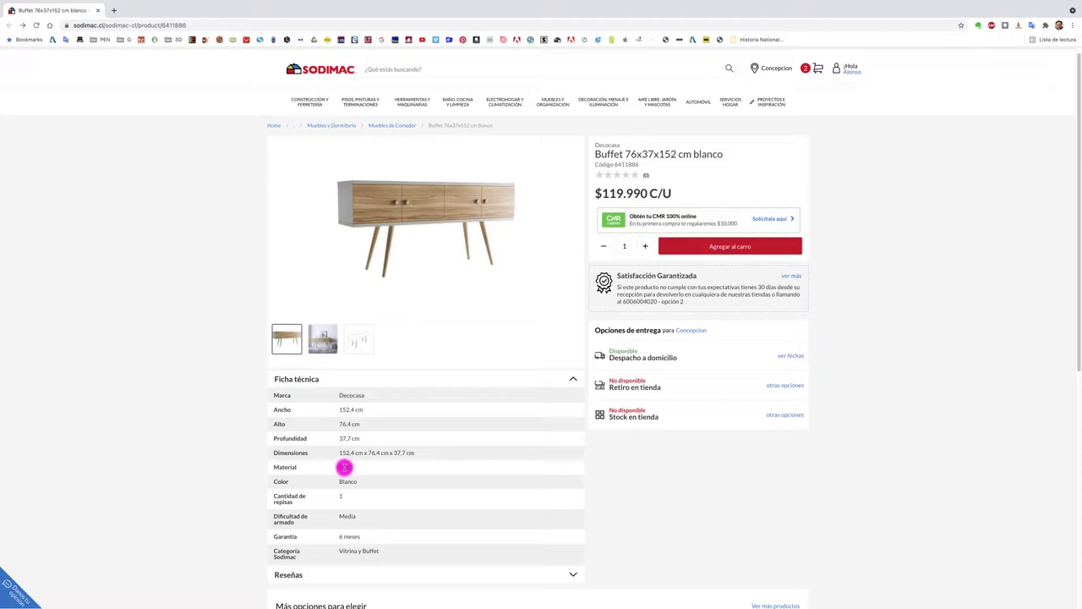
Browse the buffet's product photos, showing the room-scene image and then its dimension drawing.
{"action": "scroll", "coordinate": [224, 441], "scroll_direction": "down", "scroll_amount": 1}
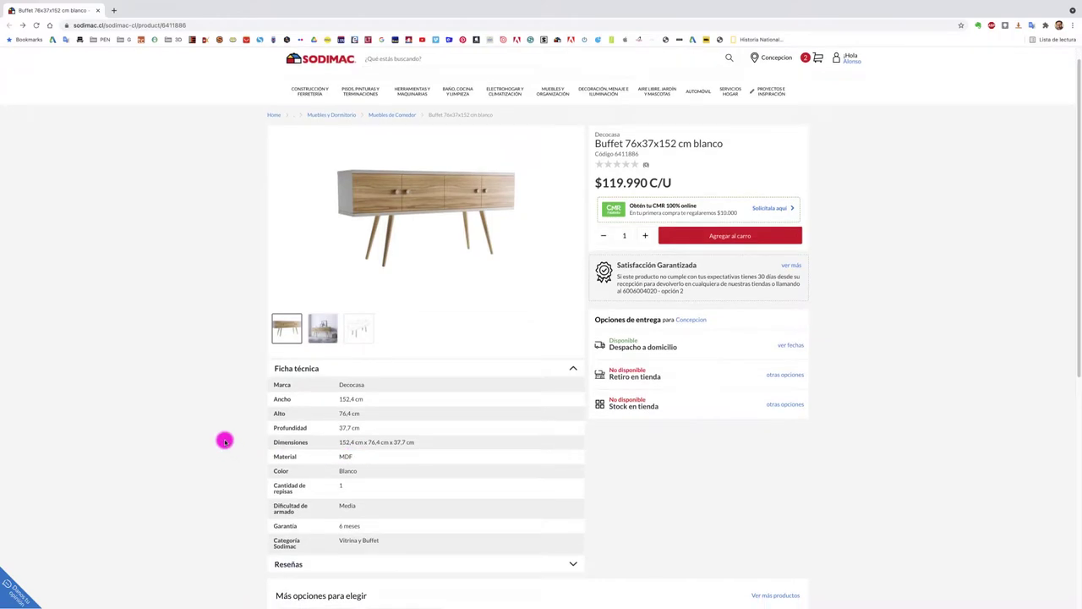
{"action": "scroll", "coordinate": [224, 440], "scroll_direction": "up", "scroll_amount": 1}
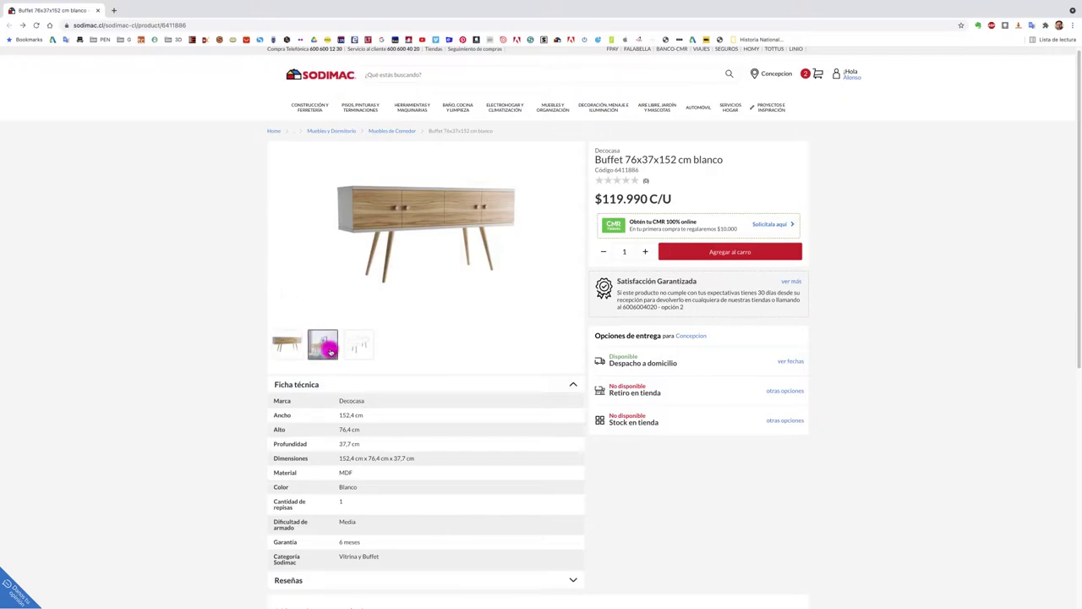
{"action": "left_click", "coordinate": [322, 344]}
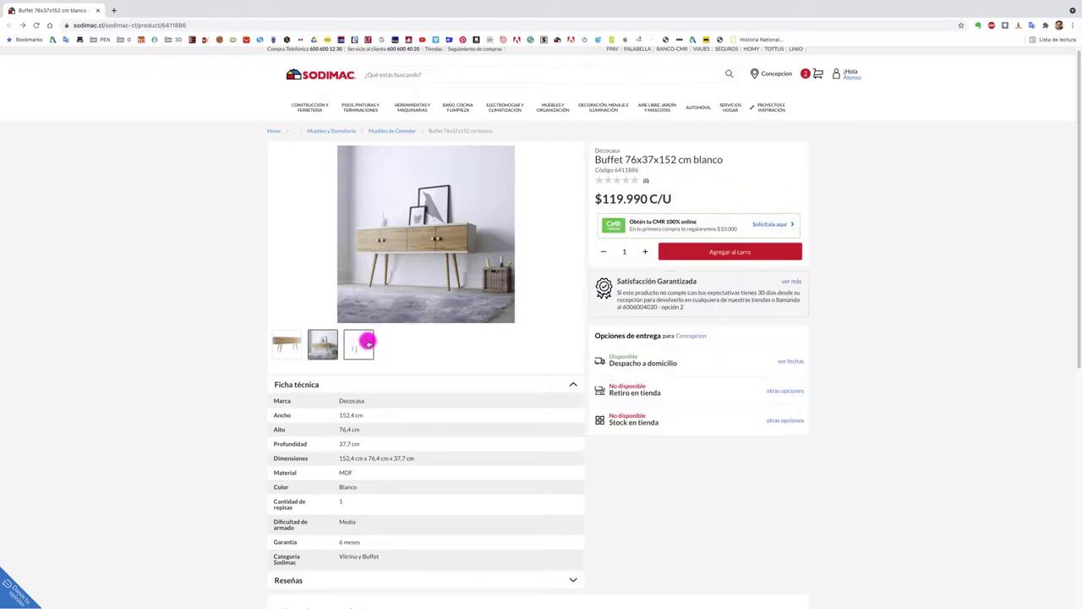
{"action": "left_click", "coordinate": [361, 342]}
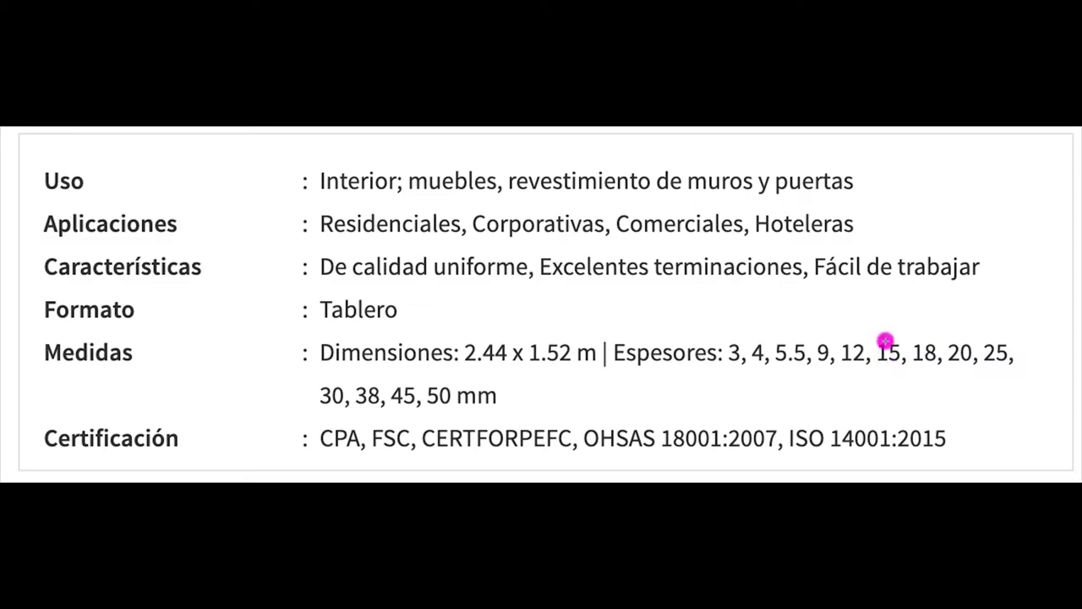
Mark the 15 mm and then the 25 mm board thicknesses on the MDF spec sheet.
{"action": "left_click_drag", "start_coordinate": [874, 338], "coordinate": [907, 369]}
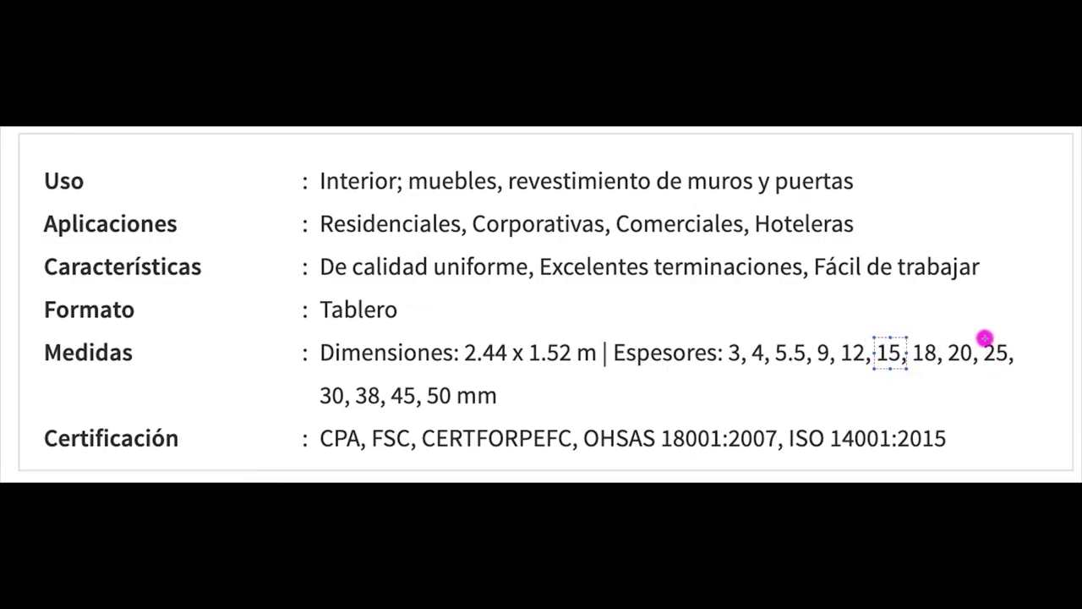
{"action": "left_click_drag", "start_coordinate": [977, 337], "coordinate": [1020, 370]}
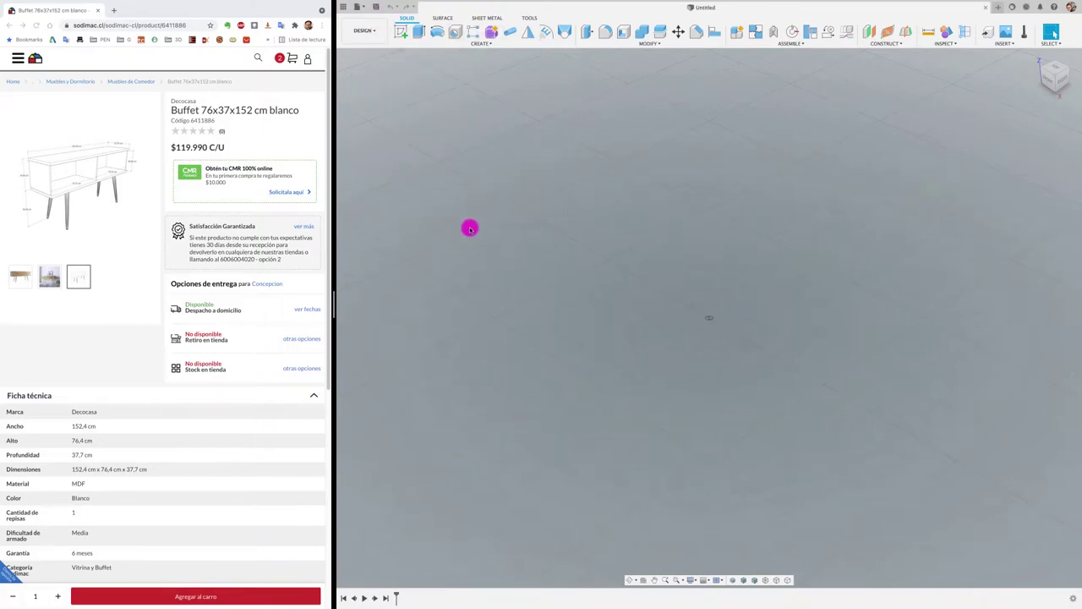
Widen the workspace and save the empty design as 'BUFFET' in the MADERA project.
{"action": "left_click_drag", "start_coordinate": [333, 308], "coordinate": [232, 299]}
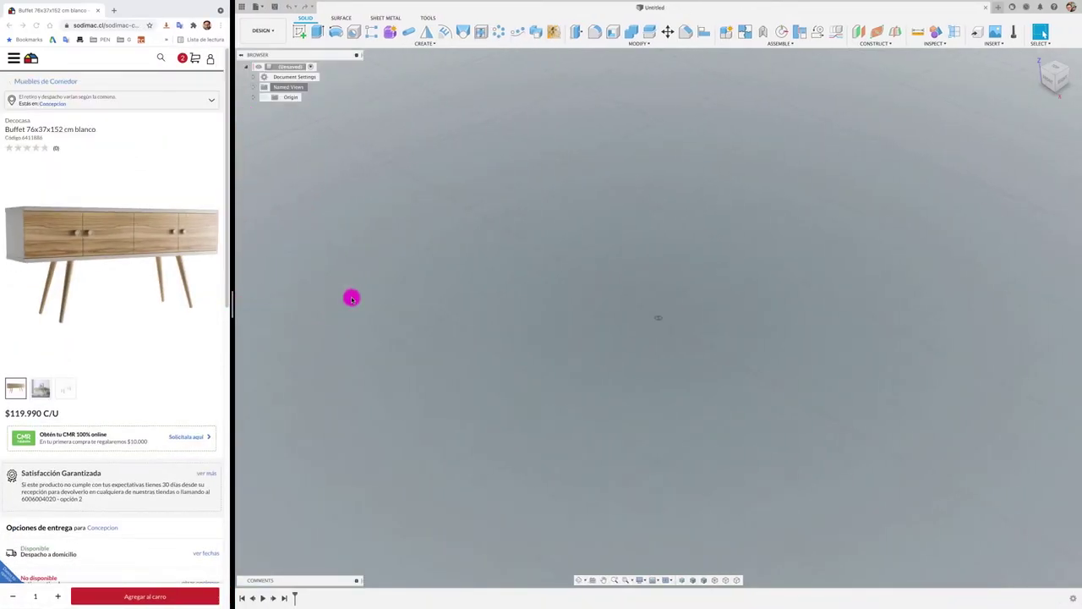
{"action": "left_click", "coordinate": [274, 7]}
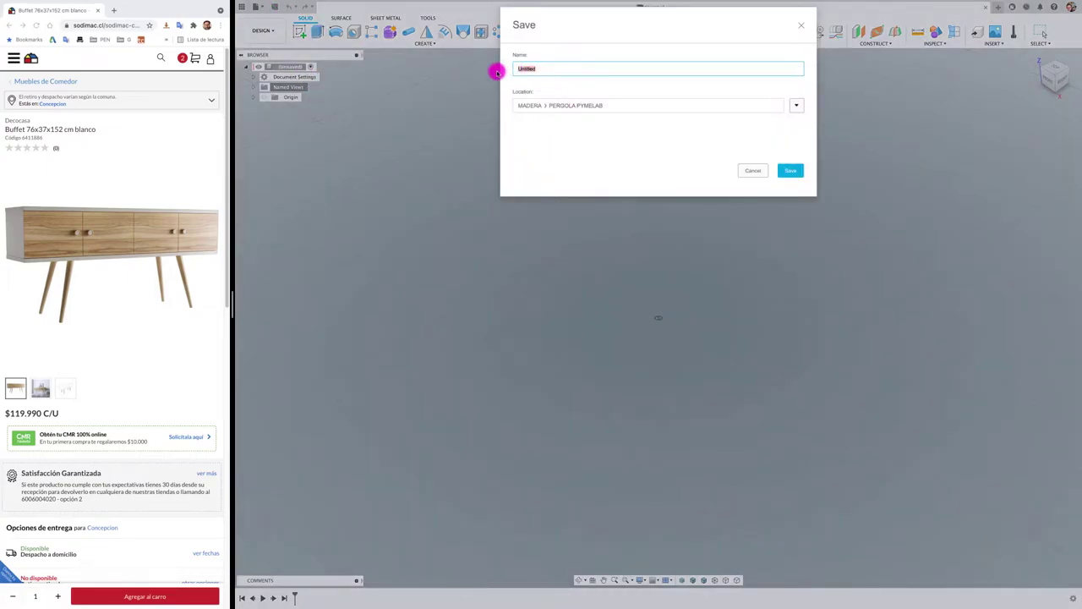
{"action": "type", "text": "BU"}
{"action": "type", "text": "FFET"}
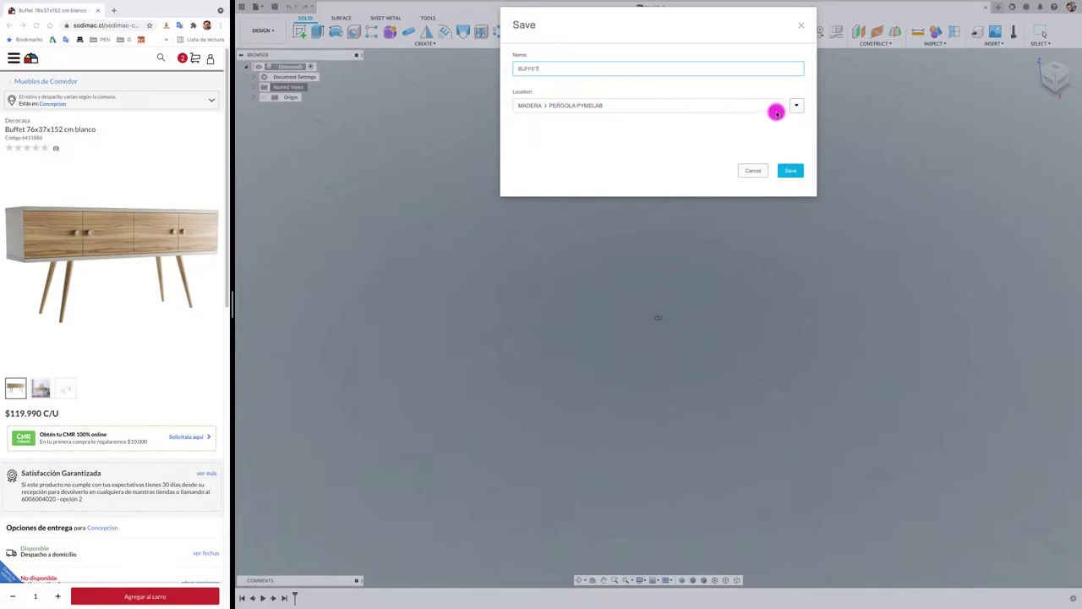
{"action": "left_click", "coordinate": [796, 108]}
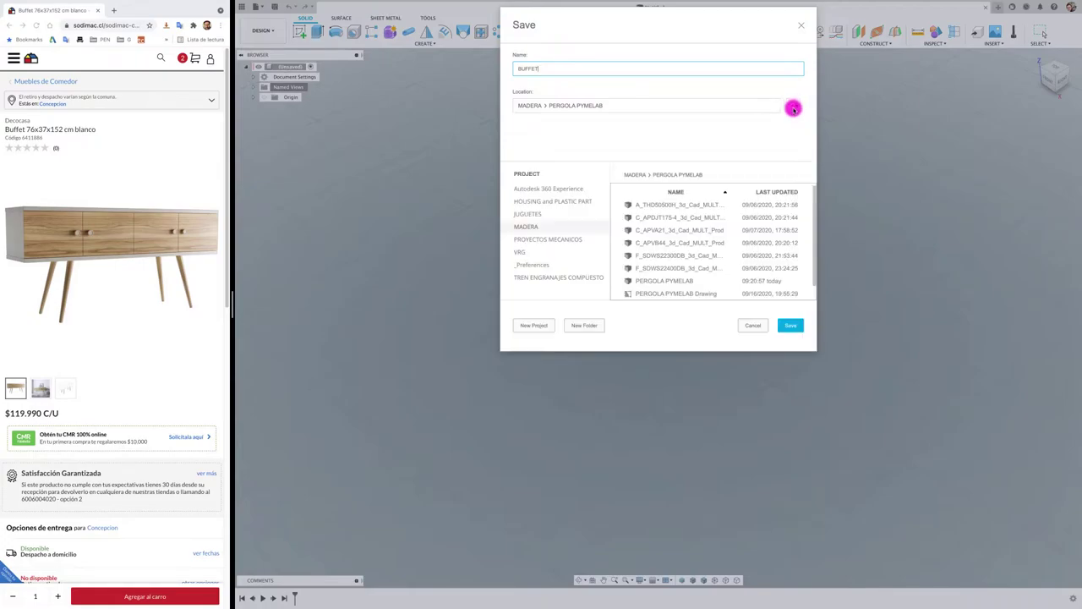
{"action": "left_click", "coordinate": [532, 226]}
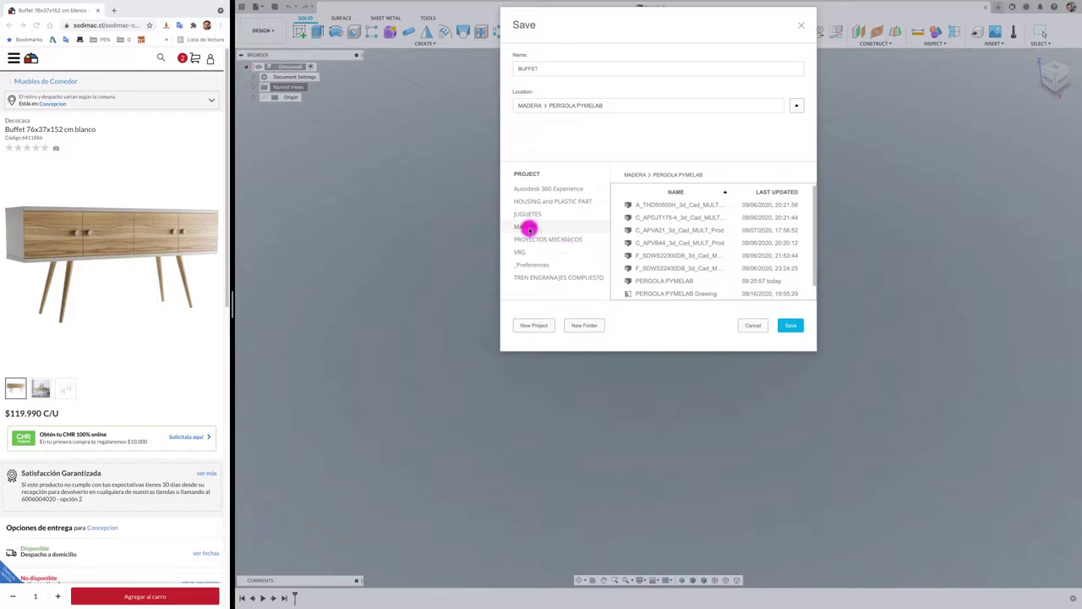
{"action": "left_click", "coordinate": [529, 228]}
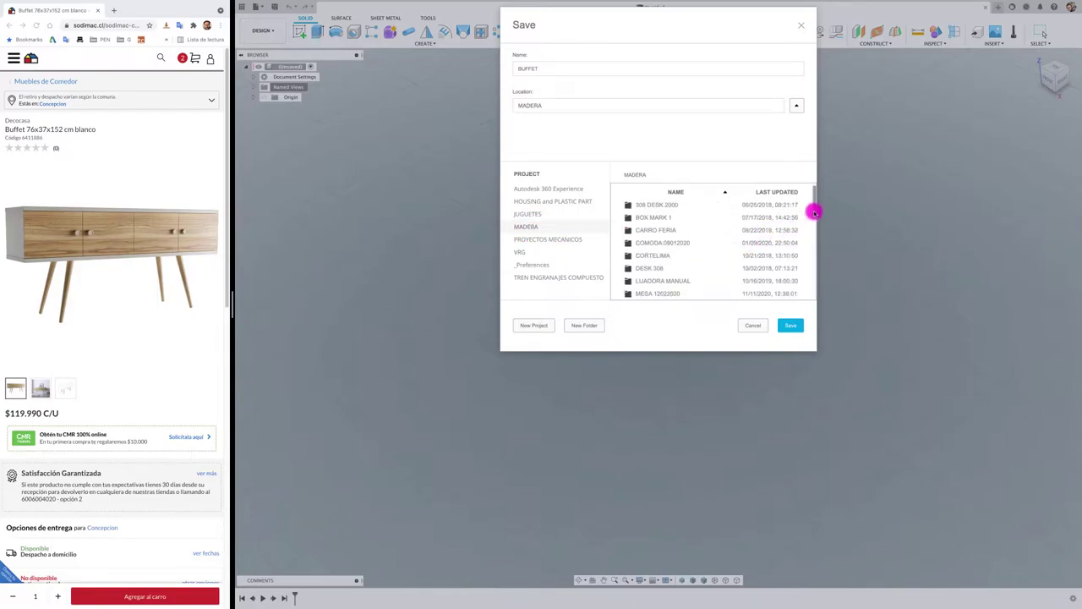
{"action": "left_click_drag", "start_coordinate": [814, 211], "coordinate": [815, 292]}
{"action": "left_click", "coordinate": [790, 327]}
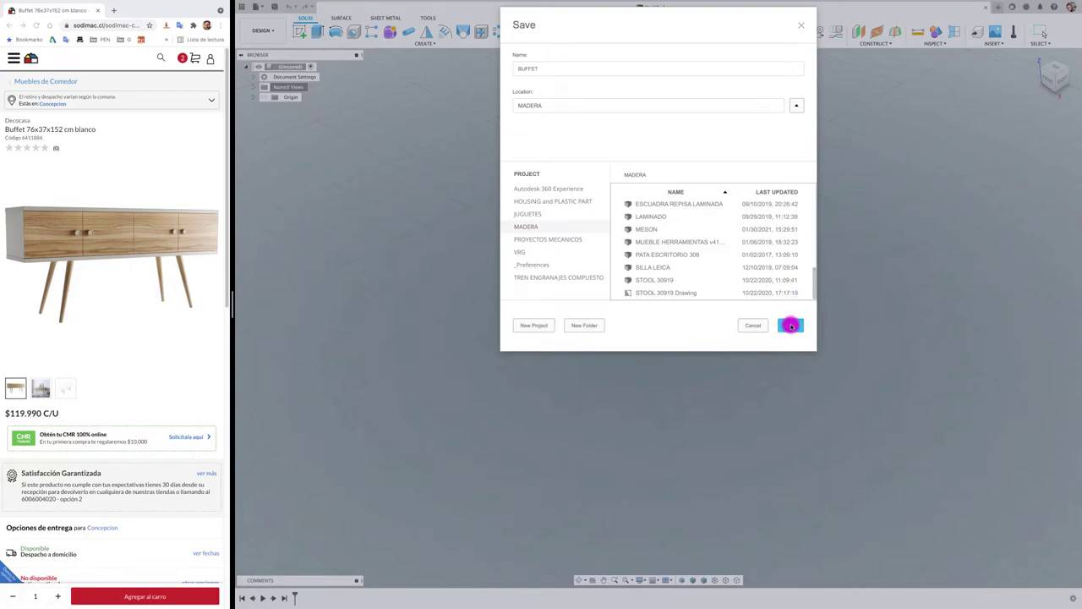
{"action": "left_click", "coordinate": [790, 325]}
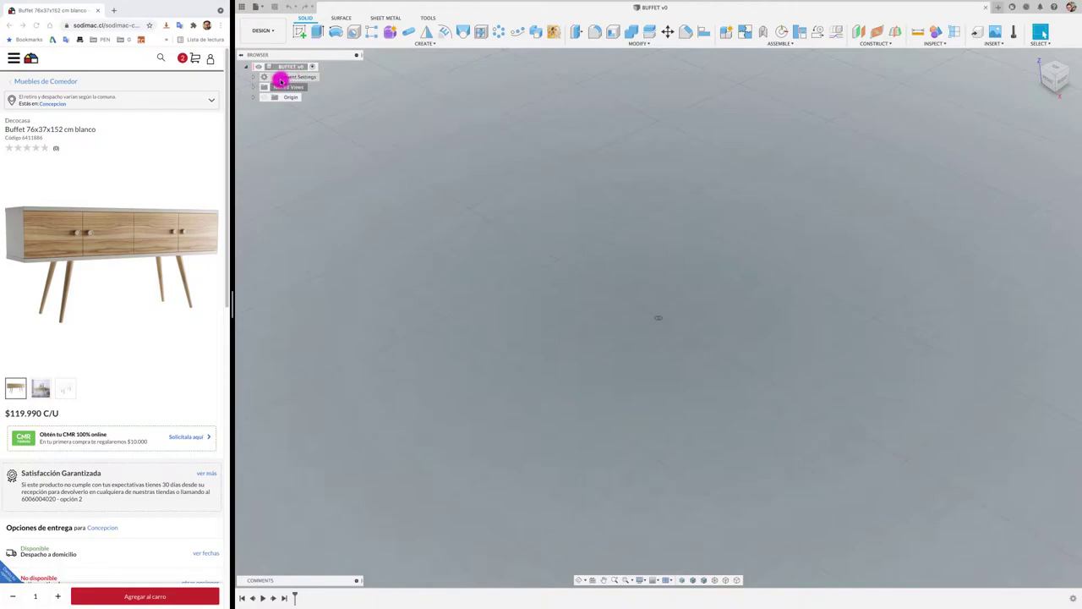
Confirm the design units are mm and add a new component named 'CUBIERTA'.
{"action": "left_click", "coordinate": [252, 76]}
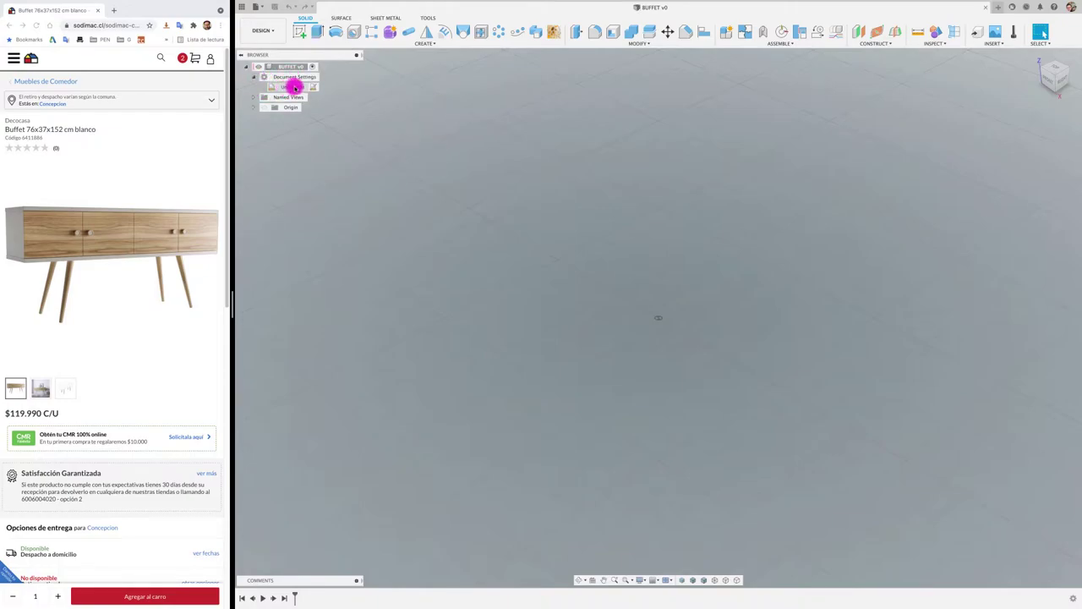
{"action": "left_click", "coordinate": [253, 76]}
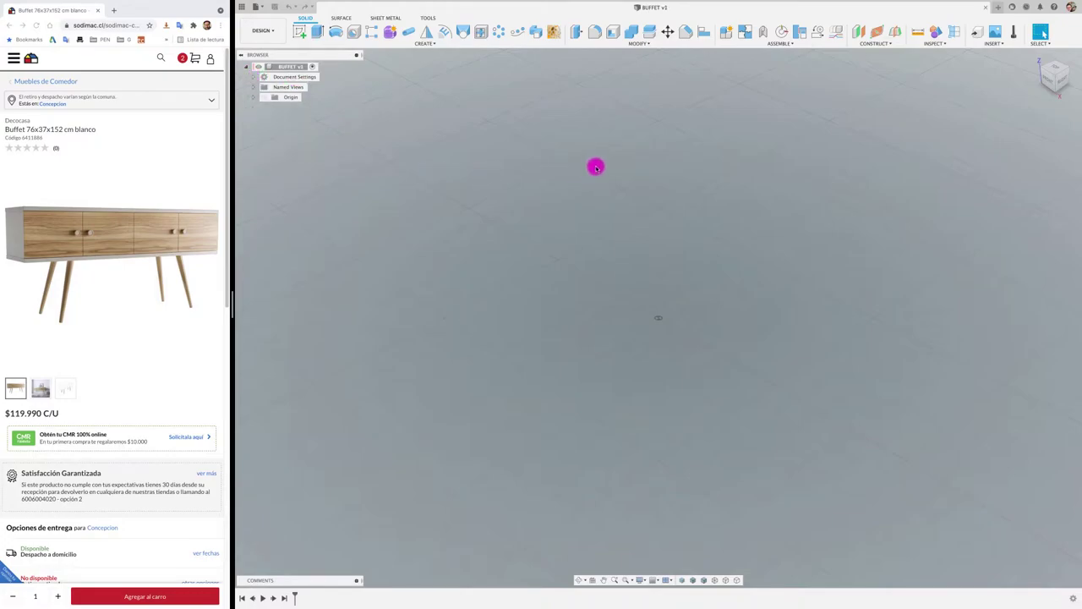
{"action": "left_click", "coordinate": [729, 32]}
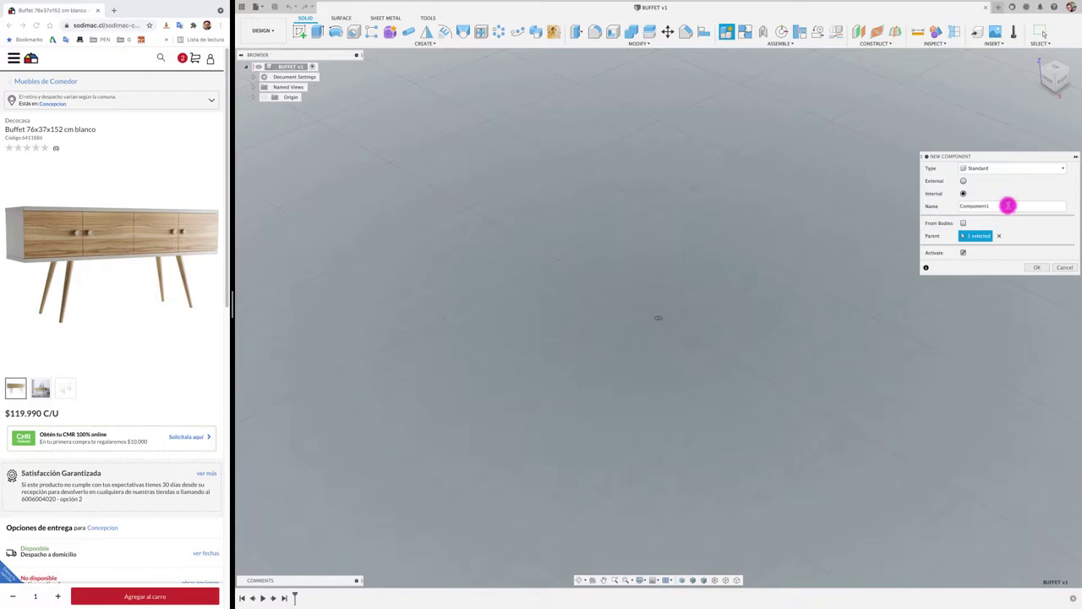
{"action": "left_click_drag", "start_coordinate": [956, 206], "coordinate": [1017, 204]}
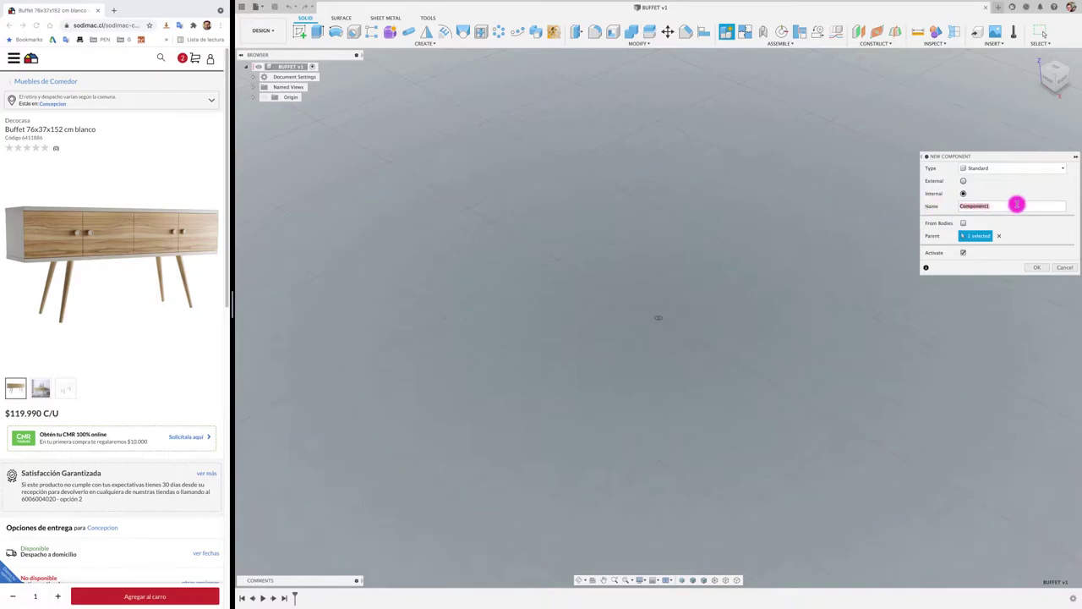
{"action": "type", "text": "CUBIERTA"}
{"action": "left_click", "coordinate": [1037, 267]}
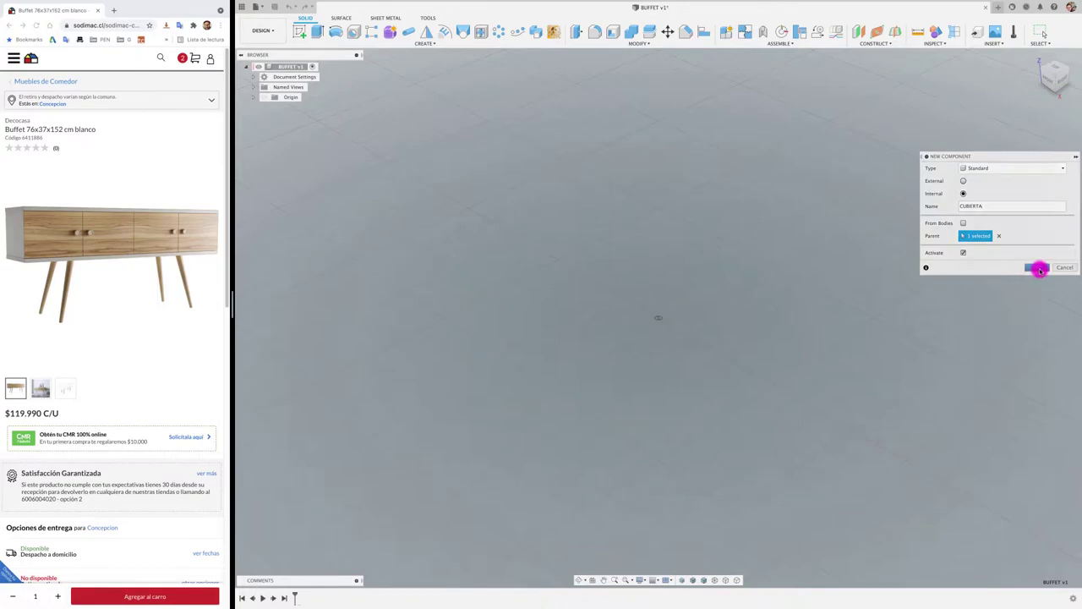
Activate CUBIERTA and start a sketch on its horizontal origin plane.
{"action": "left_click", "coordinate": [299, 32]}
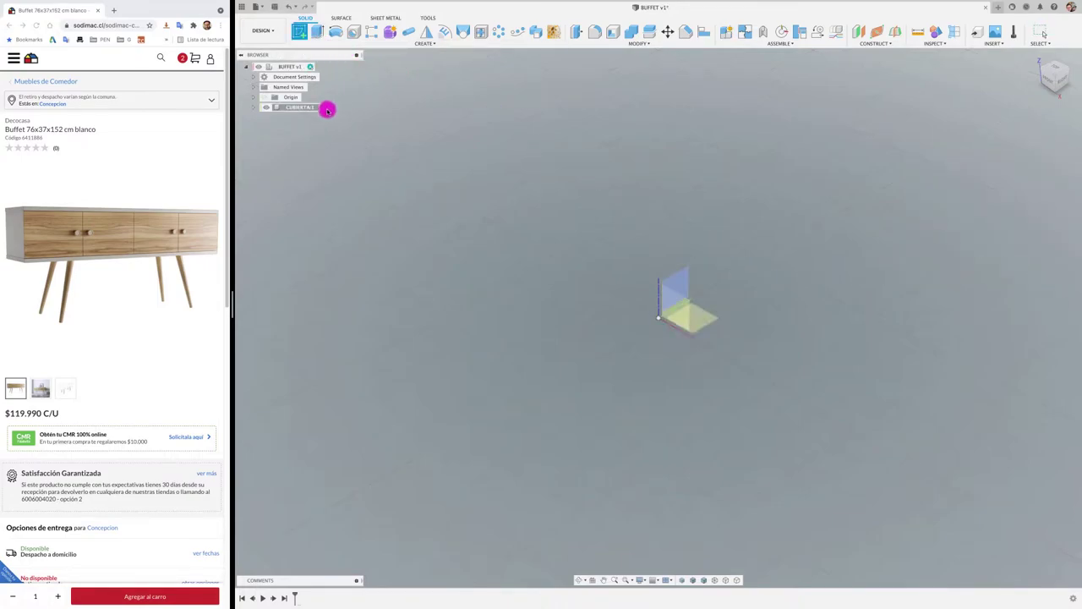
{"action": "left_click", "coordinate": [324, 108]}
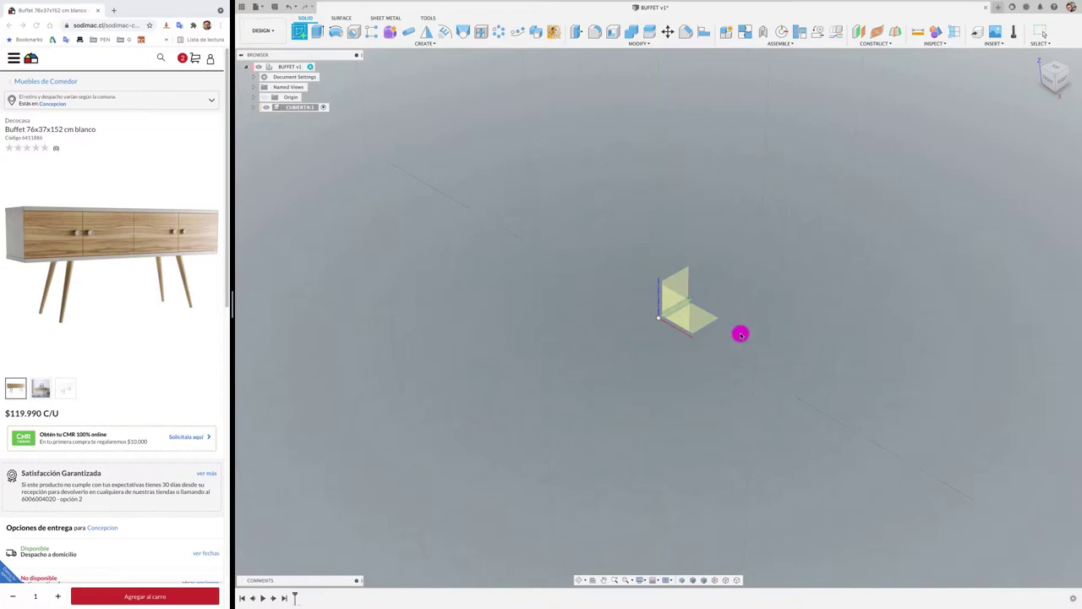
{"action": "left_click", "coordinate": [707, 320]}
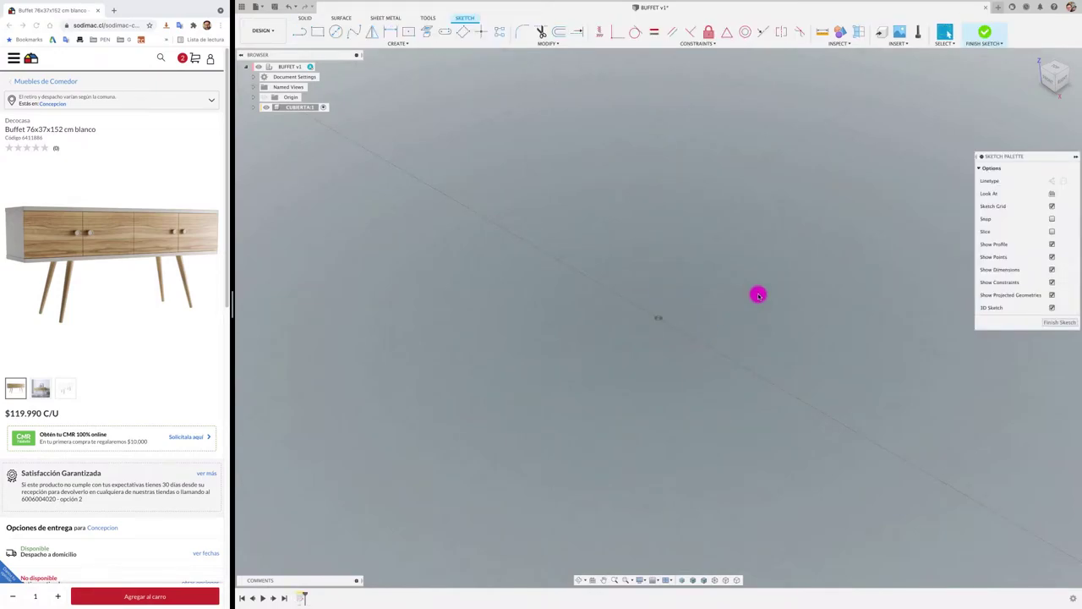
Draw the tabletop rectangle from the origin, then check the buffet's dimension drawing.
{"action": "left_click", "coordinate": [317, 31]}
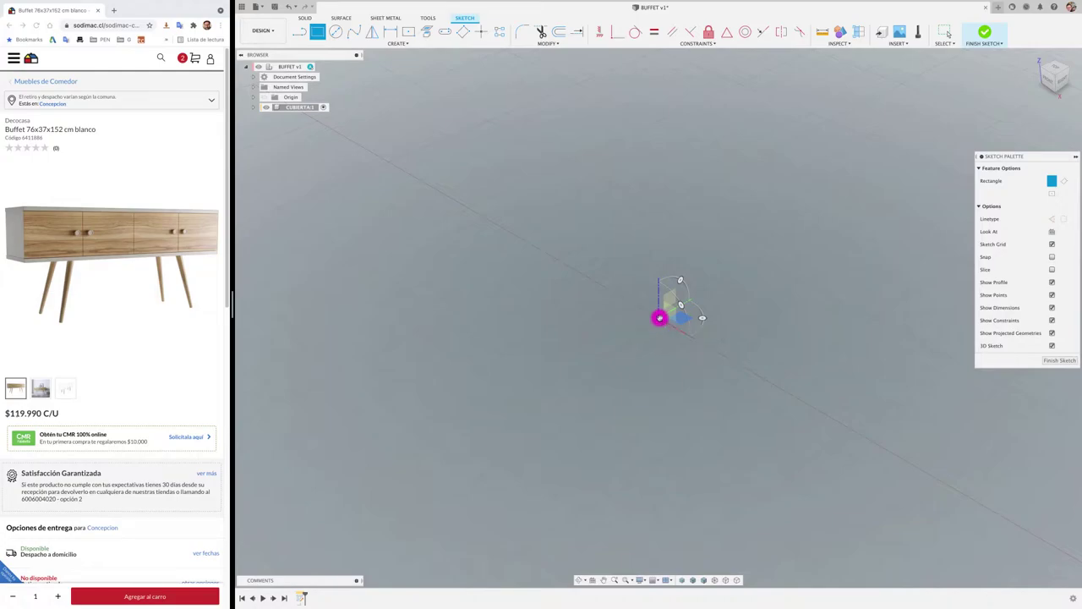
{"action": "left_click", "coordinate": [658, 318]}
{"action": "left_click", "coordinate": [933, 231]}
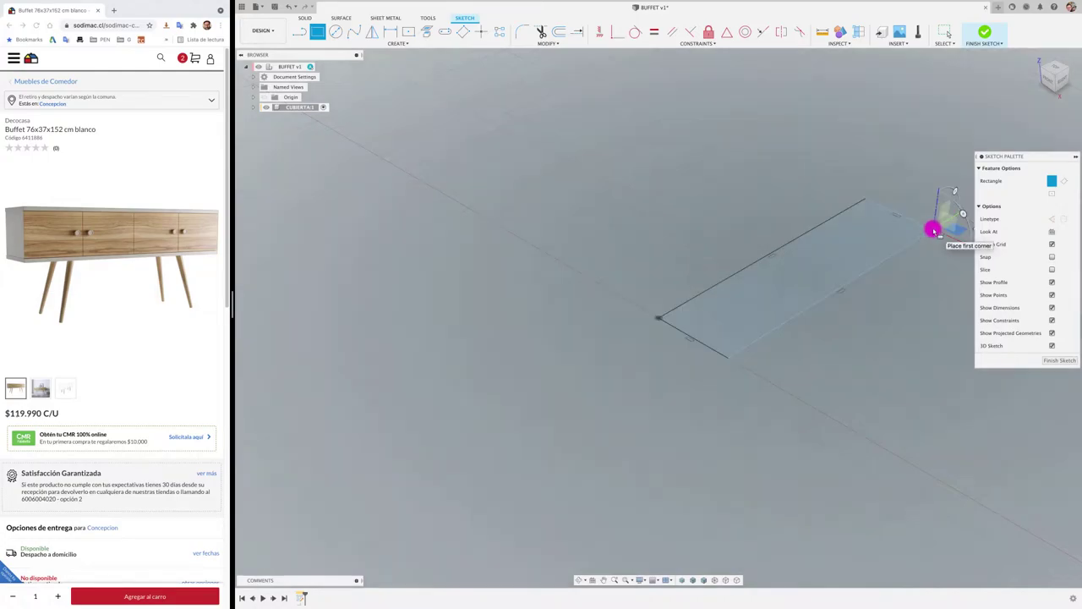
{"action": "key", "text": "Escape"}
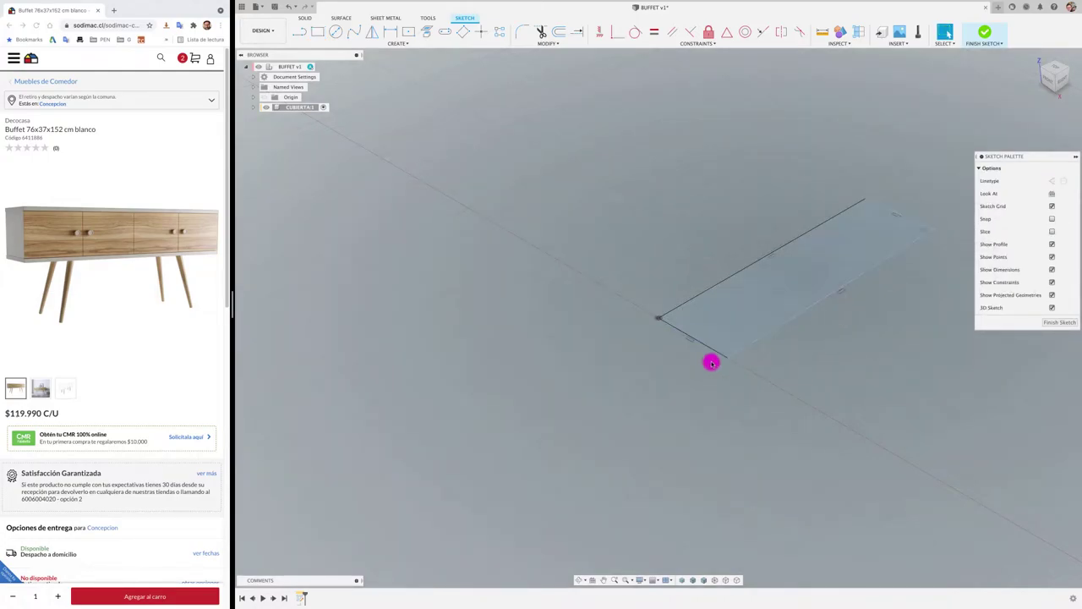
{"action": "left_click", "coordinate": [64, 388]}
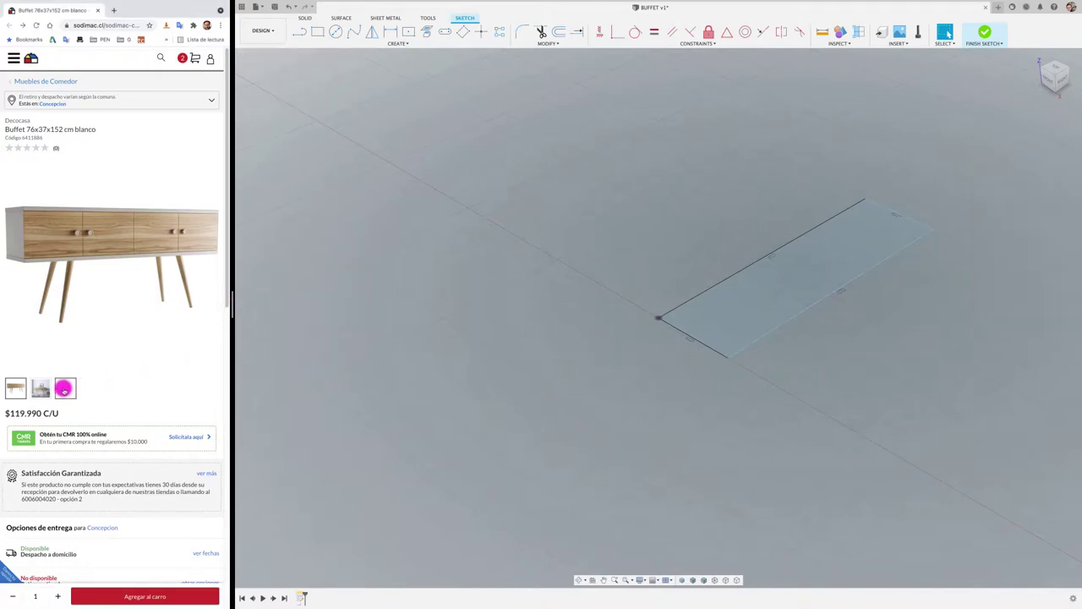
{"action": "left_click", "coordinate": [64, 388]}
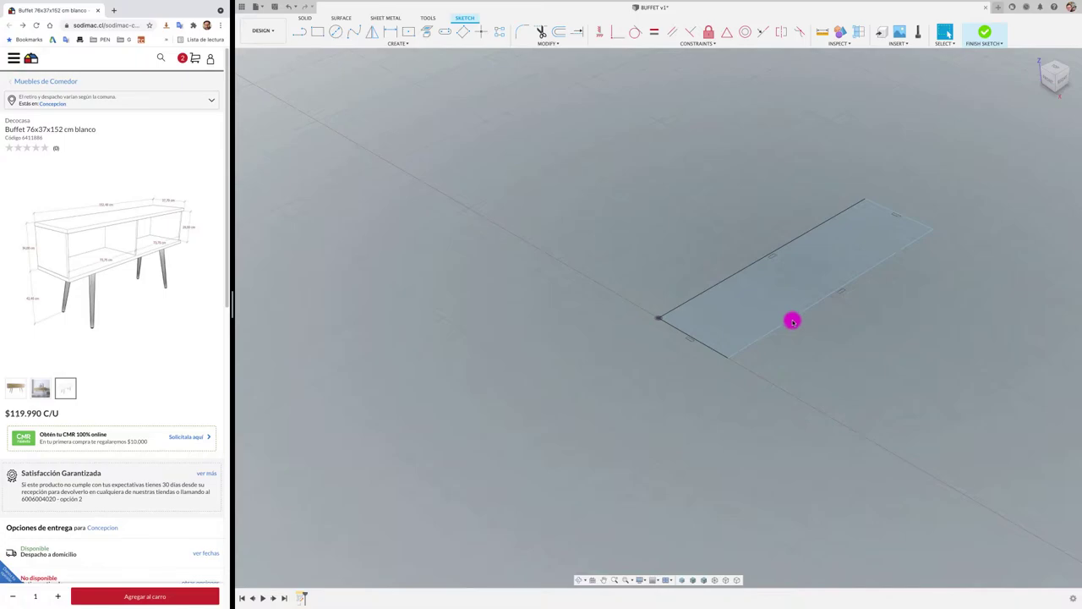
Fit the rectangle into view and dimension its short edge to 377 mm.
{"action": "key", "text": "r"}
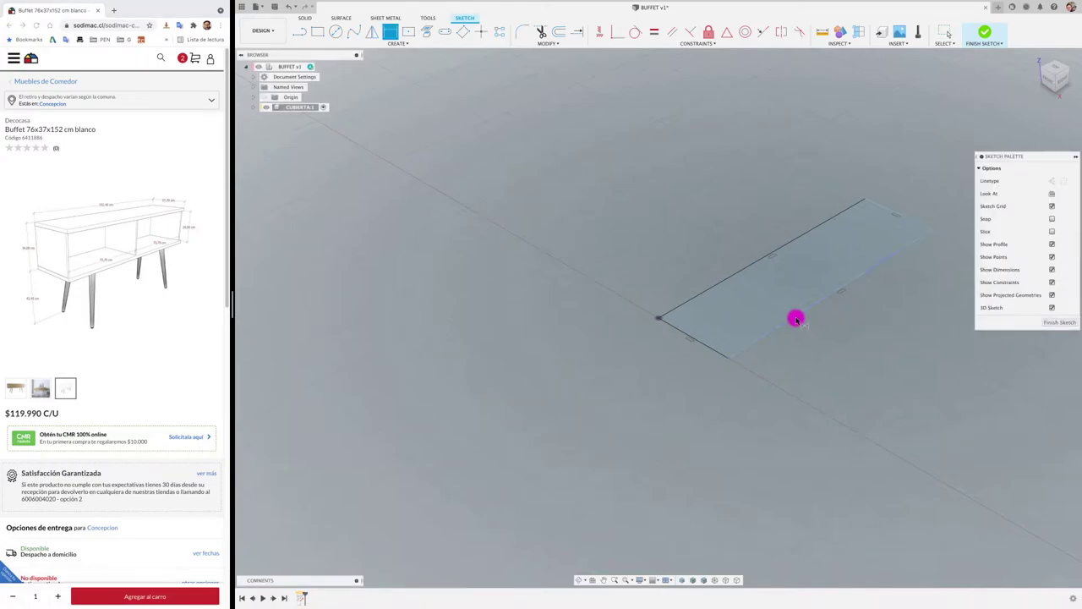
{"action": "left_click", "coordinate": [845, 334]}
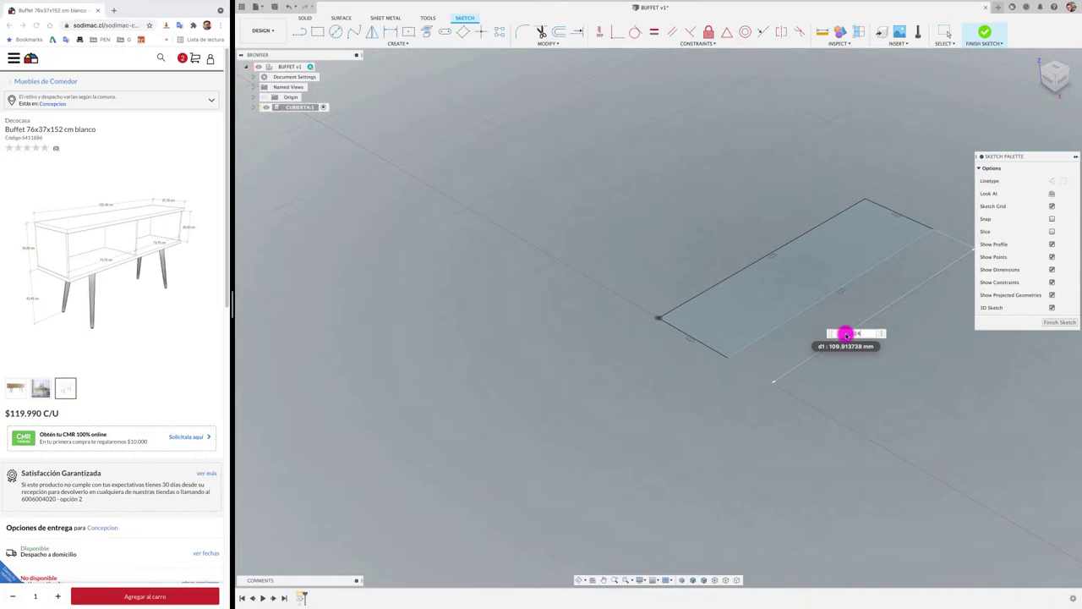
{"action": "key", "text": "d"}
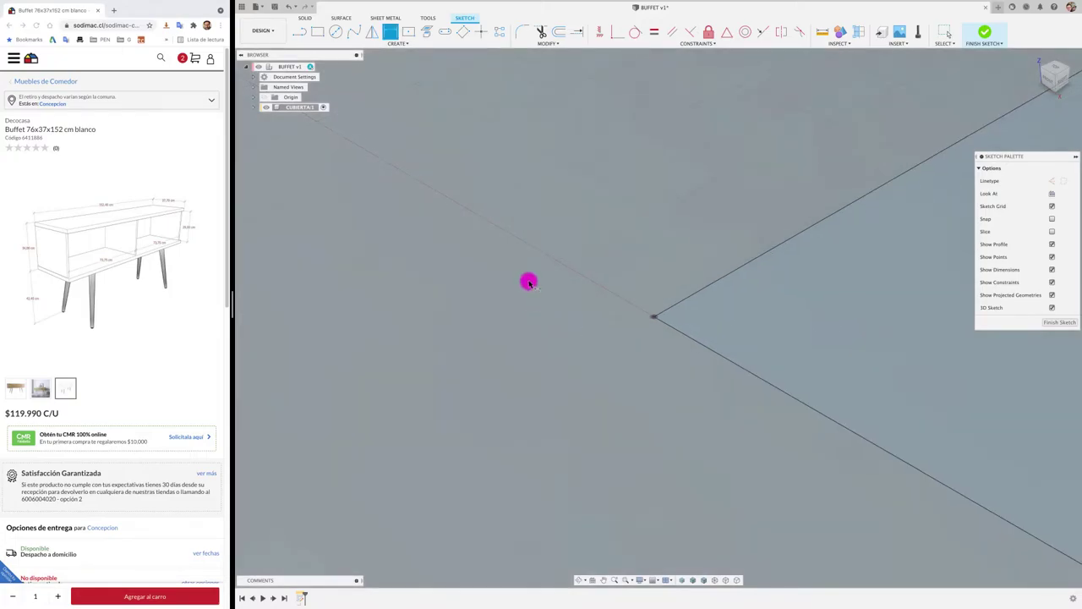
{"action": "scroll", "coordinate": [528, 281], "scroll_direction": "up", "scroll_amount": 3}
{"action": "scroll", "coordinate": [528, 282], "scroll_direction": "down", "scroll_amount": 1}
{"action": "scroll", "coordinate": [528, 282], "scroll_direction": "down", "scroll_amount": 2}
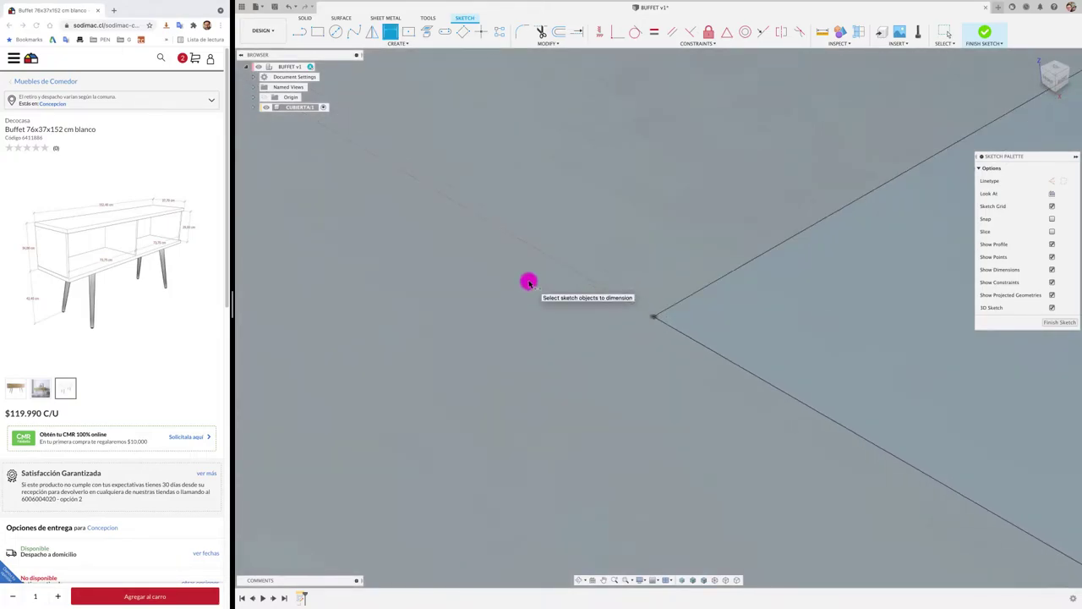
{"action": "scroll", "coordinate": [529, 282], "scroll_direction": "up", "scroll_amount": 5}
{"action": "right_click", "coordinate": [529, 281]}
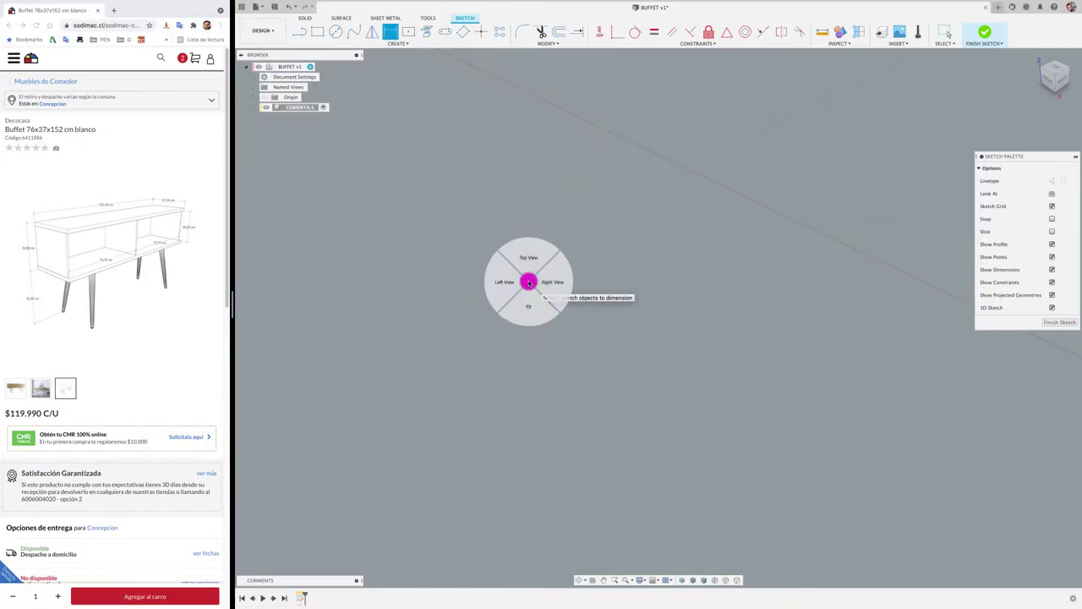
{"action": "left_click", "coordinate": [529, 313]}
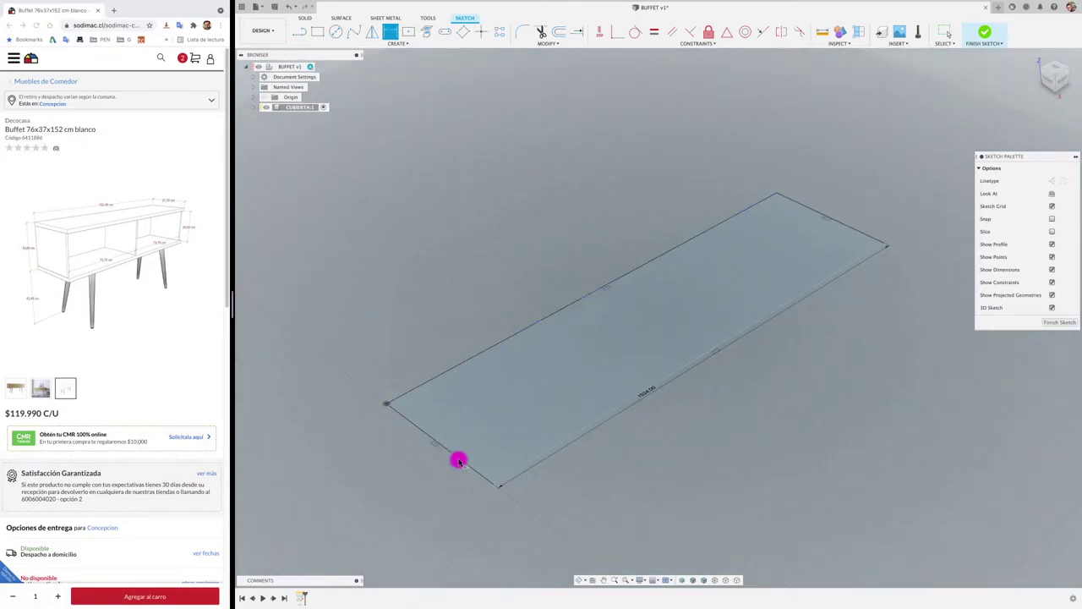
{"action": "left_click", "coordinate": [458, 458]}
{"action": "left_click", "coordinate": [395, 467]}
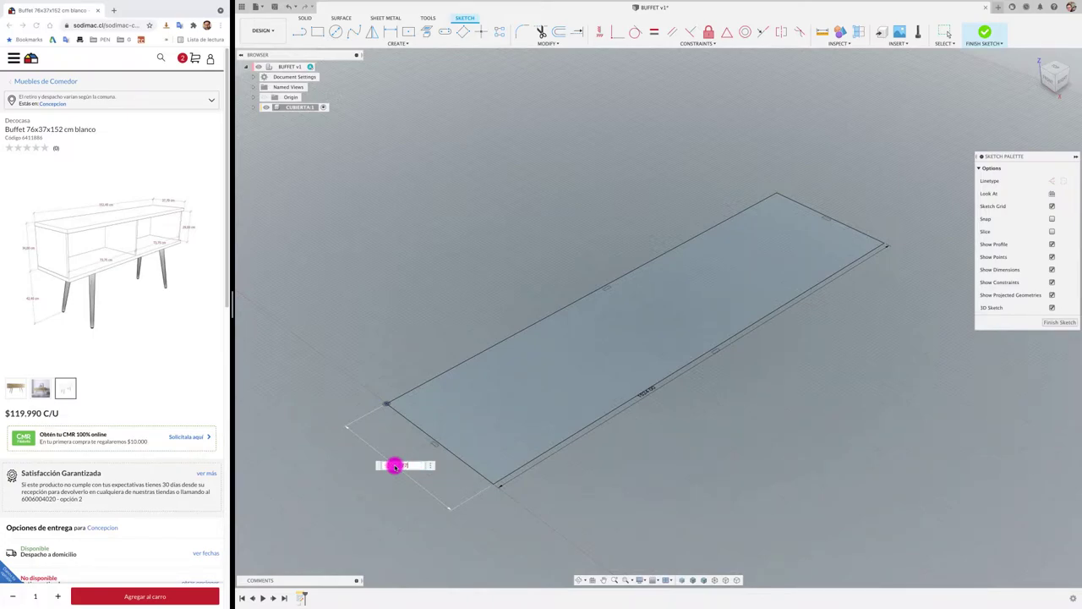
{"action": "key", "text": "Return"}
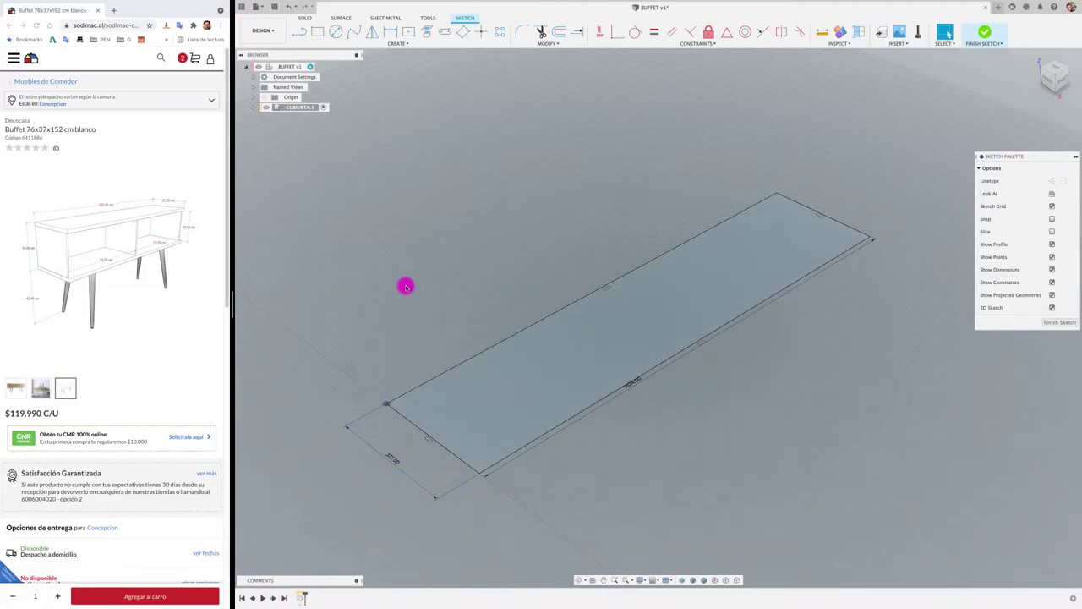
Extrude the tabletop profile 25 mm and turn on component colour cycling.
{"action": "key", "text": "e"}
{"action": "left_click", "coordinate": [592, 342]}
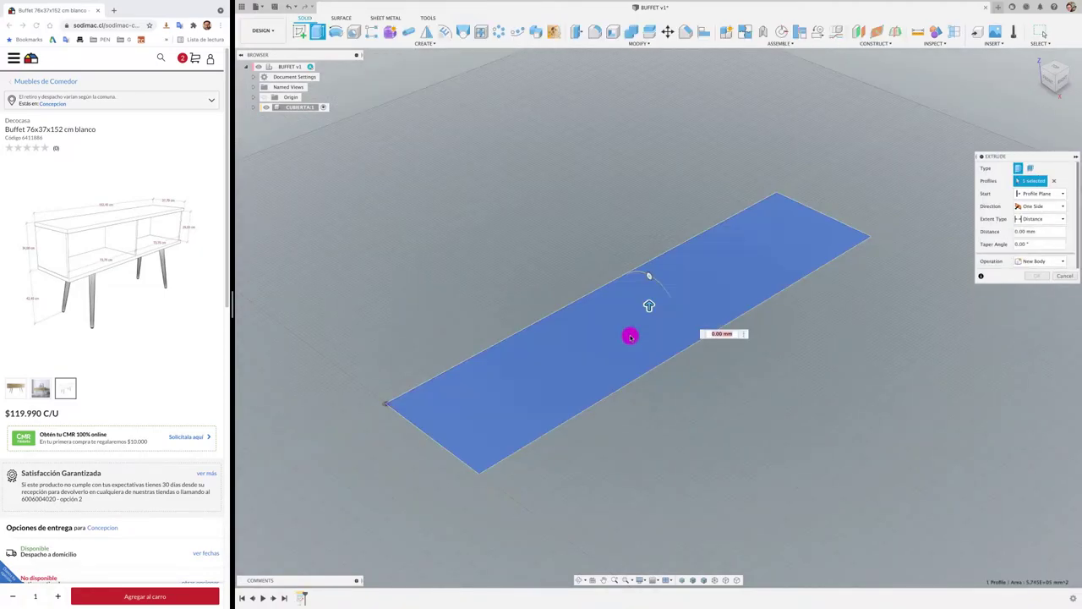
{"action": "left_click_drag", "start_coordinate": [648, 306], "coordinate": [645, 295]}
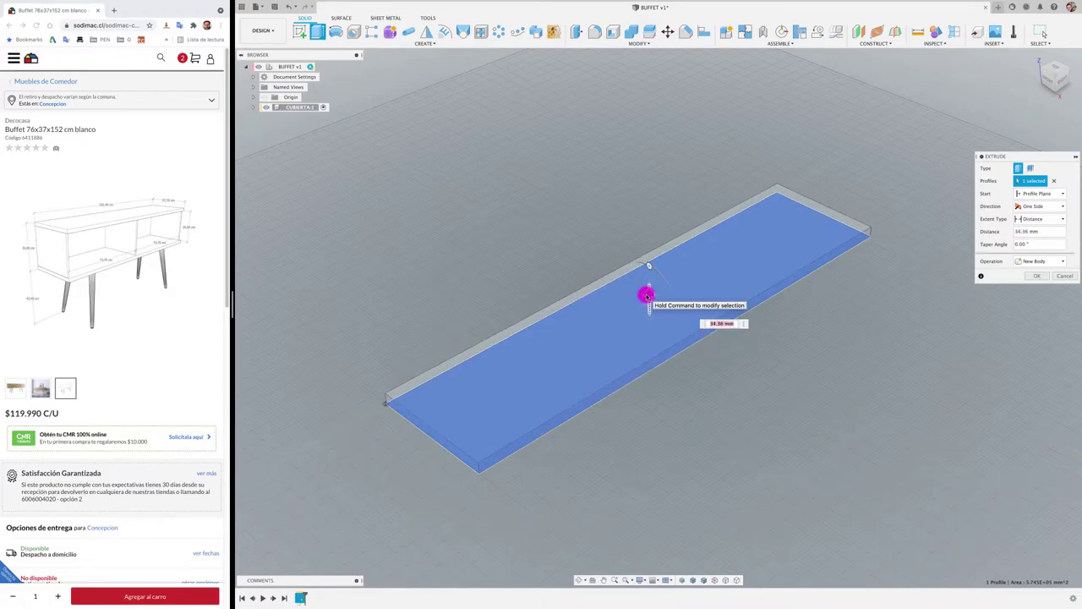
{"action": "key", "text": "Return"}
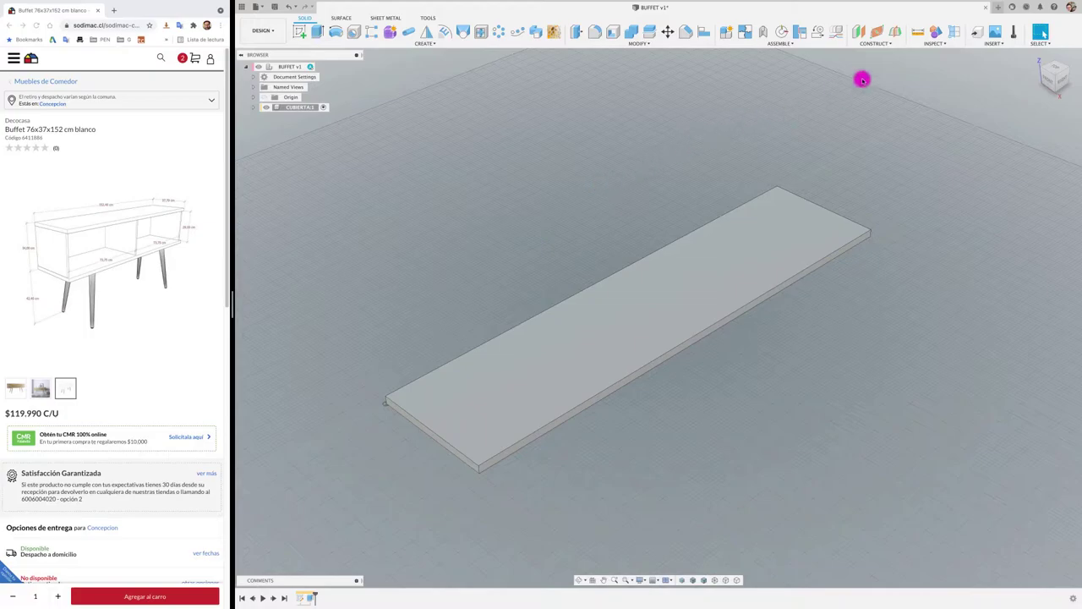
{"action": "left_click", "coordinate": [937, 44]}
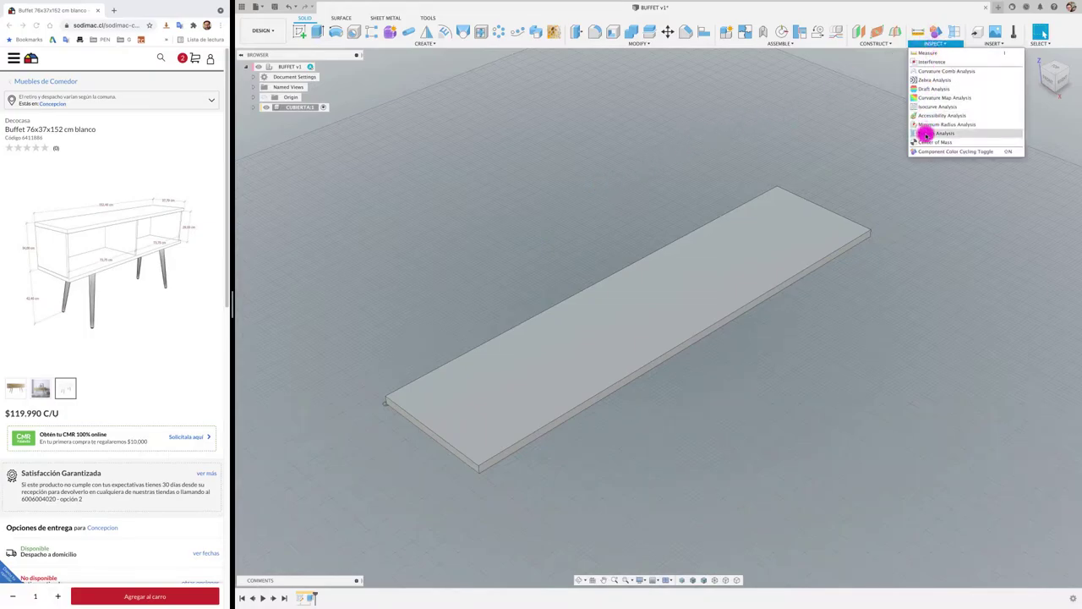
{"action": "left_click", "coordinate": [936, 32]}
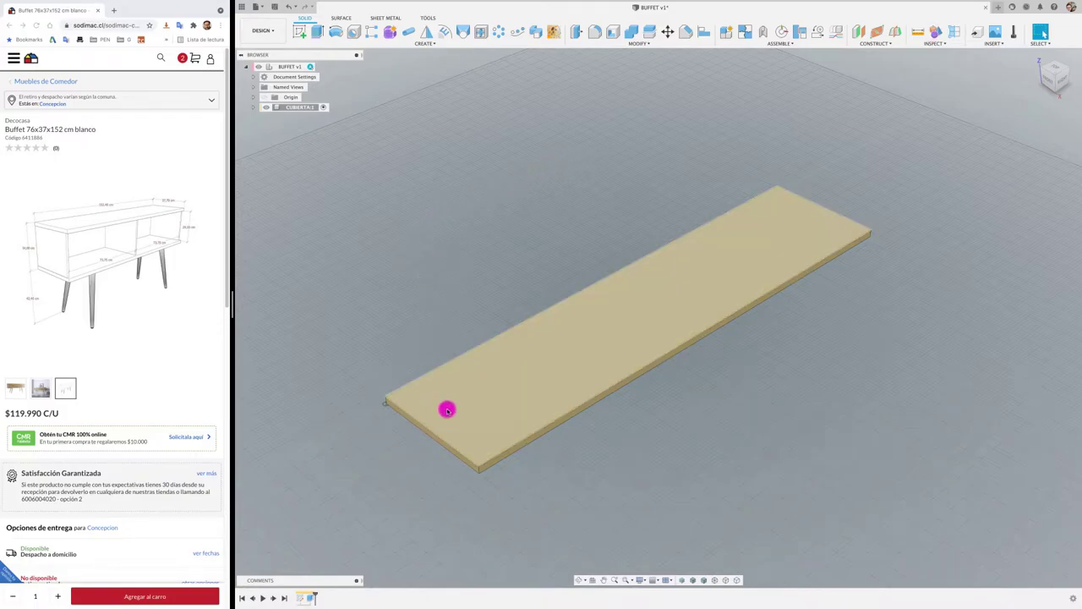
Activate the top-level BUFFET assembly and save a new version with the default description.
{"action": "right_click", "coordinate": [307, 108]}
{"action": "left_click", "coordinate": [415, 196]}
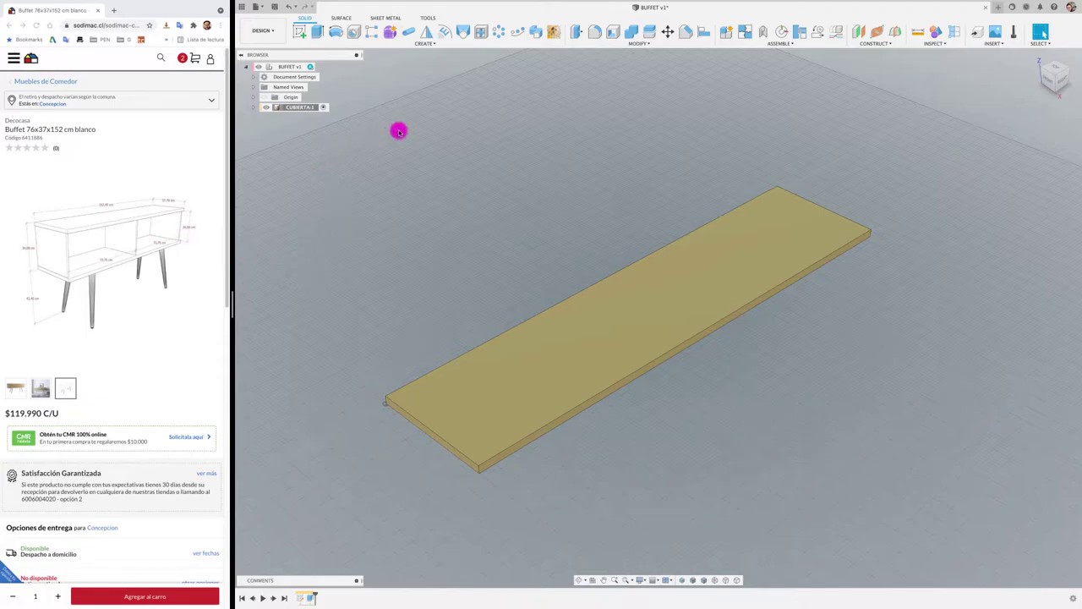
{"action": "left_click", "coordinate": [312, 68]}
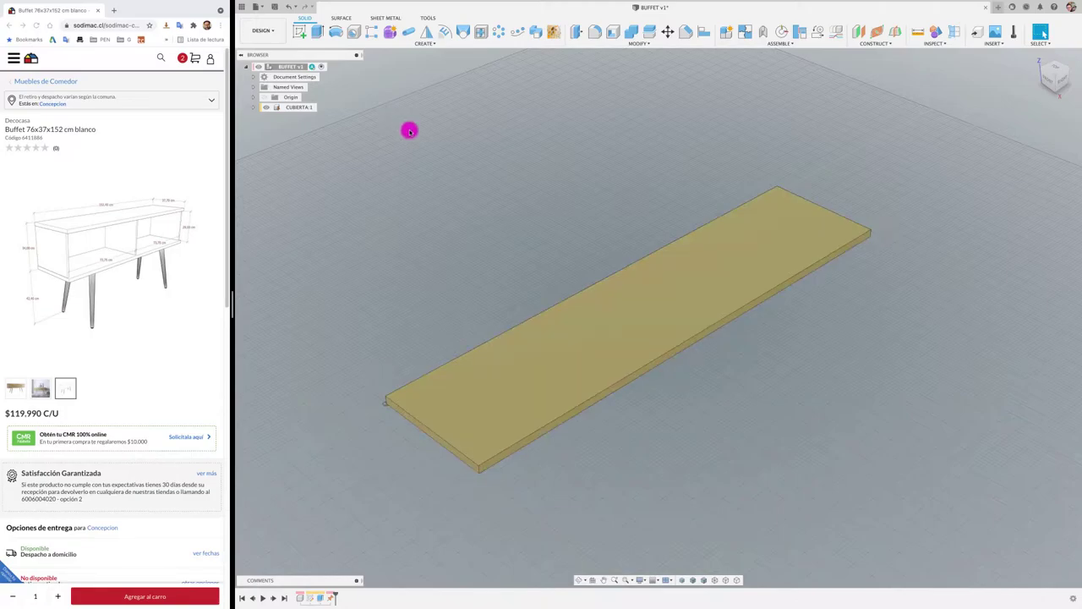
{"action": "left_click", "coordinate": [274, 7]}
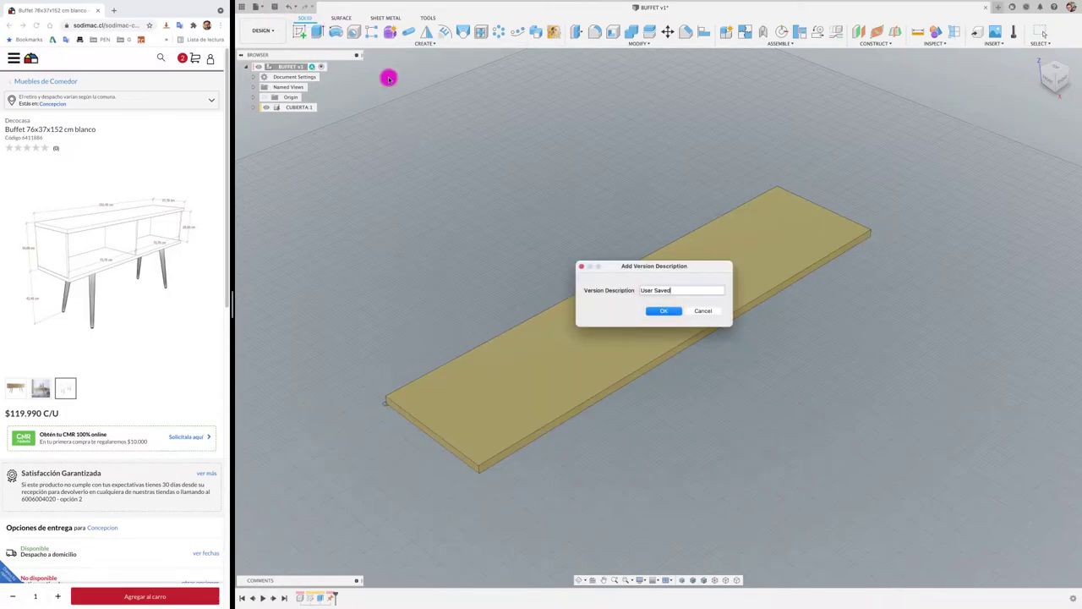
{"action": "left_click", "coordinate": [664, 311]}
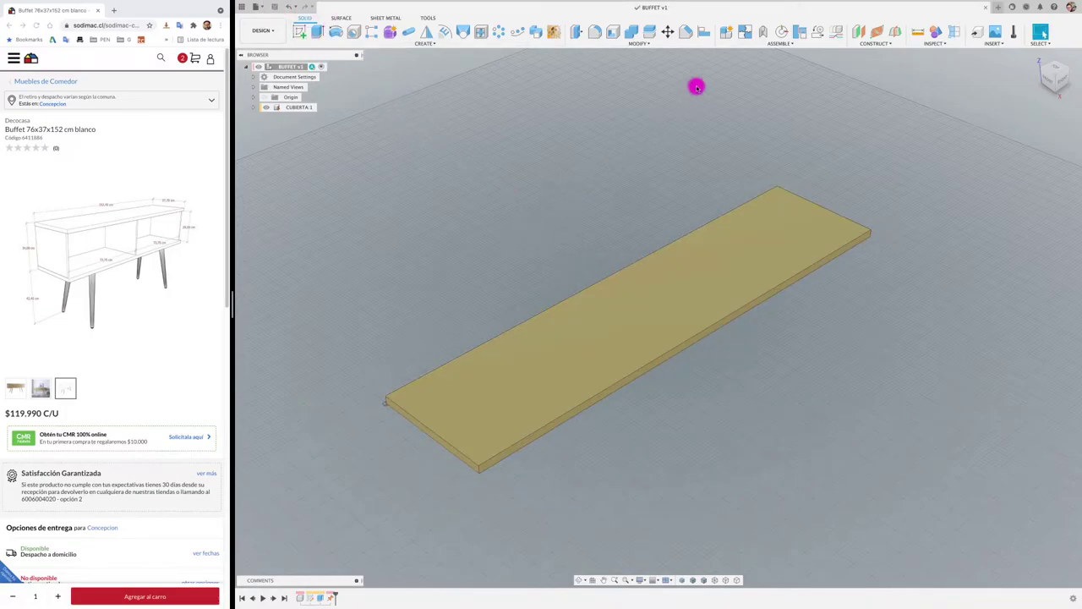
Create a new component with its default name replaced by 'LATERAL CENTRAL'.
{"action": "left_click", "coordinate": [725, 33]}
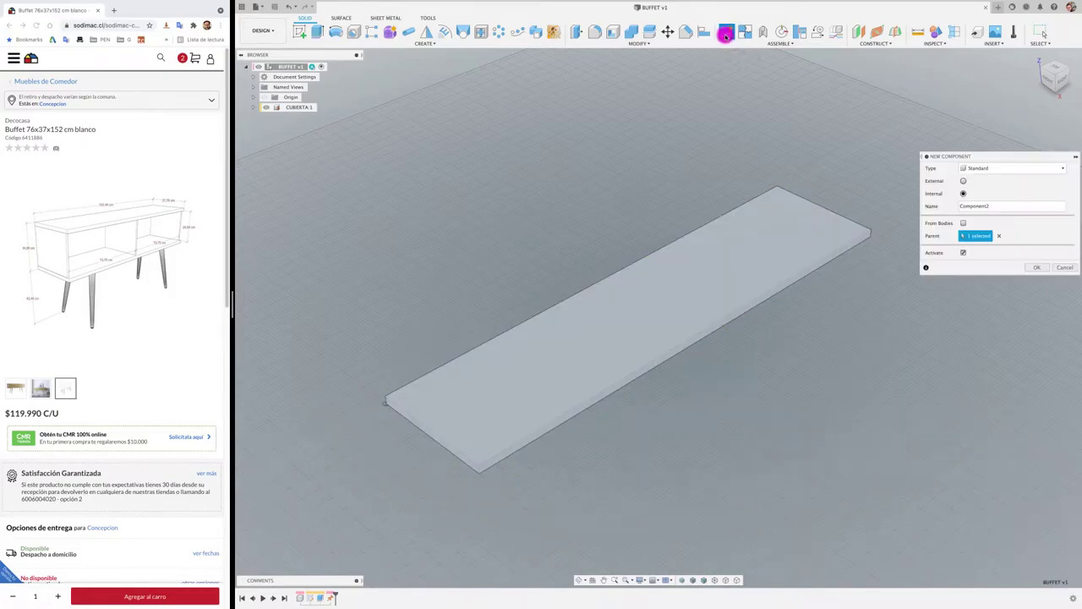
{"action": "left_click_drag", "start_coordinate": [974, 206], "coordinate": [944, 206]}
{"action": "type", "text": "LATERAL CENTRAL"}
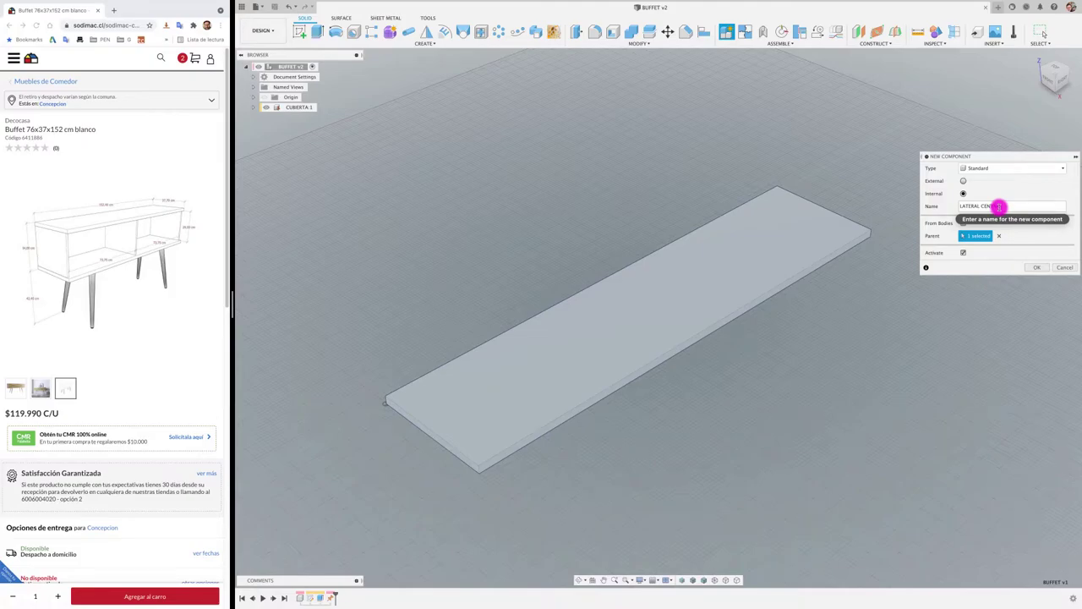
{"action": "left_click", "coordinate": [1035, 267]}
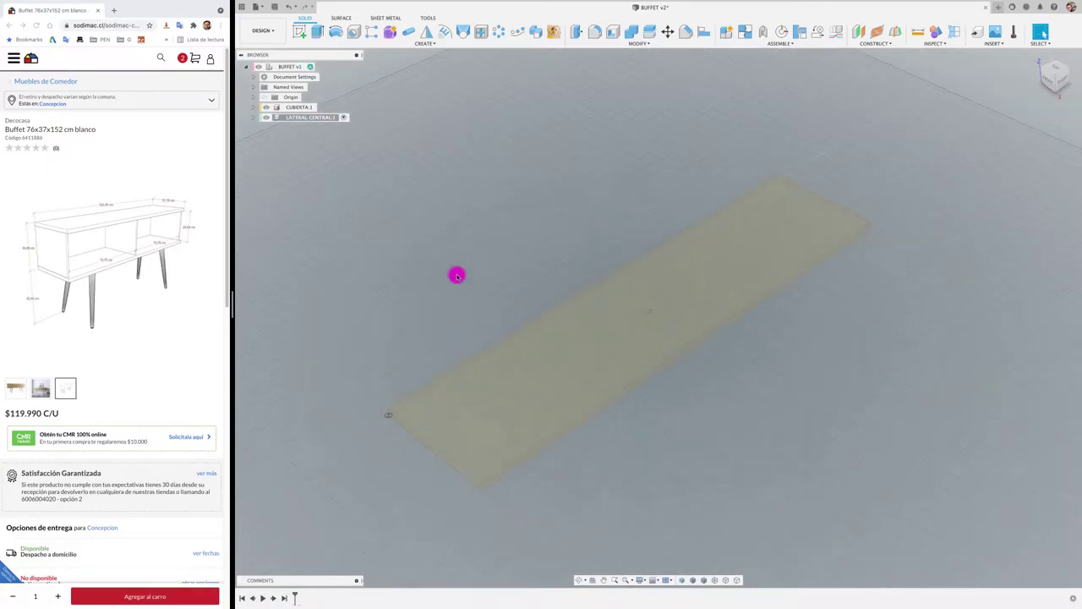
{"action": "scroll", "coordinate": [457, 275], "scroll_direction": "down", "scroll_amount": 5, "text": "shift"}
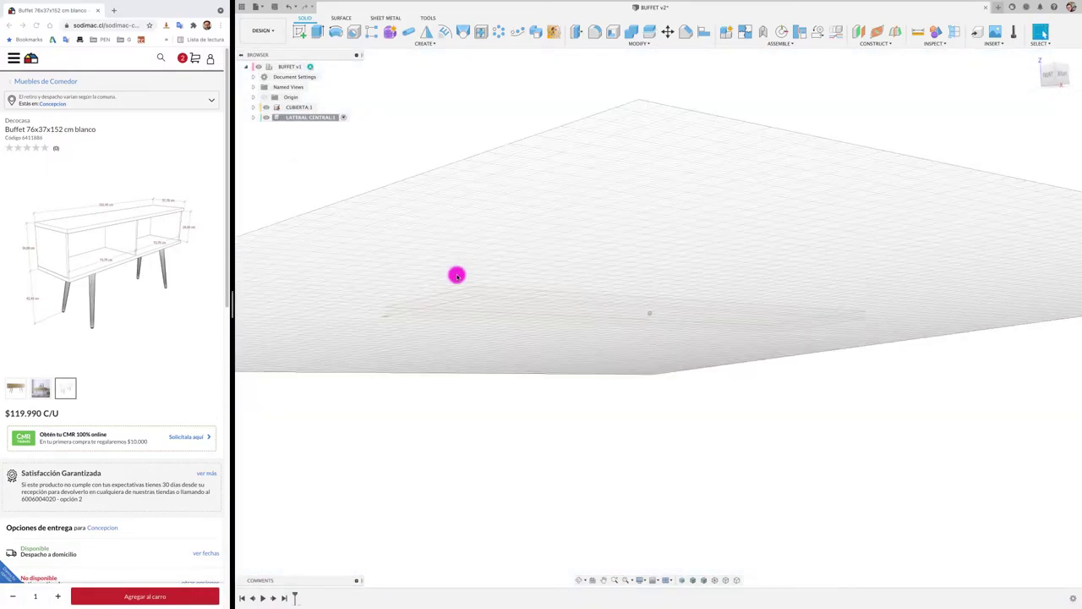
Start a sketch on the tabletop plate's face and view it straight on.
{"action": "left_click", "coordinate": [298, 31]}
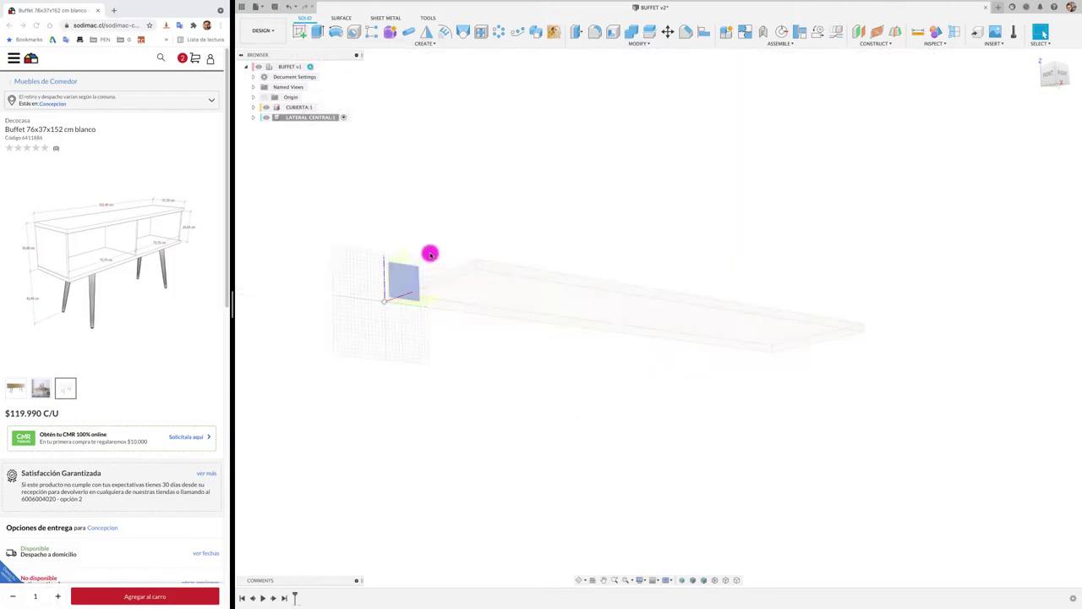
{"action": "left_click", "coordinate": [493, 294]}
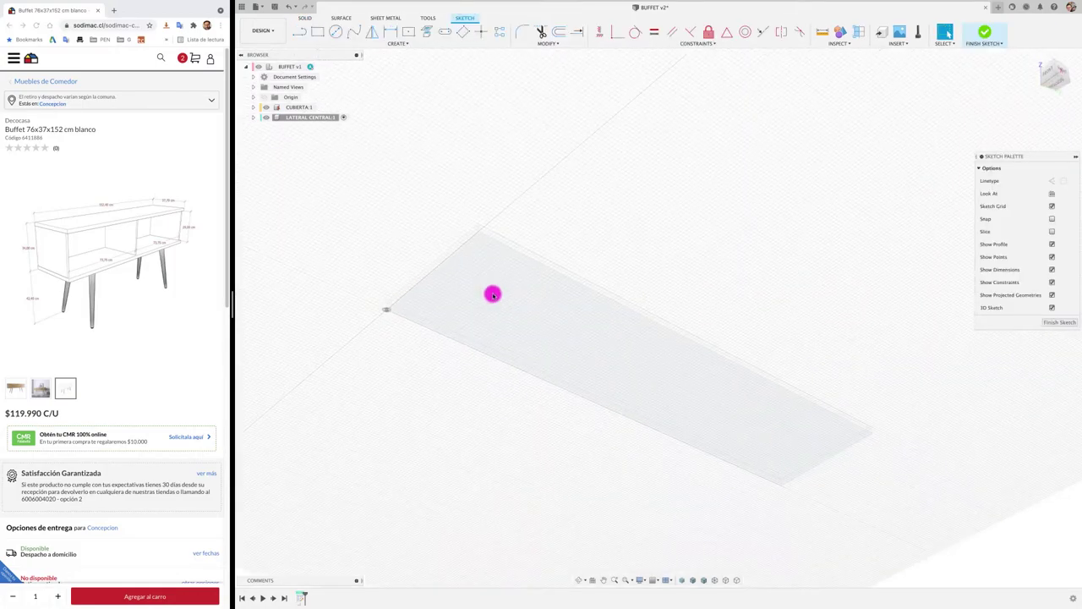
{"action": "left_click", "coordinate": [1051, 88]}
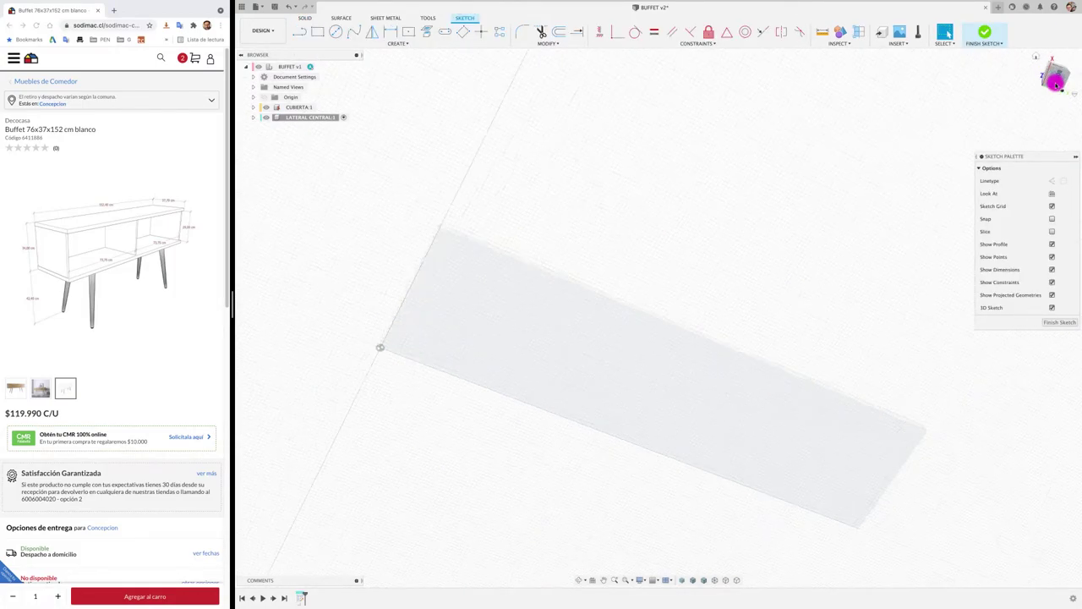
Draw a narrow rectangle at the plate's left end and begin dimensioning it.
{"action": "left_click", "coordinate": [317, 31]}
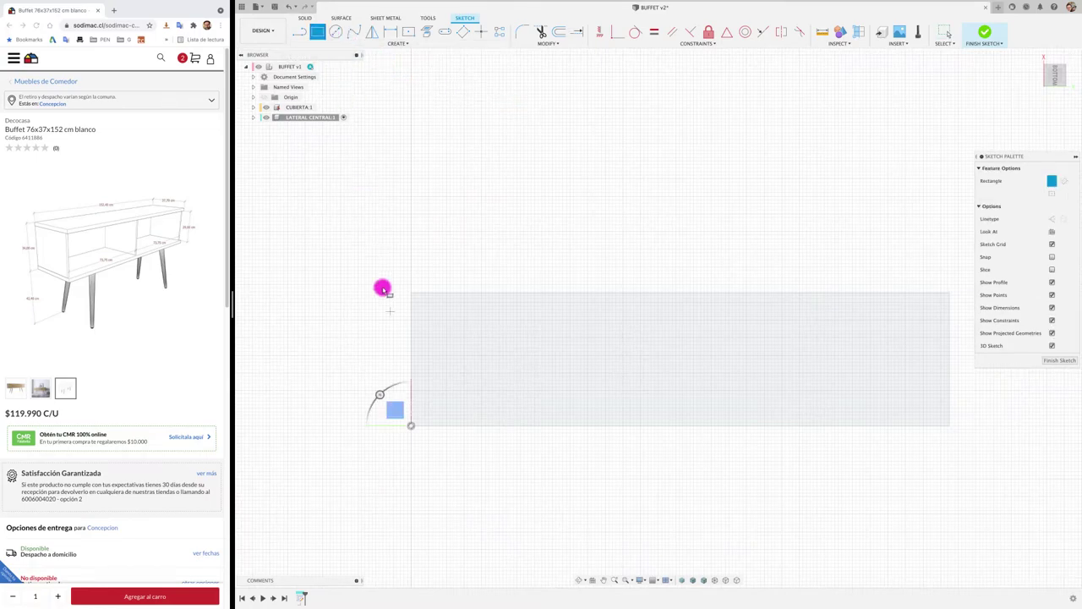
{"action": "left_click", "coordinate": [410, 426]}
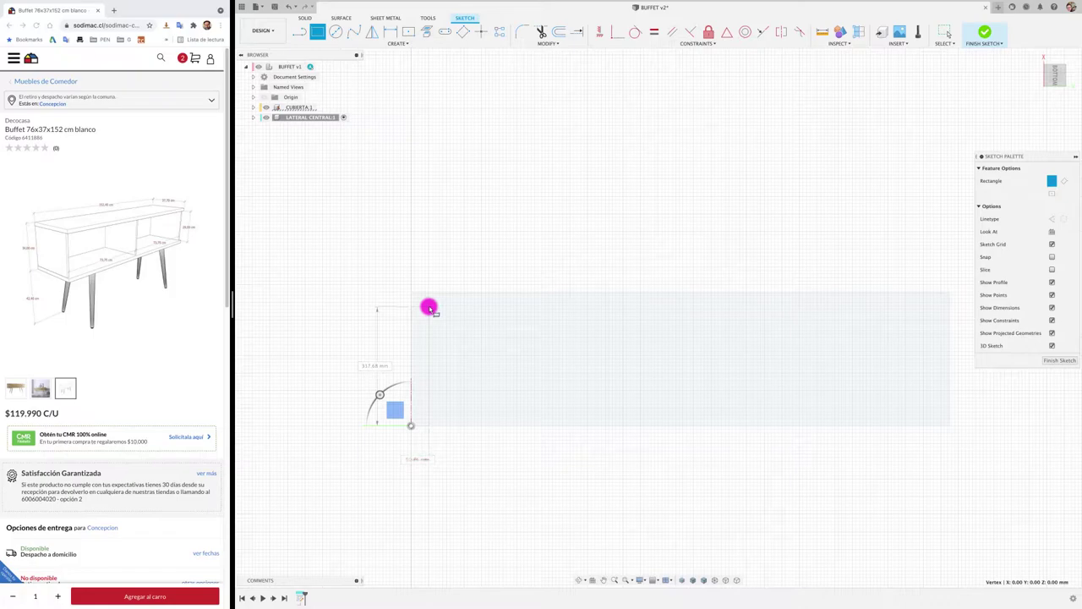
{"action": "left_click", "coordinate": [429, 308]}
{"action": "key", "text": "Escape"}
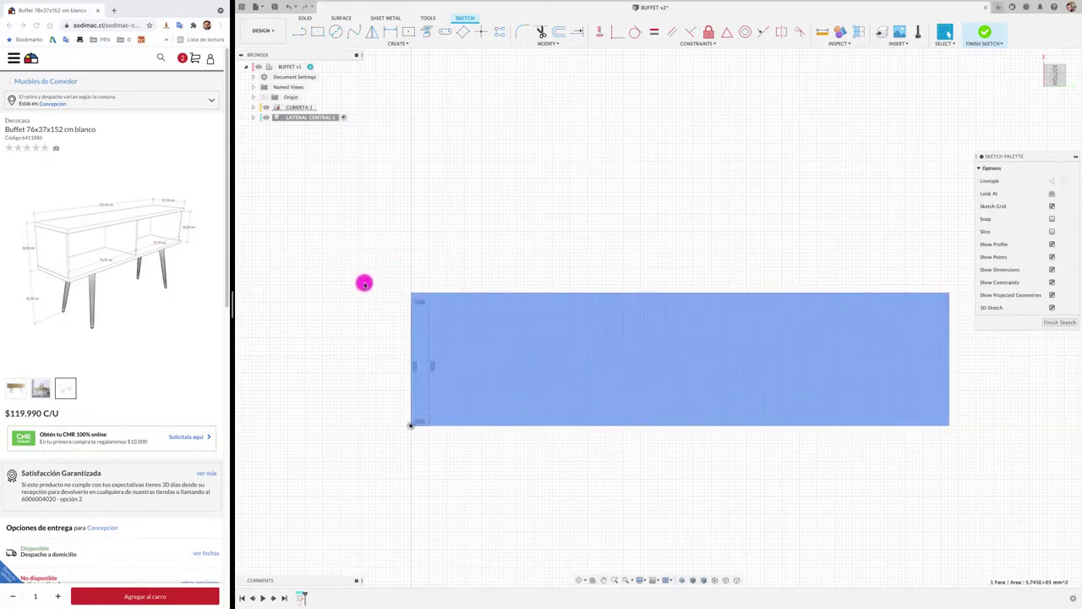
{"action": "left_click", "coordinate": [363, 316]}
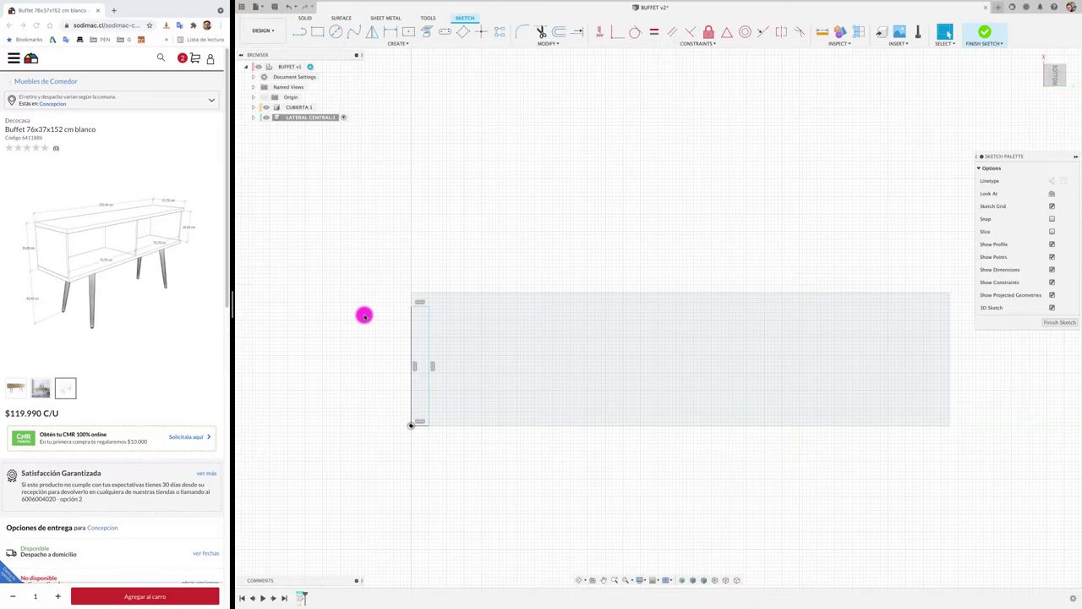
{"action": "key", "text": "r"}
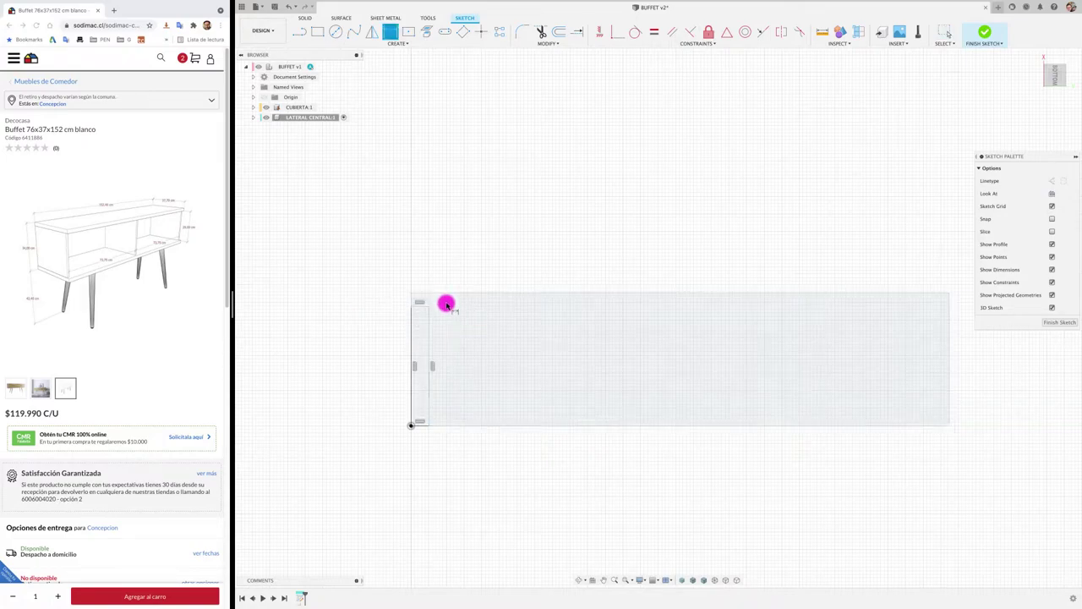
{"action": "key", "text": "d"}
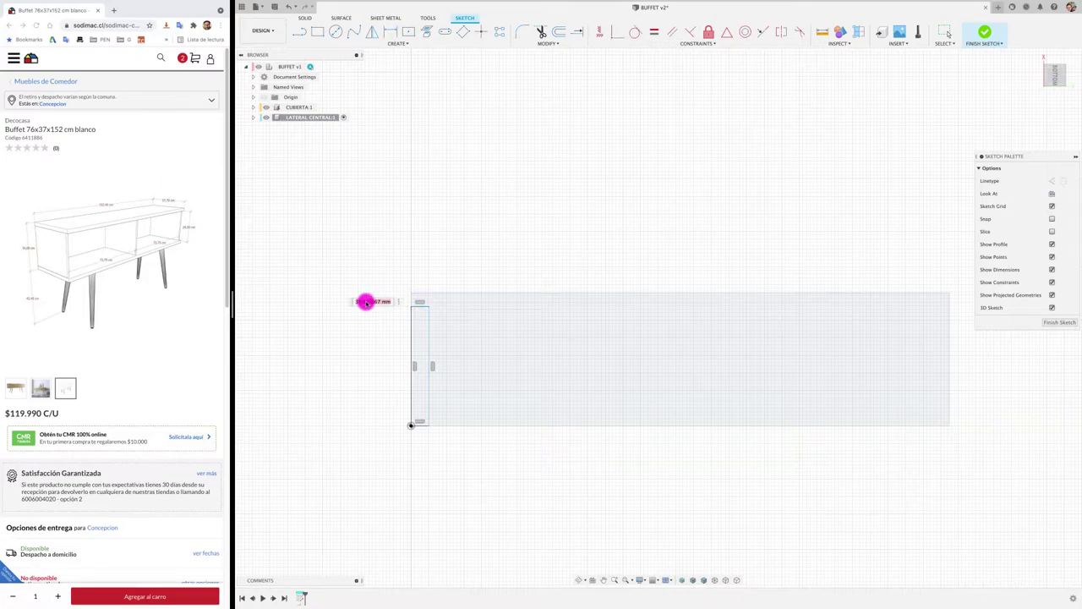
Dimension the narrow rectangle at 18 mm, then change the vertical dimension to 15 mm.
{"action": "key", "text": "Return"}
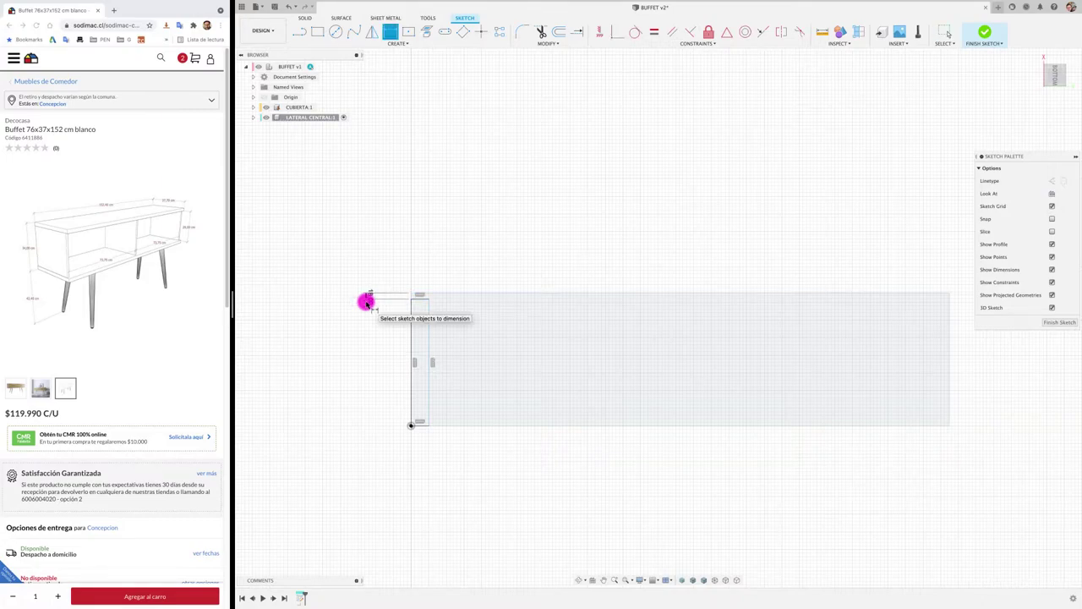
{"action": "left_click", "coordinate": [420, 302]}
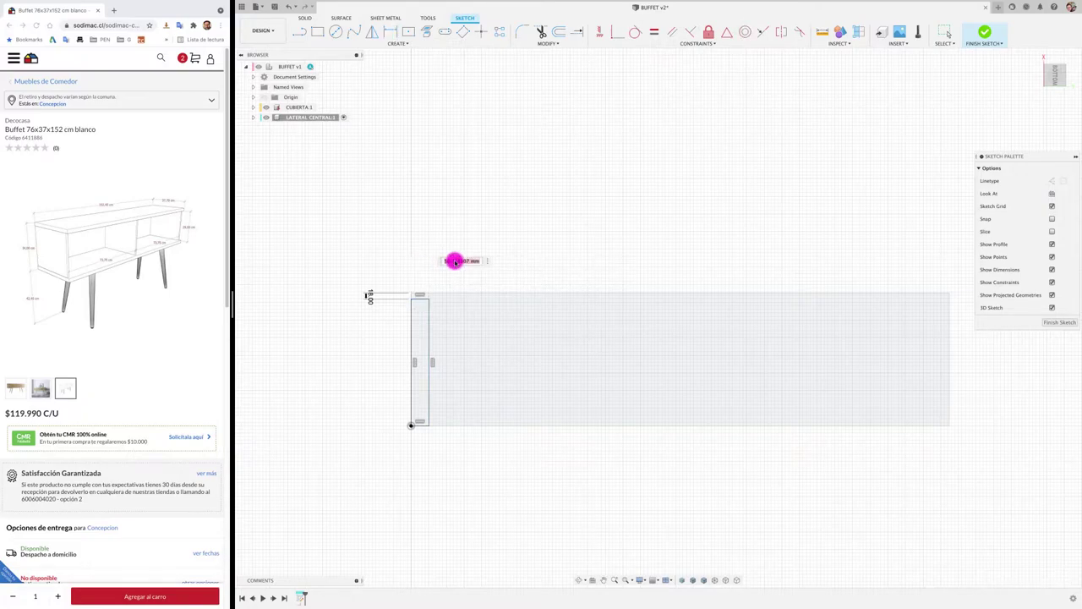
{"action": "key", "text": "Return"}
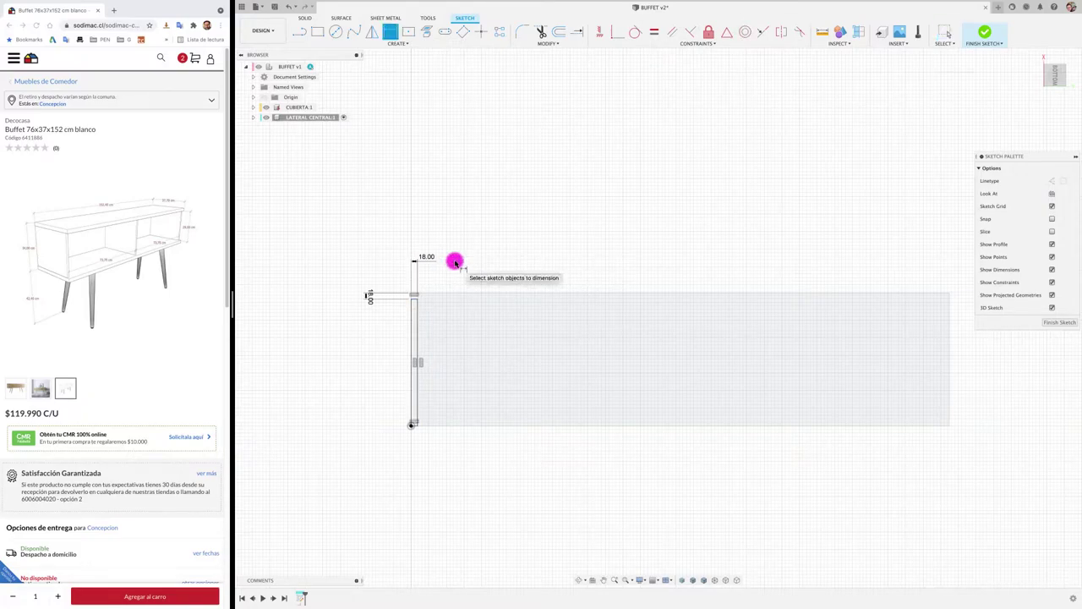
{"action": "double_click", "coordinate": [368, 298]}
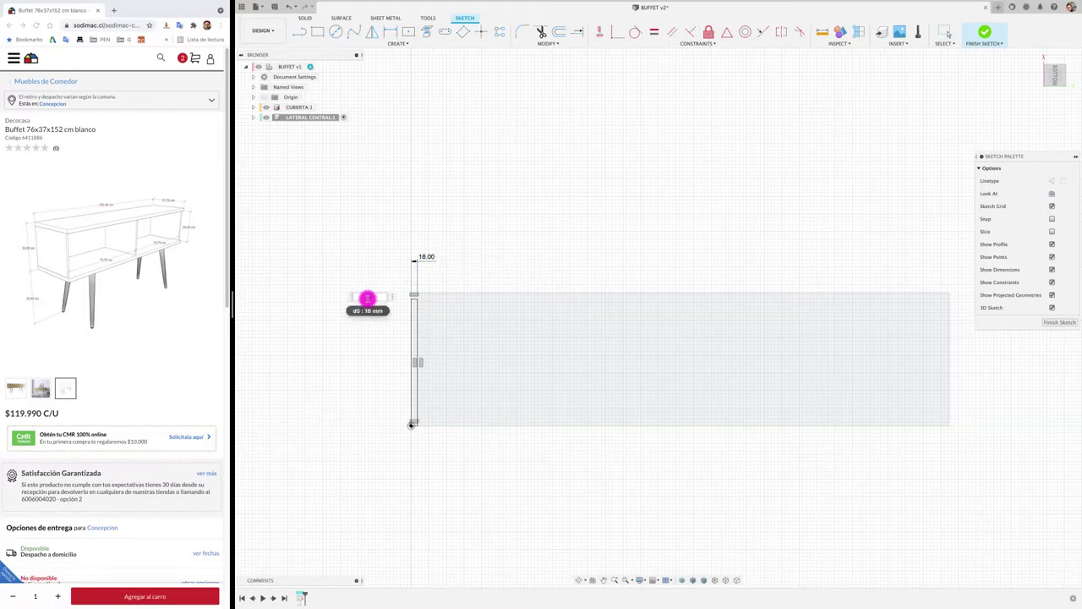
{"action": "type", "text": "15"}
{"action": "key", "text": "Return"}
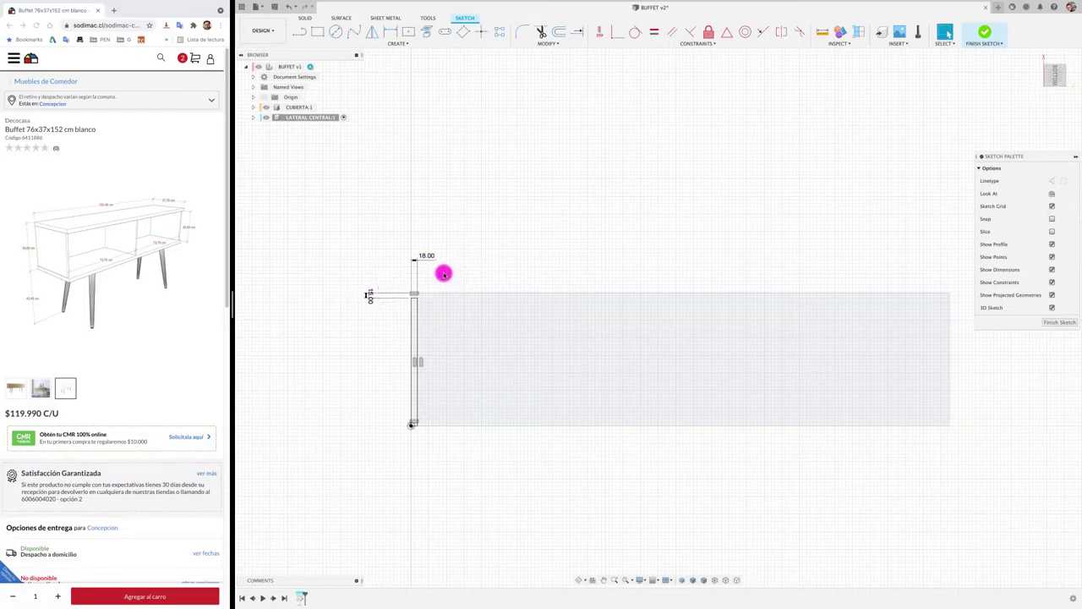
{"action": "key", "text": "l"}
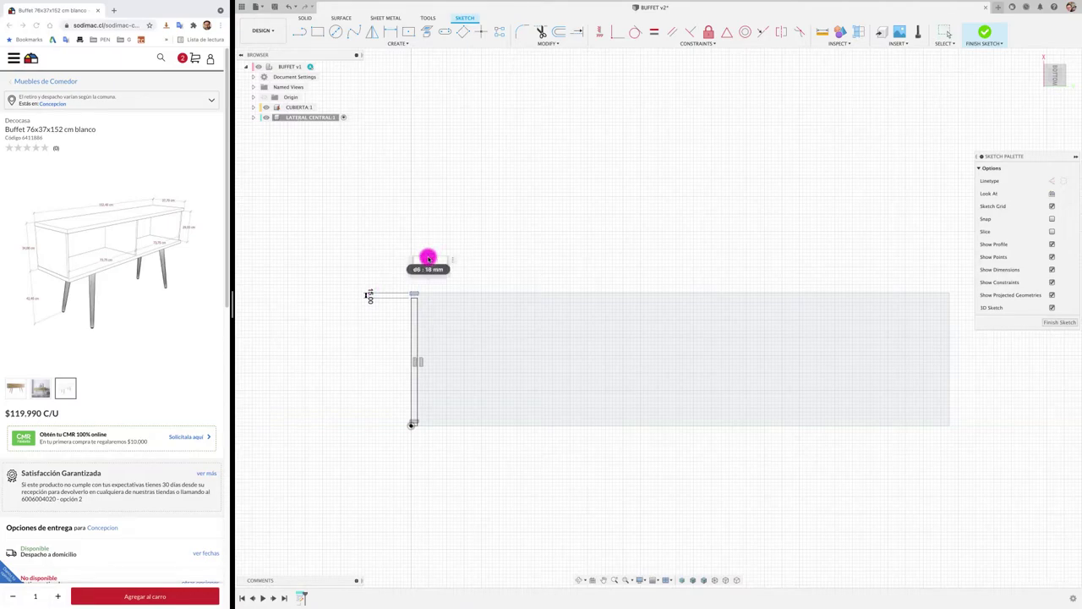
{"action": "key", "text": "Escape"}
Zoom out and start extruding the side-panel profile.
{"action": "scroll", "coordinate": [427, 257], "scroll_direction": "down", "scroll_amount": 3, "text": "shift"}
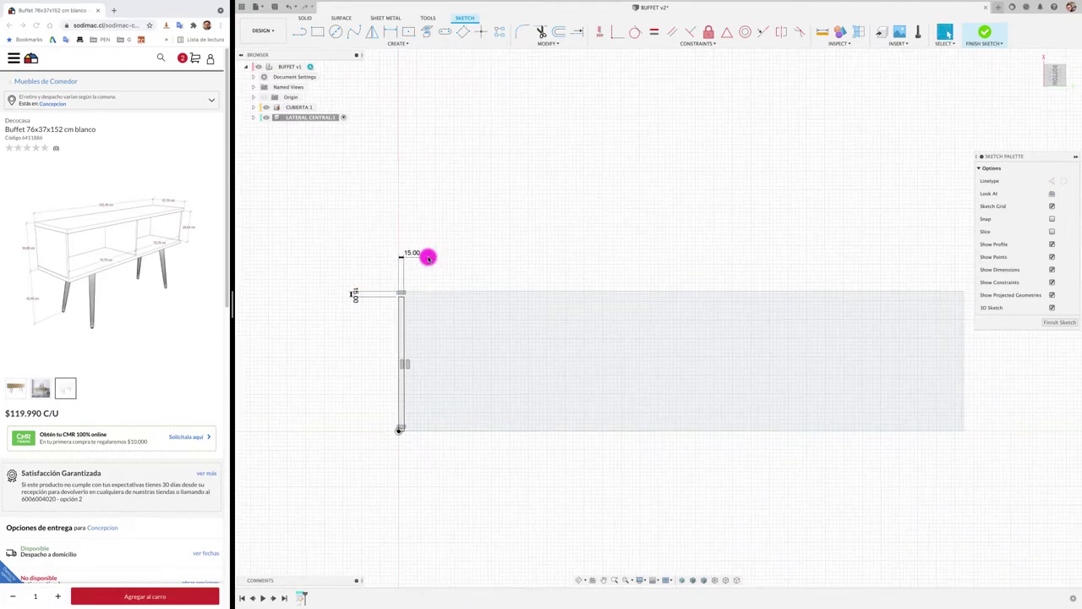
{"action": "scroll", "coordinate": [428, 257], "scroll_direction": "down", "scroll_amount": 3, "text": "shift"}
{"action": "scroll", "coordinate": [430, 258], "scroll_direction": "down", "scroll_amount": 3, "text": "shift"}
{"action": "scroll", "coordinate": [429, 259], "scroll_direction": "down", "scroll_amount": 3, "text": "shift"}
{"action": "scroll", "coordinate": [429, 259], "scroll_direction": "down", "scroll_amount": 3, "text": "shift"}
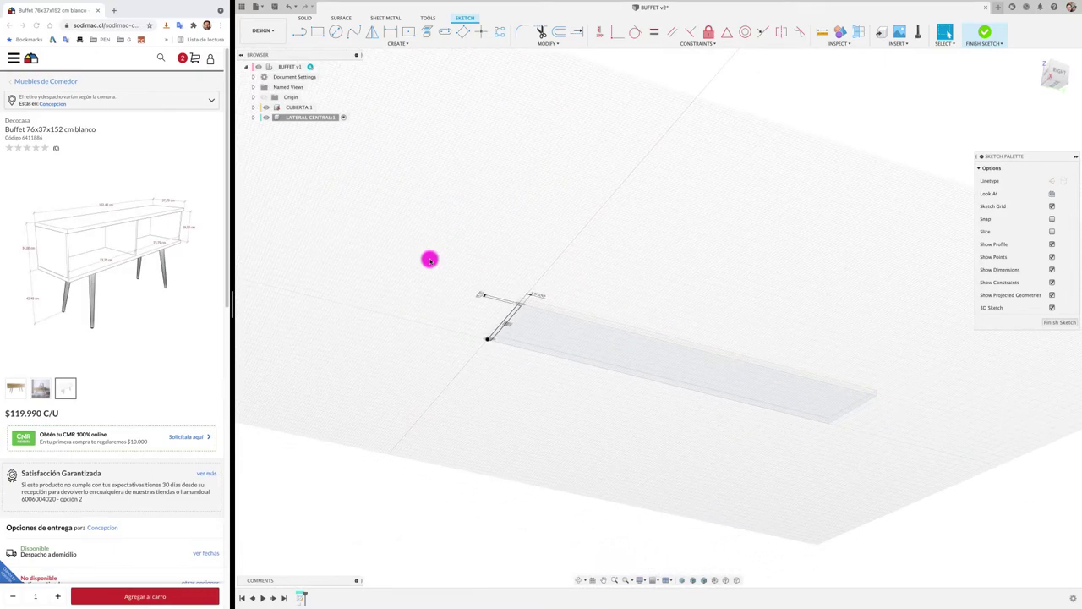
{"action": "scroll", "coordinate": [430, 259], "scroll_direction": "down", "scroll_amount": 3, "text": "shift"}
{"action": "key", "text": "e"}
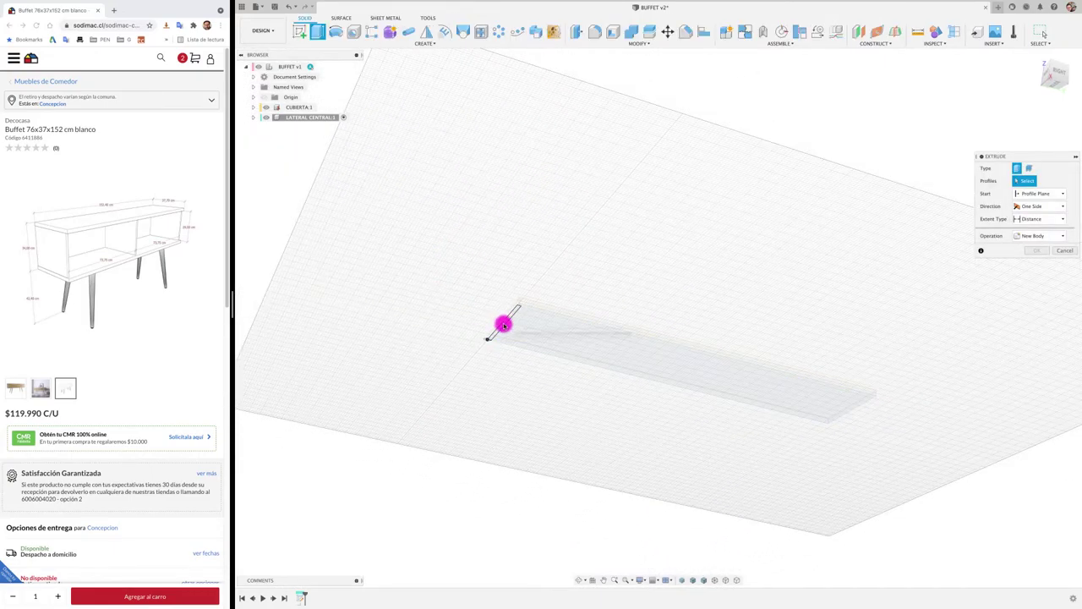
Extrude LATERAL CENTRAL's thin profile 170.17 mm into a side panel, then reactivate BUFFET v1.
{"action": "scroll", "coordinate": [507, 320], "scroll_direction": "down", "scroll_amount": 3, "text": "shift"}
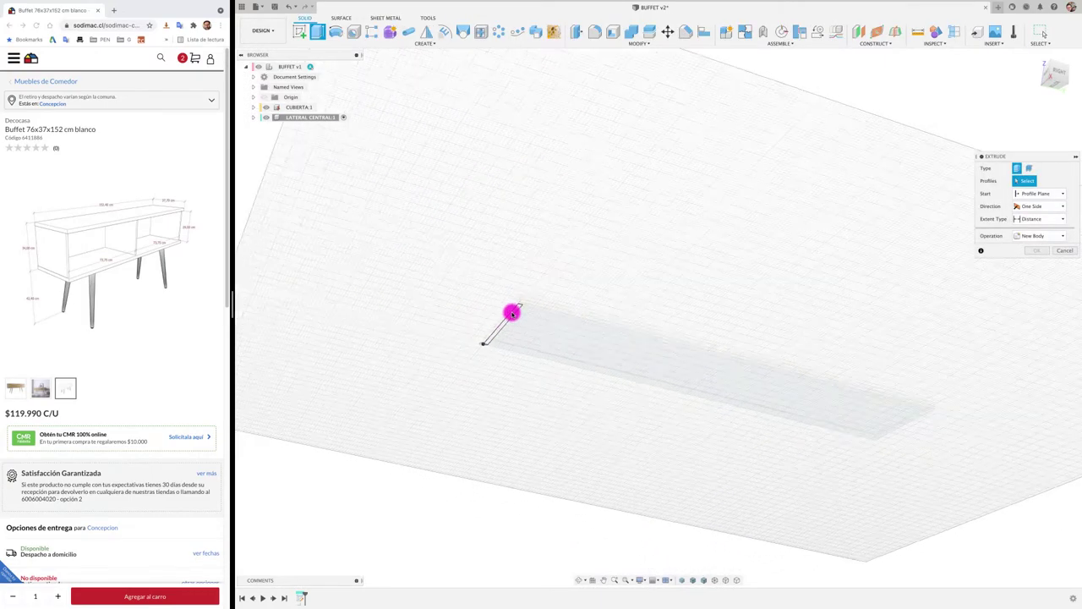
{"action": "scroll", "coordinate": [509, 317], "scroll_direction": "down", "scroll_amount": 3, "text": "shift"}
{"action": "scroll", "coordinate": [496, 327], "scroll_direction": "down", "scroll_amount": 2, "text": "shift"}
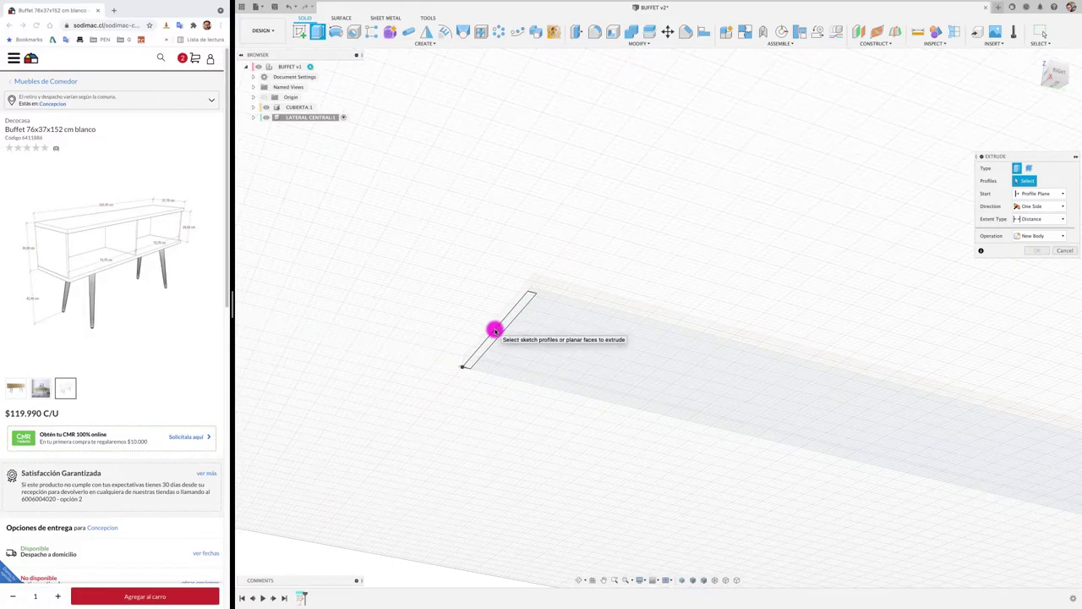
{"action": "scroll", "coordinate": [495, 332], "scroll_direction": "down", "scroll_amount": 3, "text": "shift"}
{"action": "scroll", "coordinate": [495, 334], "scroll_direction": "down", "scroll_amount": 3, "text": "shift"}
{"action": "scroll", "coordinate": [496, 330], "scroll_direction": "down", "scroll_amount": 3, "text": "shift"}
{"action": "scroll", "coordinate": [549, 326], "scroll_direction": "down", "scroll_amount": 3, "text": "shift"}
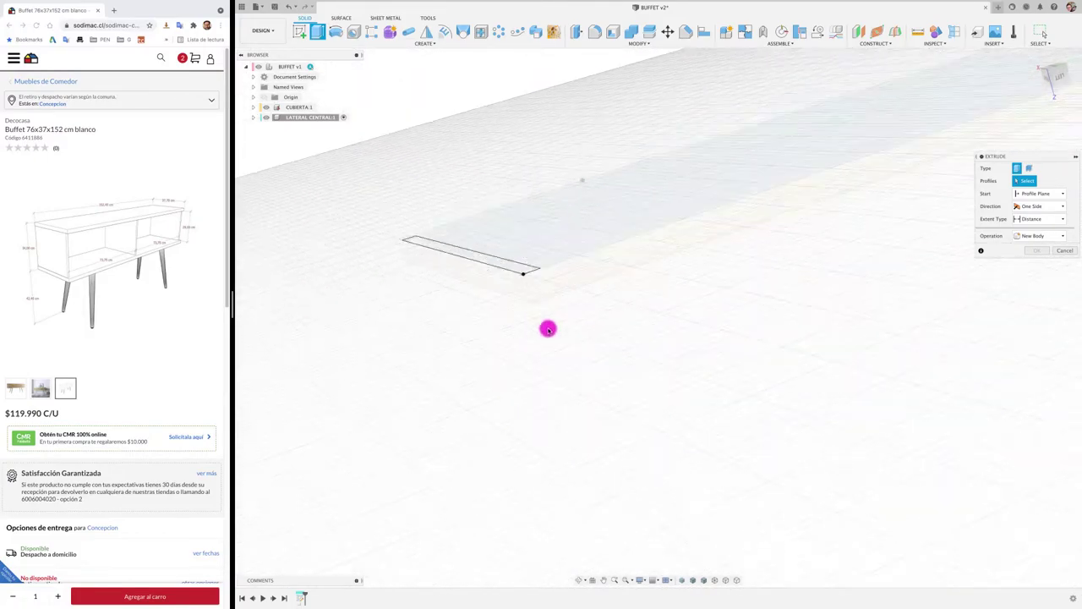
{"action": "scroll", "coordinate": [494, 313], "scroll_direction": "down", "scroll_amount": 3, "text": "shift"}
{"action": "left_click", "coordinate": [495, 314]}
{"action": "scroll", "coordinate": [524, 328], "scroll_direction": "down", "scroll_amount": 3, "text": "shift"}
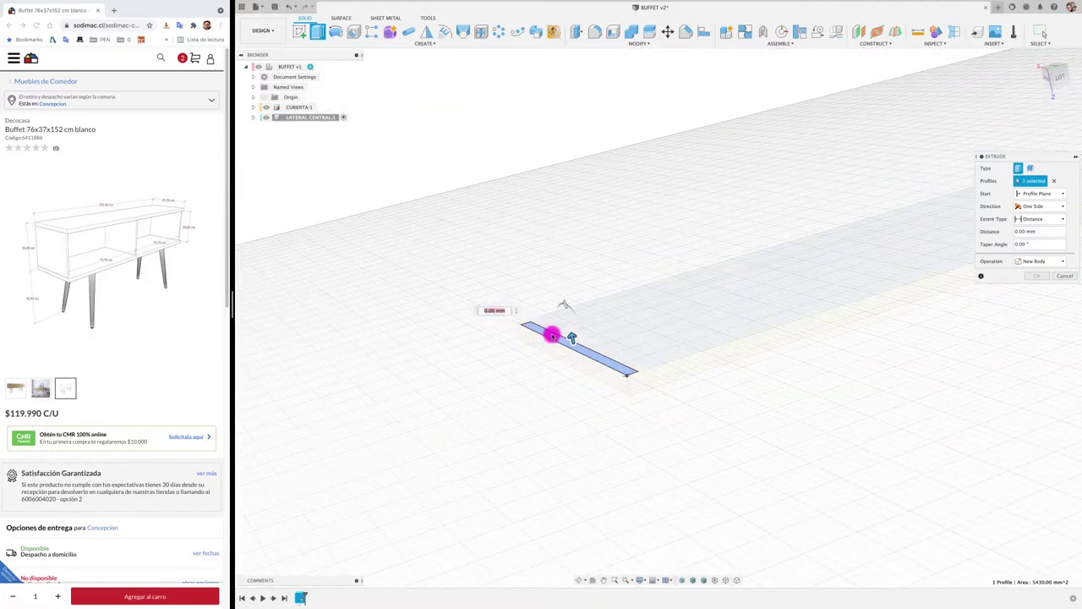
{"action": "left_click_drag", "start_coordinate": [574, 336], "coordinate": [544, 203]}
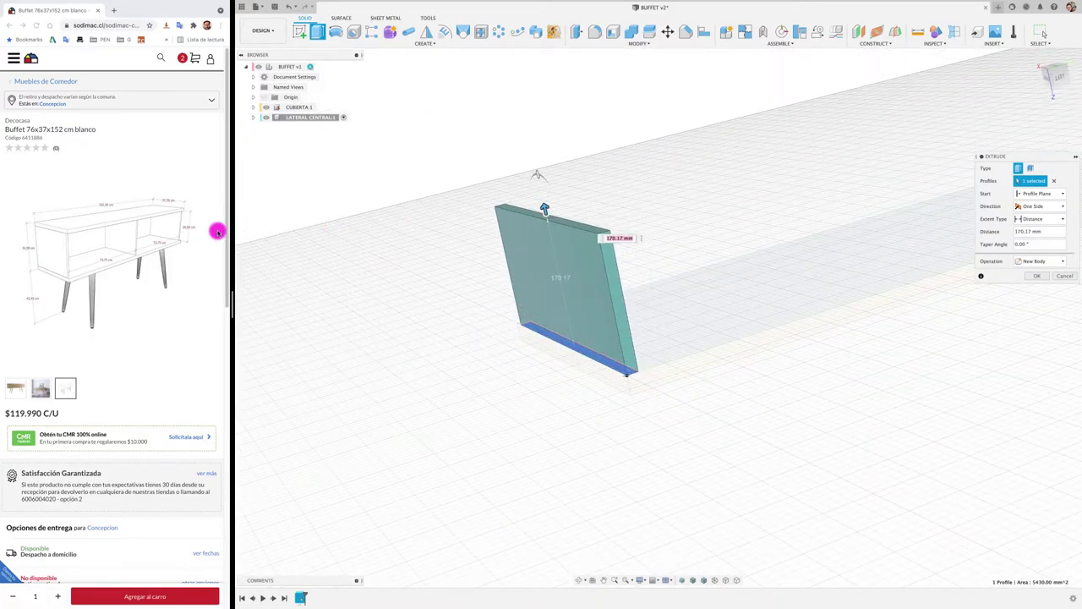
{"action": "type", "text": "0"}
{"action": "key", "text": "Return"}
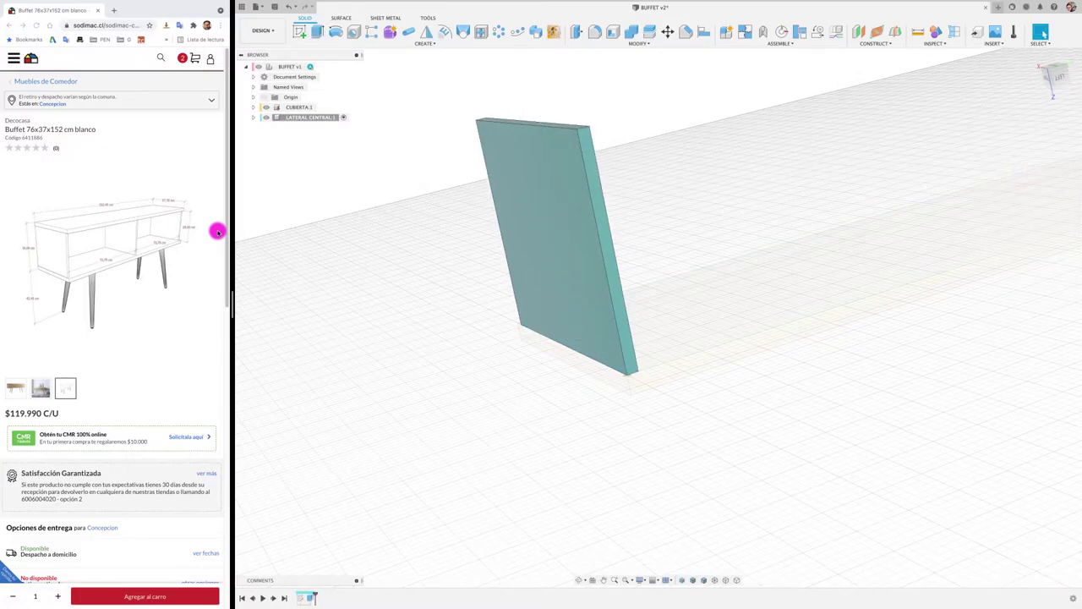
{"action": "left_click", "coordinate": [309, 67]}
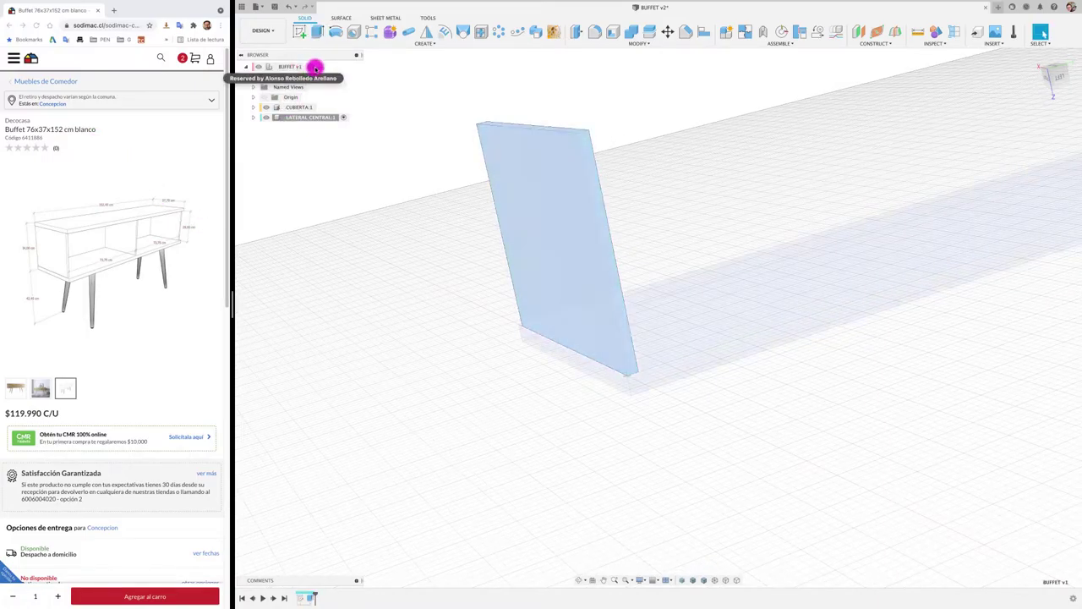
{"action": "left_click", "coordinate": [389, 146]}
Drag the LATERAL CENTRAL panel away from the CUBIERTA tabletop and back beneath its end.
{"action": "middle_click_drag", "start_coordinate": [389, 146], "coordinate": [437, 281], "text": "shift"}
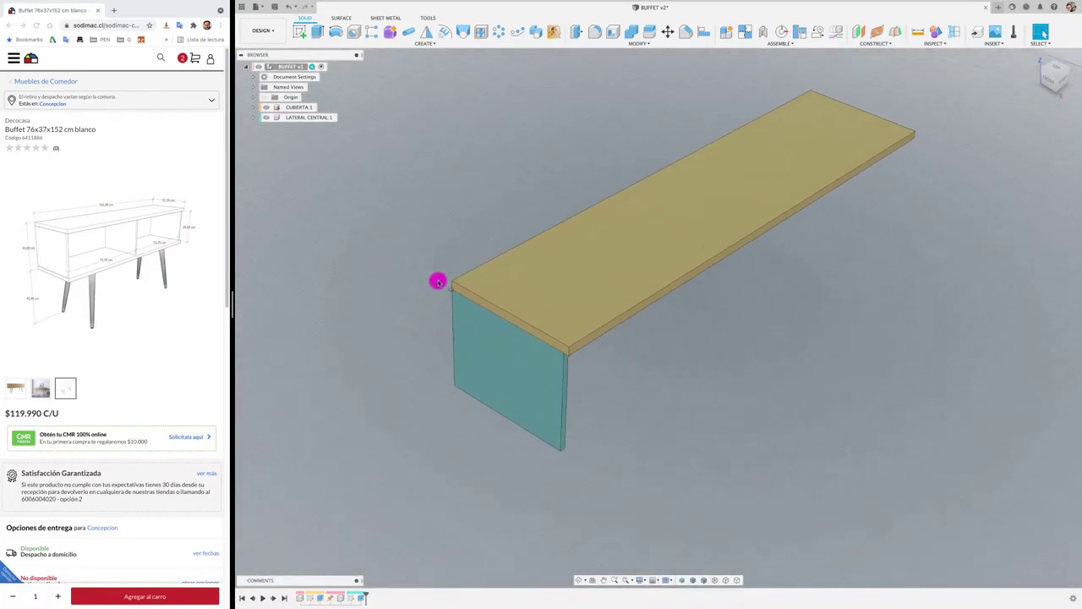
{"action": "left_click_drag", "start_coordinate": [437, 281], "coordinate": [488, 398]}
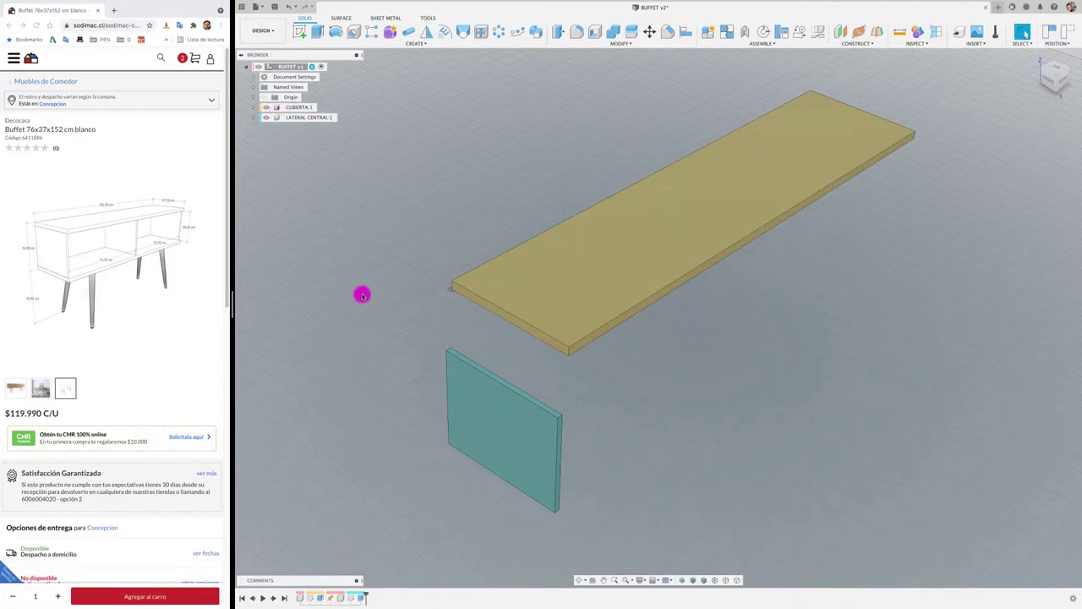
{"action": "left_click_drag", "start_coordinate": [481, 411], "coordinate": [461, 357]}
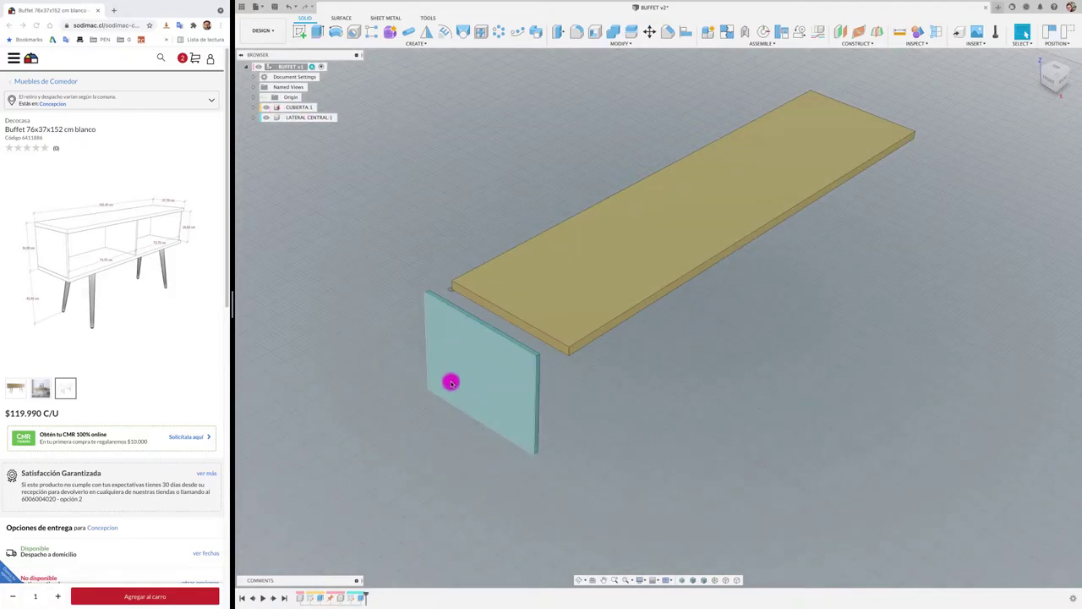
{"action": "left_click", "coordinate": [450, 382]}
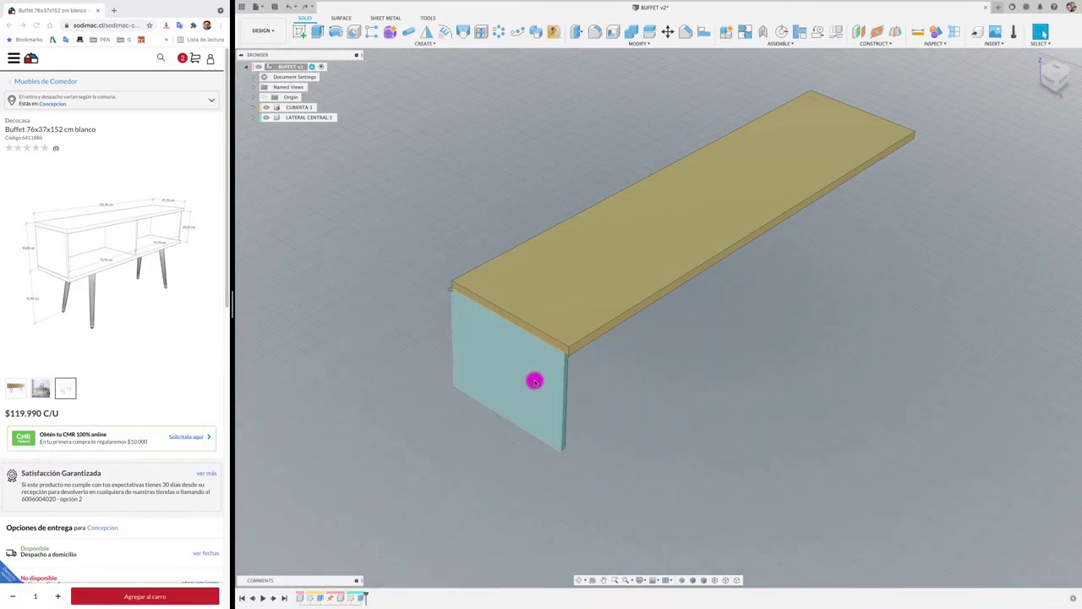
Lock LATERAL CENTRAL to the CUBIERTA tabletop with a Rigid As-built Joint.
{"action": "left_click", "coordinate": [787, 44]}
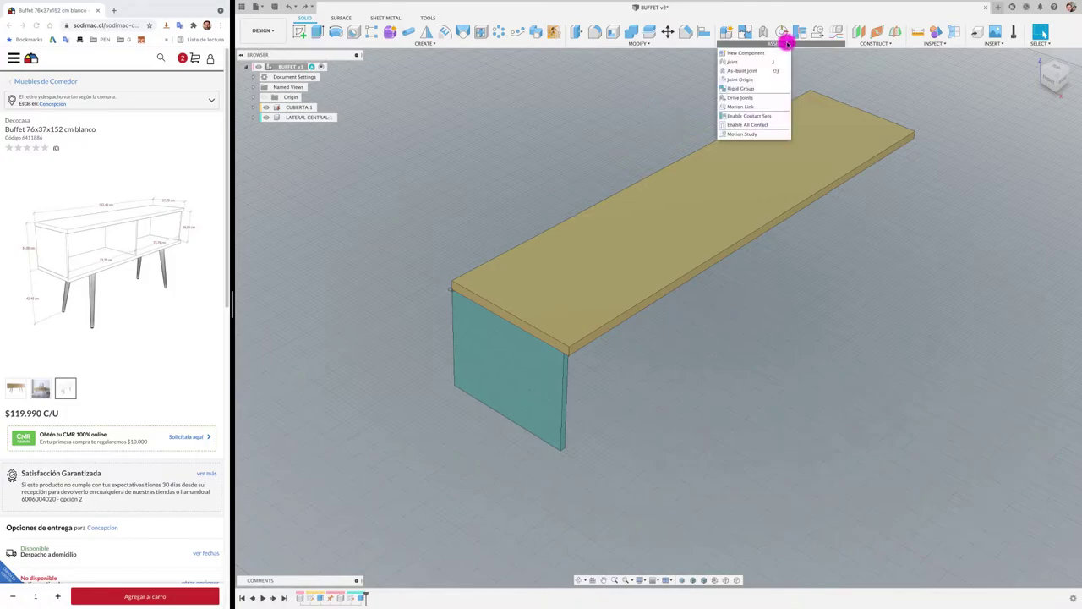
{"action": "left_click", "coordinate": [740, 72]}
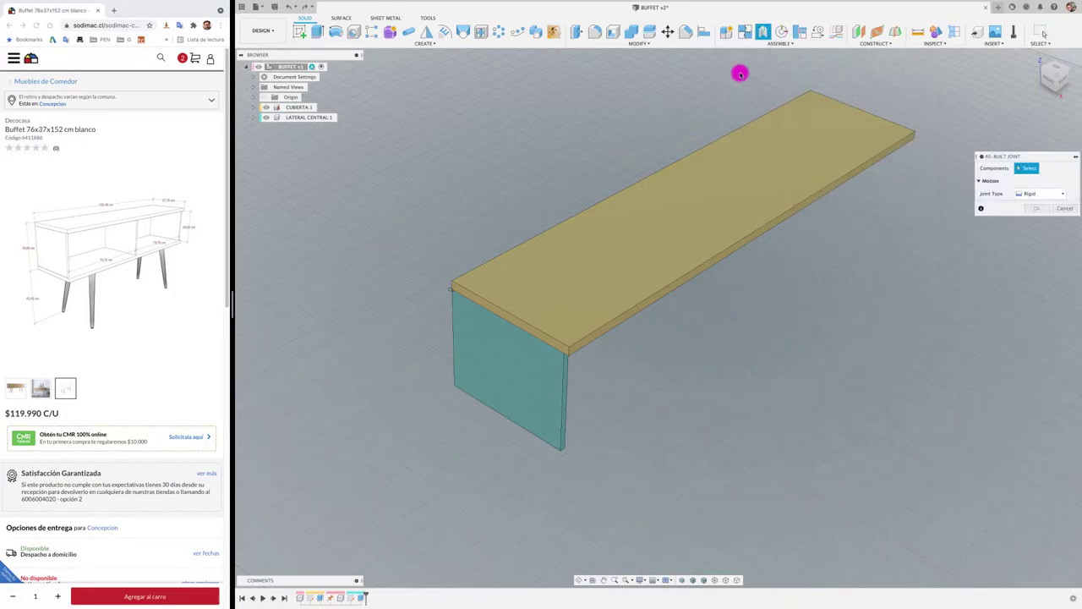
{"action": "left_click", "coordinate": [572, 388]}
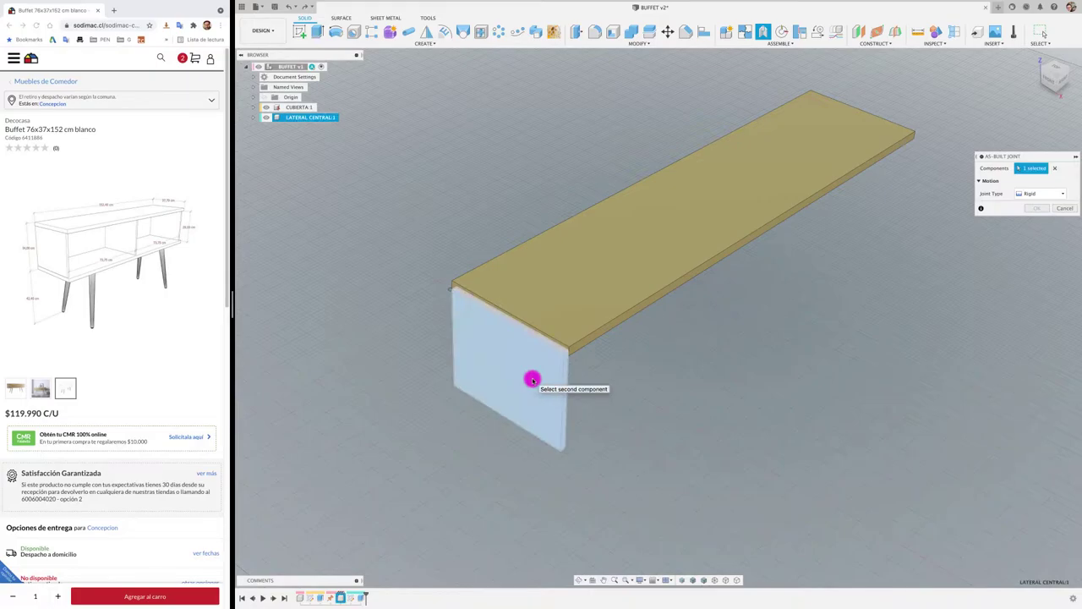
{"action": "left_click", "coordinate": [550, 308]}
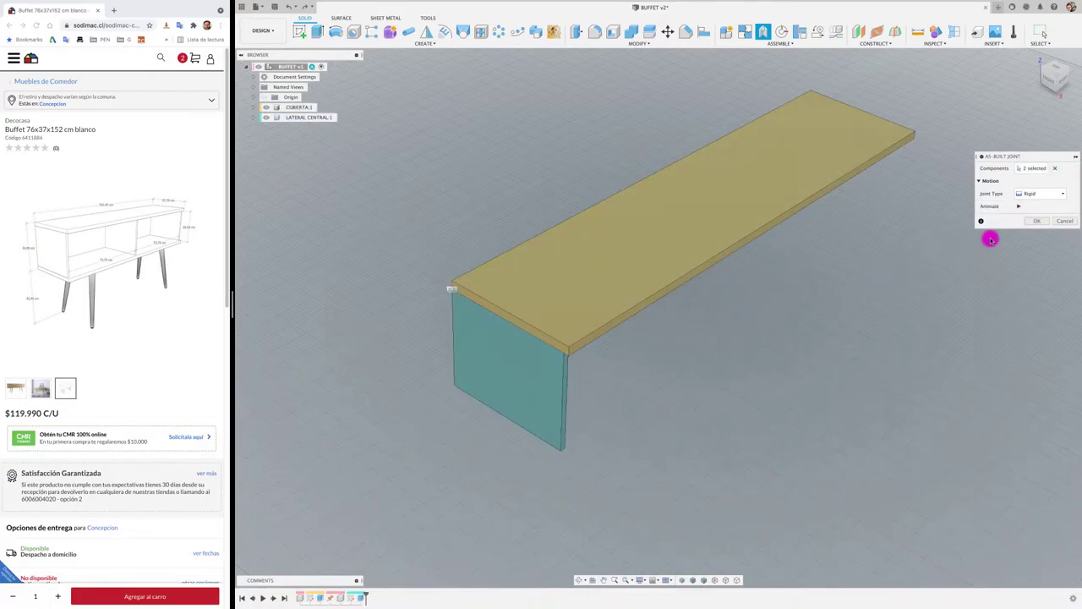
{"action": "left_click", "coordinate": [1031, 221]}
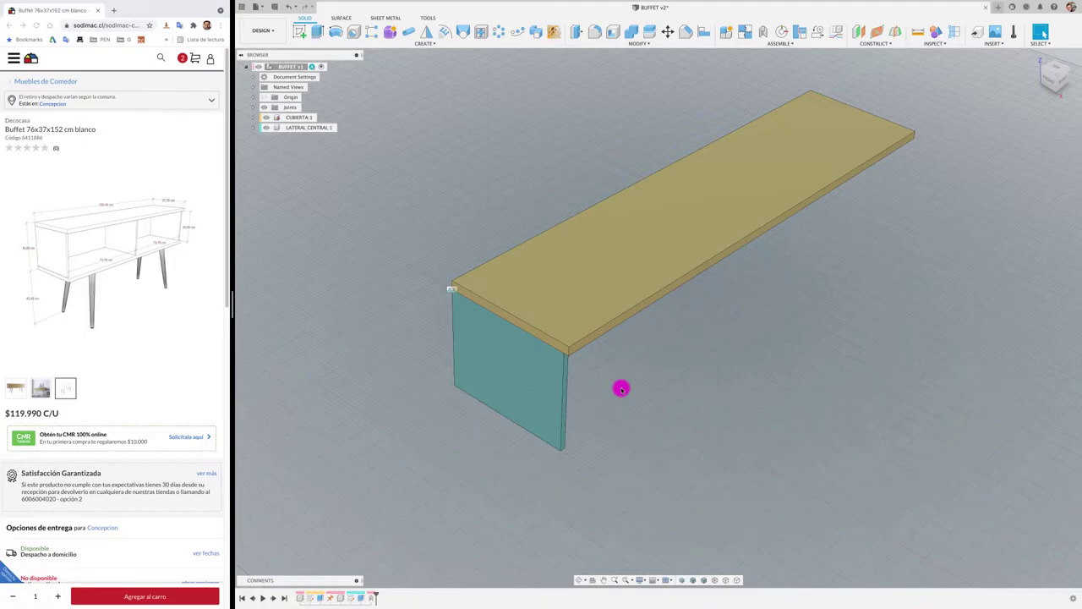
Paste a copy of LATERAL CENTRAL:1 and move it 1980.74 mm to the tabletop's far end.
{"action": "left_click", "coordinate": [302, 127]}
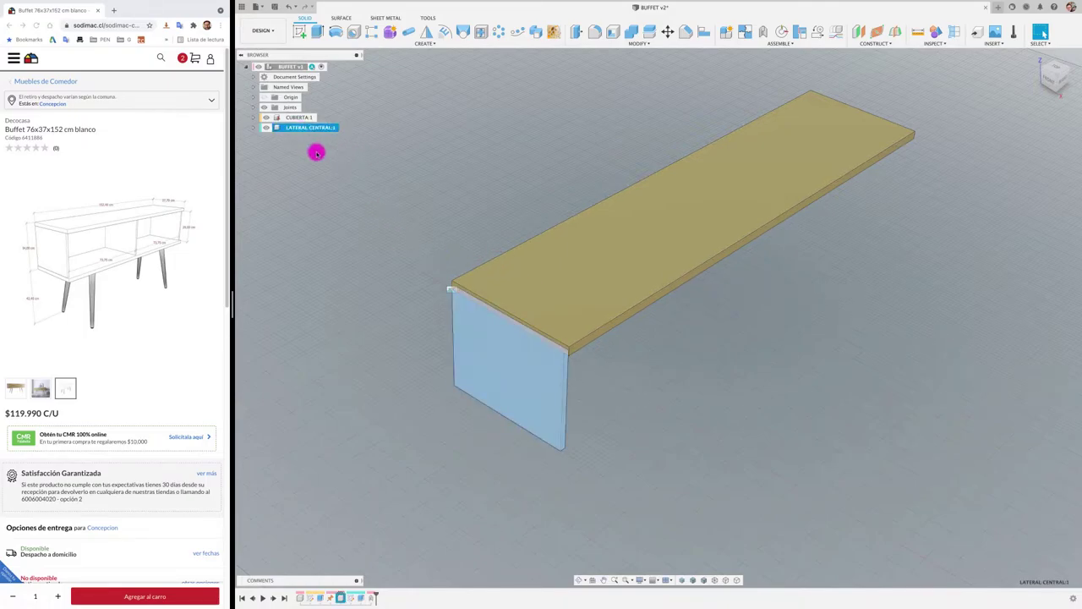
{"action": "key", "text": "ctrl+v"}
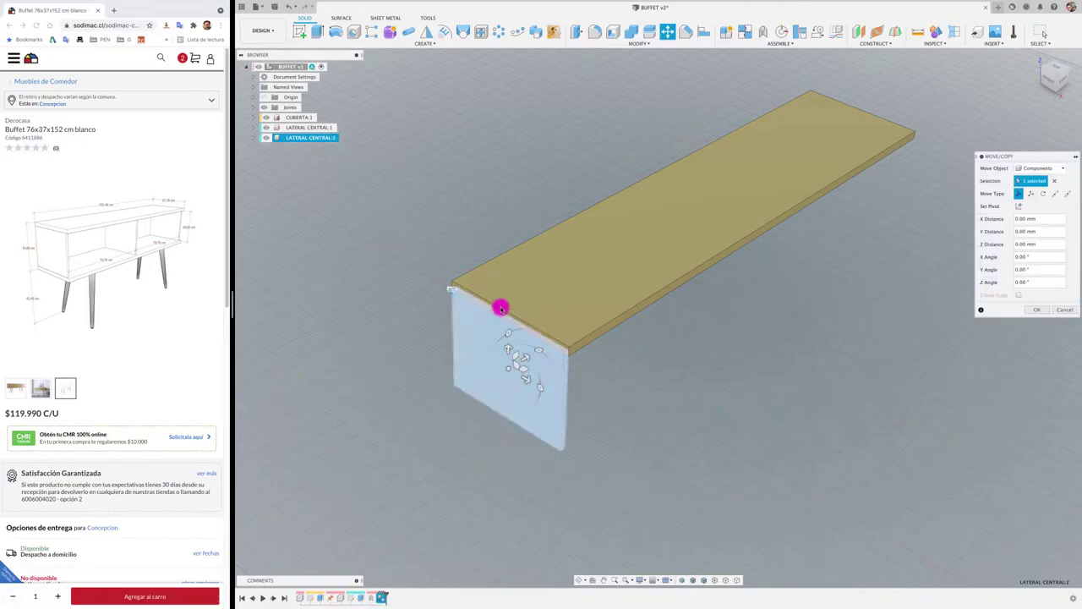
{"action": "left_click_drag", "start_coordinate": [526, 353], "coordinate": [955, 169]}
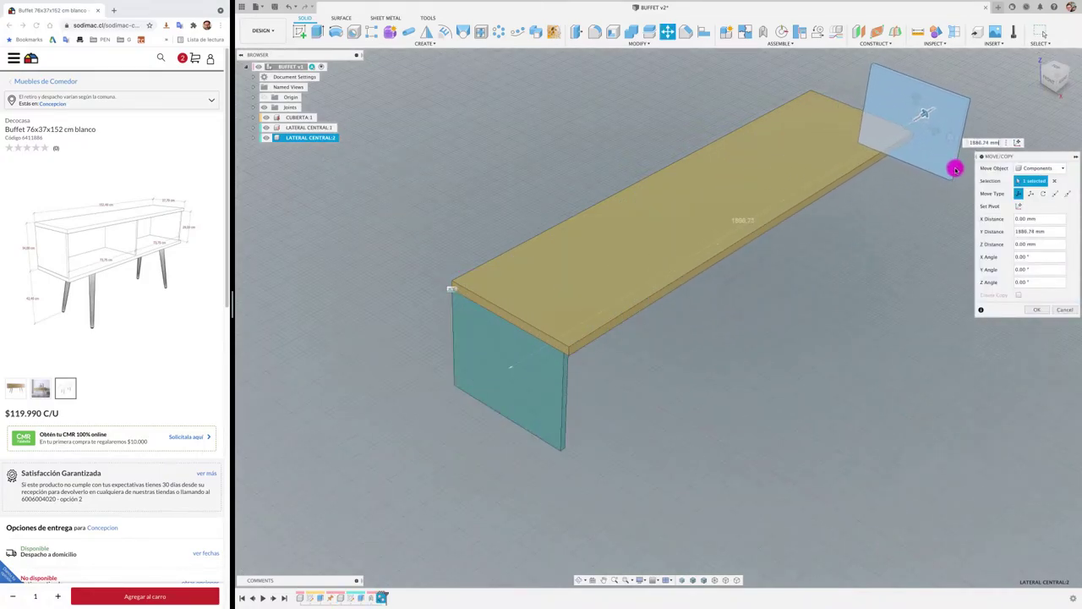
{"action": "left_click", "coordinate": [1037, 309]}
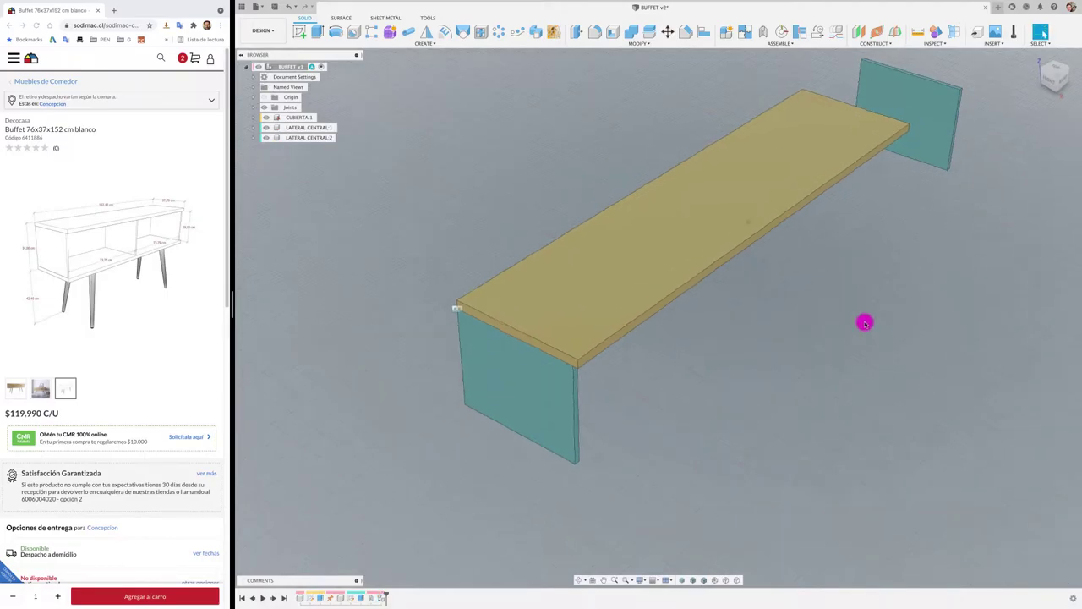
Zoom and pan the view onto the copied panel at the tabletop's far end.
{"action": "scroll", "coordinate": [862, 318], "scroll_direction": "down", "scroll_amount": 5, "text": "shift"}
{"action": "scroll", "coordinate": [864, 322], "scroll_direction": "right", "scroll_amount": 3, "text": "shift"}
{"action": "scroll", "coordinate": [864, 323], "scroll_direction": "right", "scroll_amount": 2, "text": "shift"}
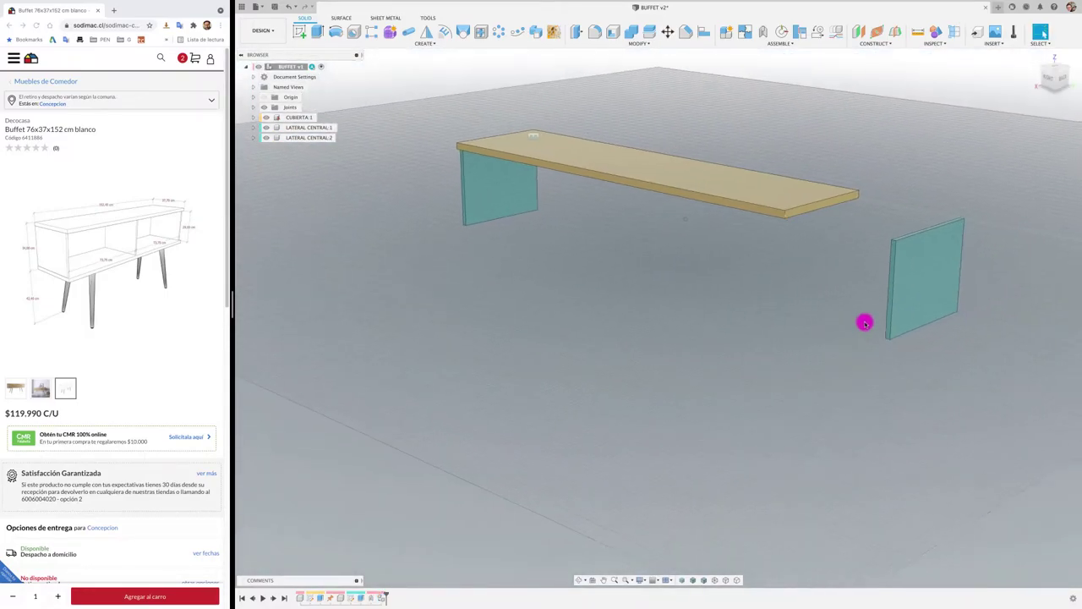
{"action": "scroll", "coordinate": [864, 322], "scroll_direction": "right", "scroll_amount": 2, "text": "shift"}
{"action": "scroll", "coordinate": [864, 322], "scroll_direction": "right", "scroll_amount": 2, "text": "shift"}
{"action": "scroll", "coordinate": [864, 323], "scroll_direction": "right", "scroll_amount": 2, "text": "shift"}
{"action": "scroll", "coordinate": [864, 322], "scroll_direction": "right", "scroll_amount": 2, "text": "shift"}
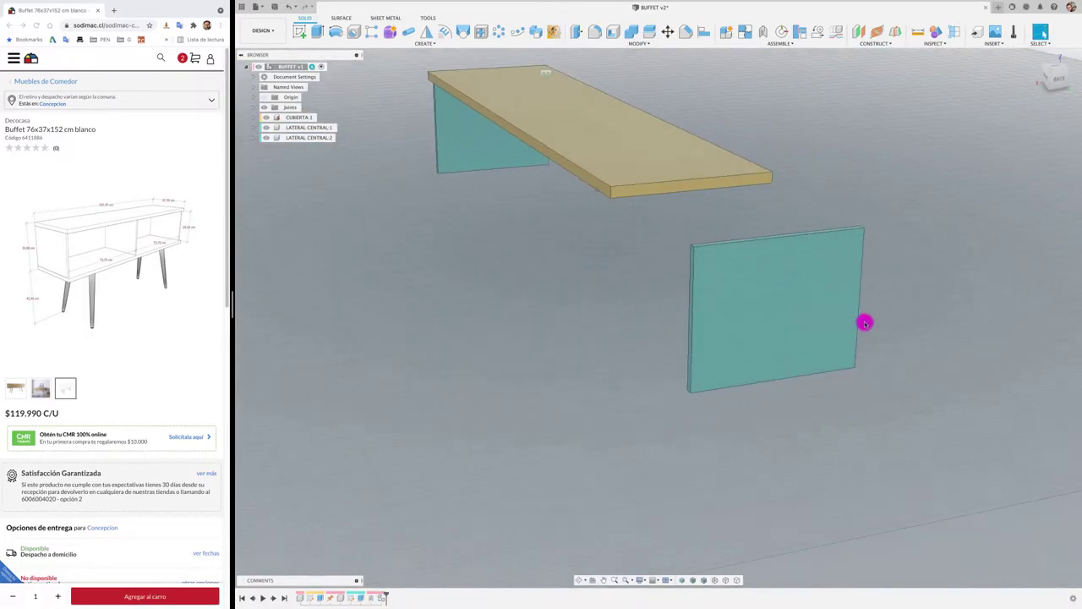
{"action": "scroll", "coordinate": [864, 322], "scroll_direction": "down", "scroll_amount": 3, "text": "shift"}
{"action": "scroll", "coordinate": [864, 322], "scroll_direction": "down", "scroll_amount": 2, "text": "shift"}
{"action": "scroll", "coordinate": [864, 322], "scroll_direction": "right", "scroll_amount": 2, "text": "shift"}
{"action": "scroll", "coordinate": [864, 322], "scroll_direction": "up", "scroll_amount": 5, "text": "shift"}
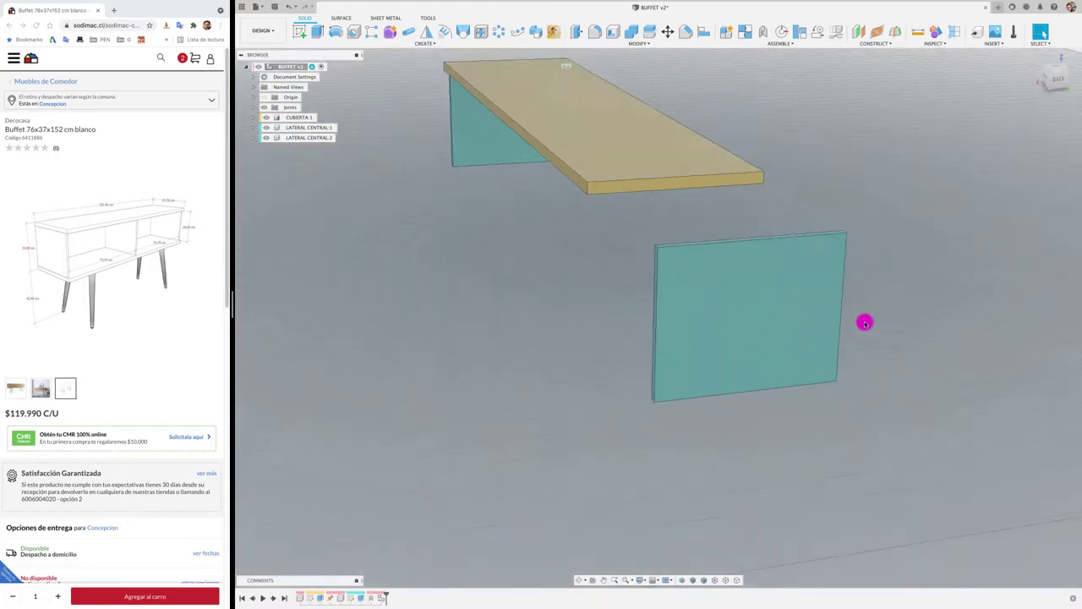
{"action": "scroll", "coordinate": [864, 322], "scroll_direction": "up", "scroll_amount": 3, "text": "shift"}
{"action": "scroll", "coordinate": [864, 322], "scroll_direction": "up", "scroll_amount": 2, "text": "shift"}
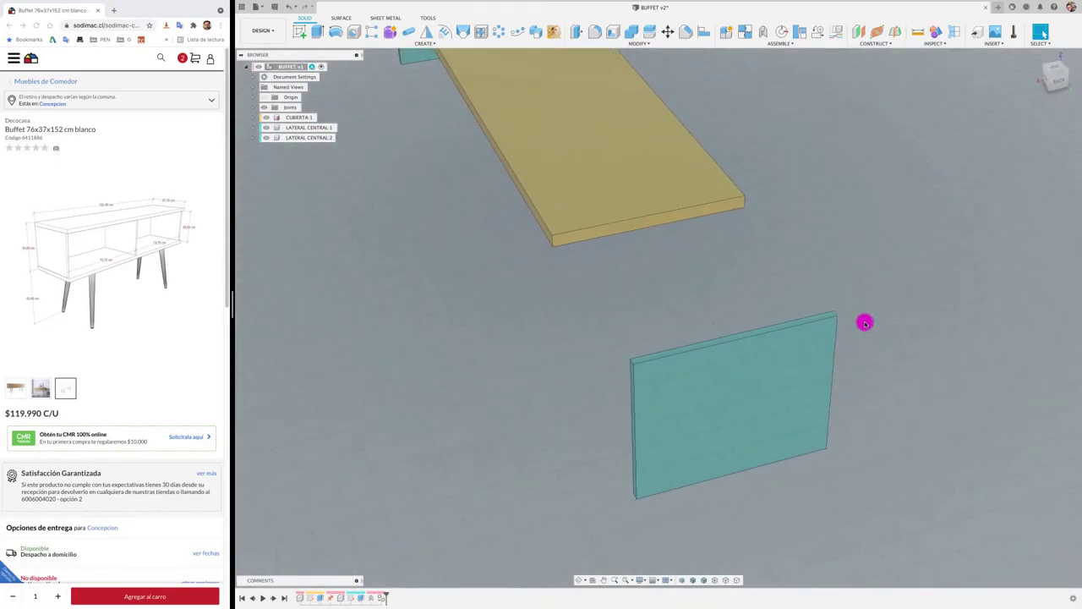
Joint LATERAL CENTRAL:2's top edge to the CUBIERTA tabletop's end edge with zero offsets.
{"action": "key", "text": "j"}
{"action": "left_click", "coordinate": [738, 341]}
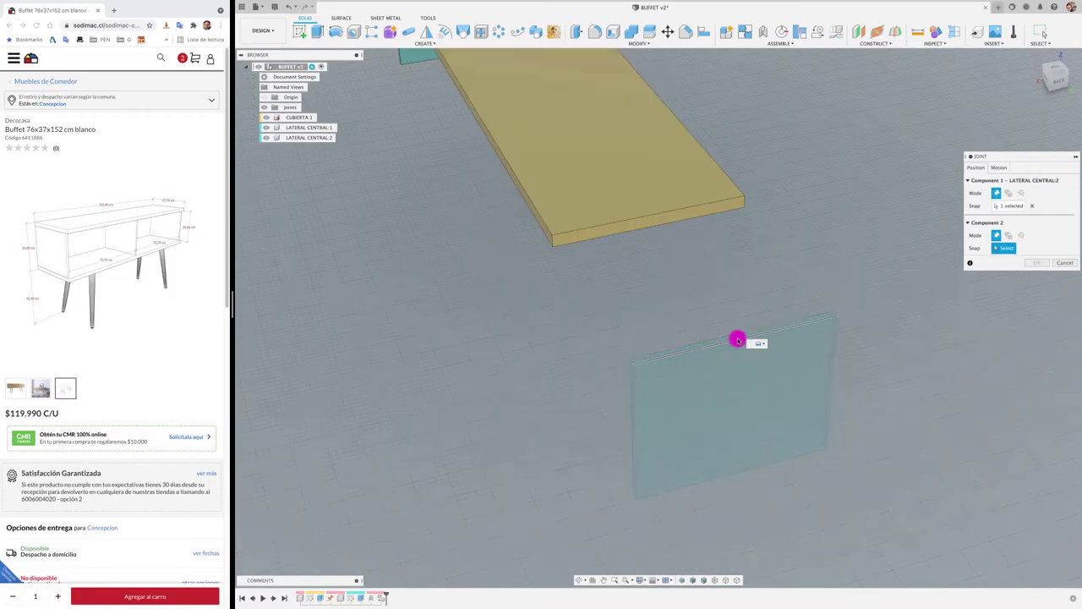
{"action": "left_click", "coordinate": [656, 226]}
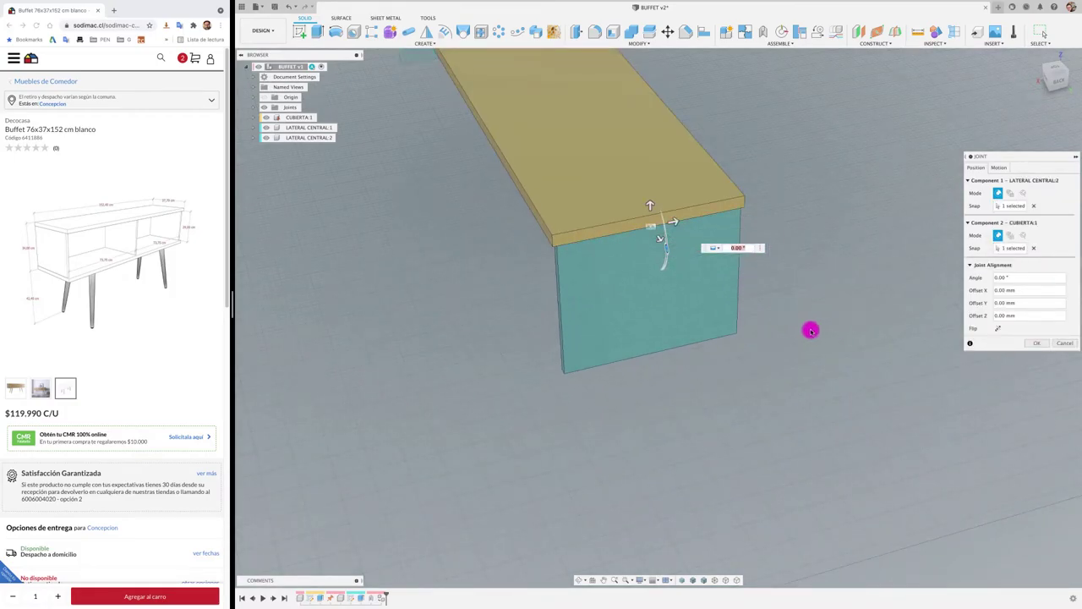
{"action": "scroll", "coordinate": [810, 330], "scroll_direction": "right", "scroll_amount": 3, "text": "shift"}
{"action": "scroll", "coordinate": [810, 330], "scroll_direction": "right", "scroll_amount": 2, "text": "shift"}
{"action": "scroll", "coordinate": [810, 330], "scroll_direction": "right", "scroll_amount": 1, "text": "shift"}
{"action": "scroll", "coordinate": [810, 329], "scroll_direction": "right", "scroll_amount": 2, "text": "shift"}
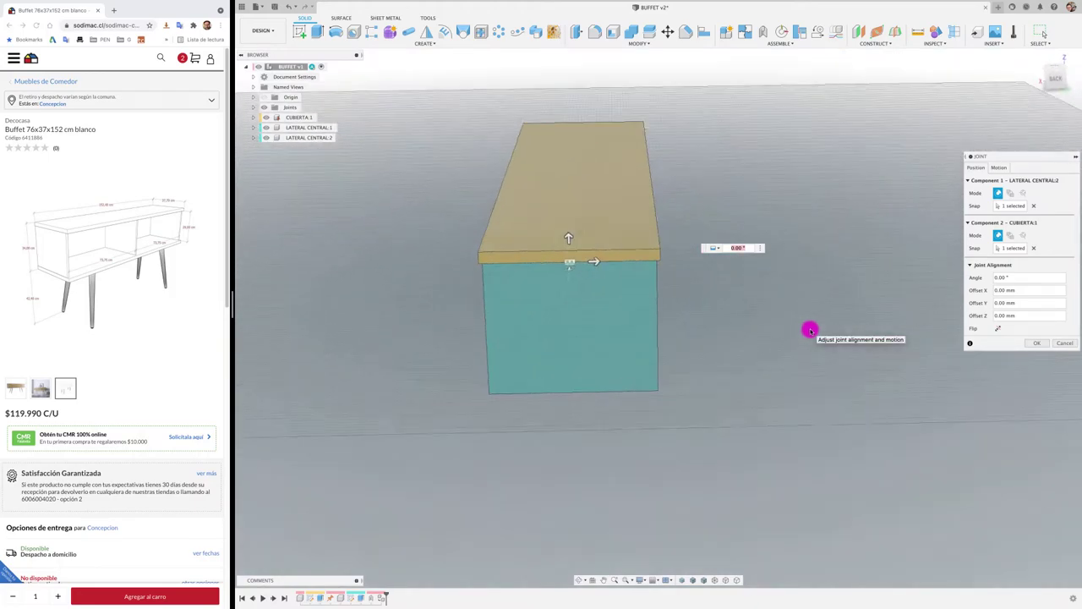
{"action": "scroll", "coordinate": [810, 330], "scroll_direction": "right", "scroll_amount": 3, "text": "shift"}
{"action": "scroll", "coordinate": [754, 326], "scroll_direction": "right", "scroll_amount": 2, "text": "shift"}
{"action": "scroll", "coordinate": [725, 316], "scroll_direction": "right", "scroll_amount": 3, "text": "shift"}
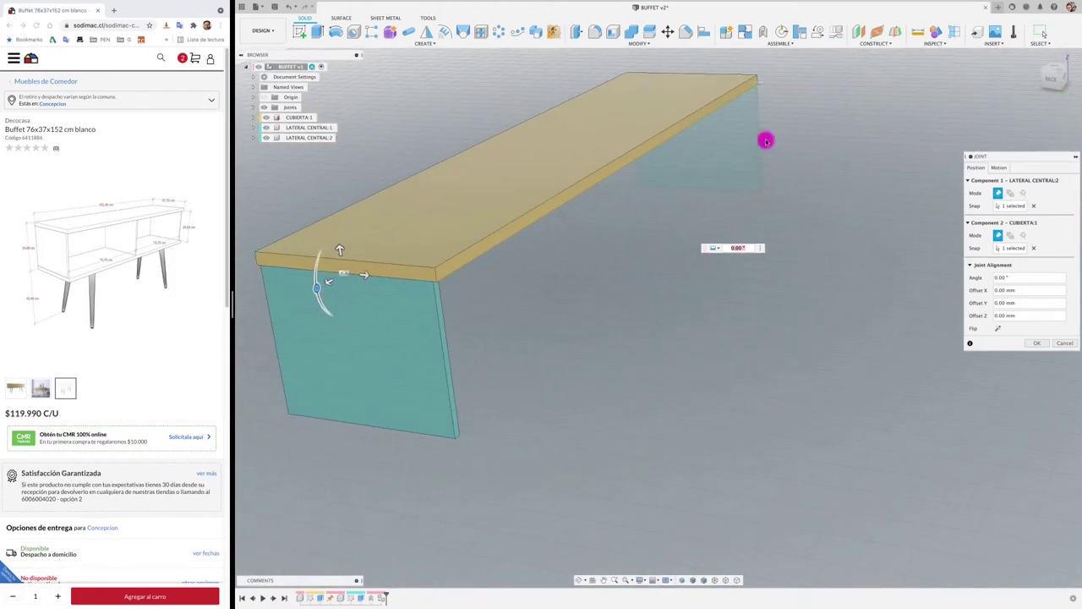
{"action": "left_click", "coordinate": [1067, 343]}
{"action": "scroll", "coordinate": [976, 290], "scroll_direction": "right", "scroll_amount": 2, "text": "shift"}
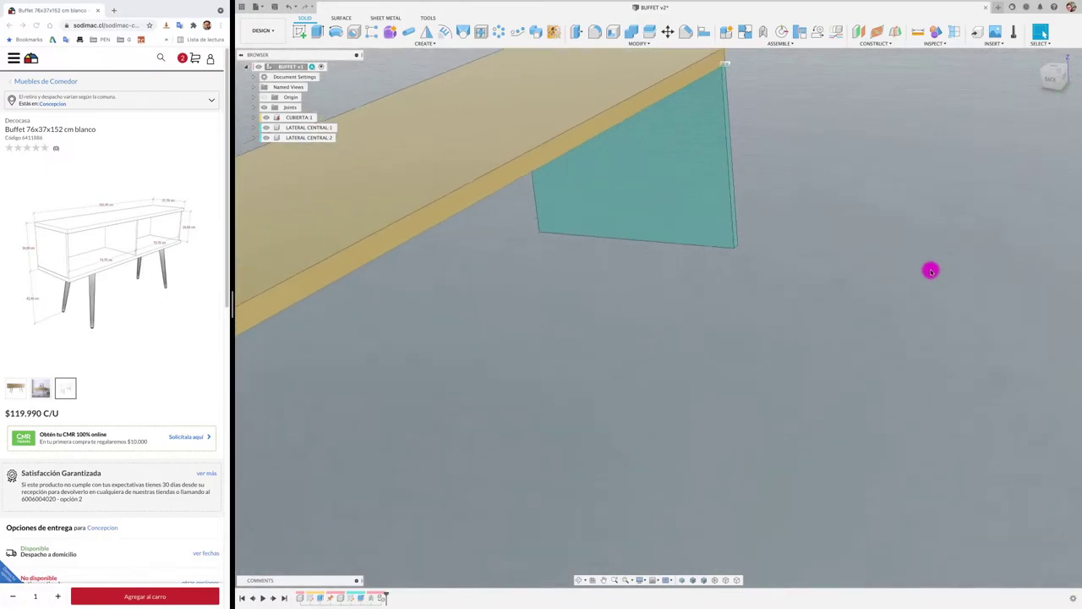
{"action": "scroll", "coordinate": [930, 268], "scroll_direction": "right", "scroll_amount": 2, "text": "shift"}
{"action": "scroll", "coordinate": [831, 177], "scroll_direction": "right", "scroll_amount": 2, "text": "shift"}
{"action": "scroll", "coordinate": [812, 201], "scroll_direction": "right", "scroll_amount": 3, "text": "shift"}
Joint LATERAL CENTRAL:2's top corner to the matching CUBIERTA:1 corner at 90°.
{"action": "scroll", "coordinate": [715, 280], "scroll_direction": "right", "scroll_amount": 2, "text": "shift"}
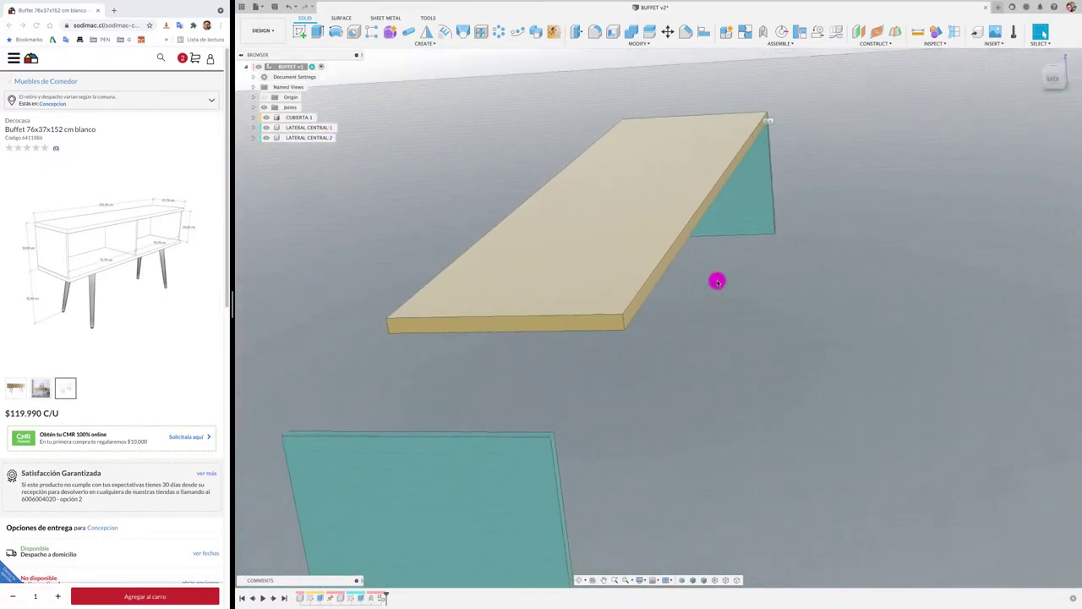
{"action": "scroll", "coordinate": [716, 280], "scroll_direction": "right", "scroll_amount": 2, "text": "shift"}
{"action": "scroll", "coordinate": [650, 350], "scroll_direction": "right", "scroll_amount": 2, "text": "shift"}
{"action": "scroll", "coordinate": [647, 370], "scroll_direction": "right", "scroll_amount": 2, "text": "shift"}
{"action": "scroll", "coordinate": [647, 371], "scroll_direction": "right", "scroll_amount": 2, "text": "shift"}
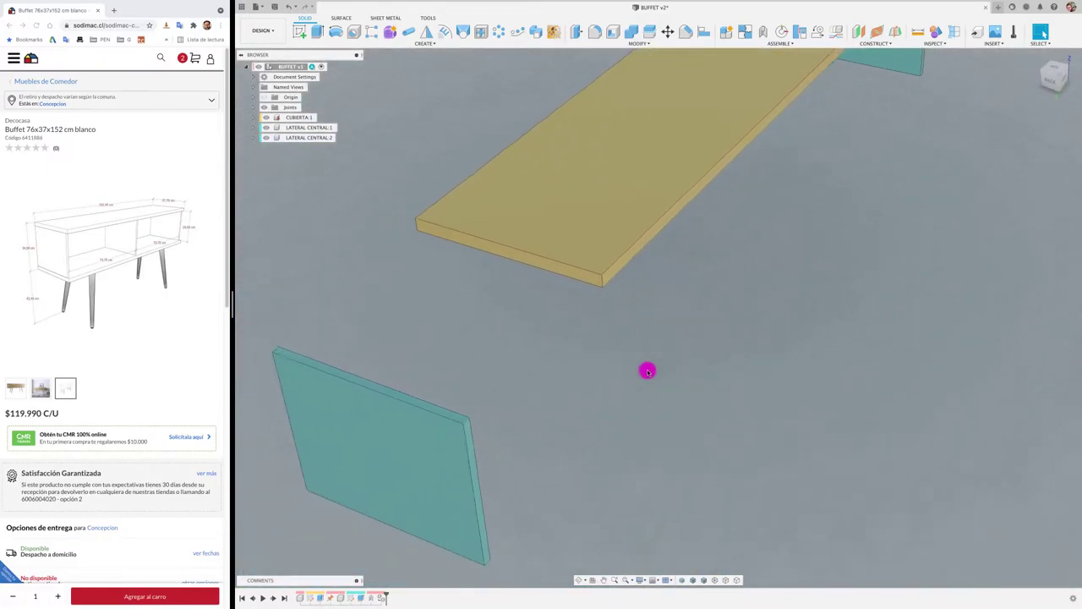
{"action": "scroll", "coordinate": [647, 370], "scroll_direction": "right", "scroll_amount": 2, "text": "shift"}
{"action": "scroll", "coordinate": [647, 370], "scroll_direction": "right", "scroll_amount": 2, "text": "shift"}
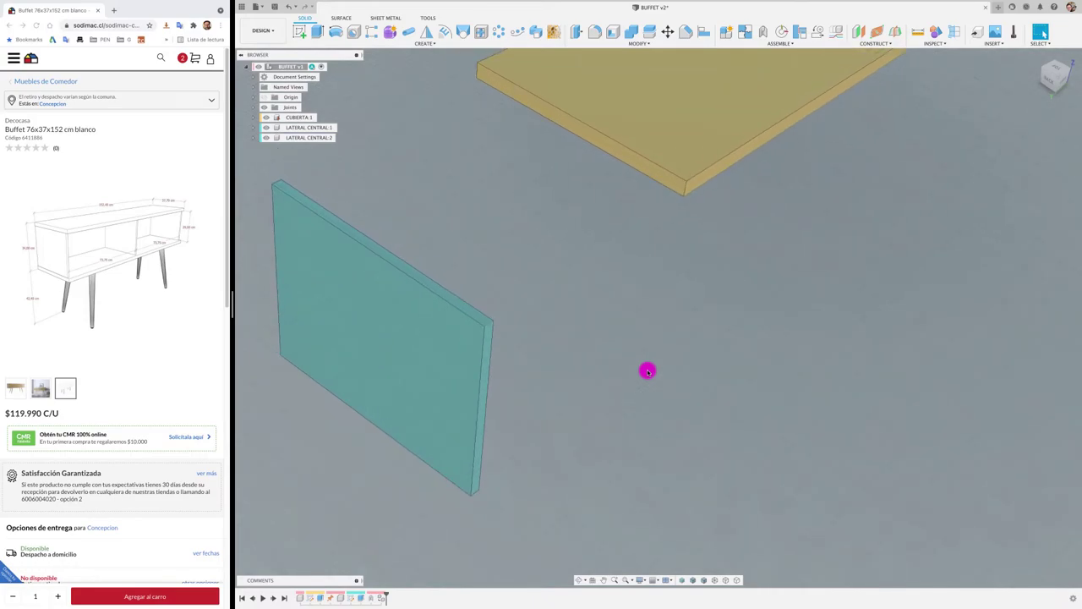
{"action": "key", "text": "j"}
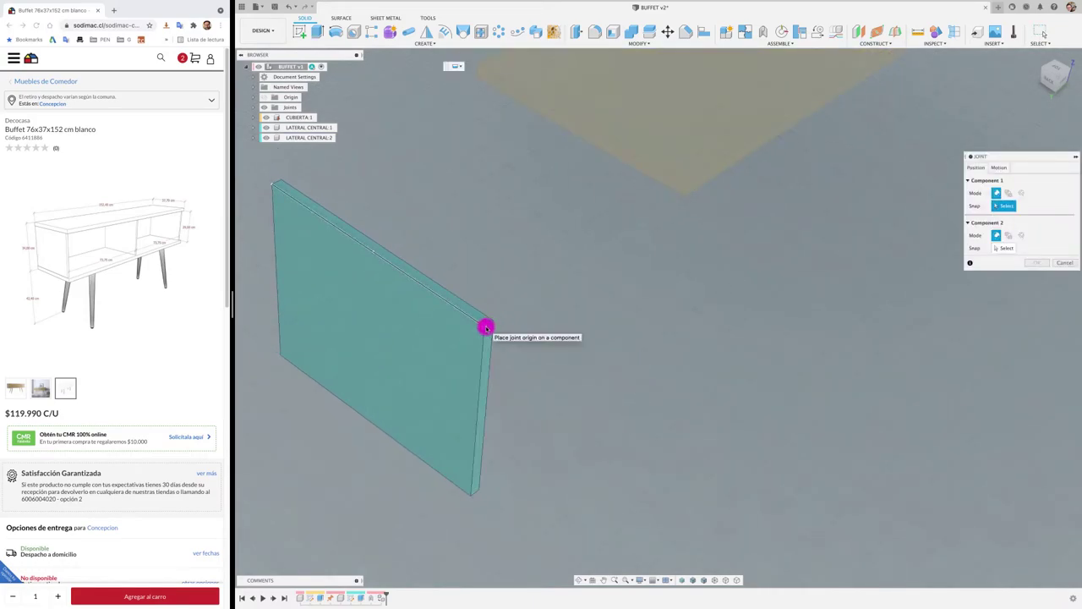
{"action": "left_click", "coordinate": [485, 327]}
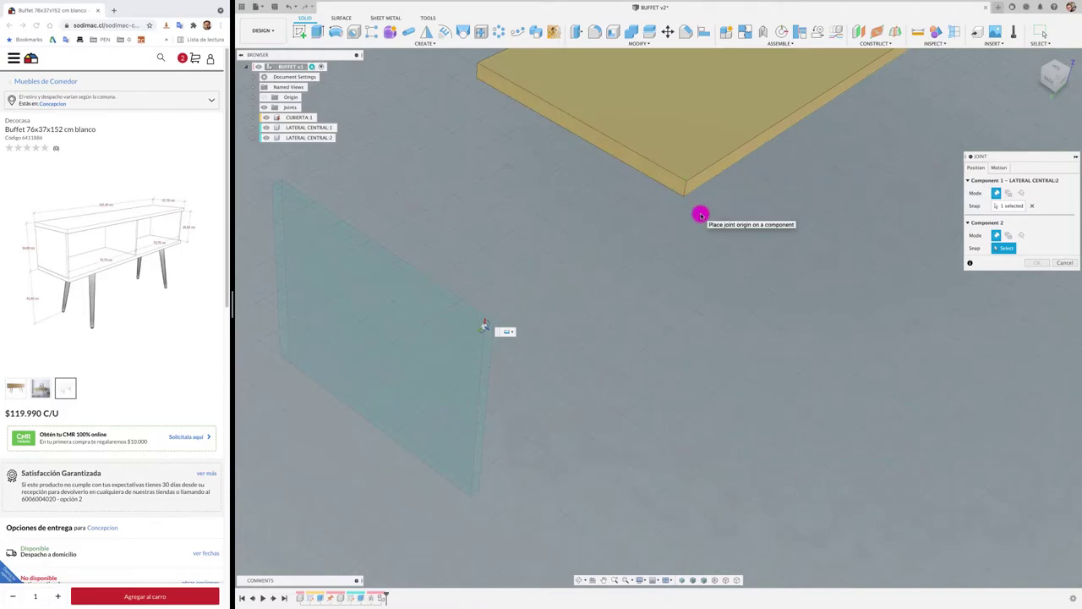
{"action": "scroll", "coordinate": [700, 214], "scroll_direction": "up", "scroll_amount": 1}
{"action": "scroll", "coordinate": [701, 213], "scroll_direction": "up", "scroll_amount": 2}
{"action": "scroll", "coordinate": [701, 214], "scroll_direction": "up", "scroll_amount": 2}
{"action": "scroll", "coordinate": [715, 220], "scroll_direction": "up", "scroll_amount": 2}
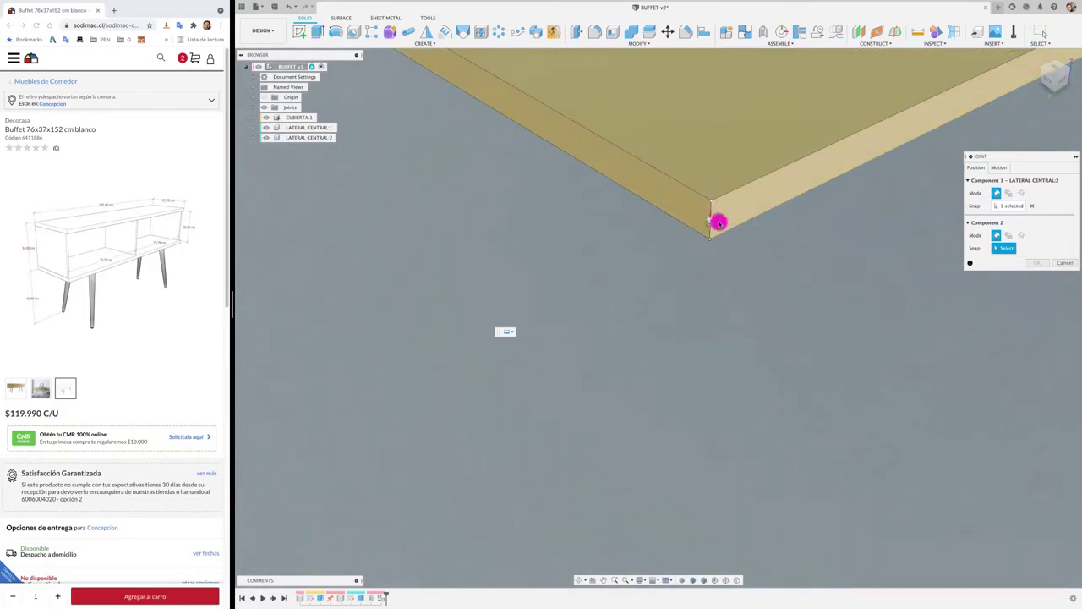
{"action": "left_click", "coordinate": [715, 230]}
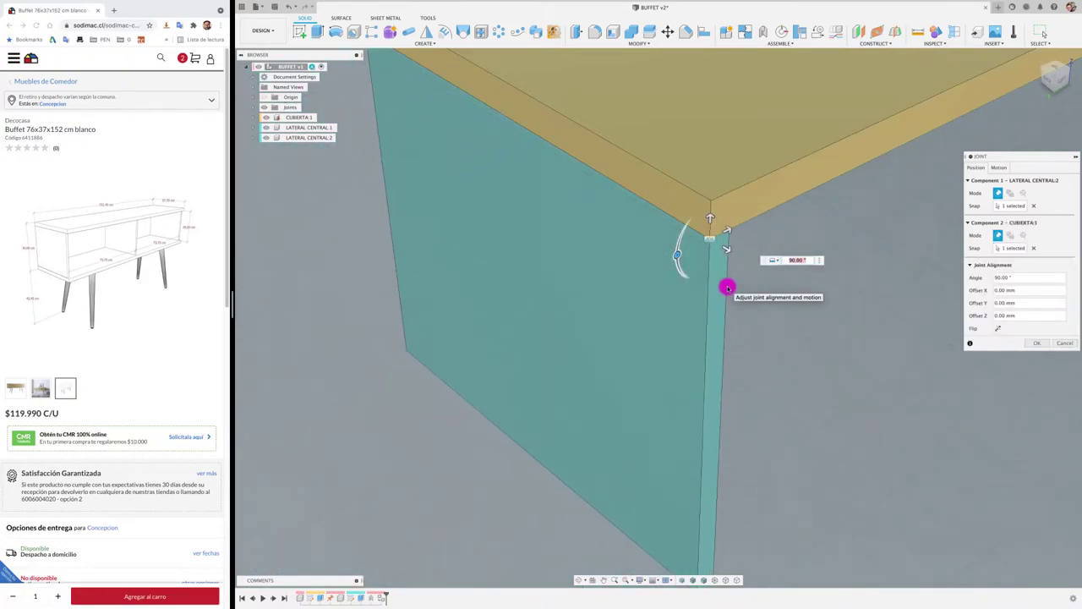
{"action": "left_click", "coordinate": [1042, 342]}
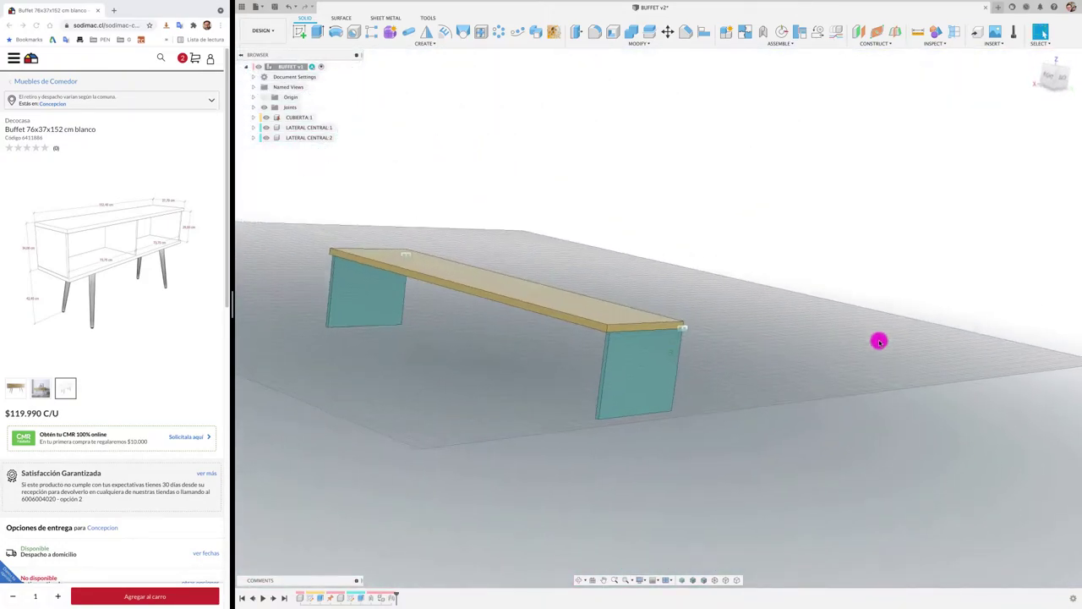
{"action": "mouse_move", "coordinate": [879, 341]}
{"action": "middle_mouse_down", "text": "shift"}
{"action": "mouse_move", "coordinate": [682, 370]}
{"action": "mouse_move", "coordinate": [660, 389]}
{"action": "mouse_move", "coordinate": [580, 355]}
{"action": "mouse_move", "coordinate": [577, 392]}
{"action": "mouse_move", "coordinate": [447, 339]}
{"action": "mouse_move", "coordinate": [307, 143]}
{"action": "middle_mouse_up", "text": "shift"}
Copy LATERAL CENTRAL:2 as LATERAL CENTRAL:3 and move it -614.43 mm to mid-tabletop.
{"action": "left_click", "coordinate": [308, 138]}
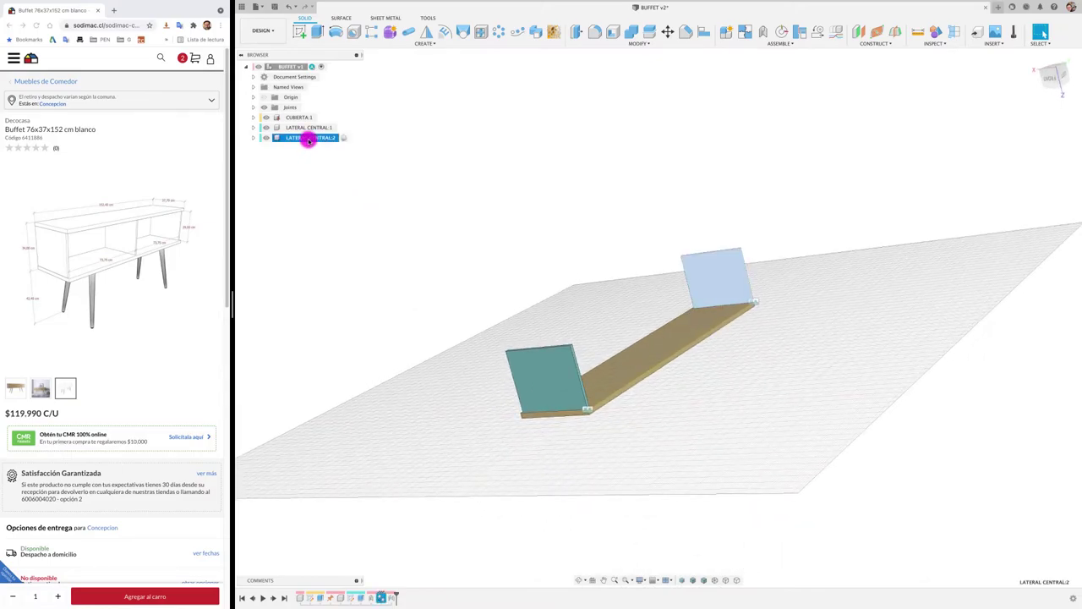
{"action": "key", "text": "ctrl+c"}
{"action": "key", "text": "ctrl+v"}
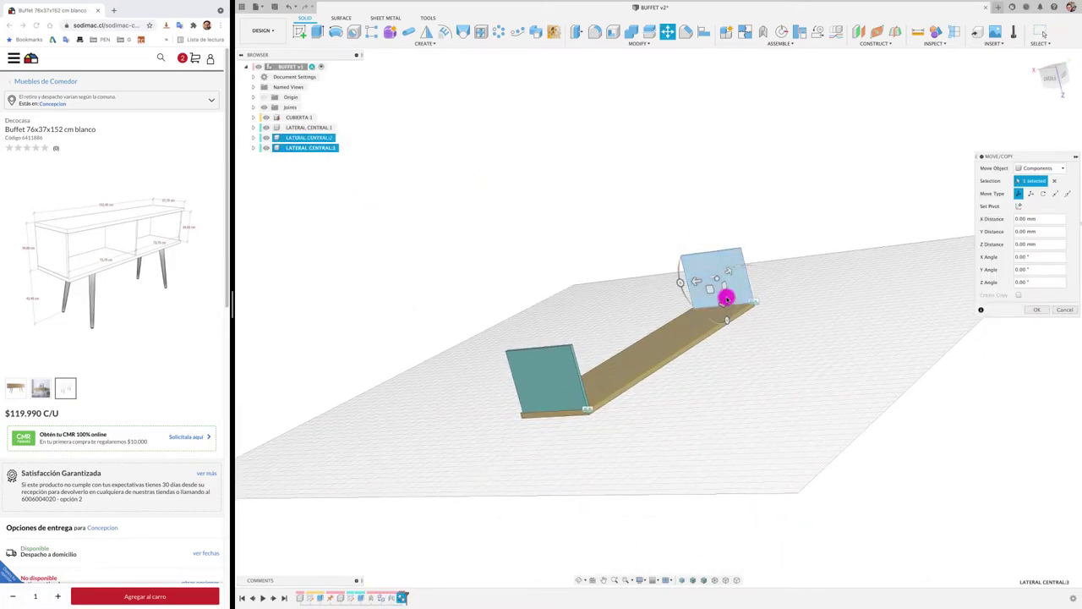
{"action": "left_click_drag", "start_coordinate": [728, 273], "coordinate": [676, 313]}
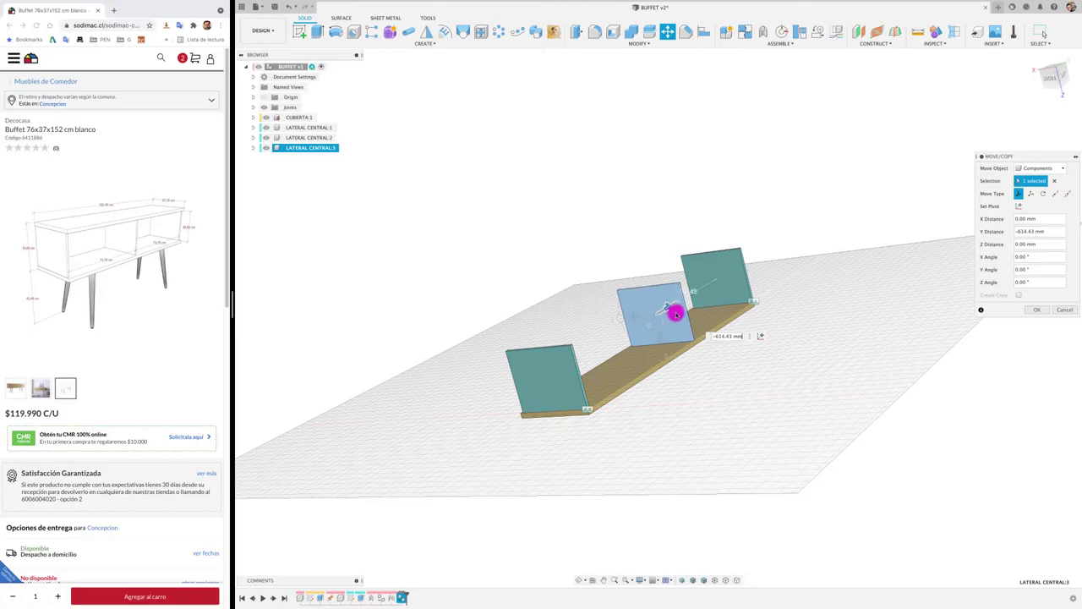
{"action": "left_click", "coordinate": [1041, 311]}
{"action": "mouse_move", "coordinate": [1038, 312]}
{"action": "middle_mouse_down", "text": "shift"}
{"action": "mouse_move", "coordinate": [861, 359]}
{"action": "mouse_move", "coordinate": [806, 309]}
{"action": "mouse_move", "coordinate": [781, 208]}
{"action": "mouse_move", "coordinate": [918, 290]}
{"action": "middle_mouse_up", "text": "shift"}
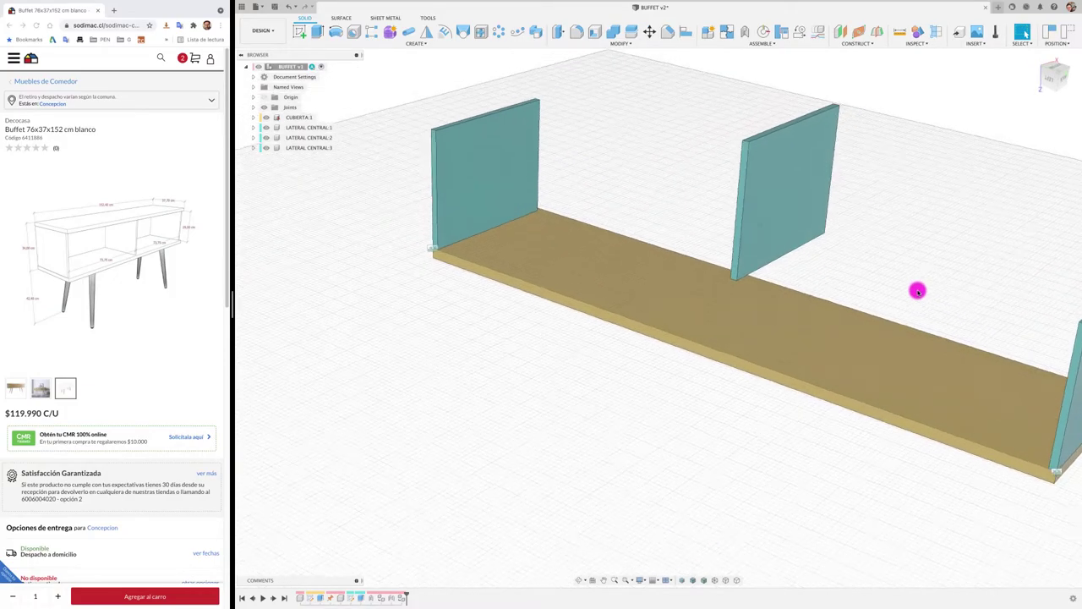
{"action": "scroll", "coordinate": [918, 290], "scroll_direction": "up", "scroll_amount": 3}
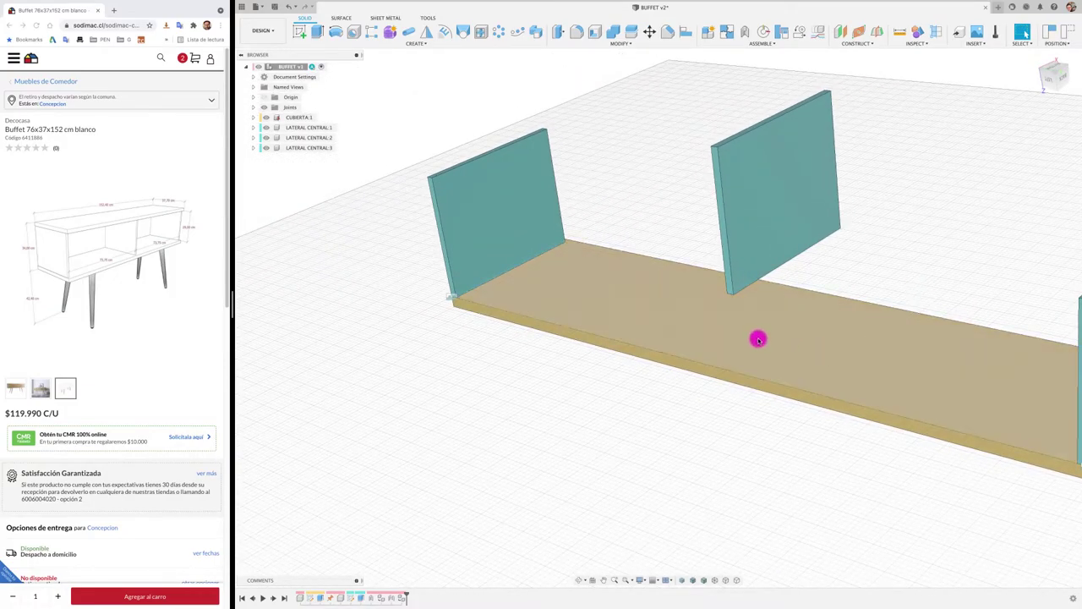
Joint LATERAL CENTRAL:3's corner to the point on CUBIERTA:1 with zero offsets.
{"action": "key", "text": "j"}
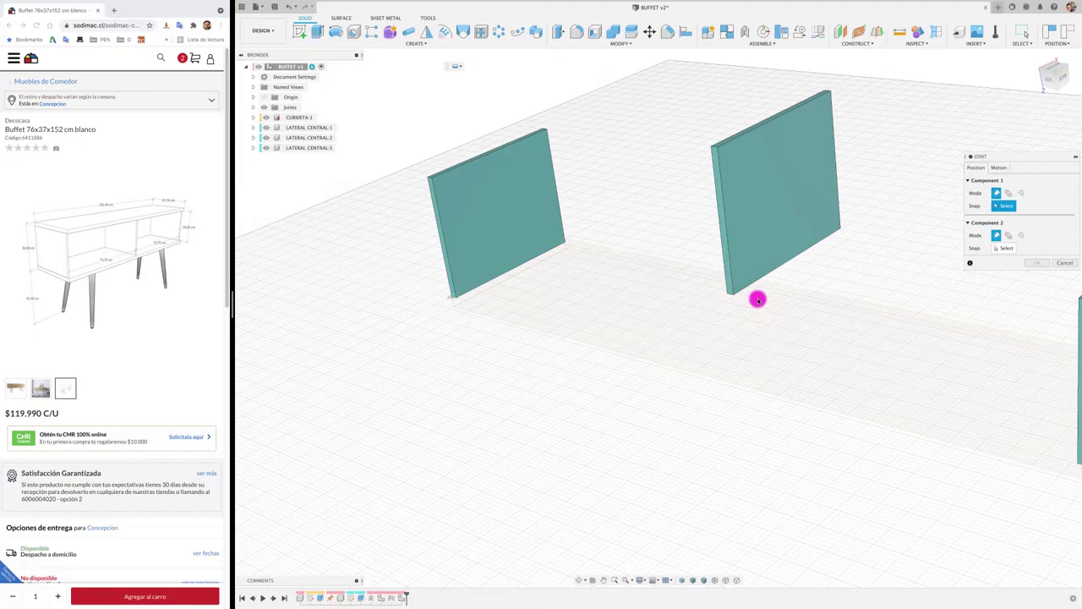
{"action": "scroll", "coordinate": [725, 296], "scroll_direction": "up", "scroll_amount": 3}
{"action": "left_click", "coordinate": [713, 296]}
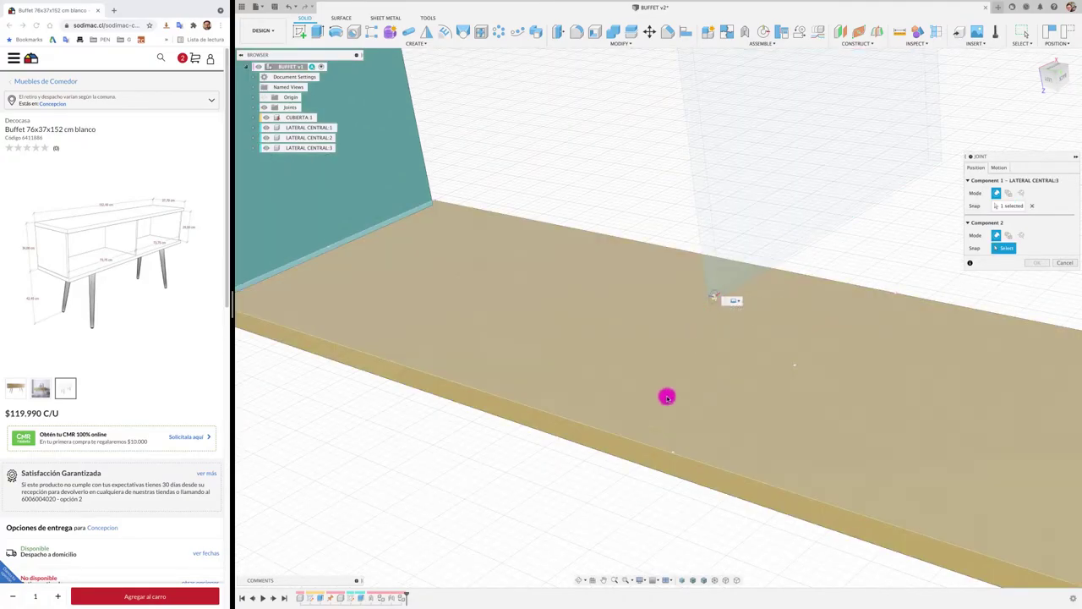
{"action": "left_click", "coordinate": [674, 455]}
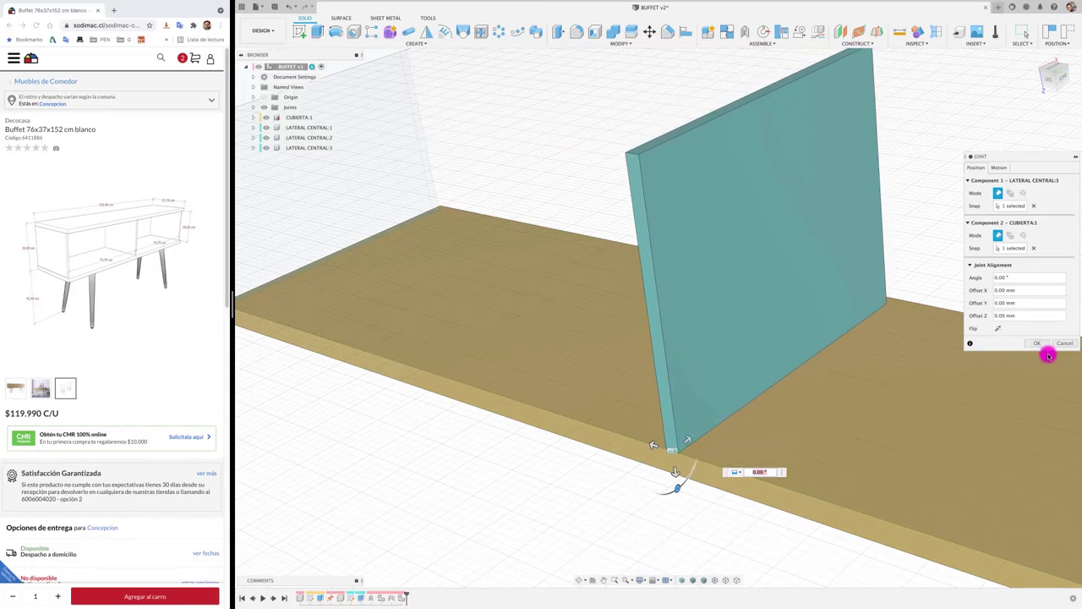
{"action": "left_click", "coordinate": [1036, 343]}
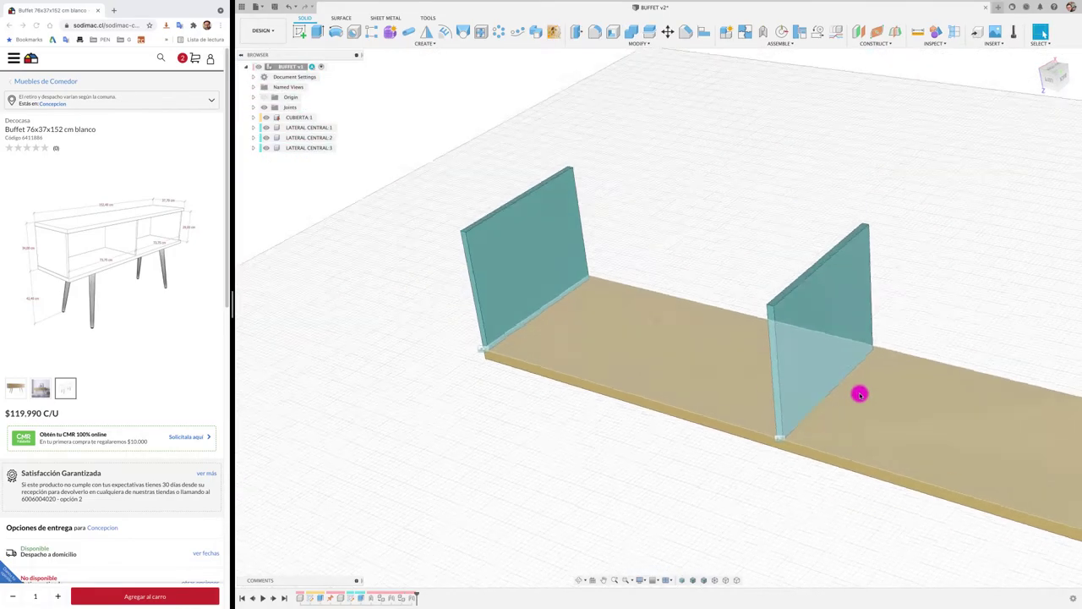
{"action": "mouse_move", "coordinate": [857, 391]}
{"action": "middle_mouse_down", "text": "shift"}
{"action": "mouse_move", "coordinate": [668, 235]}
{"action": "mouse_move", "coordinate": [553, 178]}
{"action": "middle_mouse_up", "text": "shift"}
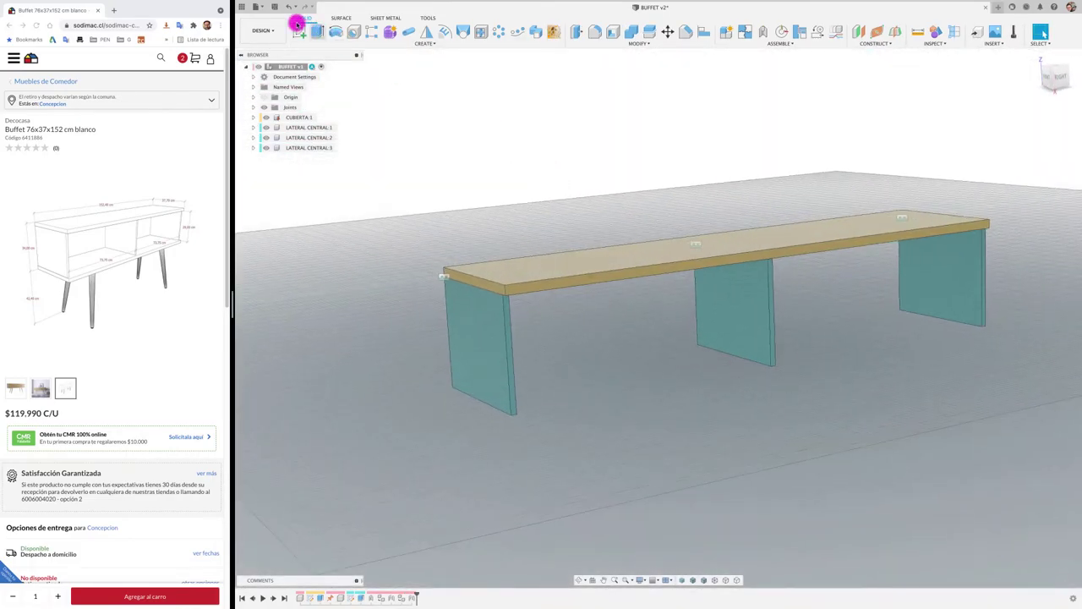
Save the design as version BUFFET v3 and zoom to inspect the three-panel buffet.
{"action": "left_click", "coordinate": [276, 7]}
{"action": "left_click", "coordinate": [658, 311]}
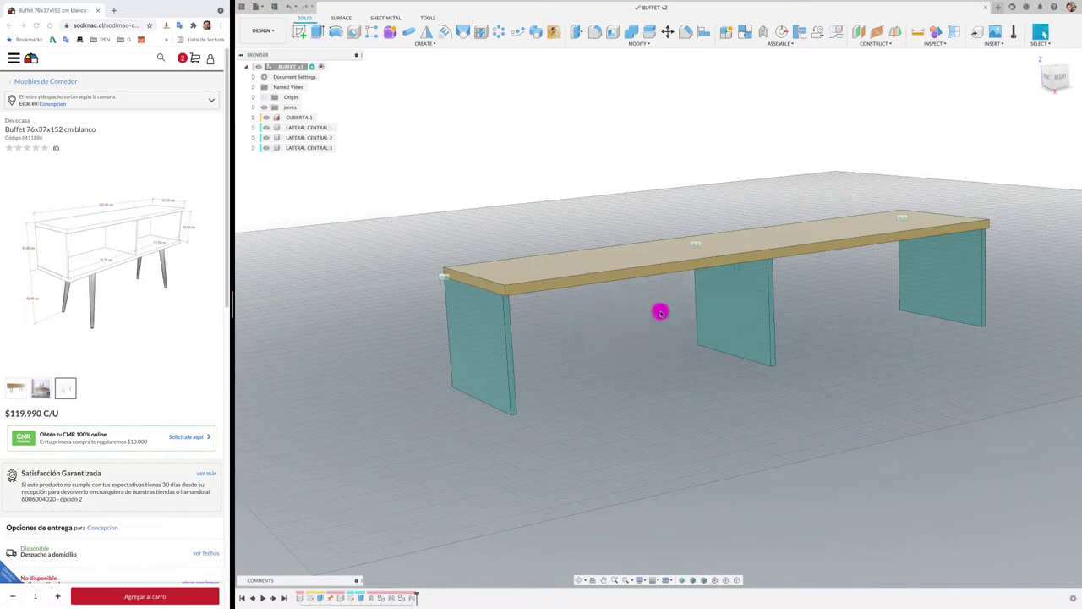
{"action": "scroll", "coordinate": [577, 202], "scroll_direction": "down", "scroll_amount": 3, "text": "shift"}
{"action": "scroll", "coordinate": [577, 202], "scroll_direction": "down", "scroll_amount": 3, "text": "shift"}
{"action": "scroll", "coordinate": [578, 202], "scroll_direction": "down", "scroll_amount": 1, "text": "shift"}
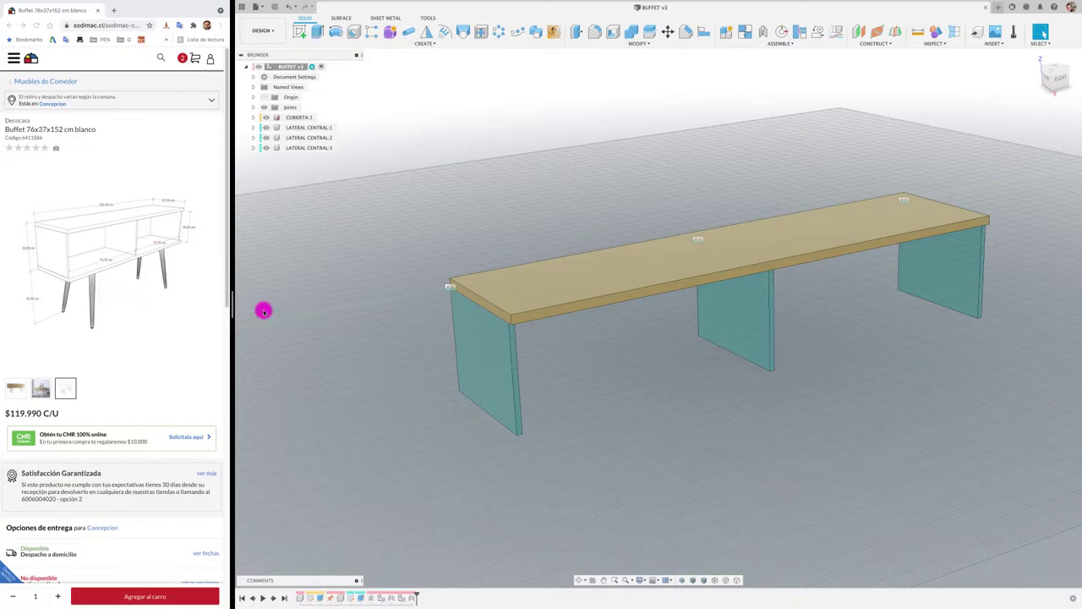
{"action": "scroll", "coordinate": [359, 225], "scroll_direction": "up", "scroll_amount": 2}
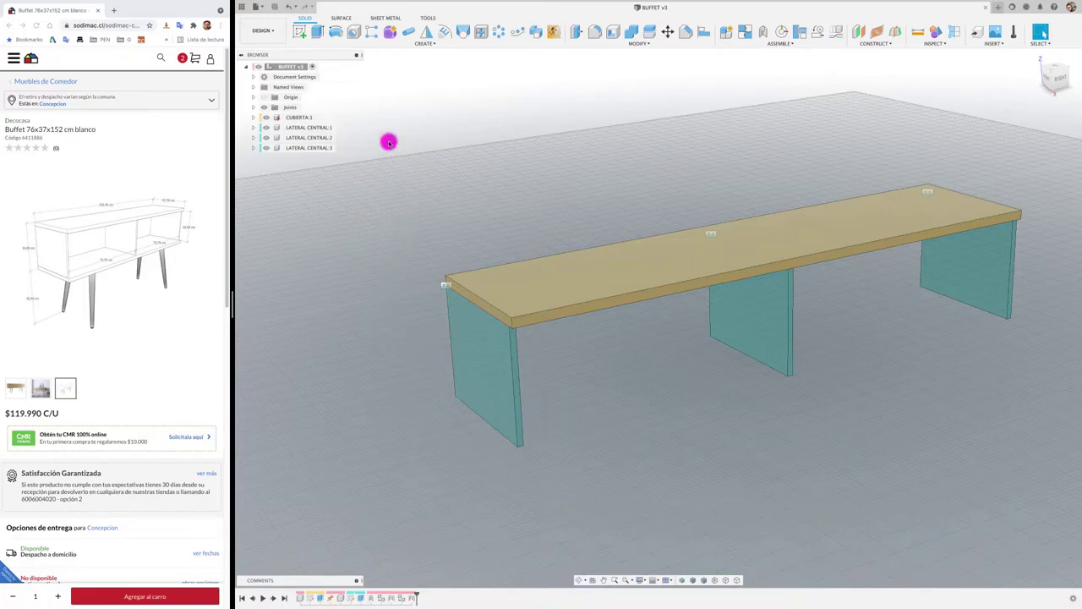
Copy CUBIERTA:1 and Paste New into the root BUFFET component as CUBIERTA (1):1.
{"action": "left_click", "coordinate": [300, 117]}
{"action": "right_click", "coordinate": [301, 118]}
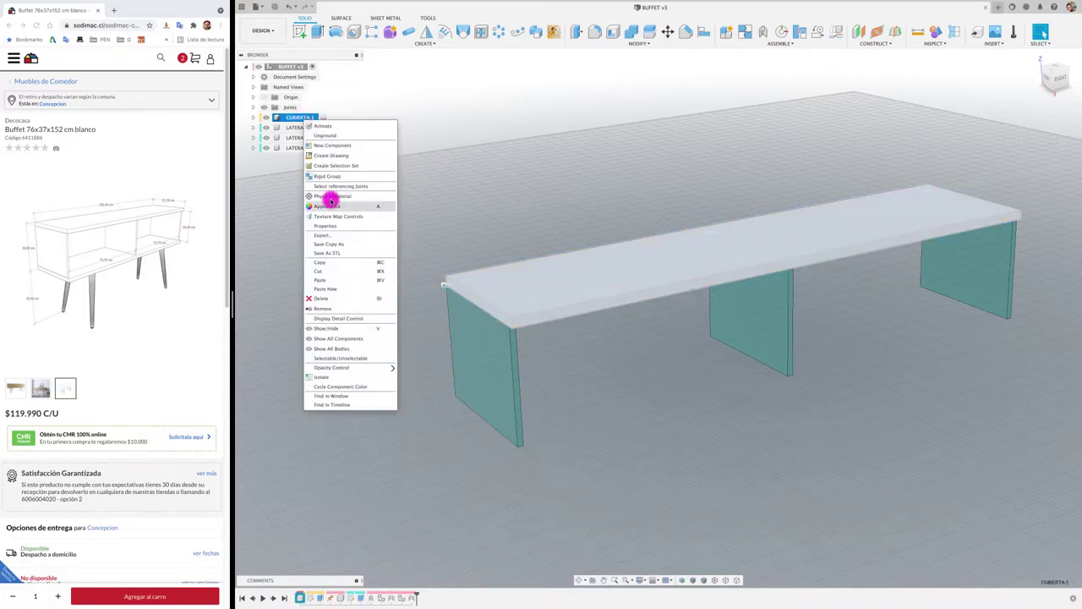
{"action": "left_click", "coordinate": [333, 261]}
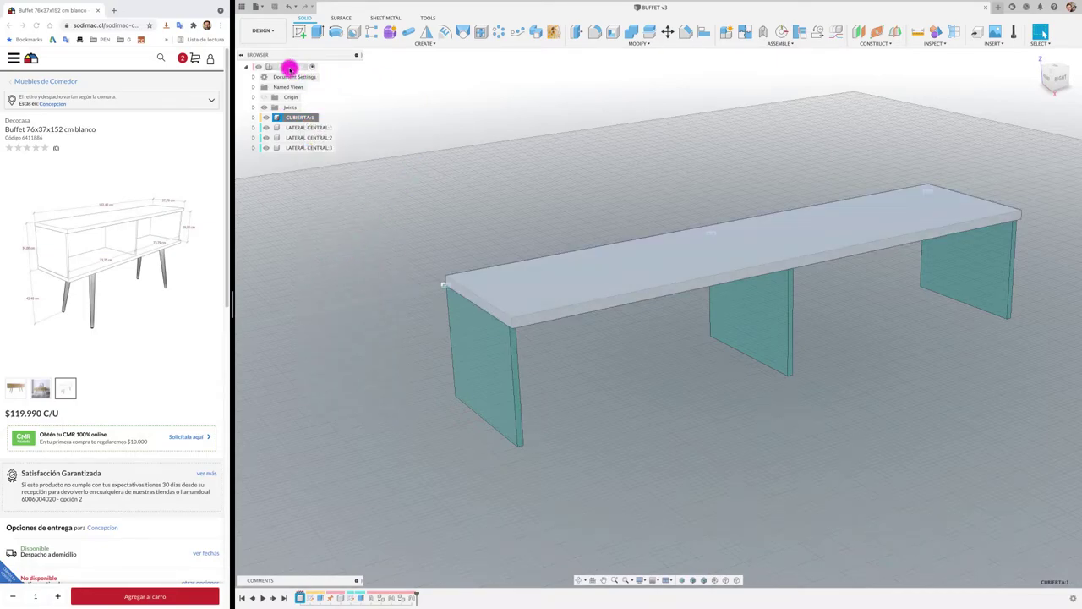
{"action": "left_click", "coordinate": [289, 67]}
{"action": "right_click", "coordinate": [290, 66]}
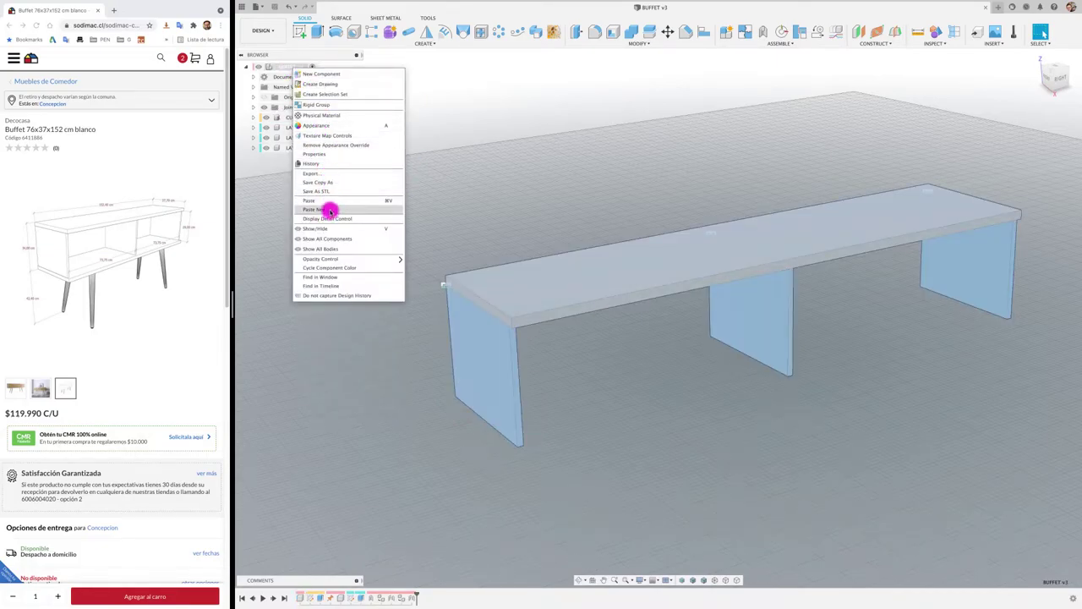
{"action": "left_click", "coordinate": [329, 209]}
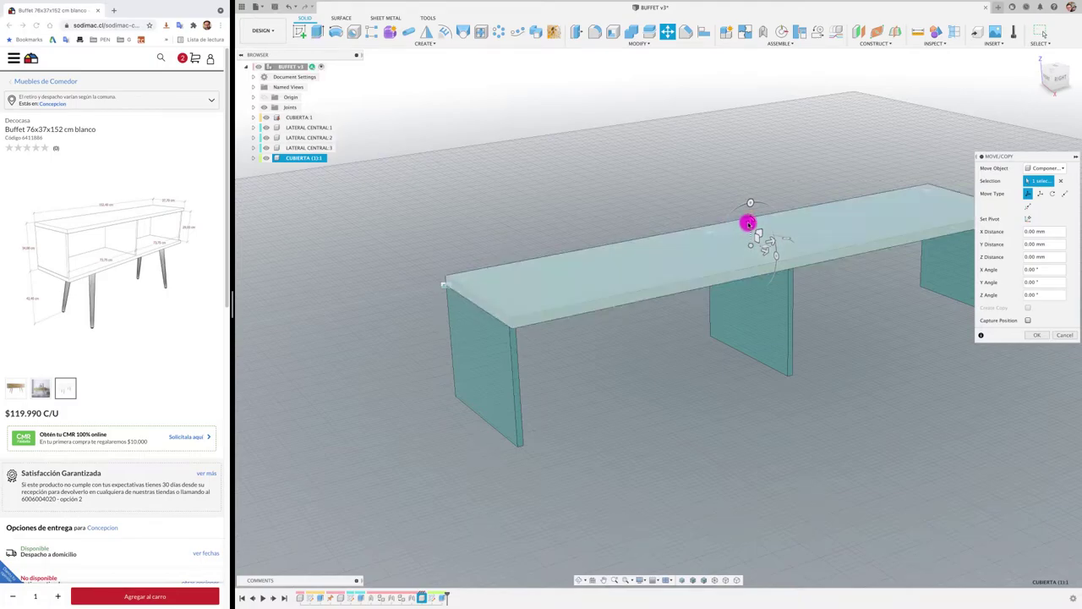
Lower CUBIERTA (1):1 by 405.78 mm to floor level as the bottom board.
{"action": "mouse_move", "coordinate": [749, 225]}
{"action": "left_mouse_down"}
{"action": "mouse_move", "coordinate": [764, 379]}
{"action": "mouse_move", "coordinate": [792, 367]}
{"action": "left_mouse_up"}
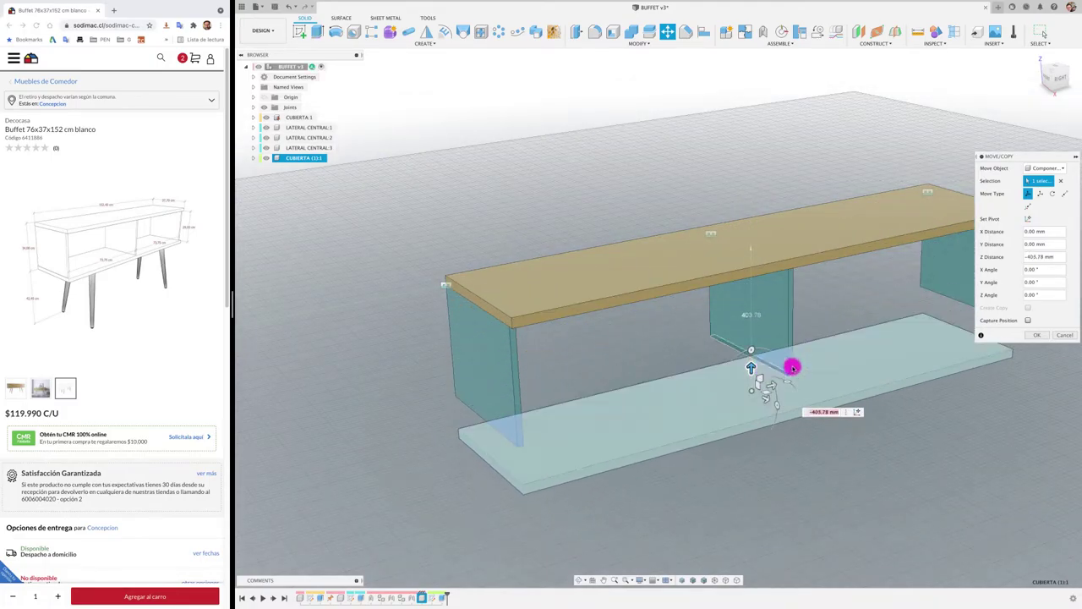
{"action": "left_click", "coordinate": [1036, 336]}
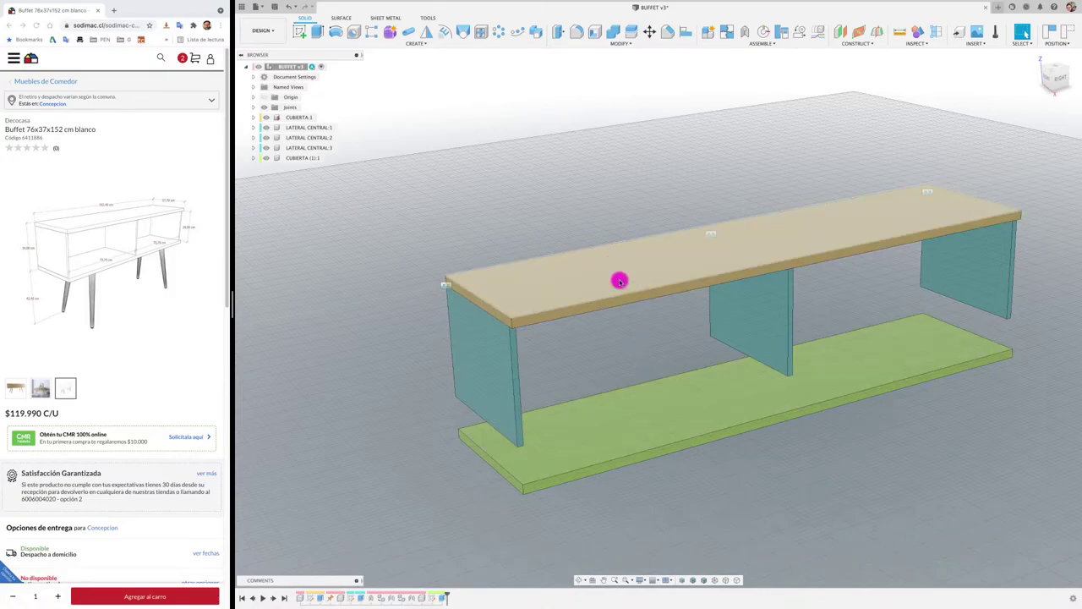
{"action": "mouse_move", "coordinate": [614, 326]}
{"action": "middle_mouse_down", "text": "shift"}
{"action": "mouse_move", "coordinate": [618, 346]}
{"action": "mouse_move", "coordinate": [454, 402]}
{"action": "middle_mouse_up", "text": "shift"}
{"action": "scroll", "coordinate": [454, 402], "scroll_direction": "up", "scroll_amount": 5}
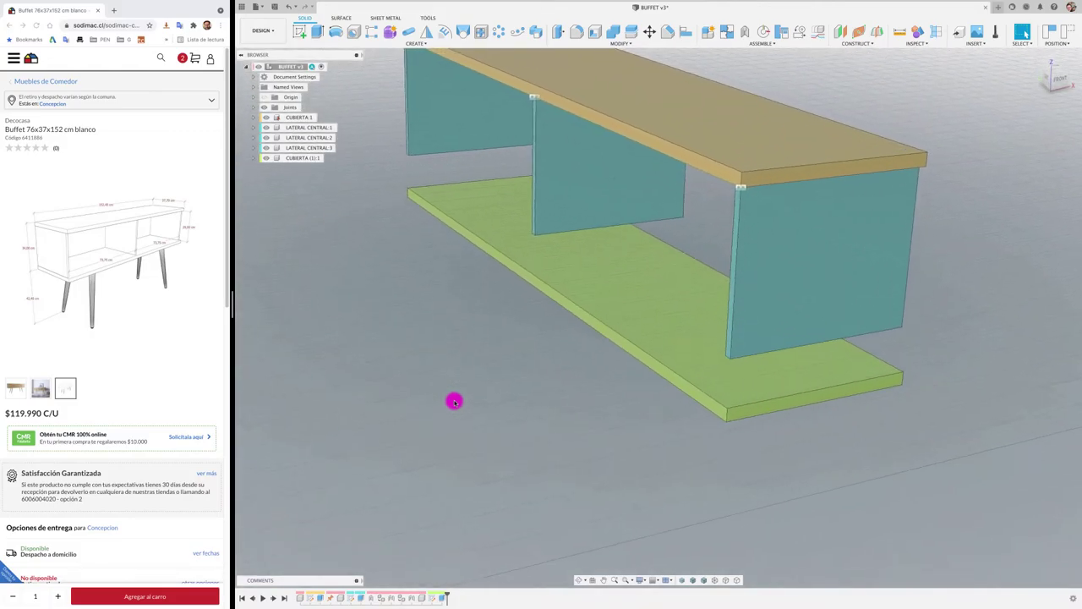
{"action": "scroll", "coordinate": [454, 401], "scroll_direction": "up", "scroll_amount": 1}
{"action": "scroll", "coordinate": [454, 401], "scroll_direction": "up", "scroll_amount": 1}
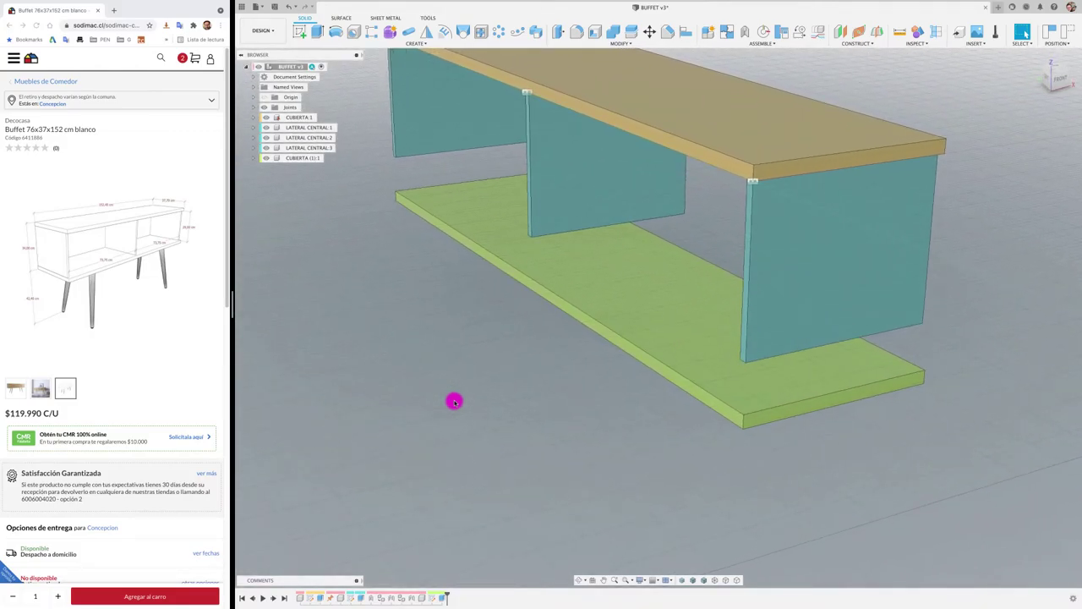
Joint the bottom plate CUBIERTA (1):1 to LATERAL CENTRAL:1's lower edge, flipped to sit underneath.
{"action": "key", "text": "j"}
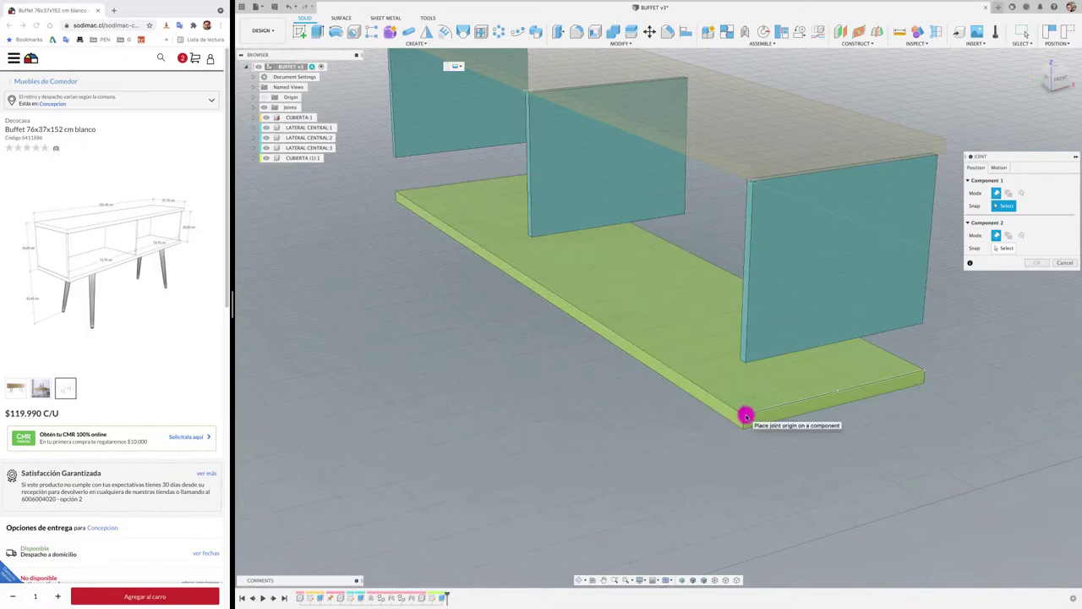
{"action": "scroll", "coordinate": [746, 416], "scroll_direction": "up", "scroll_amount": 2}
{"action": "scroll", "coordinate": [746, 418], "scroll_direction": "up", "scroll_amount": 2}
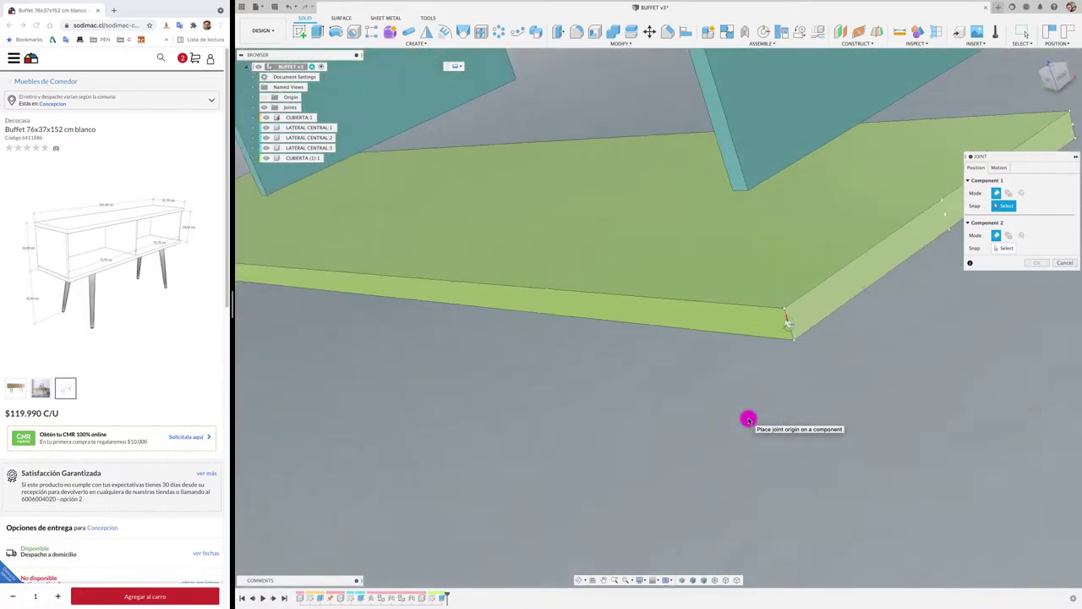
{"action": "scroll", "coordinate": [748, 419], "scroll_direction": "up", "scroll_amount": 2}
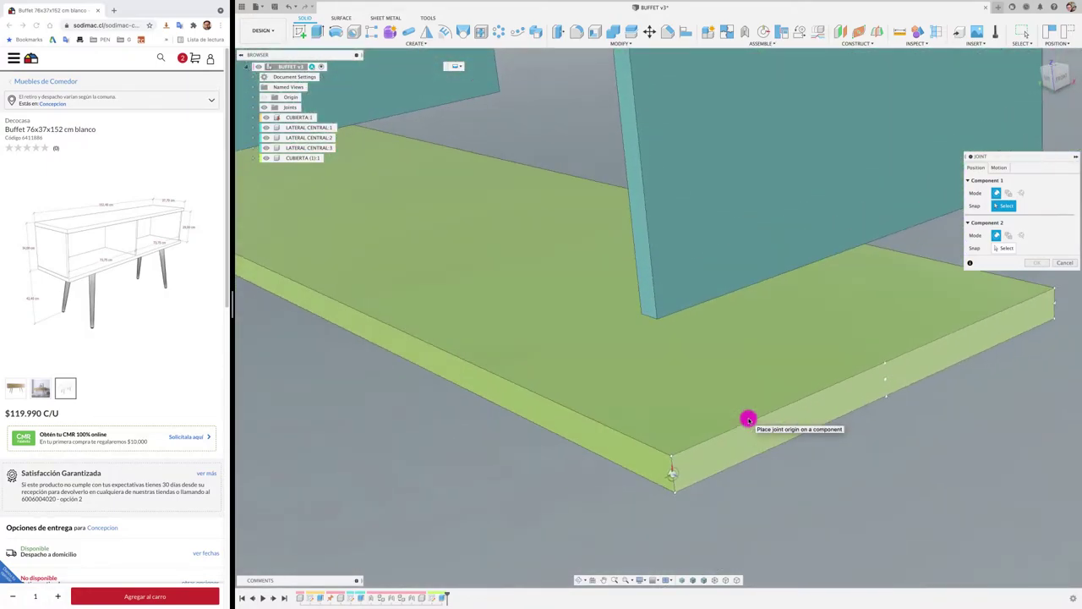
{"action": "left_click", "coordinate": [665, 457]}
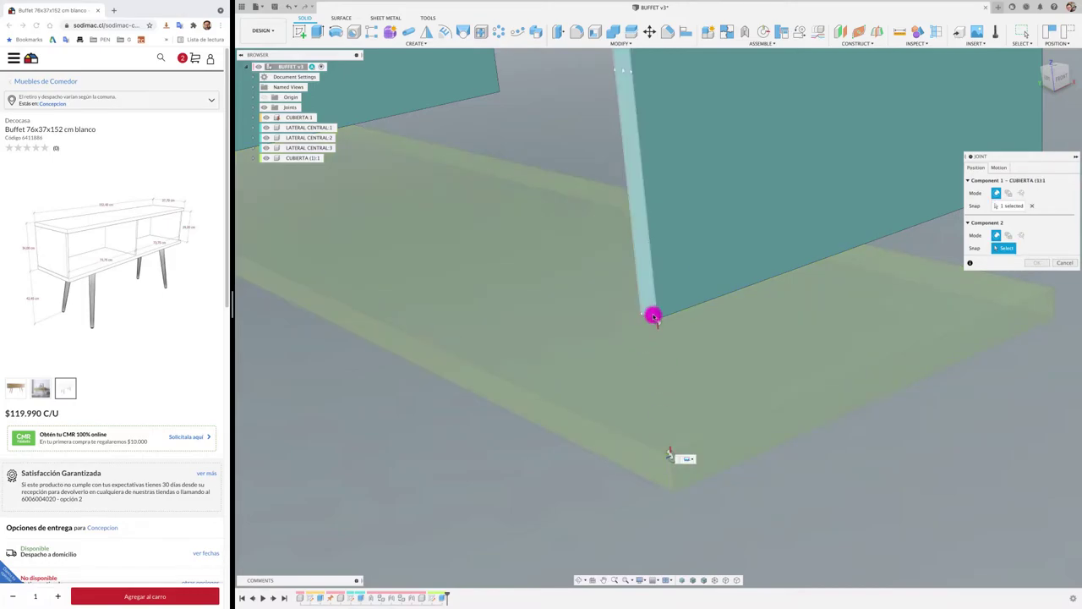
{"action": "left_click", "coordinate": [653, 315]}
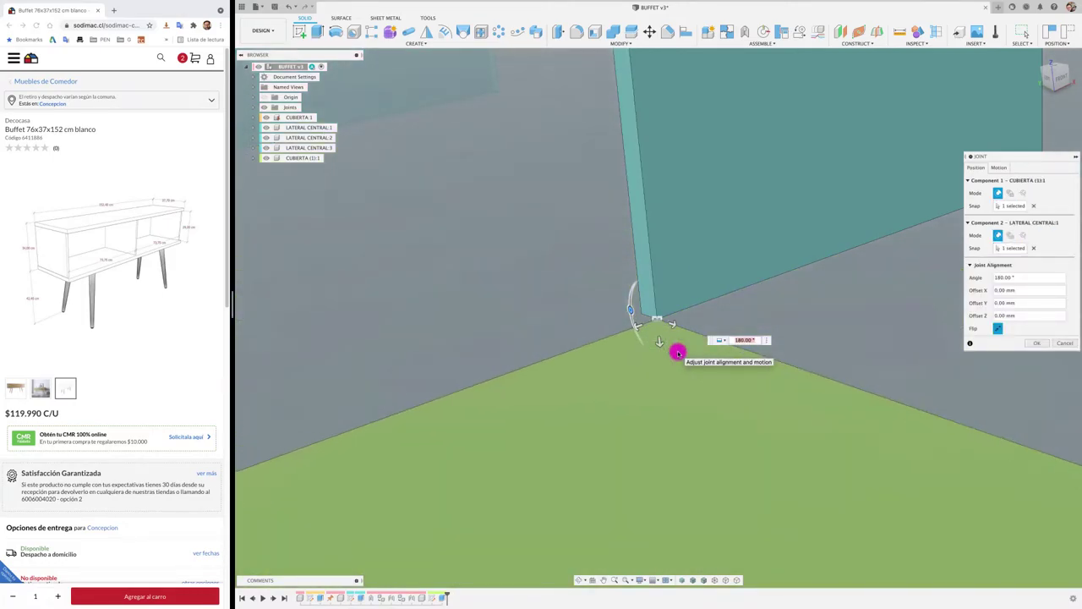
{"action": "left_click", "coordinate": [995, 329]}
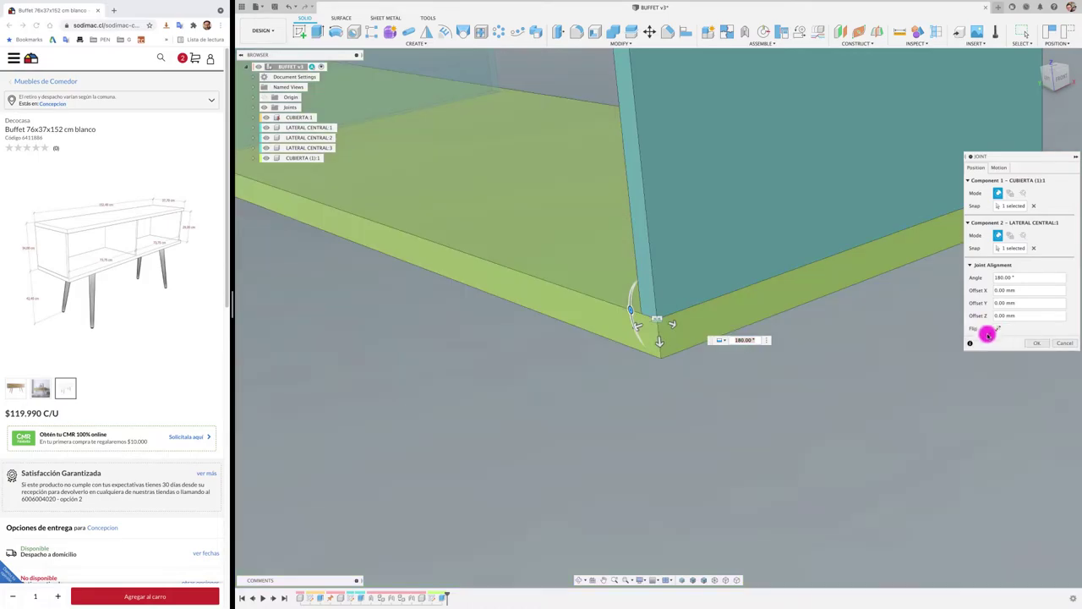
{"action": "left_click", "coordinate": [1032, 344]}
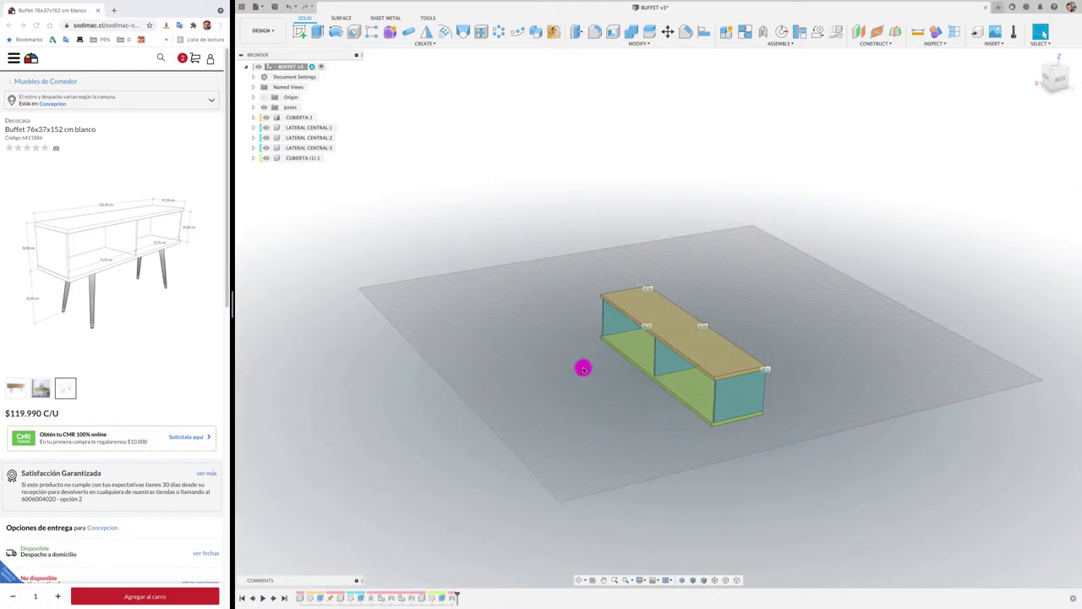
Unground the top panel CUBIERTA:1, show the origin planes, and view the cabinet from below.
{"action": "right_click", "coordinate": [288, 117]}
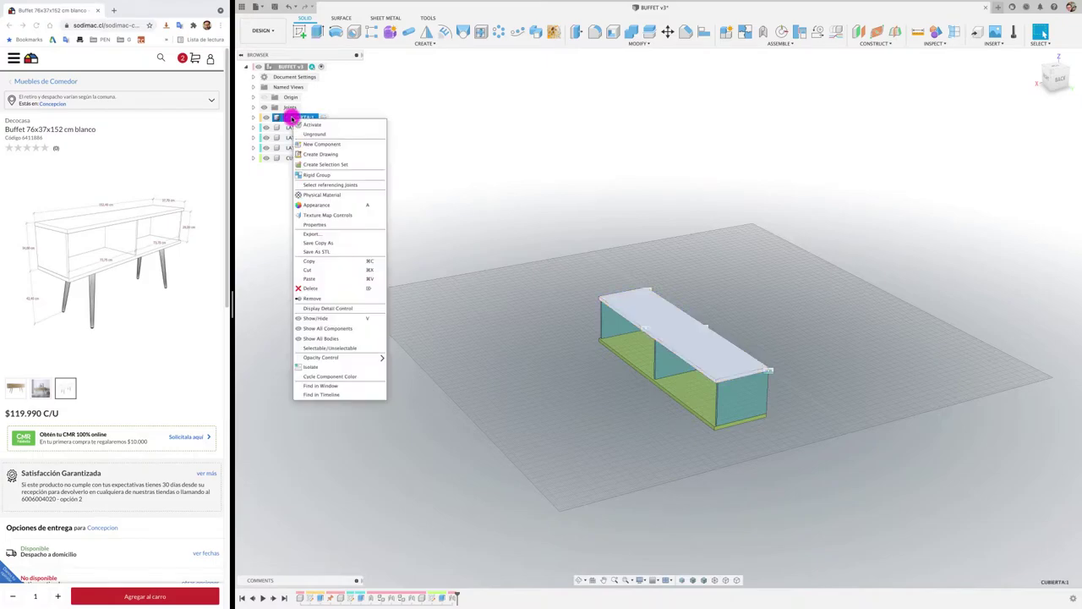
{"action": "left_click", "coordinate": [325, 135]}
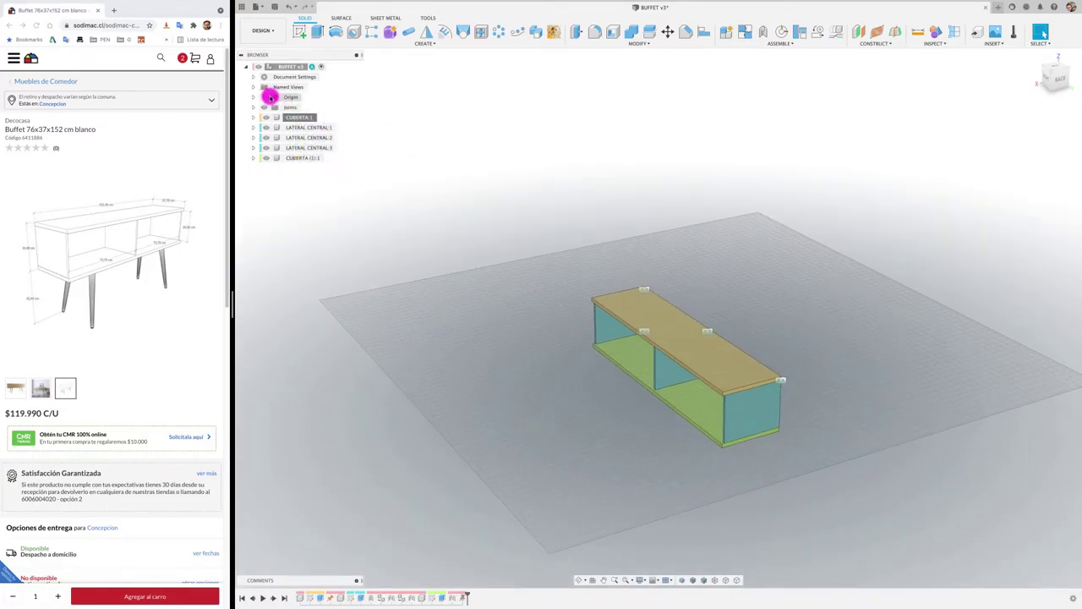
{"action": "left_click", "coordinate": [265, 97]}
{"action": "mouse_move", "coordinate": [471, 302]}
{"action": "middle_mouse_down", "text": "shift"}
{"action": "mouse_move", "coordinate": [510, 343]}
{"action": "mouse_move", "coordinate": [640, 346]}
{"action": "mouse_move", "coordinate": [686, 238]}
{"action": "mouse_move", "coordinate": [671, 375]}
{"action": "middle_mouse_up", "text": "shift"}
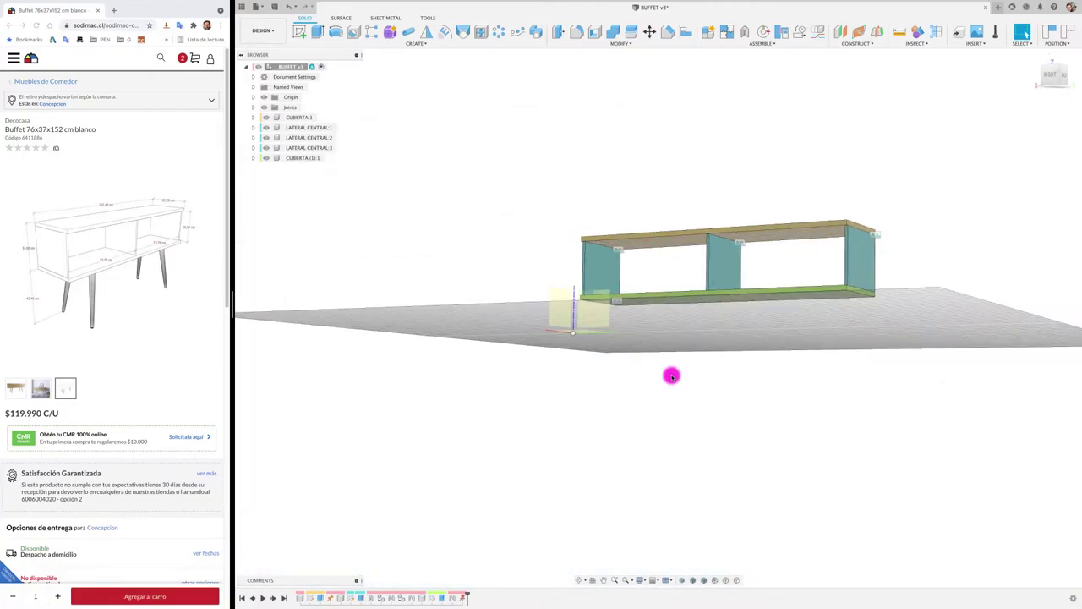
{"action": "scroll", "coordinate": [671, 375], "scroll_direction": "up", "scroll_amount": 2}
{"action": "scroll", "coordinate": [671, 375], "scroll_direction": "up", "scroll_amount": 2}
{"action": "scroll", "coordinate": [671, 376], "scroll_direction": "up", "scroll_amount": 2}
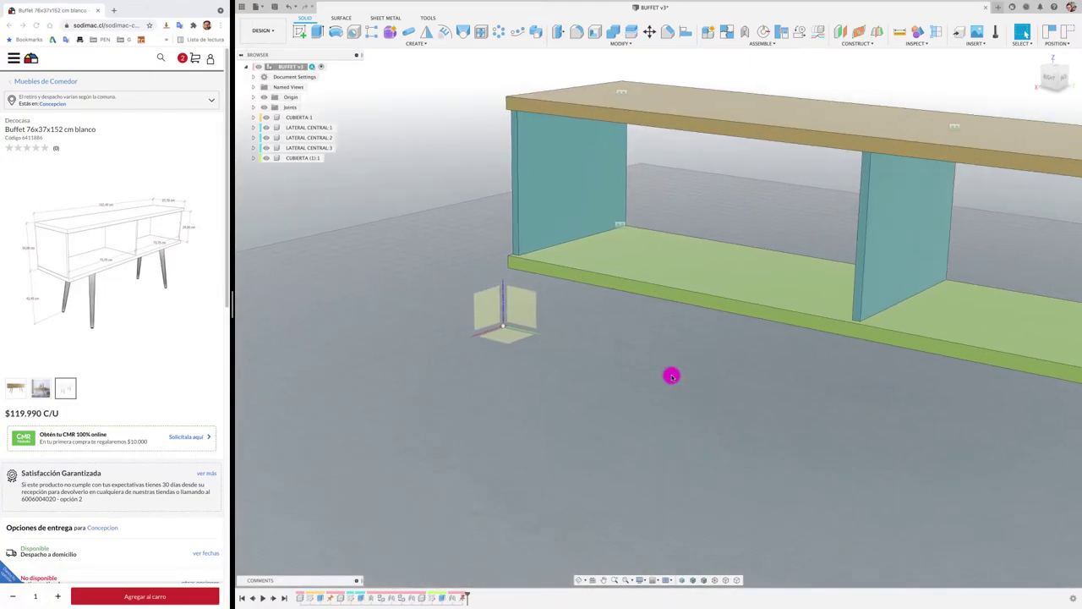
{"action": "scroll", "coordinate": [671, 375], "scroll_direction": "up", "scroll_amount": 1}
{"action": "middle_click_drag", "start_coordinate": [671, 376], "coordinate": [492, 327], "text": "shift"}
Set up an Align with the cabinet's top face as source and the origin point as target.
{"action": "left_click", "coordinate": [630, 42]}
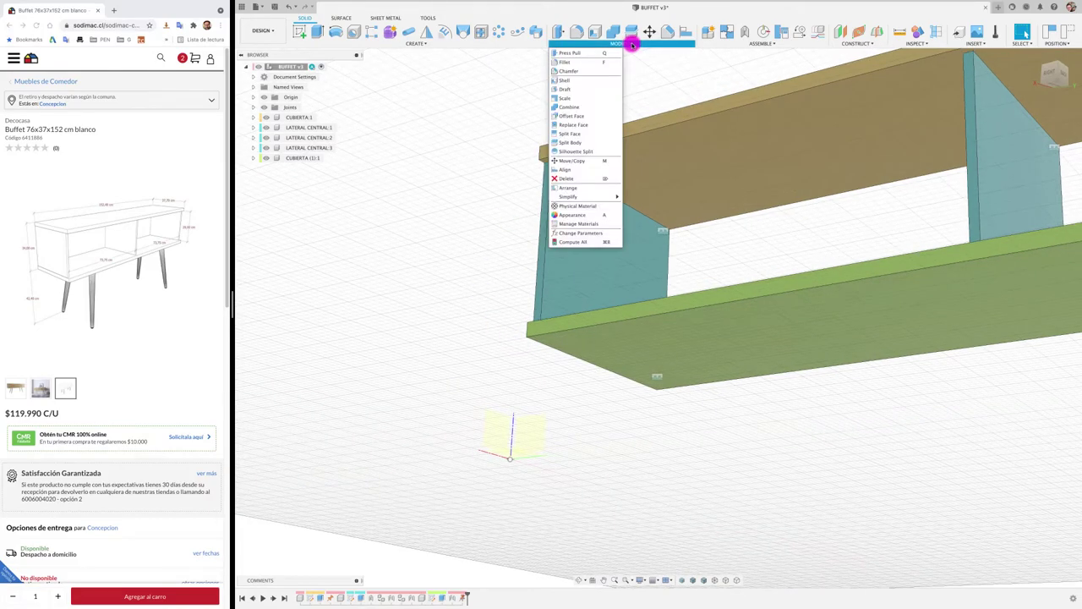
{"action": "left_click", "coordinate": [575, 170]}
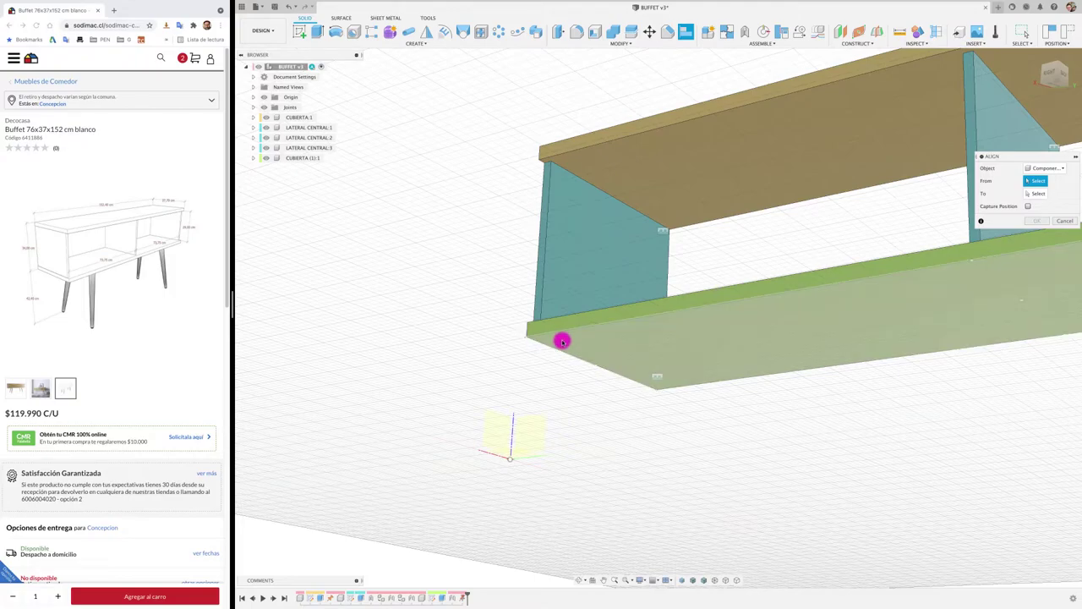
{"action": "middle_click_drag", "start_coordinate": [563, 341], "coordinate": [590, 279], "text": "shift"}
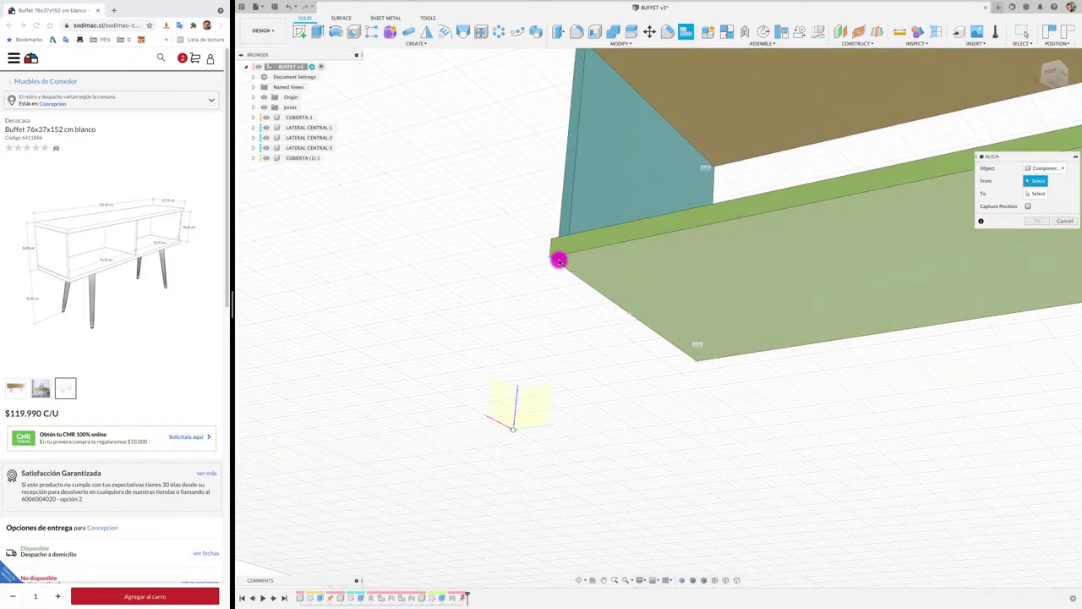
{"action": "mouse_move", "coordinate": [596, 313]}
{"action": "middle_mouse_down", "text": "shift"}
{"action": "mouse_move", "coordinate": [667, 295]}
{"action": "mouse_move", "coordinate": [818, 383]}
{"action": "middle_mouse_up", "text": "shift"}
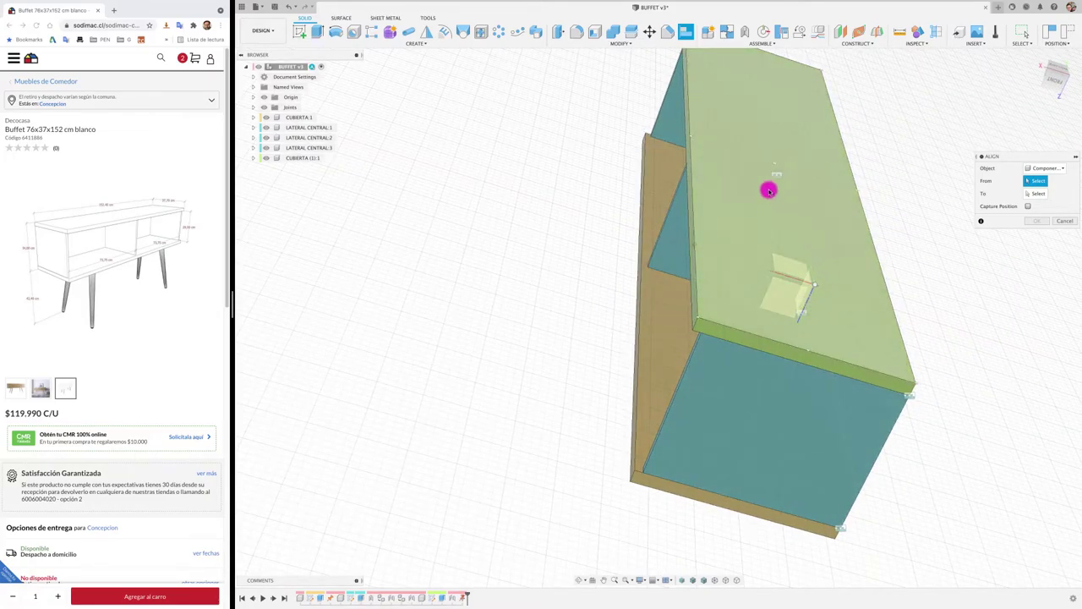
{"action": "mouse_move", "coordinate": [765, 267]}
{"action": "middle_mouse_down", "text": "shift"}
{"action": "mouse_move", "coordinate": [628, 285]}
{"action": "mouse_move", "coordinate": [656, 250]}
{"action": "middle_mouse_up", "text": "shift"}
{"action": "left_click", "coordinate": [667, 191]}
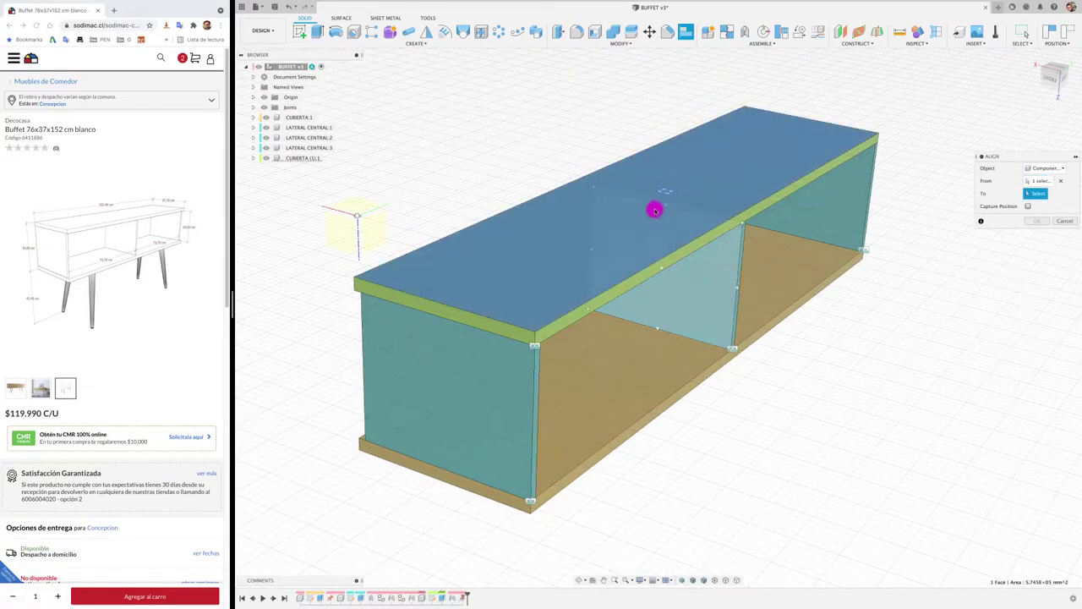
{"action": "middle_click_drag", "start_coordinate": [655, 208], "coordinate": [510, 323], "text": "shift"}
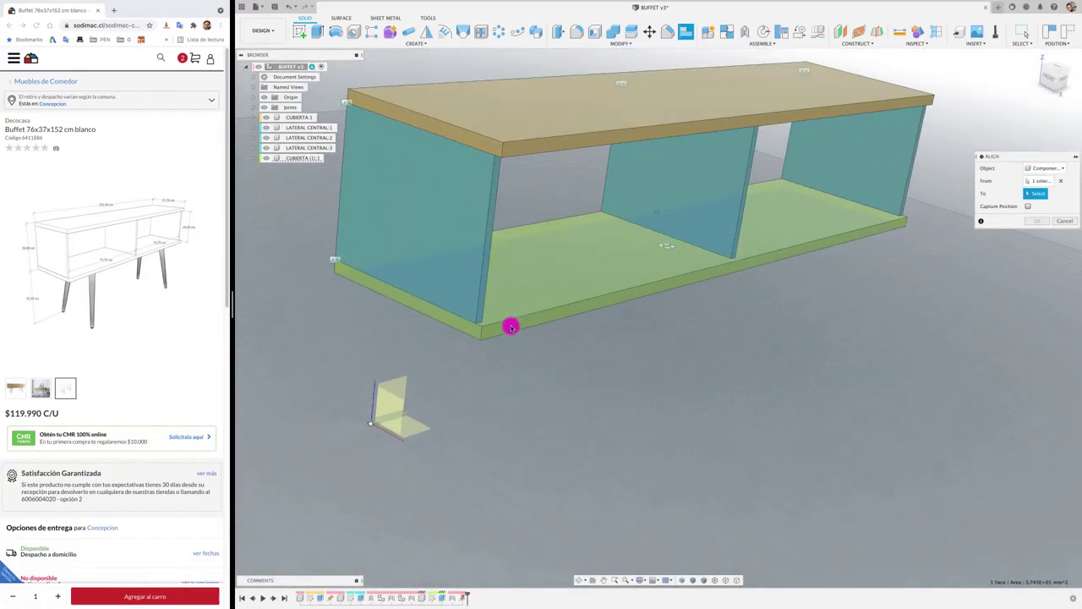
{"action": "scroll", "coordinate": [403, 423], "scroll_direction": "up", "scroll_amount": 3}
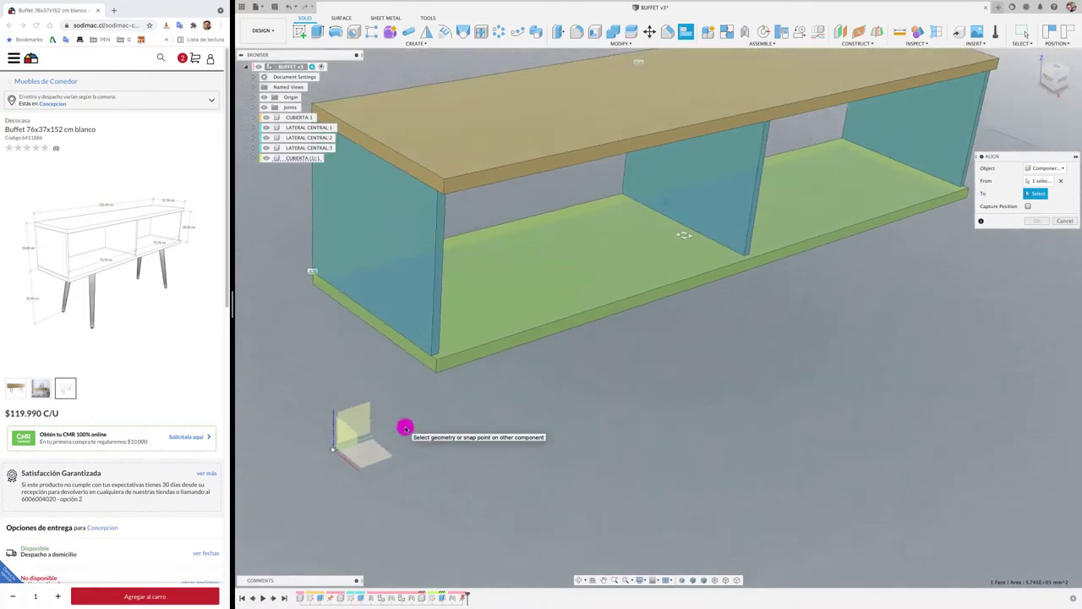
{"action": "left_click", "coordinate": [324, 453]}
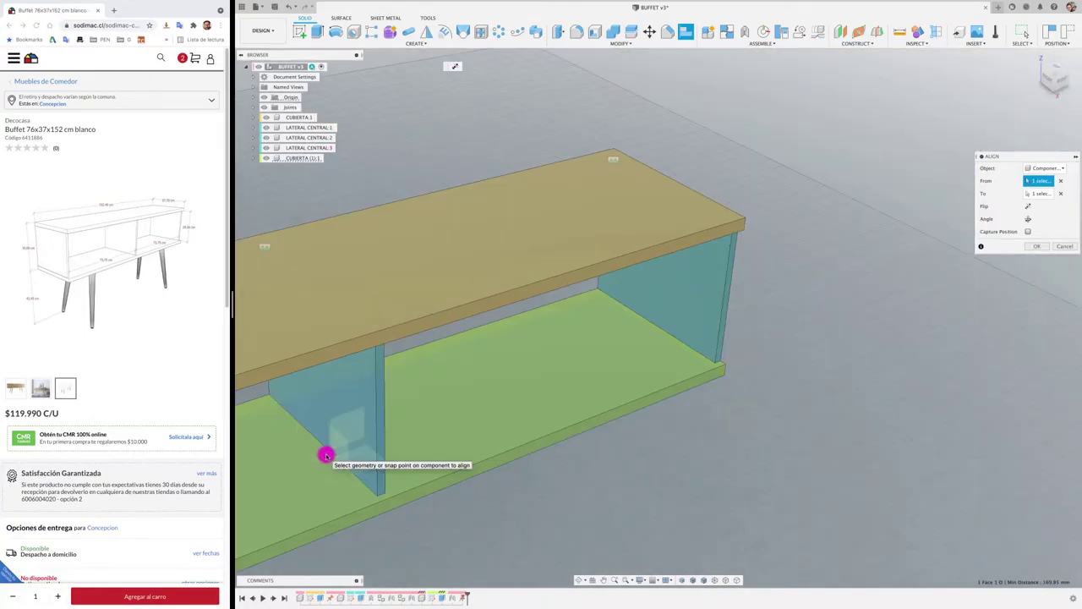
Apply the alignment so the origin sits inside the cabinet, then view it from a lower angle.
{"action": "left_click", "coordinate": [1030, 246]}
{"action": "scroll", "coordinate": [868, 321], "scroll_direction": "down", "scroll_amount": 3}
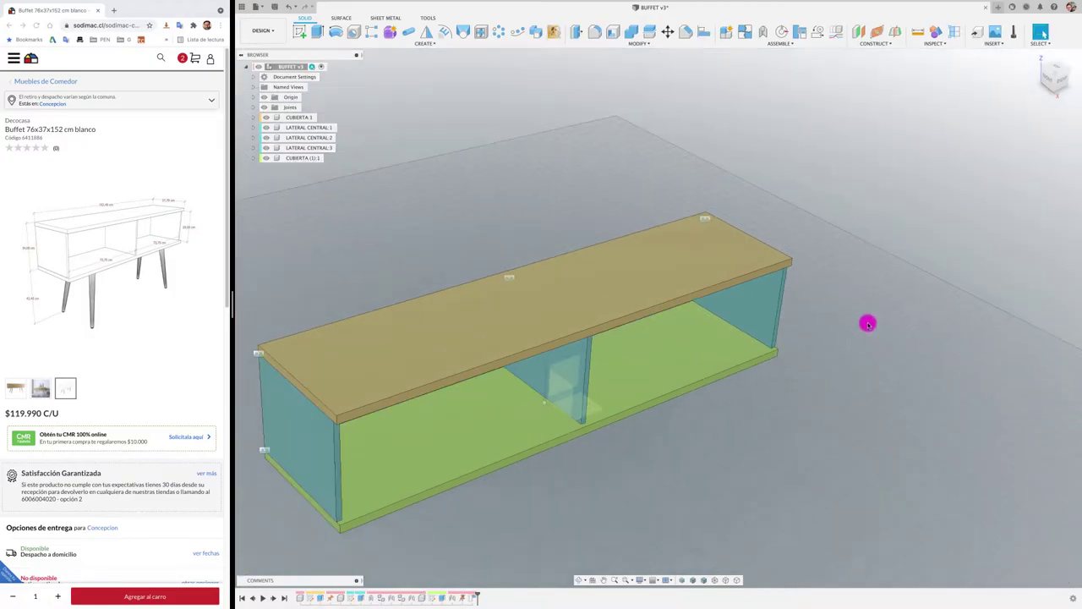
{"action": "middle_click_drag", "start_coordinate": [867, 321], "coordinate": [852, 329], "text": "shift"}
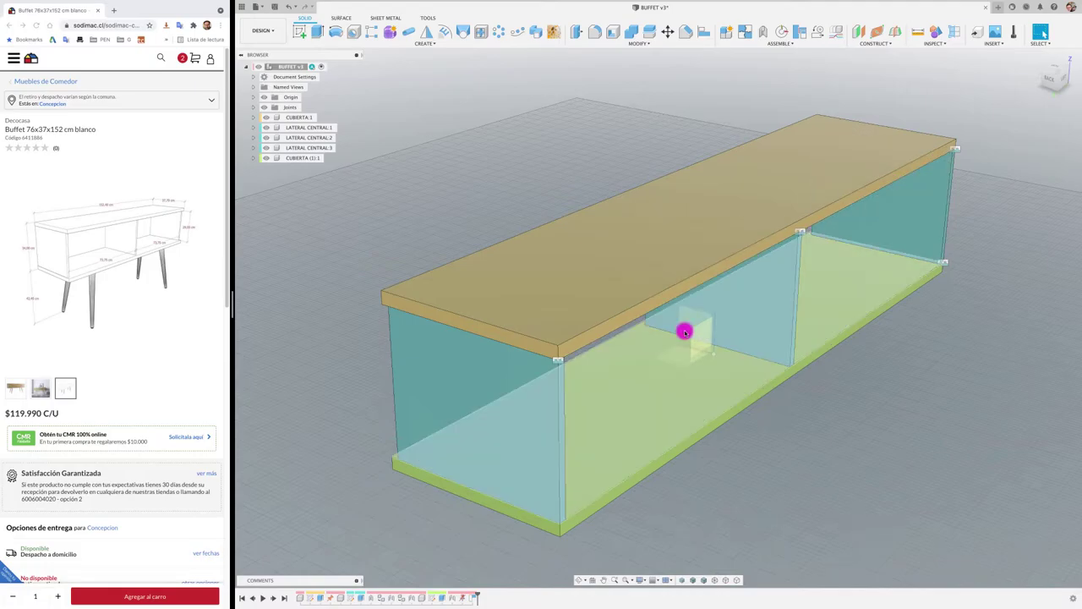
{"action": "middle_click_drag", "start_coordinate": [493, 203], "coordinate": [486, 69], "text": "shift"}
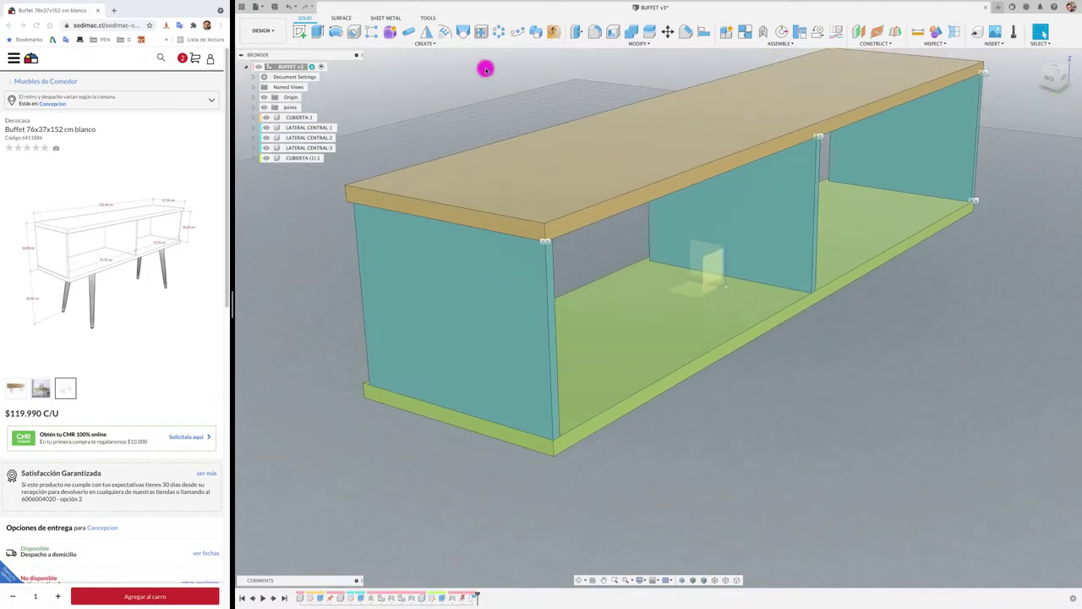
Press-pull the left side panel's narrow front face about 5 mm inward and inspect the corner.
{"action": "left_click", "coordinate": [574, 32]}
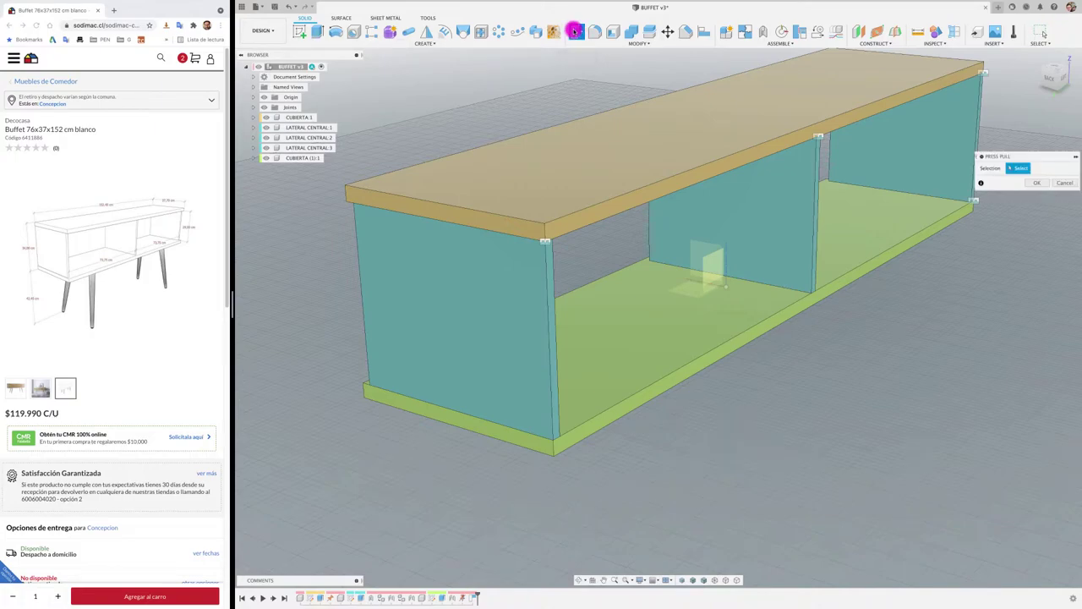
{"action": "left_click", "coordinate": [551, 299]}
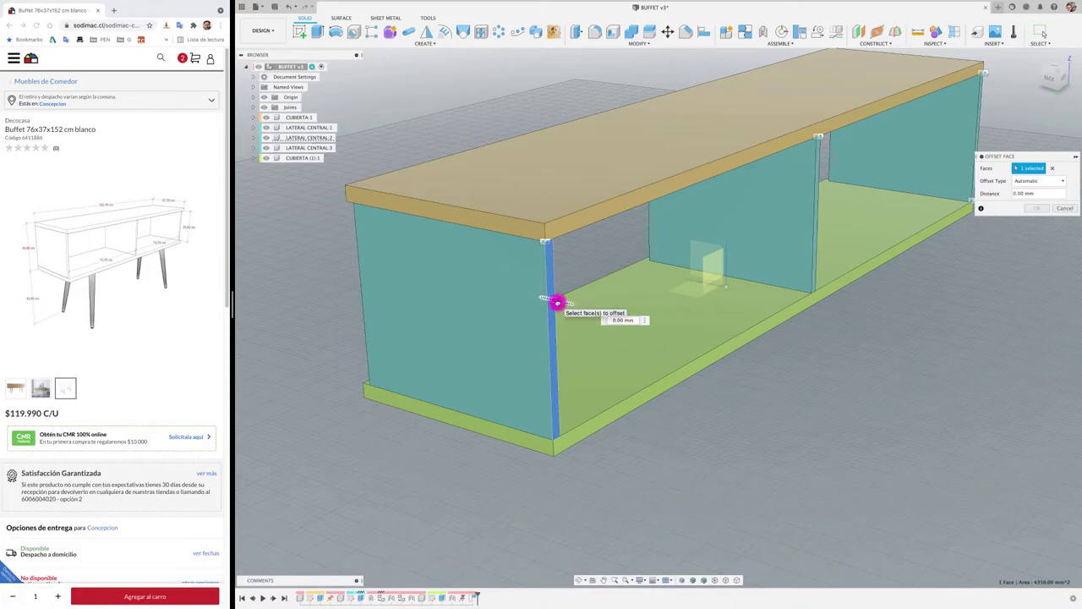
{"action": "left_click_drag", "start_coordinate": [557, 302], "coordinate": [554, 302]}
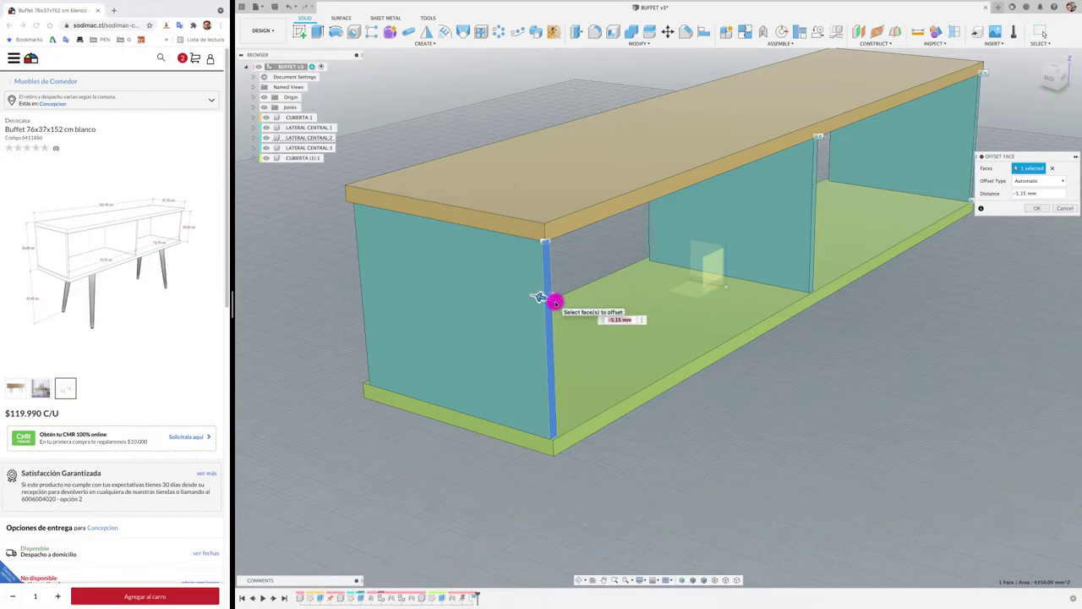
{"action": "key", "text": "Return"}
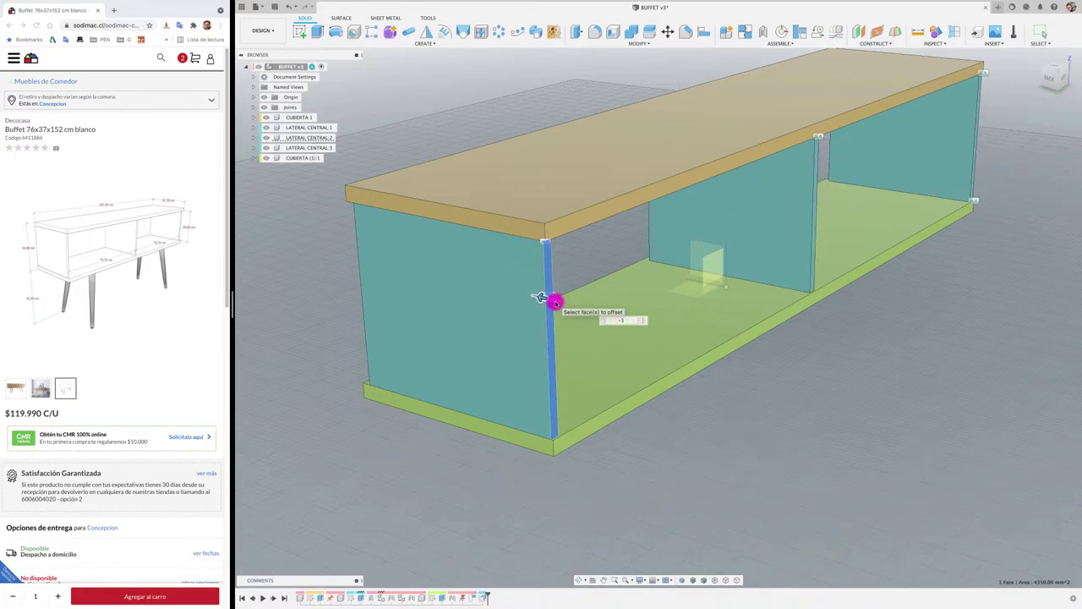
{"action": "middle_click_drag", "start_coordinate": [555, 303], "coordinate": [518, 524], "text": "shift"}
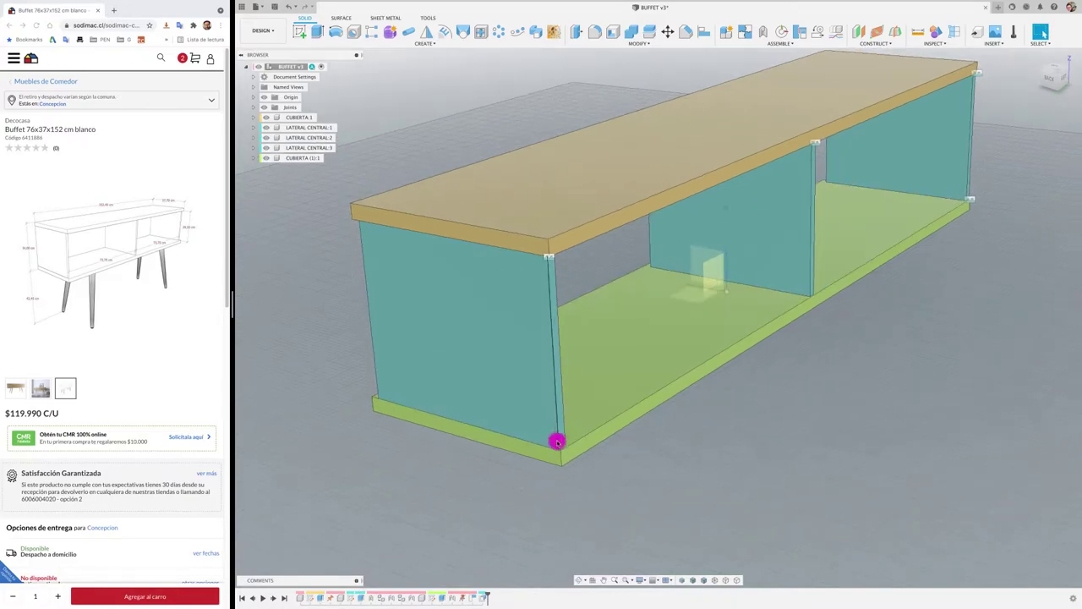
{"action": "scroll", "coordinate": [787, 362], "scroll_direction": "down", "scroll_amount": 3}
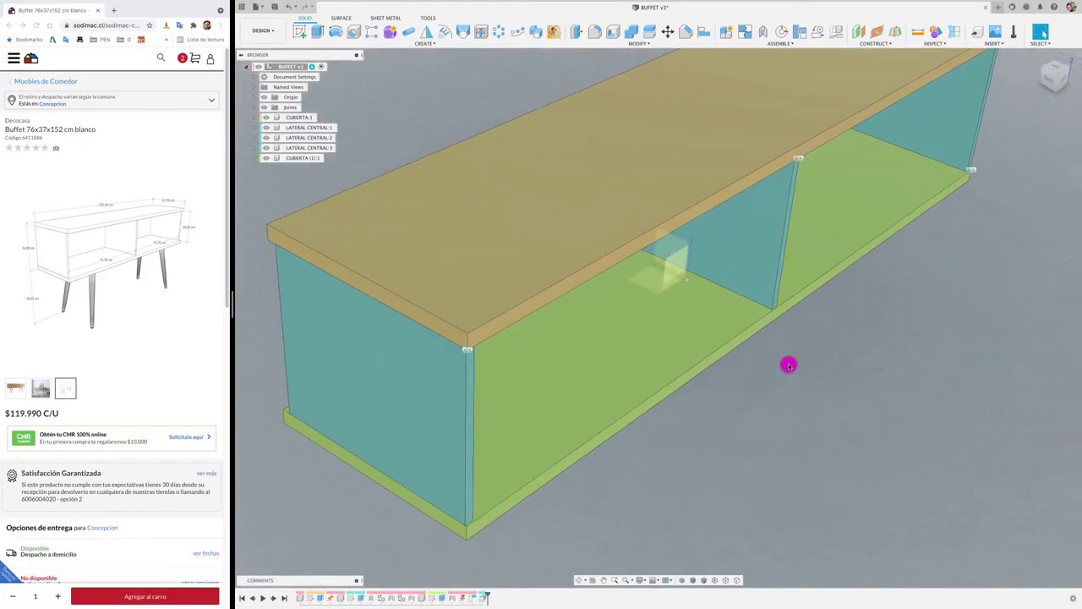
{"action": "scroll", "coordinate": [771, 354], "scroll_direction": "up", "scroll_amount": 3}
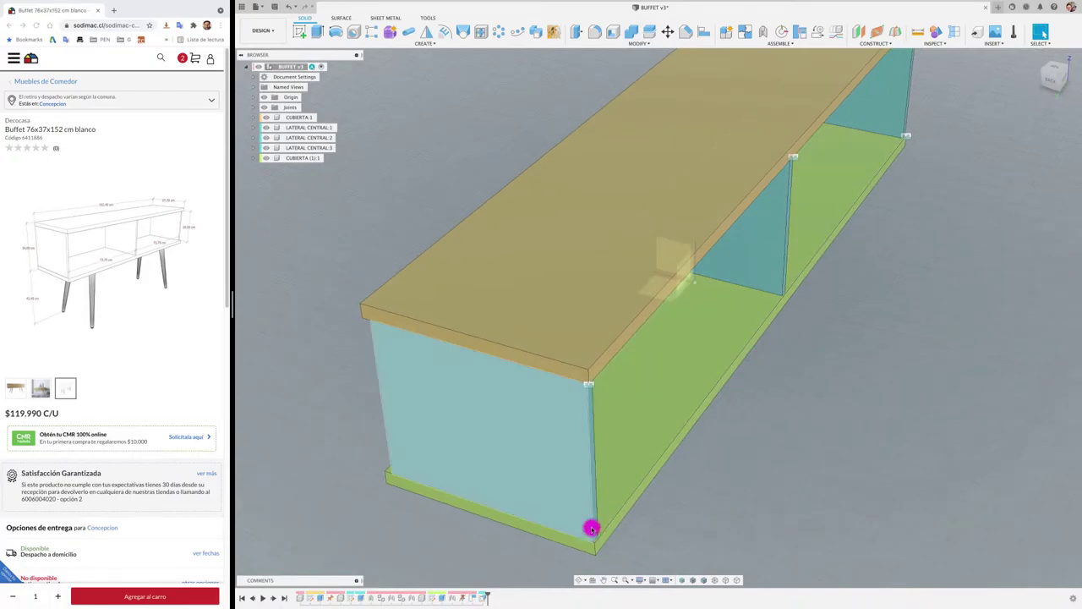
{"action": "middle_click_drag", "start_coordinate": [632, 479], "coordinate": [622, 440], "text": "shift"}
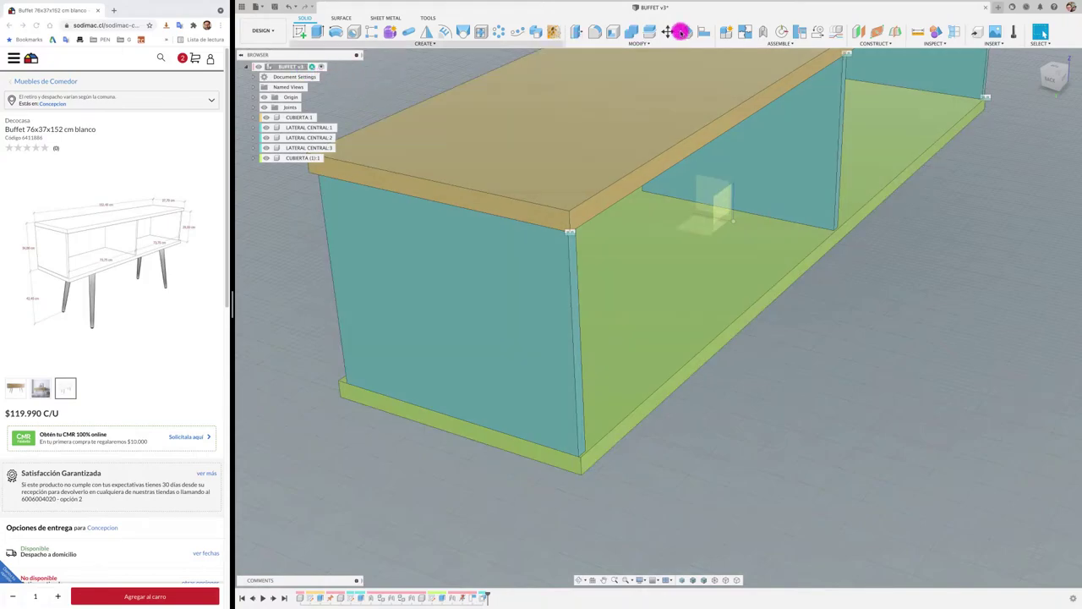
Create a new internal component named TRASERA.
{"action": "left_click", "coordinate": [724, 32]}
{"action": "left_click", "coordinate": [962, 195]}
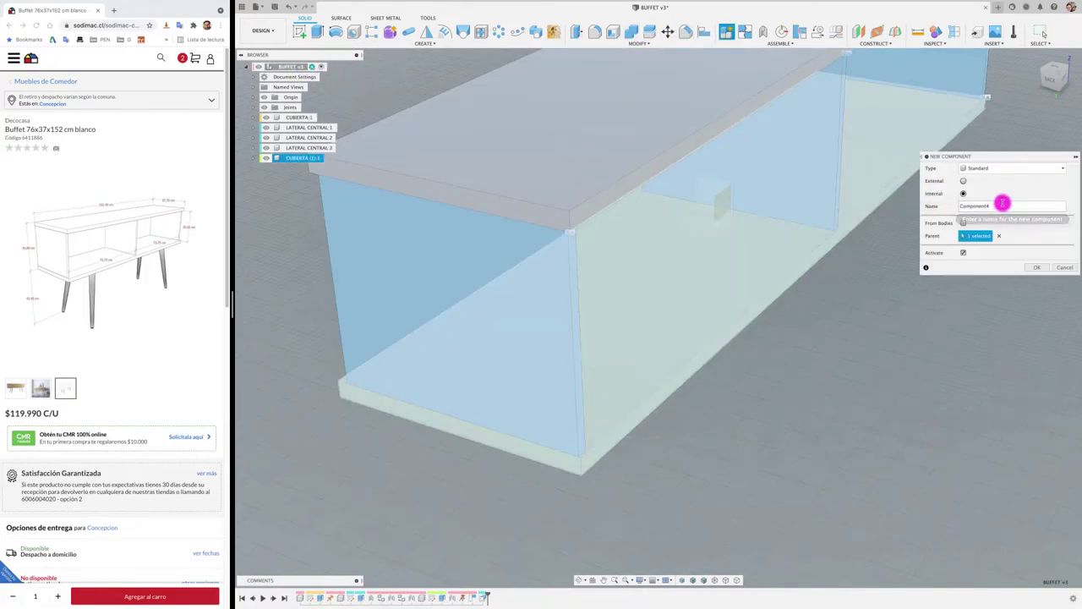
{"action": "left_click", "coordinate": [935, 207]}
{"action": "type", "text": "TRASERA"}
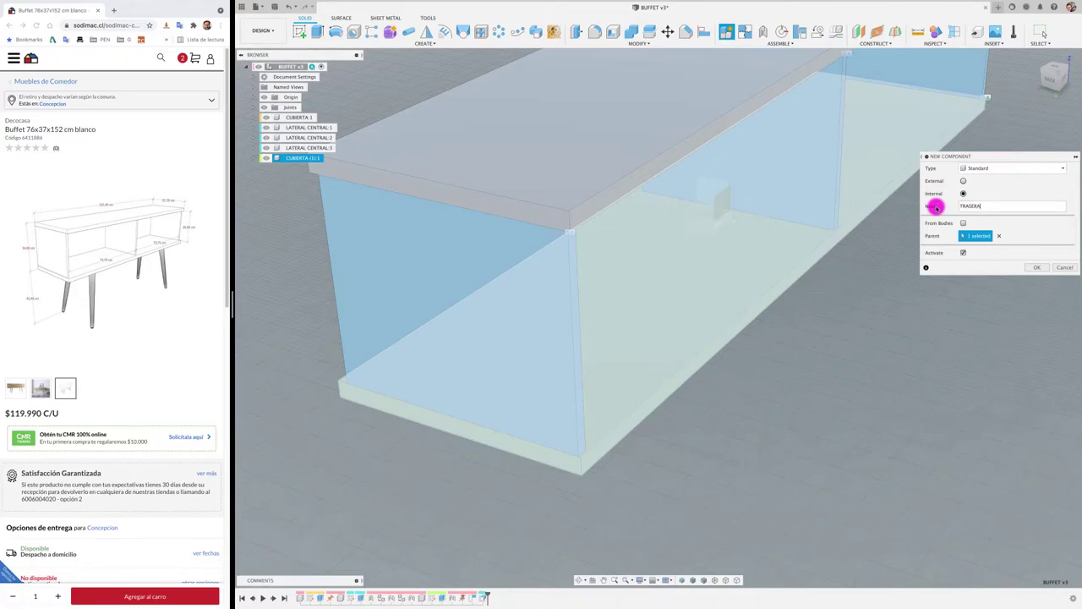
{"action": "left_click", "coordinate": [1042, 268]}
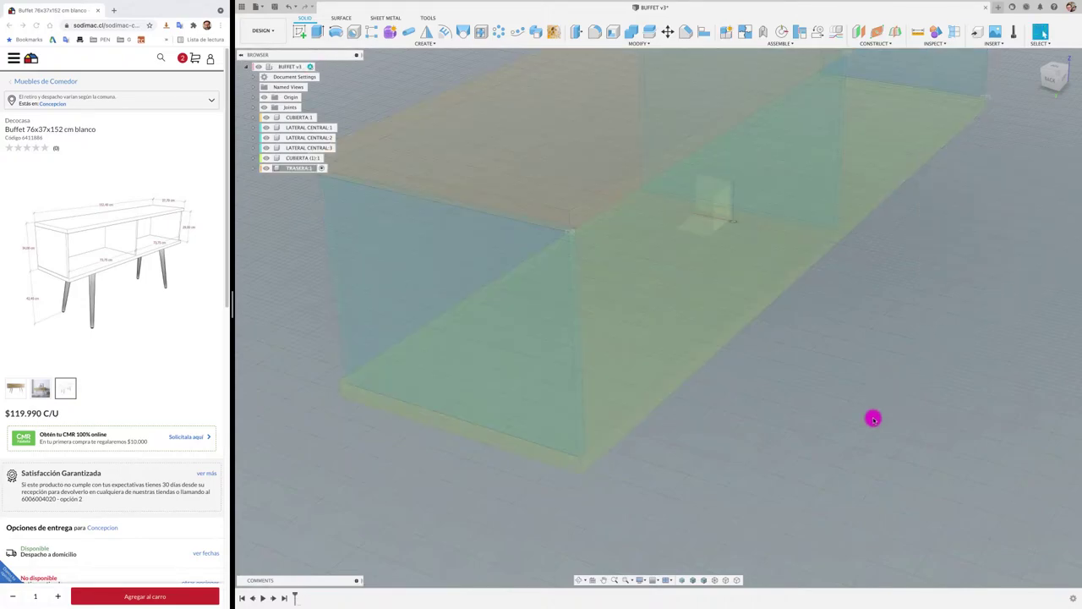
Sketch a rectangle on the cabinet's back face from its top-left to bottom-right corner.
{"action": "left_click", "coordinate": [305, 32]}
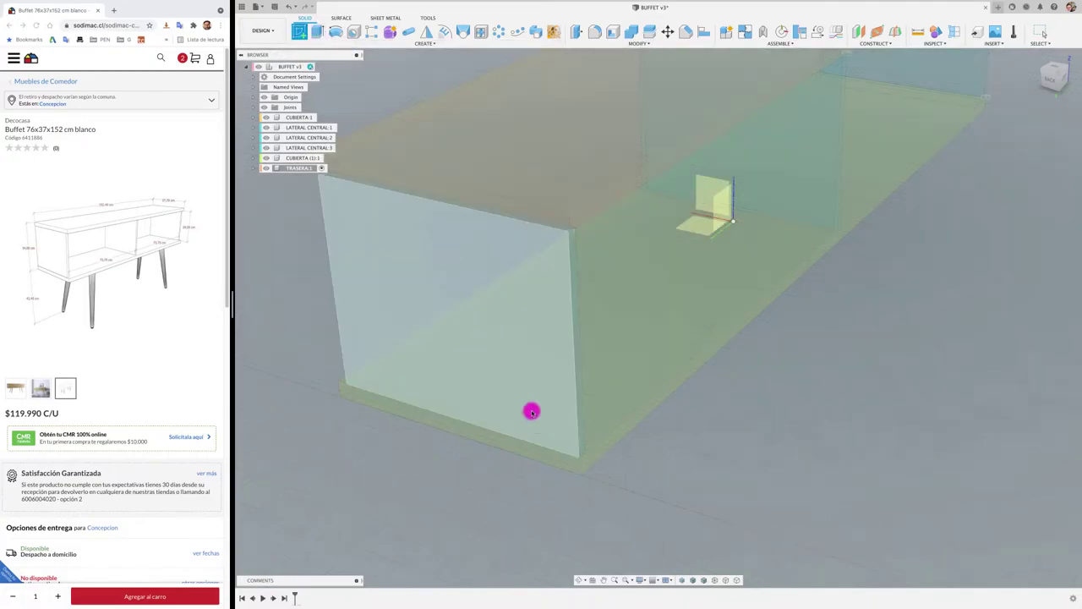
{"action": "left_click", "coordinate": [581, 443]}
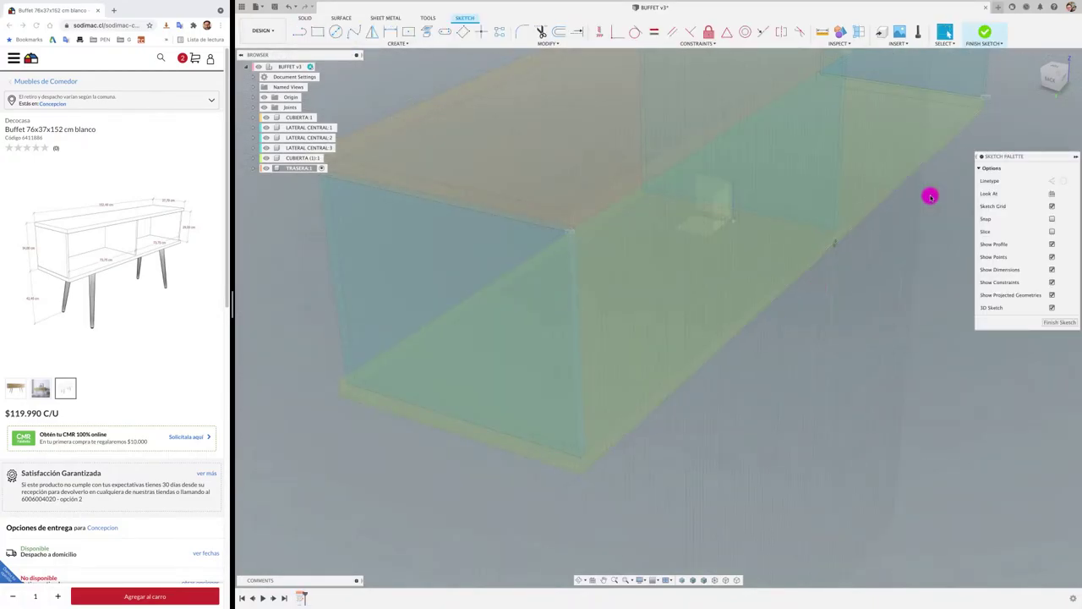
{"action": "left_click", "coordinate": [1054, 93]}
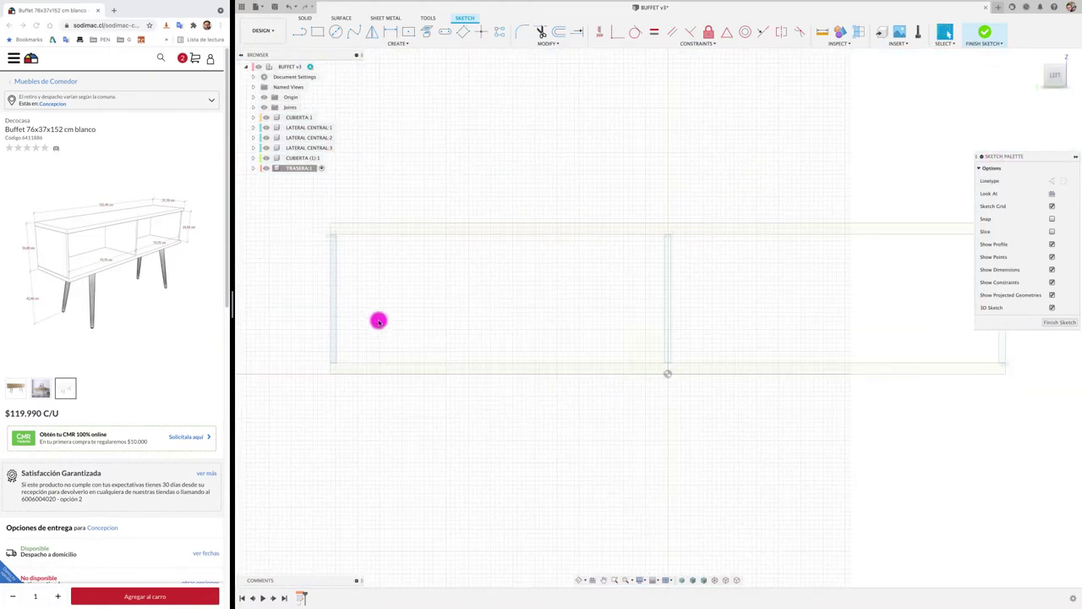
{"action": "scroll", "coordinate": [302, 261], "scroll_direction": "up", "scroll_amount": 1}
{"action": "scroll", "coordinate": [302, 261], "scroll_direction": "up", "scroll_amount": 2}
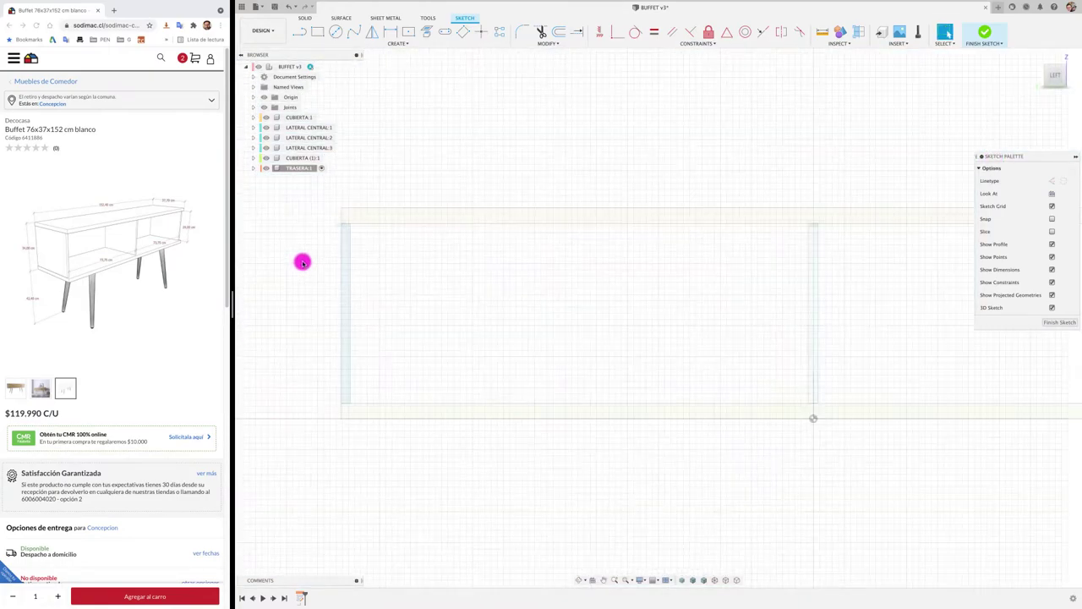
{"action": "left_click", "coordinate": [318, 32]}
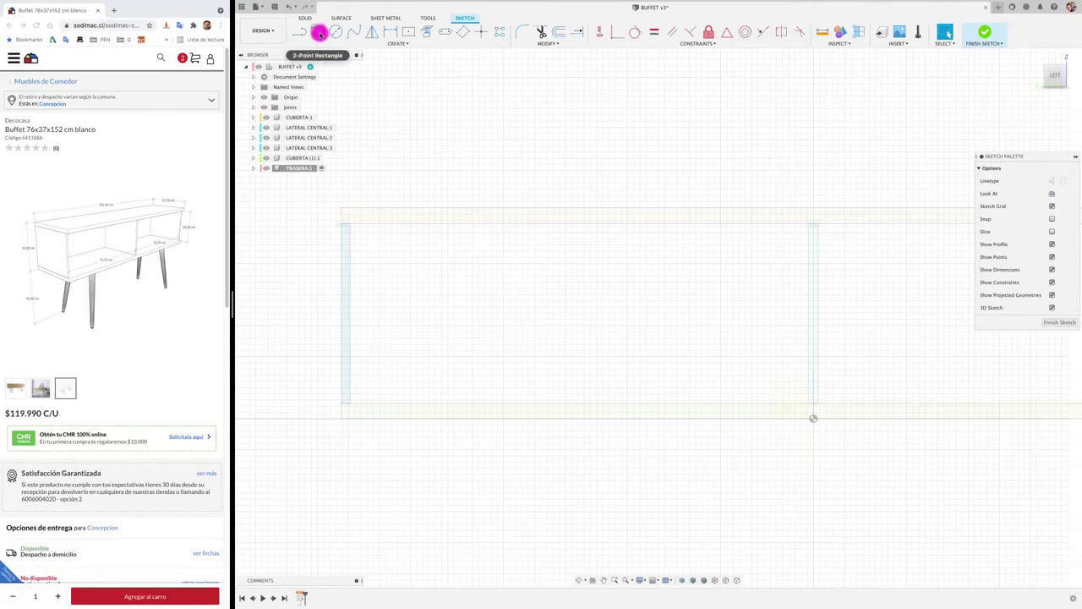
{"action": "left_click", "coordinate": [342, 225]}
{"action": "scroll", "coordinate": [411, 263], "scroll_direction": "down", "scroll_amount": 3}
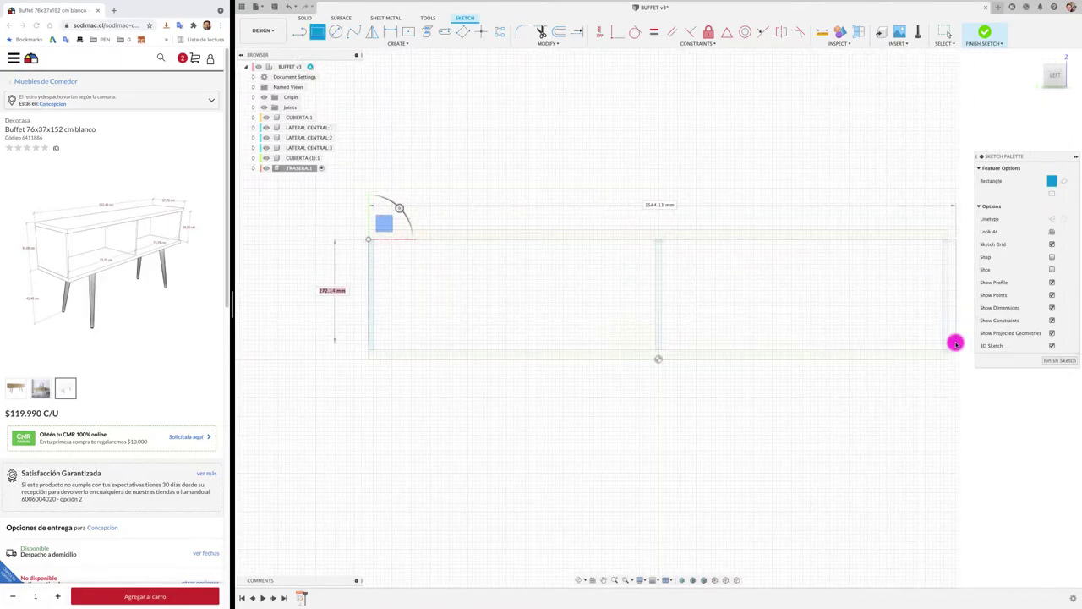
{"action": "scroll", "coordinate": [953, 347], "scroll_direction": "up", "scroll_amount": 4}
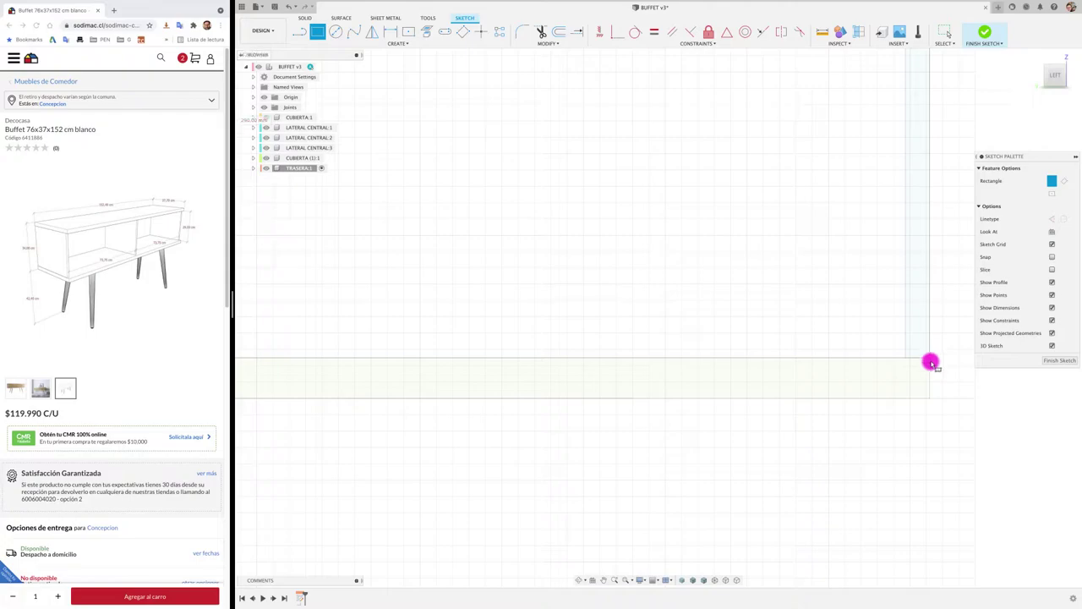
{"action": "left_click", "coordinate": [929, 362]}
{"action": "scroll", "coordinate": [876, 454], "scroll_direction": "down", "scroll_amount": 3}
{"action": "scroll", "coordinate": [876, 454], "scroll_direction": "down", "scroll_amount": 2}
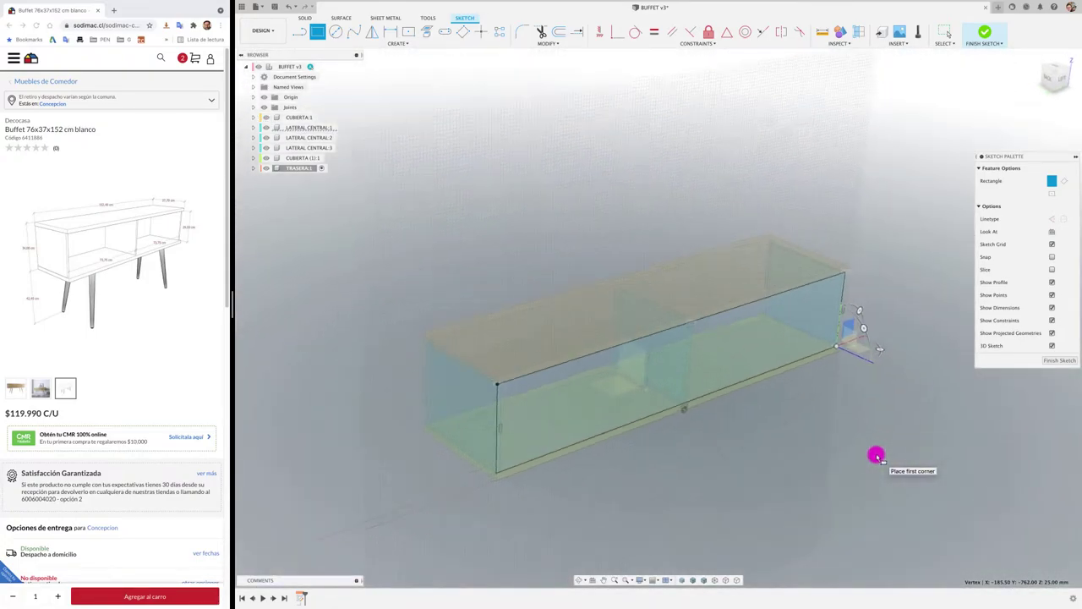
Extrude both back-panel profiles 1 mm into a thin TRASERA back panel.
{"action": "left_click", "coordinate": [984, 34]}
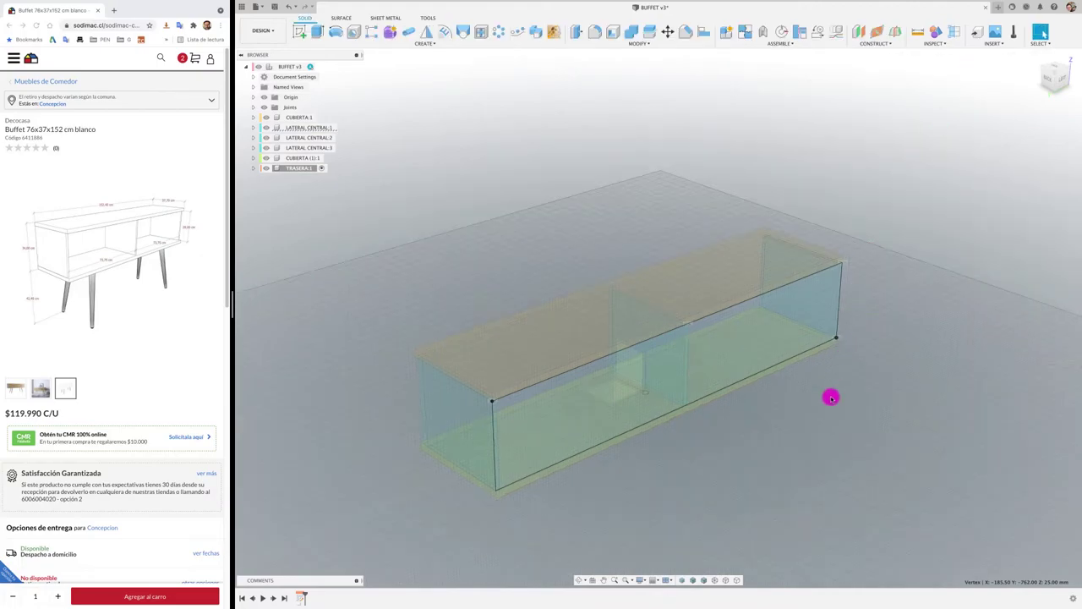
{"action": "key", "text": "e"}
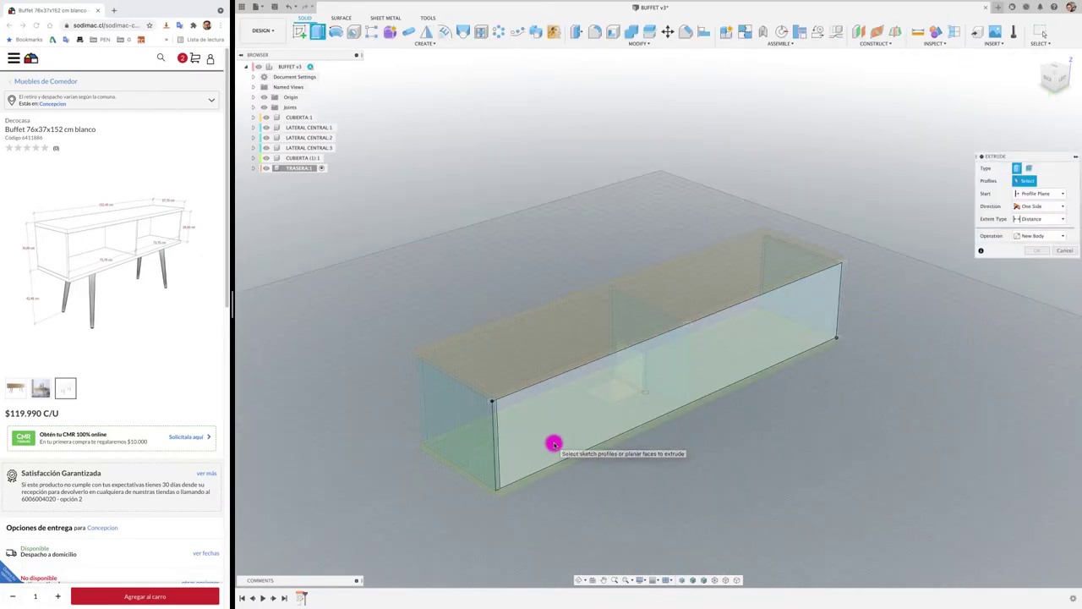
{"action": "left_click", "coordinate": [553, 442]}
{"action": "scroll", "coordinate": [496, 460], "scroll_direction": "up", "scroll_amount": 5}
{"action": "left_click", "coordinate": [497, 475]}
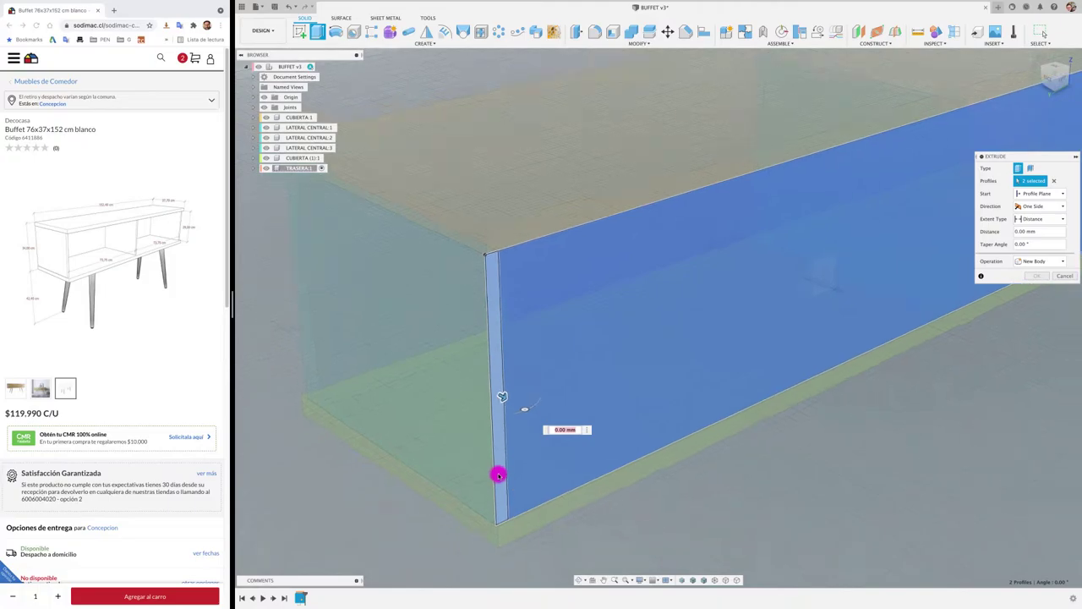
{"action": "scroll", "coordinate": [524, 469], "scroll_direction": "down", "scroll_amount": 3}
{"action": "middle_click_drag", "start_coordinate": [566, 462], "coordinate": [767, 409], "text": "shift"}
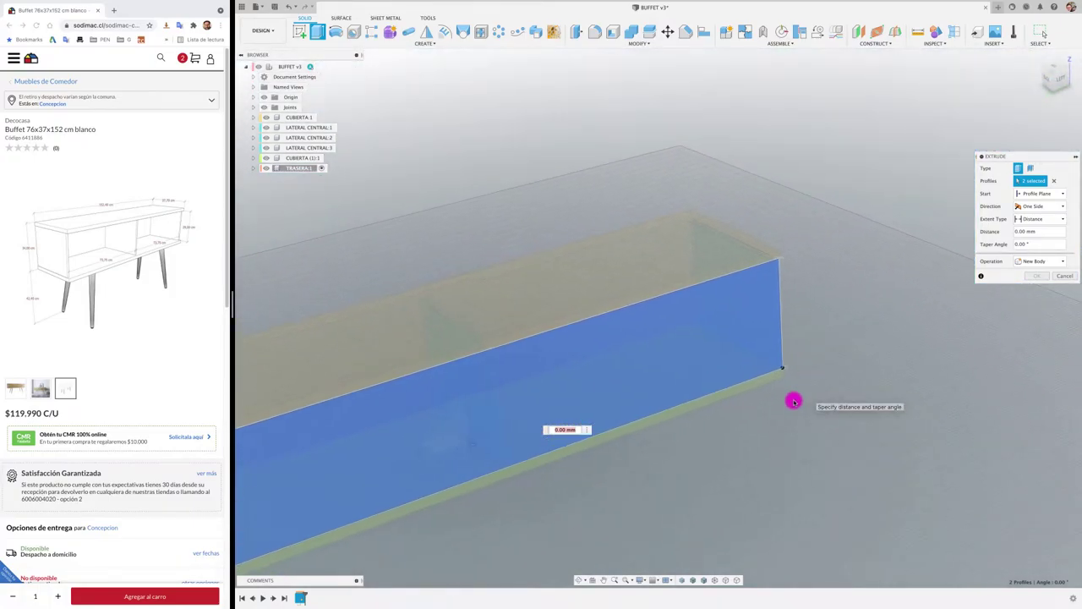
{"action": "scroll", "coordinate": [765, 410], "scroll_direction": "down", "scroll_amount": 5}
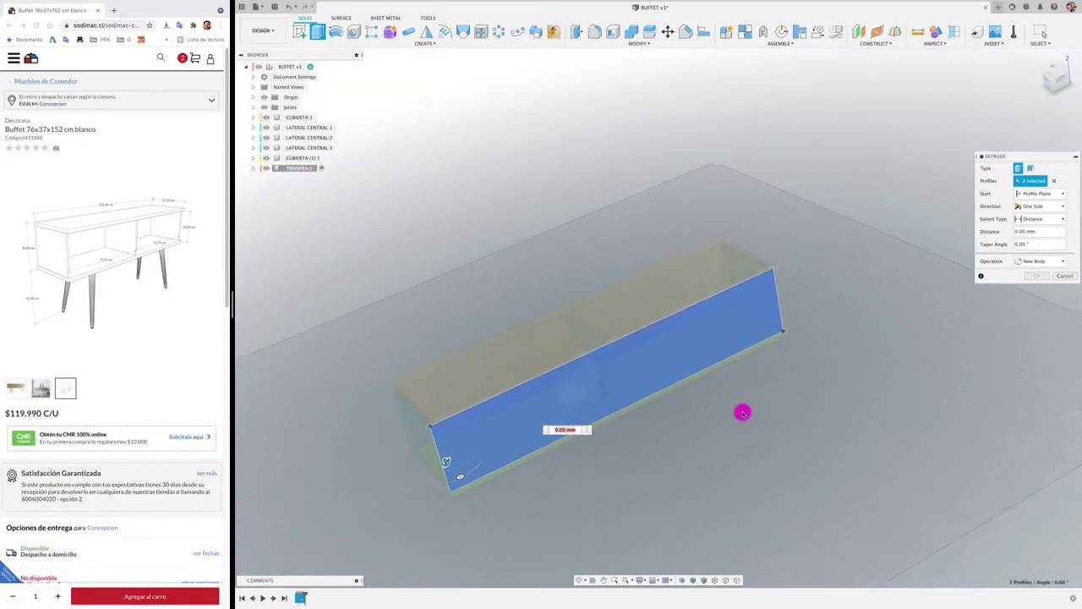
{"action": "mouse_move", "coordinate": [741, 411]}
{"action": "middle_mouse_down", "text": "shift"}
{"action": "mouse_move", "coordinate": [601, 465]}
{"action": "mouse_move", "coordinate": [459, 471]}
{"action": "mouse_move", "coordinate": [482, 467]}
{"action": "middle_mouse_up", "text": "shift"}
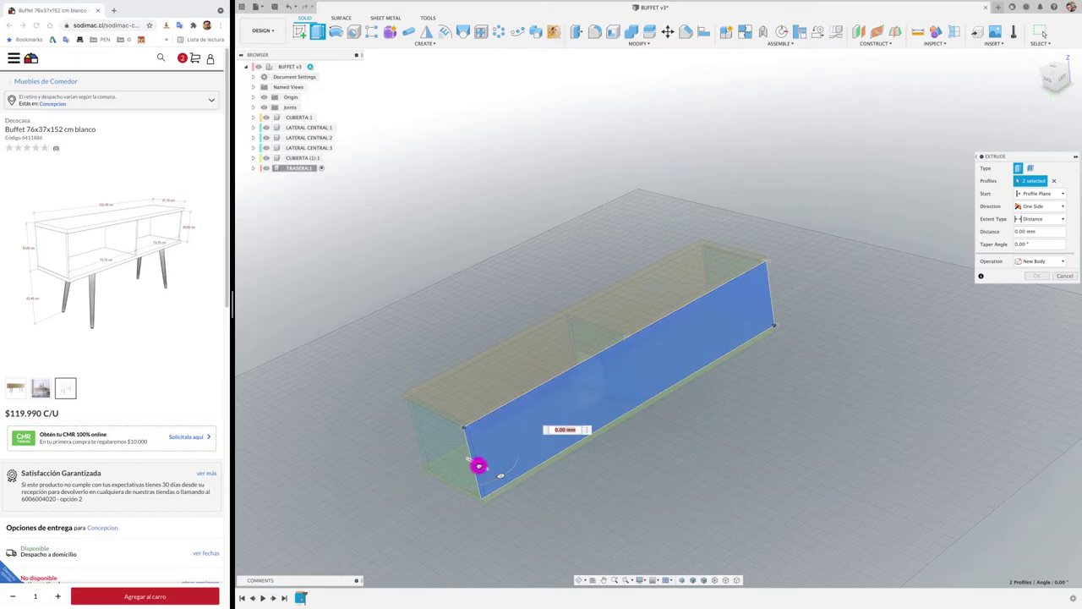
{"action": "left_click_drag", "start_coordinate": [478, 465], "coordinate": [510, 481]}
{"action": "type", "text": "1"}
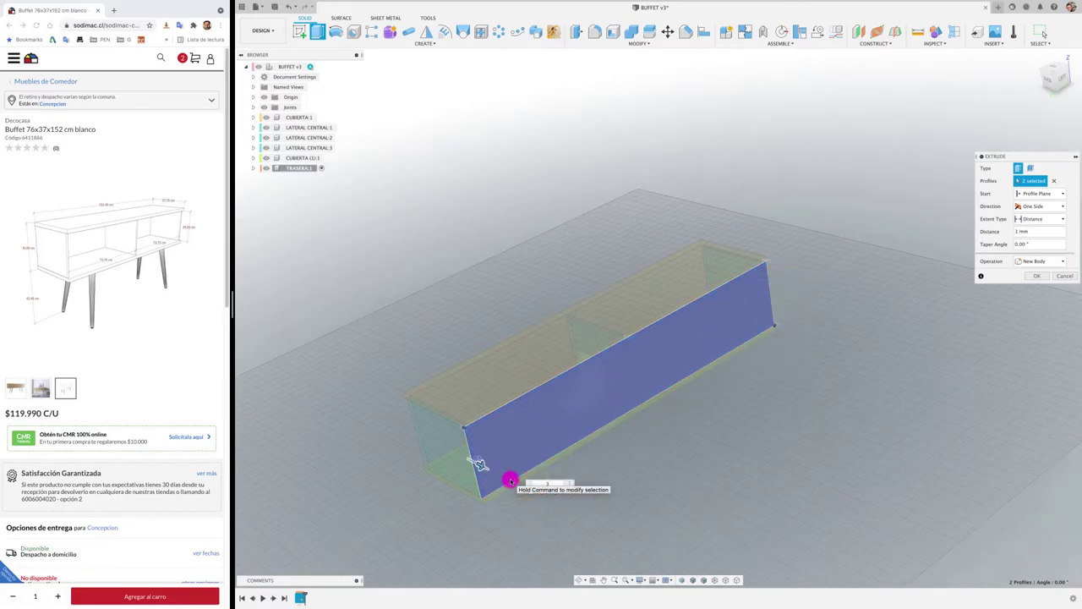
{"action": "left_click", "coordinate": [1035, 277]}
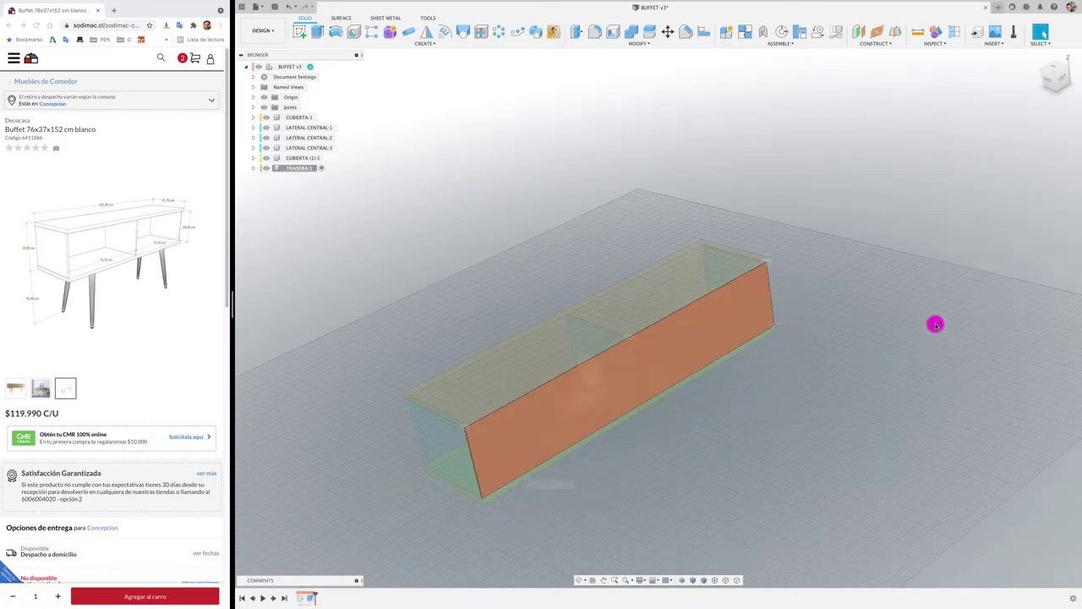
{"action": "mouse_move", "coordinate": [935, 321]}
{"action": "middle_mouse_down", "text": "shift"}
{"action": "mouse_move", "coordinate": [794, 379]}
{"action": "mouse_move", "coordinate": [437, 164]}
{"action": "middle_mouse_up", "text": "shift"}
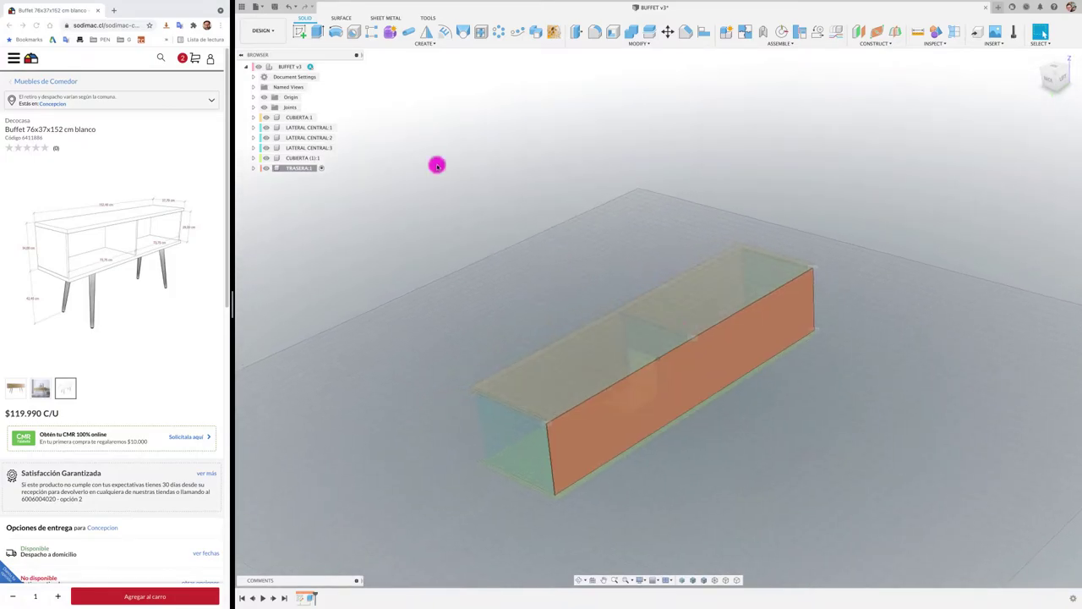
Activate the BUFFET root component and save the design as version v4.
{"action": "left_click", "coordinate": [312, 67]}
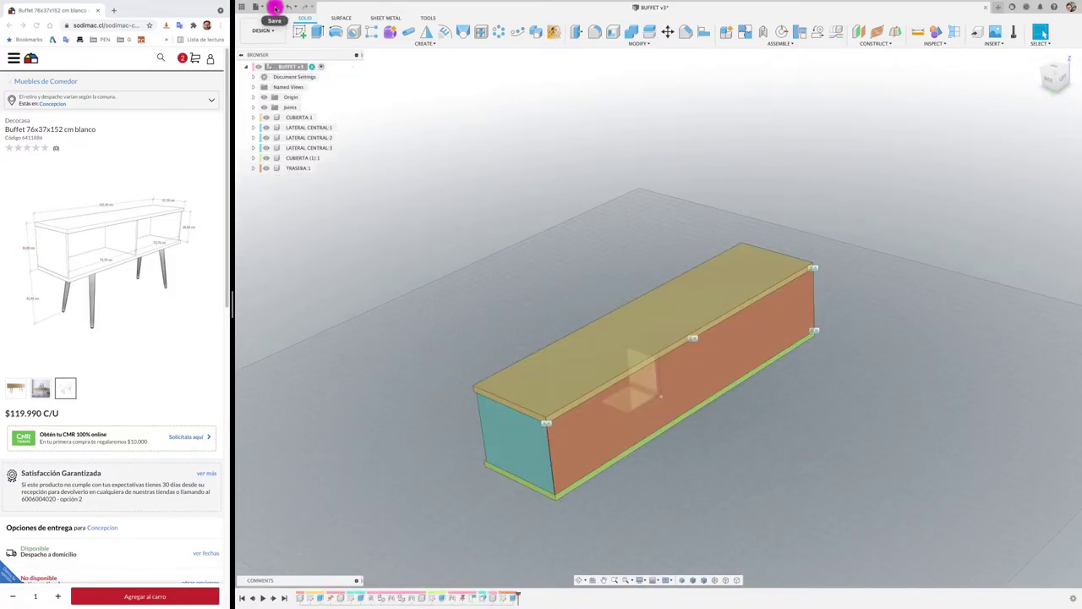
{"action": "left_click", "coordinate": [274, 7]}
{"action": "left_click", "coordinate": [665, 311]}
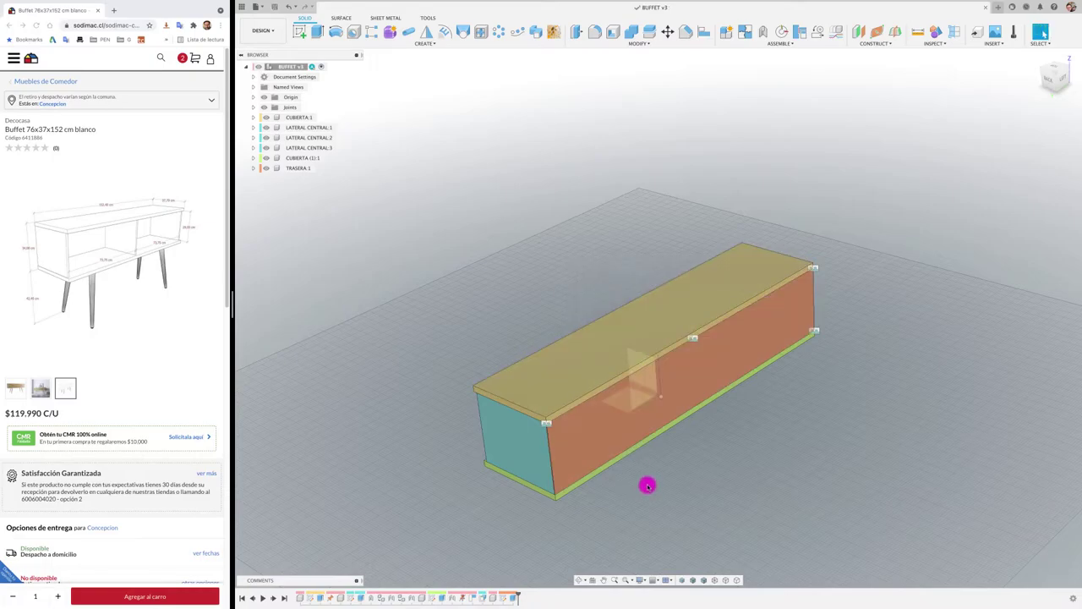
{"action": "scroll", "coordinate": [648, 483], "scroll_direction": "right", "scroll_amount": 10, "text": "shift"}
{"action": "scroll", "coordinate": [647, 484], "scroll_direction": "right", "scroll_amount": 10, "text": "shift"}
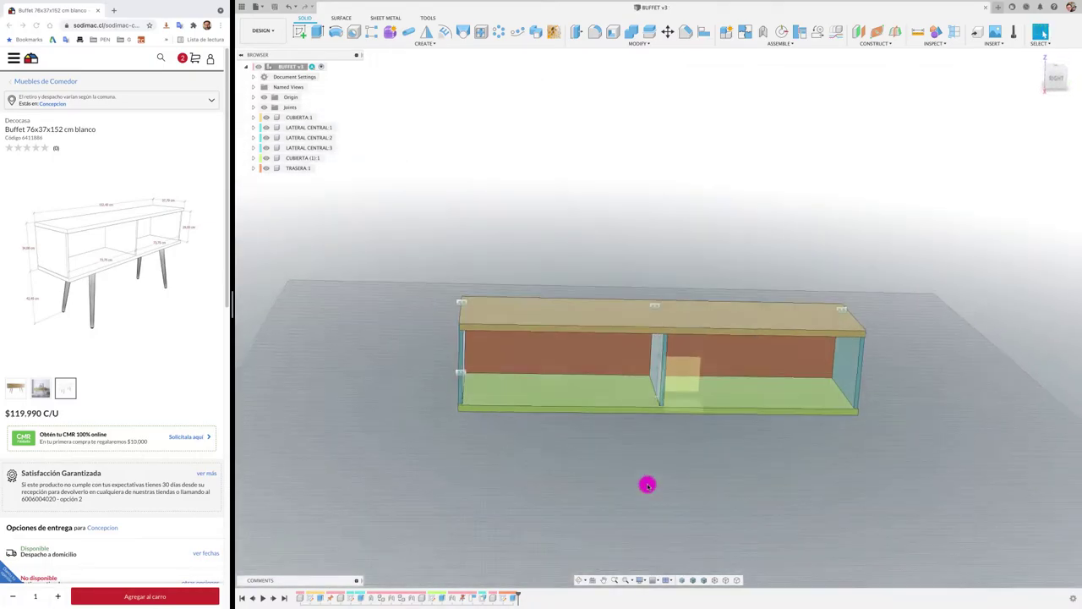
{"action": "scroll", "coordinate": [647, 484], "scroll_direction": "down", "scroll_amount": 3, "text": "shift"}
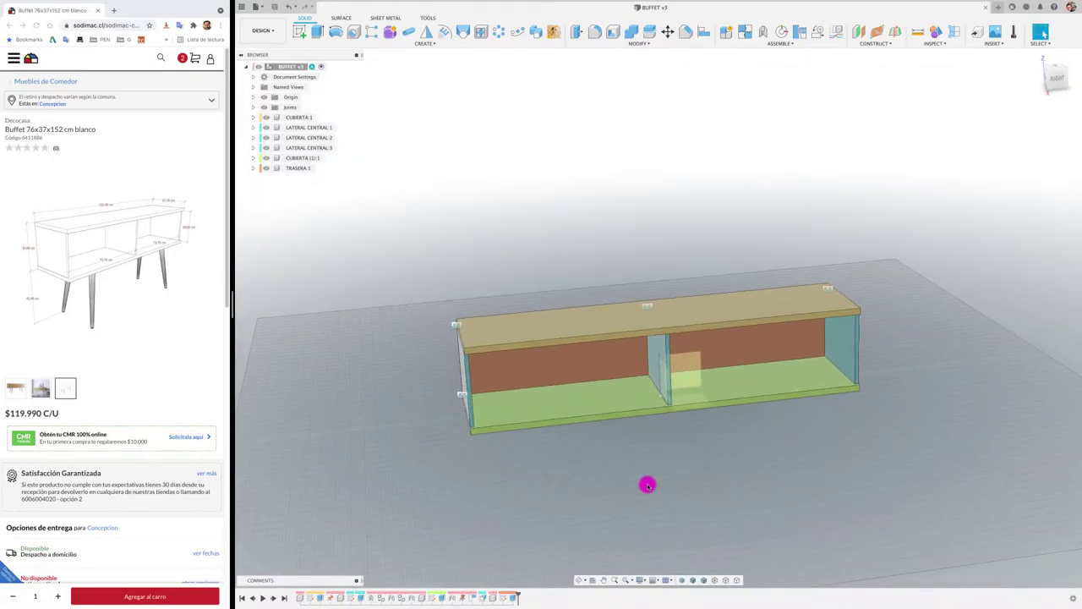
{"action": "scroll", "coordinate": [647, 484], "scroll_direction": "down", "scroll_amount": 2, "text": "shift"}
{"action": "scroll", "coordinate": [647, 484], "scroll_direction": "down", "scroll_amount": 2, "text": "shift"}
{"action": "scroll", "coordinate": [647, 484], "scroll_direction": "down", "scroll_amount": 2, "text": "shift"}
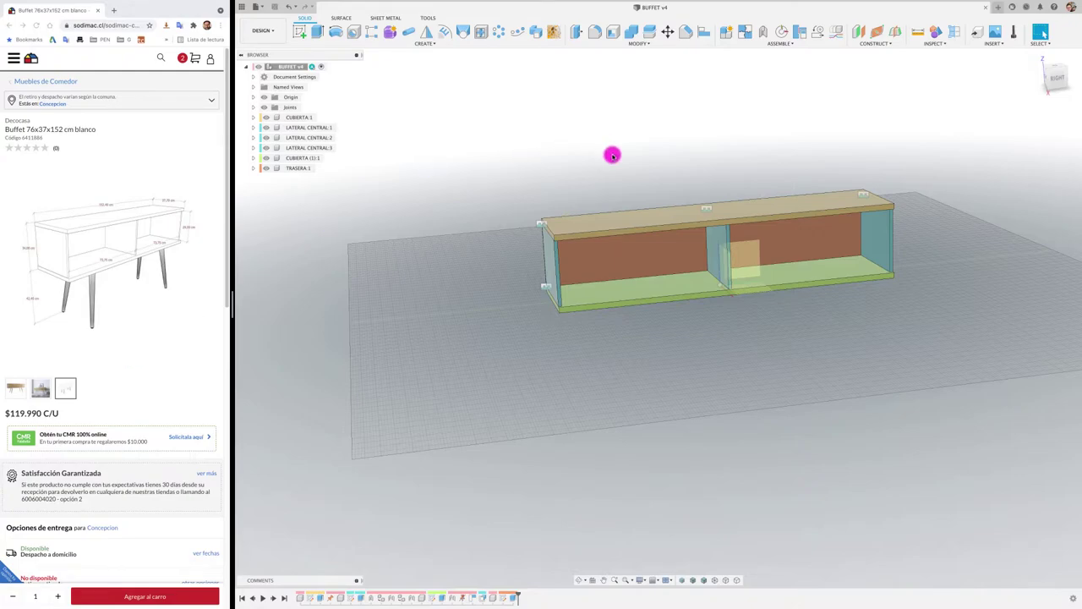
Set the current straight-on view of the cabinet as the ViewCube's Front view.
{"action": "left_click", "coordinate": [1057, 79]}
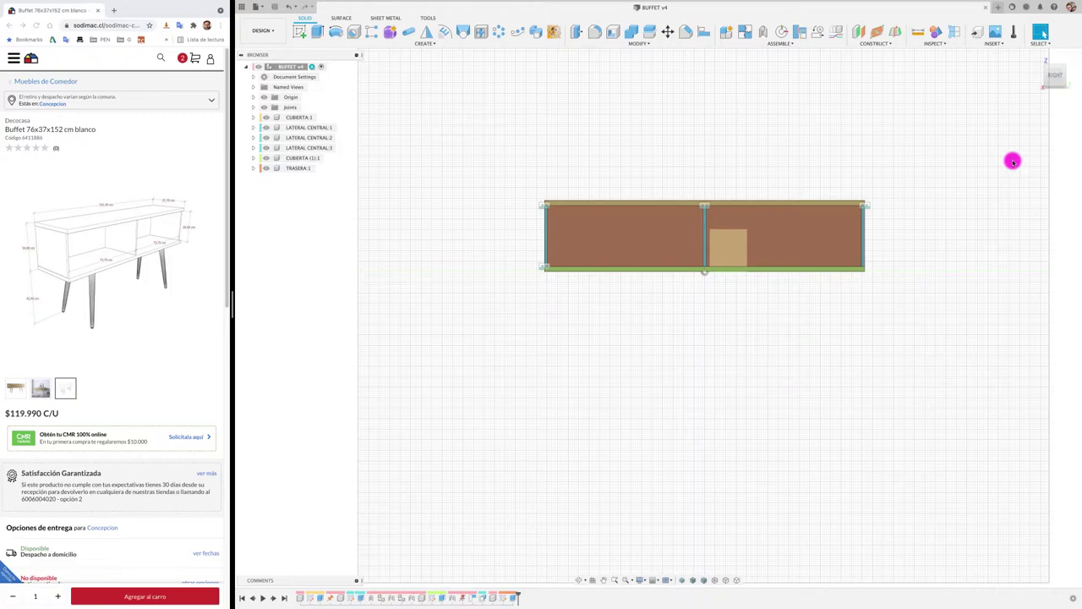
{"action": "left_click", "coordinate": [1077, 93]}
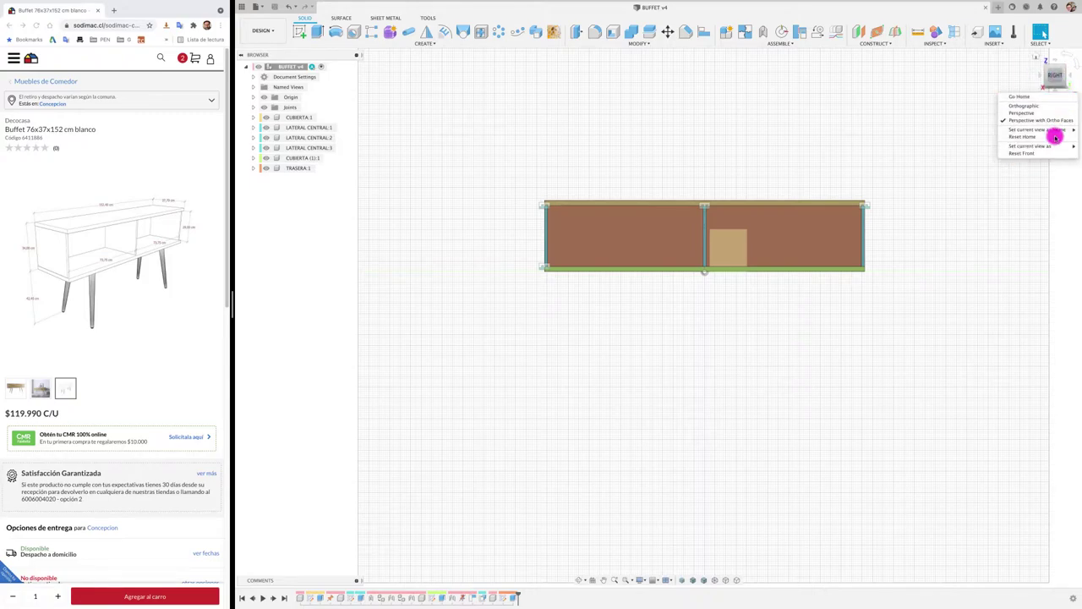
{"action": "mouse_move", "coordinate": [1036, 146]}
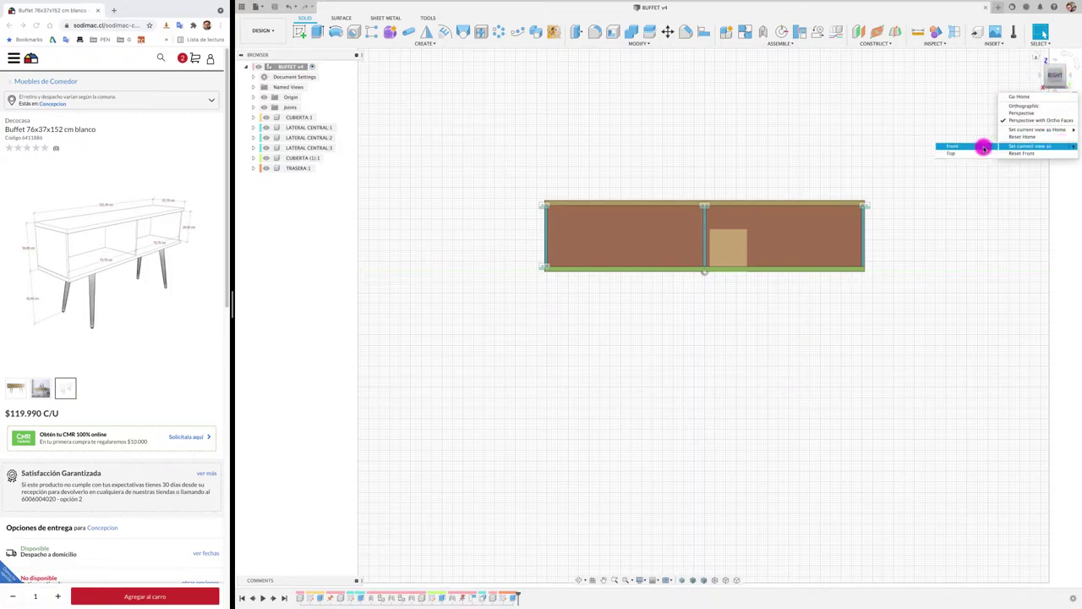
{"action": "left_click", "coordinate": [976, 146]}
{"action": "key", "text": "F6"}
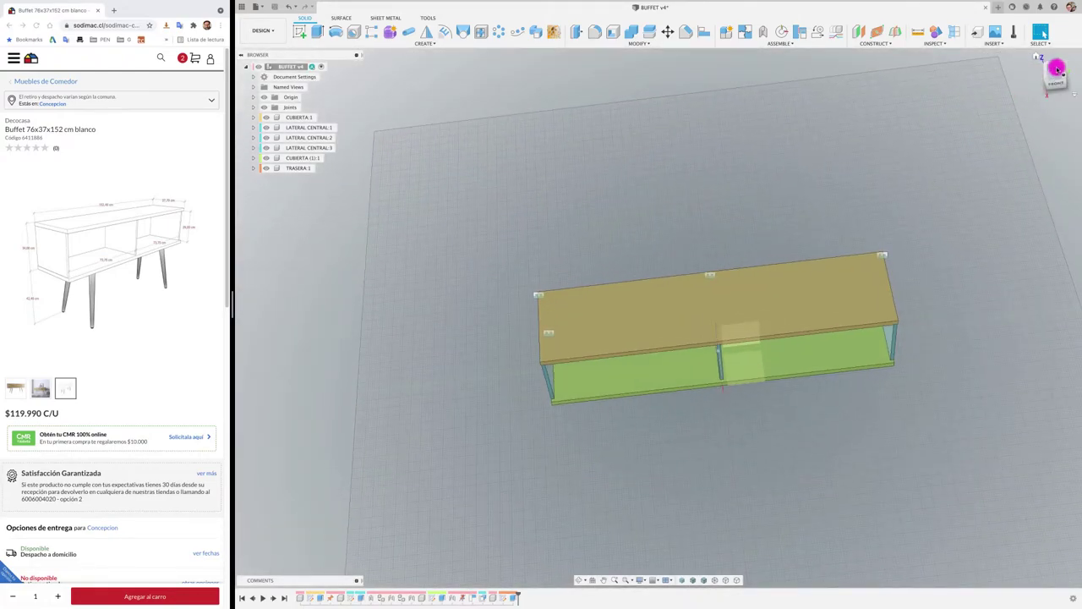
{"action": "left_click", "coordinate": [1057, 69]}
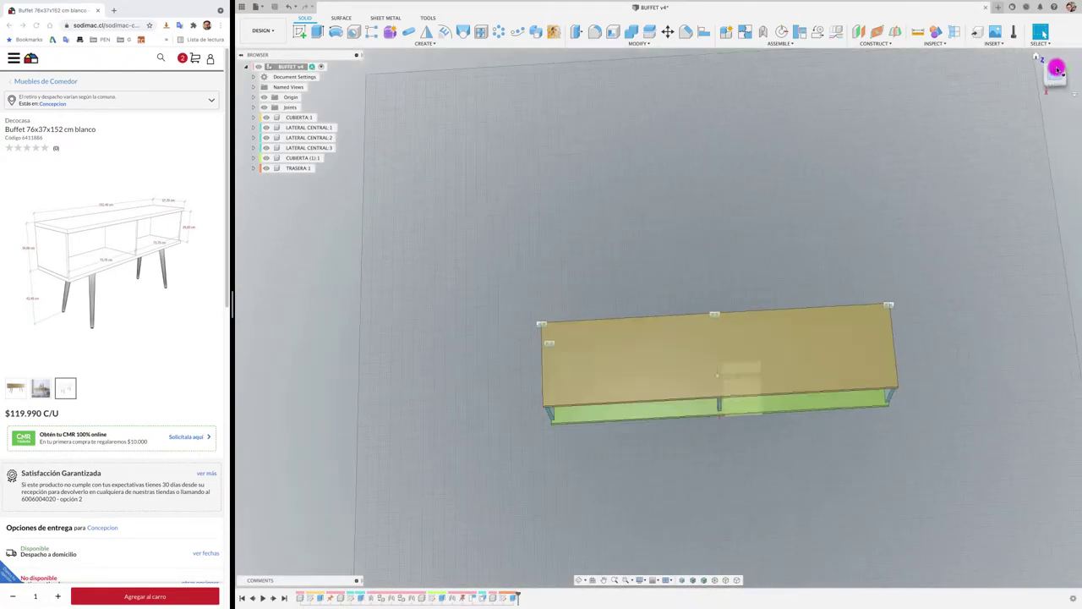
{"action": "key", "text": "F6"}
{"action": "middle_click_drag", "start_coordinate": [869, 232], "coordinate": [659, 558], "text": "shift"}
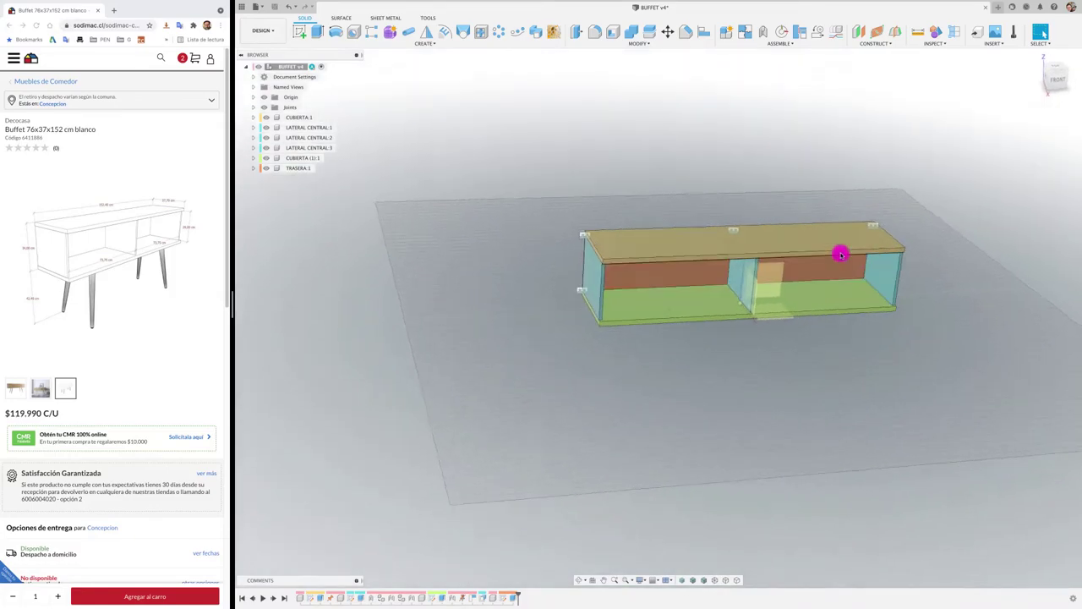
Turn off the Layout Grid in the grid and snap settings.
{"action": "left_click", "coordinate": [657, 580]}
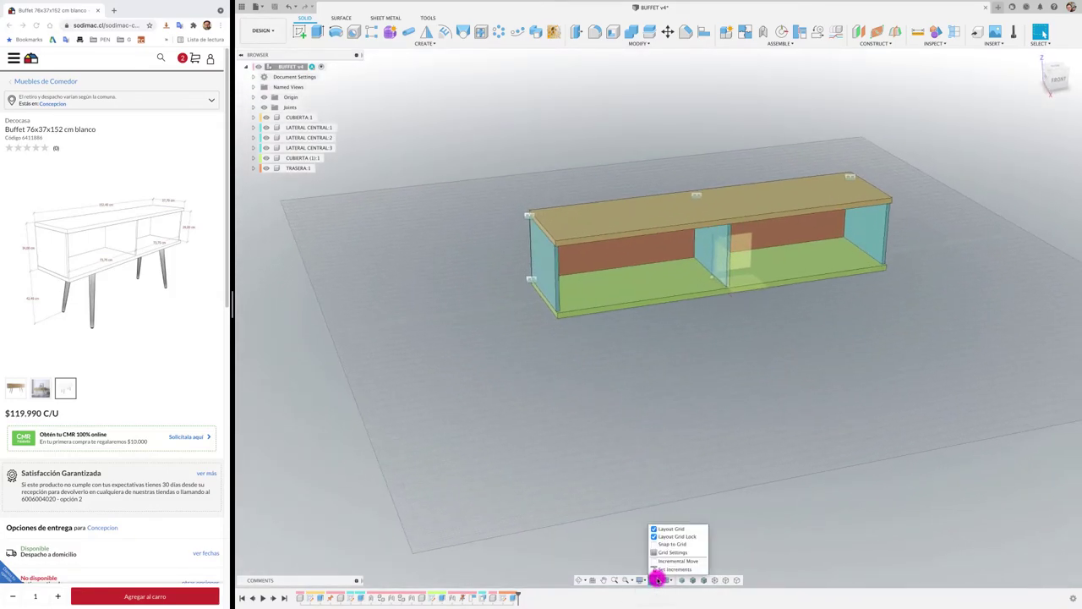
{"action": "left_click", "coordinate": [653, 529]}
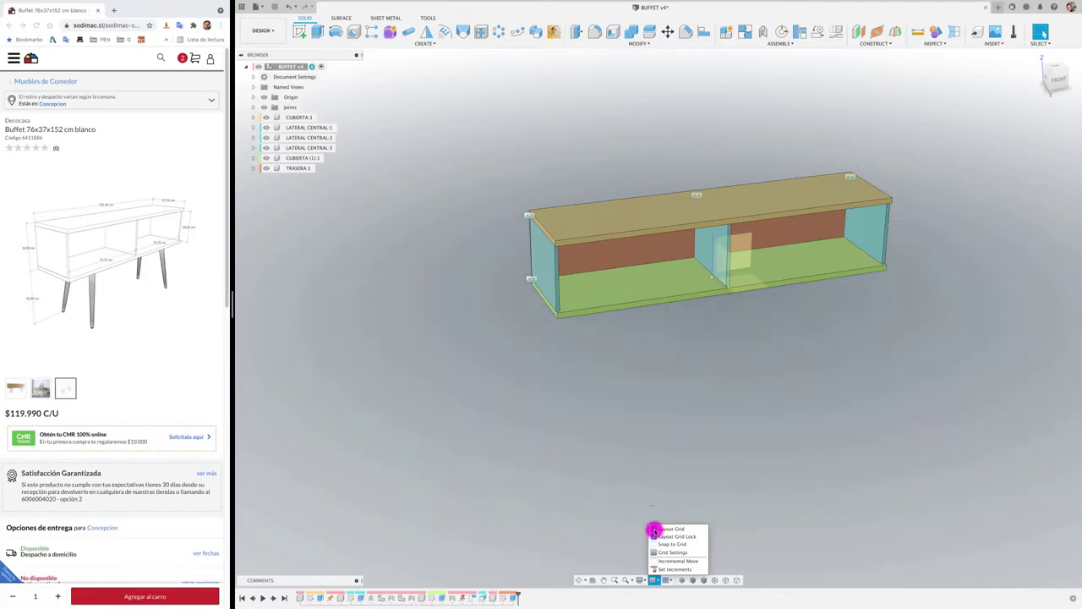
{"action": "left_click", "coordinate": [666, 455]}
{"action": "scroll", "coordinate": [666, 448], "scroll_direction": "down", "scroll_amount": 5, "text": "shift"}
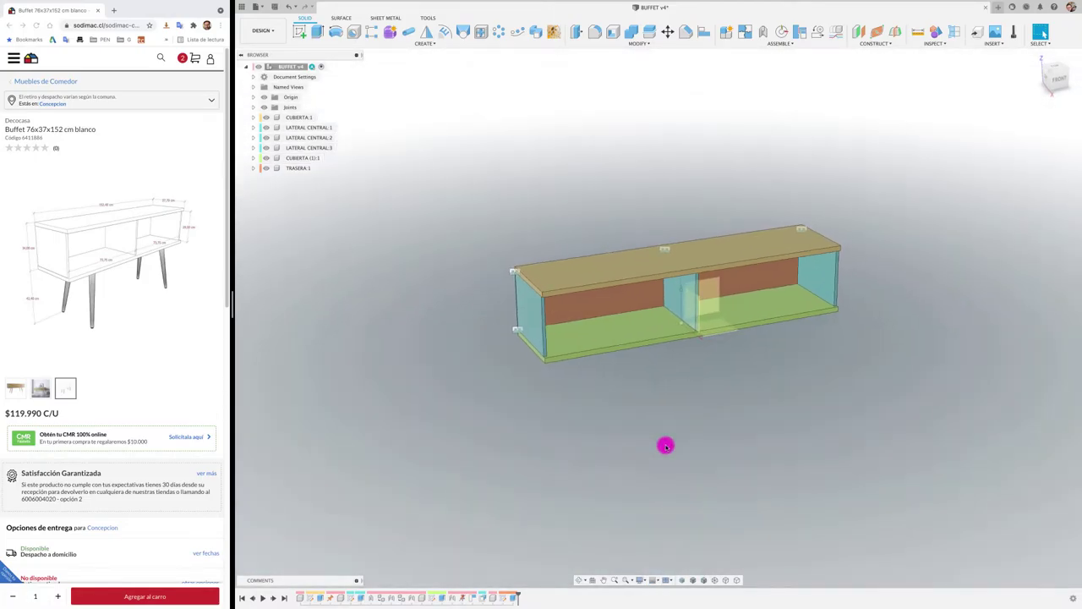
{"action": "scroll", "coordinate": [665, 446], "scroll_direction": "up", "scroll_amount": 2}
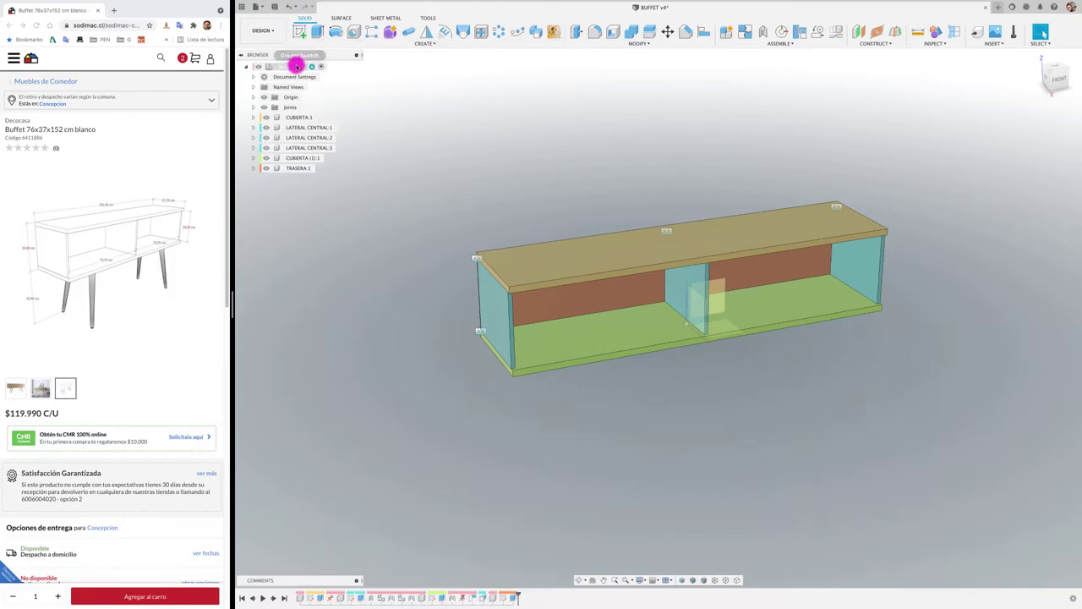
Start a sketch on the cabinet's bottom face and draw a 424 mm vertical from the lower-left corner.
{"action": "left_click", "coordinate": [304, 32]}
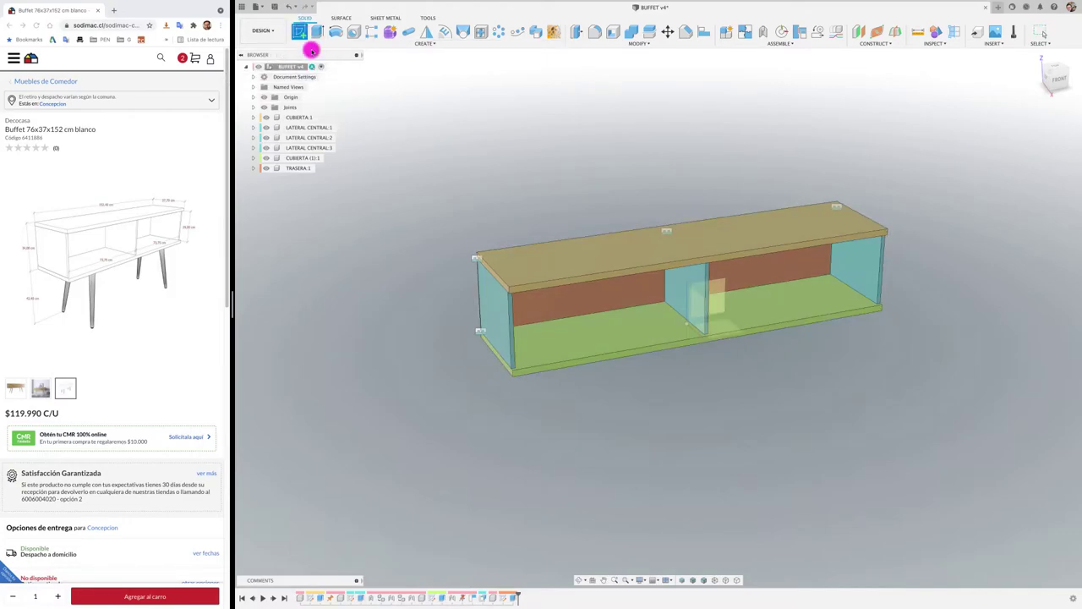
{"action": "left_click", "coordinate": [561, 366]}
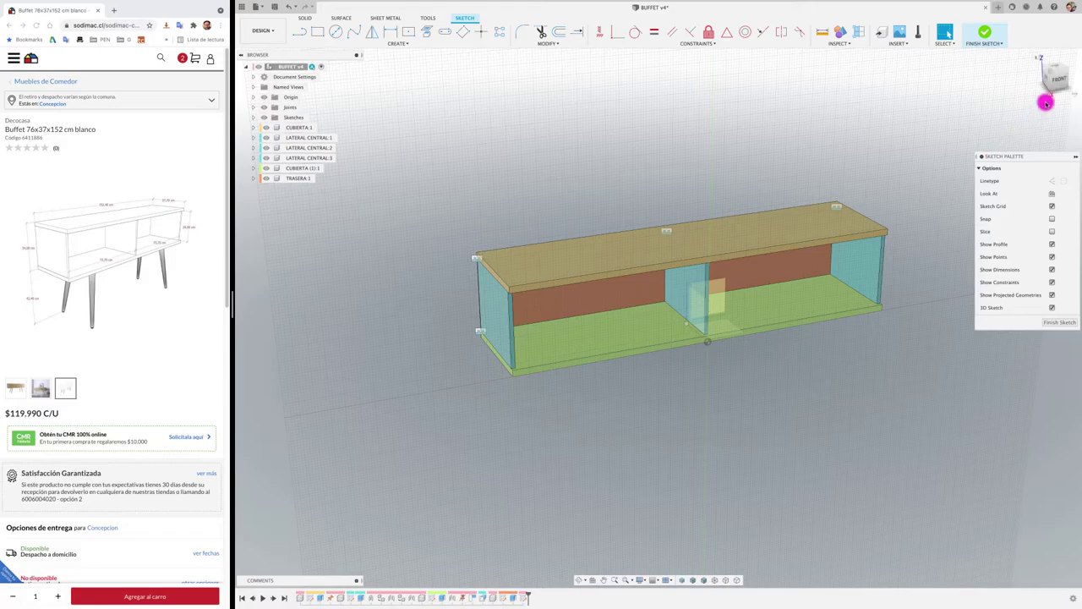
{"action": "left_click", "coordinate": [1063, 81]}
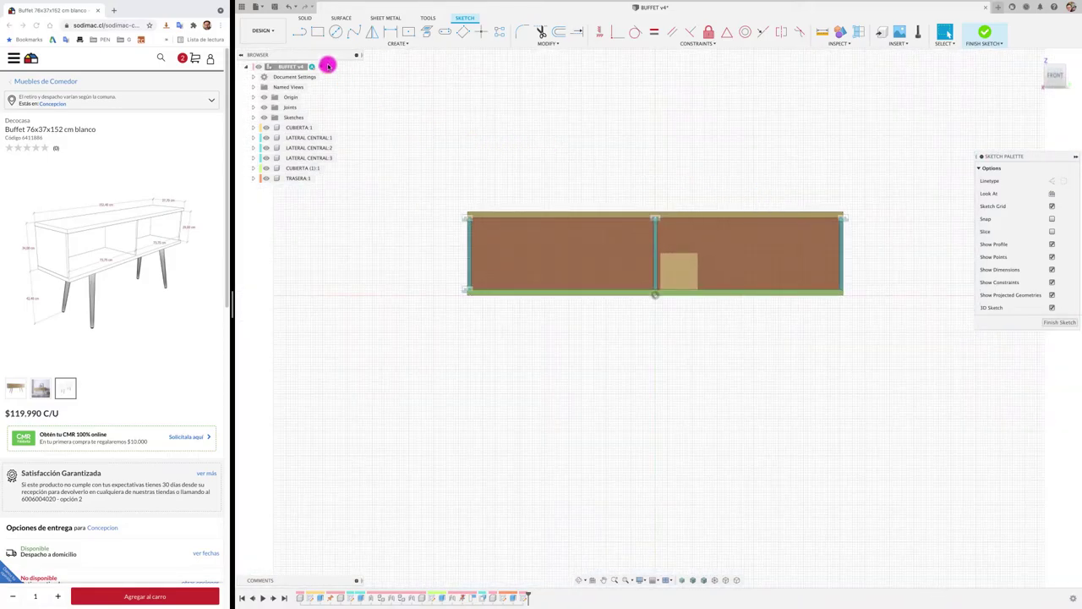
{"action": "left_click", "coordinate": [299, 31]}
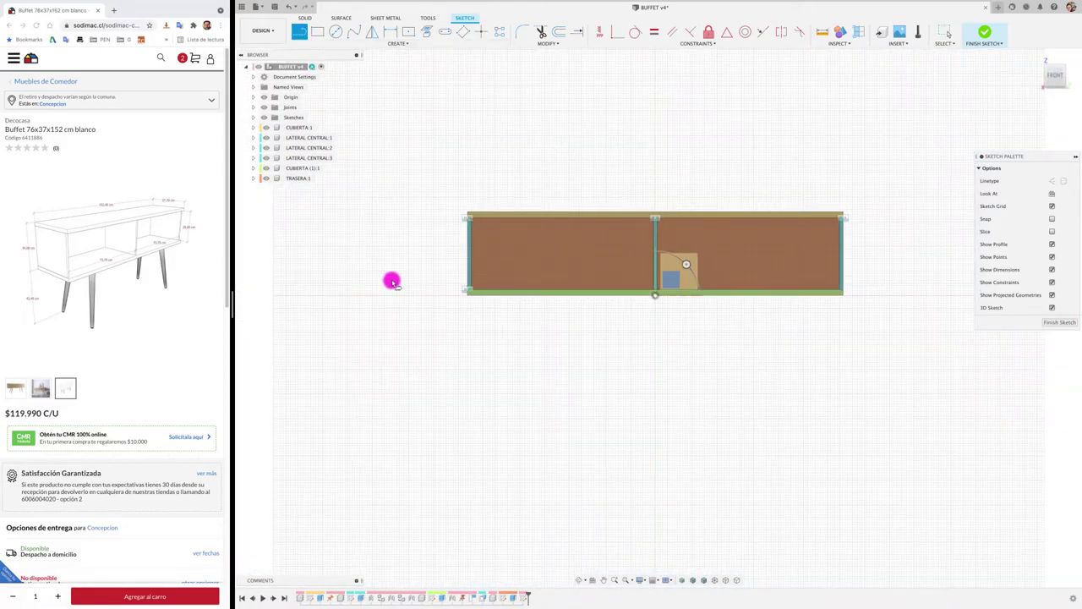
{"action": "left_click", "coordinate": [468, 295]}
{"action": "type", "text": "424"}
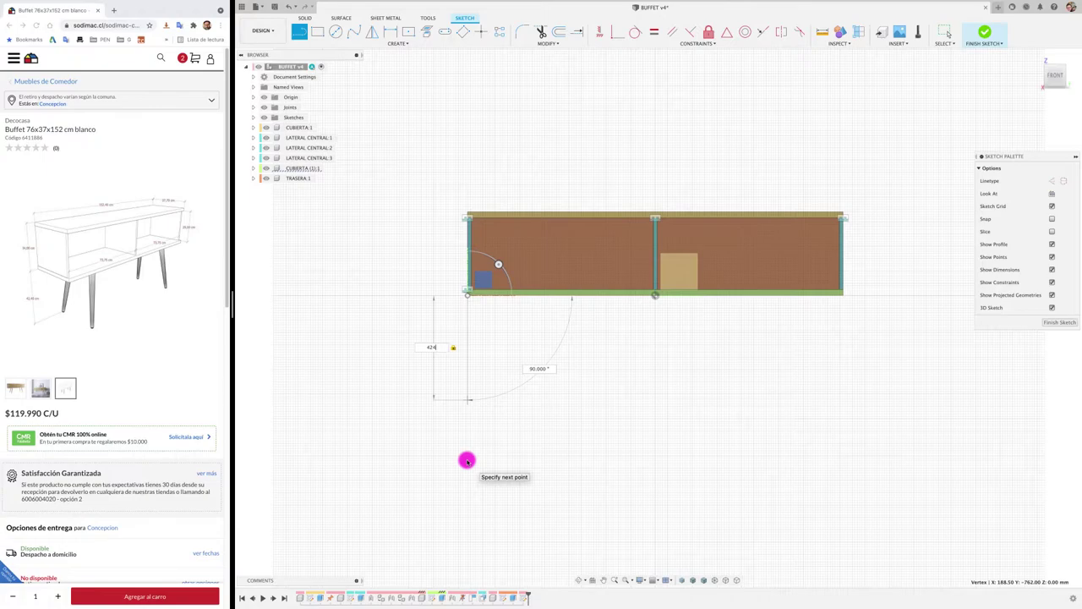
{"action": "key", "text": "Return"}
{"action": "key", "text": "Escape"}
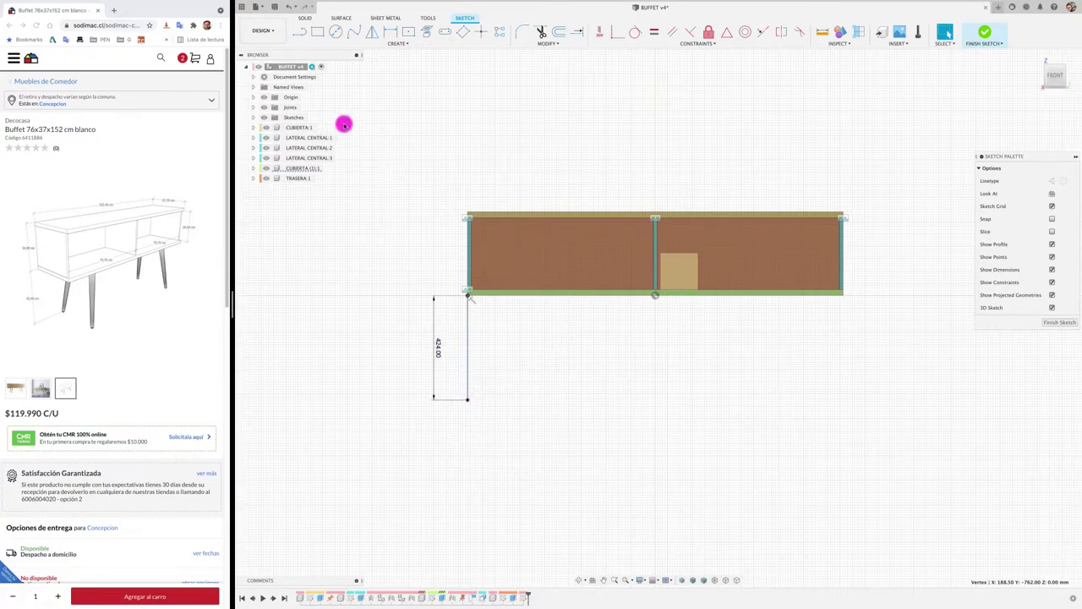
Draw a horizontal baseline under the buffet and a vertical centre line down to it.
{"action": "left_click", "coordinate": [299, 31]}
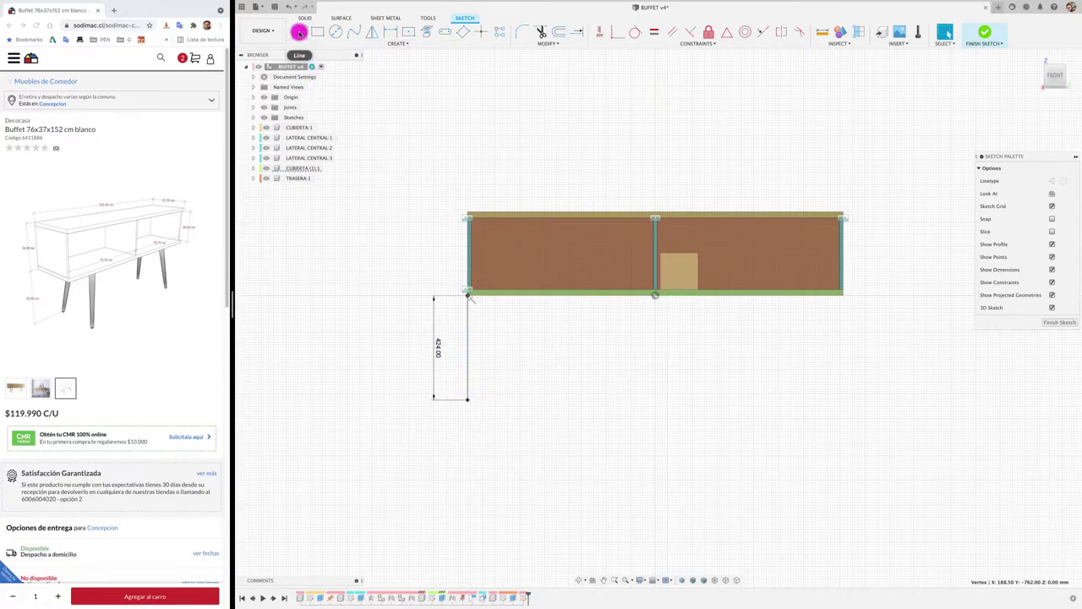
{"action": "left_click", "coordinate": [467, 399]}
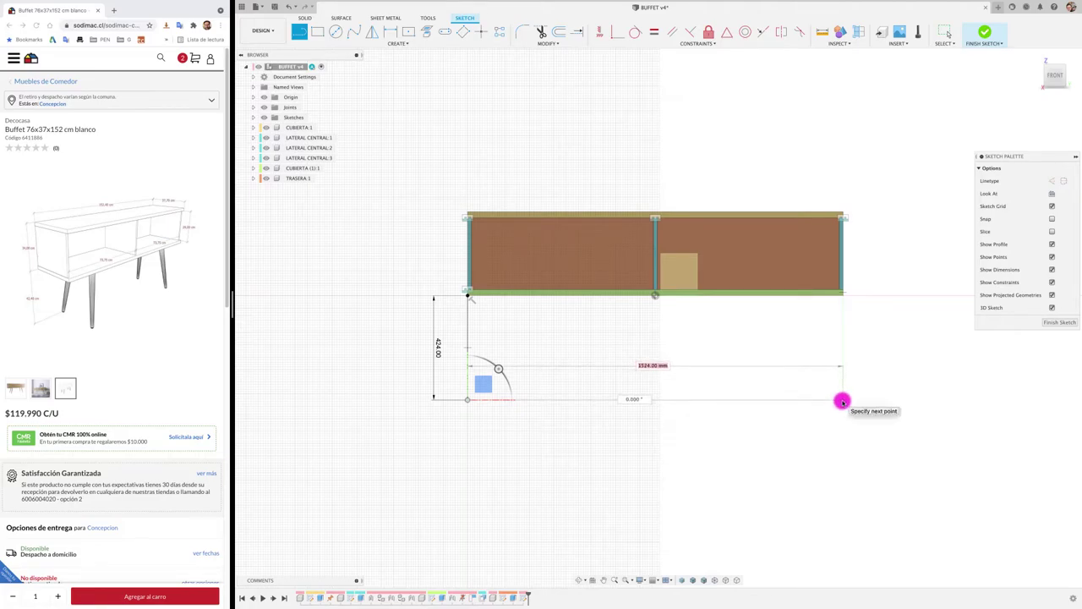
{"action": "left_click", "coordinate": [843, 400]}
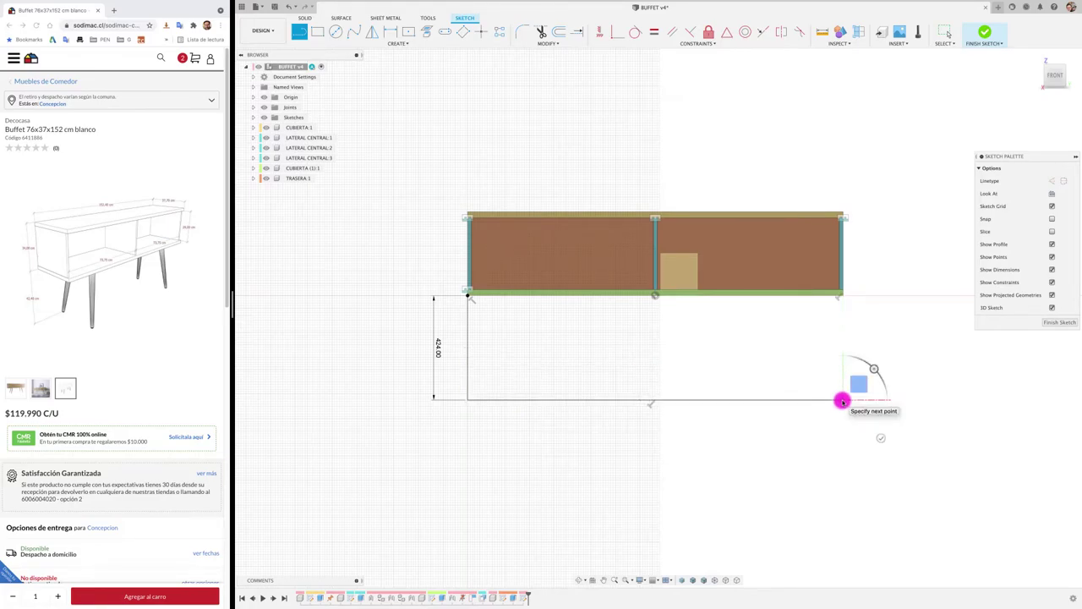
{"action": "key", "text": "Escape"}
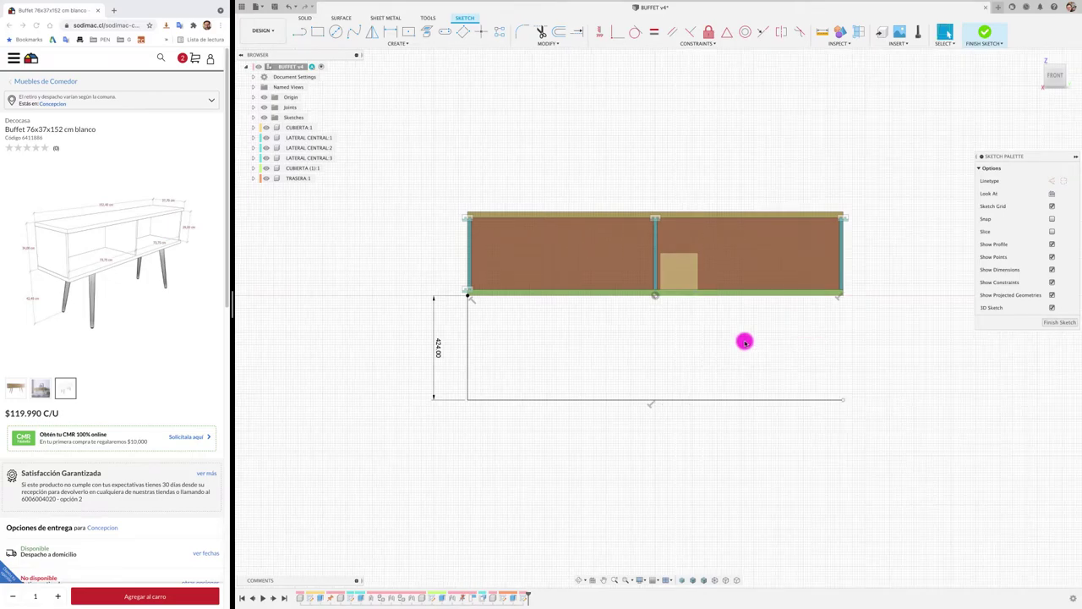
{"action": "key", "text": "l"}
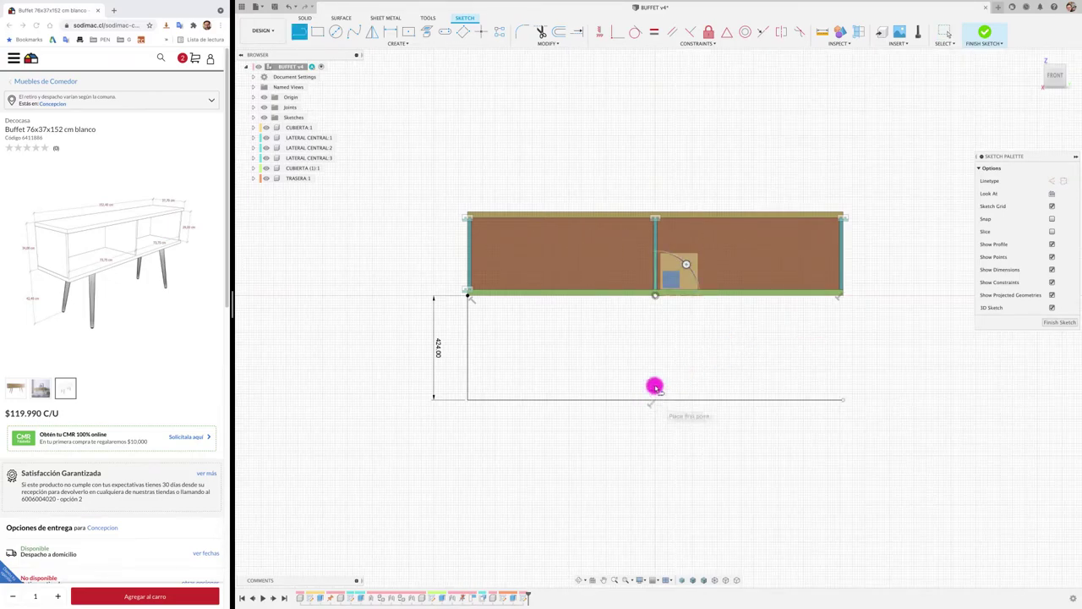
{"action": "scroll", "coordinate": [653, 338], "scroll_direction": "up", "scroll_amount": 2}
{"action": "scroll", "coordinate": [653, 291], "scroll_direction": "up", "scroll_amount": 4}
{"action": "left_click", "coordinate": [651, 269]}
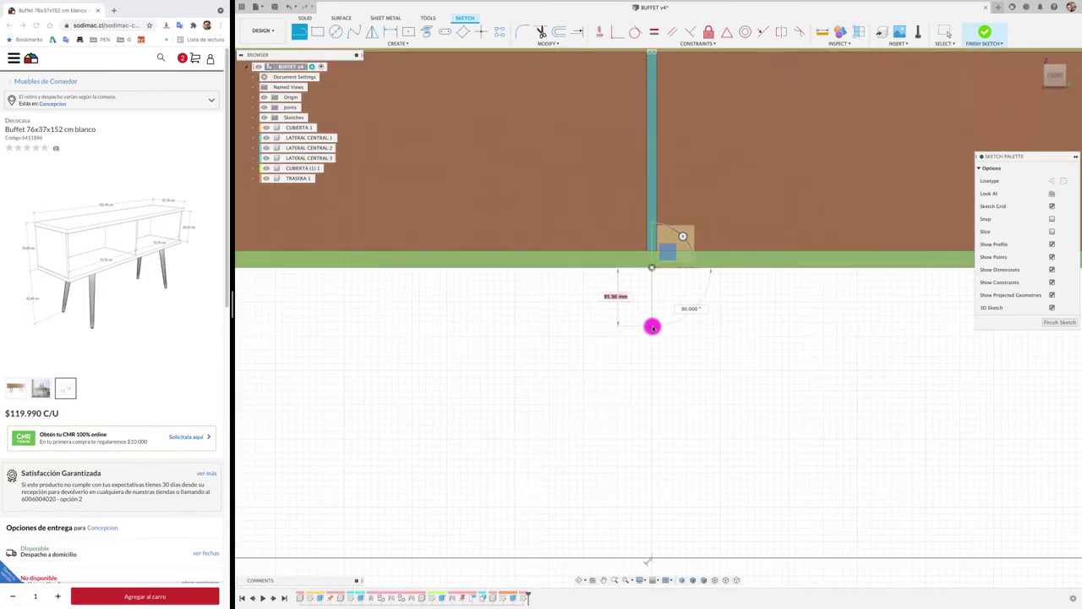
{"action": "scroll", "coordinate": [650, 324], "scroll_direction": "down", "scroll_amount": 3}
{"action": "left_click", "coordinate": [652, 508]}
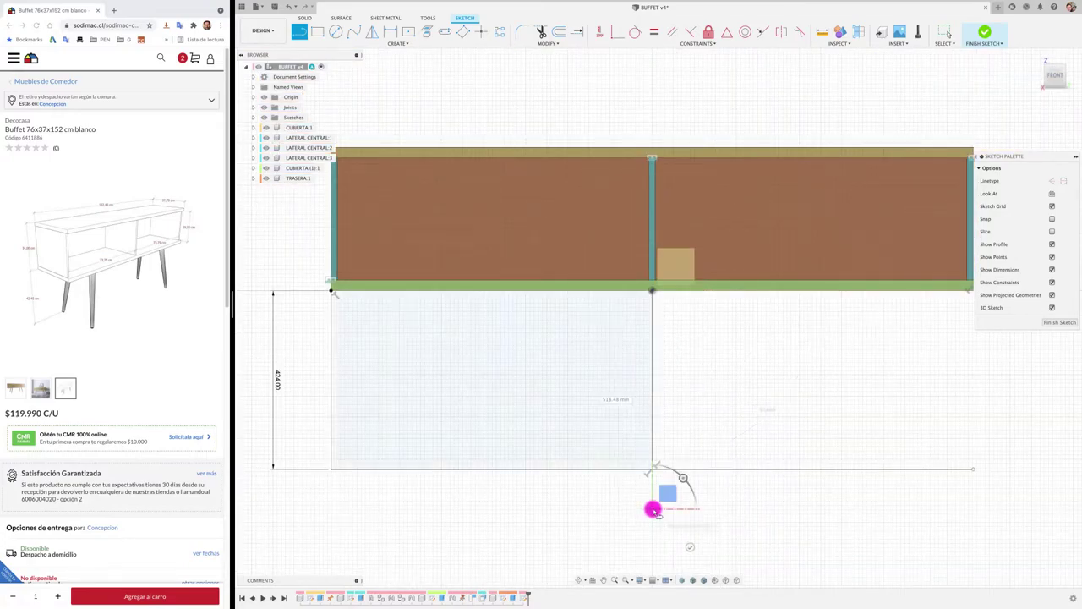
{"action": "key", "text": "Escape"}
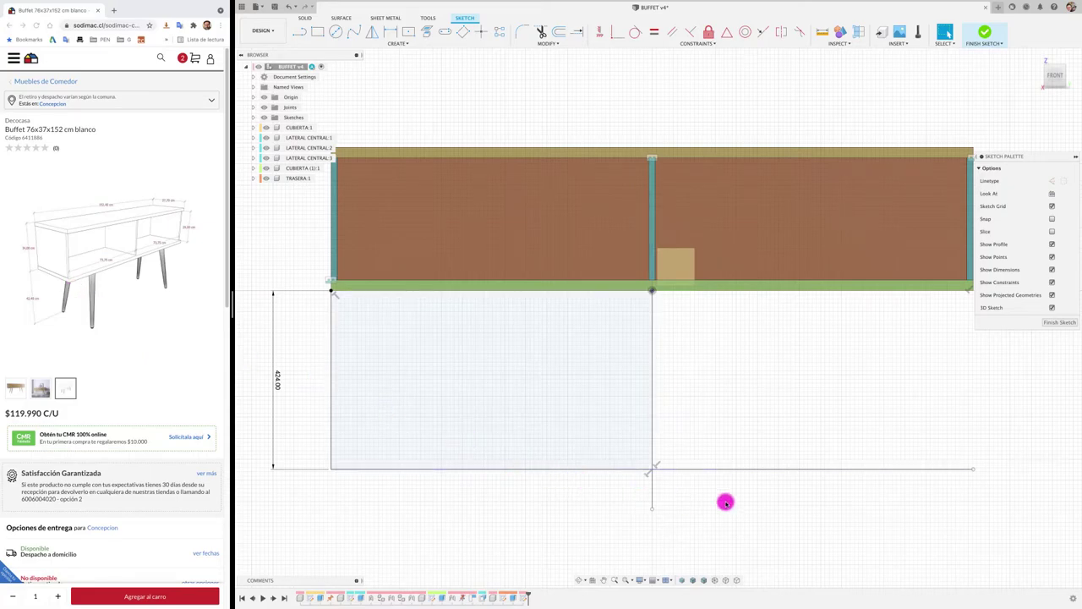
Convert the guide lines, including the 424 mm vertical, to construction linetype.
{"action": "left_click_drag", "start_coordinate": [727, 499], "coordinate": [505, 401]}
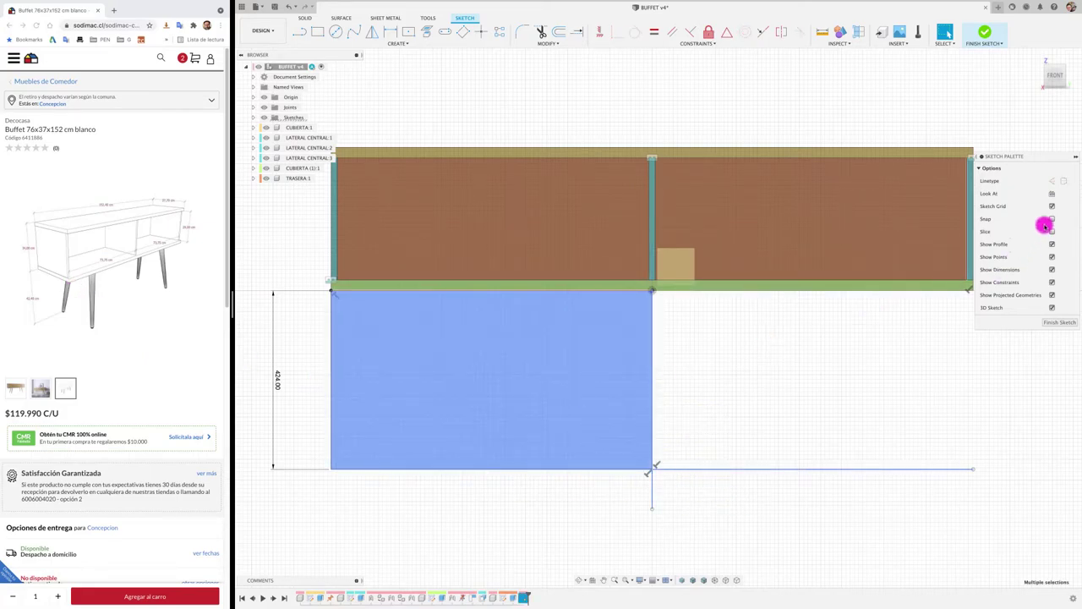
{"action": "left_click", "coordinate": [1051, 183]}
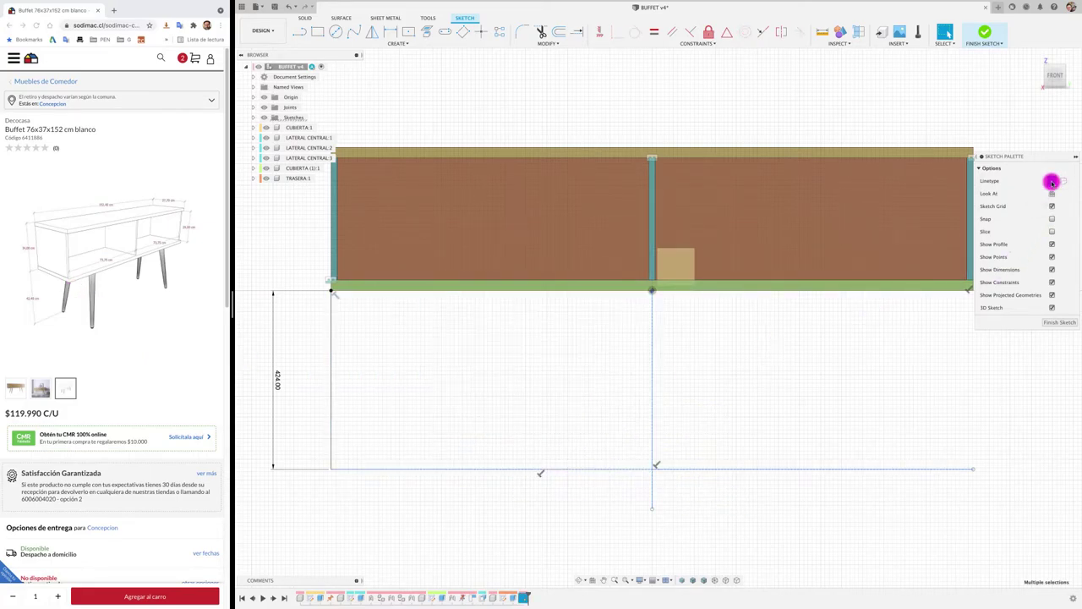
{"action": "left_click_drag", "start_coordinate": [405, 423], "coordinate": [321, 364]}
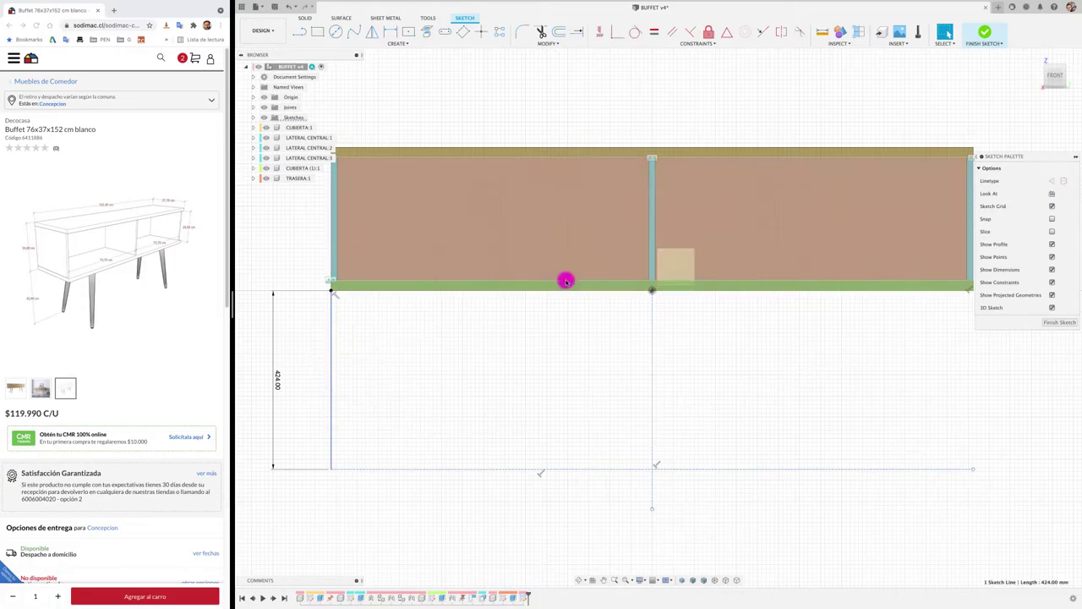
{"action": "left_click", "coordinate": [1051, 181]}
{"action": "left_click", "coordinate": [776, 376]}
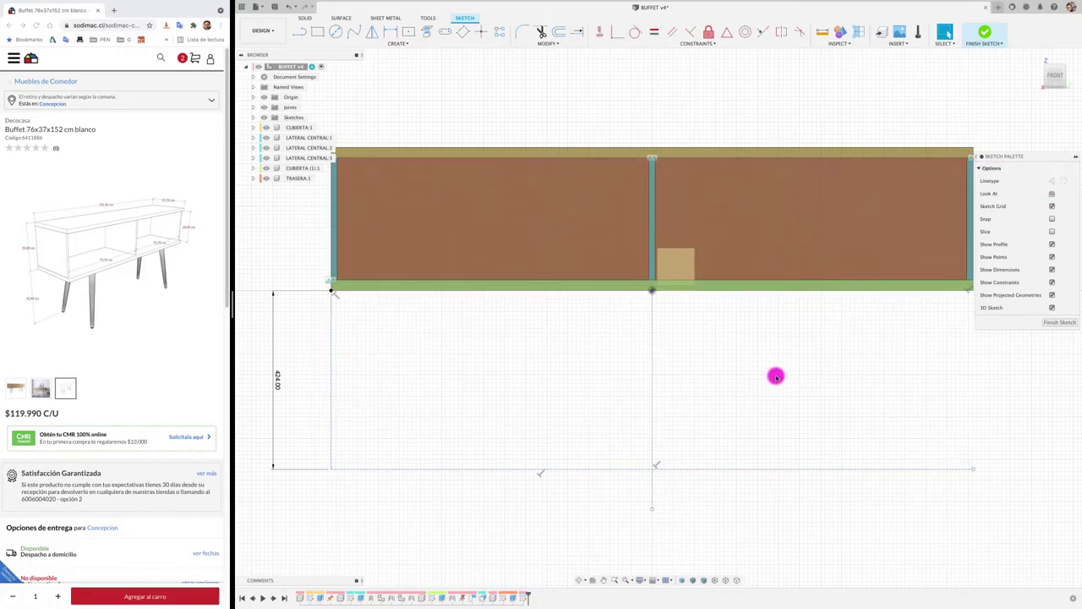
View the wooden buffet photo on the Sodimac page as a reference, then return to Fusion's front view.
{"action": "key", "text": "shift+F5"}
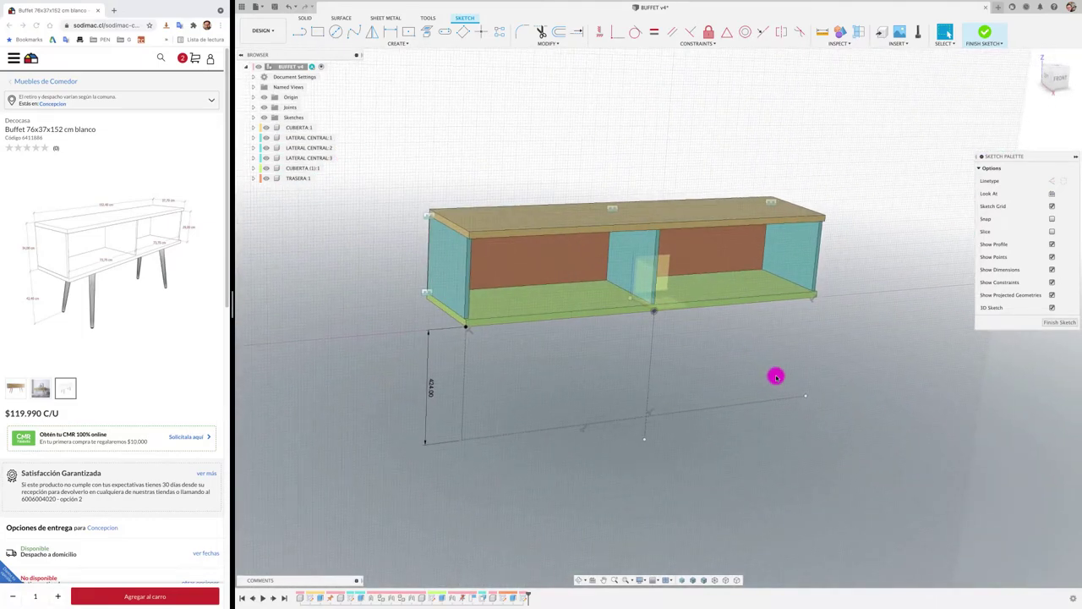
{"action": "left_click", "coordinate": [16, 385]}
{"action": "left_click", "coordinate": [19, 388]}
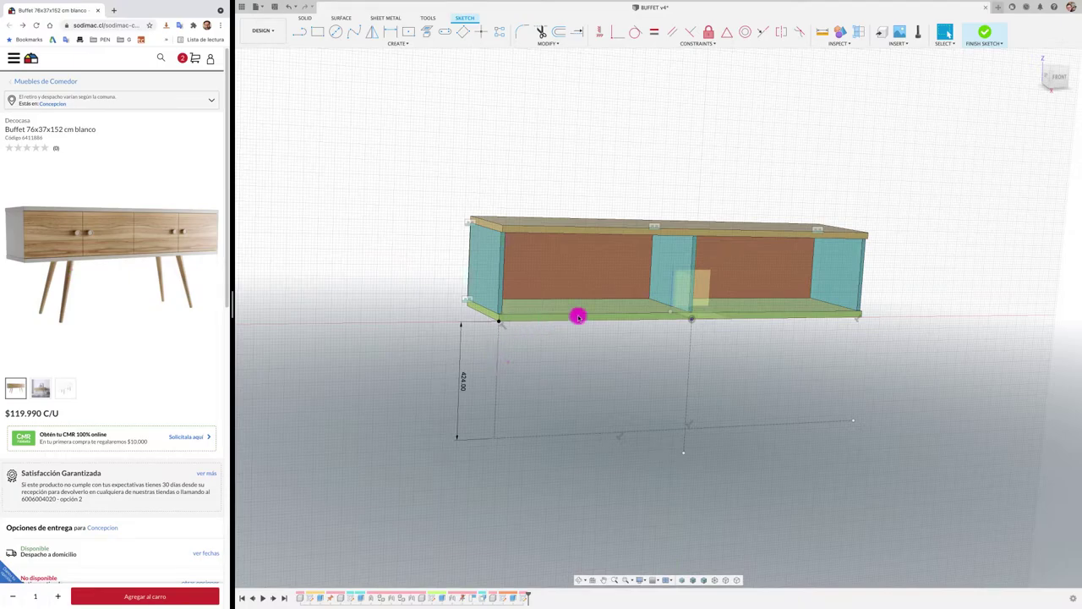
{"action": "left_click", "coordinate": [1055, 82]}
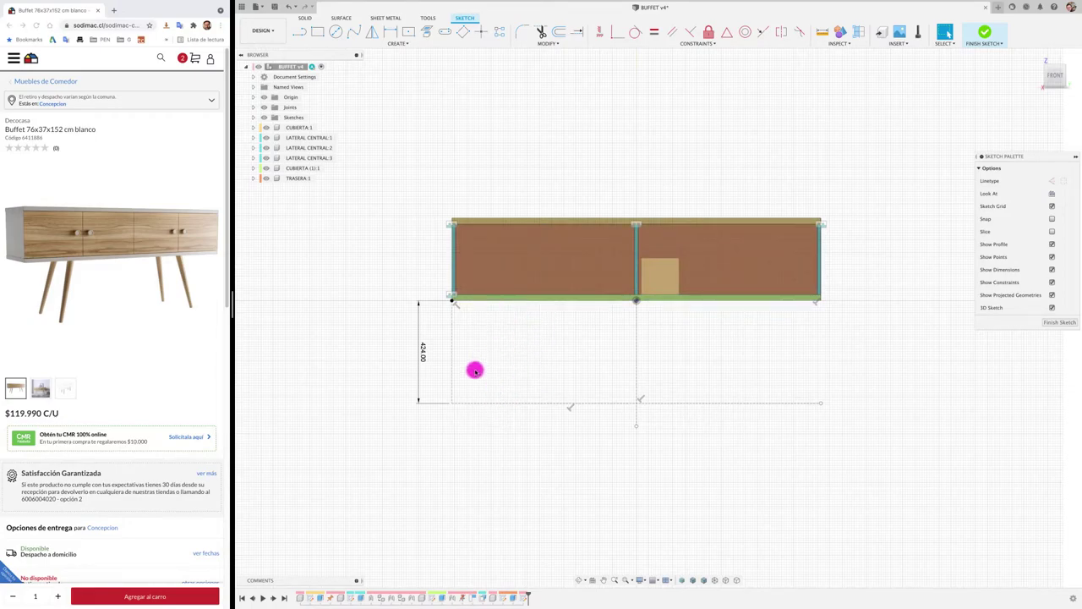
Draw a slanted leg line from the baseline up to the buffet's bottom edge.
{"action": "left_click", "coordinate": [298, 31]}
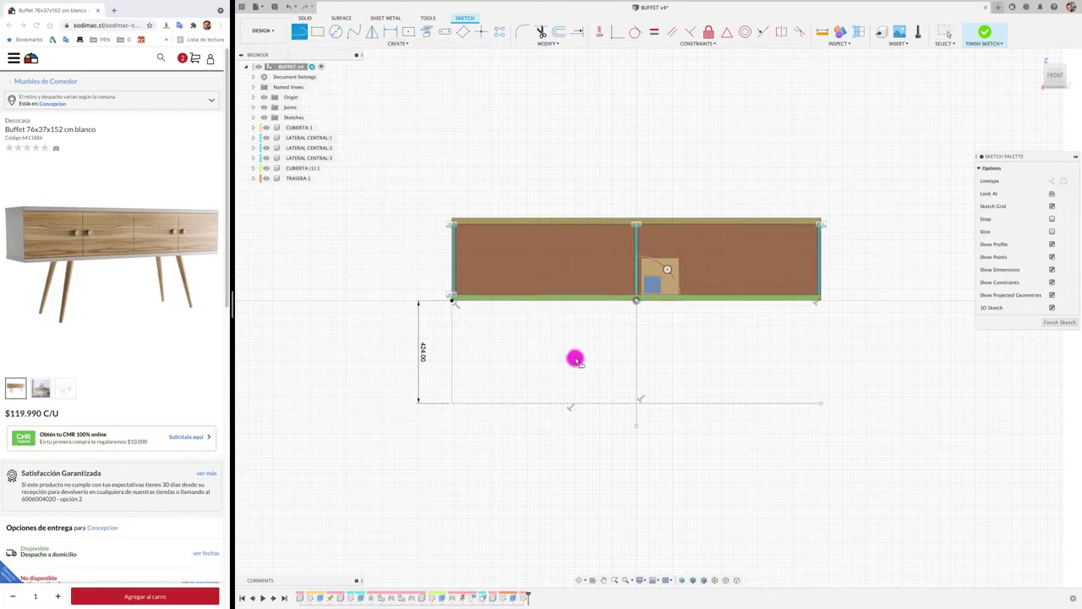
{"action": "left_click", "coordinate": [494, 404]}
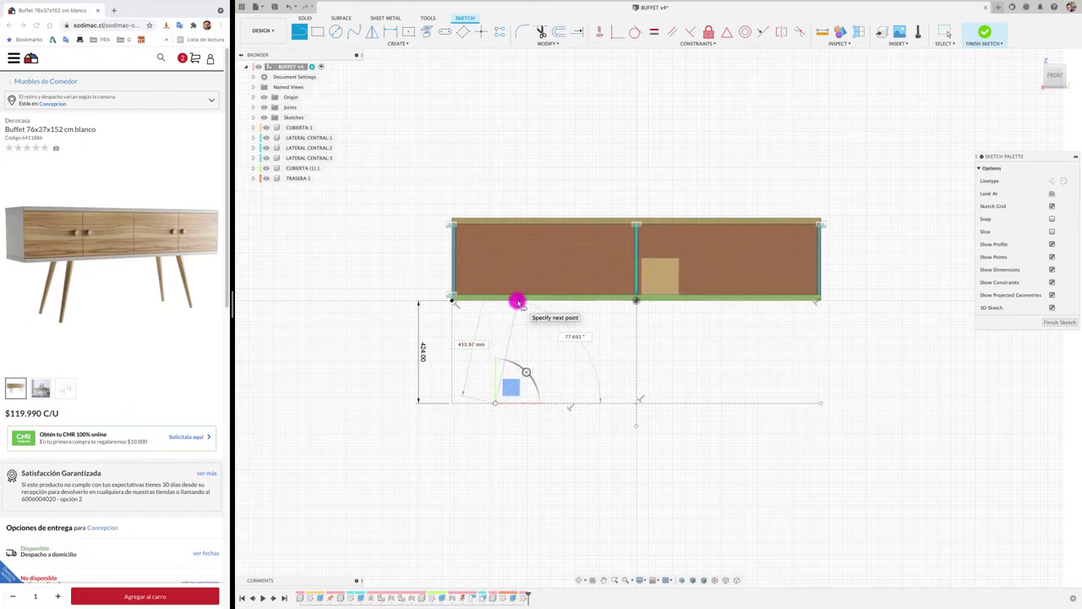
{"action": "double_click", "coordinate": [517, 302]}
{"action": "key", "text": "Escape"}
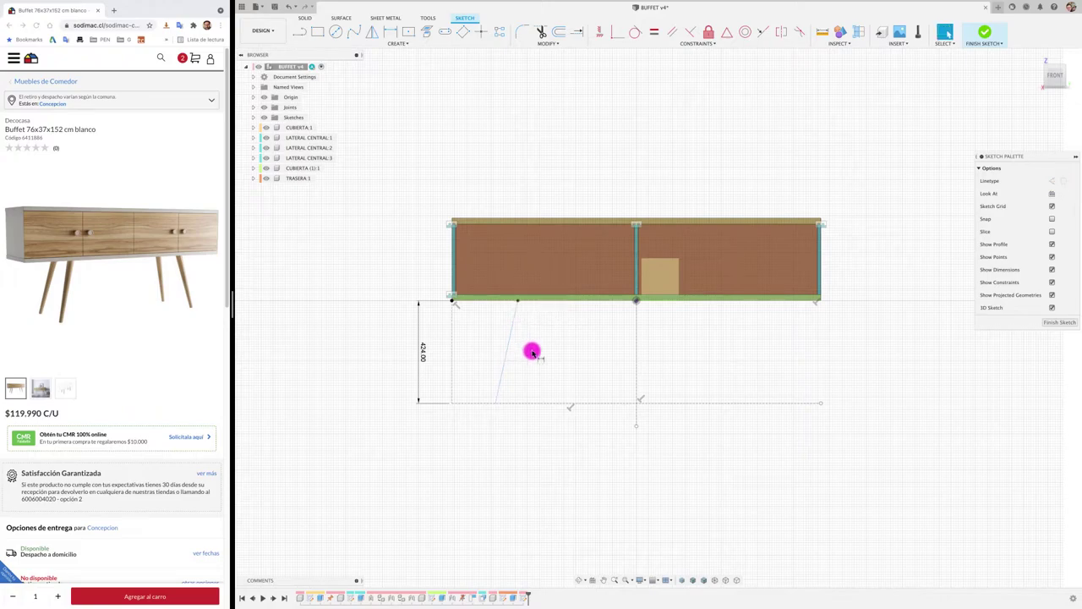
Dimension the angle between the leg line and the bottom edge as 100°.
{"action": "key", "text": "d"}
{"action": "left_click", "coordinate": [513, 330]}
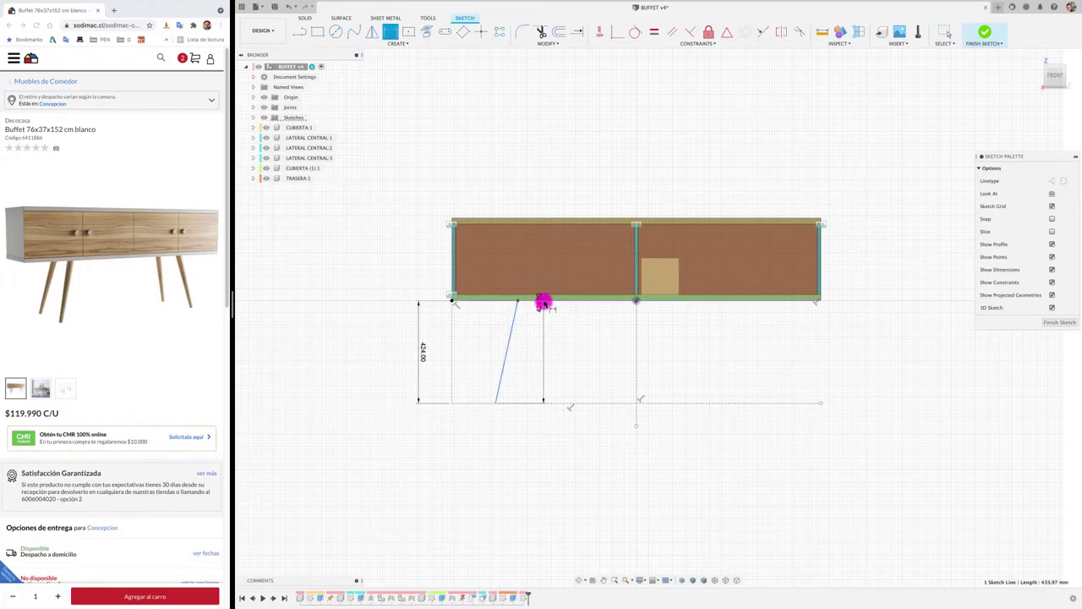
{"action": "left_click", "coordinate": [546, 301]}
{"action": "left_click", "coordinate": [554, 329]}
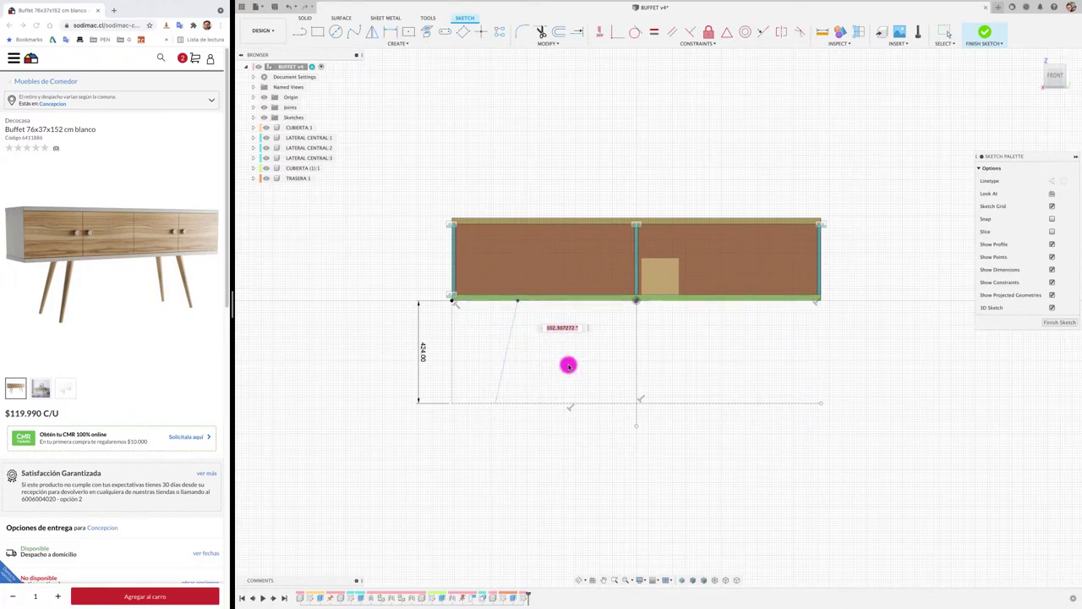
{"action": "type", "text": "100"}
{"action": "key", "text": "Return"}
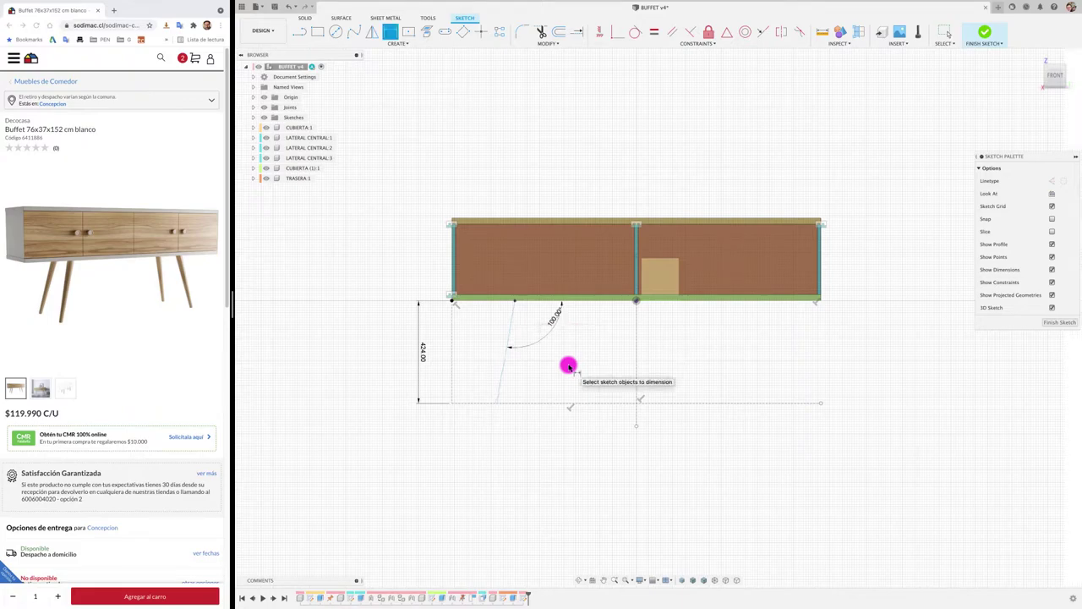
{"action": "key", "text": "Escape"}
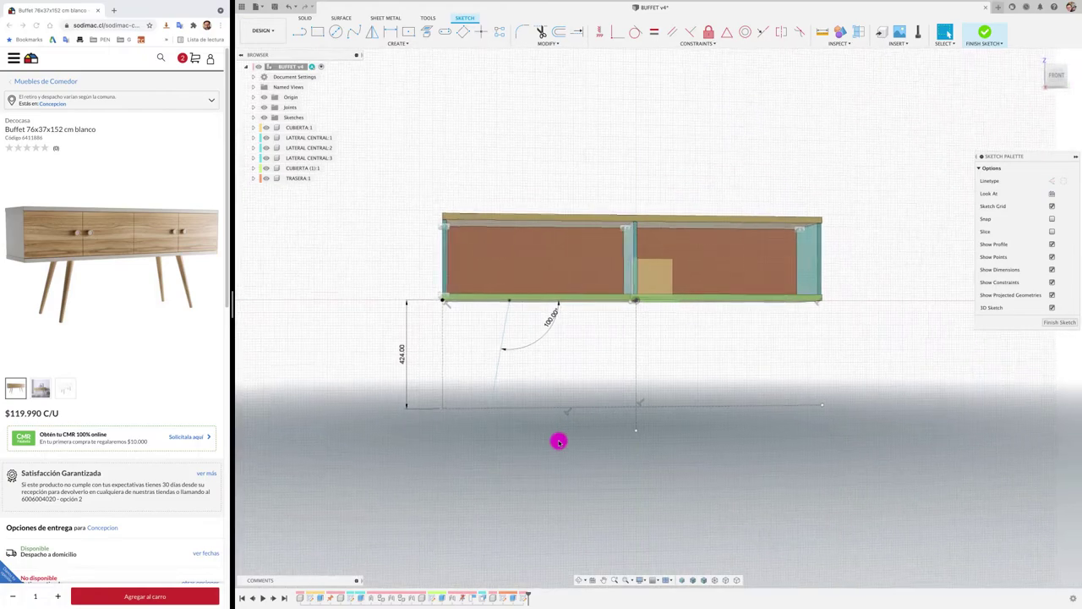
Finish the sketch, reopen it from the timeline, and finish it again.
{"action": "middle_click_drag", "start_coordinate": [558, 441], "coordinate": [558, 442], "text": "shift"}
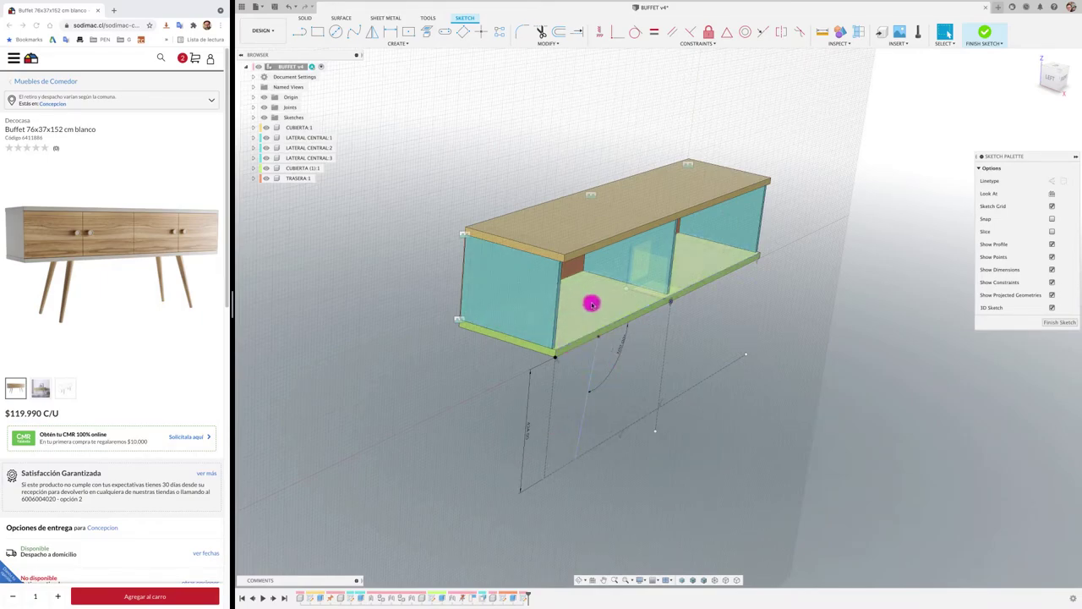
{"action": "middle_click_drag", "start_coordinate": [589, 302], "coordinate": [600, 428], "text": "shift"}
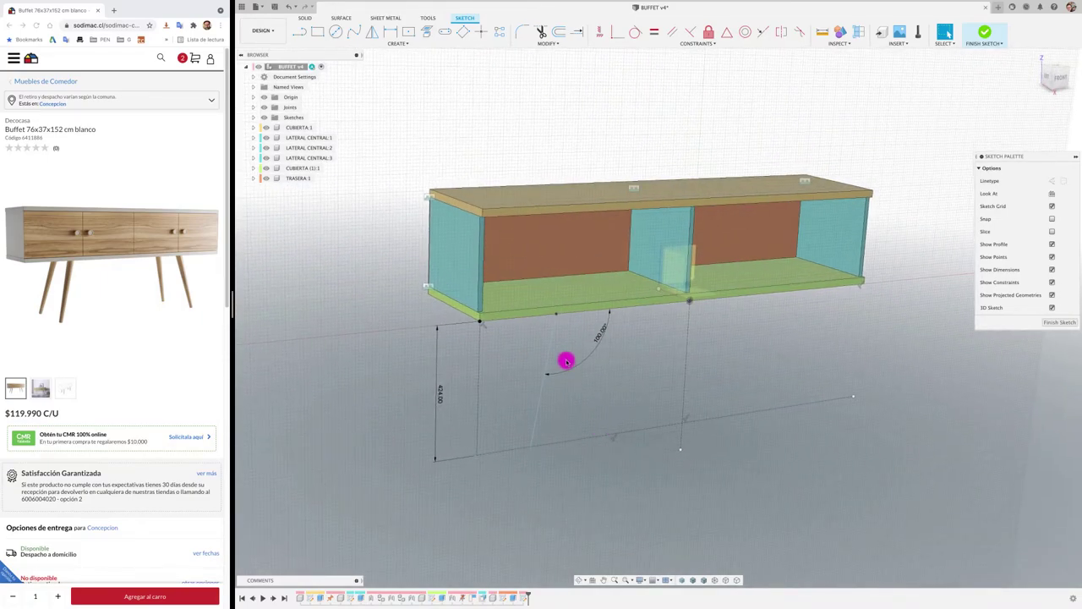
{"action": "left_click", "coordinate": [982, 31]}
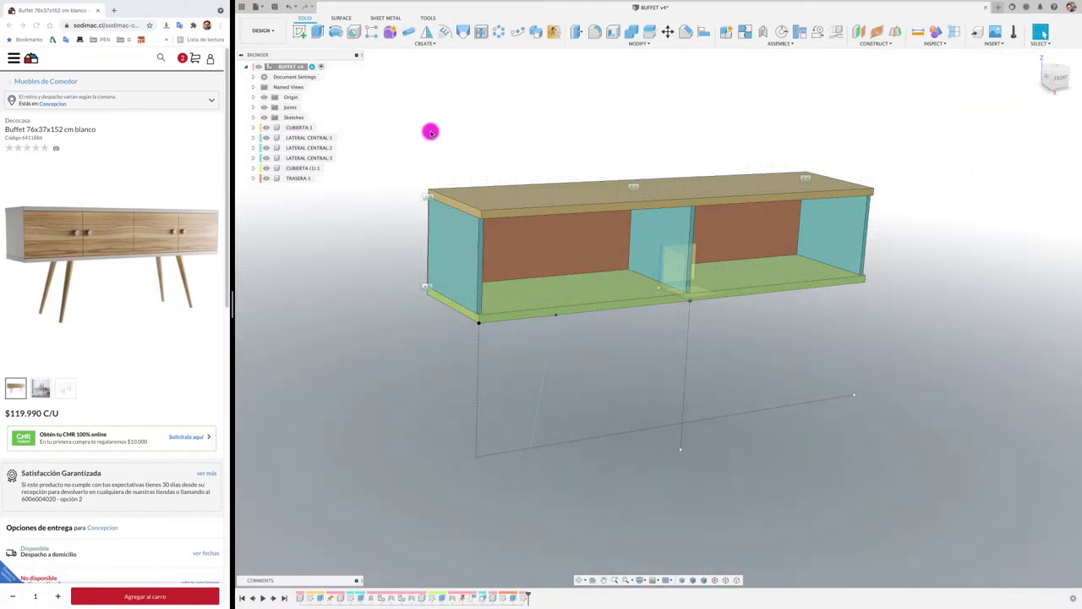
{"action": "left_click", "coordinate": [543, 378]}
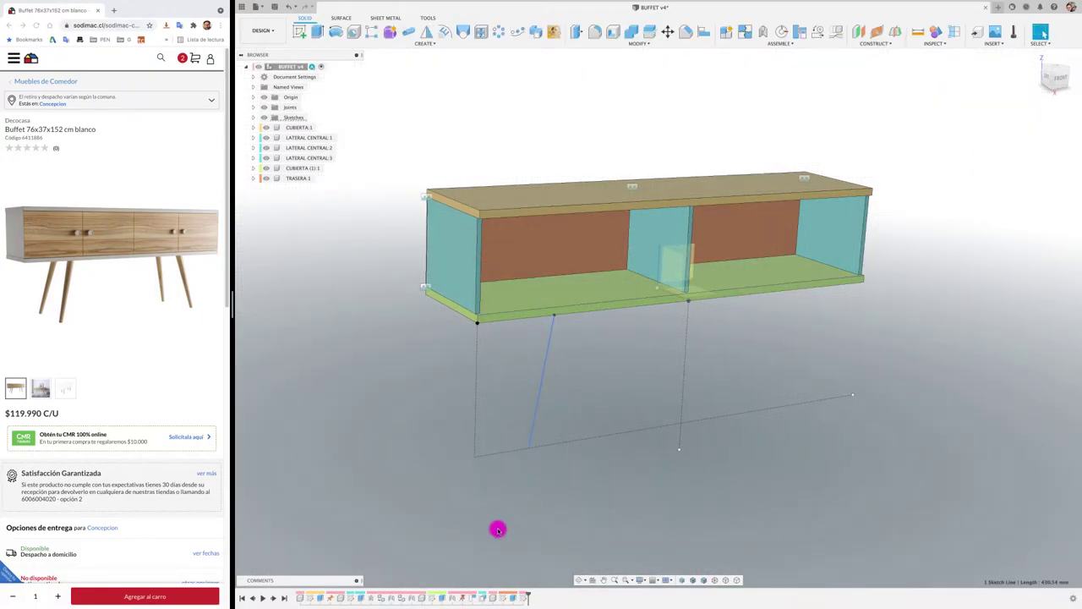
{"action": "left_click", "coordinate": [522, 598]}
{"action": "right_click", "coordinate": [520, 598]}
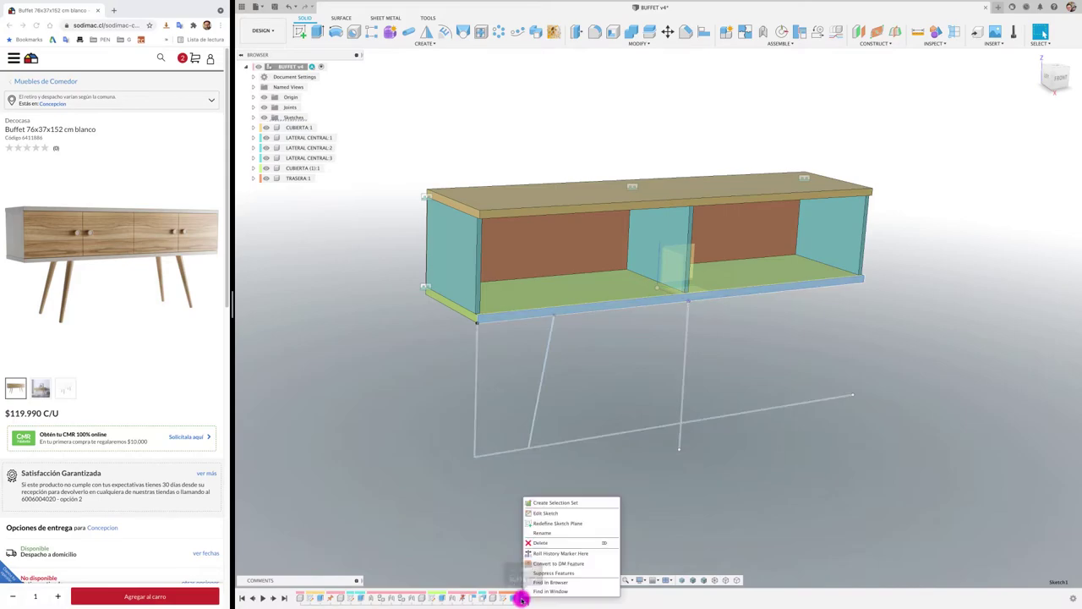
{"action": "left_click", "coordinate": [544, 513]}
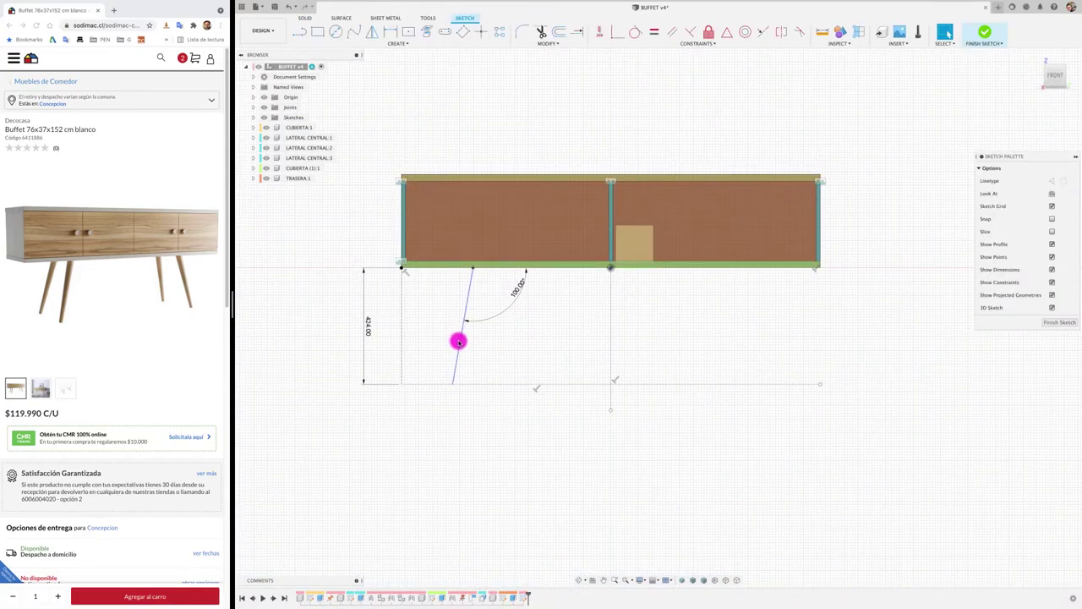
{"action": "left_click", "coordinate": [458, 341]}
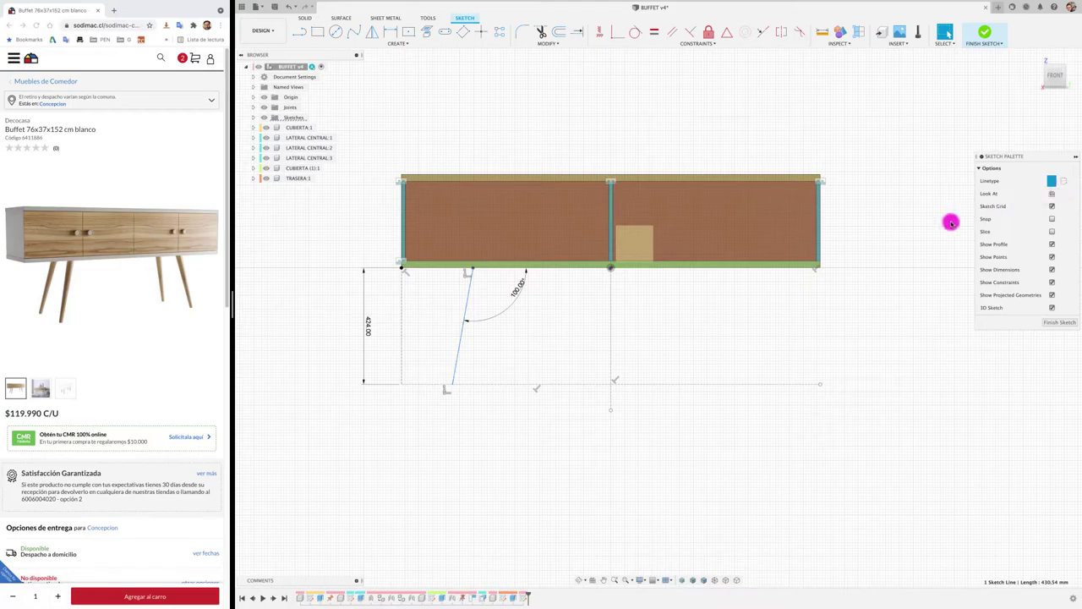
{"action": "left_click", "coordinate": [984, 34]}
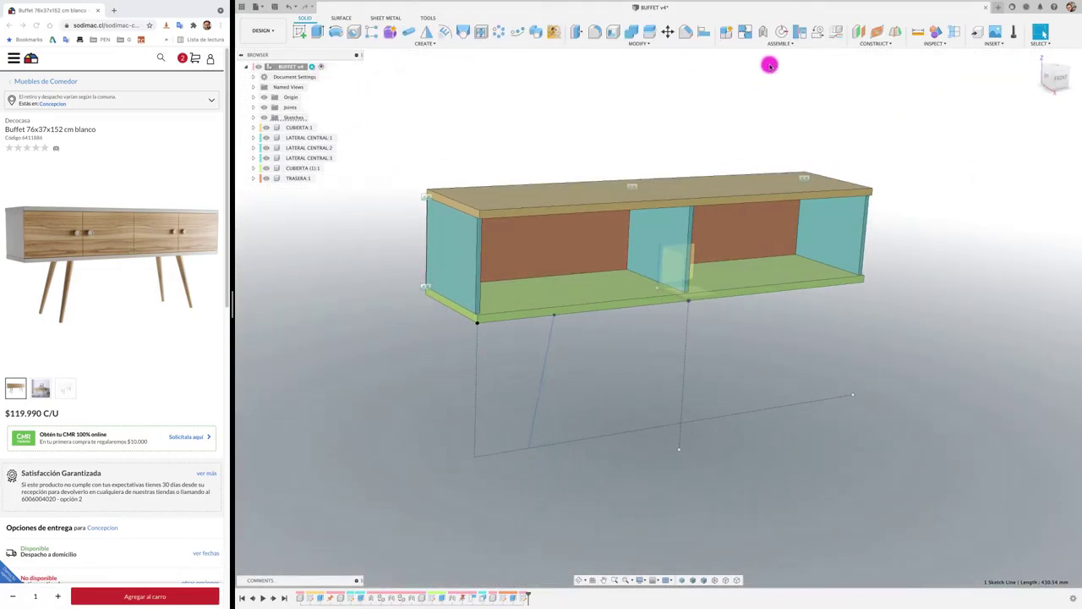
Create a new component named PATA in the BUFFET design and view it from the front.
{"action": "left_click", "coordinate": [723, 33]}
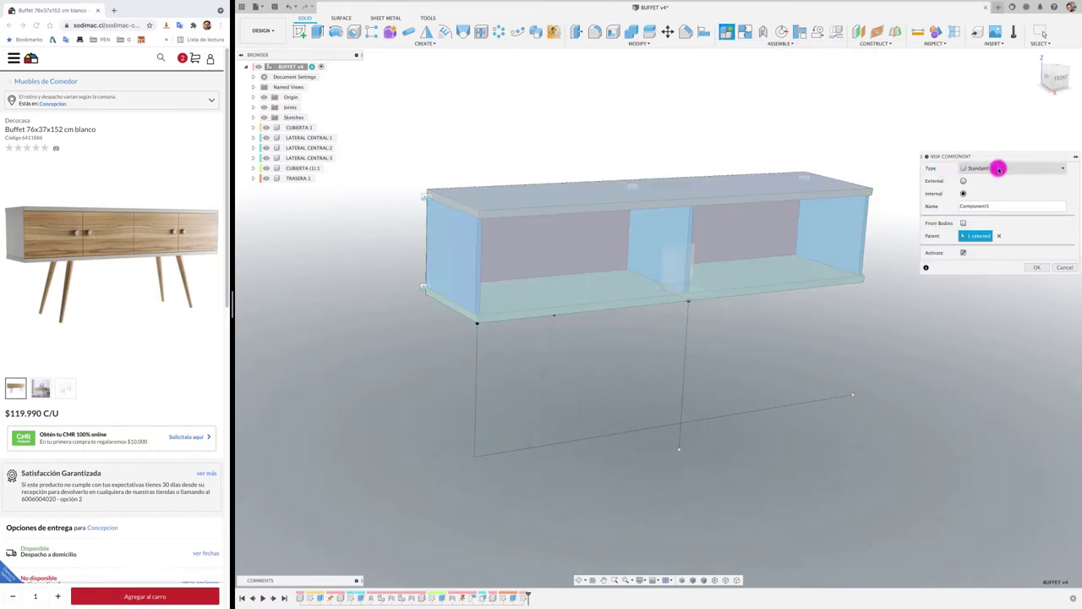
{"action": "left_click", "coordinate": [1004, 209]}
{"action": "type", "text": "PATA"}
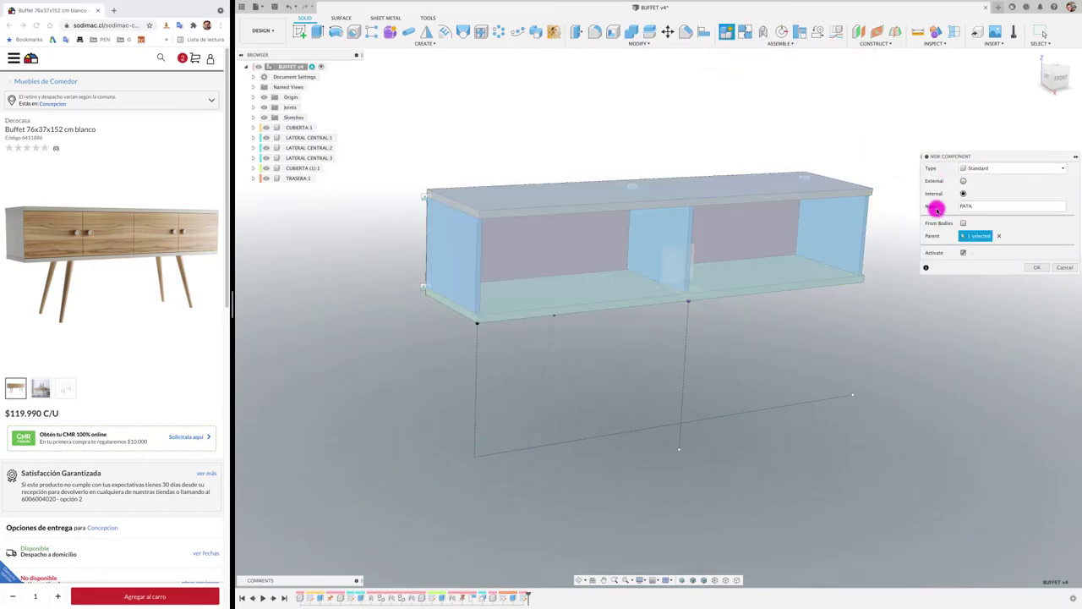
{"action": "left_click", "coordinate": [1036, 270]}
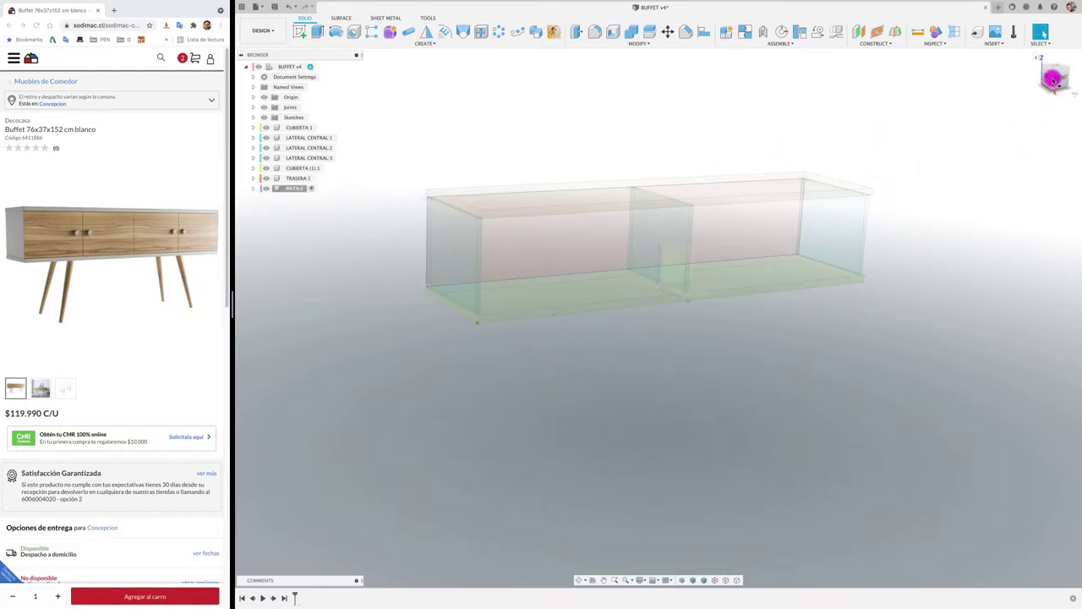
{"action": "left_click", "coordinate": [1060, 81]}
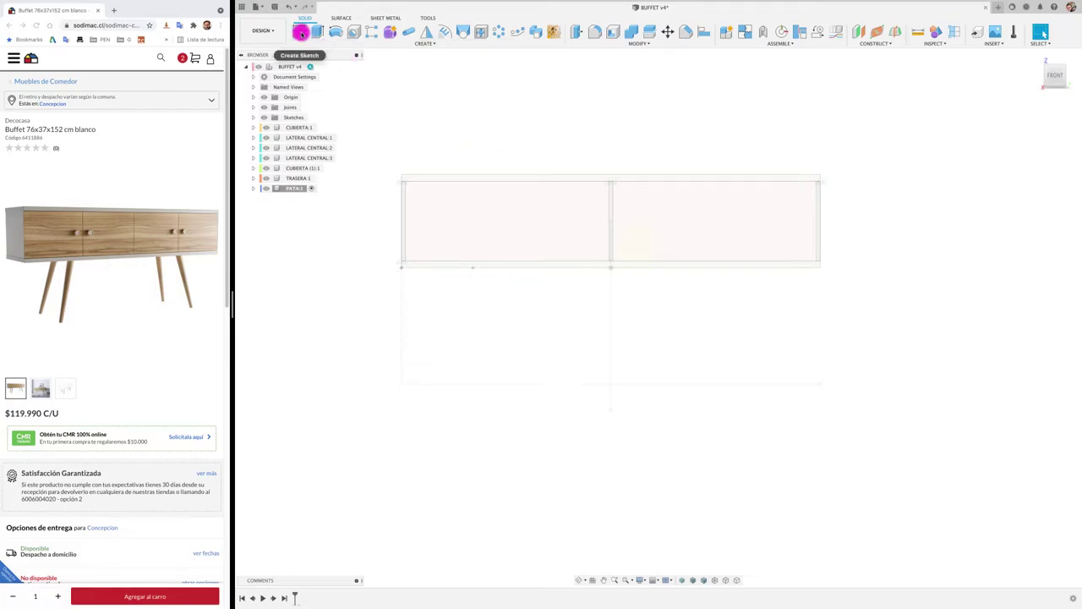
Sketch on the front plane, project the slanted leg line into it, and finish the sketch.
{"action": "left_click", "coordinate": [300, 32]}
{"action": "left_click", "coordinate": [488, 261]}
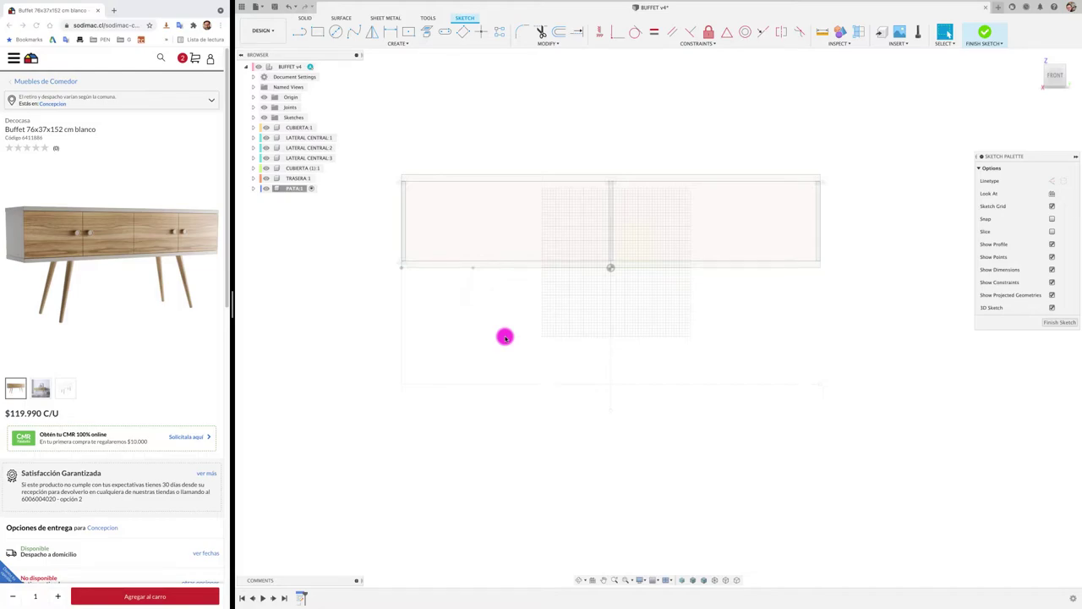
{"action": "key", "text": "p"}
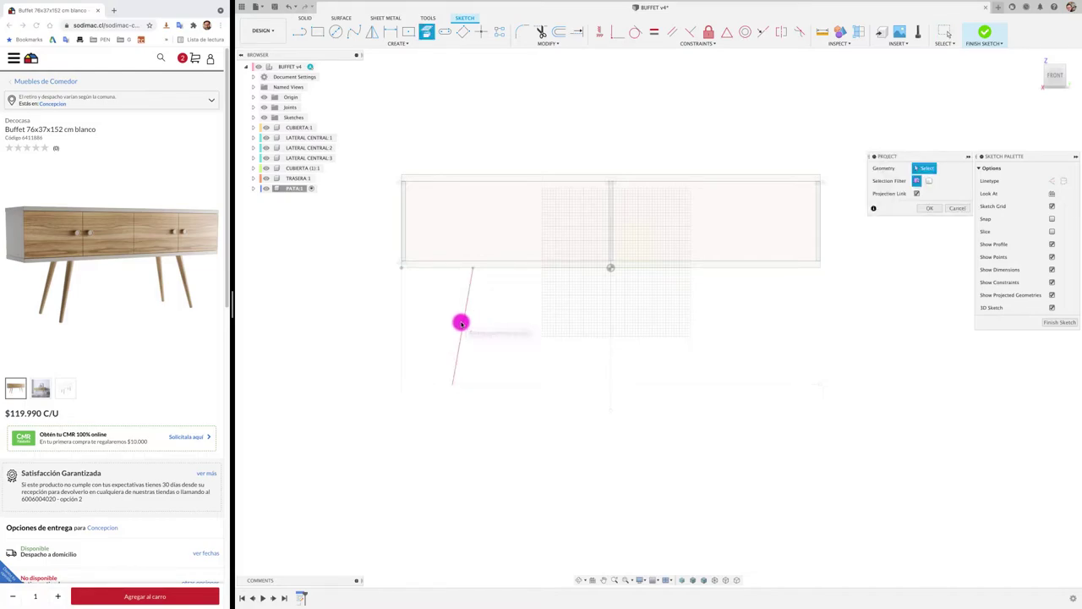
{"action": "left_click", "coordinate": [461, 322]}
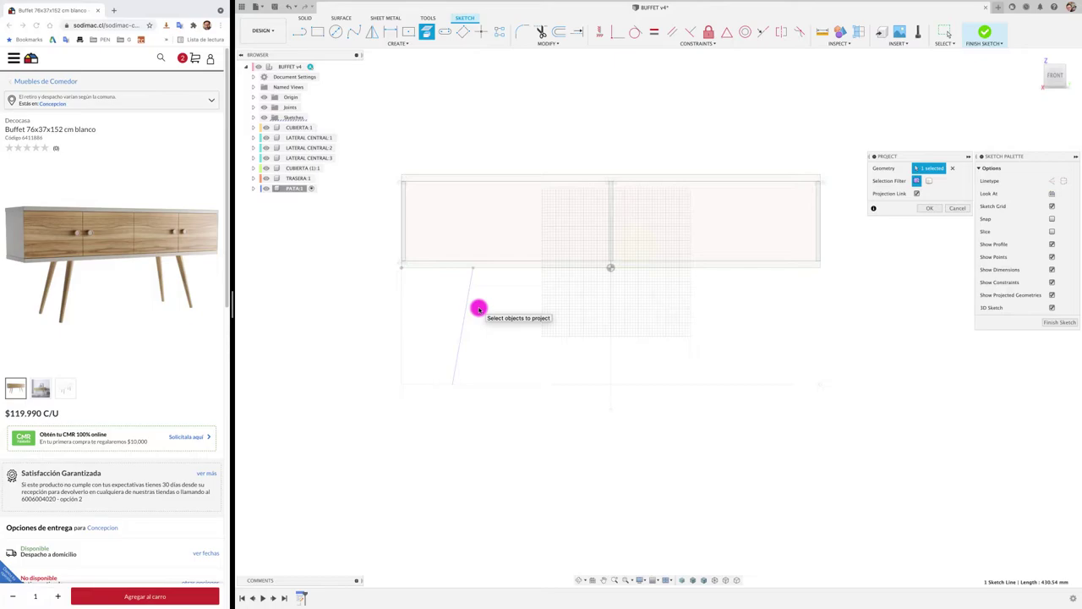
{"action": "left_click", "coordinate": [935, 210]}
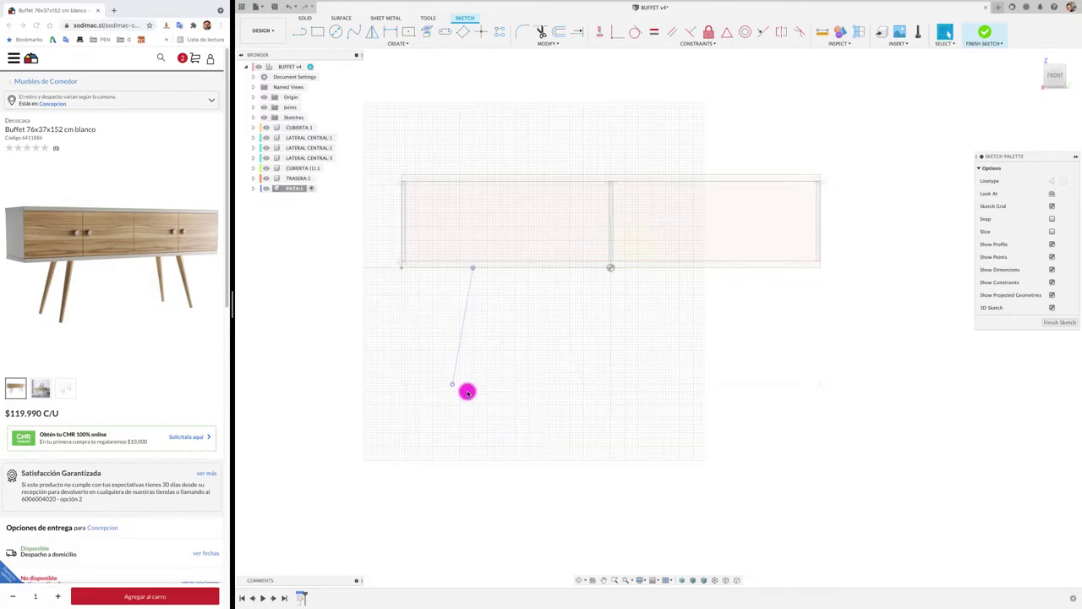
{"action": "mouse_move", "coordinate": [469, 367]}
{"action": "middle_mouse_down", "text": "shift"}
{"action": "mouse_move", "coordinate": [499, 416]}
{"action": "mouse_move", "coordinate": [498, 407]}
{"action": "middle_mouse_up", "text": "shift"}
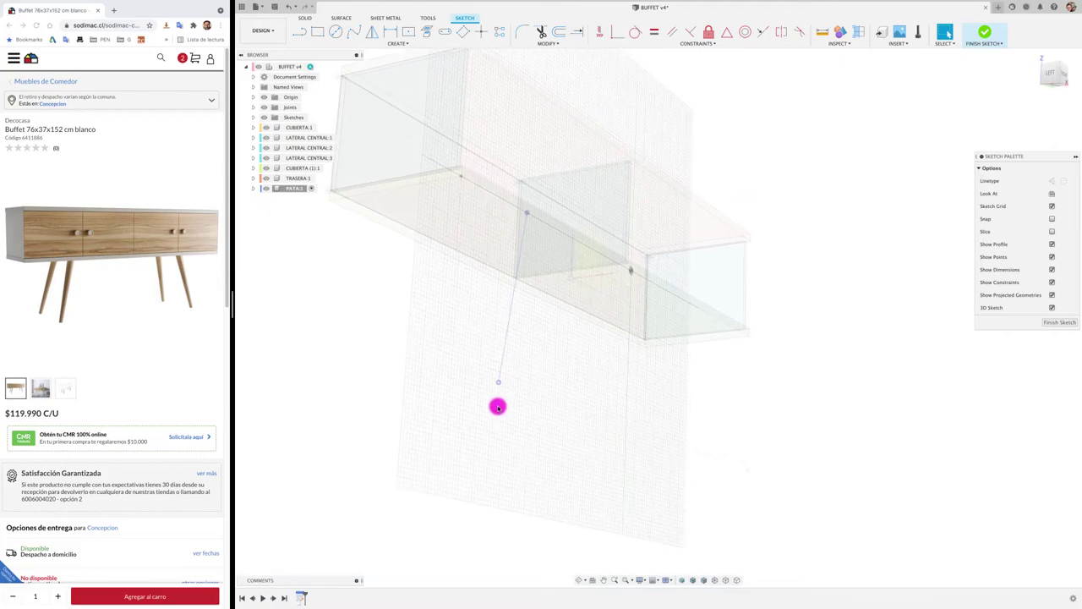
{"action": "left_click", "coordinate": [985, 34]}
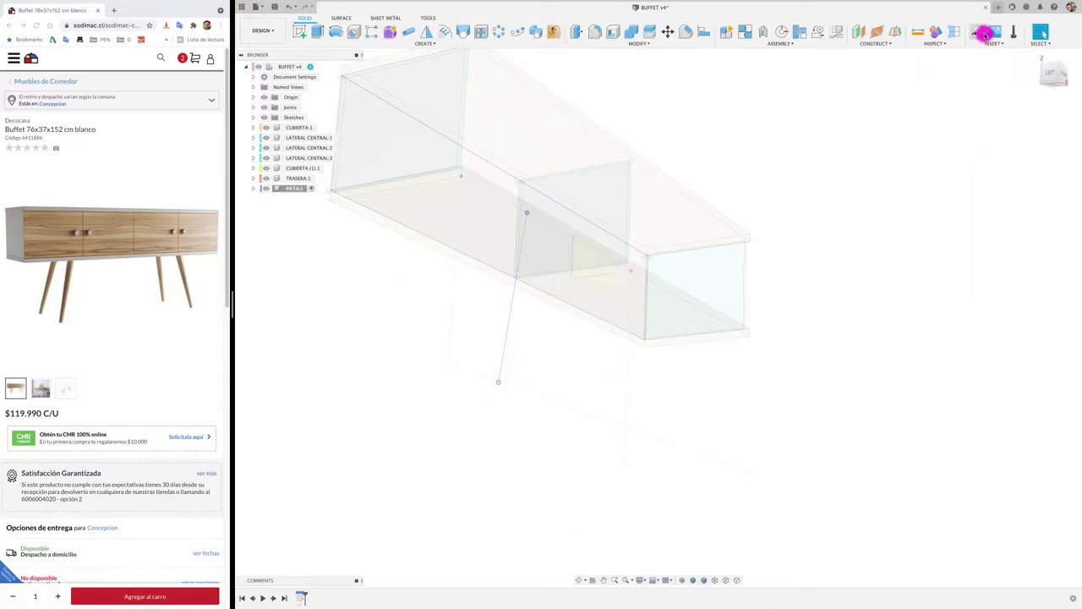
Create a plane along the leg line and open and close a sketch on it.
{"action": "left_click", "coordinate": [872, 42]}
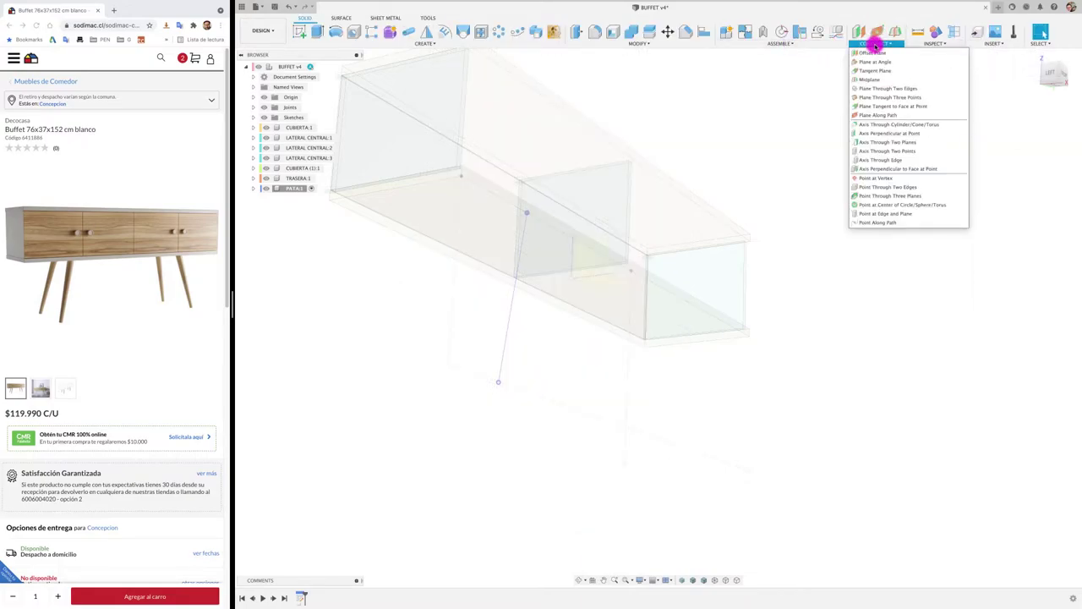
{"action": "left_click", "coordinate": [879, 115]}
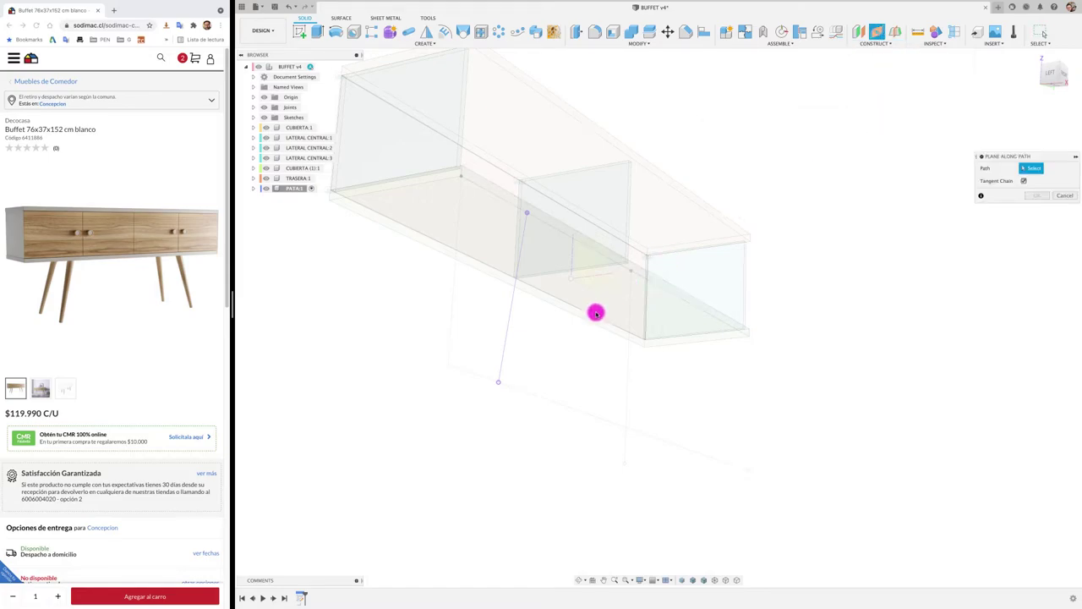
{"action": "left_click", "coordinate": [498, 375]}
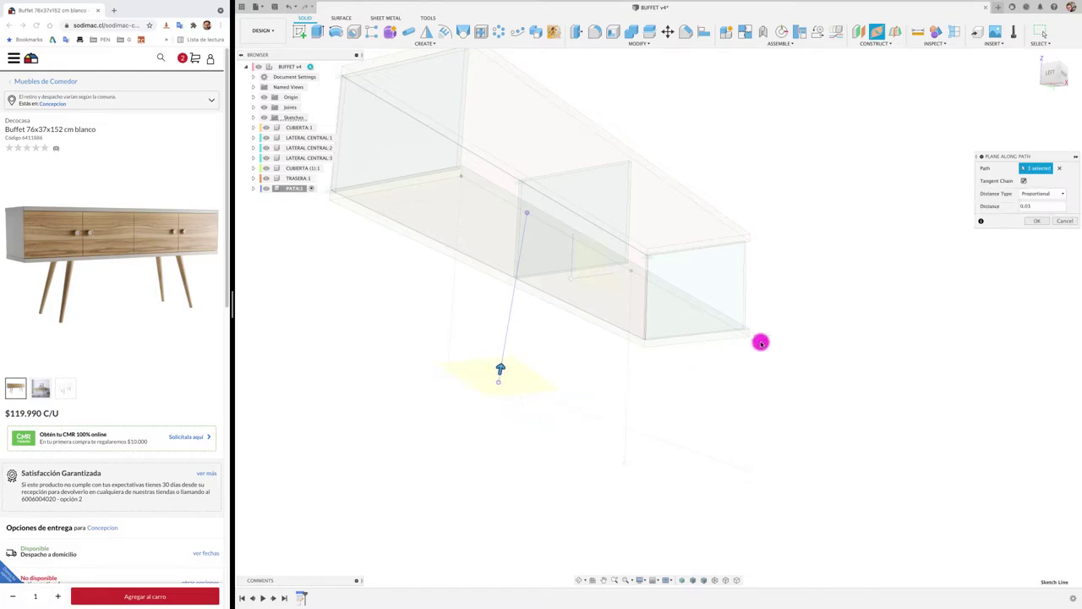
{"action": "left_click", "coordinate": [1033, 221]}
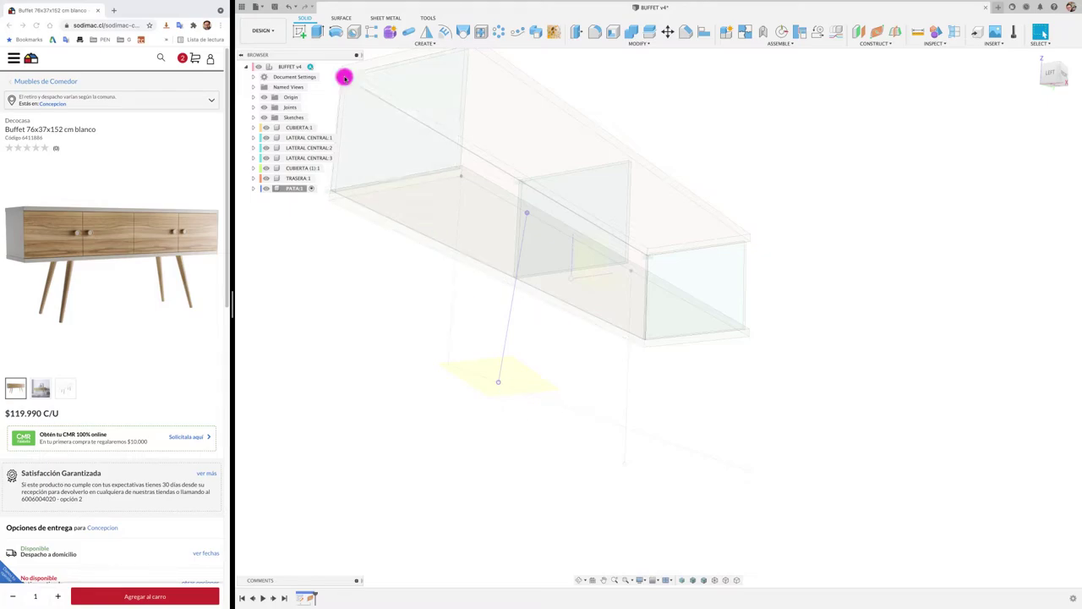
{"action": "left_click", "coordinate": [301, 32]}
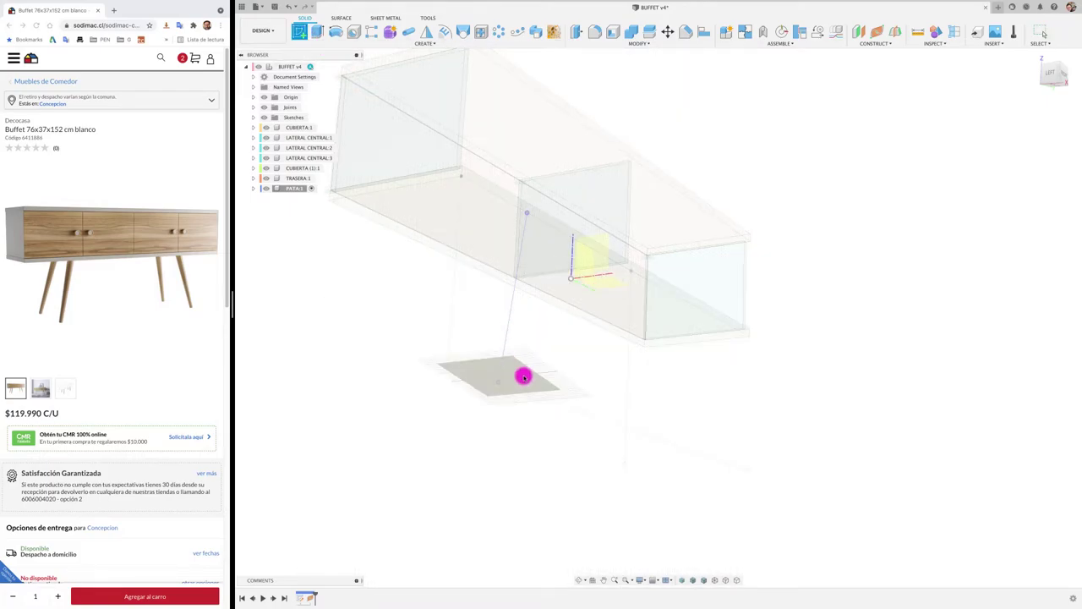
{"action": "left_click", "coordinate": [523, 376]}
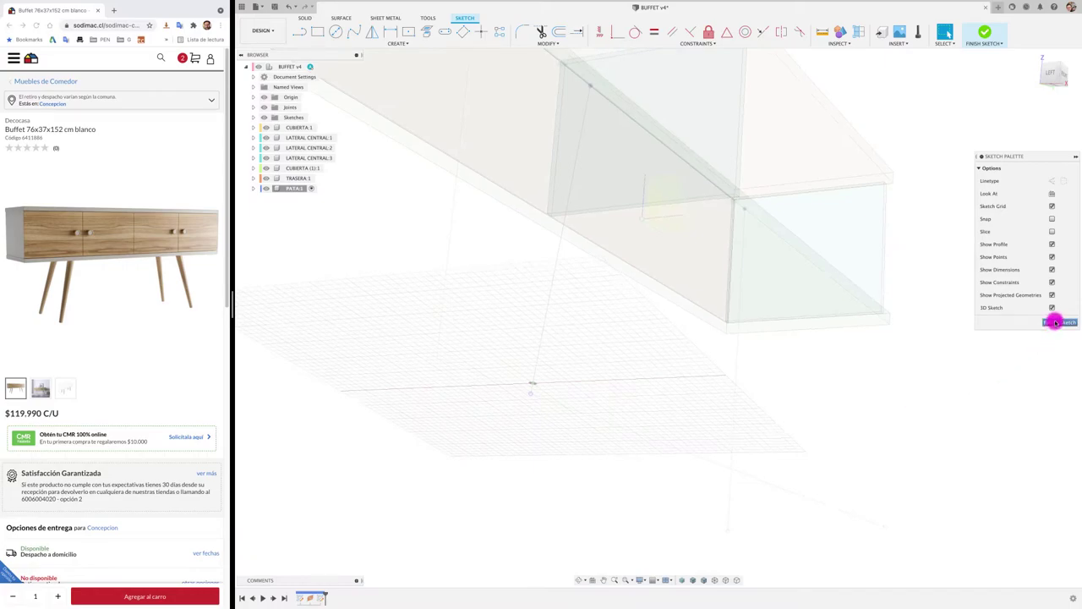
{"action": "left_click", "coordinate": [1060, 322]}
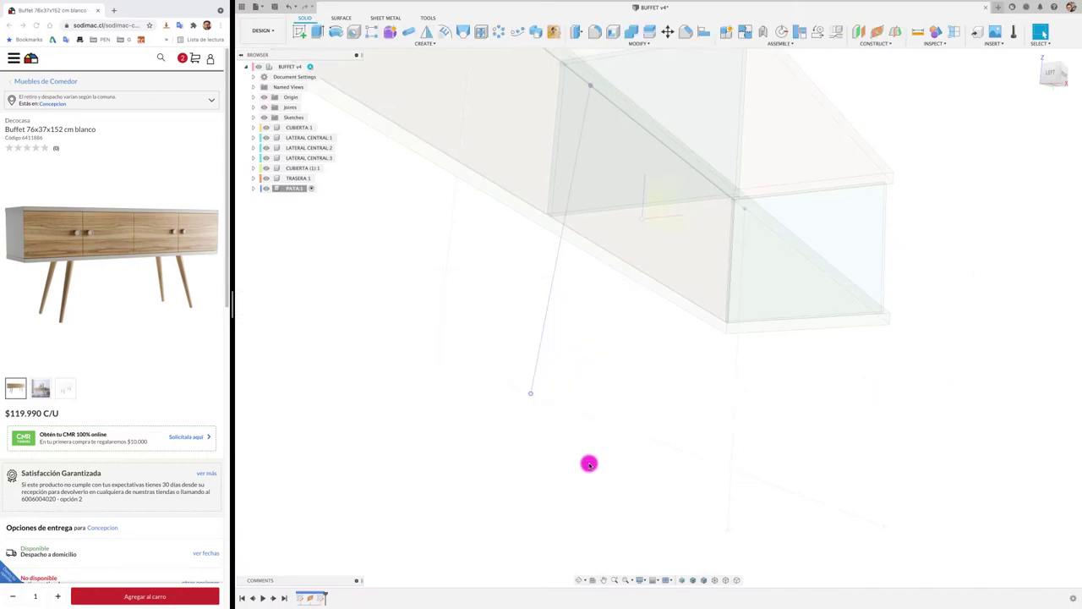
Cancel a second plane-along-path attempt and delete the stray sketch line.
{"action": "left_click", "coordinate": [875, 31]}
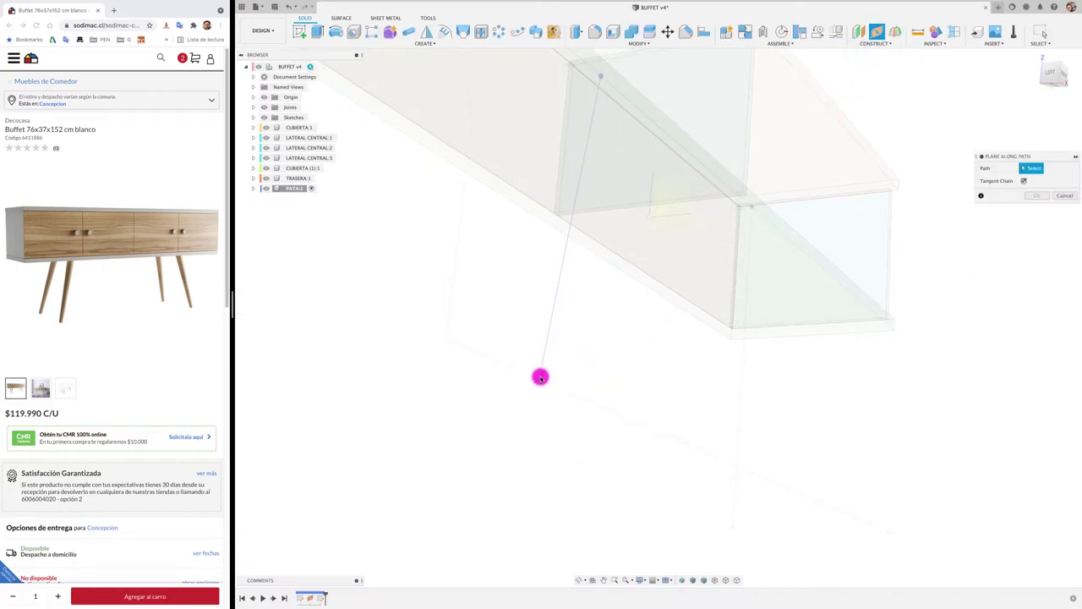
{"action": "left_click", "coordinate": [538, 378]}
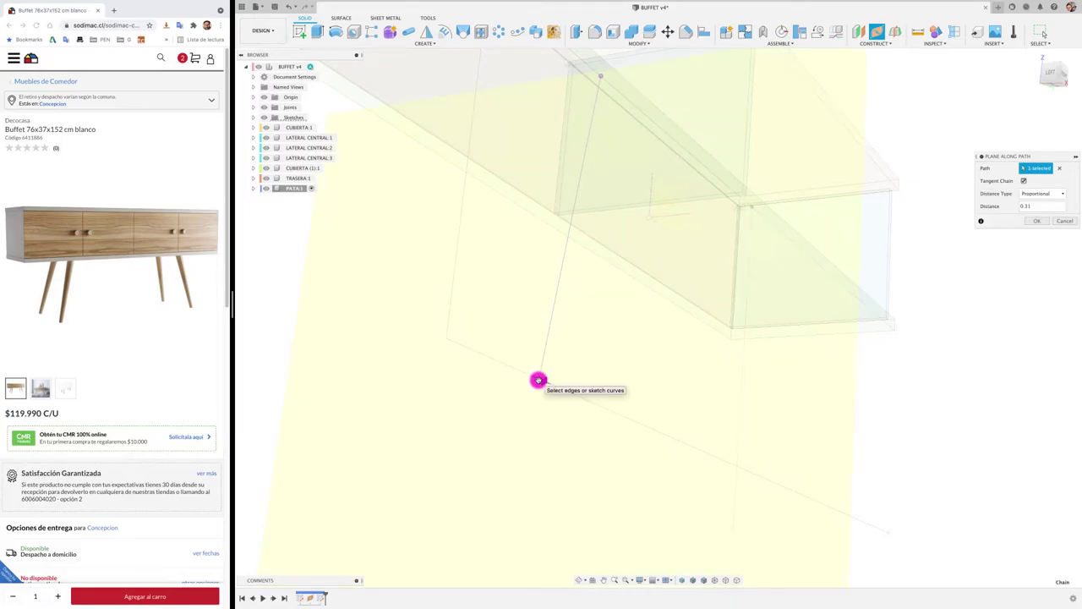
{"action": "left_click", "coordinate": [1064, 221]}
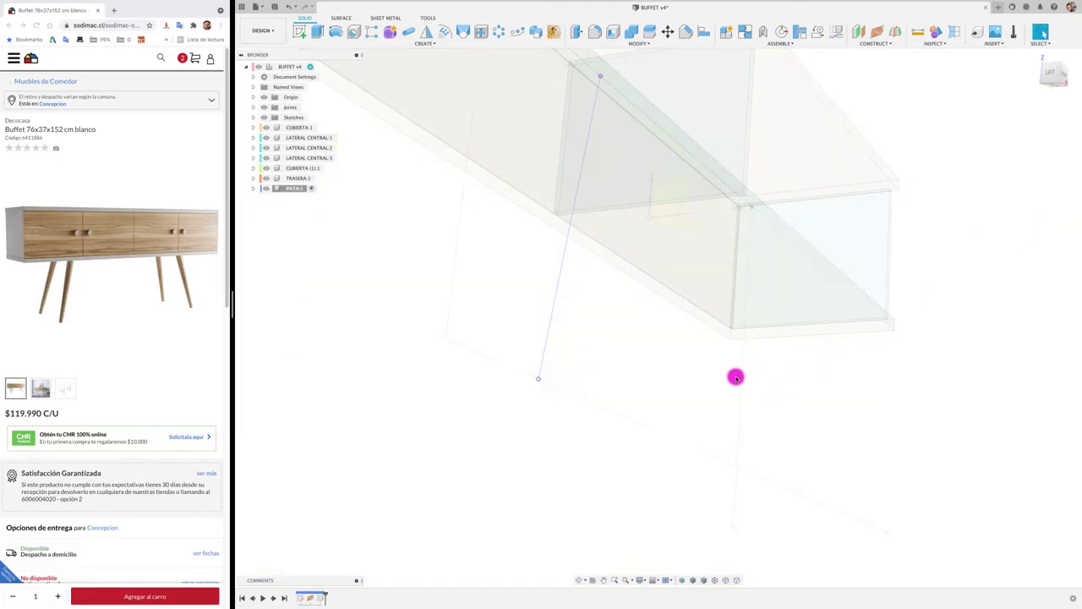
{"action": "right_click", "coordinate": [643, 425]}
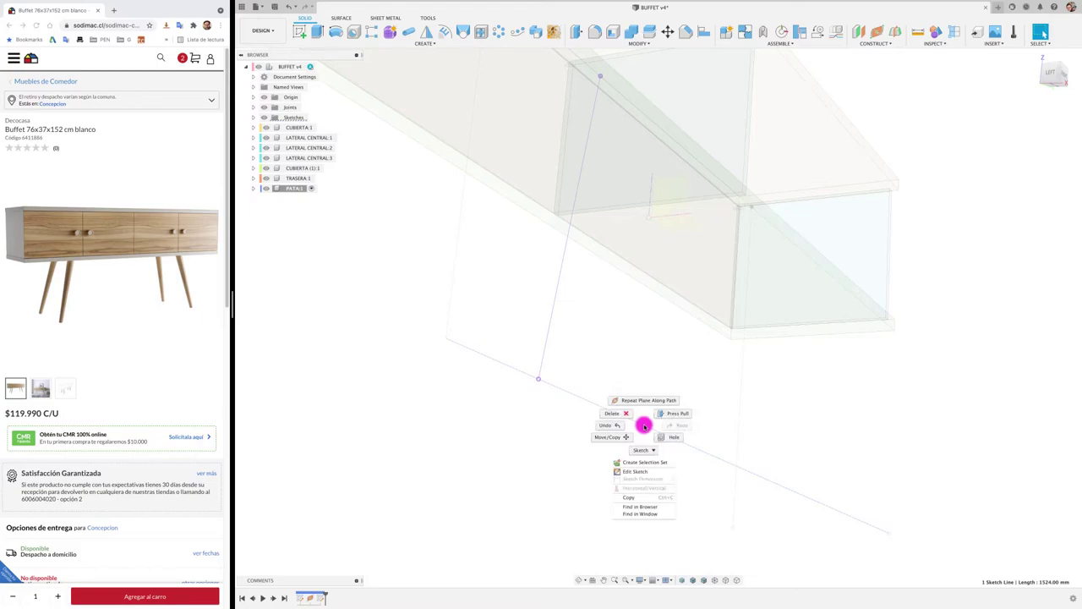
{"action": "left_click", "coordinate": [623, 414]}
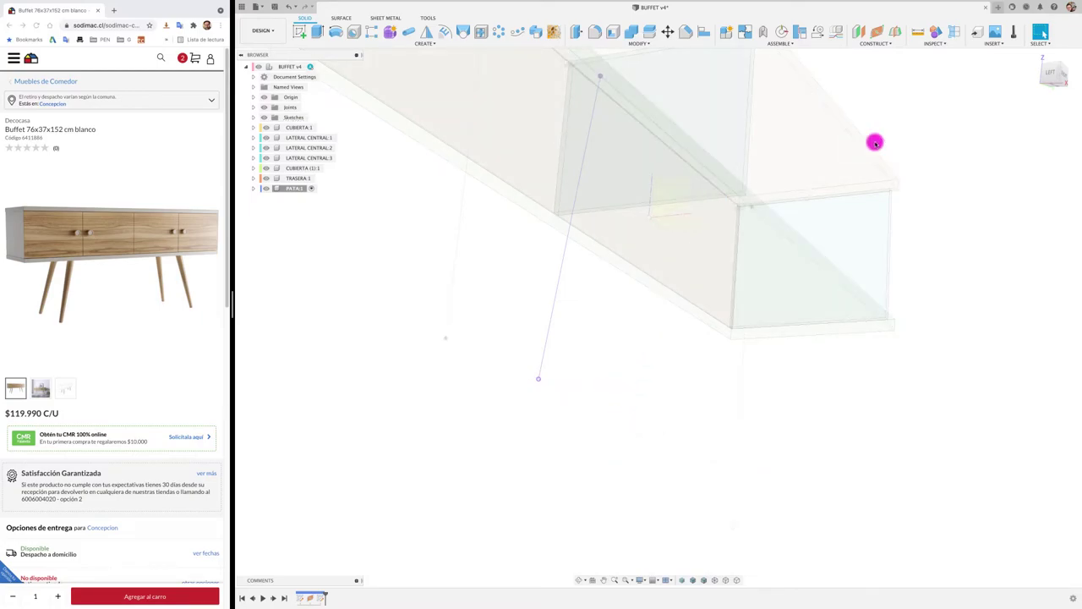
Create a plane along the leg line at distance 0, at its lower end.
{"action": "left_click", "coordinate": [876, 32]}
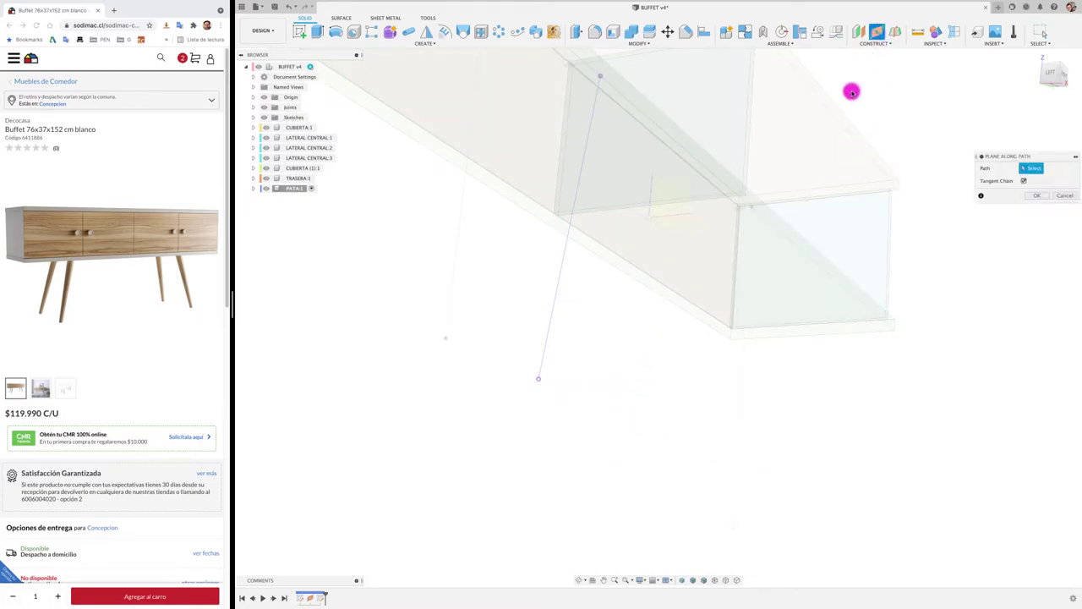
{"action": "left_click", "coordinate": [538, 374]}
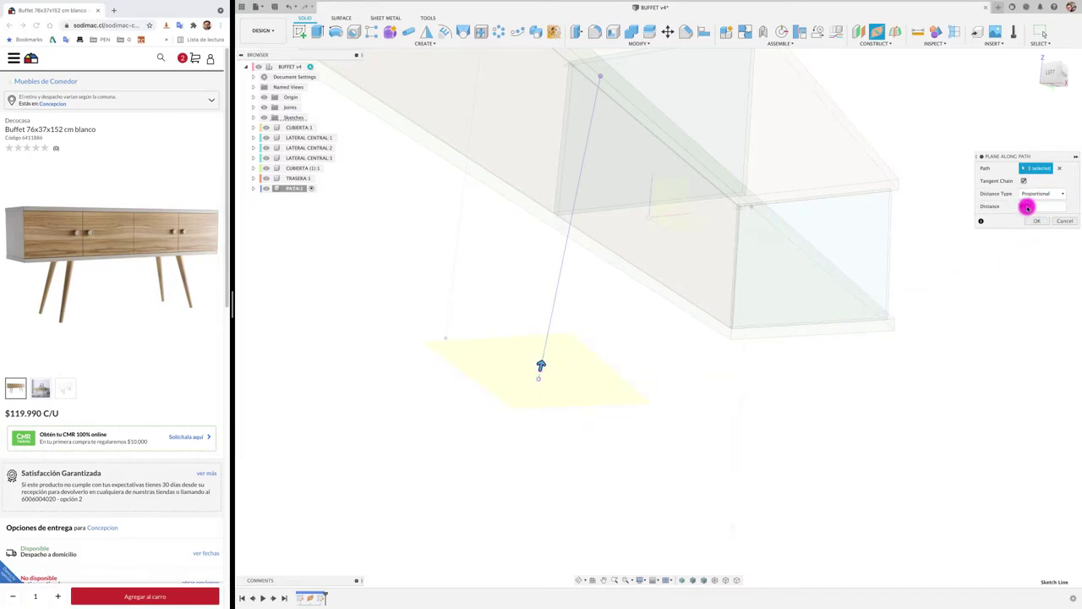
{"action": "left_click_drag", "start_coordinate": [1027, 207], "coordinate": [986, 208]}
{"action": "left_click", "coordinate": [1033, 221]}
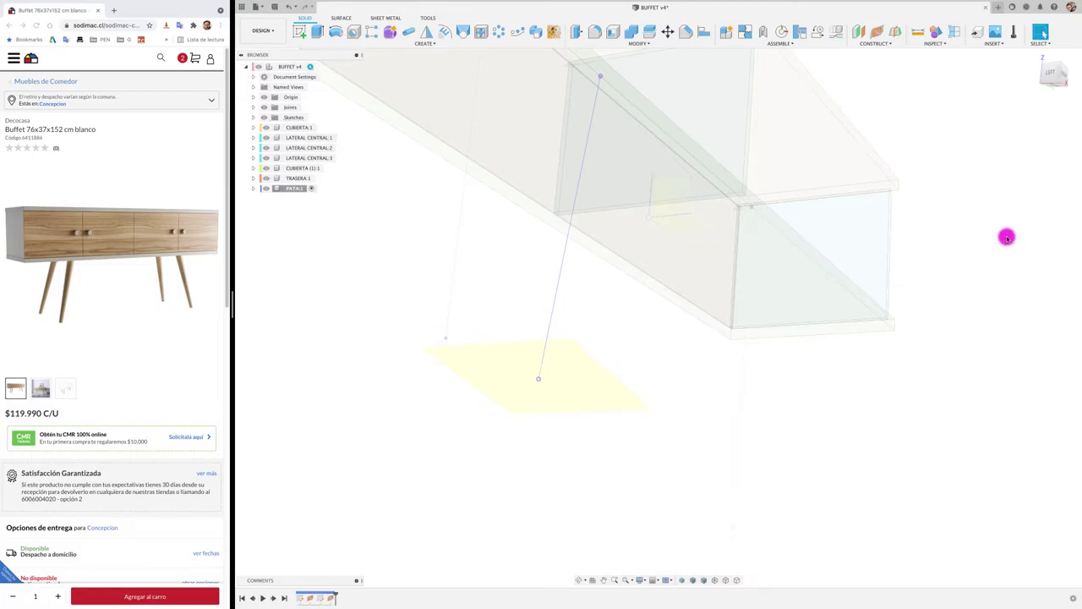
On the new plane, sketch a 30 mm circle centred on the leg line's end.
{"action": "left_click", "coordinate": [300, 32]}
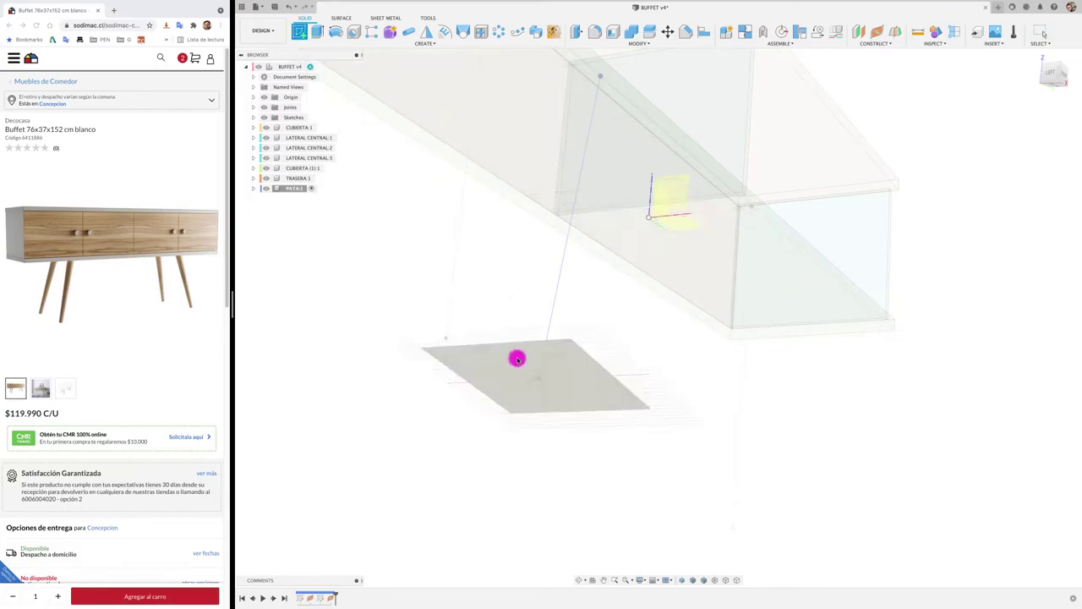
{"action": "left_click", "coordinate": [515, 358]}
{"action": "key", "text": "c"}
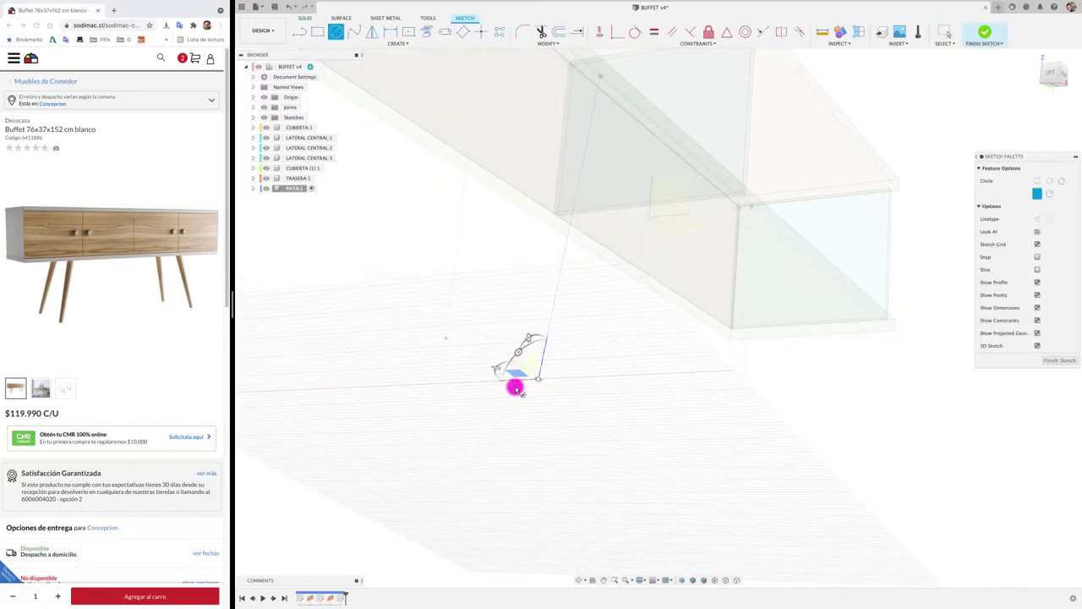
{"action": "left_click", "coordinate": [538, 380]}
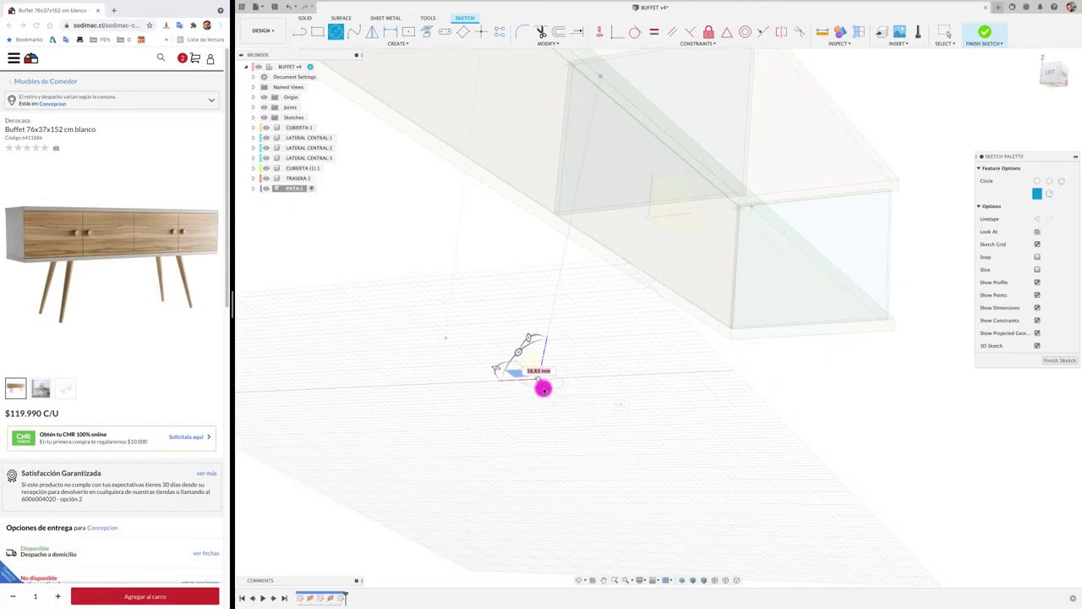
{"action": "left_click", "coordinate": [1059, 76]}
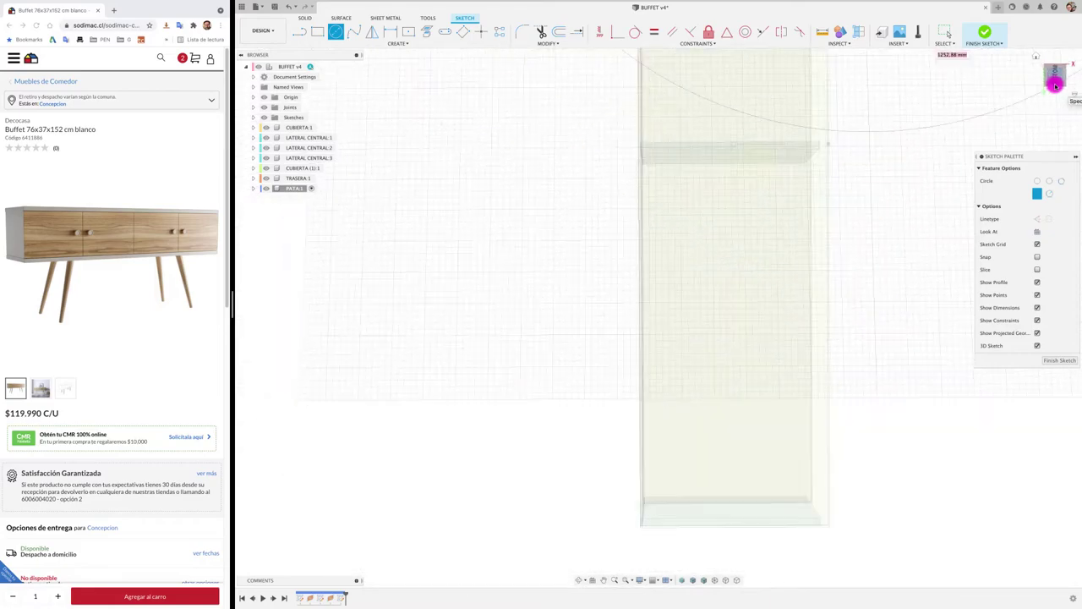
{"action": "middle_click_drag", "start_coordinate": [790, 210], "coordinate": [645, 420]}
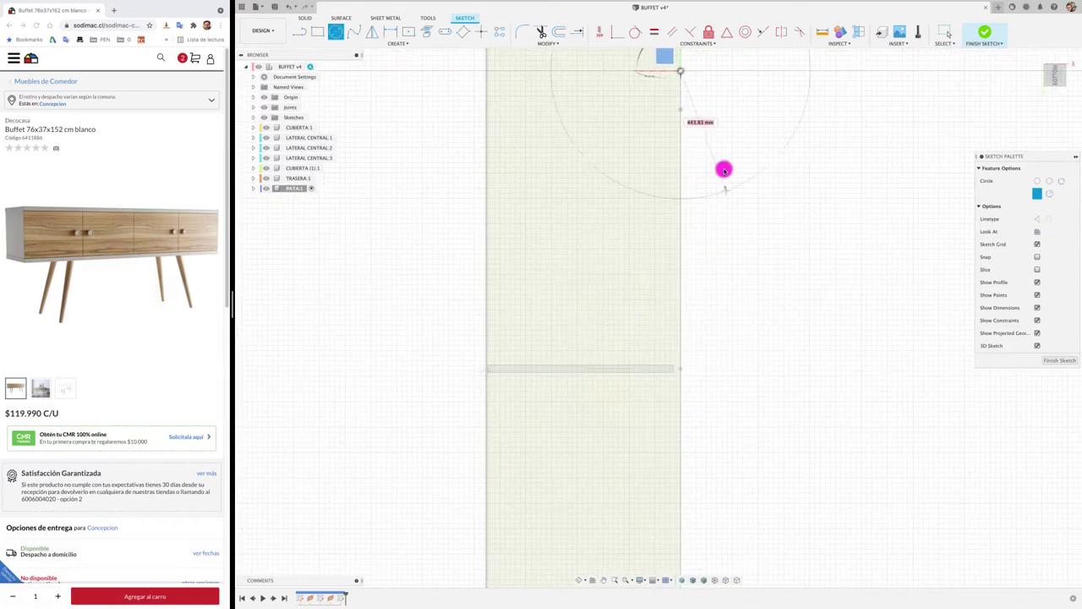
{"action": "middle_click_drag", "start_coordinate": [711, 131], "coordinate": [690, 217]}
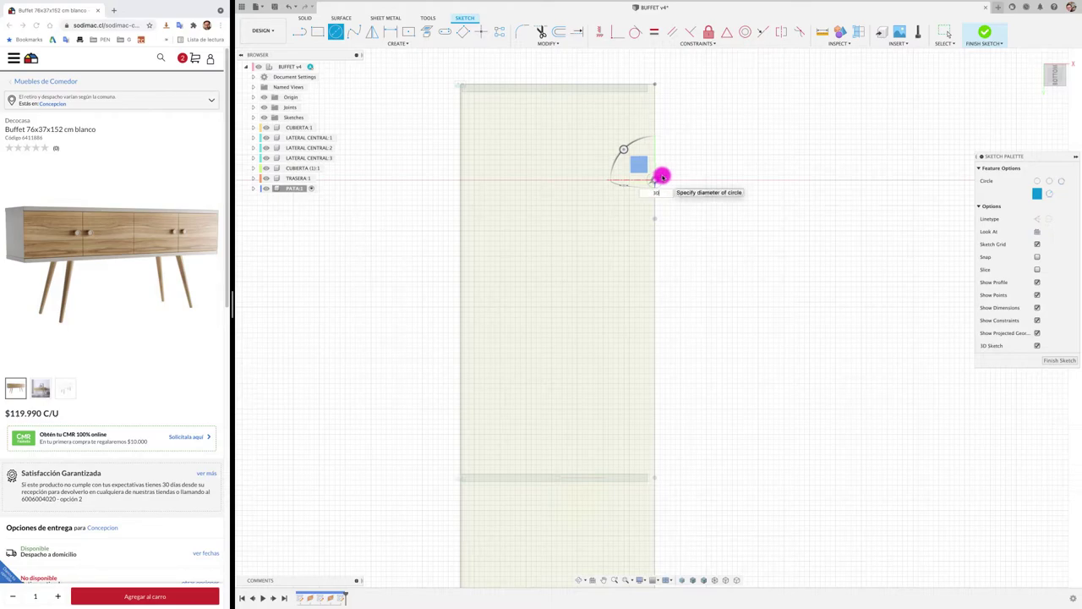
{"action": "key", "text": "Escape"}
{"action": "mouse_move", "coordinate": [657, 174]}
{"action": "middle_mouse_down", "text": "shift"}
{"action": "mouse_move", "coordinate": [639, 261]}
{"action": "mouse_move", "coordinate": [253, 328]}
{"action": "middle_mouse_up", "text": "shift"}
{"action": "middle_click_drag", "start_coordinate": [88, 330], "coordinate": [404, 354], "text": "shift"}
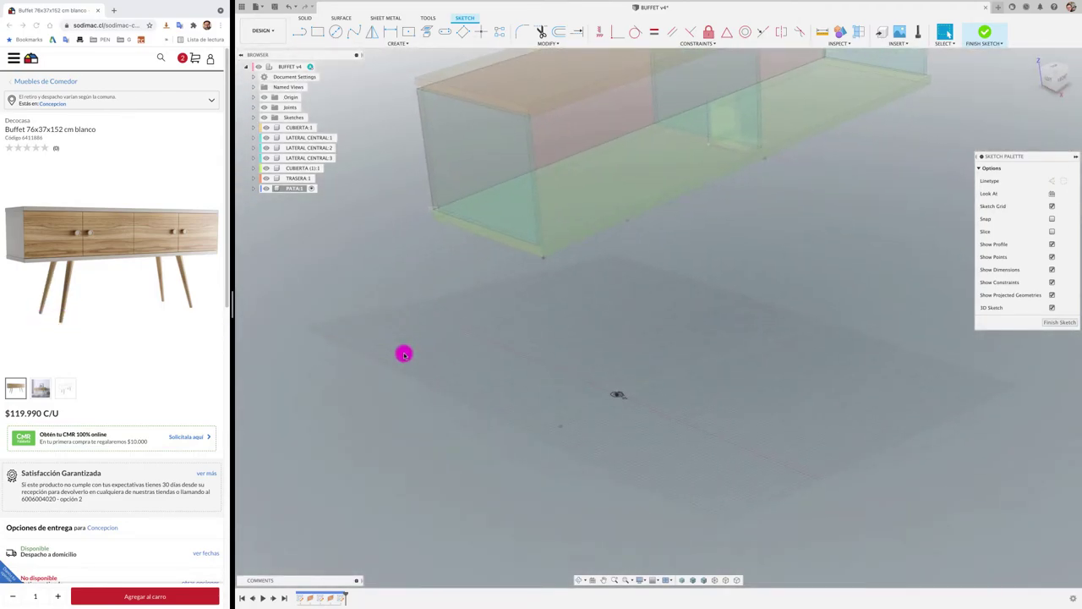
Extrude the leg circle upward toward the cabinet.
{"action": "key", "text": "e"}
{"action": "left_click", "coordinate": [620, 394]}
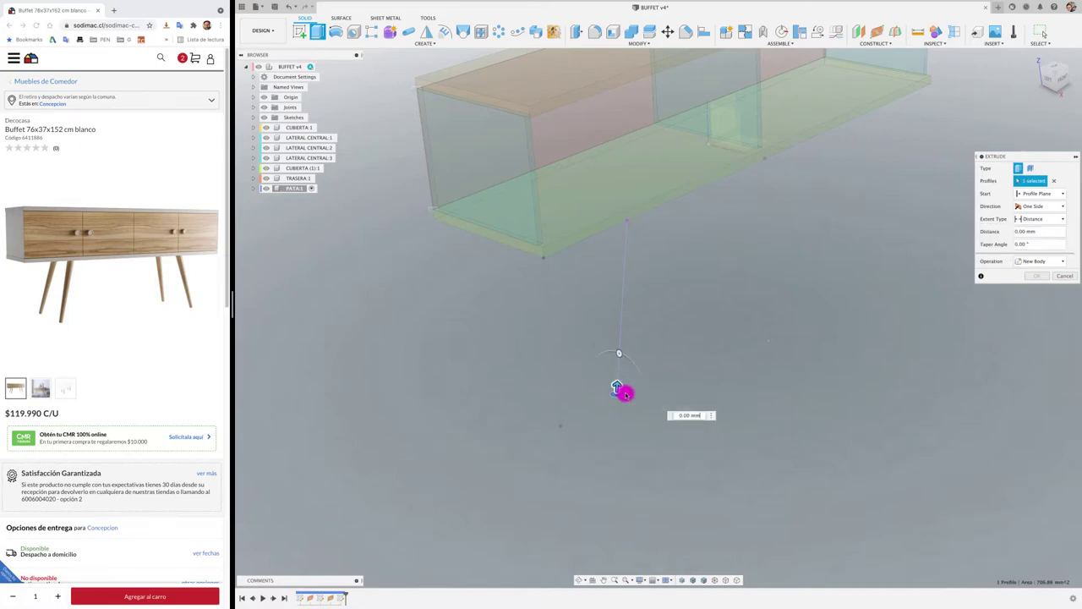
{"action": "left_click_drag", "start_coordinate": [618, 383], "coordinate": [650, 176]}
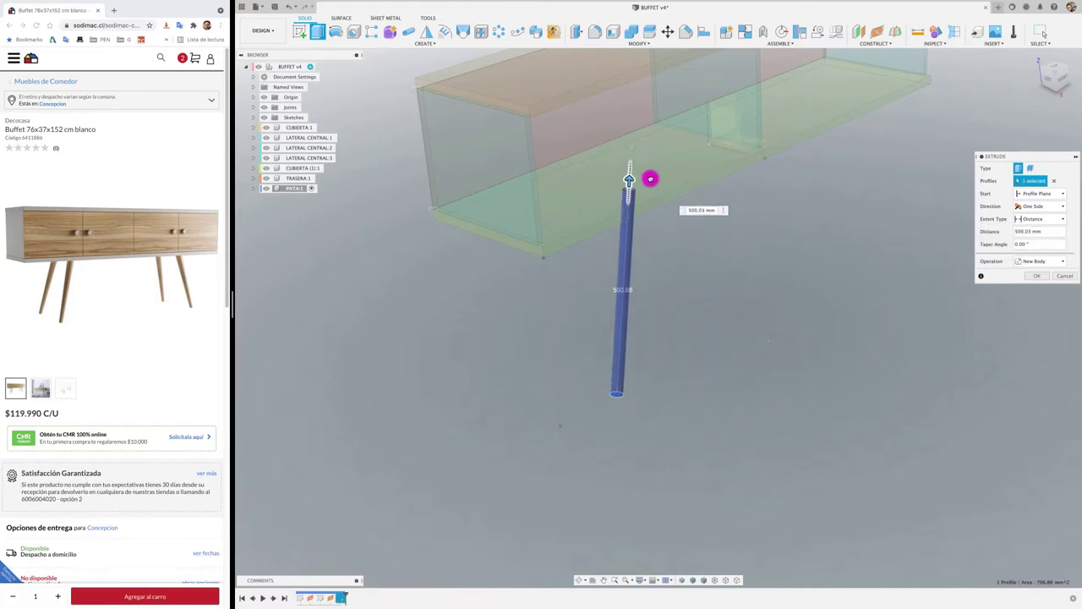
{"action": "left_click", "coordinate": [1065, 80]}
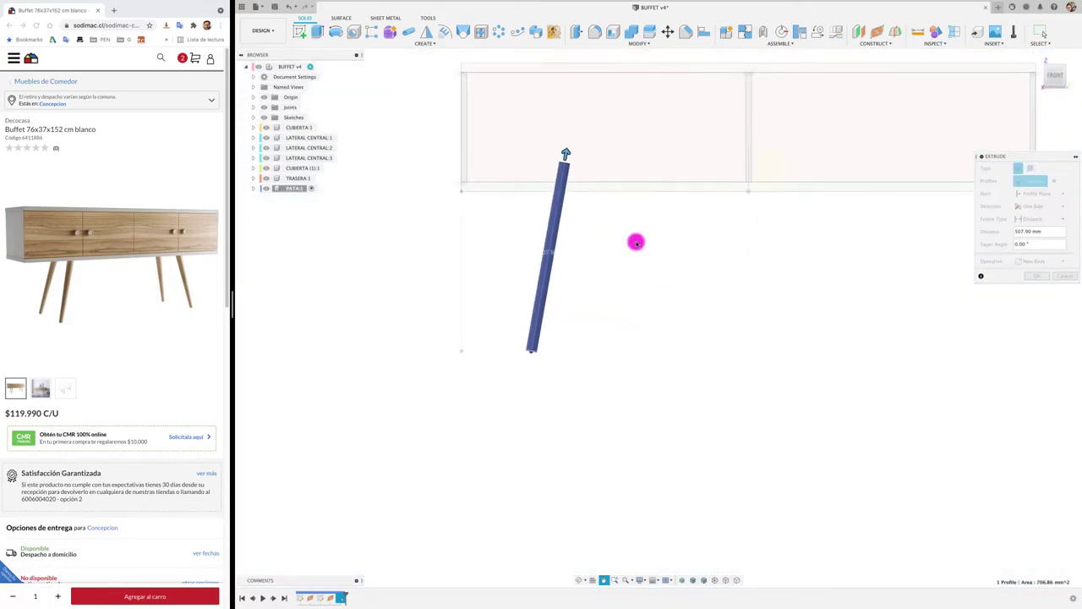
{"action": "scroll", "coordinate": [636, 243], "scroll_direction": "down", "scroll_amount": 5, "text": "shift"}
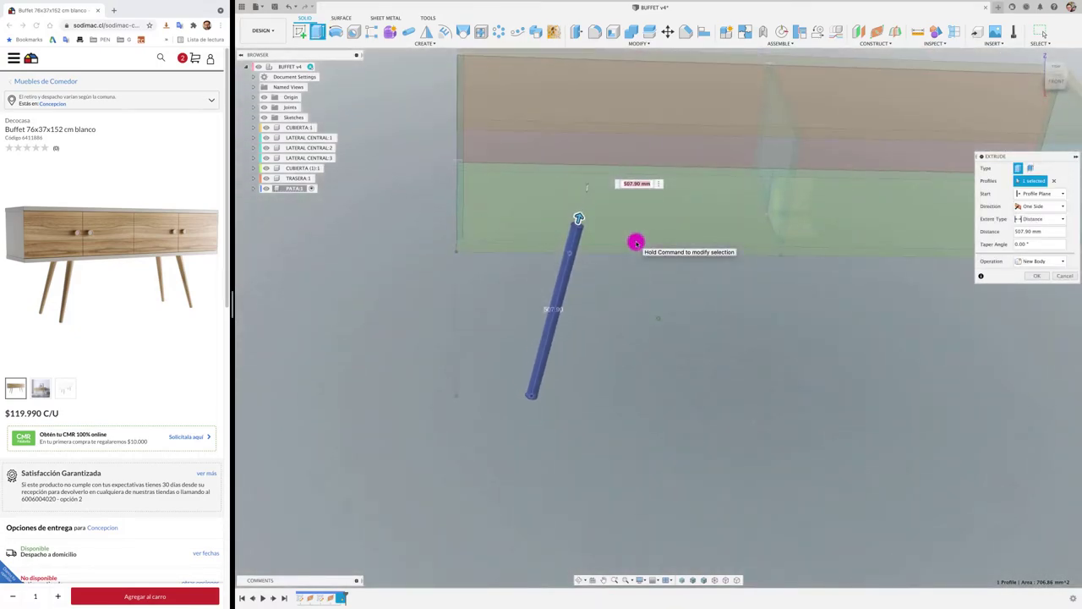
{"action": "scroll", "coordinate": [636, 242], "scroll_direction": "down", "scroll_amount": 3, "text": "shift"}
{"action": "scroll", "coordinate": [609, 225], "scroll_direction": "down", "scroll_amount": 3, "text": "shift"}
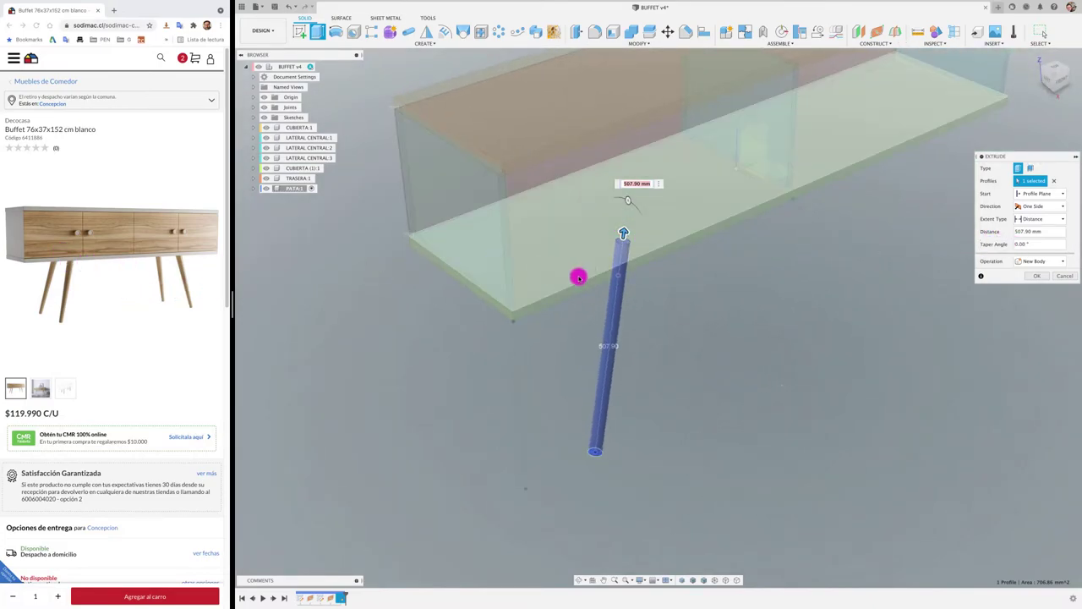
Give the extrusion a 1° taper and a 445.42 mm length, then commit it.
{"action": "mouse_move", "coordinate": [627, 201]}
{"action": "left_click_drag", "start_coordinate": [630, 202], "coordinate": [631, 201]}
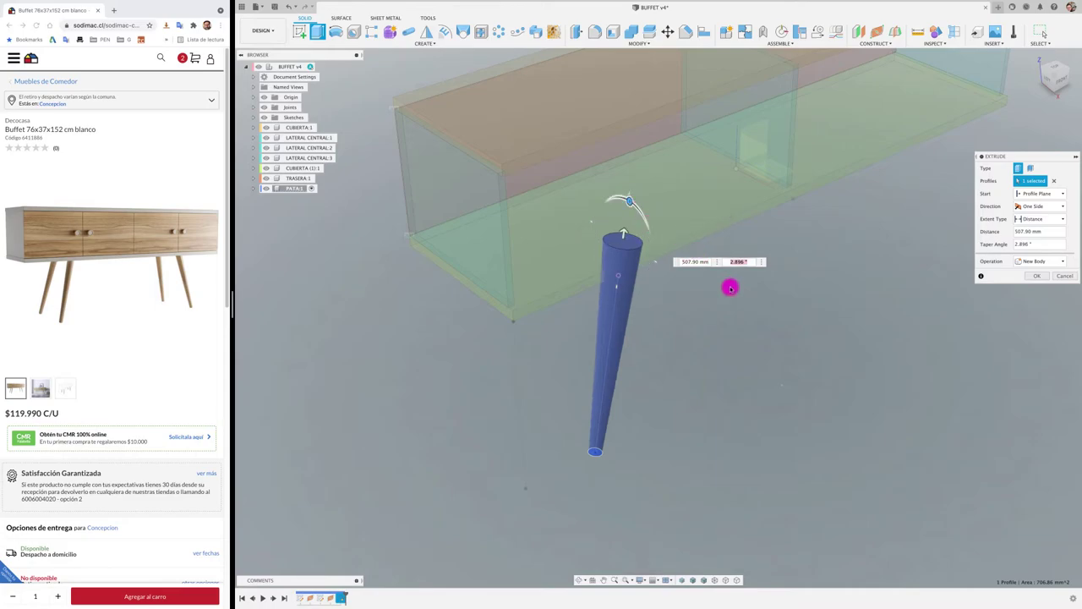
{"action": "left_click", "coordinate": [1063, 82]}
{"action": "type", "text": "1"}
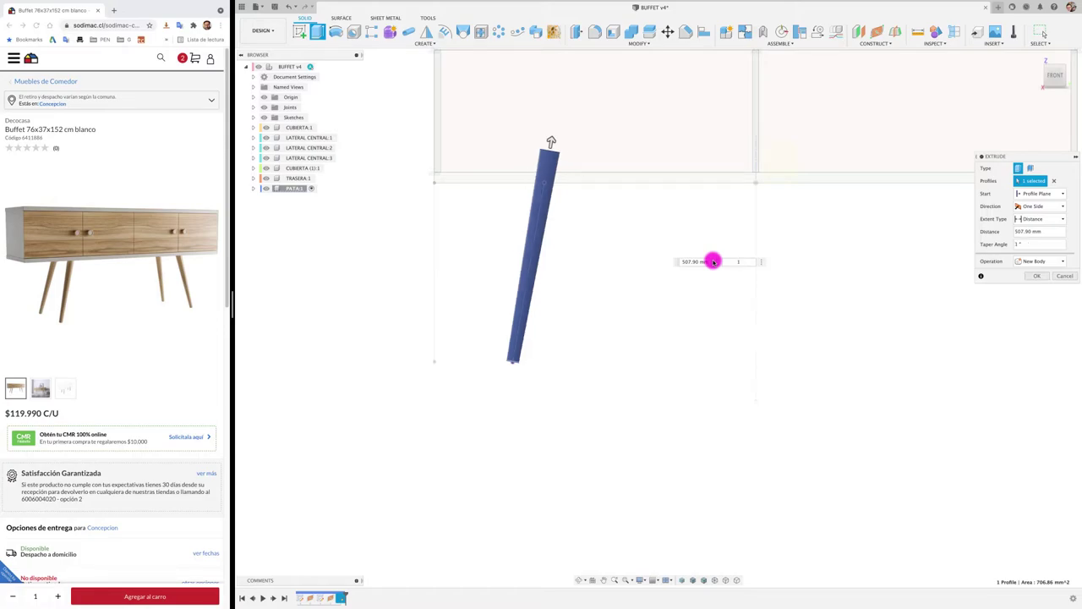
{"action": "scroll", "coordinate": [550, 298], "scroll_direction": "down", "scroll_amount": 1}
{"action": "scroll", "coordinate": [551, 300], "scroll_direction": "down", "scroll_amount": 1}
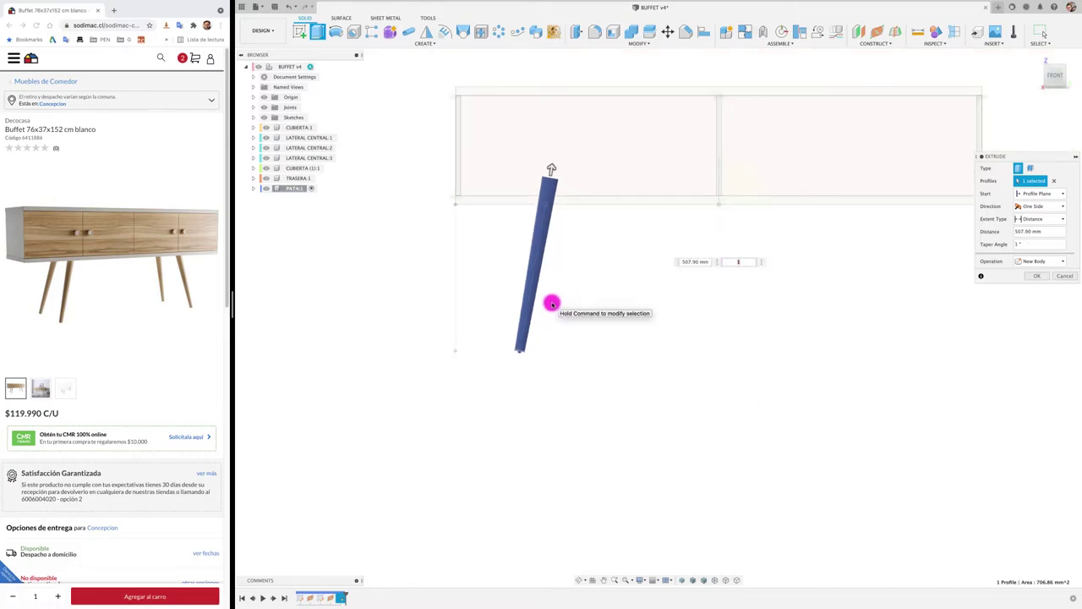
{"action": "scroll", "coordinate": [551, 303], "scroll_direction": "down", "scroll_amount": 1}
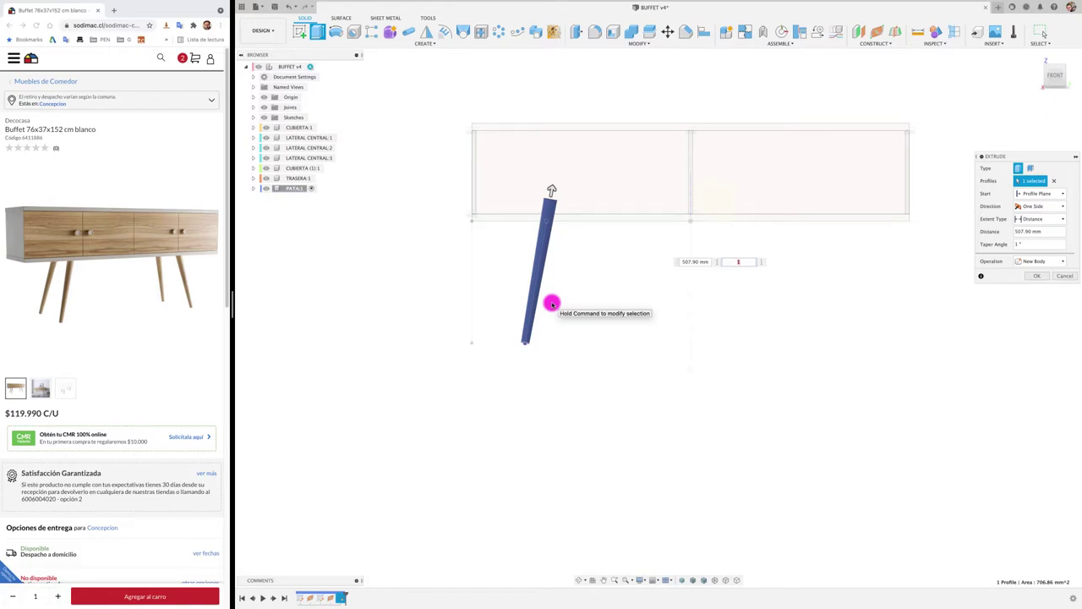
{"action": "left_click_drag", "start_coordinate": [551, 191], "coordinate": [547, 208]}
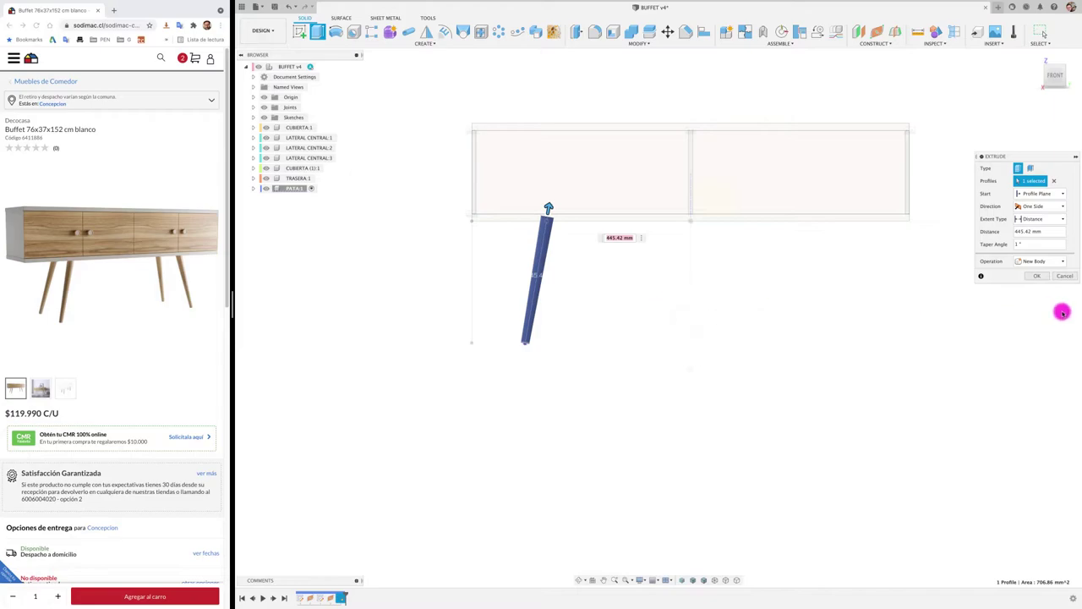
{"action": "left_click", "coordinate": [1036, 277]}
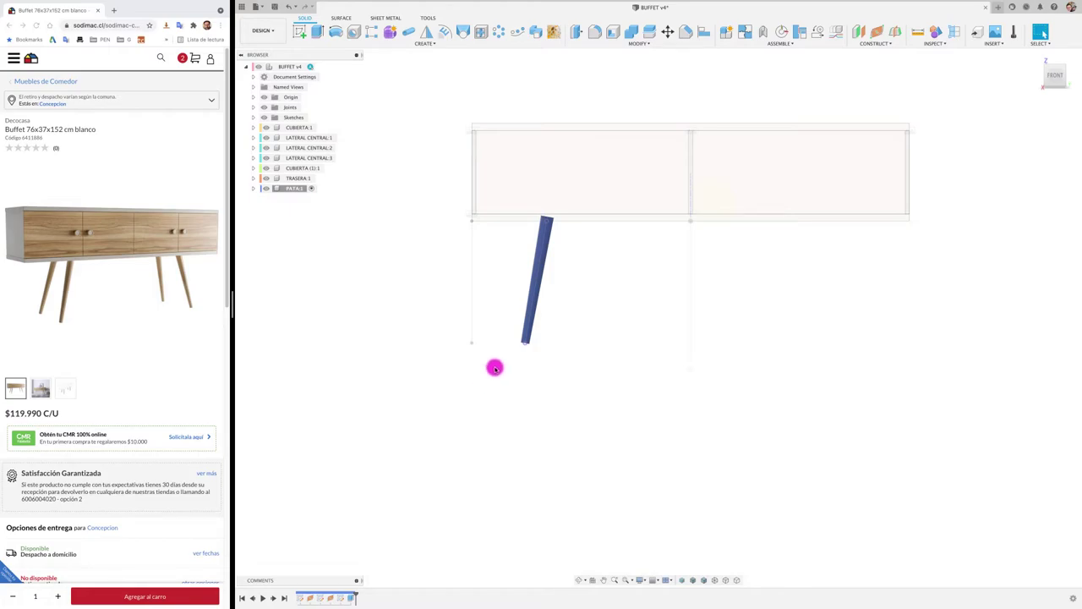
Fillet the leg's bottom edge with a 4 mm radius.
{"action": "middle_click_drag", "start_coordinate": [553, 345], "coordinate": [565, 356], "text": "shift"}
{"action": "scroll", "coordinate": [564, 355], "scroll_direction": "up", "scroll_amount": 3}
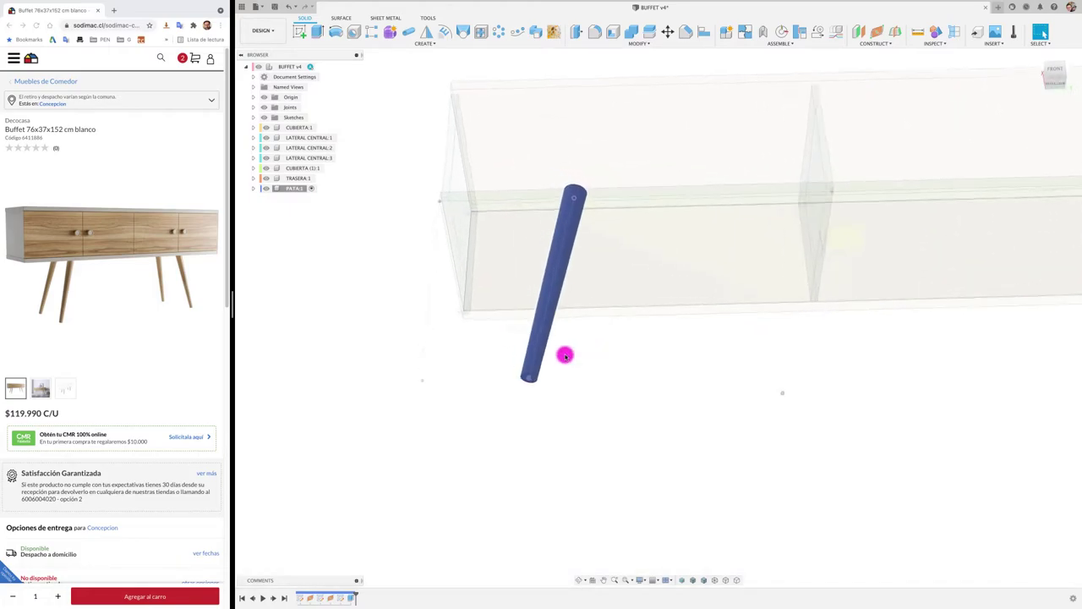
{"action": "left_click", "coordinate": [590, 32]}
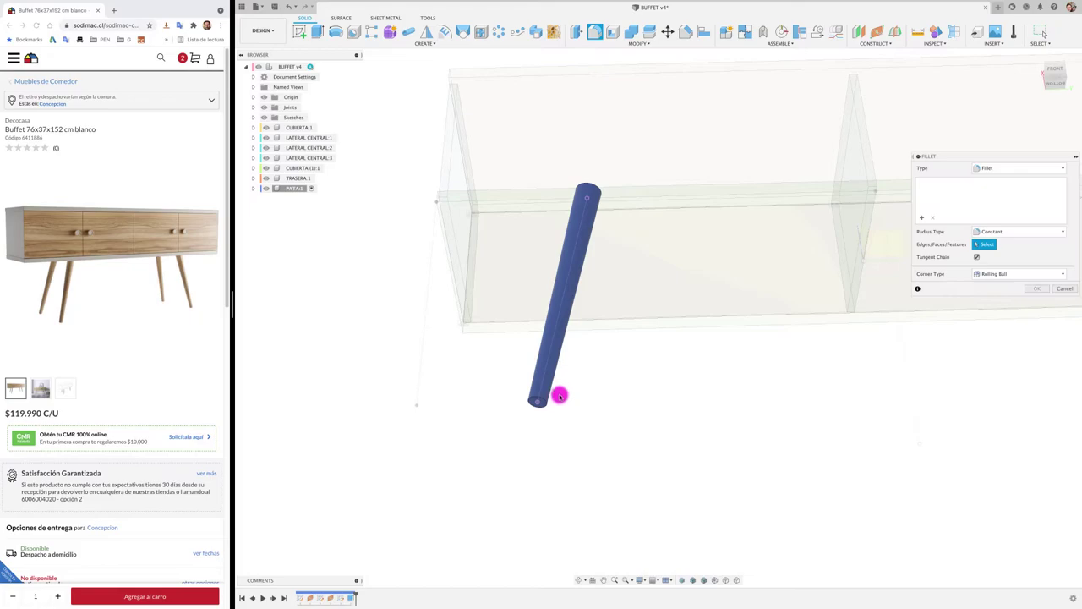
{"action": "left_click", "coordinate": [547, 401]}
{"action": "scroll", "coordinate": [545, 404], "scroll_direction": "up", "scroll_amount": 2}
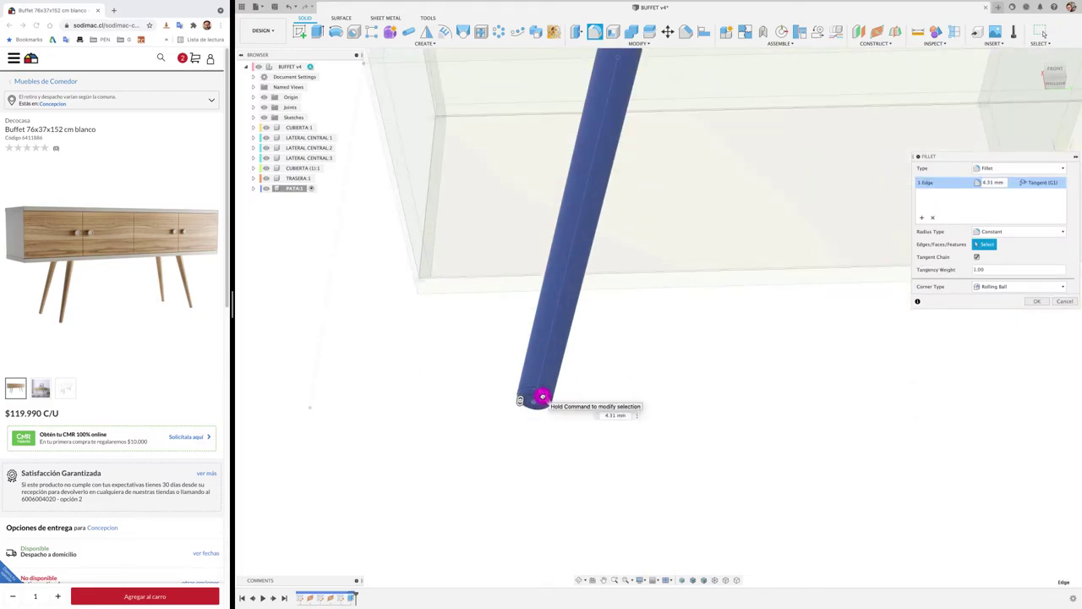
{"action": "left_click_drag", "start_coordinate": [543, 397], "coordinate": [646, 397]}
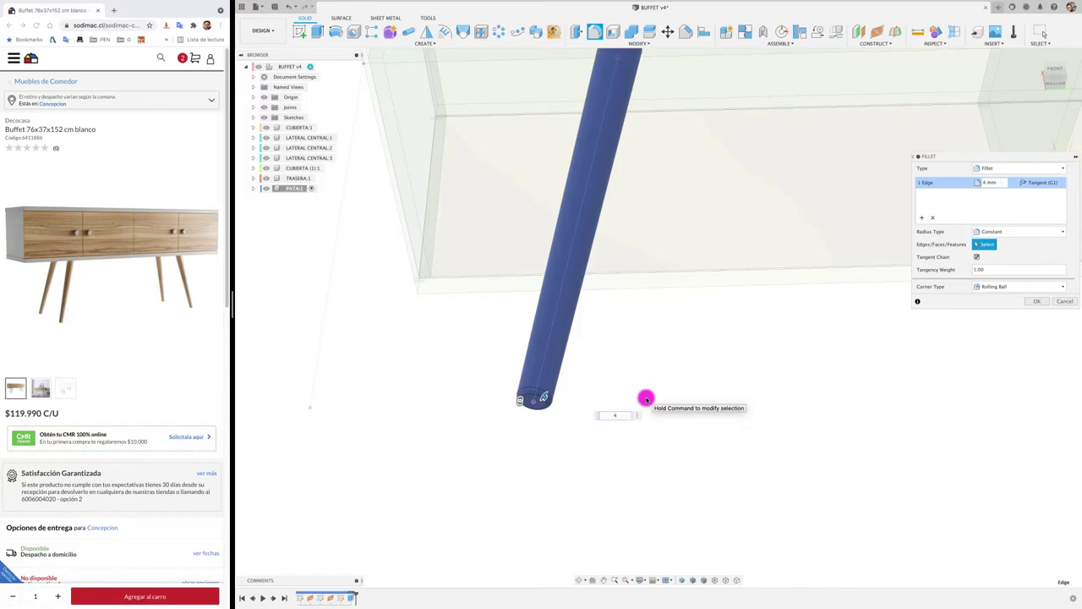
{"action": "left_click", "coordinate": [1033, 303]}
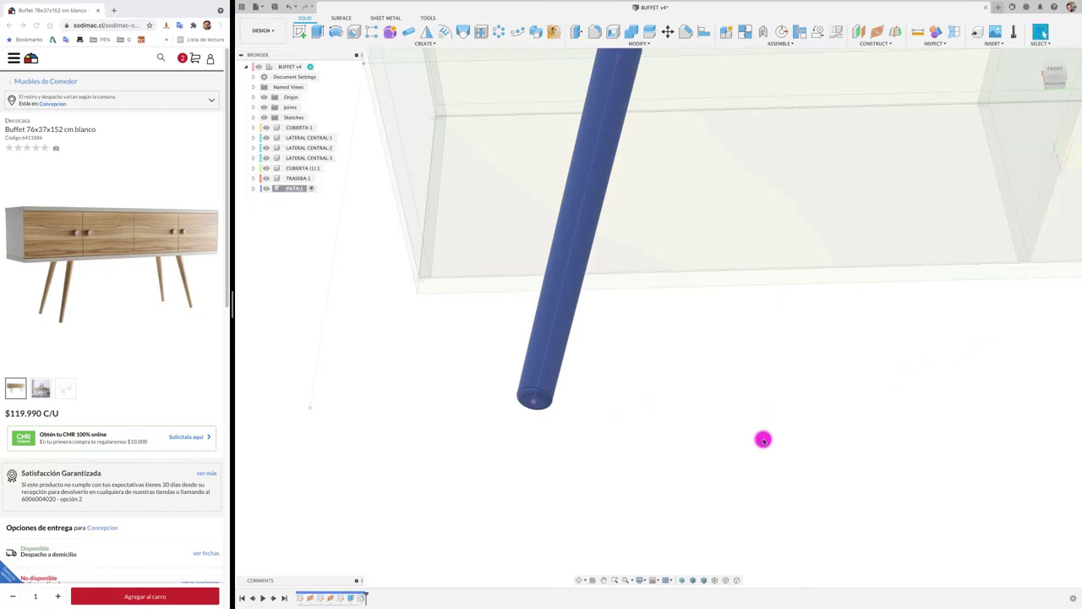
{"action": "scroll", "coordinate": [763, 439], "scroll_direction": "down", "scroll_amount": 3}
{"action": "scroll", "coordinate": [762, 438], "scroll_direction": "down", "scroll_amount": 3}
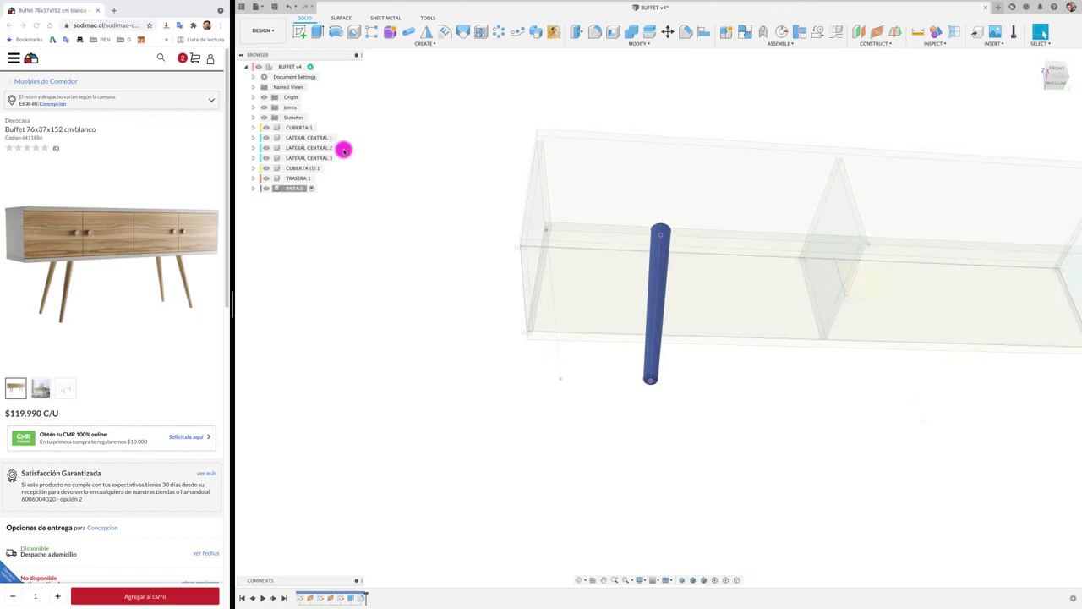
Activate the BUFFET root and select the PATA:1 leg to move it.
{"action": "left_click", "coordinate": [311, 67]}
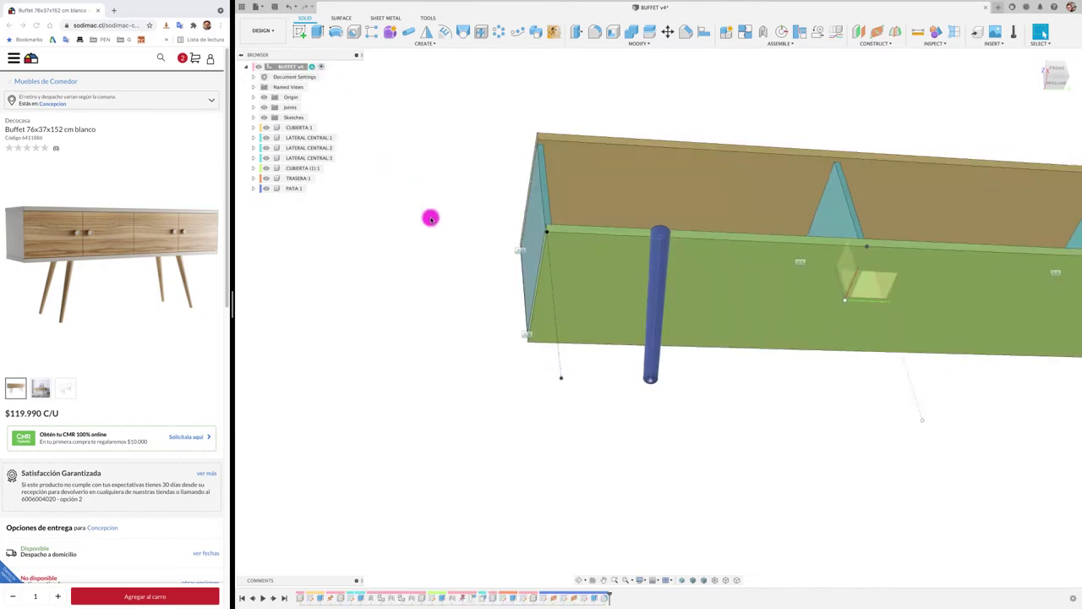
{"action": "mouse_move", "coordinate": [430, 217]}
{"action": "middle_mouse_down", "text": "shift"}
{"action": "mouse_move", "coordinate": [761, 177]}
{"action": "mouse_move", "coordinate": [1043, 80]}
{"action": "middle_mouse_up", "text": "shift"}
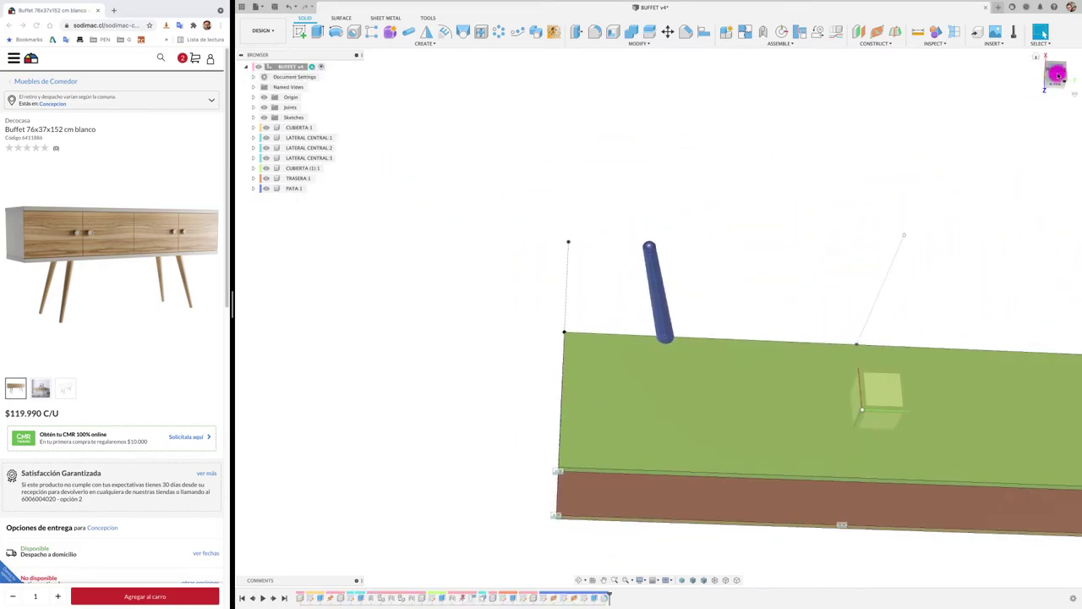
{"action": "middle_click_drag", "start_coordinate": [939, 129], "coordinate": [718, 274], "text": "shift"}
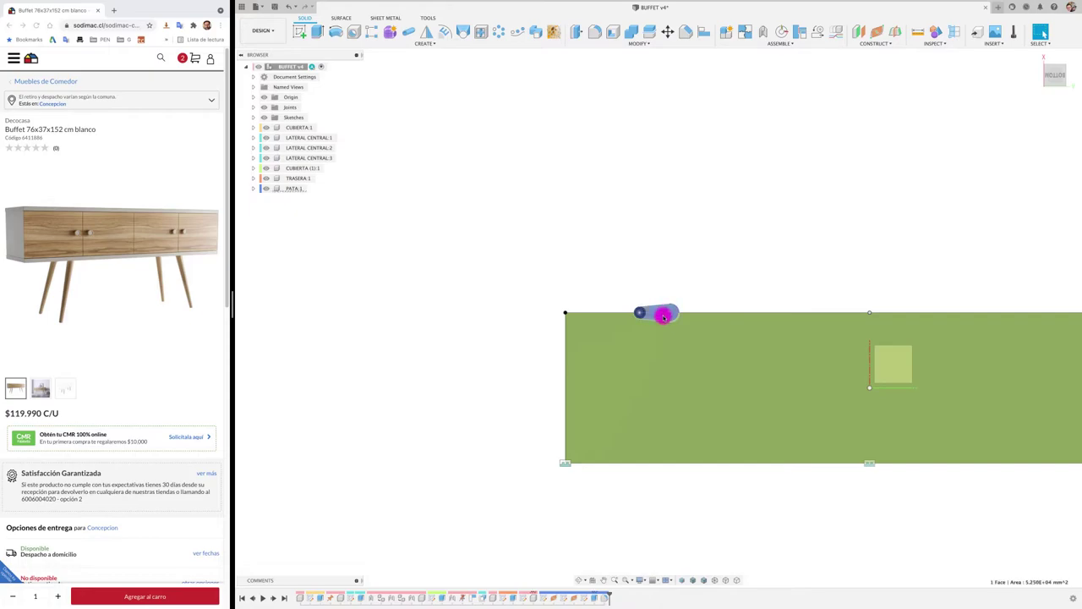
{"action": "left_click", "coordinate": [294, 188]}
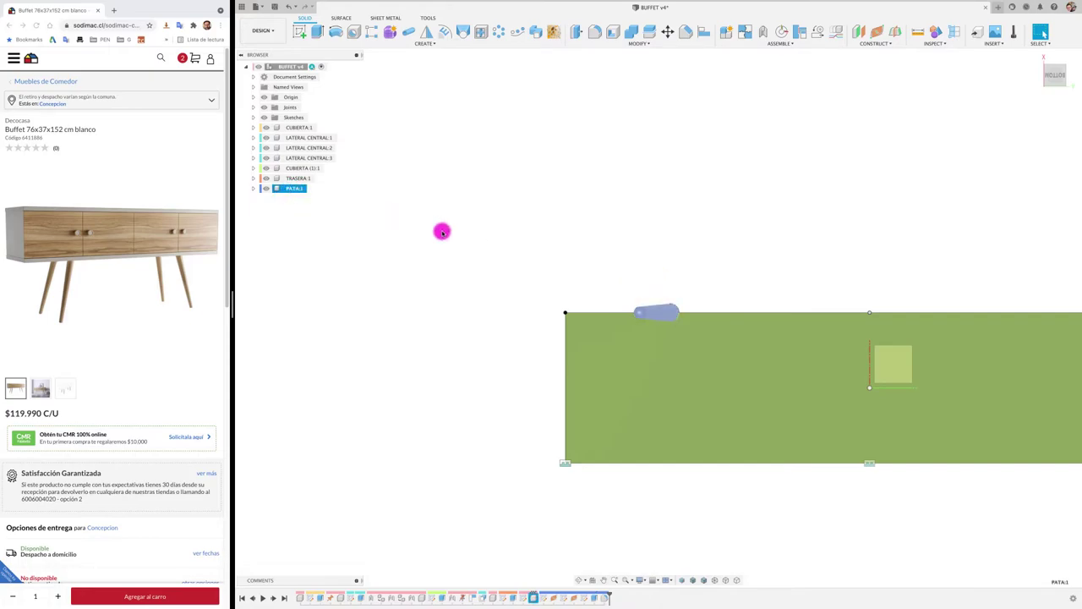
{"action": "key", "text": "m"}
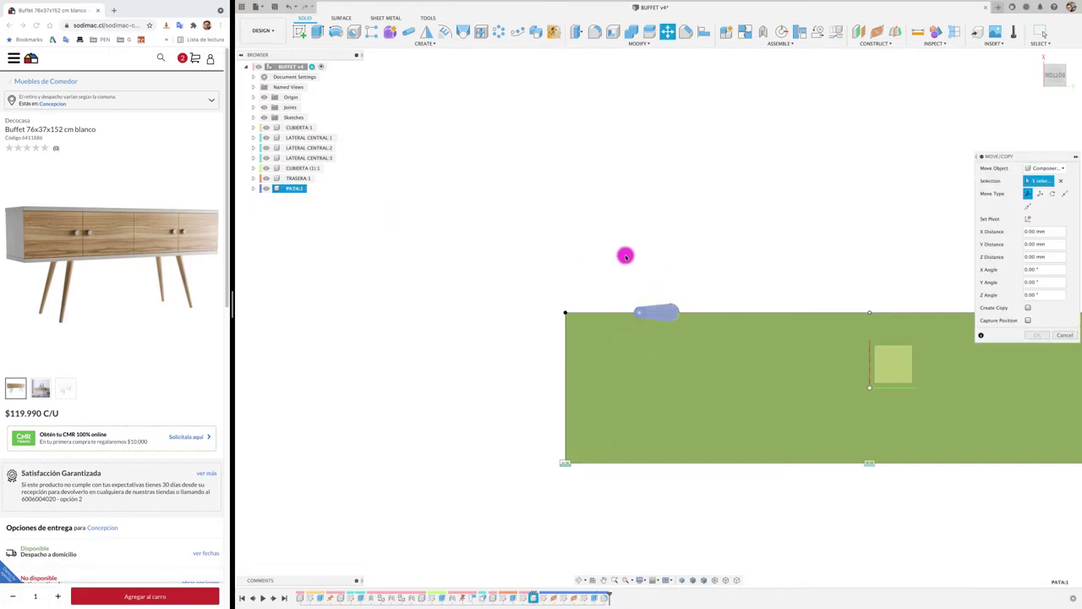
Move the leg -80 mm in X and -10 mm in Y, rotating it 30° about Z.
{"action": "middle_click_drag", "start_coordinate": [702, 256], "coordinate": [545, 249]}
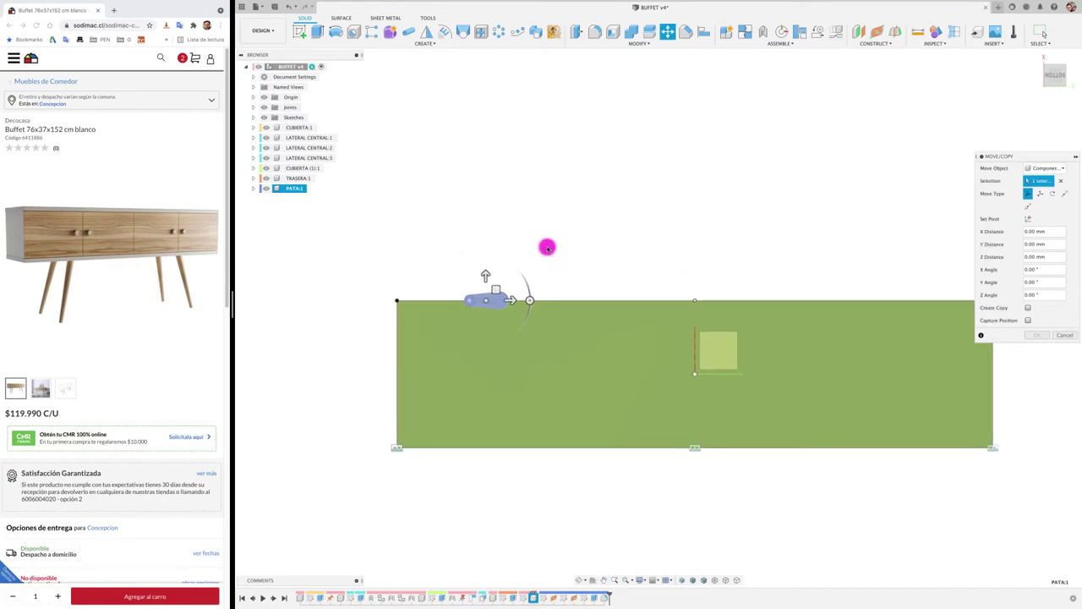
{"action": "left_click_drag", "start_coordinate": [493, 273], "coordinate": [488, 307]}
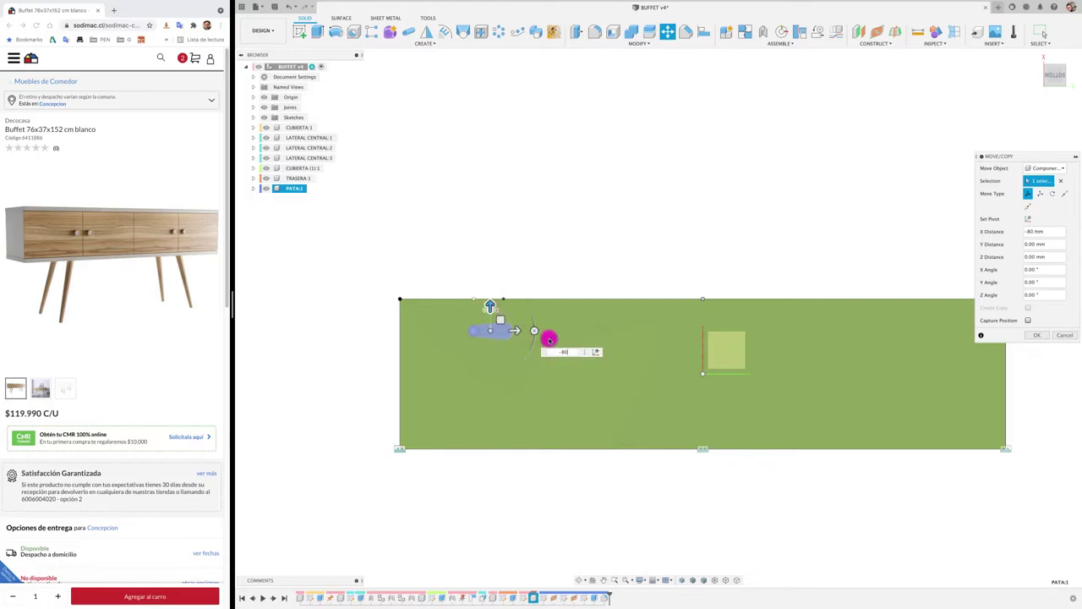
{"action": "left_click_drag", "start_coordinate": [533, 330], "coordinate": [531, 356]}
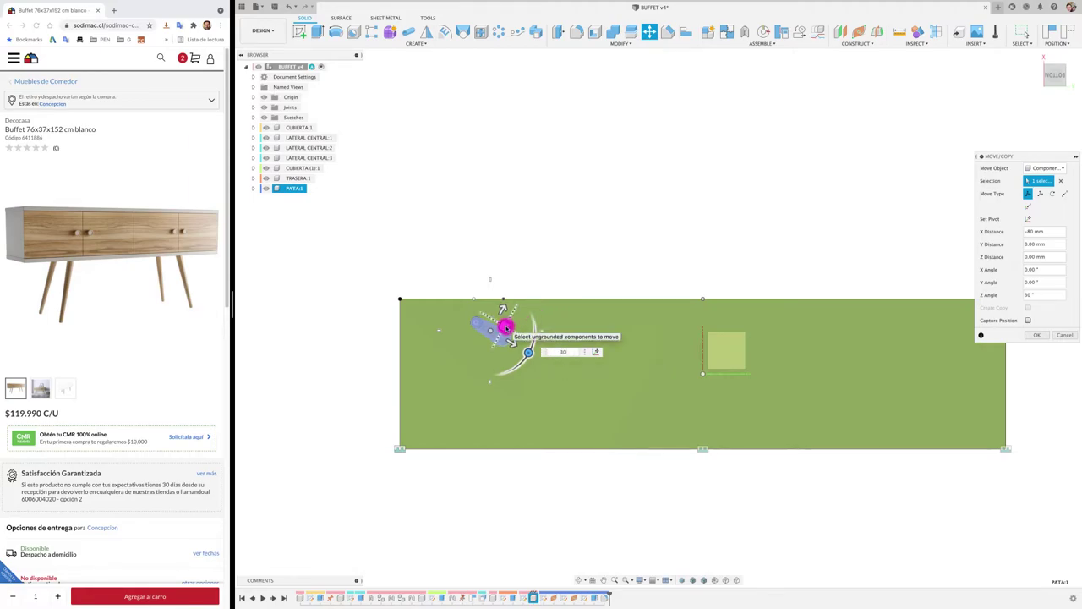
{"action": "middle_click_drag", "start_coordinate": [505, 326], "coordinate": [536, 345], "text": "shift"}
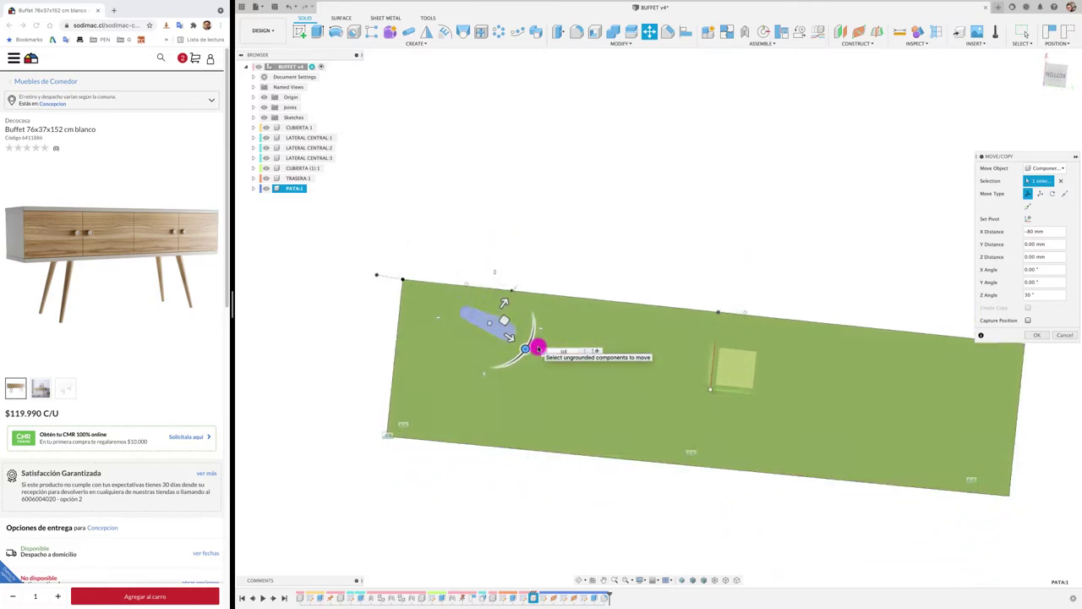
{"action": "left_click", "coordinate": [1049, 79]}
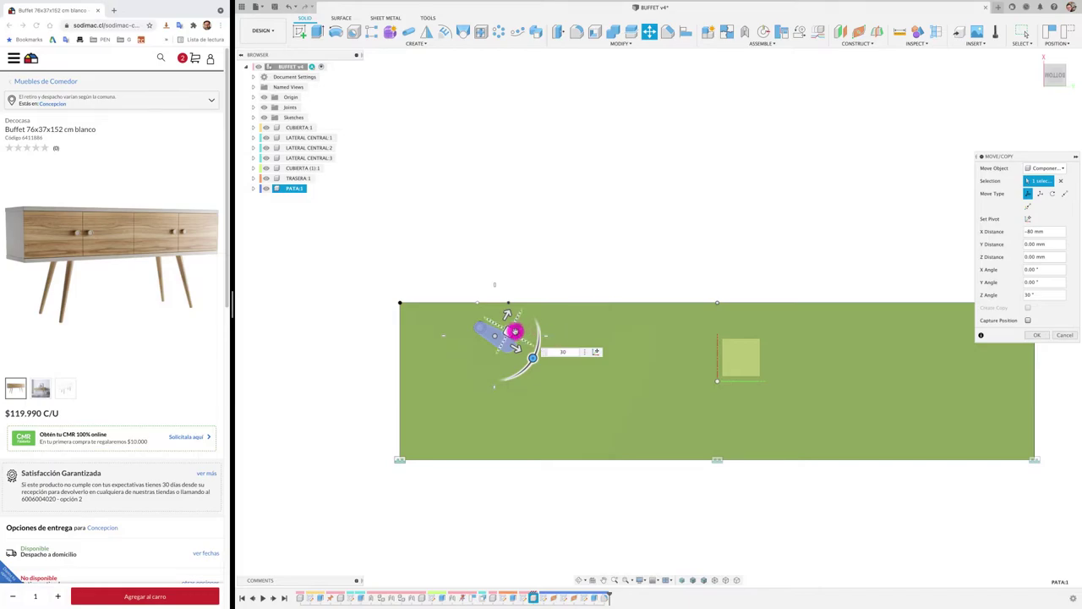
{"action": "left_click_drag", "start_coordinate": [515, 330], "coordinate": [514, 322]}
{"action": "type", "text": "-10"}
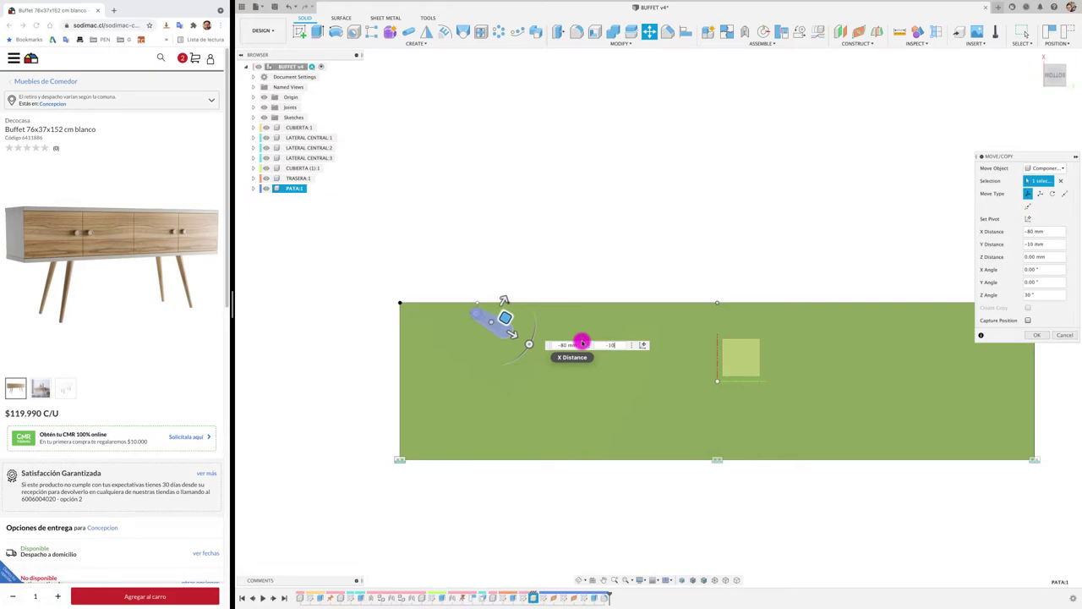
{"action": "left_click", "coordinate": [1037, 335]}
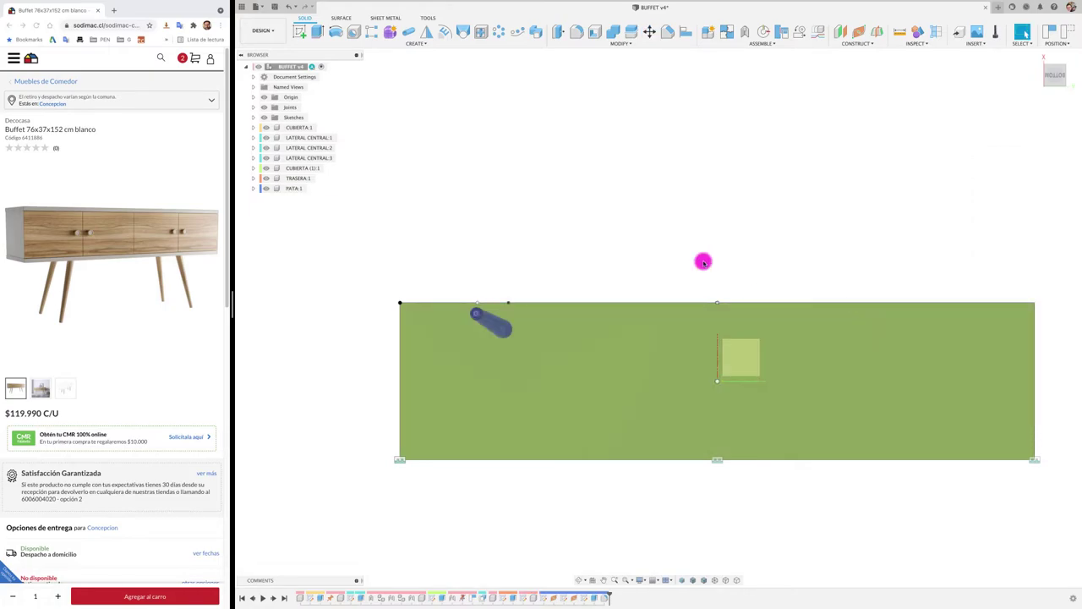
{"action": "key", "text": "F6"}
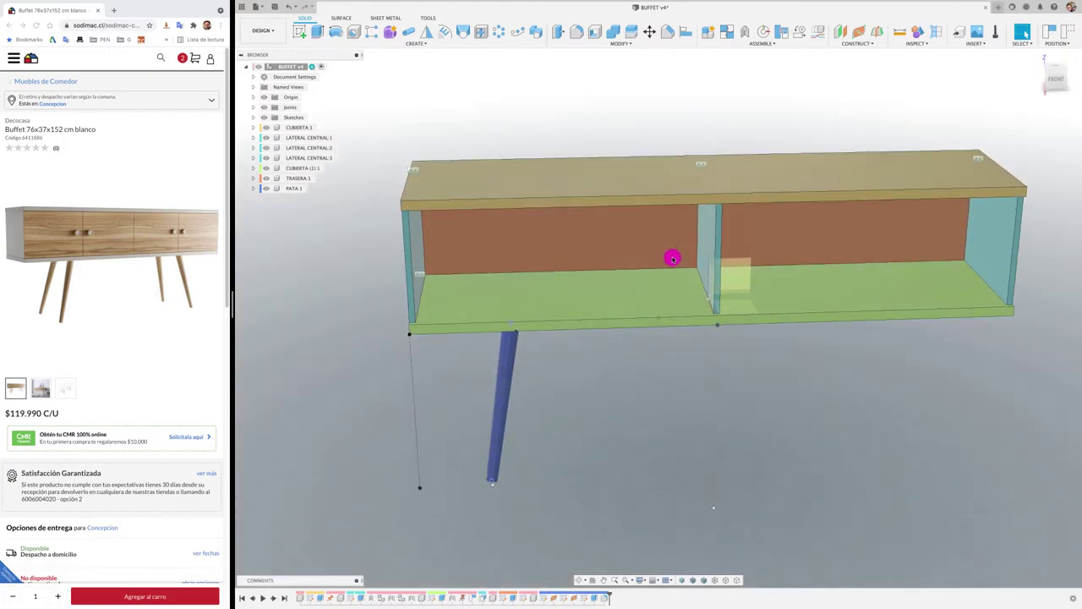
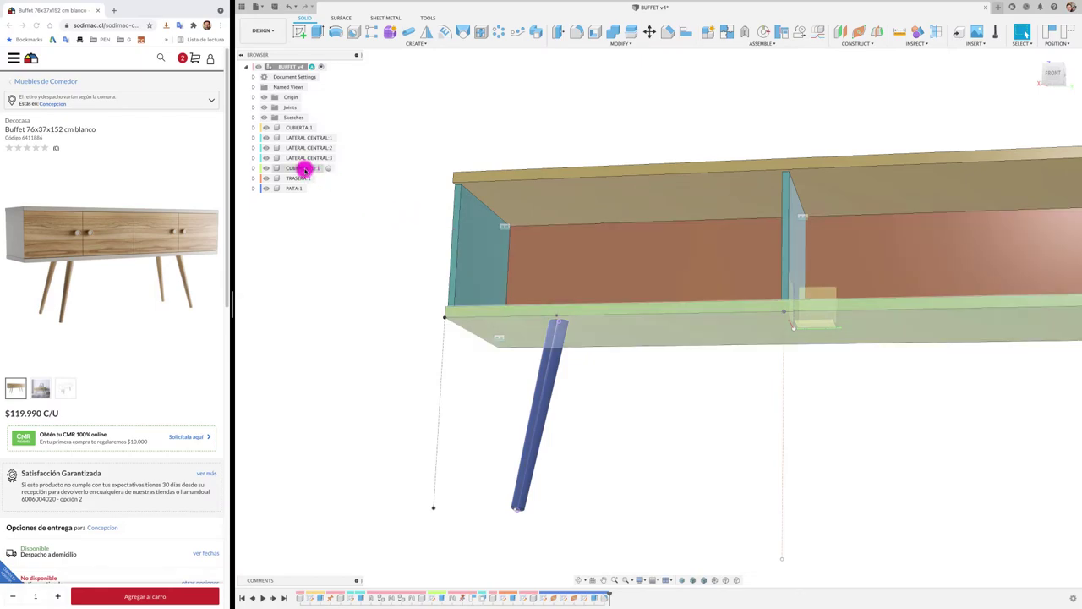
Identify the CUBIERTA (1):1 bottom panel by toggling its visibility, then rename it to BASE.
{"action": "left_click", "coordinate": [267, 168]}
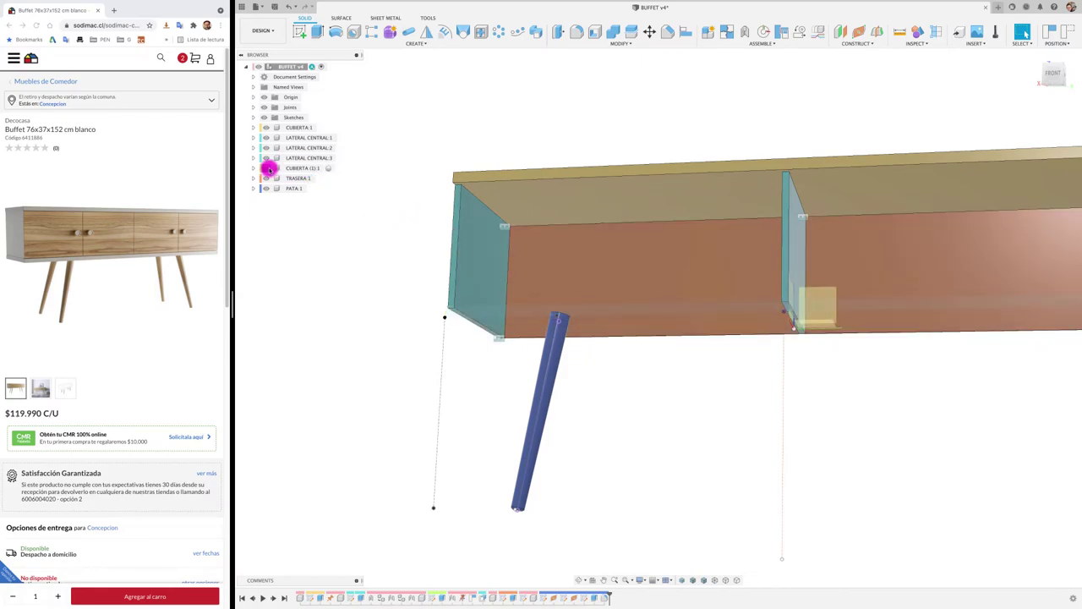
{"action": "left_click", "coordinate": [268, 168]}
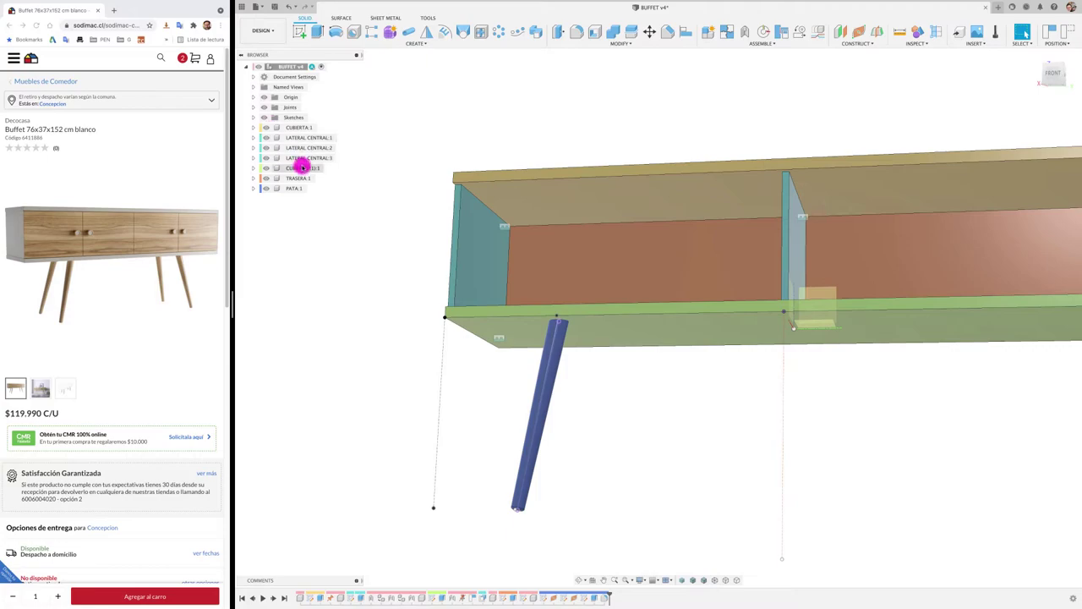
{"action": "left_click", "coordinate": [300, 168]}
{"action": "type", "text": "BASE"}
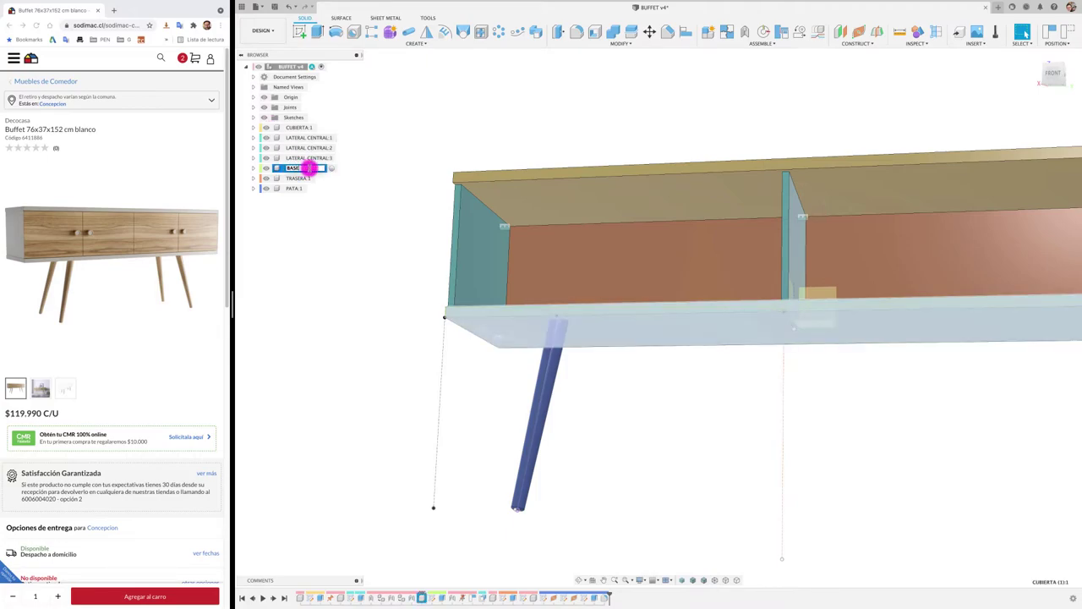
{"action": "key", "text": "Return"}
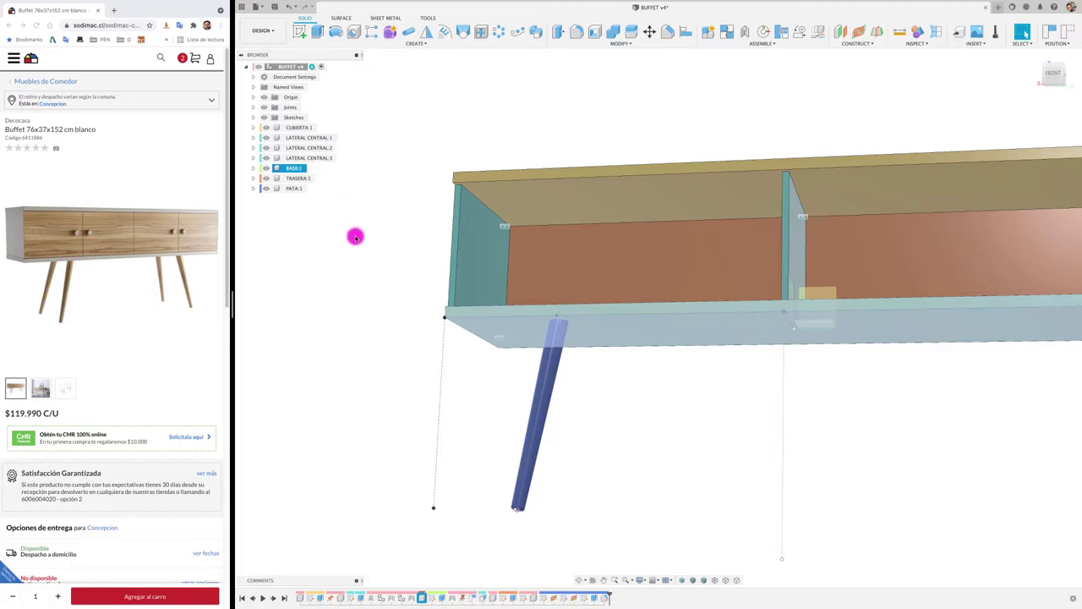
{"action": "left_click", "coordinate": [355, 236]}
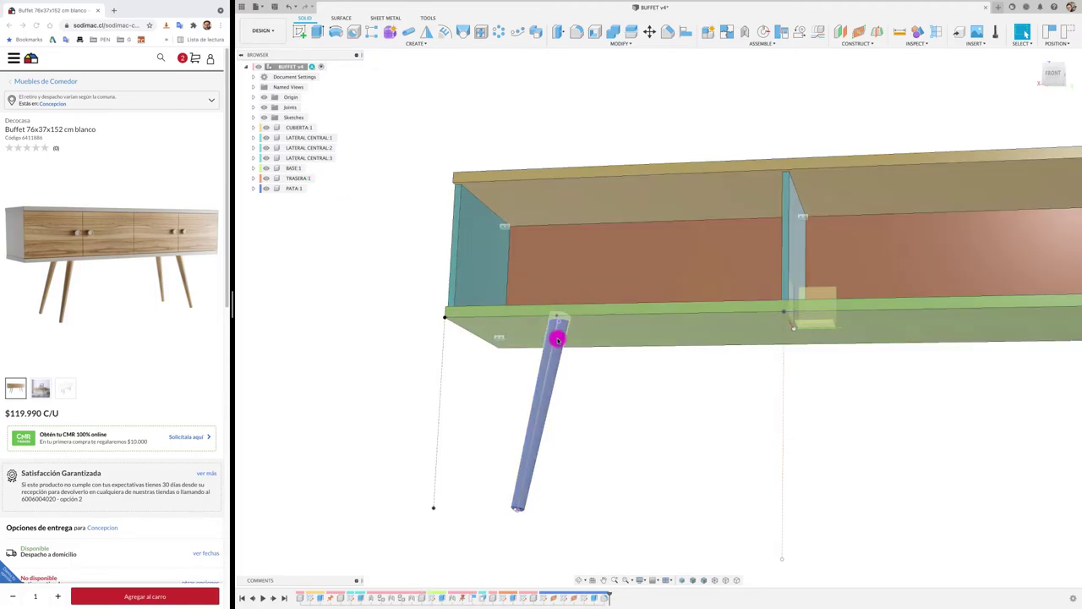
Inspect the tapered leg from the front view, then from underneath where it meets the base.
{"action": "left_click", "coordinate": [554, 353]}
{"action": "middle_click_drag", "start_coordinate": [555, 352], "coordinate": [854, 180], "text": "shift"}
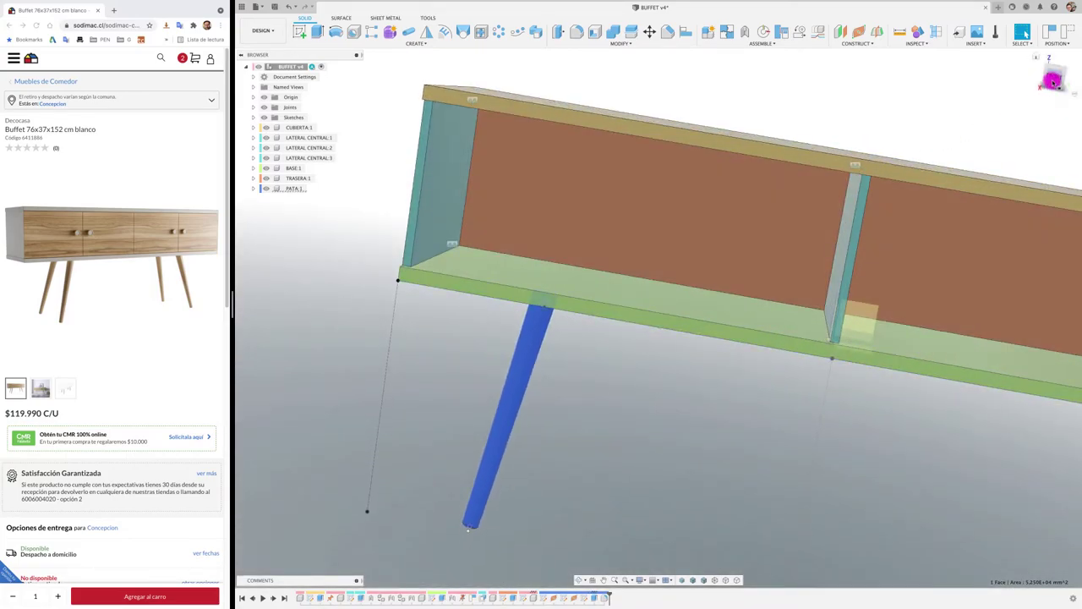
{"action": "left_click", "coordinate": [1053, 76]}
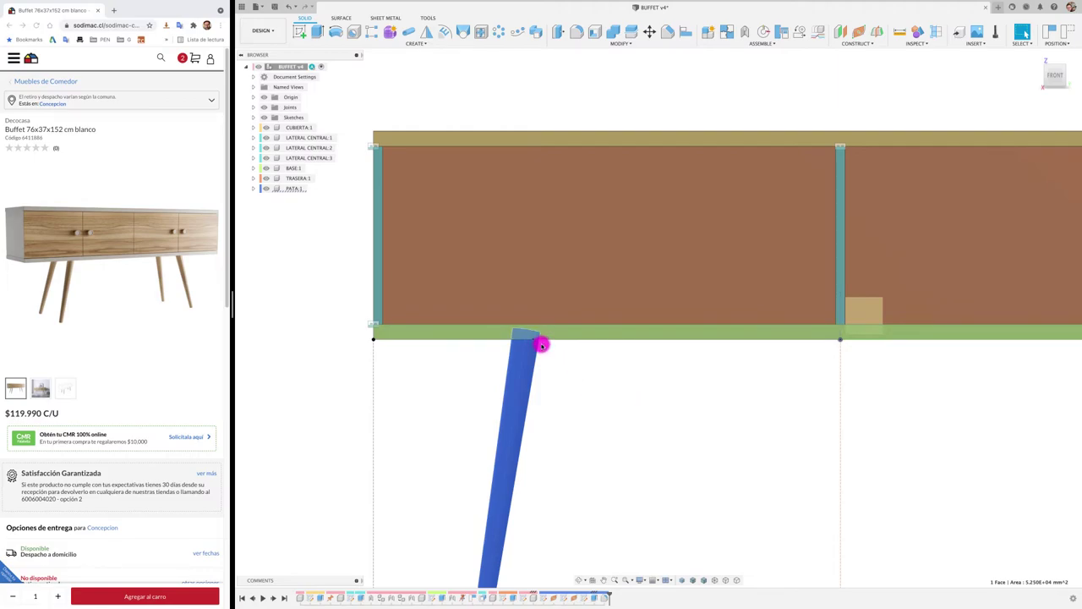
{"action": "scroll", "coordinate": [533, 338], "scroll_direction": "up", "scroll_amount": 3}
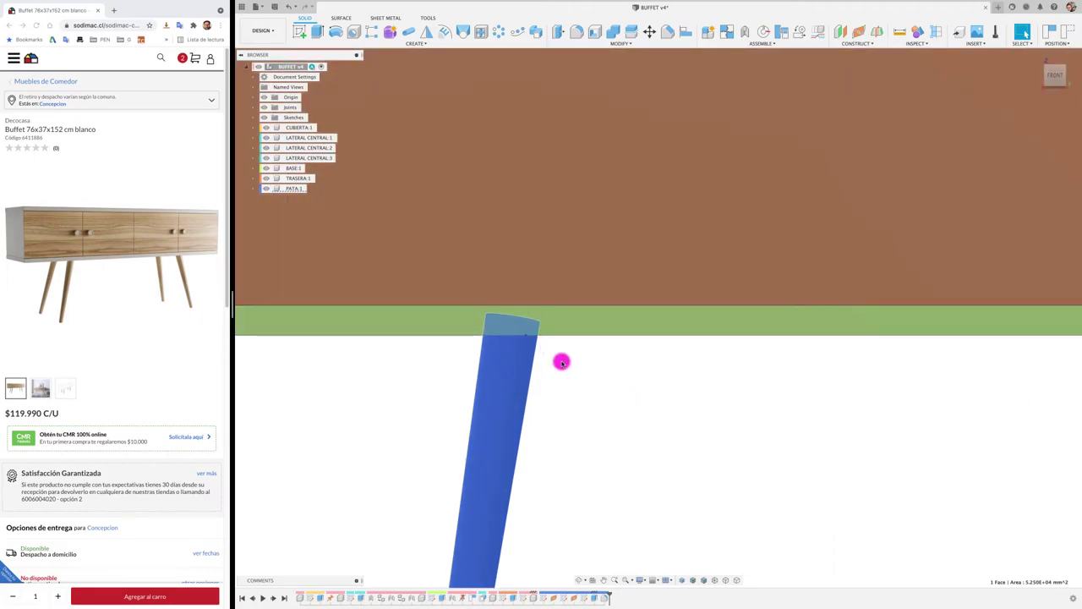
{"action": "mouse_move", "coordinate": [561, 361]}
{"action": "middle_mouse_down", "text": "shift"}
{"action": "mouse_move", "coordinate": [590, 360]}
{"action": "mouse_move", "coordinate": [501, 370]}
{"action": "middle_mouse_up", "text": "shift"}
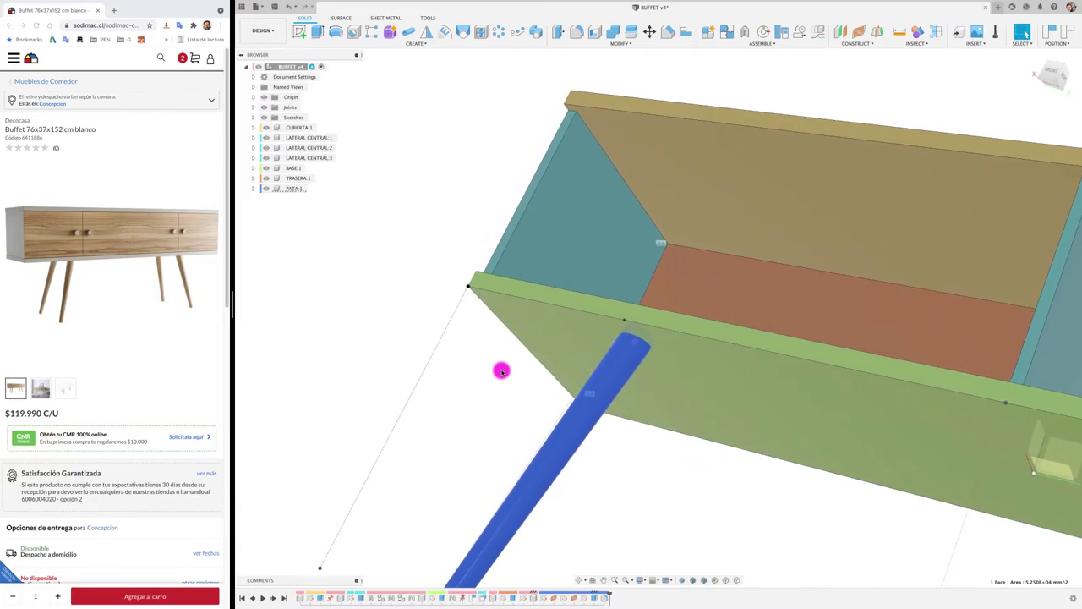
Begin a Split Body with the base panel as splitting tool, then cancel the incomplete split.
{"action": "left_click", "coordinate": [629, 45]}
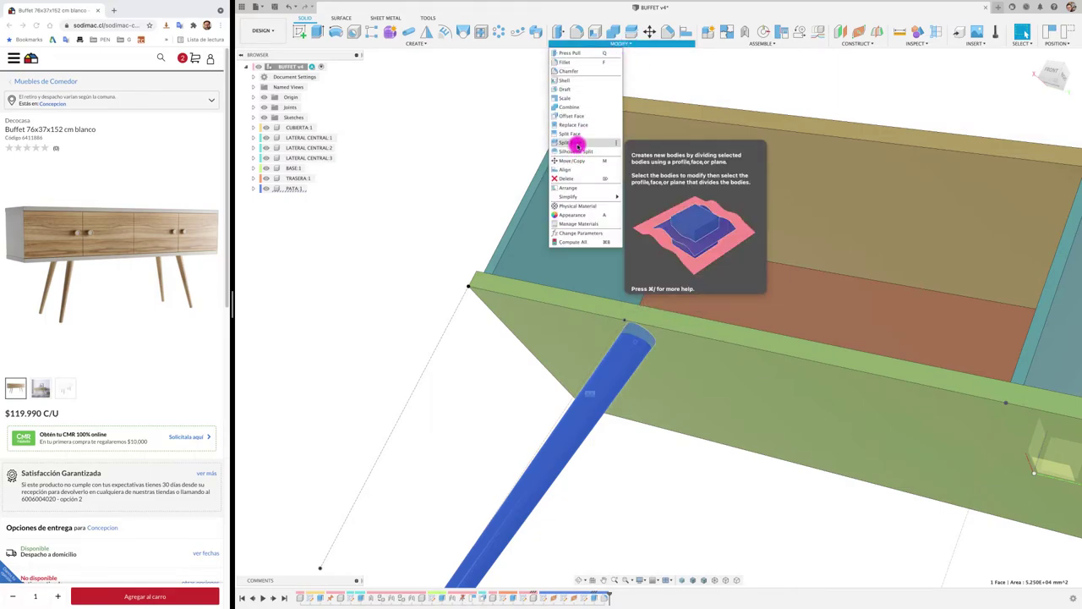
{"action": "left_click", "coordinate": [578, 146]}
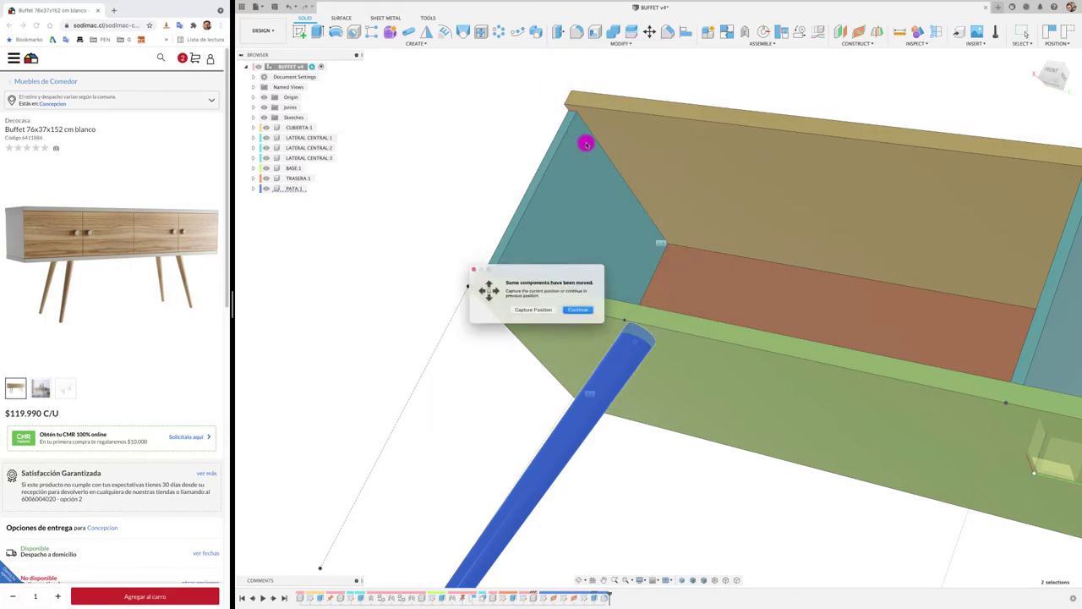
{"action": "left_click", "coordinate": [548, 311]}
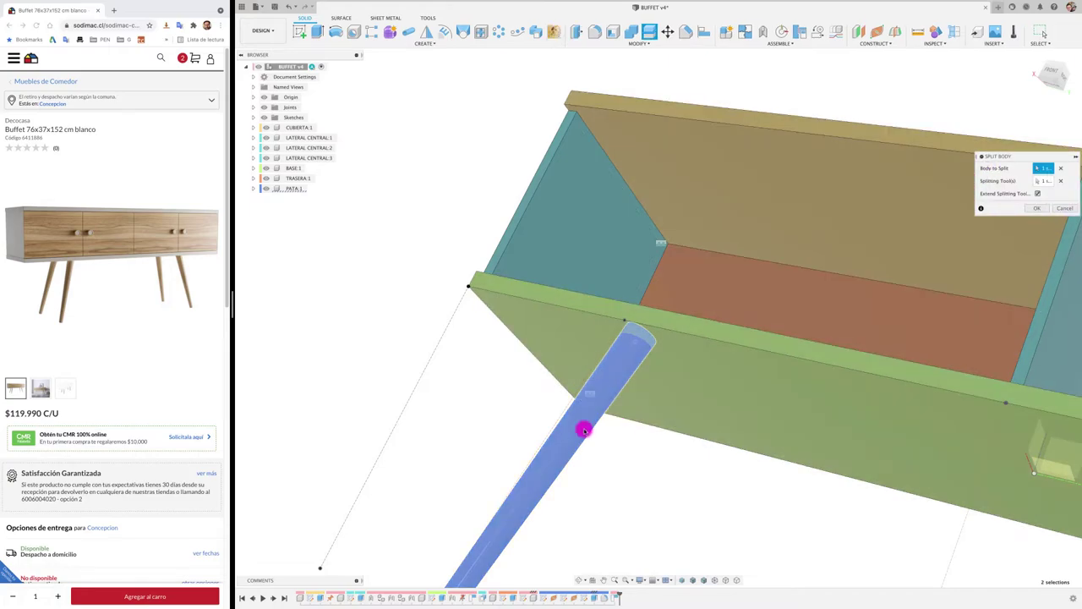
{"action": "left_click", "coordinate": [558, 443]}
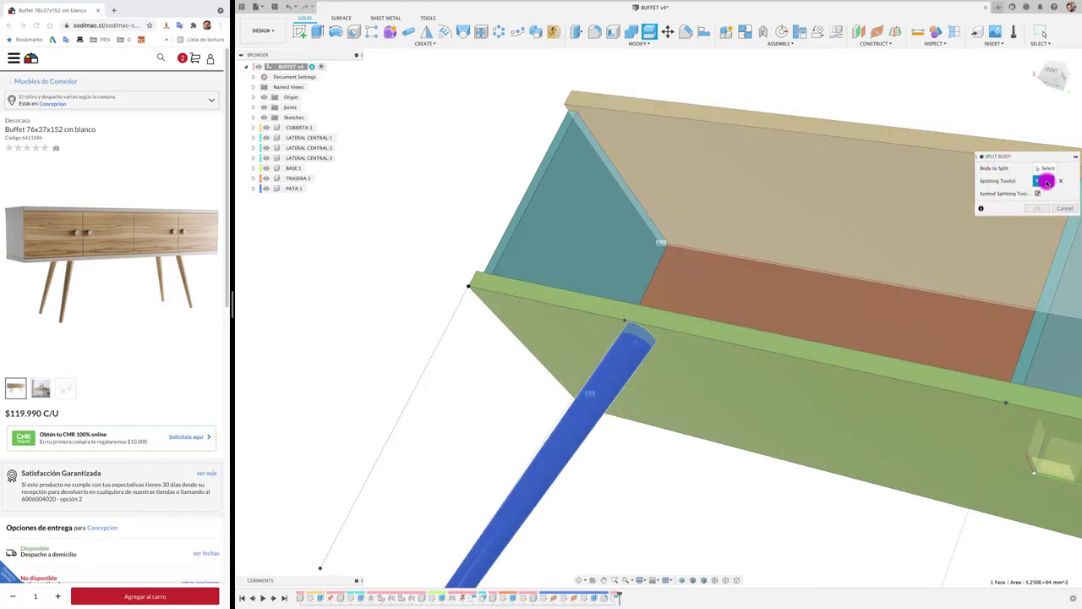
{"action": "left_click", "coordinate": [738, 383]}
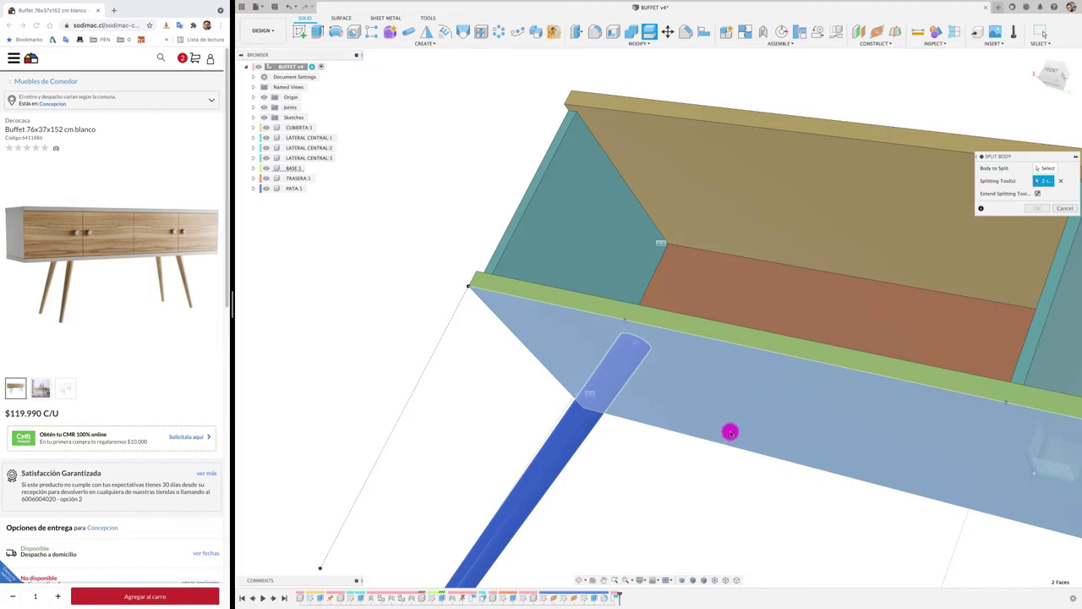
{"action": "left_click", "coordinate": [1064, 208]}
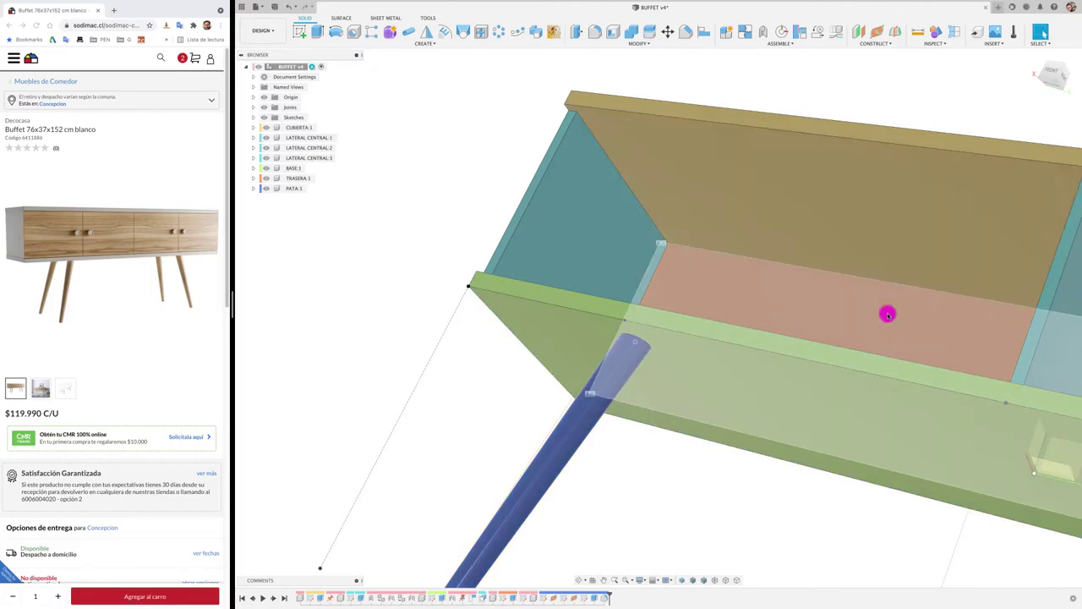
{"action": "scroll", "coordinate": [676, 496], "scroll_direction": "down", "scroll_amount": 2}
{"action": "scroll", "coordinate": [674, 497], "scroll_direction": "down", "scroll_amount": 3}
{"action": "scroll", "coordinate": [674, 496], "scroll_direction": "down", "scroll_amount": 1}
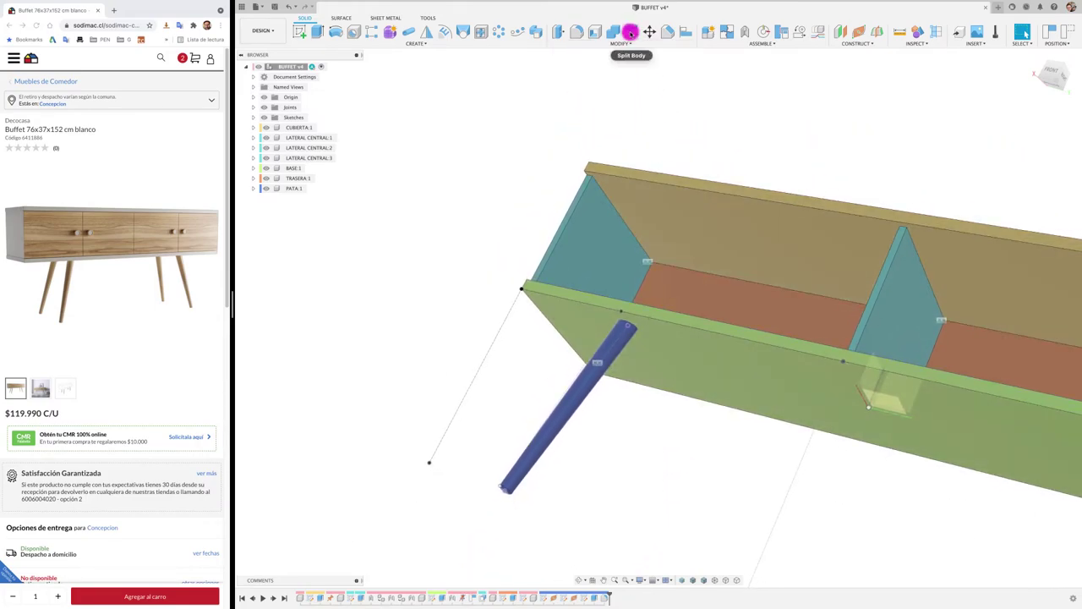
Split the tapered leg with the base panel and drag the leg down away from the base.
{"action": "left_click", "coordinate": [630, 32]}
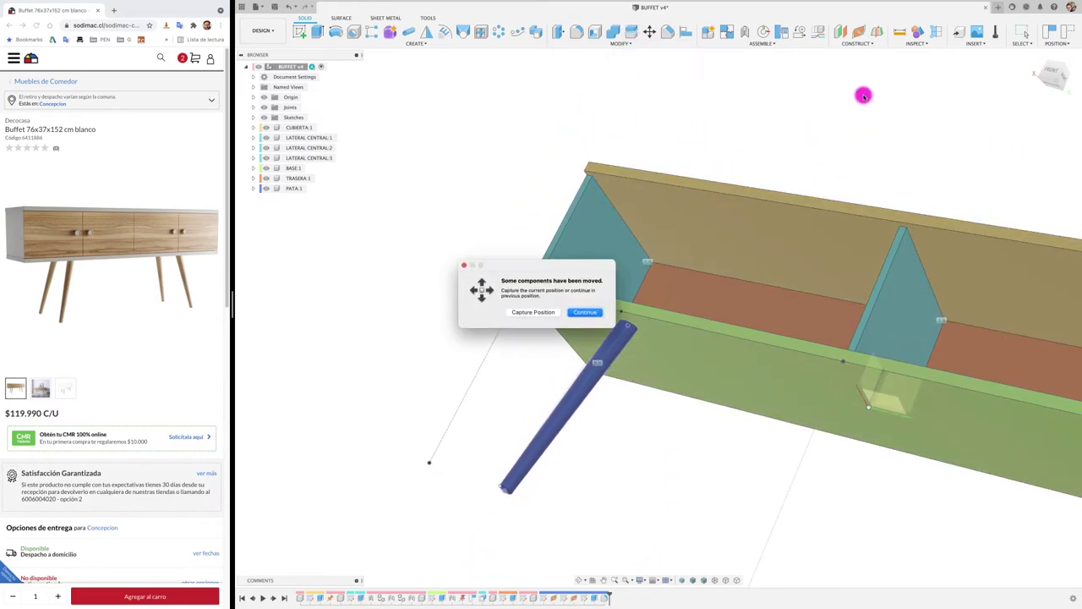
{"action": "left_click", "coordinate": [529, 315]}
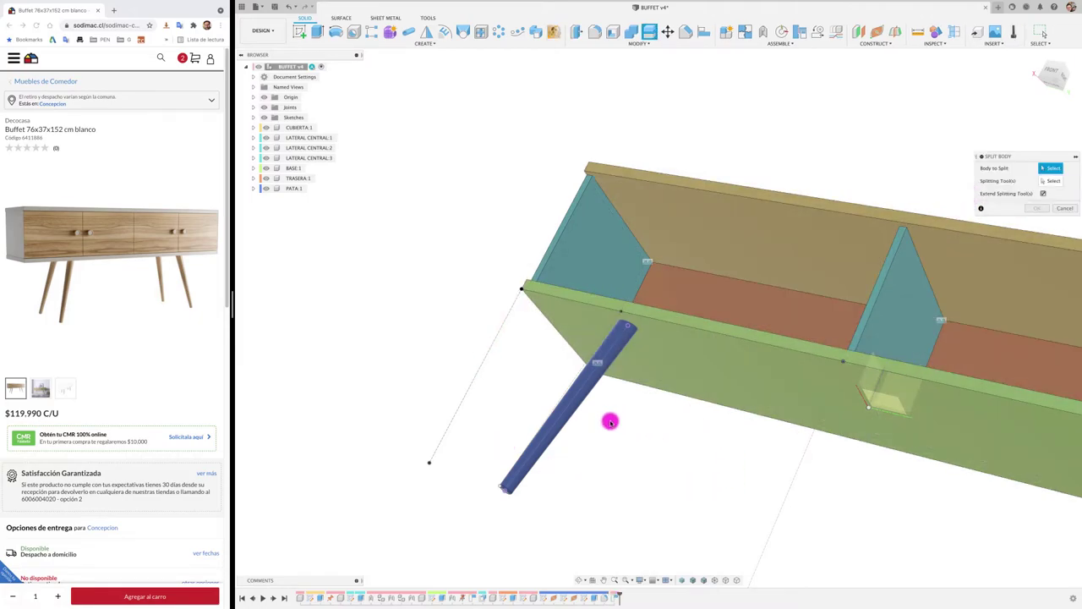
{"action": "left_click", "coordinate": [569, 411]}
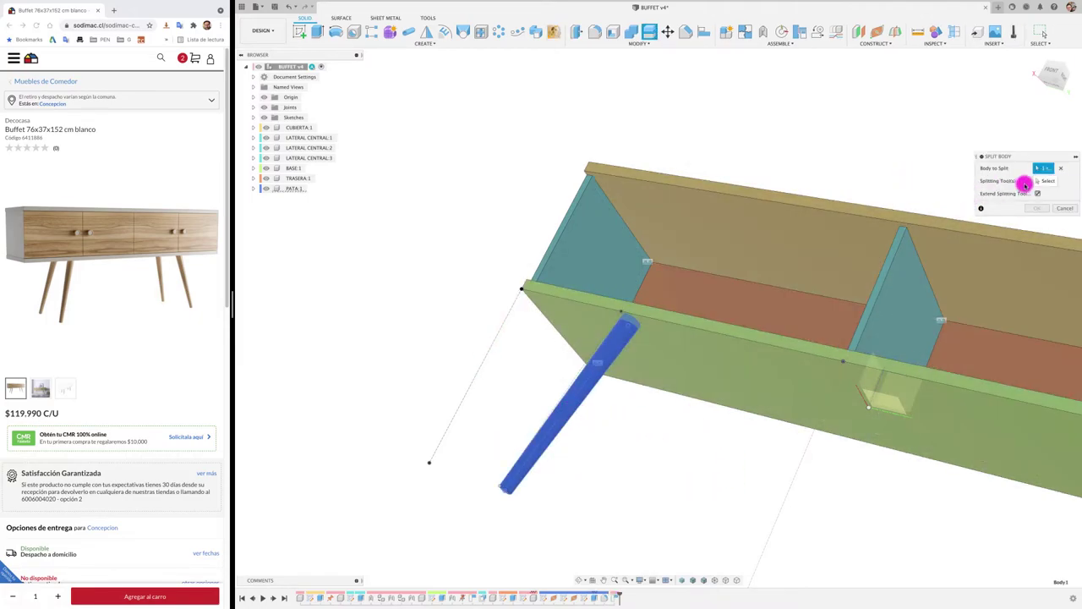
{"action": "left_click", "coordinate": [708, 355]}
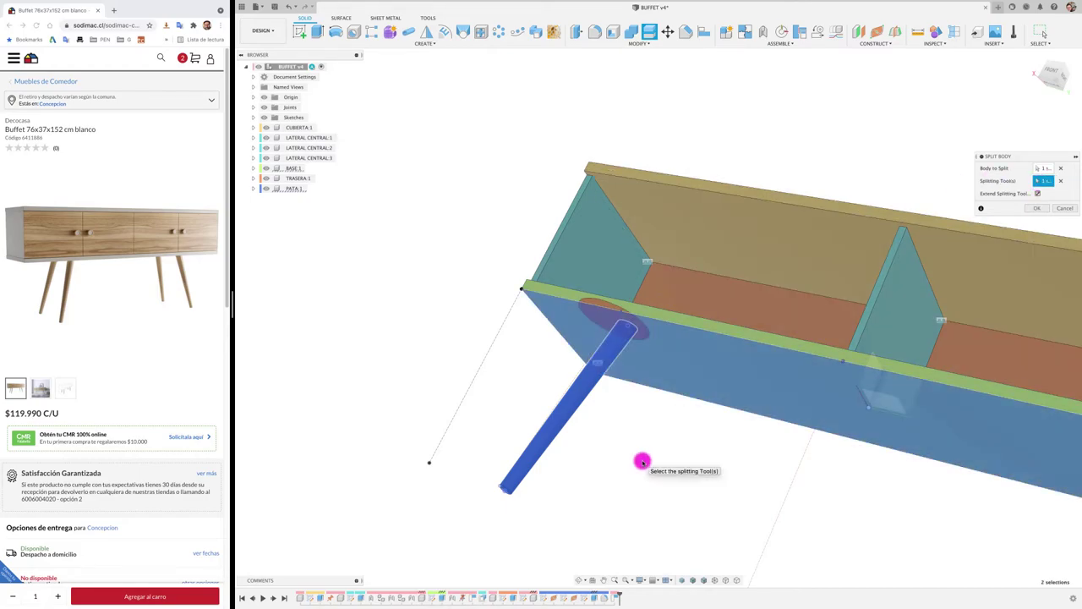
{"action": "left_click", "coordinate": [1034, 209]}
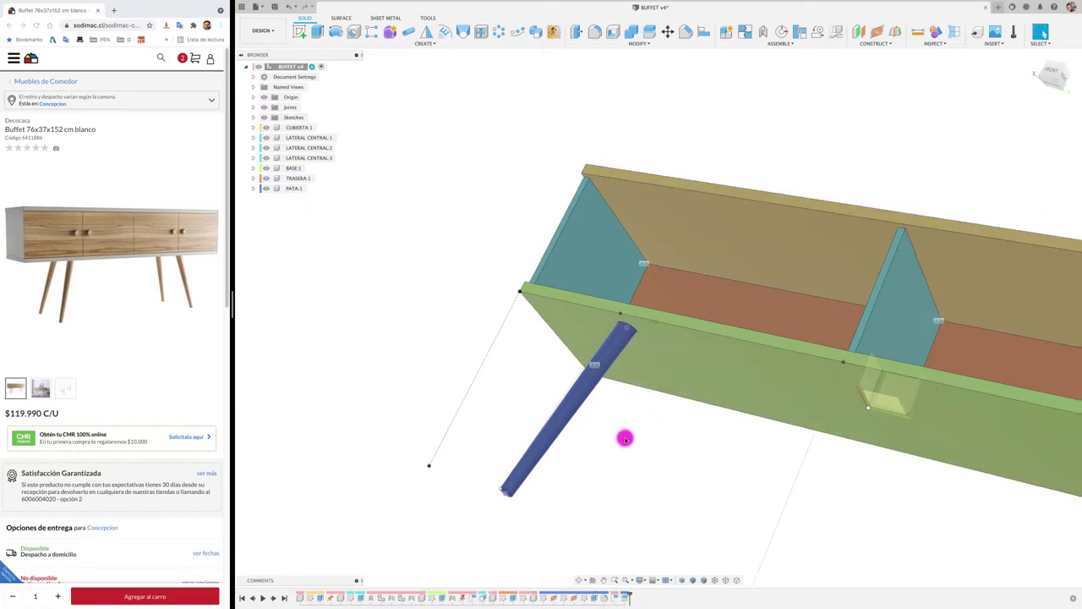
{"action": "left_click_drag", "start_coordinate": [584, 386], "coordinate": [544, 426]}
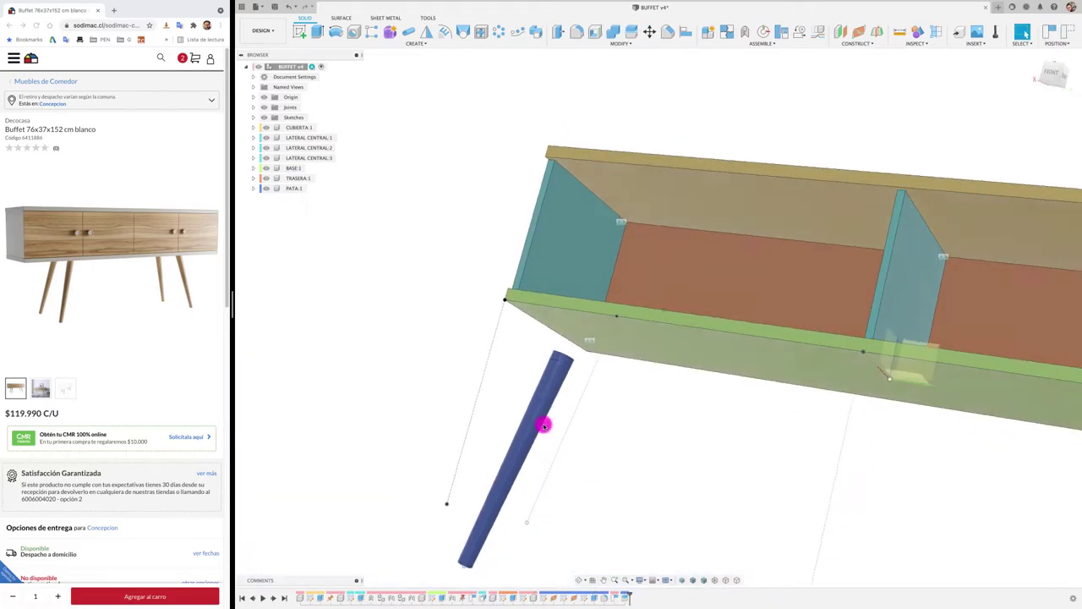
Move the leg back up under the base and hide the base panel to expose the leg top.
{"action": "middle_click_drag", "start_coordinate": [544, 426], "coordinate": [550, 361], "text": "shift"}
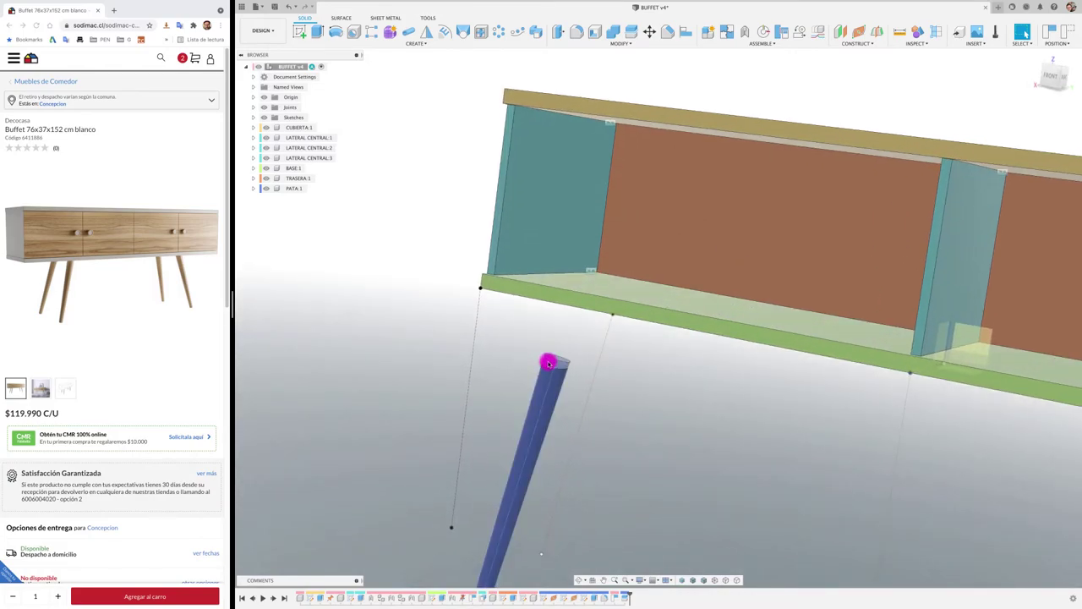
{"action": "mouse_move", "coordinate": [549, 363]}
{"action": "left_mouse_down"}
{"action": "mouse_move", "coordinate": [570, 359]}
{"action": "mouse_move", "coordinate": [548, 365]}
{"action": "left_mouse_up"}
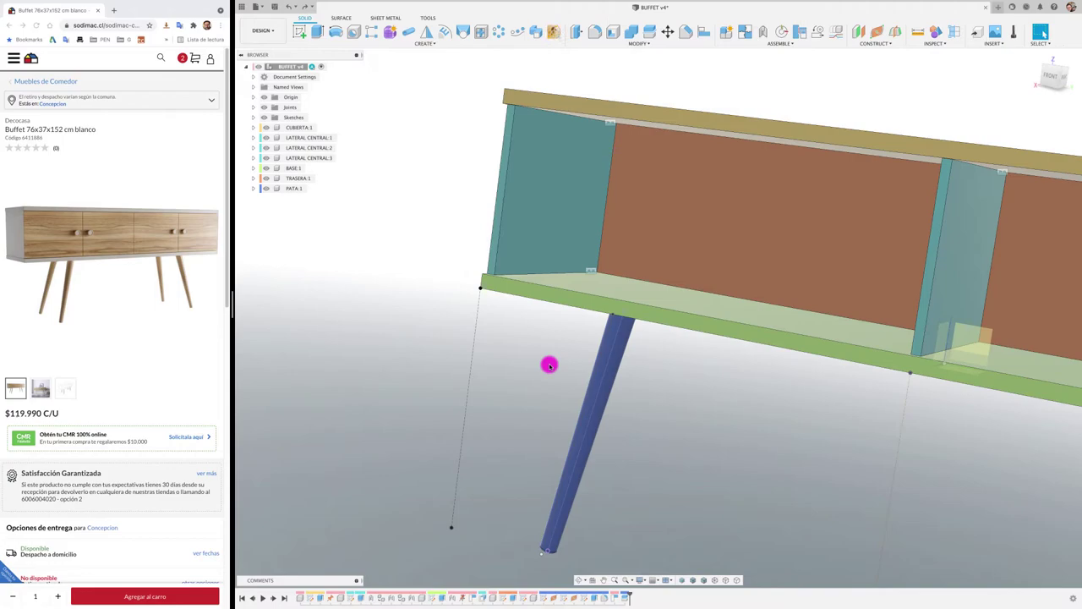
{"action": "left_click", "coordinate": [680, 305]}
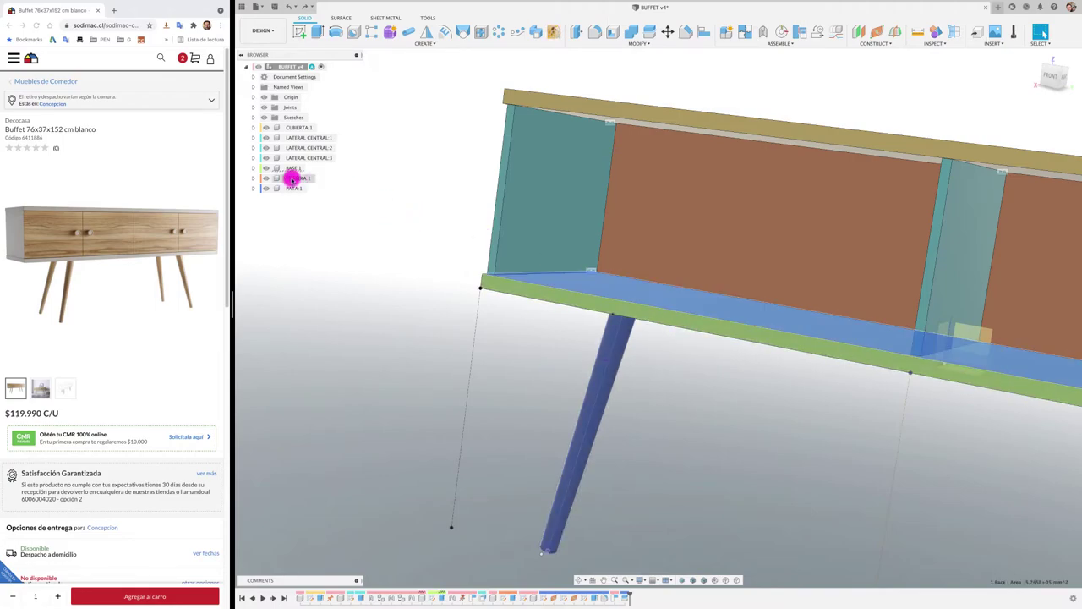
{"action": "key", "text": "Escape"}
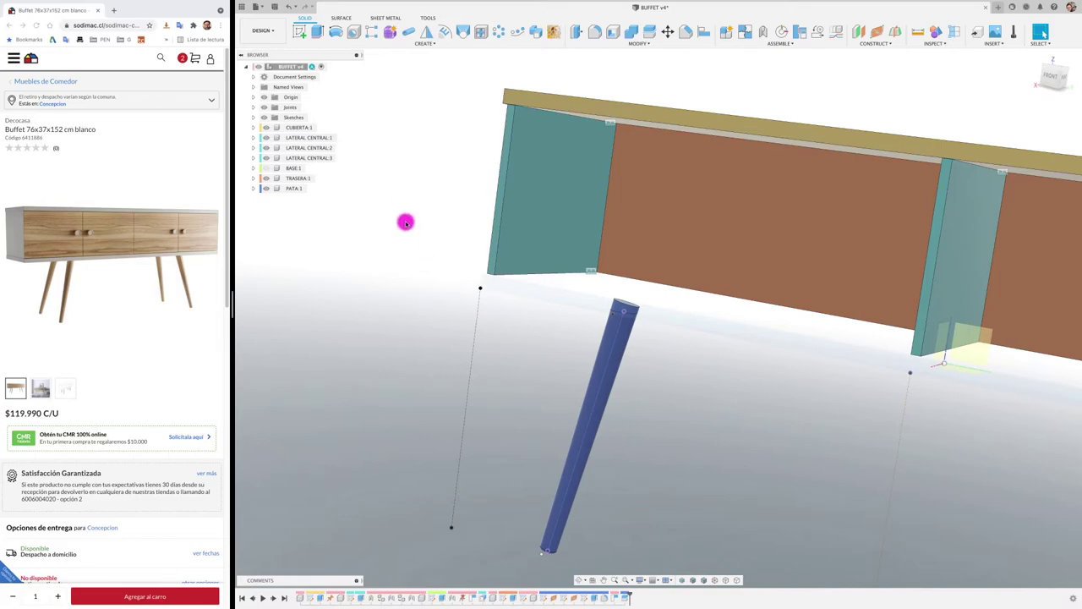
Remove the extra Body1 from PATA:1's Bodies folder, leaving only Body2.
{"action": "left_click", "coordinate": [297, 190]}
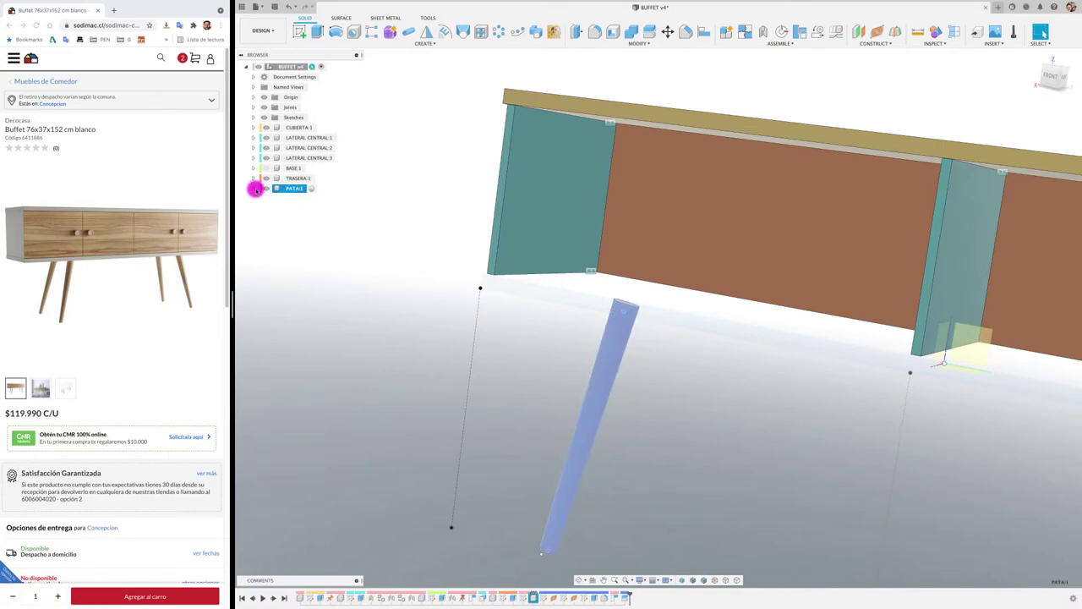
{"action": "left_click", "coordinate": [253, 188]}
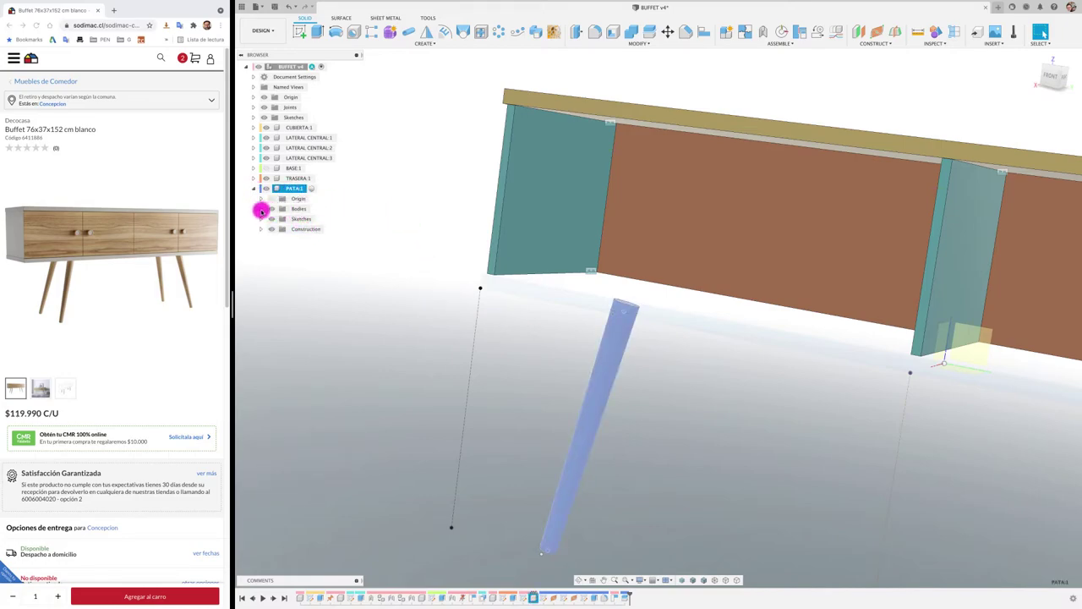
{"action": "left_click", "coordinate": [261, 209]}
{"action": "left_click", "coordinate": [302, 219]}
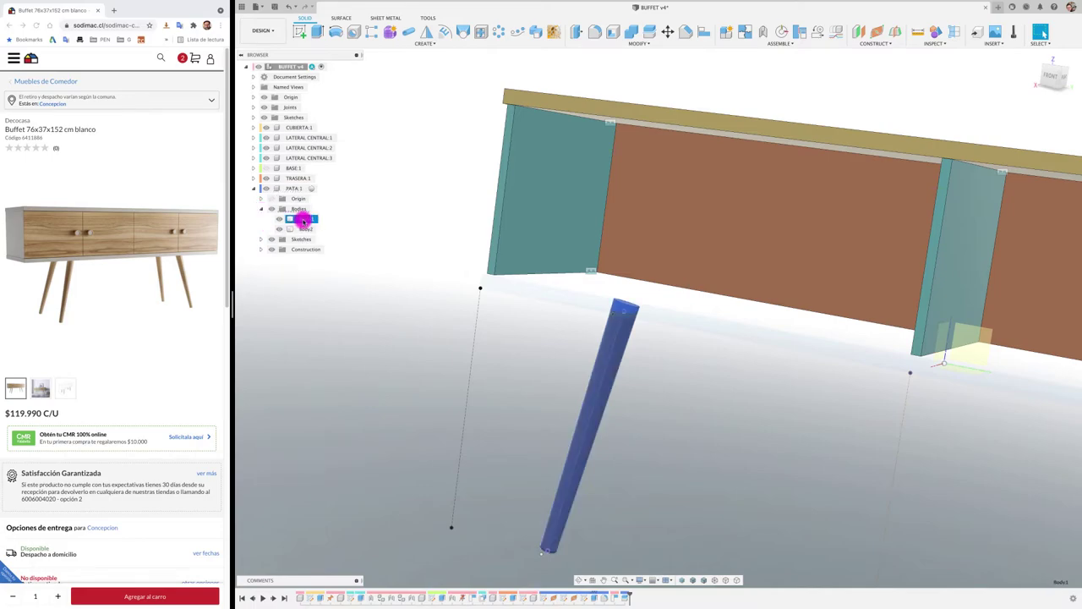
{"action": "right_click", "coordinate": [302, 221]}
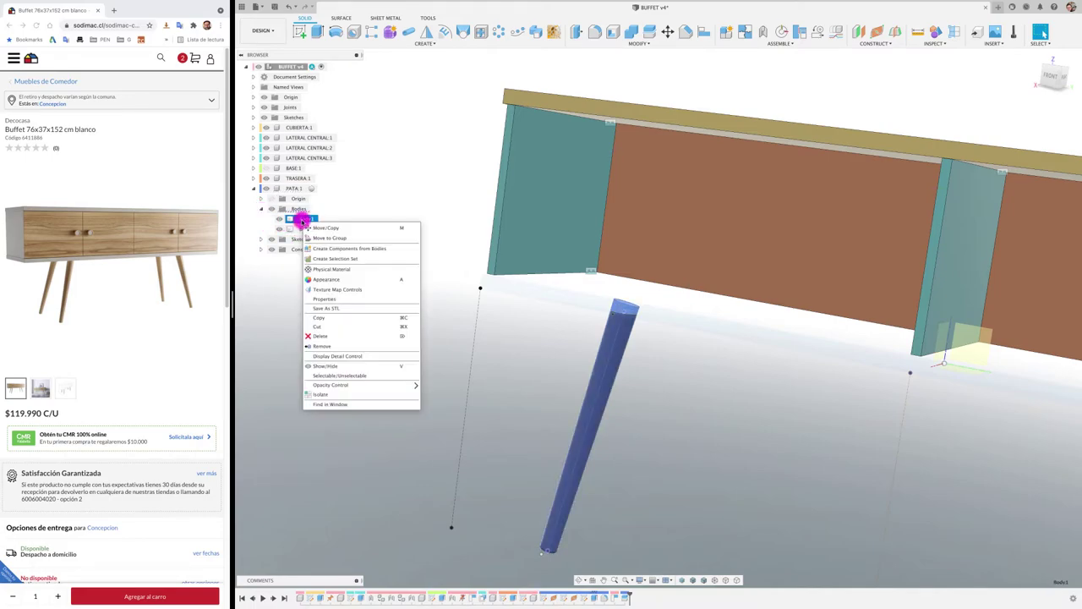
{"action": "left_click", "coordinate": [330, 346]}
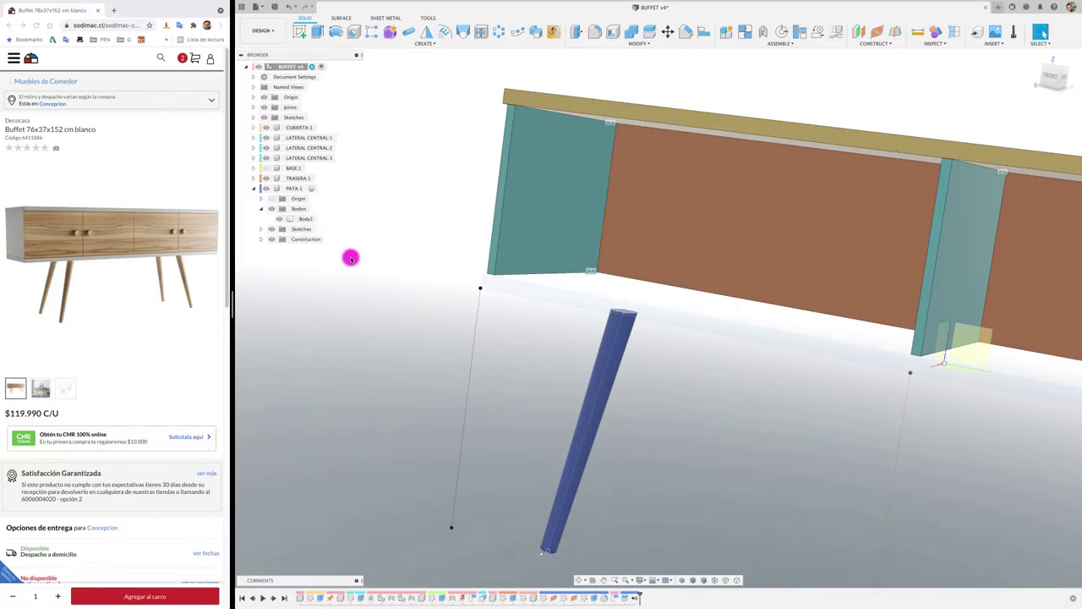
{"action": "left_click", "coordinate": [253, 188]}
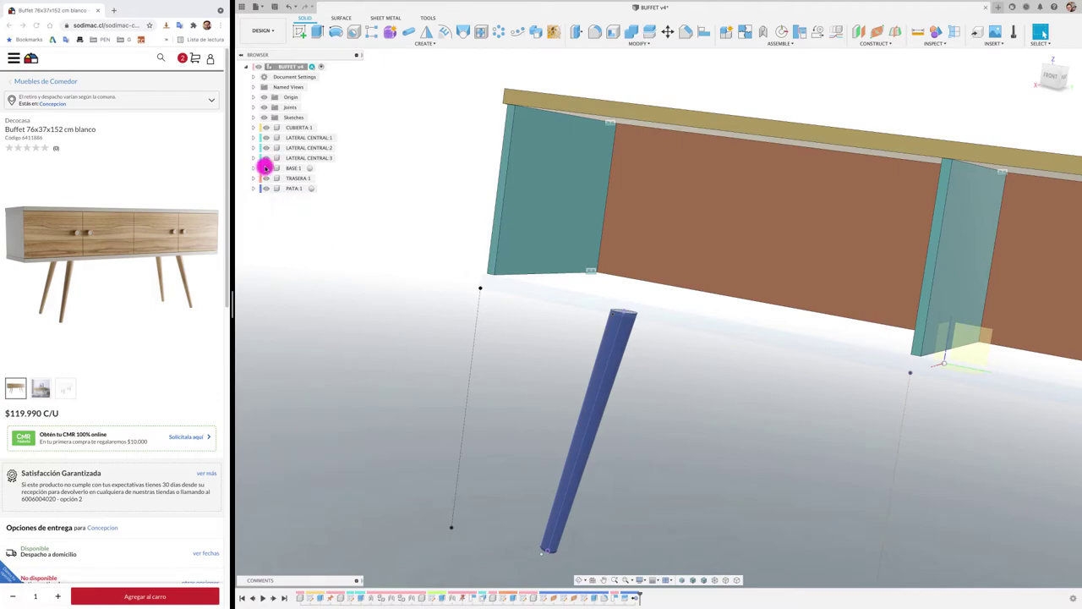
Show BASE:1 again and lock the leg to the base with a rigid as-built joint.
{"action": "left_click", "coordinate": [266, 167]}
{"action": "middle_click_drag", "start_coordinate": [350, 275], "coordinate": [350, 274], "text": "shift"}
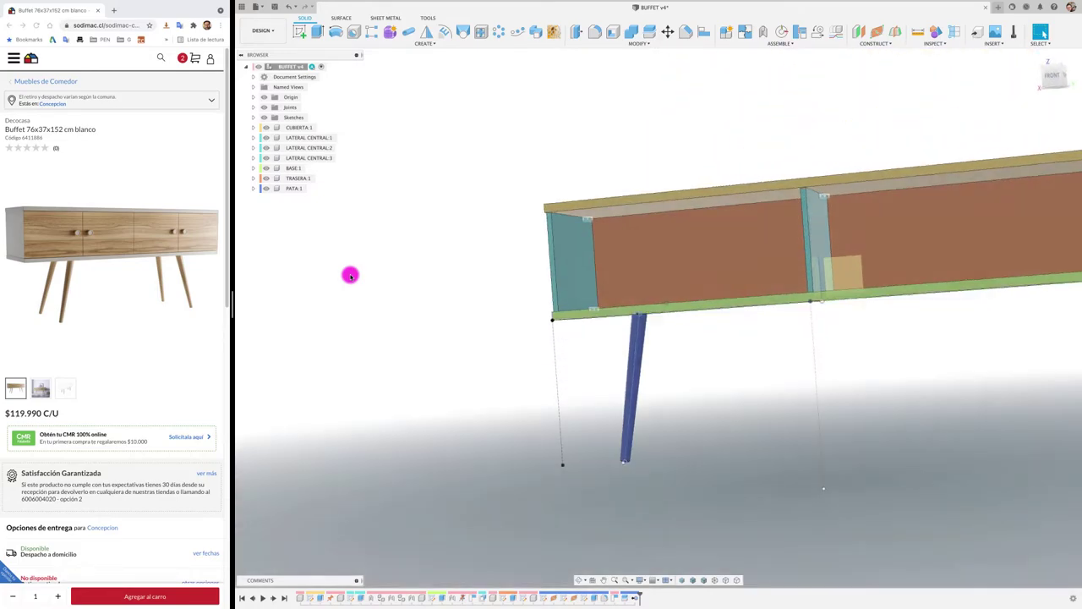
{"action": "middle_click_drag", "start_coordinate": [350, 275], "coordinate": [468, 143], "text": "shift"}
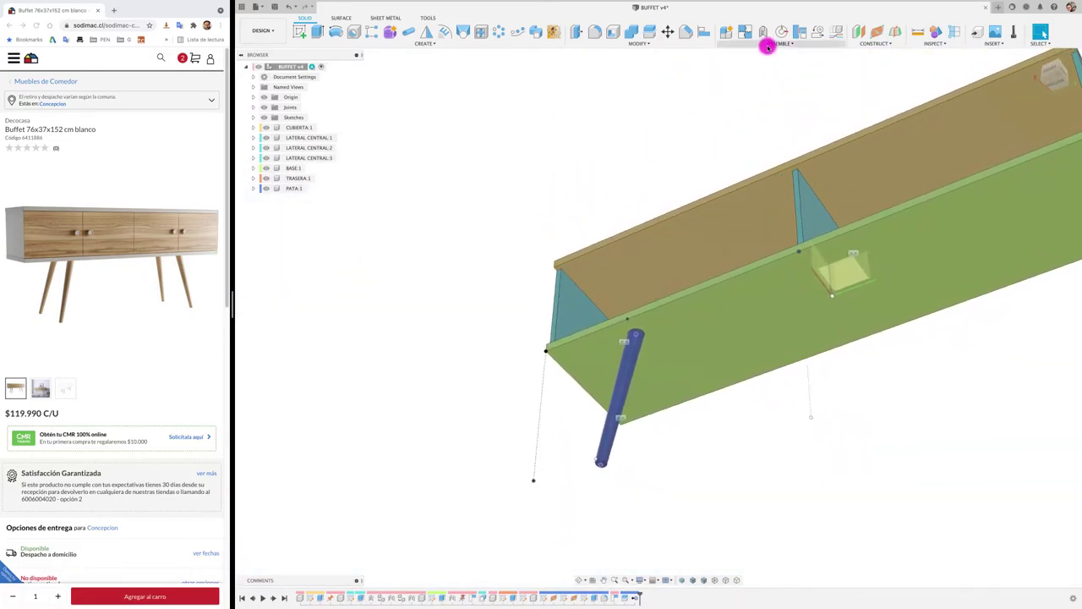
{"action": "left_click", "coordinate": [768, 43]}
{"action": "left_click", "coordinate": [740, 72]}
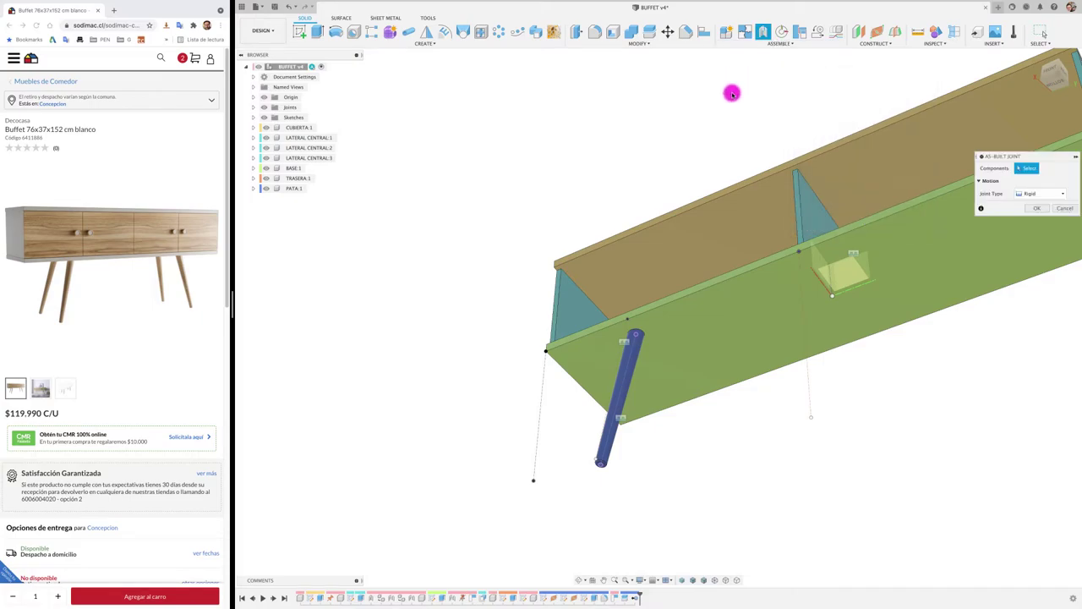
{"action": "left_click", "coordinate": [631, 367]}
{"action": "left_click", "coordinate": [693, 318]}
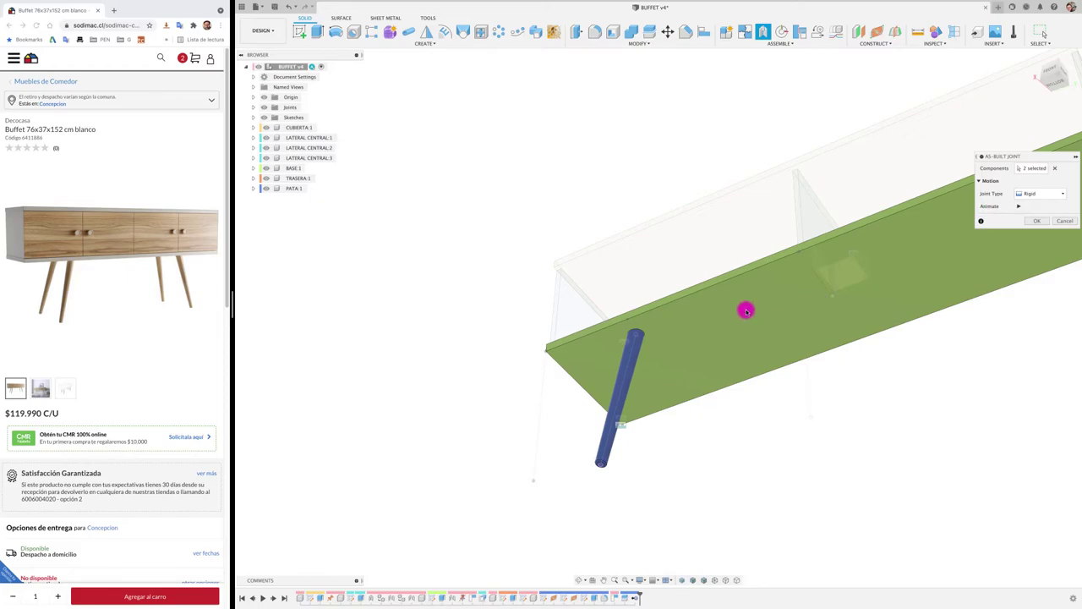
{"action": "left_click", "coordinate": [1041, 221]}
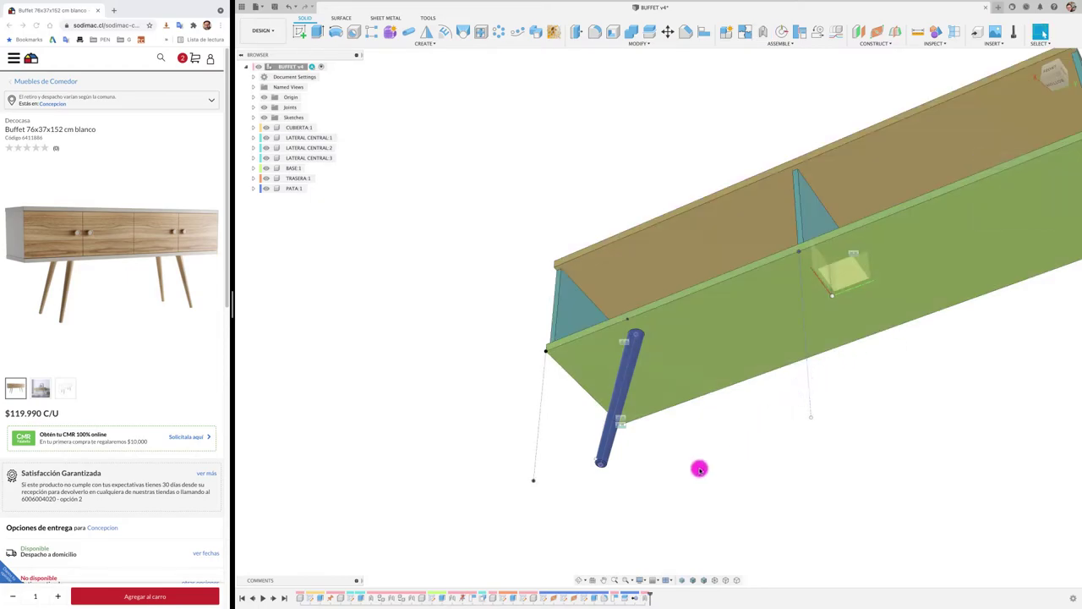
Create a midplane between two opposite faces across the cabinet.
{"action": "scroll", "coordinate": [505, 417], "scroll_direction": "up", "scroll_amount": 10, "text": "shift"}
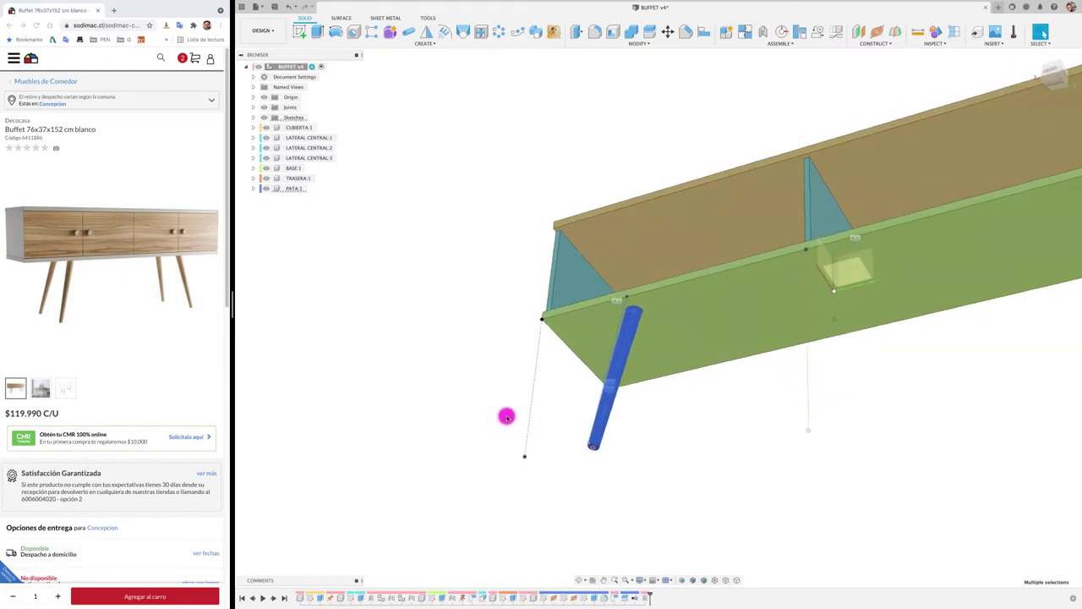
{"action": "scroll", "coordinate": [505, 417], "scroll_direction": "up", "scroll_amount": 5, "text": "shift"}
{"action": "scroll", "coordinate": [506, 417], "scroll_direction": "up", "scroll_amount": 5, "text": "shift"}
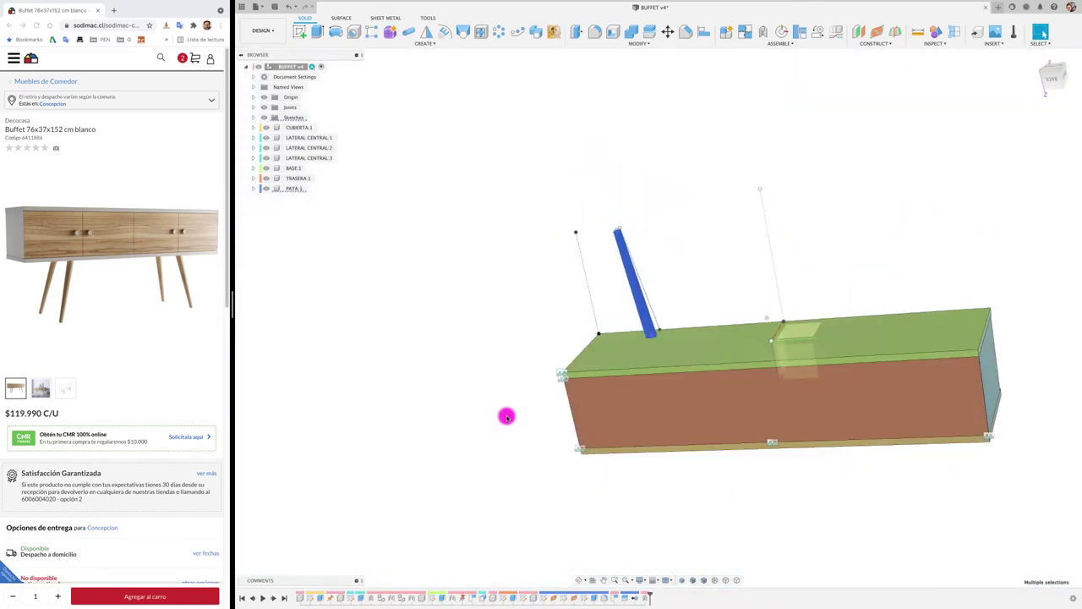
{"action": "scroll", "coordinate": [506, 417], "scroll_direction": "up", "scroll_amount": 2, "text": "shift"}
{"action": "scroll", "coordinate": [510, 414], "scroll_direction": "up", "scroll_amount": 3, "text": "shift"}
{"action": "scroll", "coordinate": [510, 412], "scroll_direction": "up", "scroll_amount": 5, "text": "shift"}
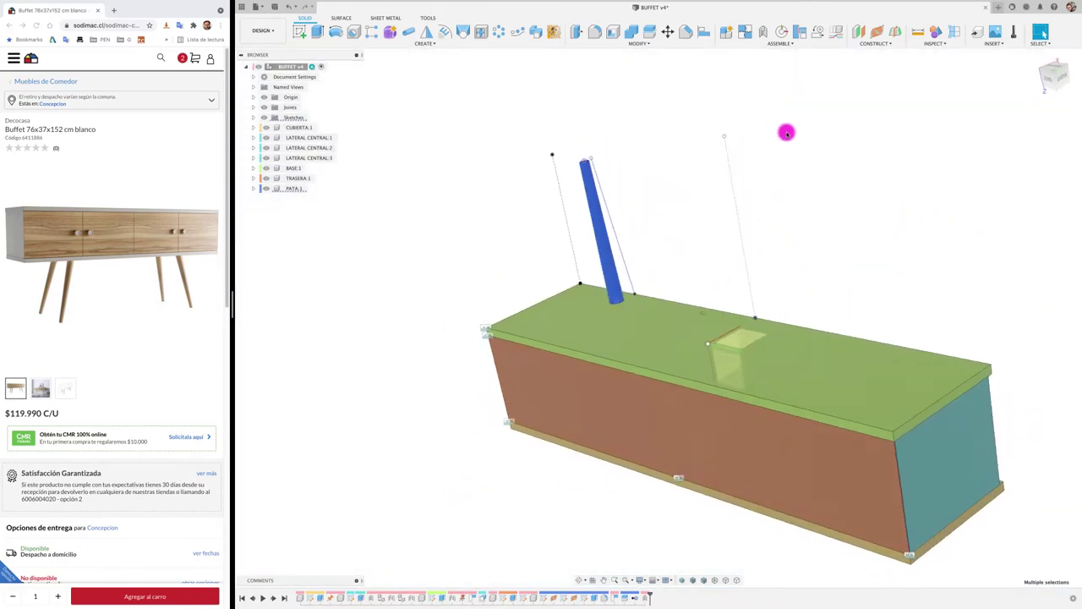
{"action": "left_click", "coordinate": [894, 32]}
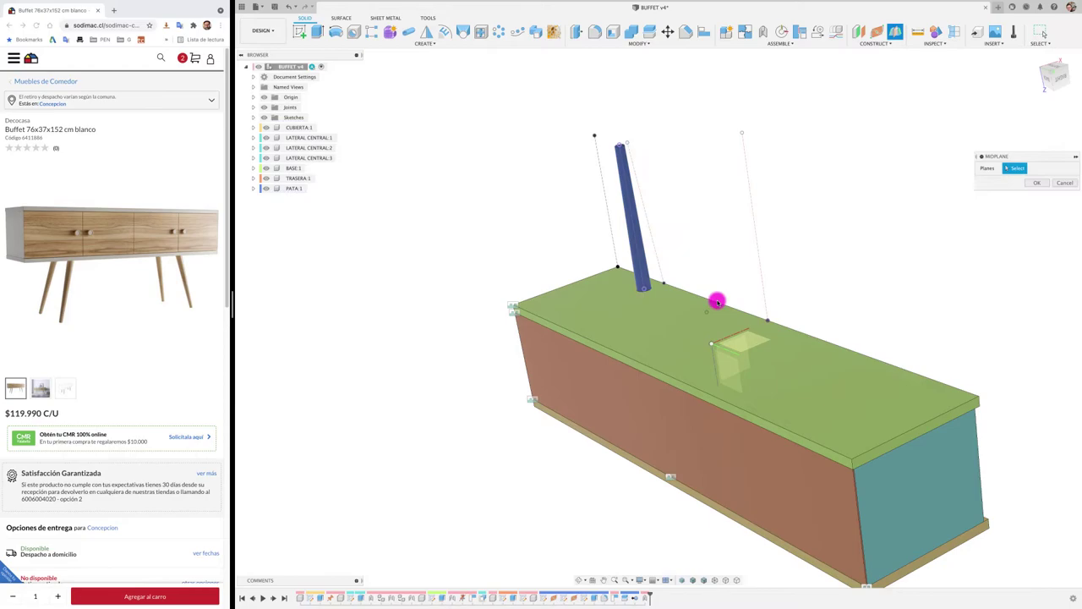
{"action": "left_click", "coordinate": [701, 395]}
{"action": "scroll", "coordinate": [701, 394], "scroll_direction": "up", "scroll_amount": 5, "text": "shift"}
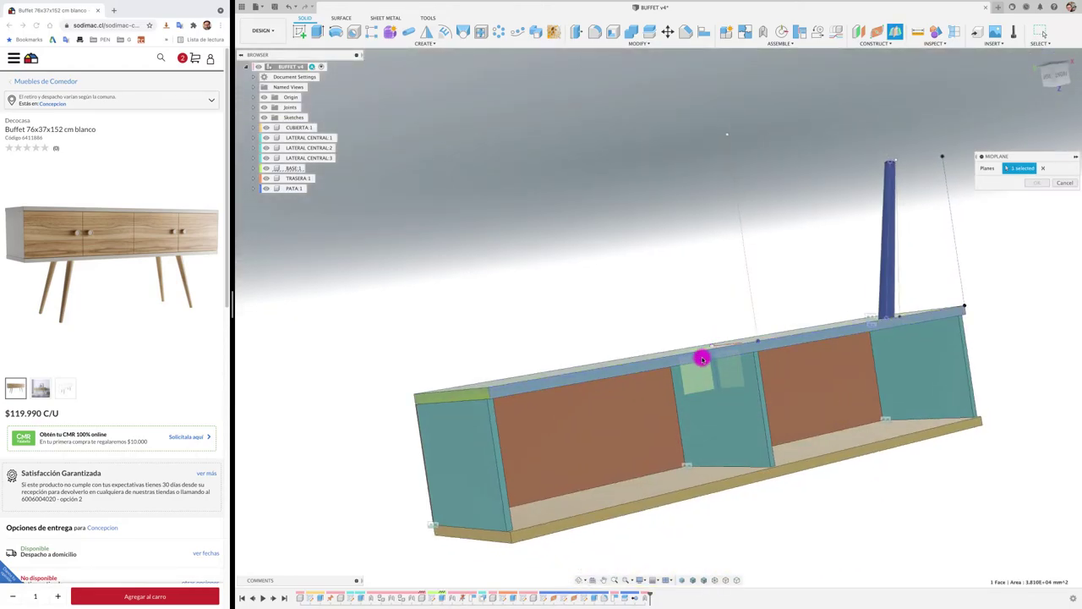
{"action": "left_click", "coordinate": [700, 359]}
{"action": "scroll", "coordinate": [700, 359], "scroll_direction": "up", "scroll_amount": 5, "text": "shift"}
{"action": "scroll", "coordinate": [817, 302], "scroll_direction": "down", "scroll_amount": 3, "text": "shift"}
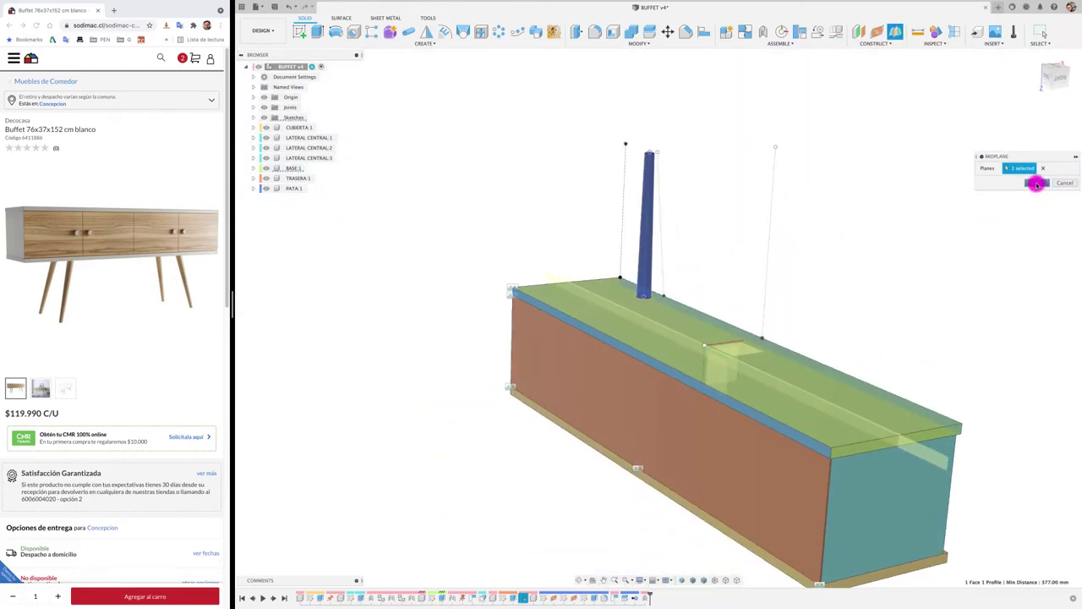
{"action": "left_click", "coordinate": [1036, 184]}
{"action": "scroll", "coordinate": [599, 347], "scroll_direction": "down", "scroll_amount": 5, "text": "shift"}
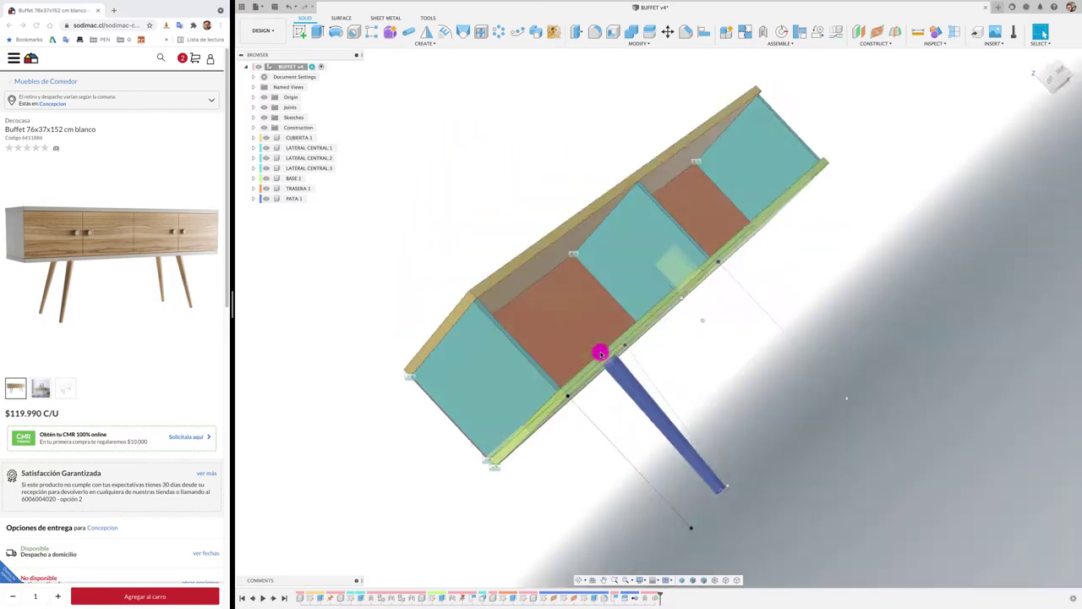
{"action": "scroll", "coordinate": [599, 353], "scroll_direction": "up", "scroll_amount": 5, "text": "shift"}
{"action": "scroll", "coordinate": [600, 353], "scroll_direction": "up", "scroll_amount": 5, "text": "shift"}
{"action": "scroll", "coordinate": [600, 352], "scroll_direction": "up", "scroll_amount": 2, "text": "shift"}
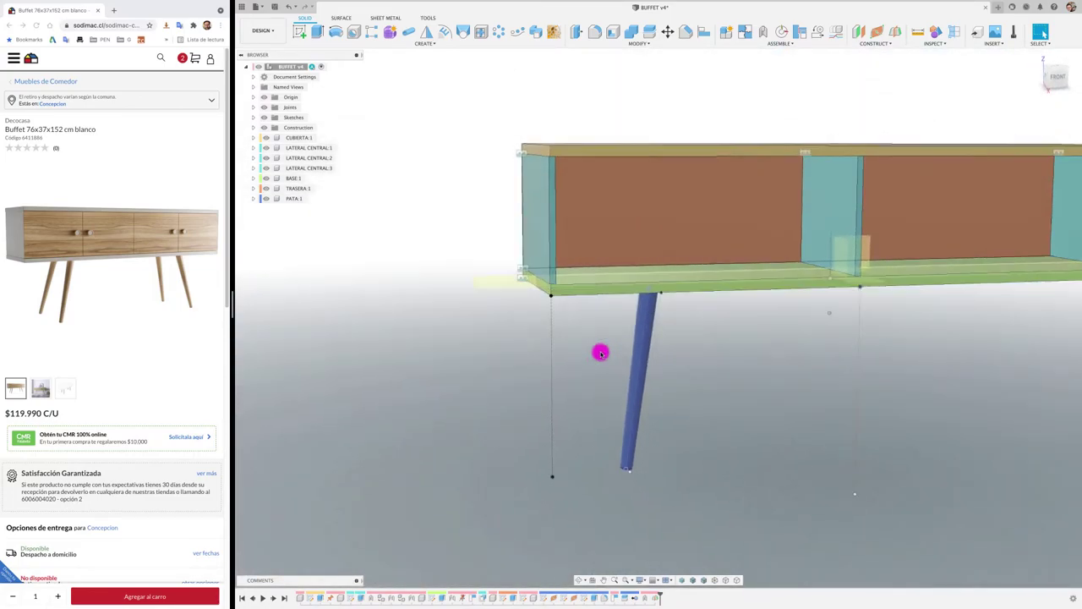
{"action": "scroll", "coordinate": [600, 352], "scroll_direction": "up", "scroll_amount": 3, "text": "shift"}
{"action": "scroll", "coordinate": [600, 350], "scroll_direction": "up", "scroll_amount": 3, "text": "shift"}
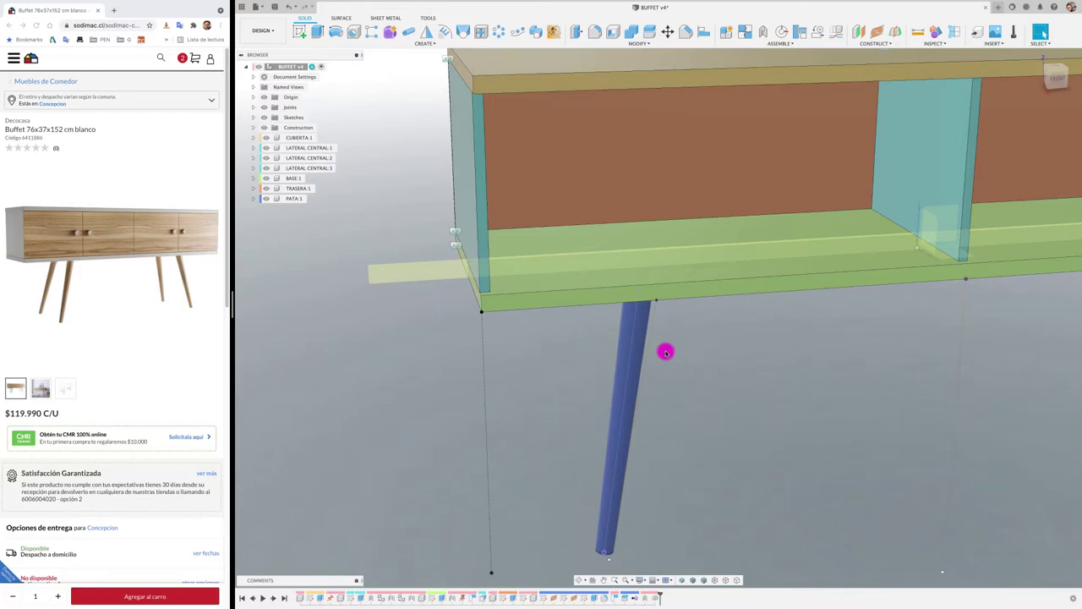
{"action": "scroll", "coordinate": [665, 351], "scroll_direction": "down", "scroll_amount": 2, "text": "shift"}
{"action": "scroll", "coordinate": [660, 351], "scroll_direction": "down", "scroll_amount": 2, "text": "shift"}
{"action": "scroll", "coordinate": [656, 350], "scroll_direction": "down", "scroll_amount": 2, "text": "shift"}
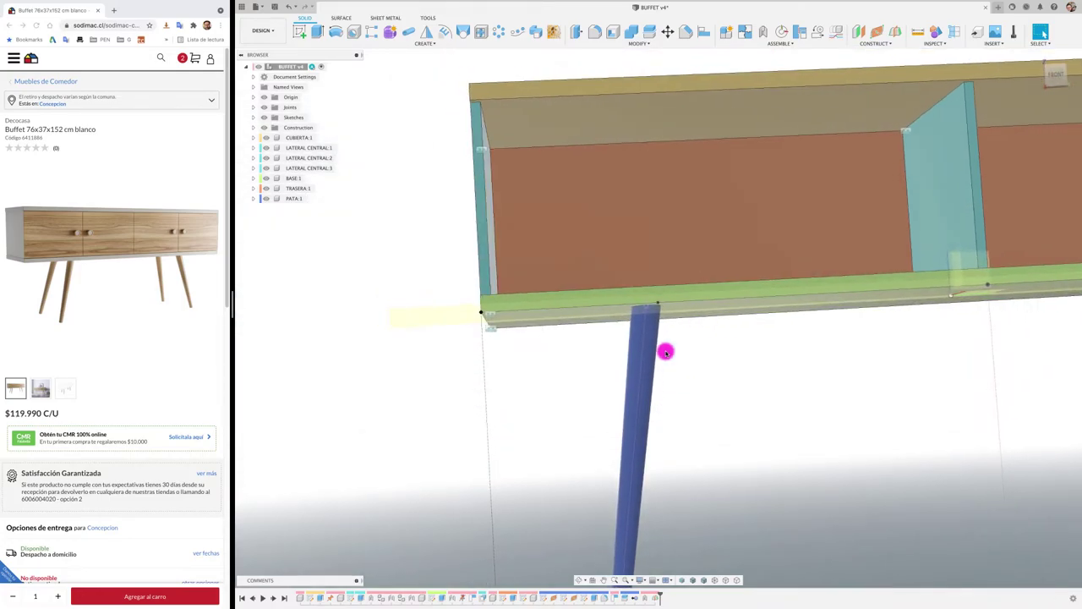
{"action": "scroll", "coordinate": [653, 348], "scroll_direction": "down", "scroll_amount": 2, "text": "shift"}
{"action": "scroll", "coordinate": [651, 346], "scroll_direction": "down", "scroll_amount": 2, "text": "shift"}
{"action": "scroll", "coordinate": [652, 330], "scroll_direction": "down", "scroll_amount": 3, "text": "shift"}
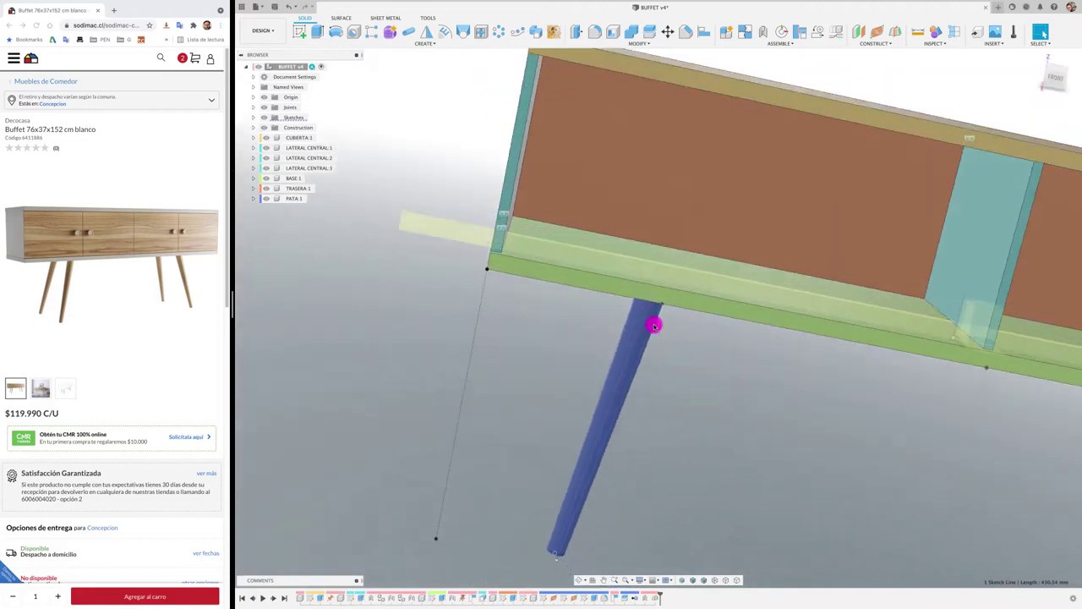
{"action": "scroll", "coordinate": [652, 321], "scroll_direction": "down", "scroll_amount": 1, "text": "shift"}
{"action": "scroll", "coordinate": [845, 212], "scroll_direction": "up", "scroll_amount": 2, "text": "shift"}
{"action": "left_click", "coordinate": [1055, 78]}
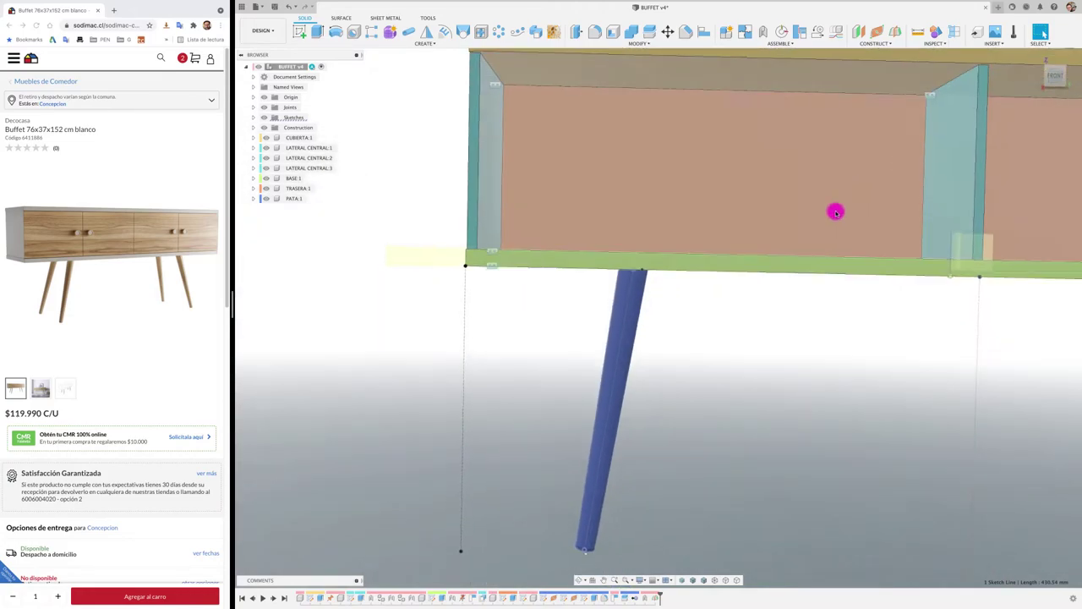
{"action": "scroll", "coordinate": [647, 268], "scroll_direction": "up", "scroll_amount": 3}
{"action": "scroll", "coordinate": [626, 260], "scroll_direction": "up", "scroll_amount": 3}
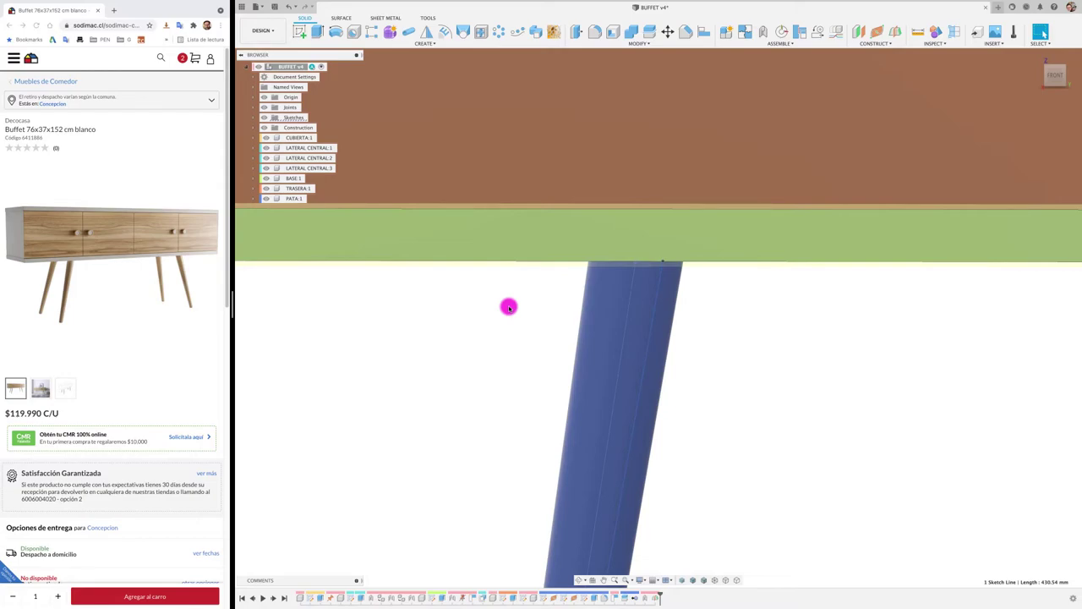
{"action": "middle_click_drag", "start_coordinate": [508, 307], "coordinate": [623, 315], "text": "shift"}
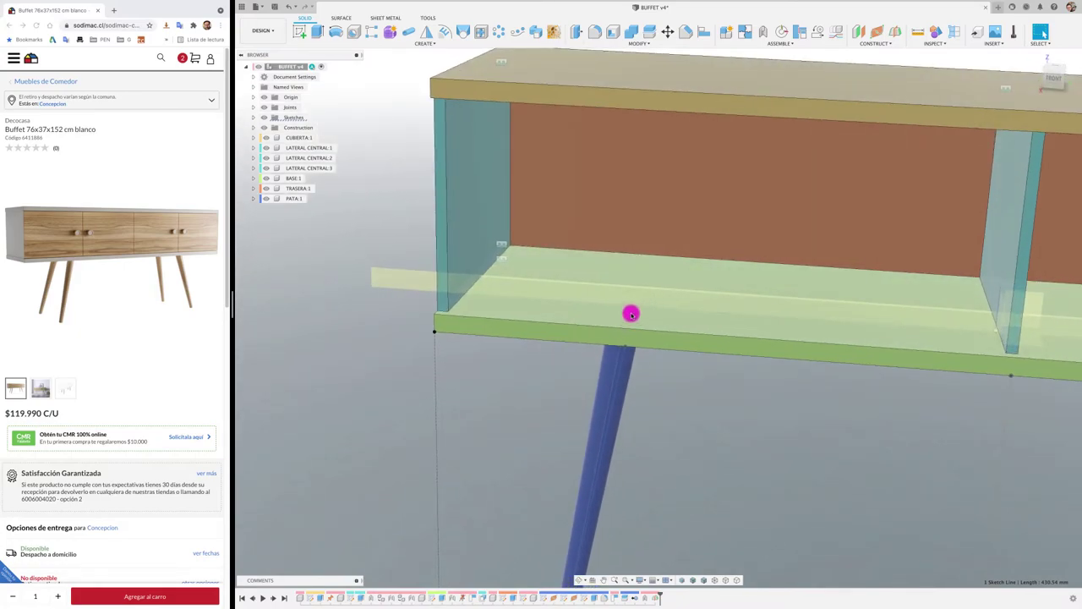
{"action": "mouse_move", "coordinate": [652, 358]}
{"action": "middle_mouse_down", "text": "shift"}
{"action": "mouse_move", "coordinate": [663, 372]}
{"action": "mouse_move", "coordinate": [631, 343]}
{"action": "mouse_move", "coordinate": [652, 374]}
{"action": "mouse_move", "coordinate": [613, 375]}
{"action": "middle_mouse_up", "text": "shift"}
{"action": "scroll", "coordinate": [639, 375], "scroll_direction": "up", "scroll_amount": 3}
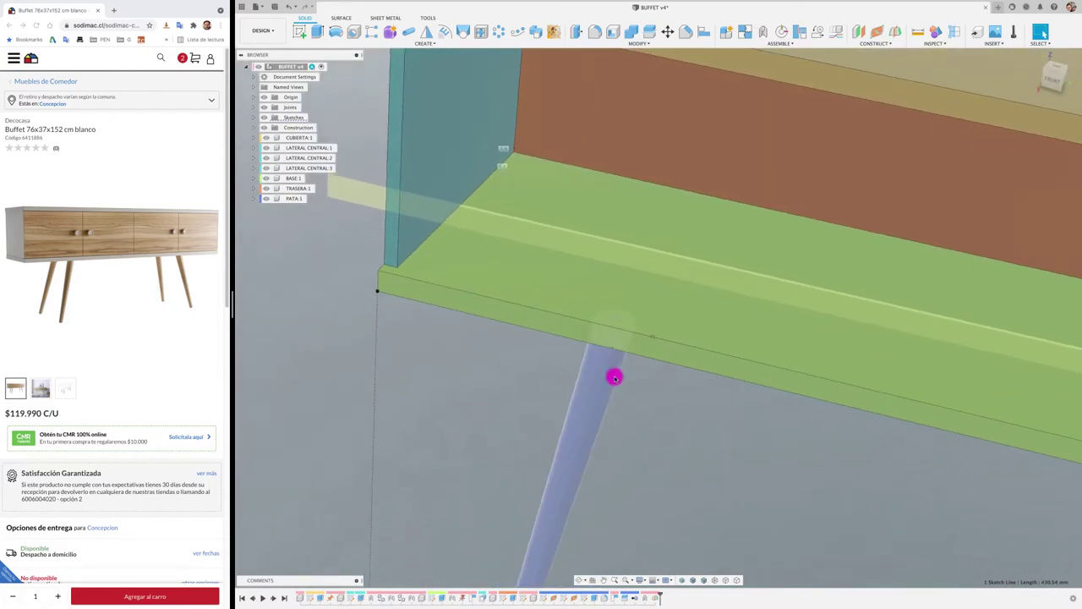
Isolate the PATA:1 leg component so only the leg is visible.
{"action": "left_click", "coordinate": [311, 199]}
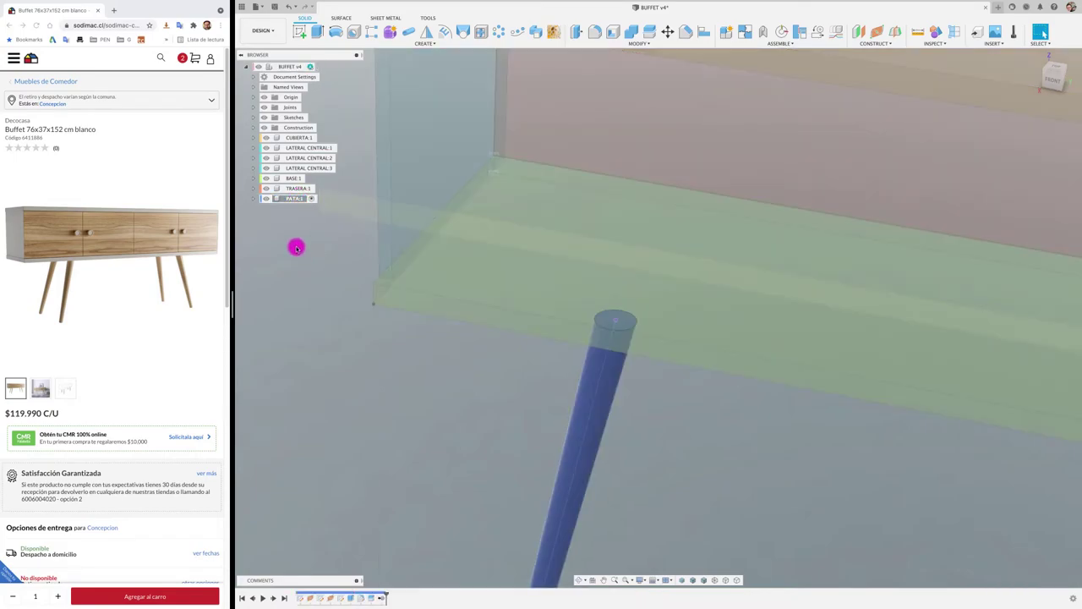
{"action": "right_click", "coordinate": [296, 199]}
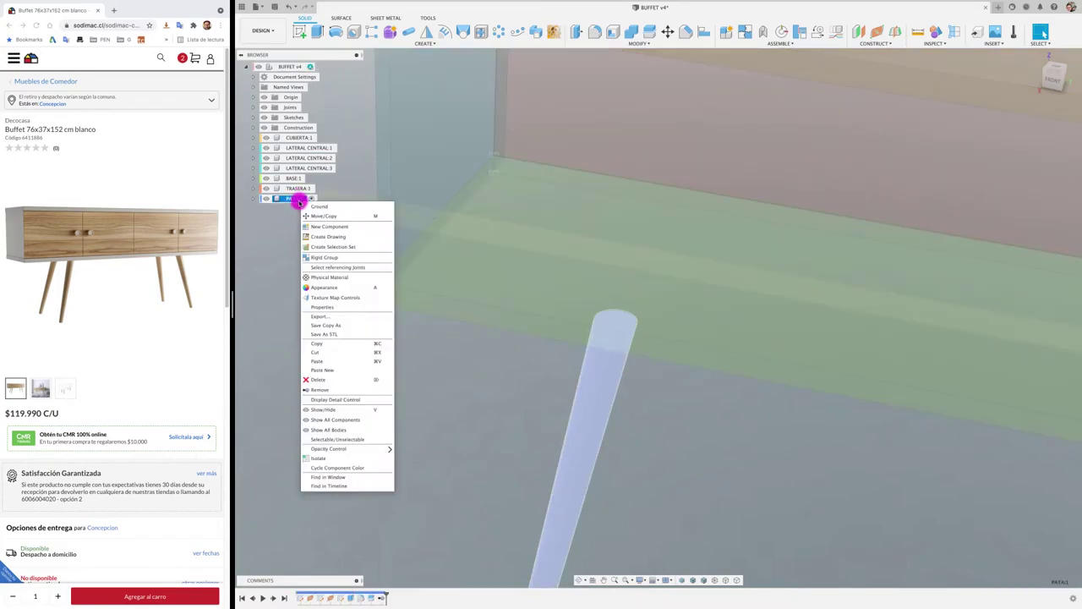
{"action": "left_click", "coordinate": [329, 458]}
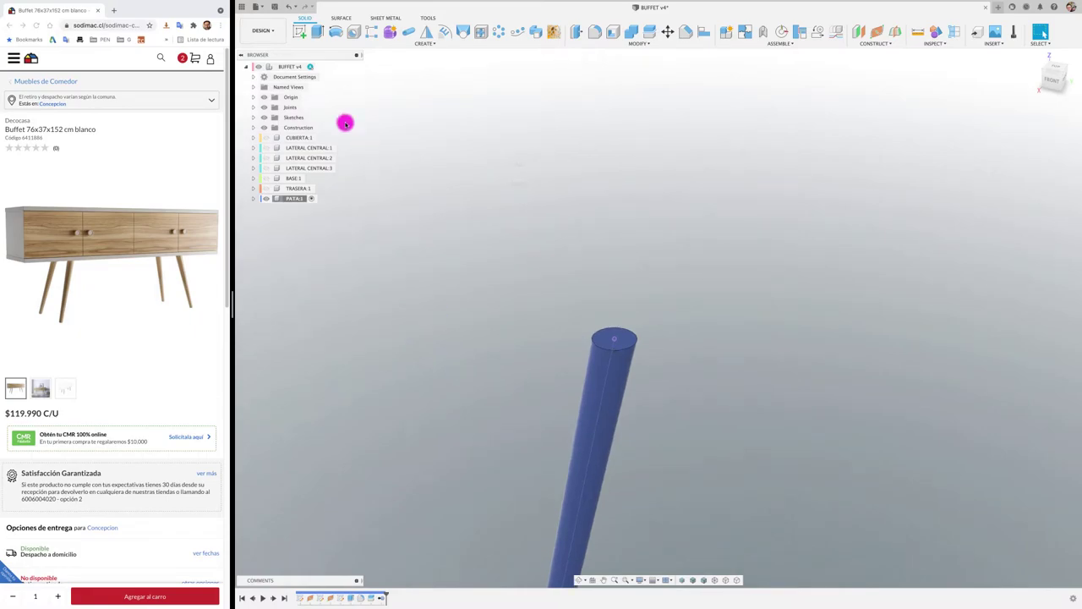
Sketch a 30 mm diameter circle on the leg's top face.
{"action": "left_click", "coordinate": [300, 32]}
{"action": "left_click", "coordinate": [625, 338]}
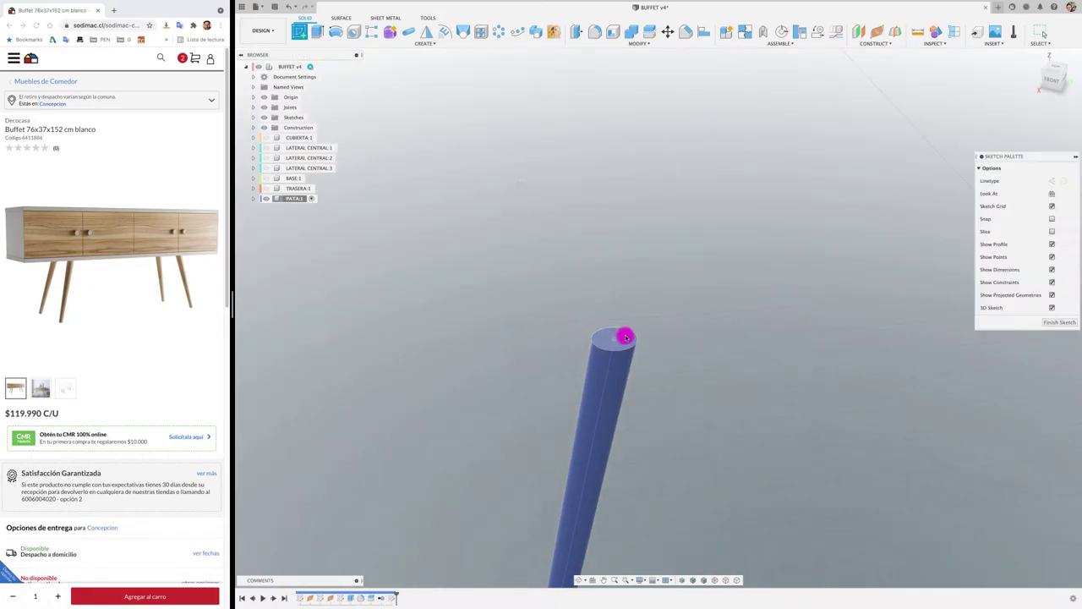
{"action": "key", "text": "c"}
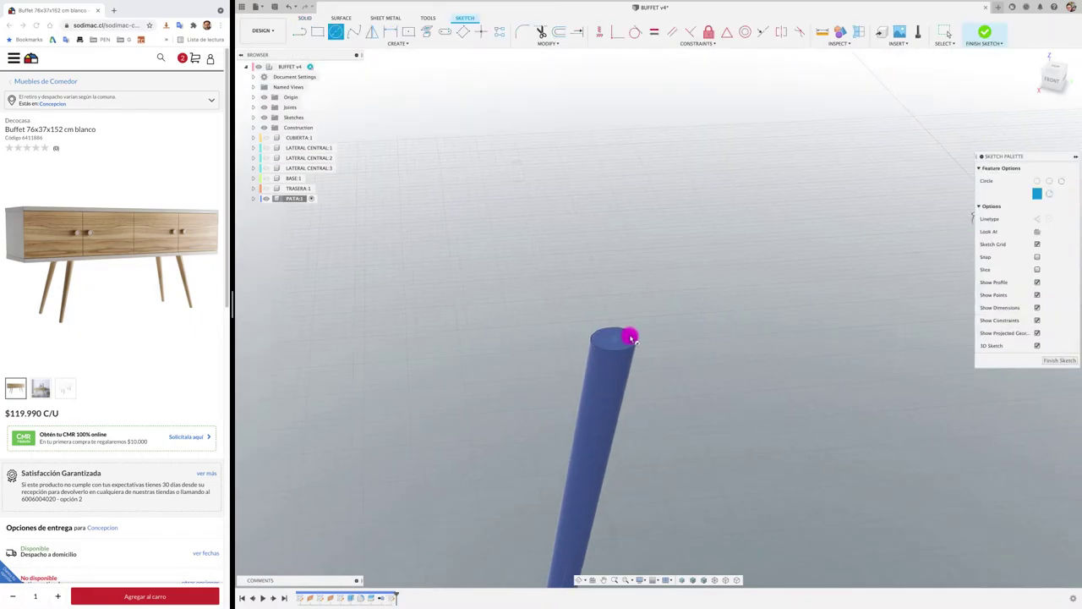
{"action": "left_click", "coordinate": [612, 340]}
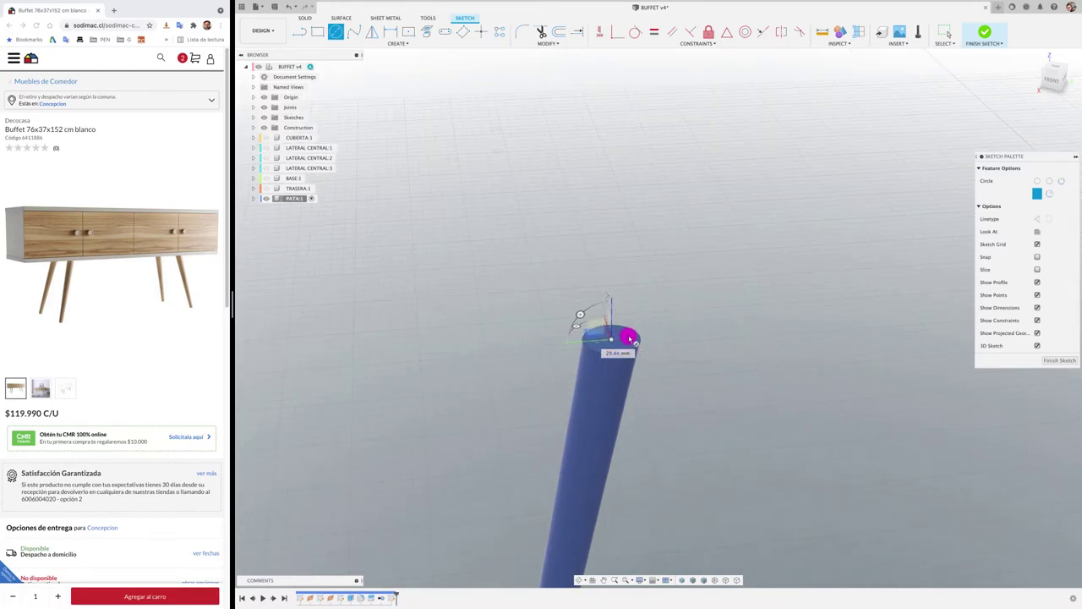
{"action": "left_click", "coordinate": [629, 339]}
{"action": "key", "text": "Escape"}
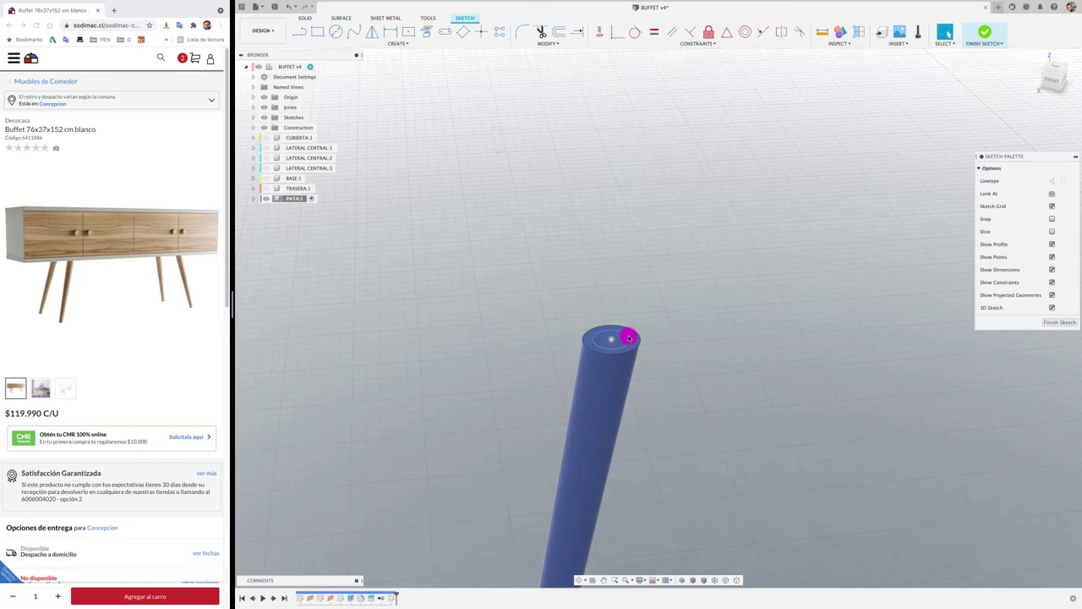
{"action": "key", "text": "d"}
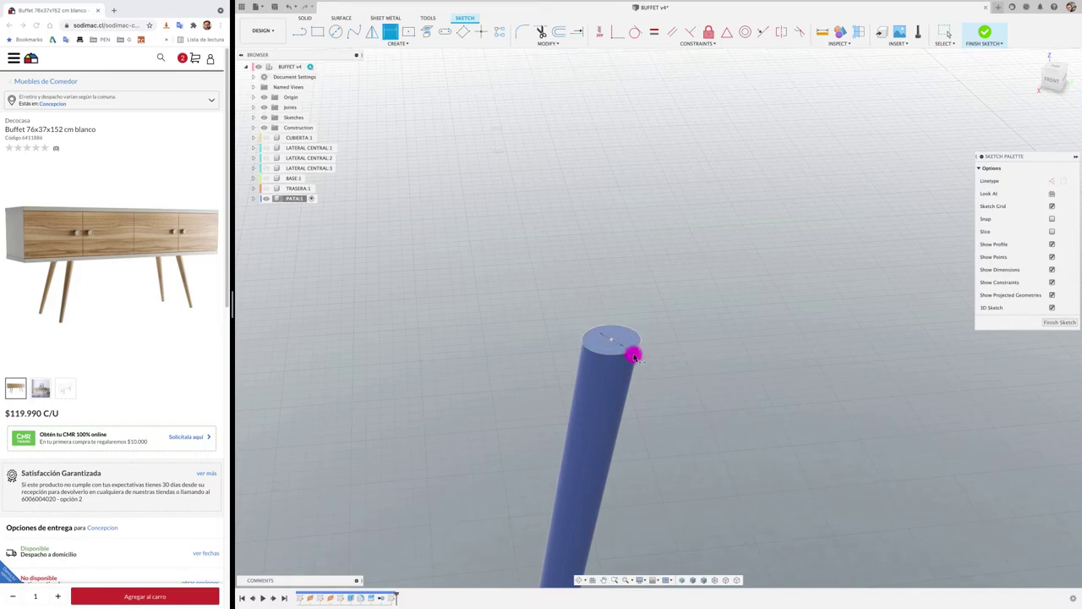
{"action": "left_click", "coordinate": [630, 351]}
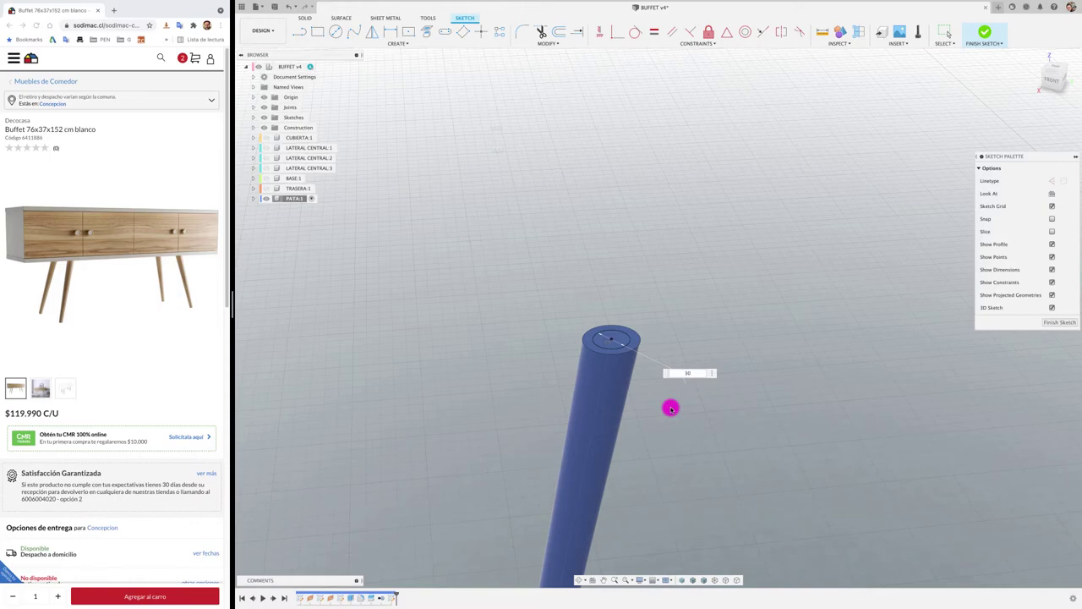
{"action": "key", "text": "Return"}
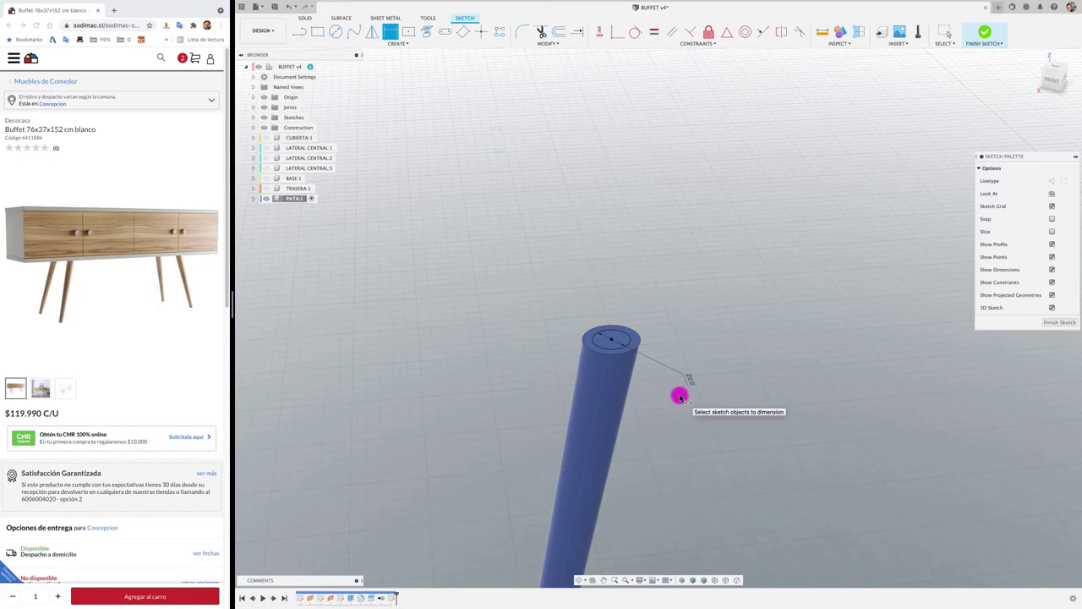
Extrude the leg-top circle upward into a round peg joined to the leg.
{"action": "key", "text": "e"}
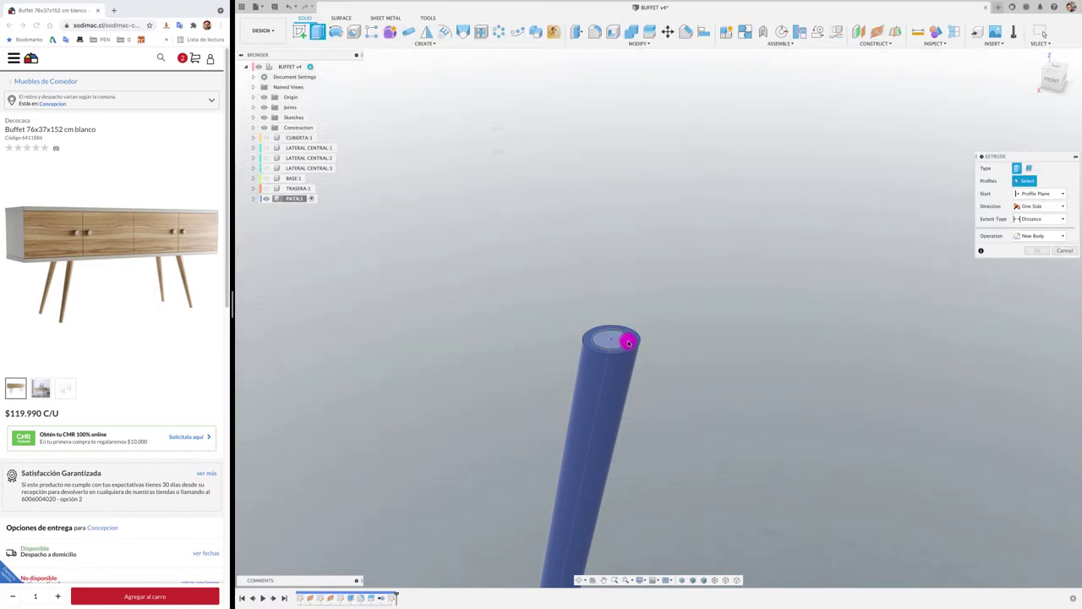
{"action": "left_click", "coordinate": [624, 338]}
{"action": "mouse_move", "coordinate": [614, 336]}
{"action": "left_mouse_down"}
{"action": "mouse_move", "coordinate": [609, 293]}
{"action": "mouse_move", "coordinate": [662, 296]}
{"action": "left_mouse_up"}
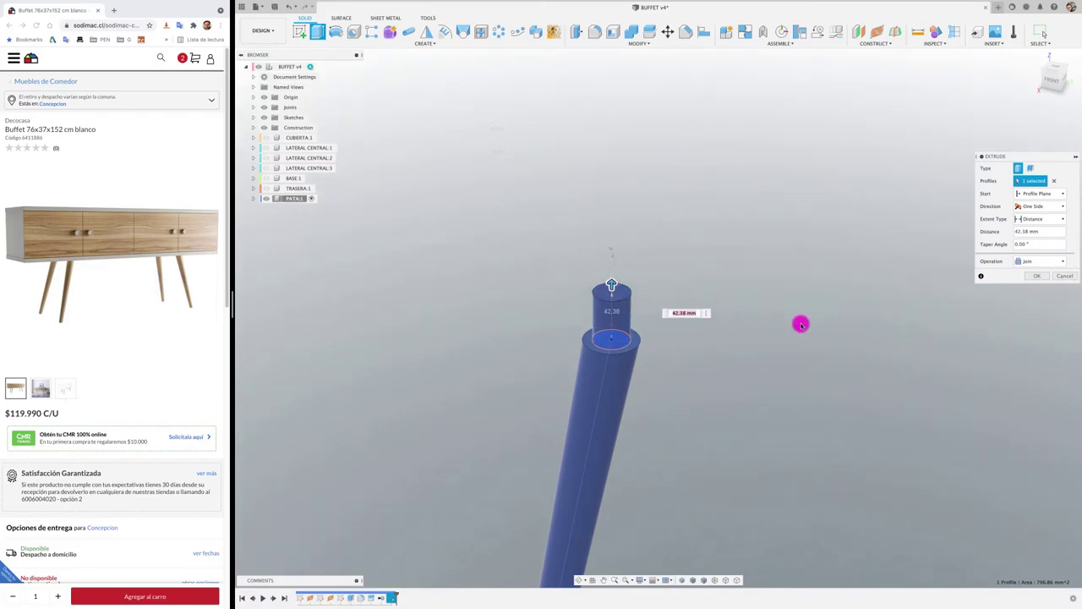
{"action": "left_click", "coordinate": [1029, 279]}
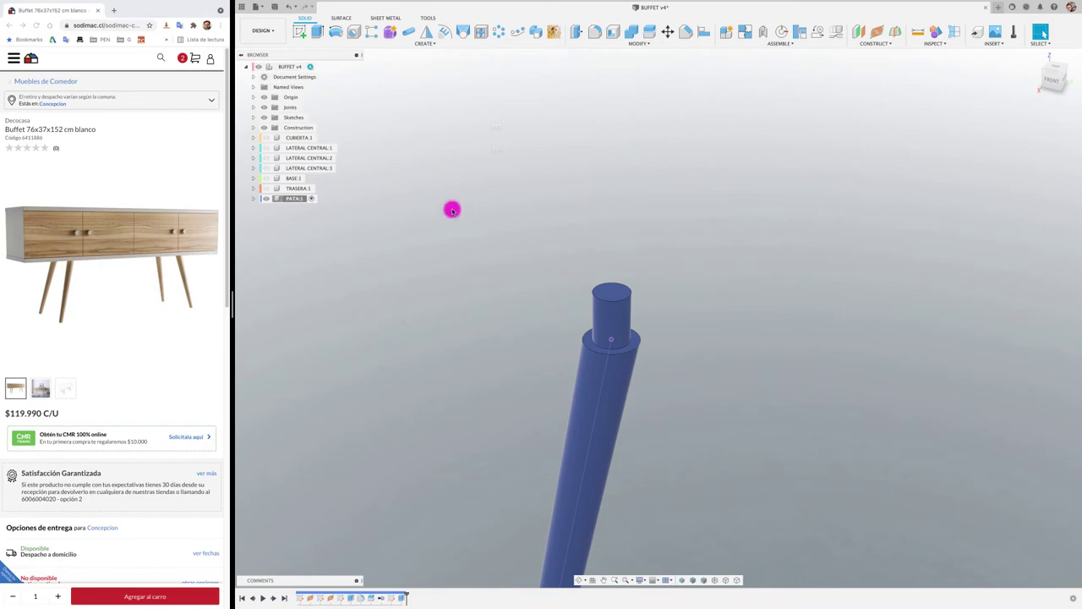
Unisolate PATA:1 to show the other cabinet panels, viewing the leg from front and below.
{"action": "right_click", "coordinate": [298, 199]}
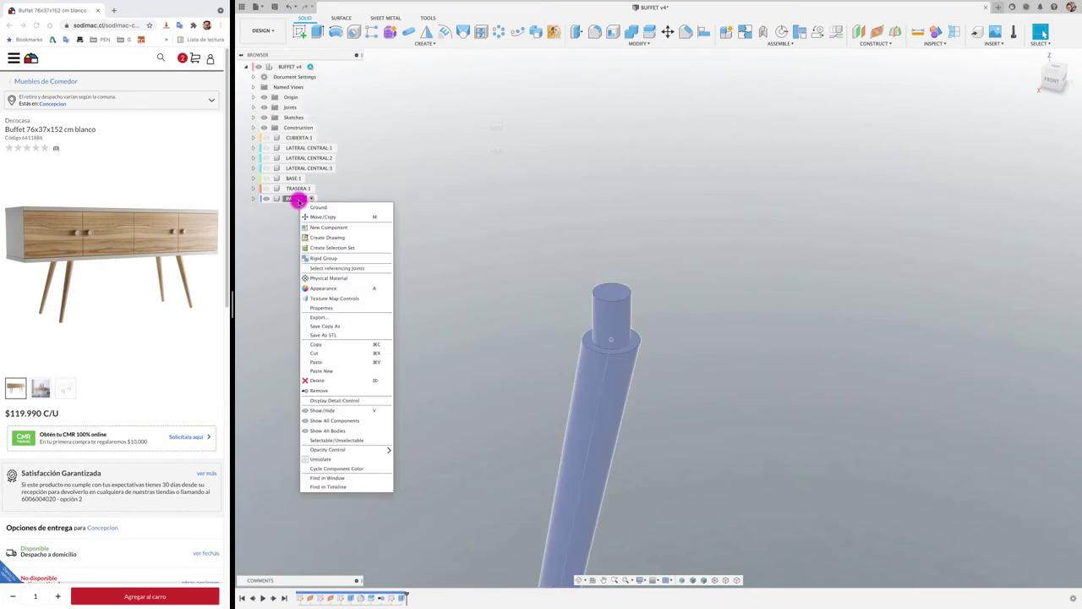
{"action": "left_click", "coordinate": [338, 454]}
{"action": "left_click", "coordinate": [1053, 81]}
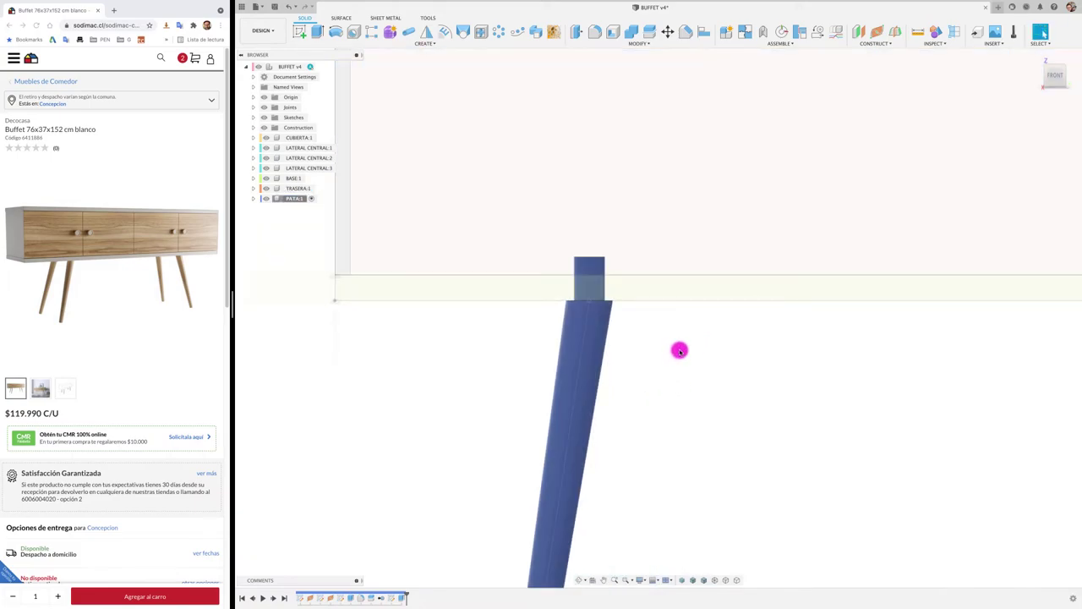
{"action": "middle_click_drag", "start_coordinate": [679, 350], "coordinate": [599, 284], "text": "shift"}
Press Pull the peg's top face to a 15 mm distance.
{"action": "left_click", "coordinate": [579, 31]}
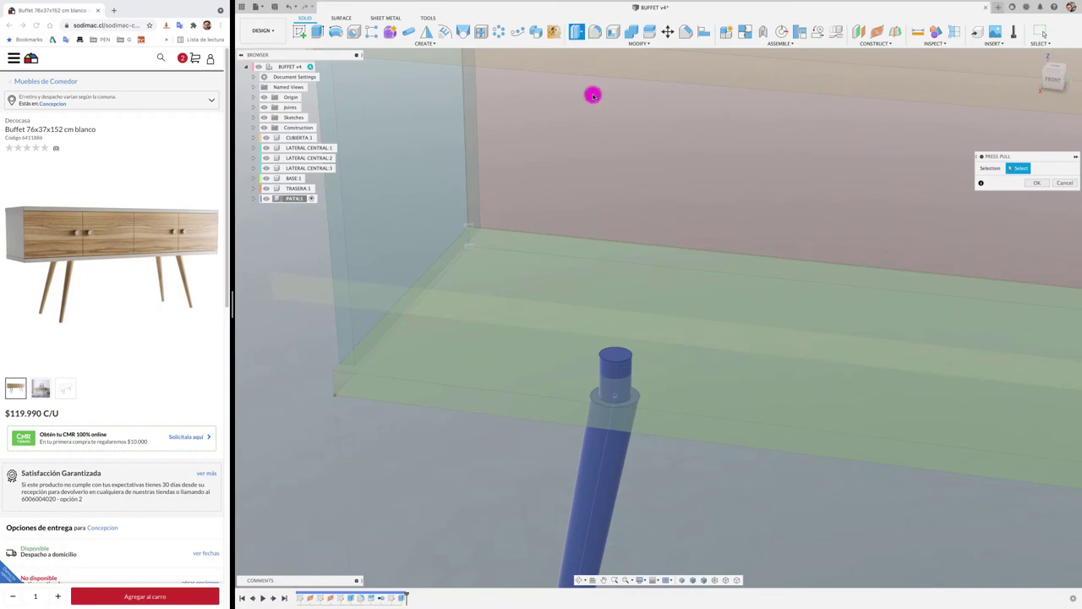
{"action": "left_click", "coordinate": [622, 356]}
{"action": "left_click_drag", "start_coordinate": [621, 345], "coordinate": [621, 355]}
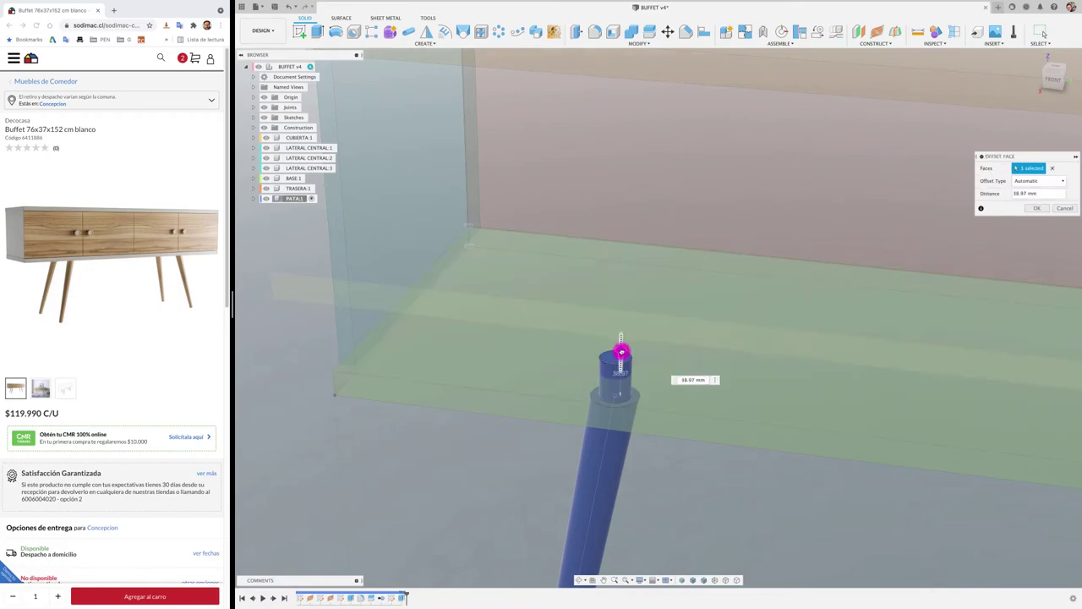
{"action": "left_click", "coordinate": [1052, 78]}
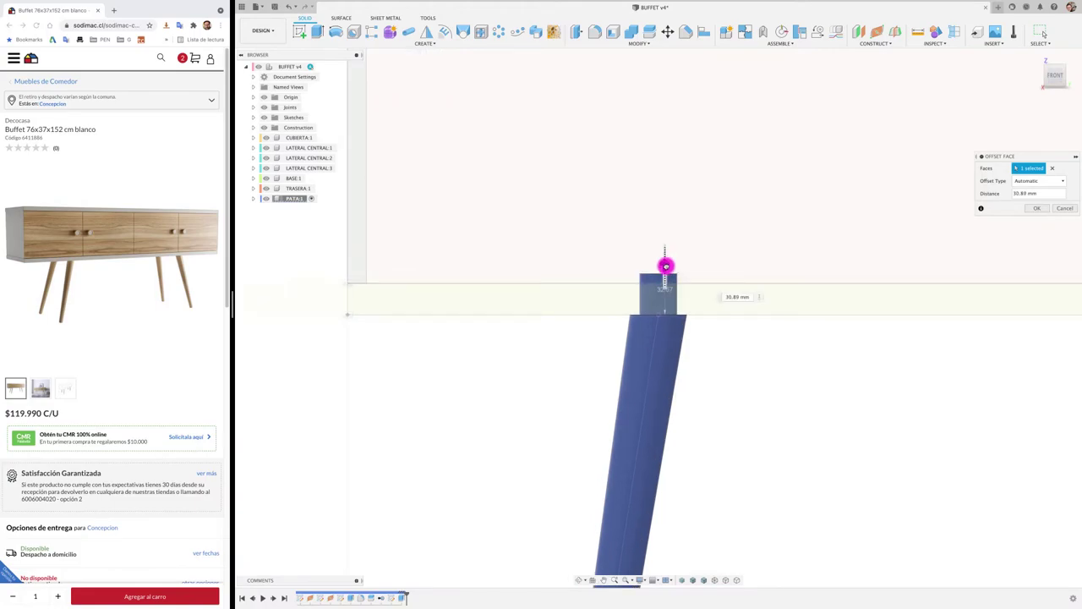
{"action": "left_click_drag", "start_coordinate": [666, 265], "coordinate": [665, 284]}
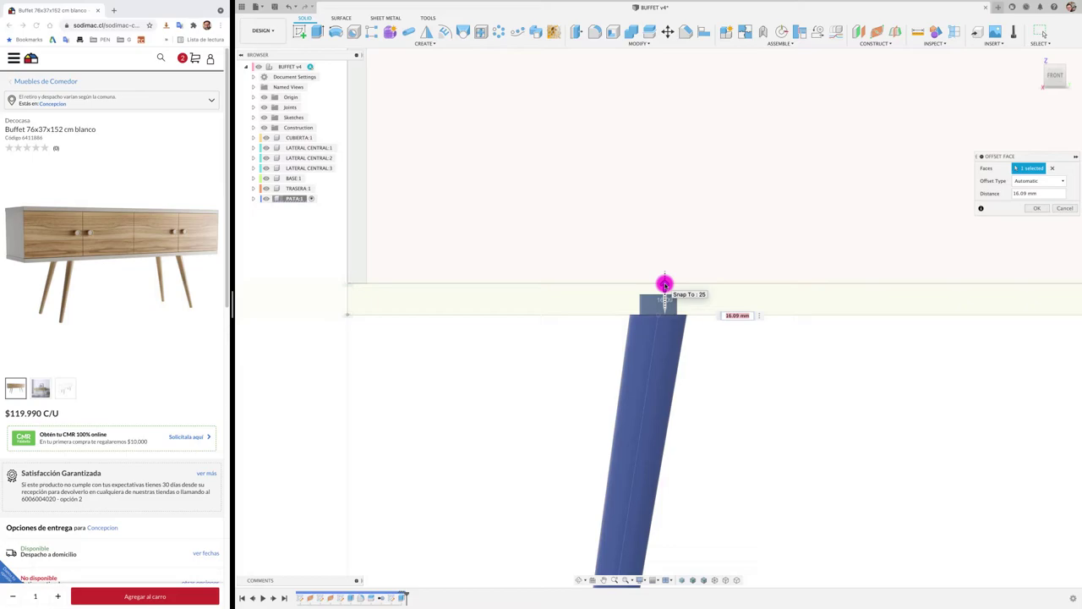
{"action": "left_click", "coordinate": [1031, 210]}
Zoom out and activate the whole BUFFET v4 assembly, orbiting to a front view.
{"action": "scroll", "coordinate": [476, 385], "scroll_direction": "down", "scroll_amount": 2}
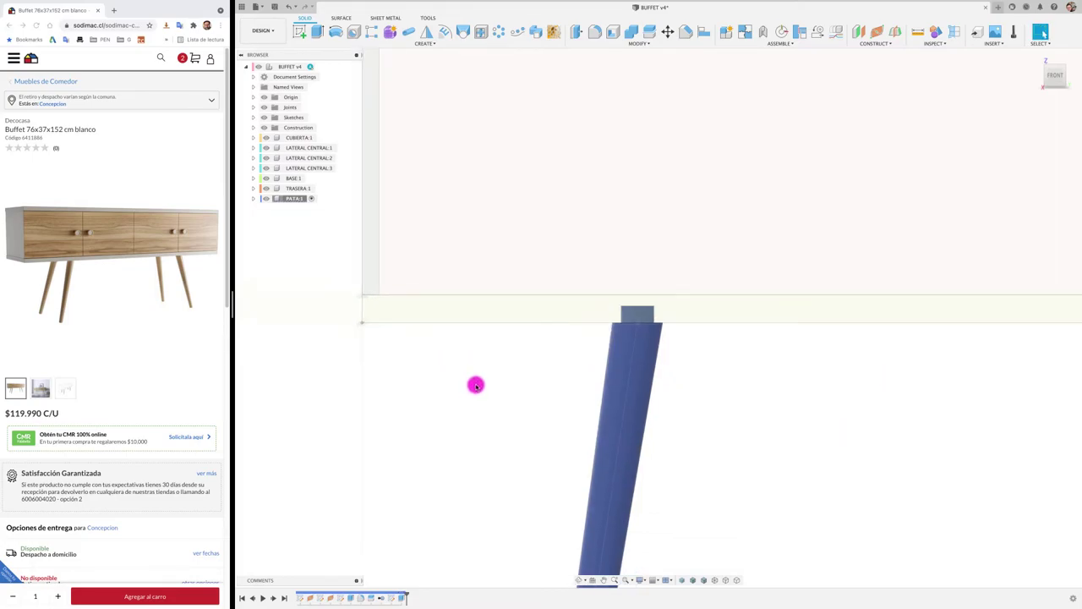
{"action": "scroll", "coordinate": [476, 386], "scroll_direction": "down", "scroll_amount": 5}
{"action": "scroll", "coordinate": [476, 386], "scroll_direction": "down", "scroll_amount": 2}
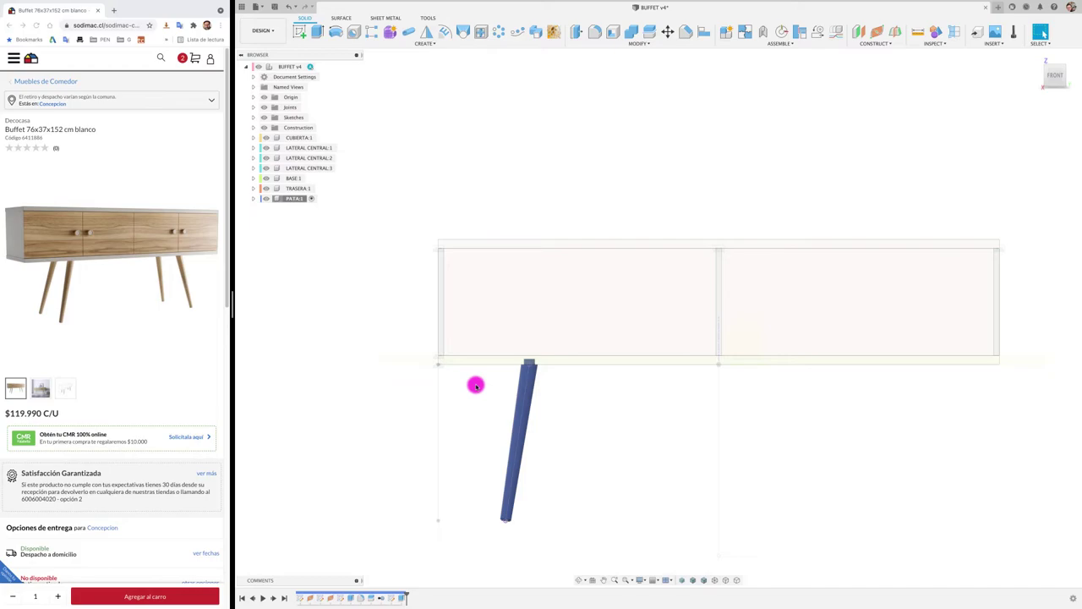
{"action": "left_click", "coordinate": [320, 66]}
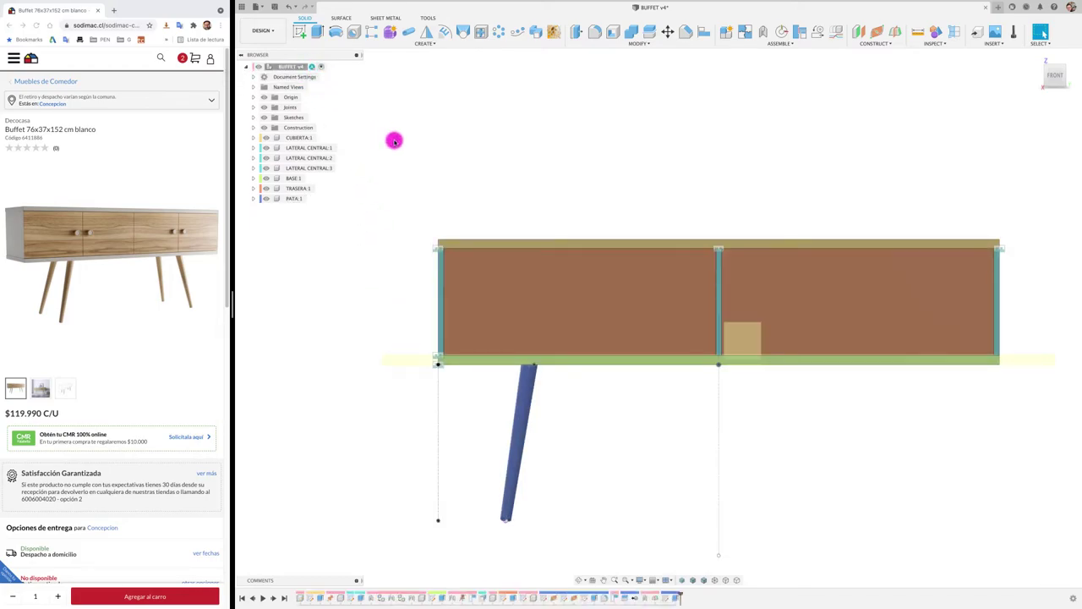
{"action": "middle_click_drag", "start_coordinate": [394, 141], "coordinate": [393, 132], "text": "shift"}
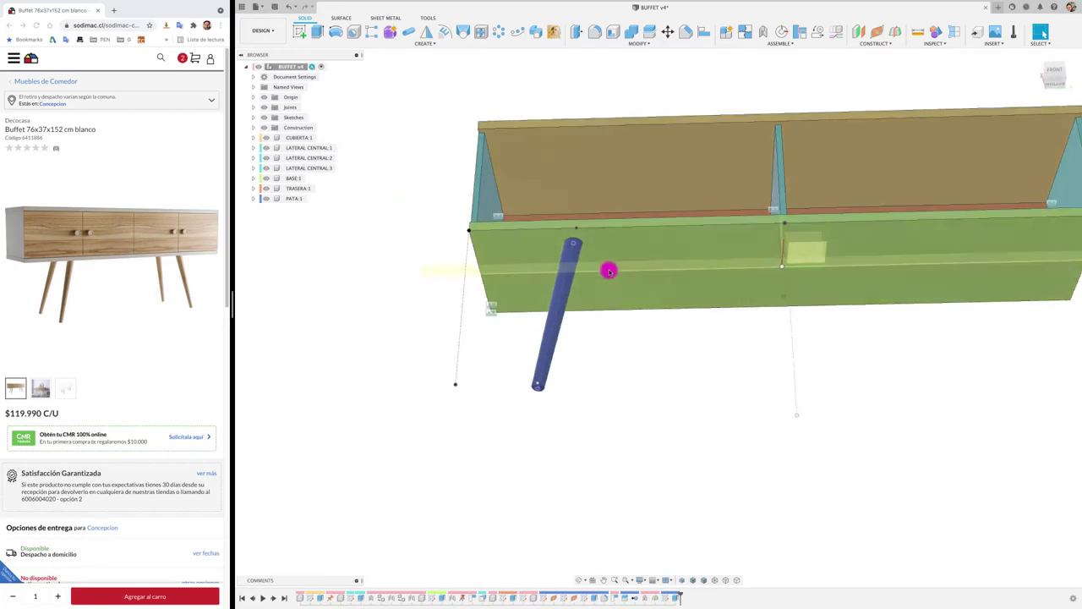
{"action": "scroll", "coordinate": [611, 268], "scroll_direction": "up", "scroll_amount": 3}
{"action": "mouse_move", "coordinate": [599, 280]}
{"action": "middle_mouse_down", "text": "shift"}
{"action": "mouse_move", "coordinate": [575, 300]}
{"action": "mouse_move", "coordinate": [614, 316]}
{"action": "middle_mouse_up", "text": "shift"}
{"action": "left_click", "coordinate": [561, 315]}
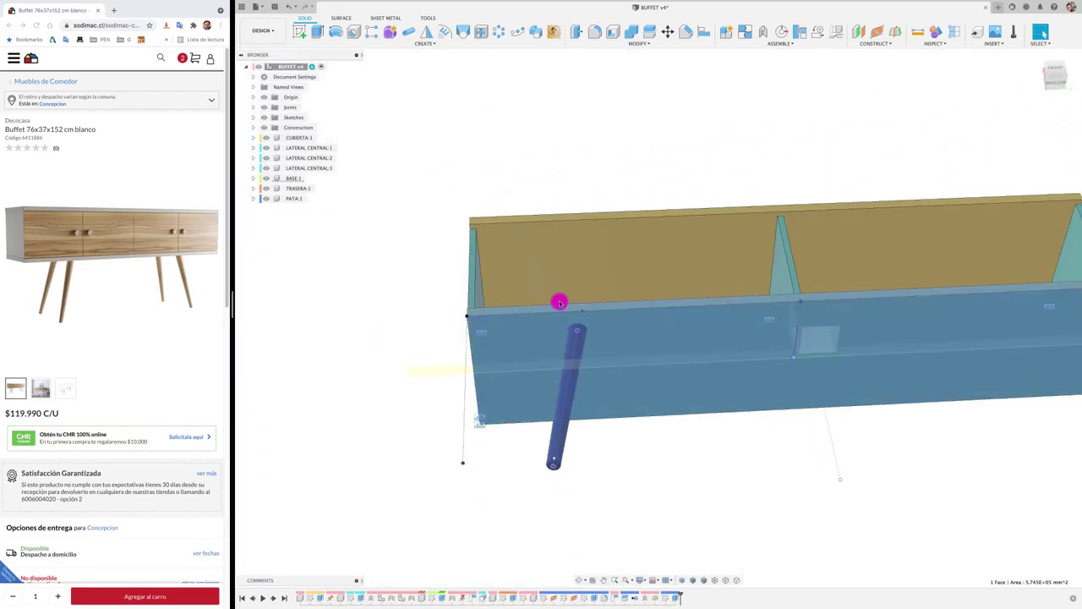
Isolate BASE:1, then unisolate it so all components show again.
{"action": "left_click", "coordinate": [312, 179]}
{"action": "right_click", "coordinate": [312, 180]}
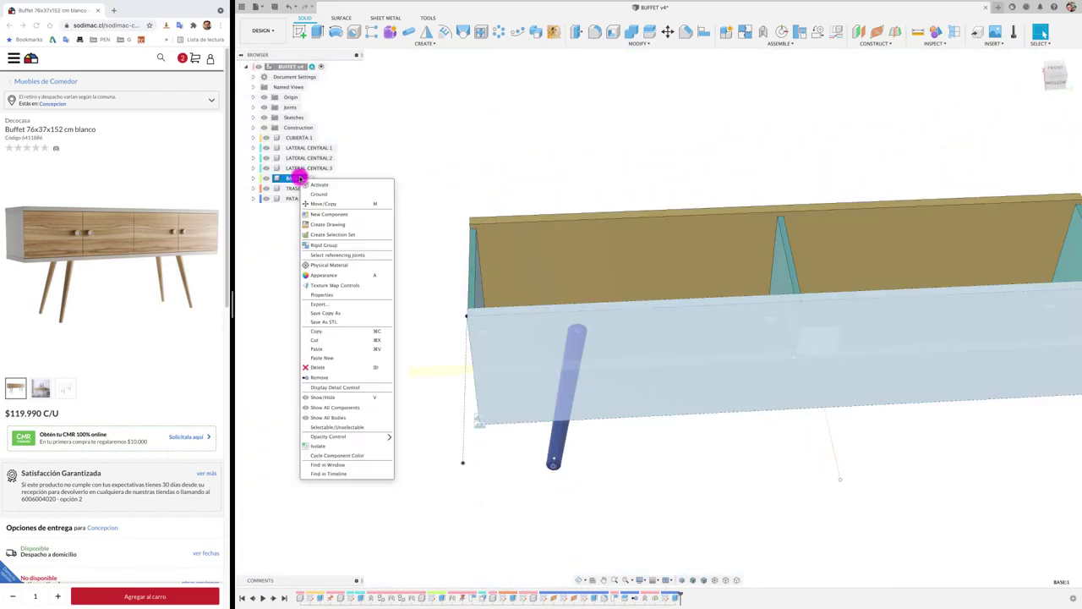
{"action": "left_click", "coordinate": [328, 445]}
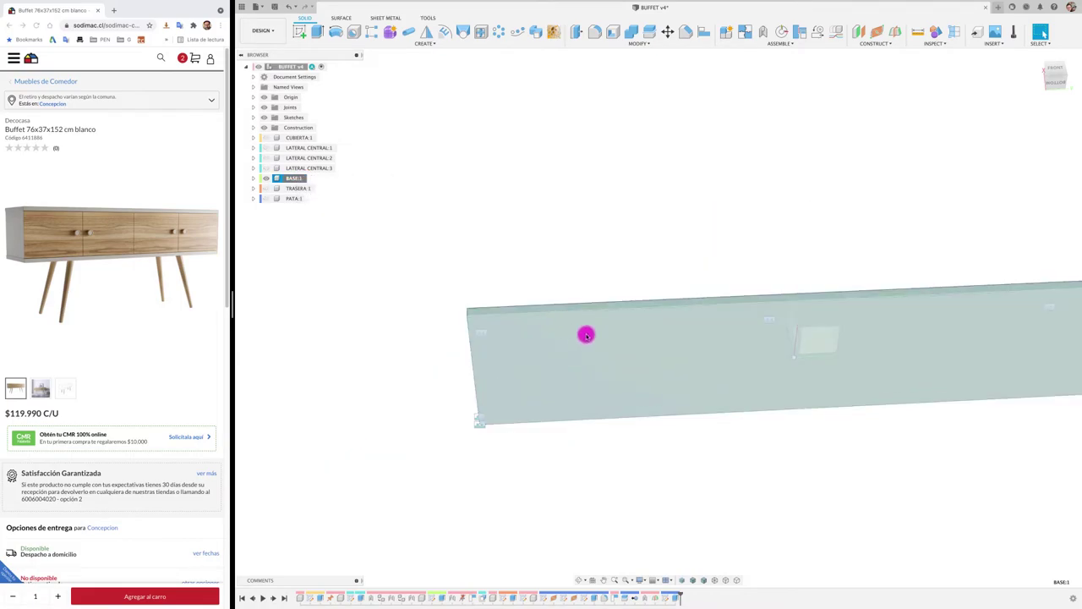
{"action": "right_click", "coordinate": [295, 180]}
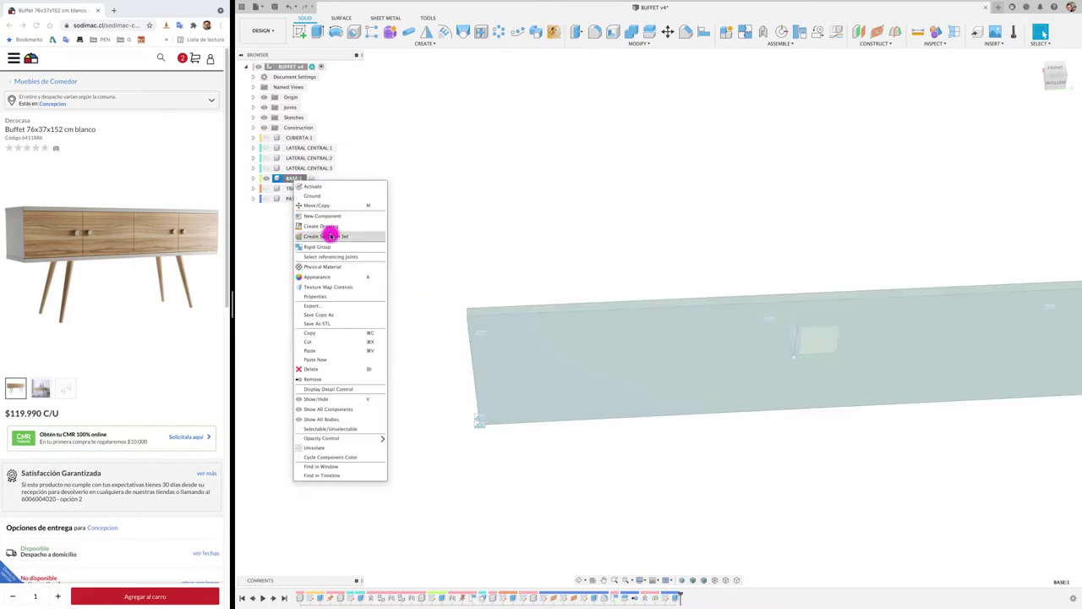
{"action": "left_click", "coordinate": [324, 446]}
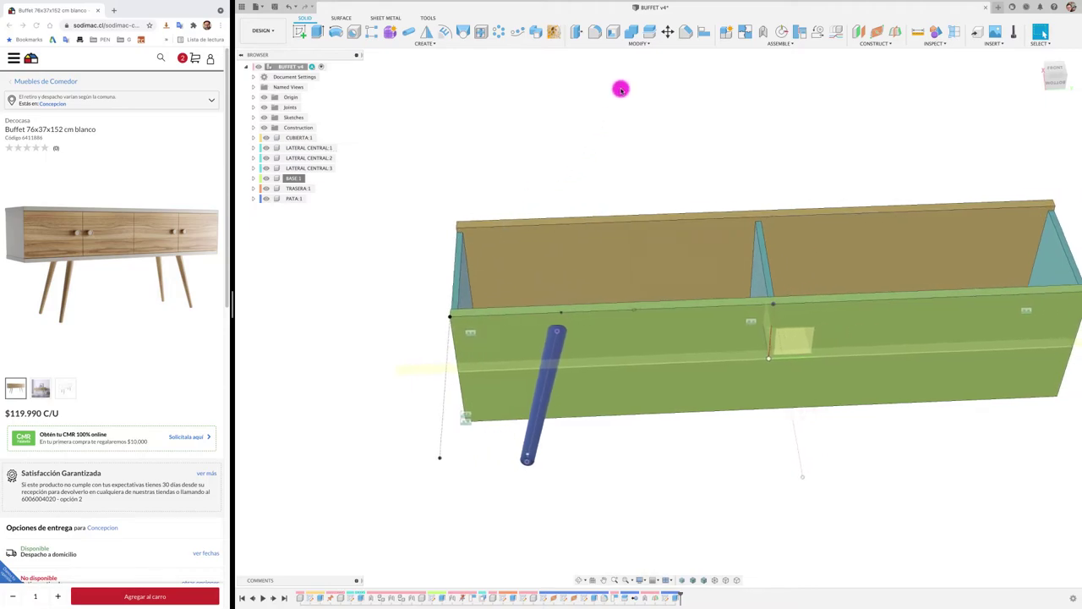
{"action": "left_click", "coordinate": [630, 33]}
Combine-cut the pegged leg from the base panel, keeping the leg as tool body.
{"action": "left_click", "coordinate": [1044, 194]}
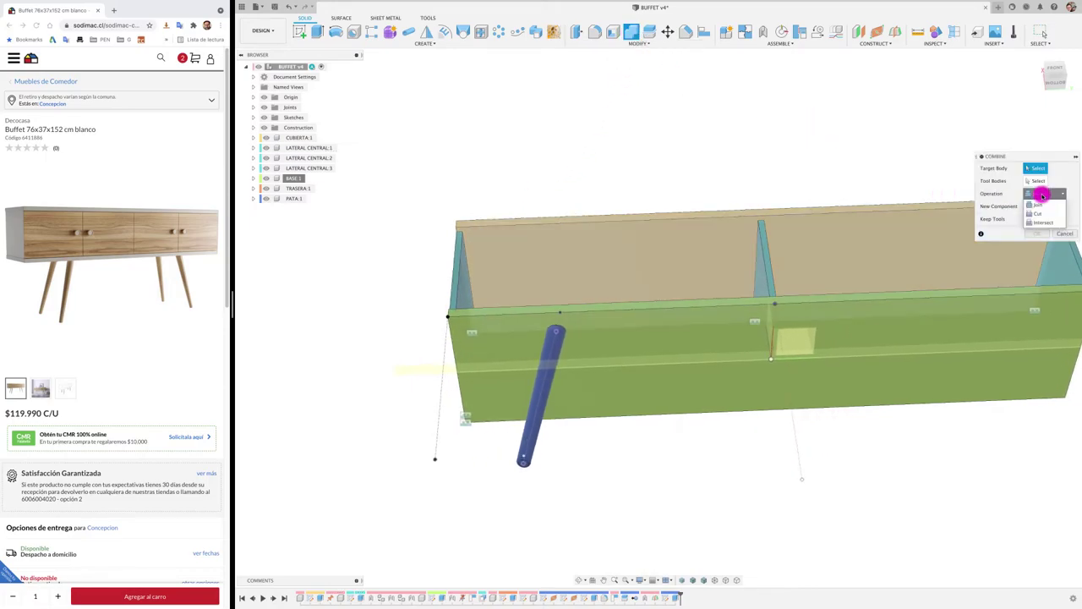
{"action": "left_click", "coordinate": [1045, 215]}
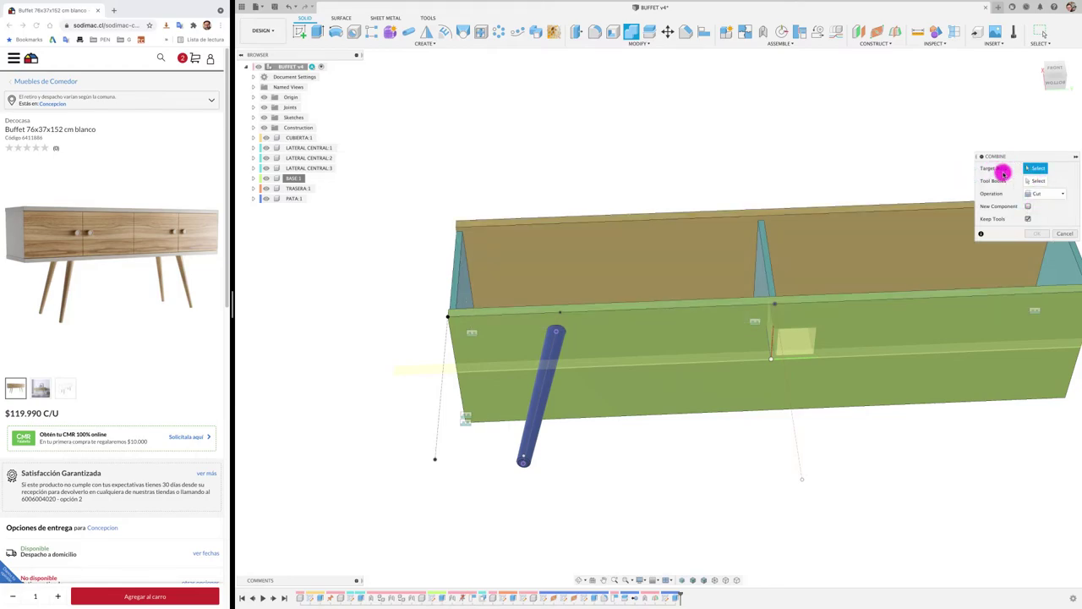
{"action": "left_click", "coordinate": [684, 399]}
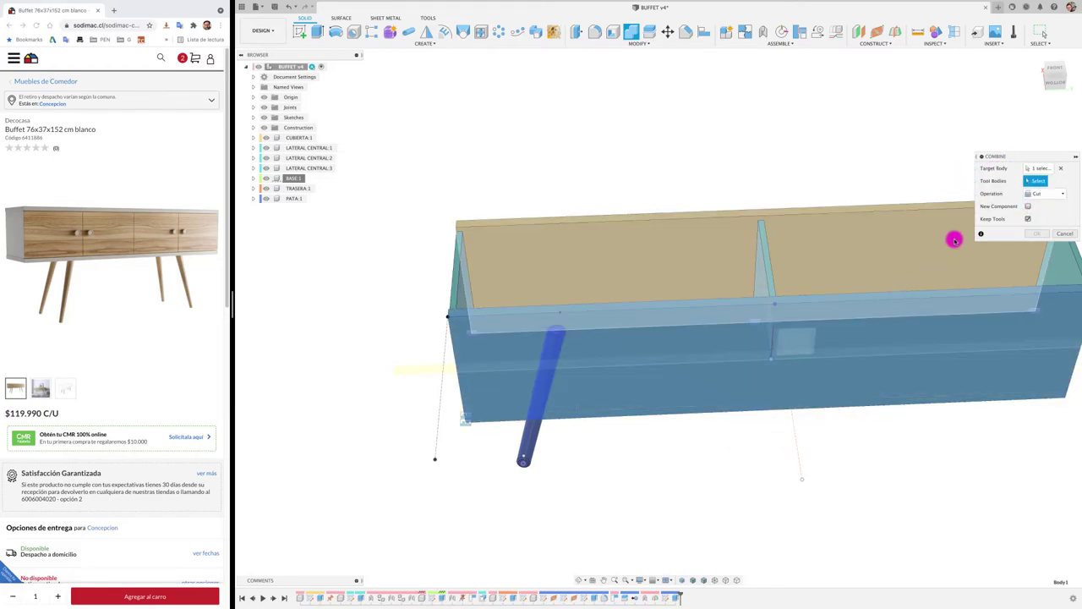
{"action": "left_click", "coordinate": [529, 447]}
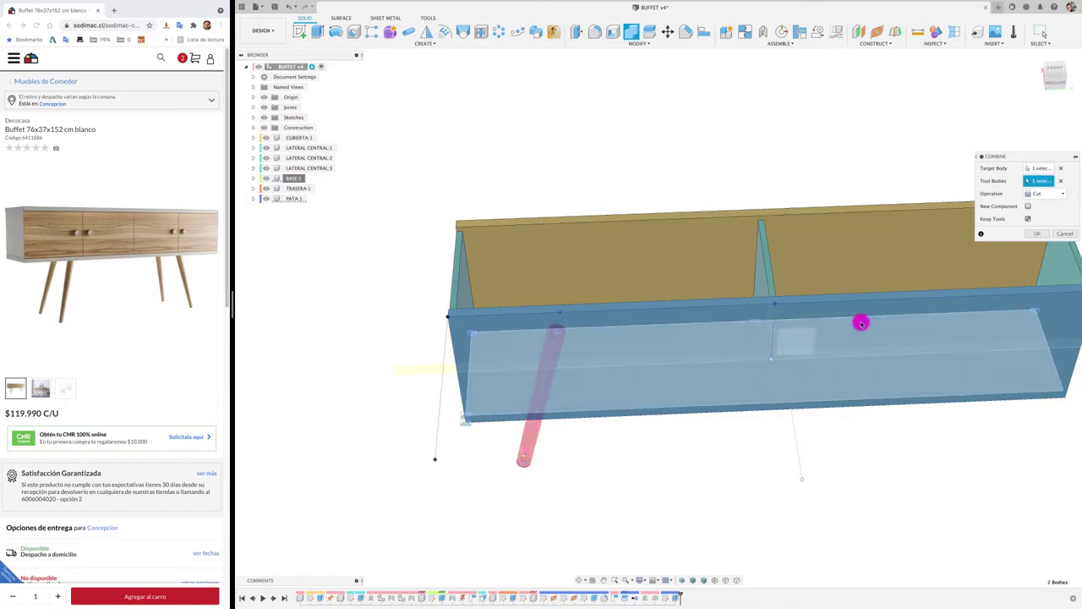
{"action": "left_click", "coordinate": [1033, 235]}
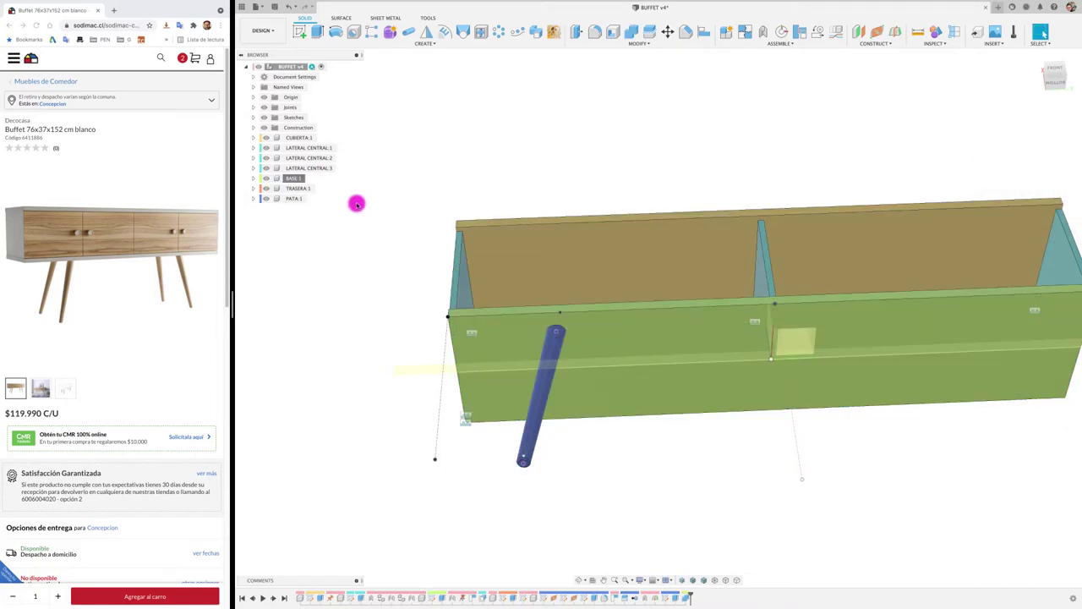
{"action": "right_click", "coordinate": [291, 179]}
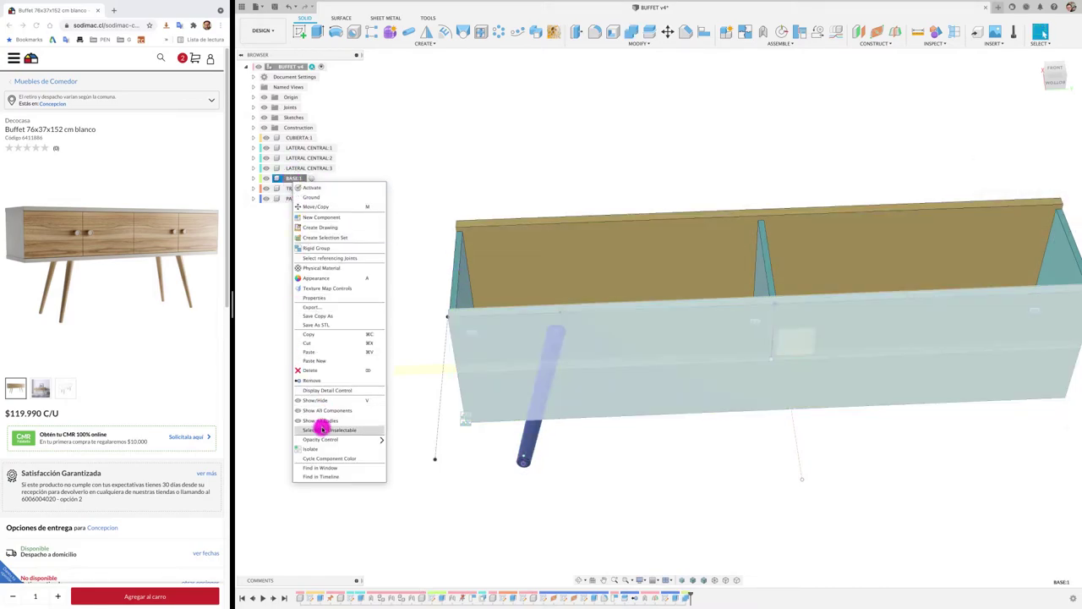
{"action": "left_click", "coordinate": [324, 449]}
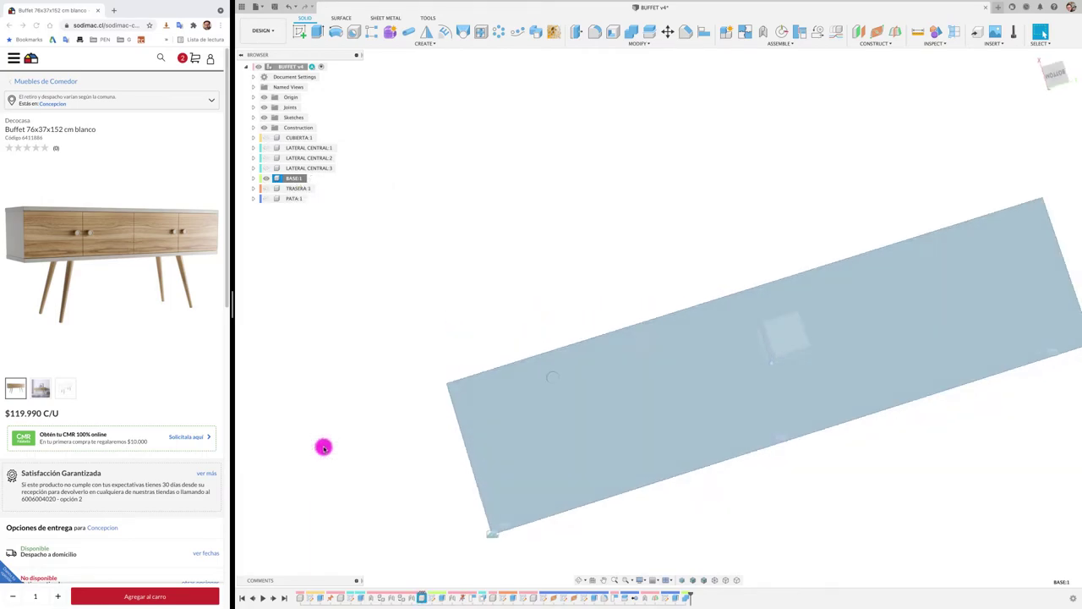
{"action": "middle_click_drag", "start_coordinate": [324, 449], "coordinate": [307, 260], "text": "shift"}
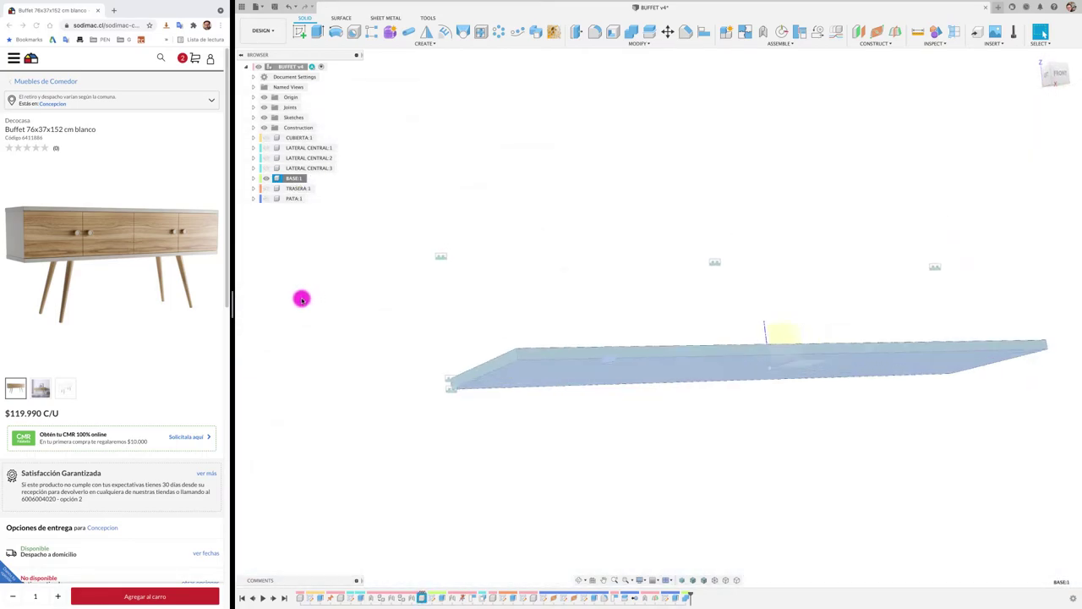
{"action": "right_click", "coordinate": [301, 179]}
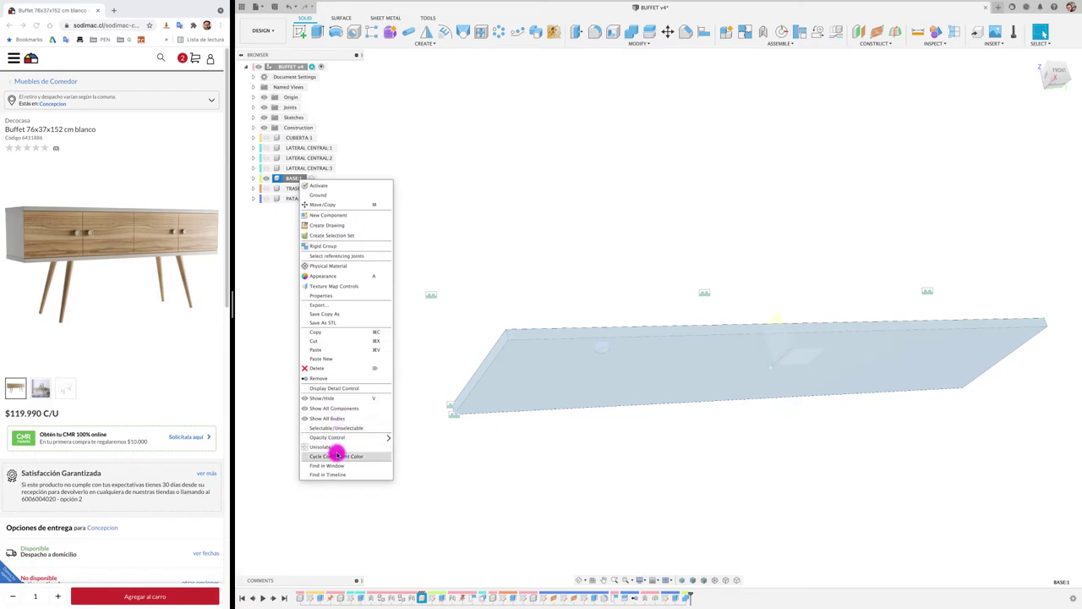
{"action": "left_click", "coordinate": [337, 446]}
{"action": "mouse_move", "coordinate": [398, 468]}
{"action": "middle_mouse_down", "text": "shift"}
{"action": "mouse_move", "coordinate": [423, 473]}
{"action": "mouse_move", "coordinate": [758, 91]}
{"action": "middle_mouse_up", "text": "shift"}
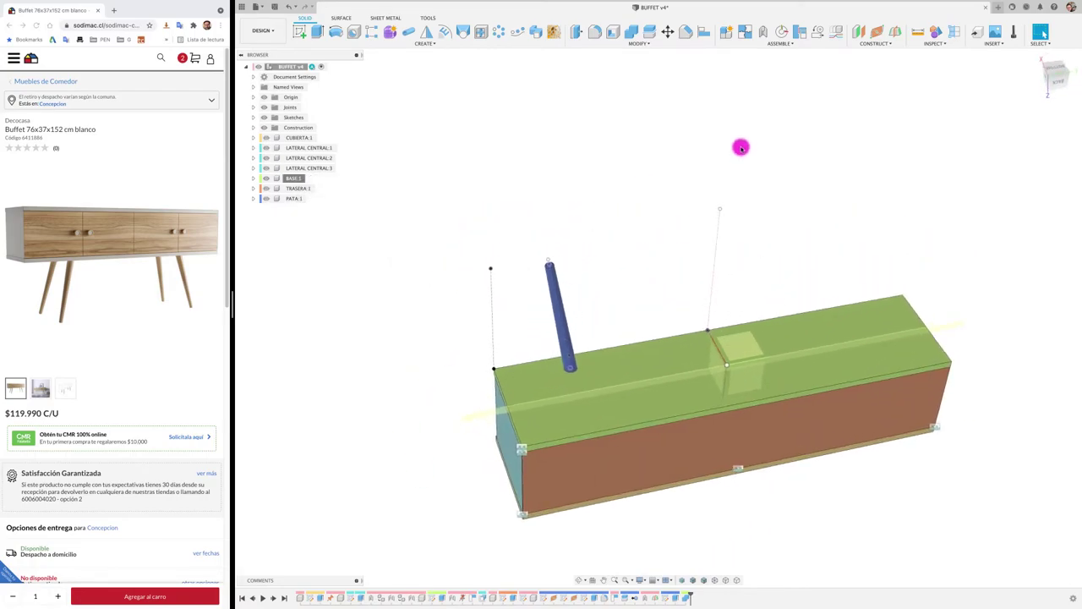
Mirror the PATA:1 leg component across a plane to create a second leg.
{"action": "left_click", "coordinate": [427, 38]}
{"action": "left_click", "coordinate": [1038, 169]}
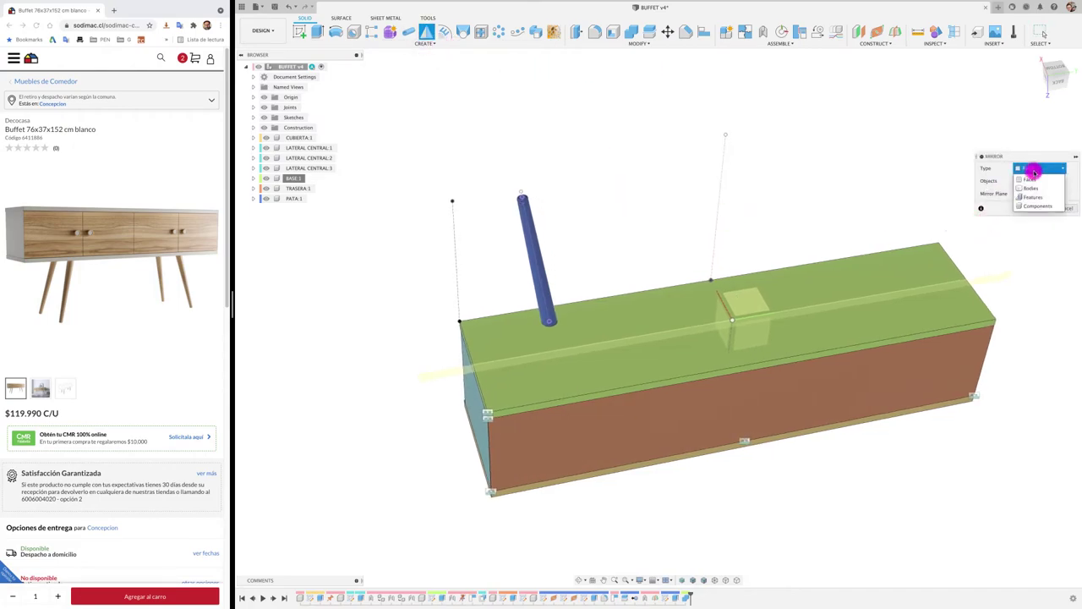
{"action": "left_click", "coordinate": [1033, 200]}
{"action": "left_click", "coordinate": [550, 256]}
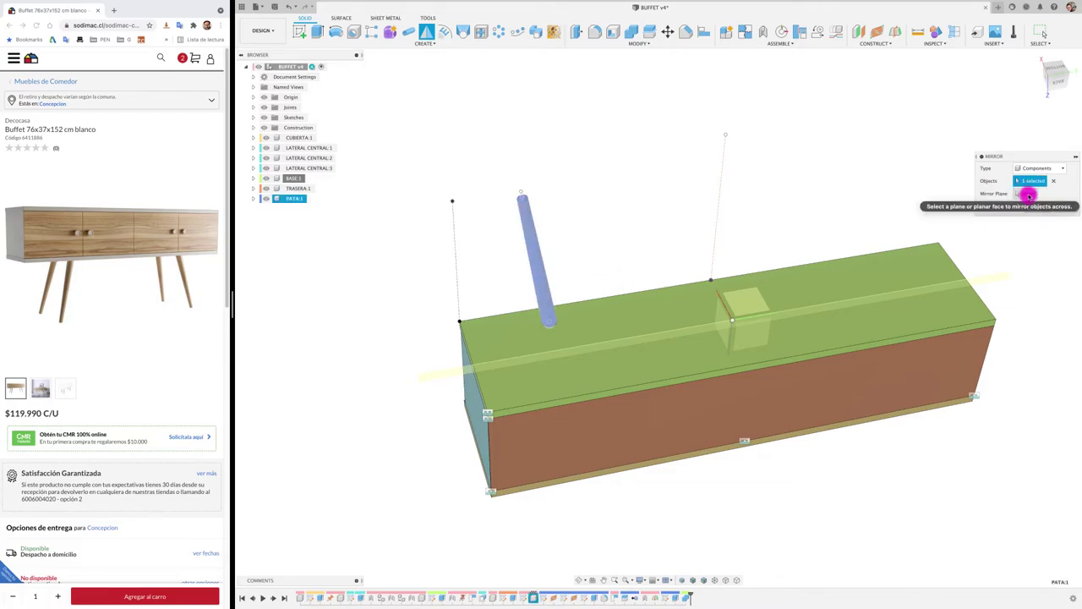
{"action": "left_click", "coordinate": [1029, 195]}
{"action": "left_click", "coordinate": [994, 277]}
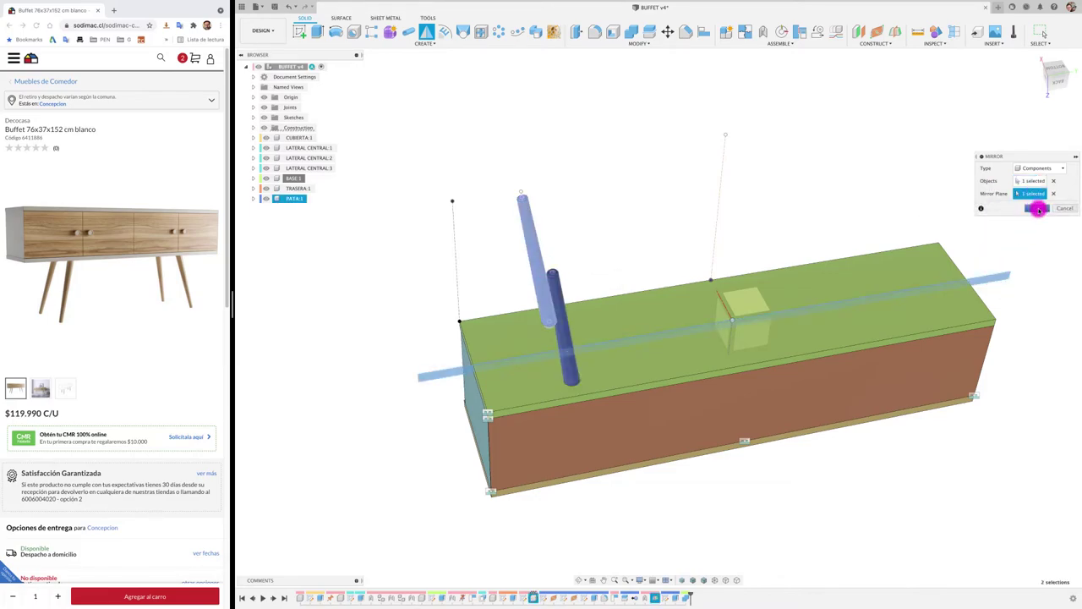
{"action": "left_click", "coordinate": [1038, 210]}
Create a midplane between the box's two end faces.
{"action": "mouse_move", "coordinate": [759, 196]}
{"action": "middle_mouse_down", "text": "shift"}
{"action": "mouse_move", "coordinate": [674, 152]}
{"action": "mouse_move", "coordinate": [718, 59]}
{"action": "mouse_move", "coordinate": [778, 43]}
{"action": "middle_mouse_up", "text": "shift"}
{"action": "middle_click_drag", "start_coordinate": [856, 51], "coordinate": [899, 36], "text": "shift"}
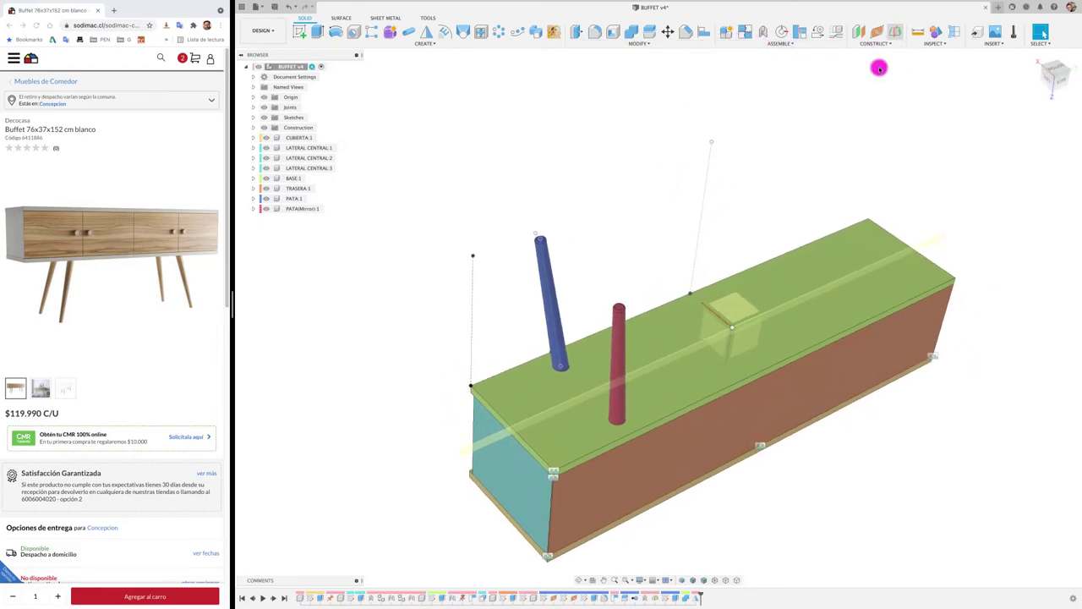
{"action": "left_click", "coordinate": [895, 31]}
{"action": "scroll", "coordinate": [546, 486], "scroll_direction": "up", "scroll_amount": 2}
{"action": "left_click", "coordinate": [546, 457]}
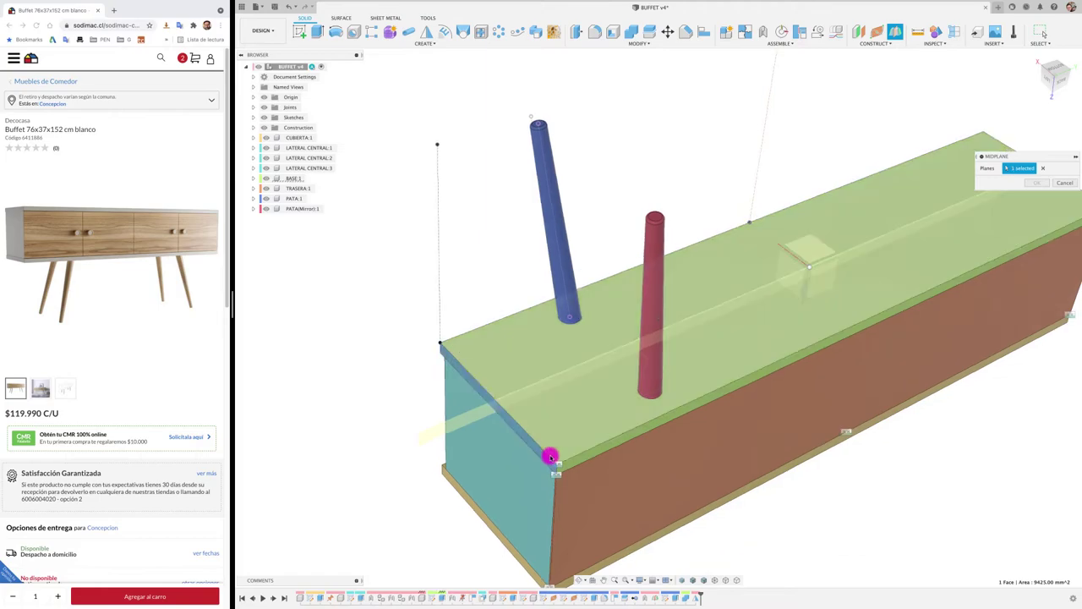
{"action": "scroll", "coordinate": [549, 457], "scroll_direction": "down", "scroll_amount": 3}
{"action": "mouse_move", "coordinate": [551, 454]}
{"action": "middle_mouse_down", "text": "shift"}
{"action": "mouse_move", "coordinate": [620, 418]}
{"action": "mouse_move", "coordinate": [630, 370]}
{"action": "mouse_move", "coordinate": [1021, 195]}
{"action": "middle_mouse_up", "text": "shift"}
{"action": "left_click", "coordinate": [630, 371]}
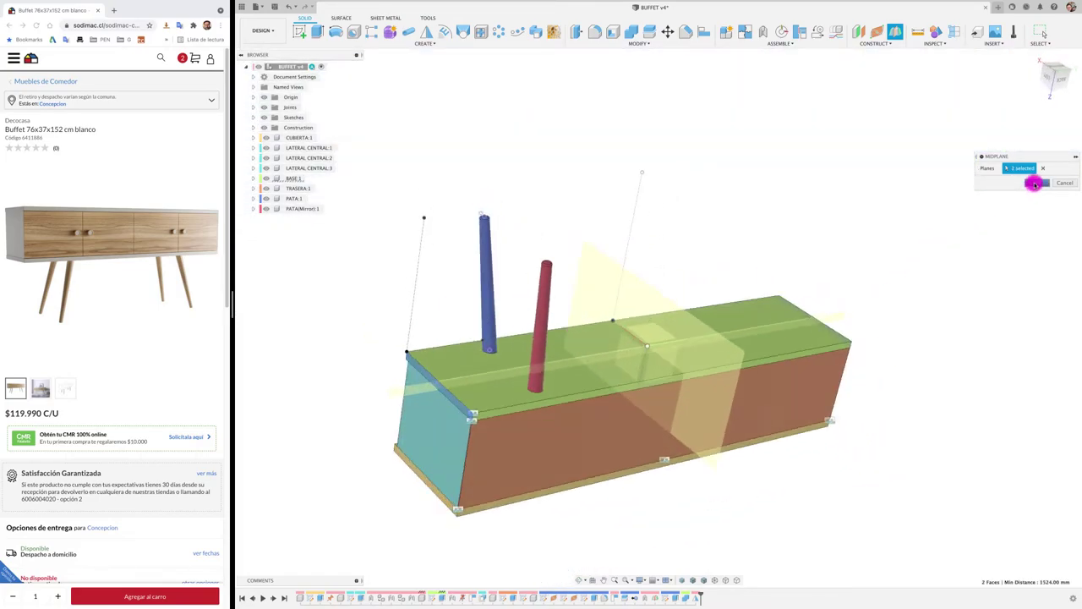
{"action": "left_click", "coordinate": [1034, 184]}
Mirror the blue and red legs across the new midplane to the other end.
{"action": "middle_click_drag", "start_coordinate": [449, 225], "coordinate": [445, 72], "text": "shift"}
{"action": "left_click", "coordinate": [425, 32]}
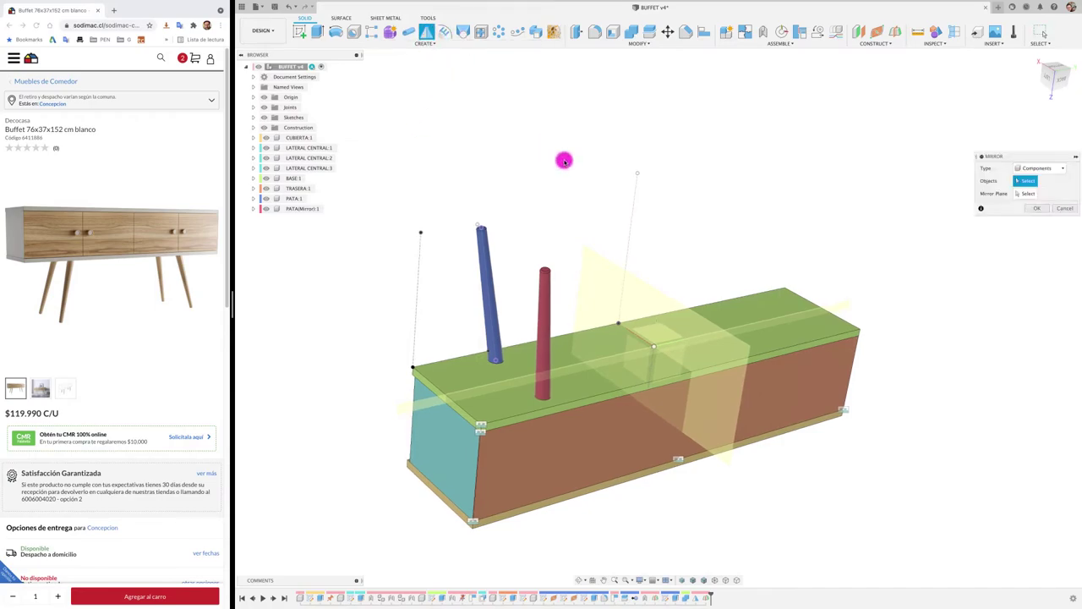
{"action": "left_click", "coordinate": [478, 261]}
{"action": "left_click", "coordinate": [546, 289]}
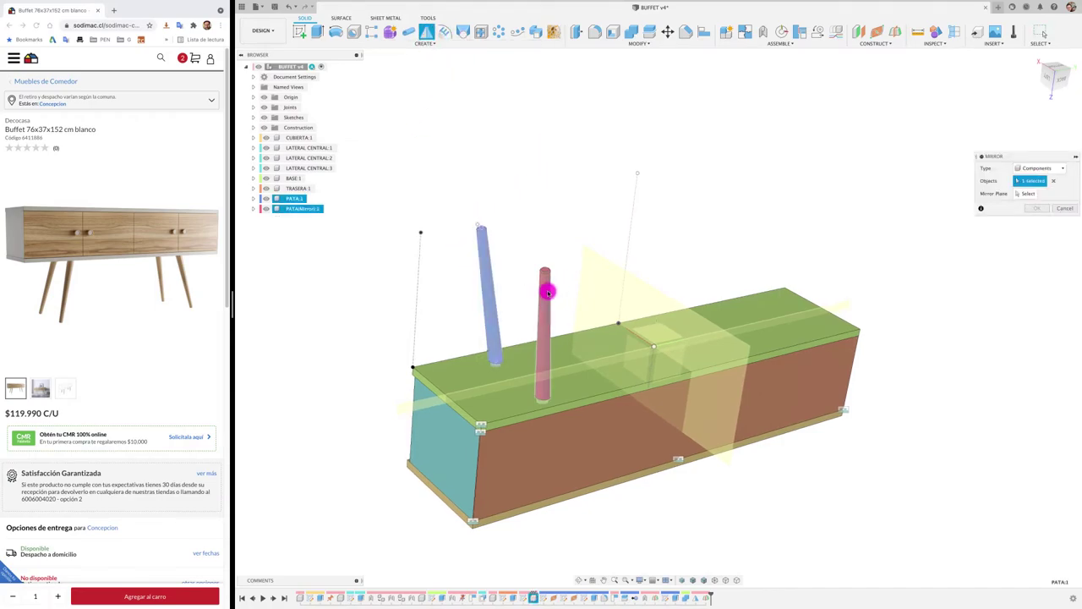
{"action": "left_click", "coordinate": [1021, 193]}
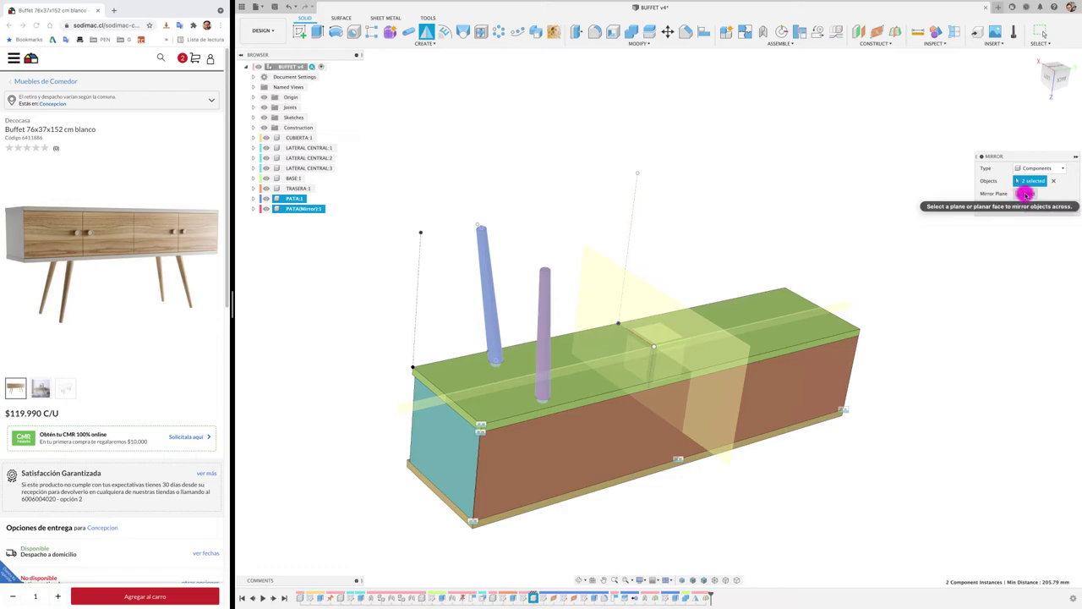
{"action": "left_click", "coordinate": [640, 297]}
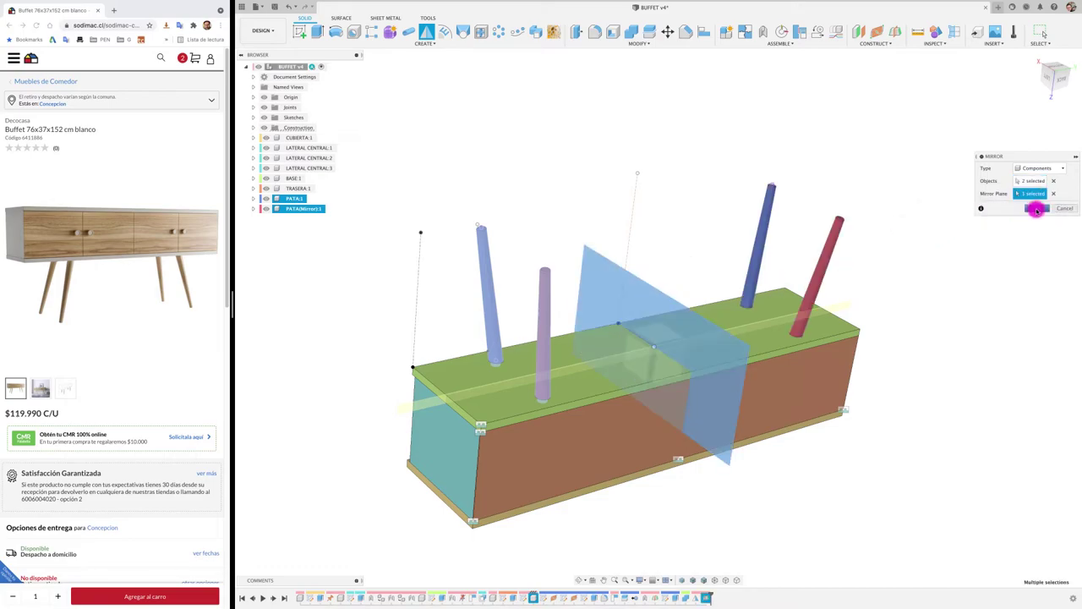
{"action": "left_click", "coordinate": [1036, 210]}
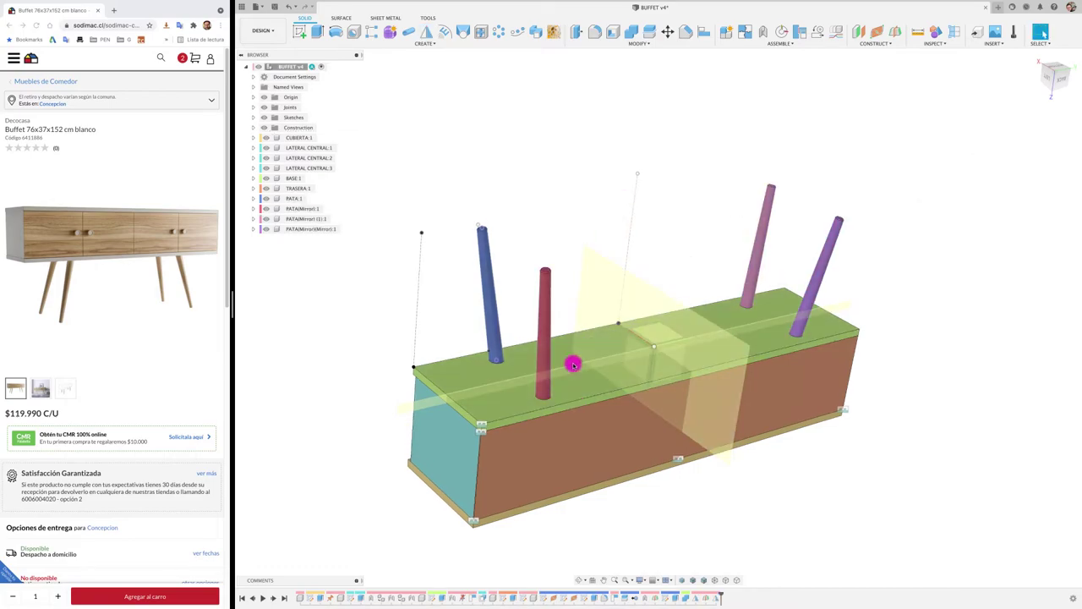
{"action": "scroll", "coordinate": [585, 241], "scroll_direction": "up", "scroll_amount": 2}
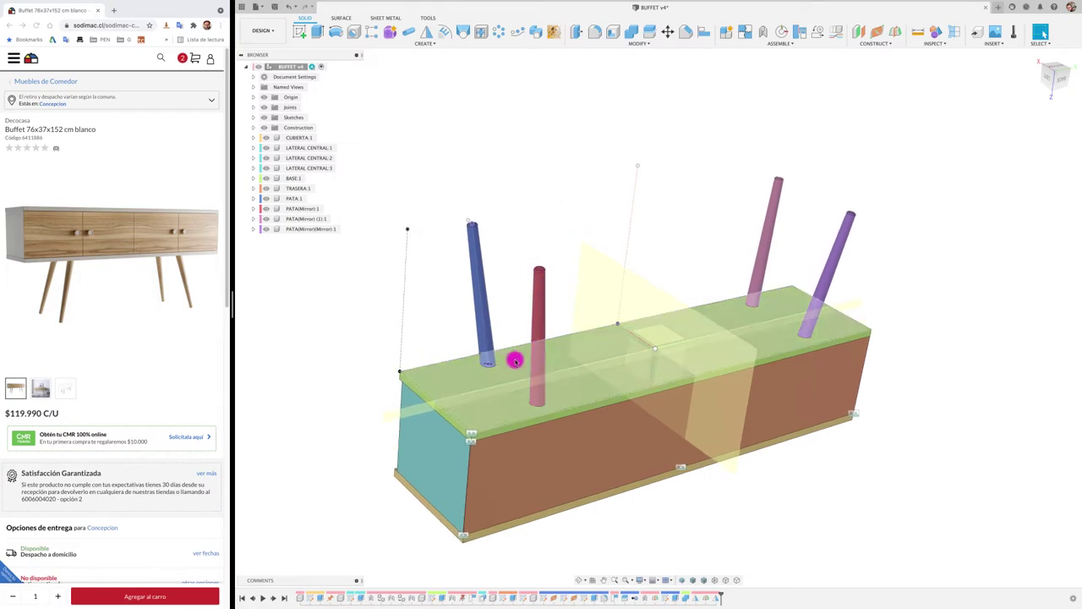
Combine-cut the red leg from the green base board, keeping the leg.
{"action": "left_click", "coordinate": [630, 32]}
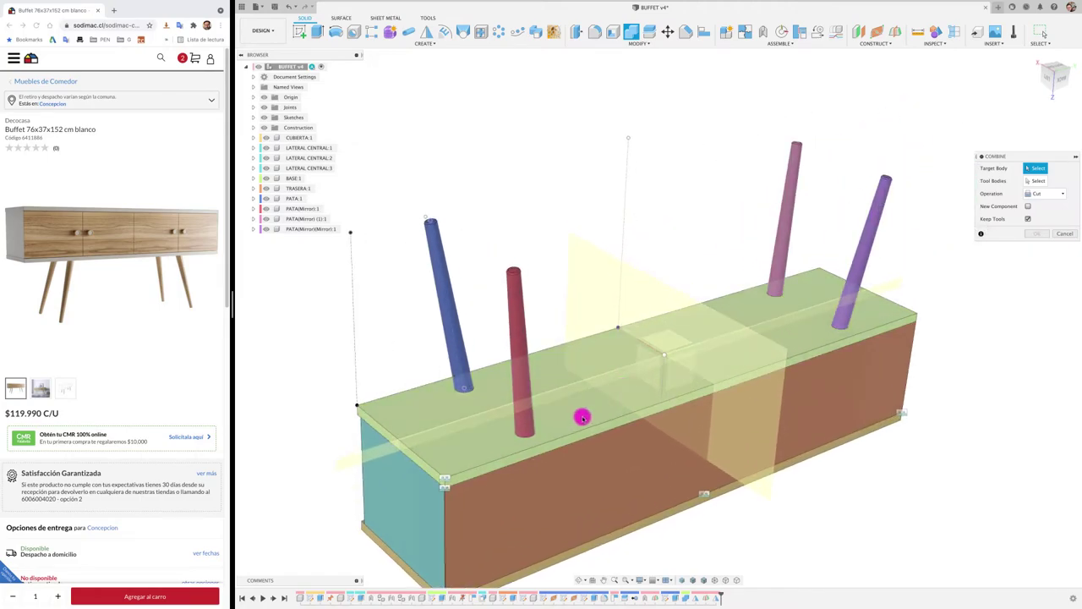
{"action": "left_click", "coordinate": [582, 417]}
{"action": "left_click", "coordinate": [514, 338]}
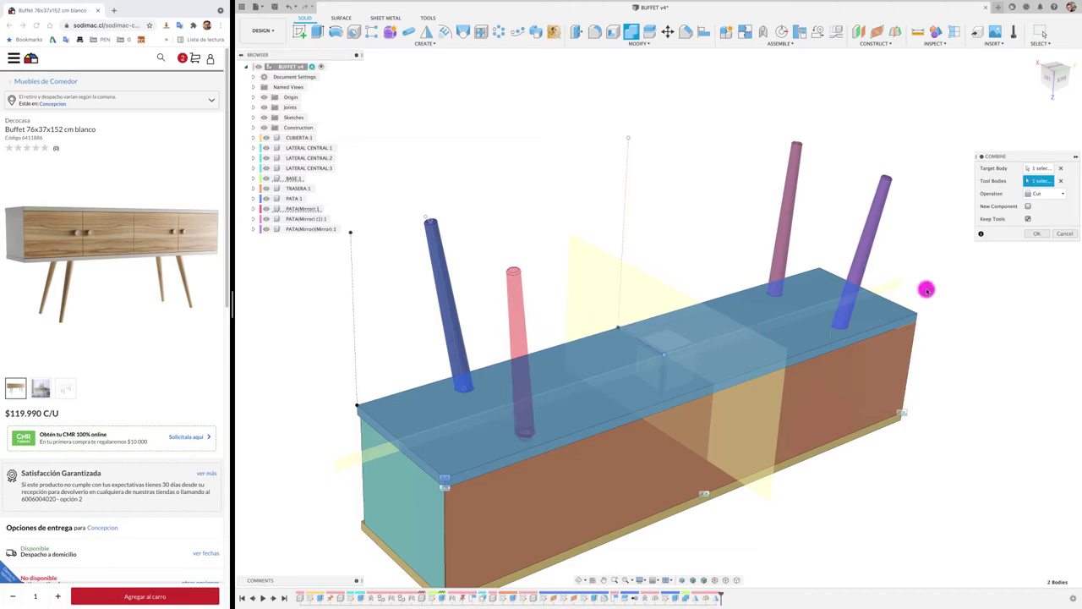
{"action": "left_click", "coordinate": [1035, 234]}
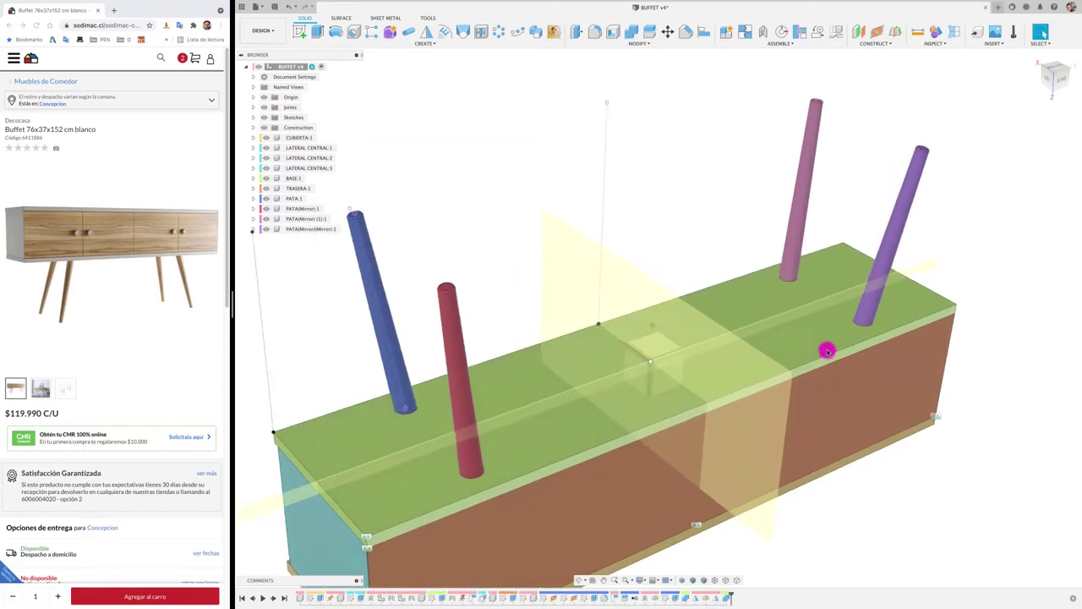
{"action": "scroll", "coordinate": [828, 351], "scroll_direction": "up", "scroll_amount": 5}
{"action": "mouse_move", "coordinate": [809, 358]}
{"action": "middle_mouse_down", "text": "shift"}
{"action": "mouse_move", "coordinate": [783, 346]}
{"action": "mouse_move", "coordinate": [580, 360]}
{"action": "mouse_move", "coordinate": [484, 351]}
{"action": "mouse_move", "coordinate": [454, 330]}
{"action": "middle_mouse_up", "text": "shift"}
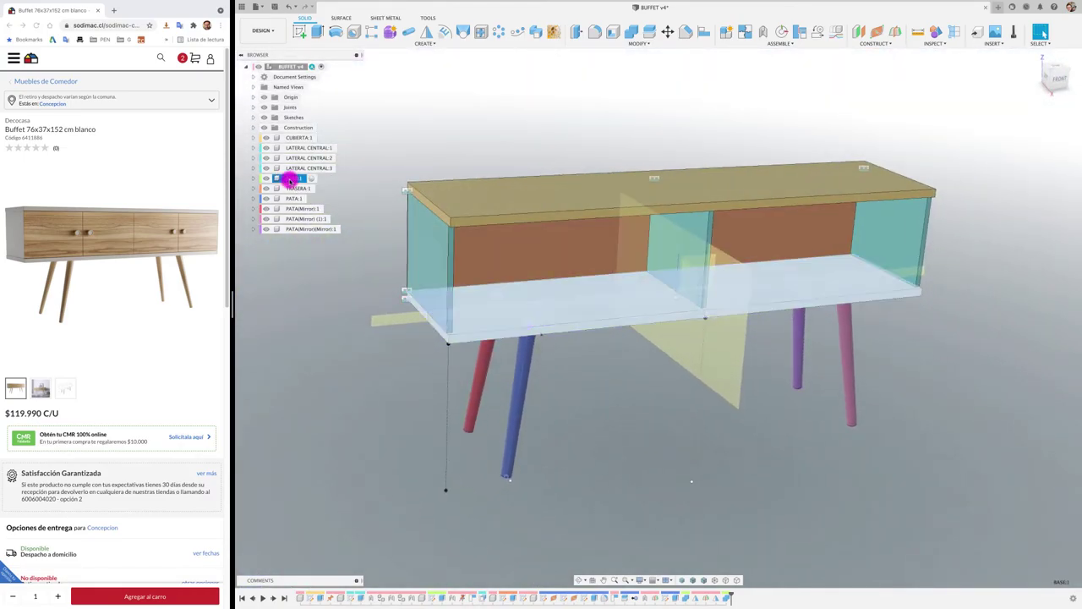
{"action": "right_click", "coordinate": [292, 179]}
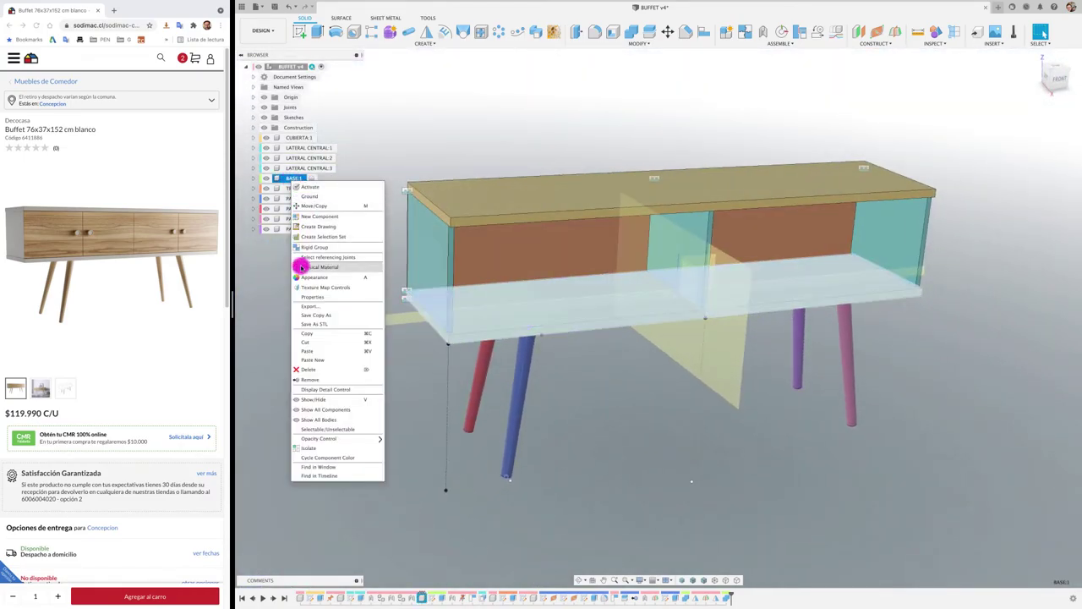
{"action": "left_click", "coordinate": [332, 448]}
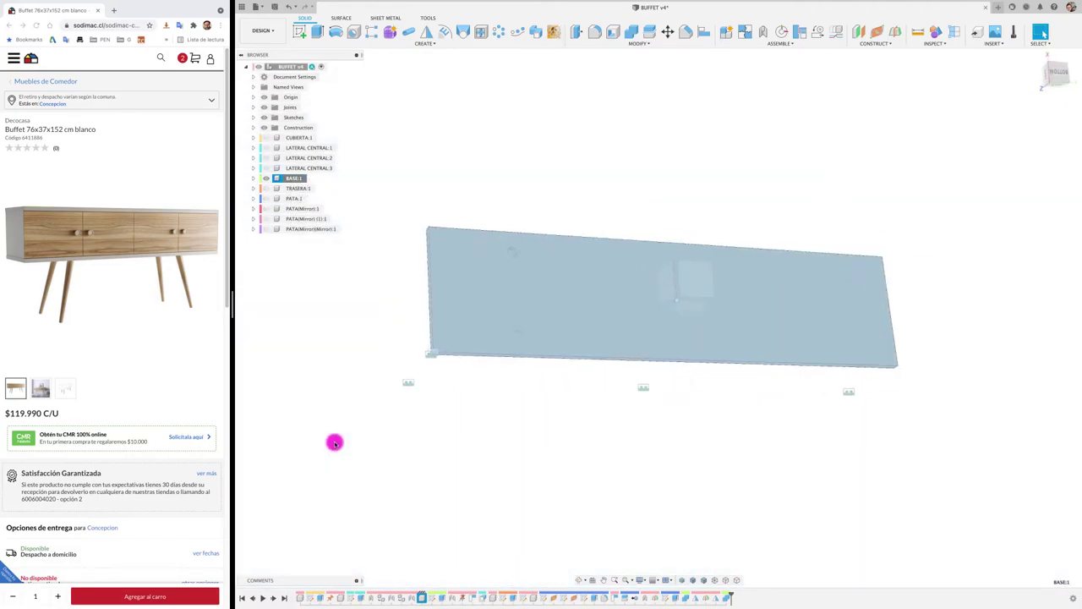
{"action": "middle_click_drag", "start_coordinate": [339, 440], "coordinate": [313, 339], "text": "shift"}
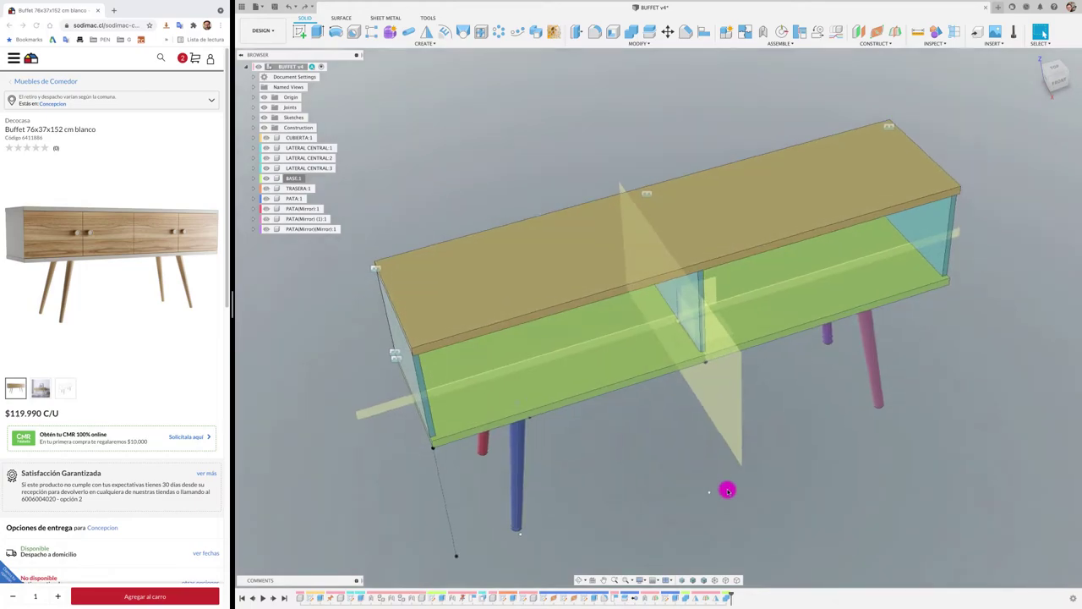
{"action": "mouse_move", "coordinate": [725, 490]}
{"action": "middle_mouse_down", "text": "shift"}
{"action": "mouse_move", "coordinate": [725, 459]}
{"action": "mouse_move", "coordinate": [752, 493]}
{"action": "mouse_move", "coordinate": [695, 408]}
{"action": "mouse_move", "coordinate": [669, 189]}
{"action": "mouse_move", "coordinate": [782, 82]}
{"action": "middle_mouse_up", "text": "shift"}
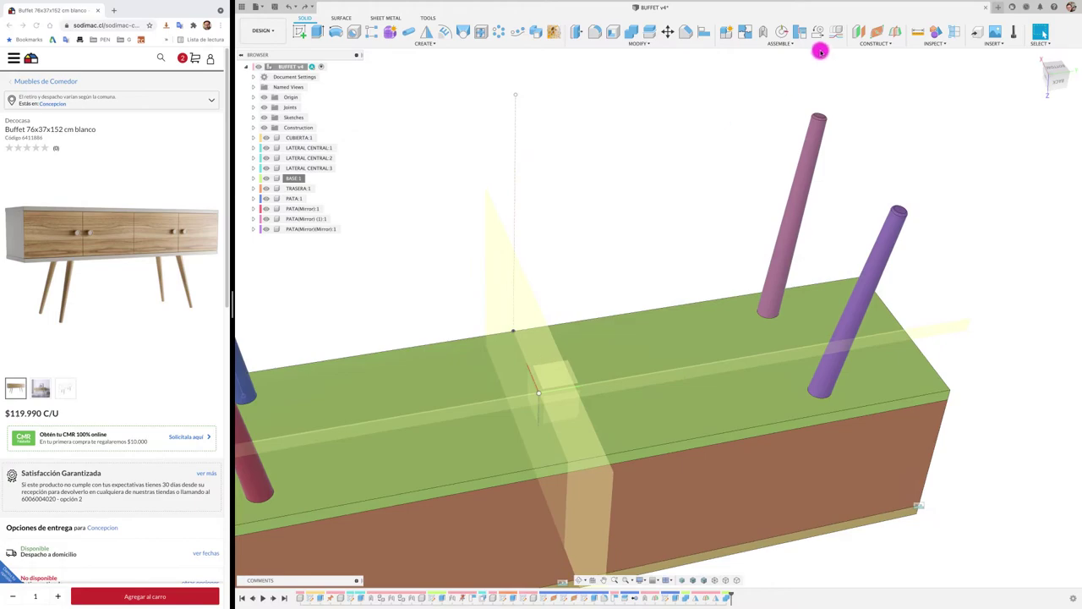
Combine-cut each of the two right-hand legs from the base board, keeping both legs.
{"action": "left_click", "coordinate": [633, 34]}
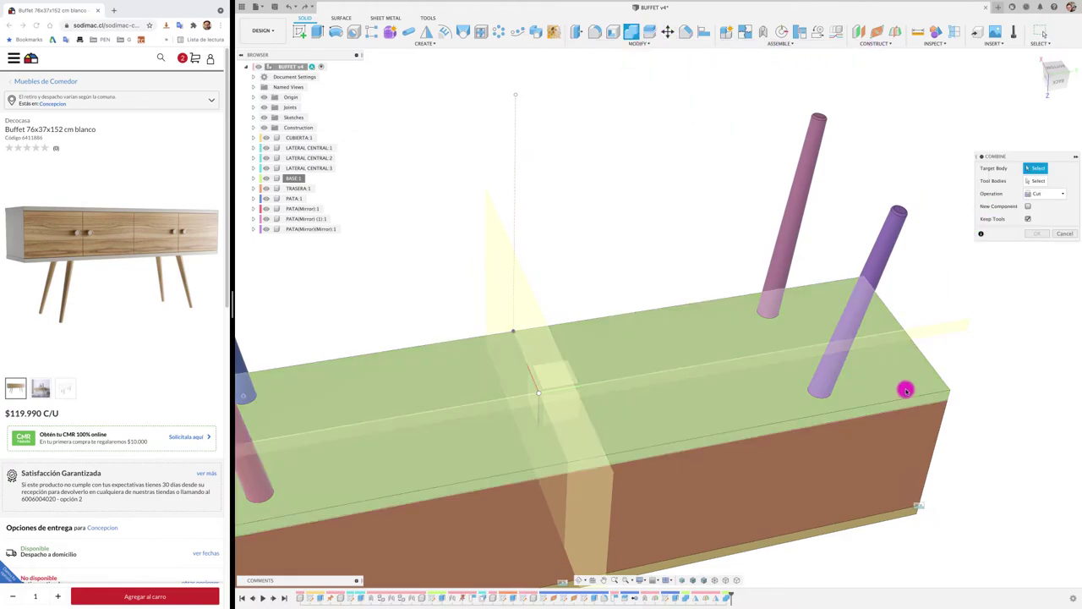
{"action": "left_click", "coordinate": [905, 386]}
{"action": "left_click", "coordinate": [888, 255]}
{"action": "left_click", "coordinate": [1039, 236]}
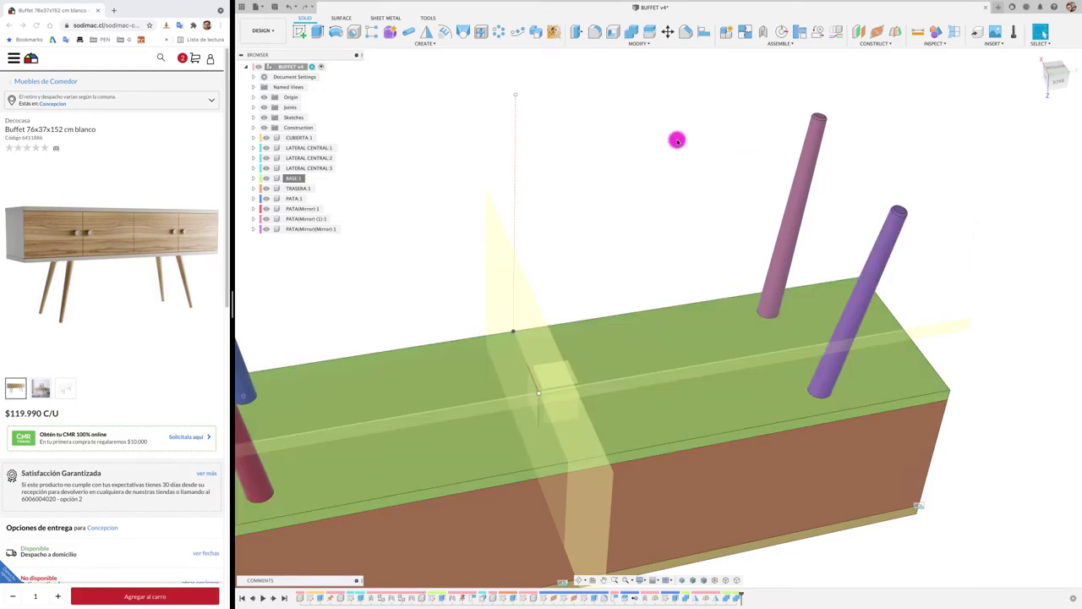
{"action": "left_click", "coordinate": [636, 32]}
{"action": "left_click", "coordinate": [718, 315]}
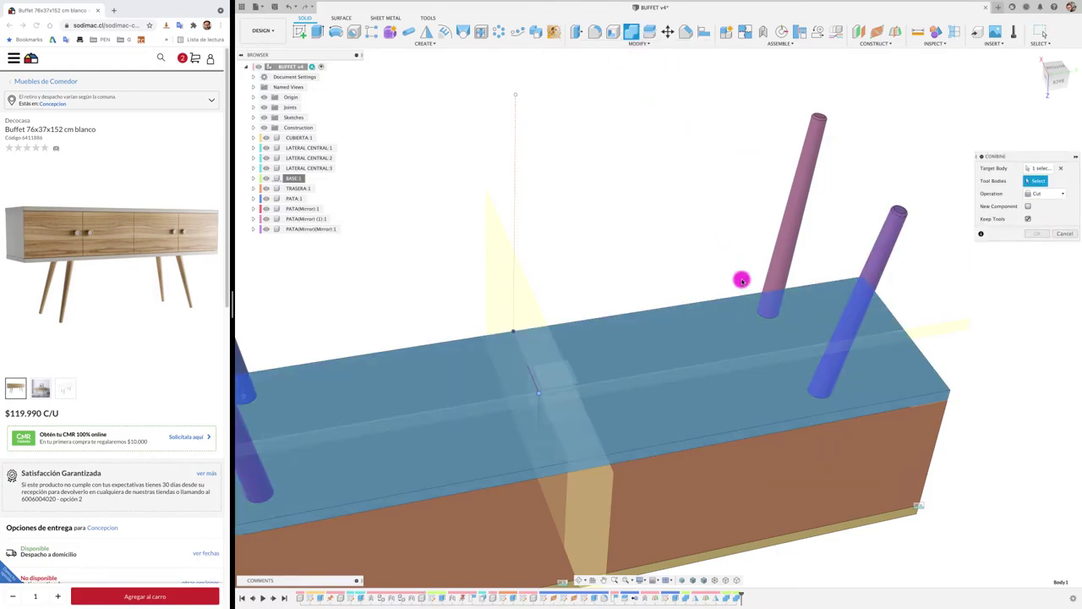
{"action": "left_click", "coordinate": [778, 253]}
{"action": "left_click", "coordinate": [1034, 234]}
{"action": "key", "text": "F6"}
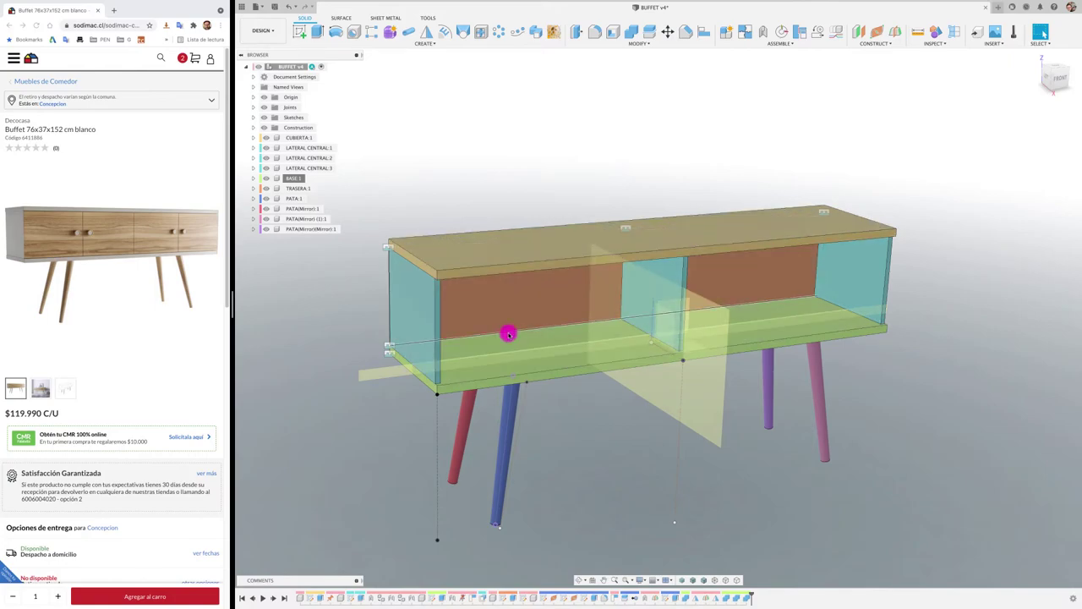
Zoom and orbit around the buffet to inspect the four legs from below.
{"action": "scroll", "coordinate": [508, 334], "scroll_direction": "up", "scroll_amount": 3}
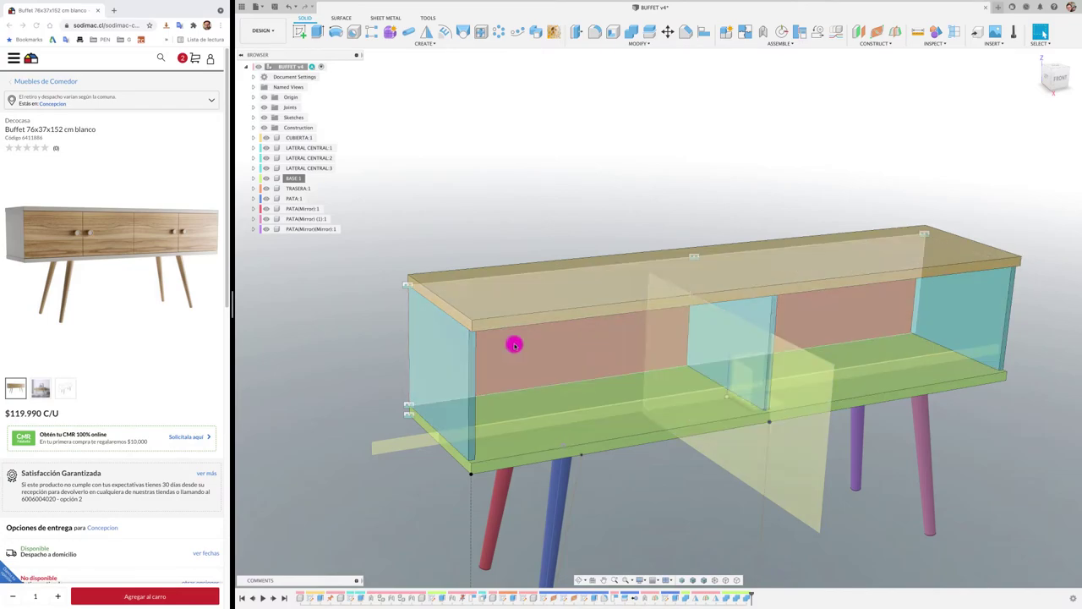
{"action": "key", "text": "F6"}
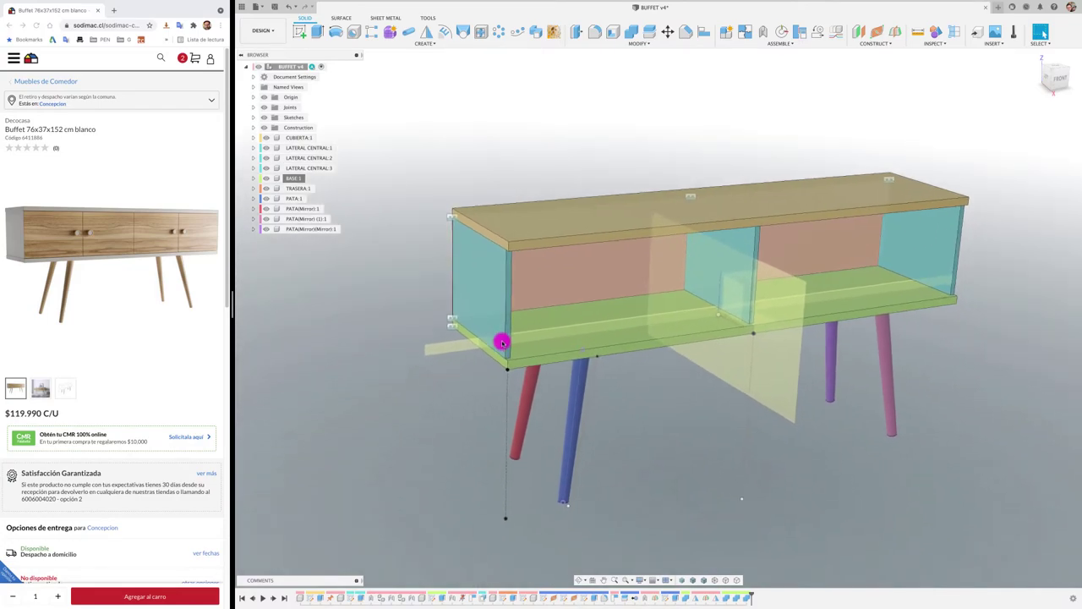
{"action": "scroll", "coordinate": [503, 341], "scroll_direction": "up", "scroll_amount": 2}
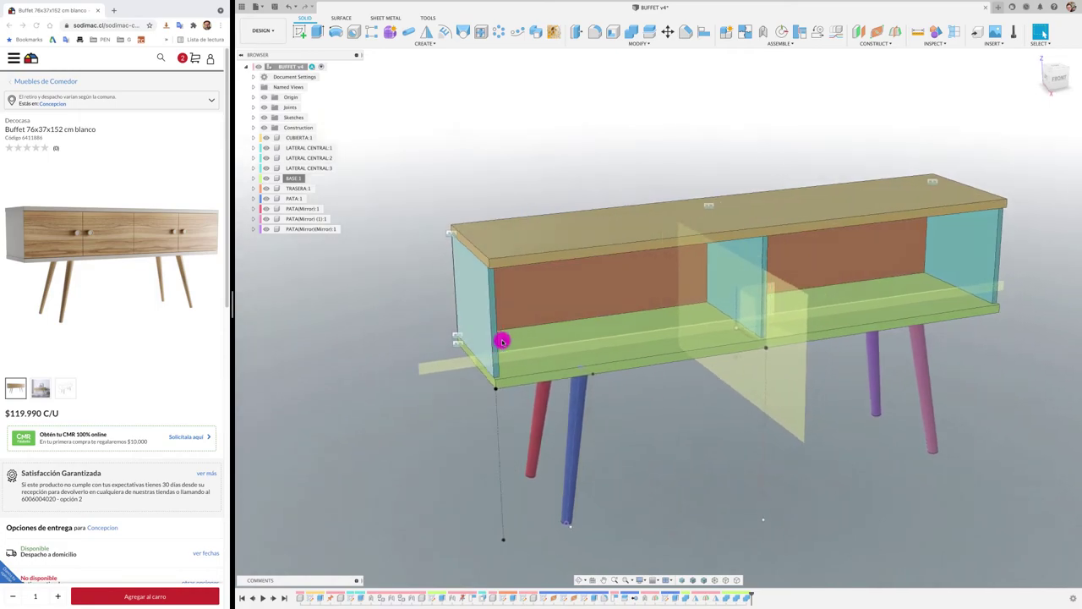
{"action": "middle_click_drag", "start_coordinate": [502, 342], "coordinate": [483, 278], "text": "shift"}
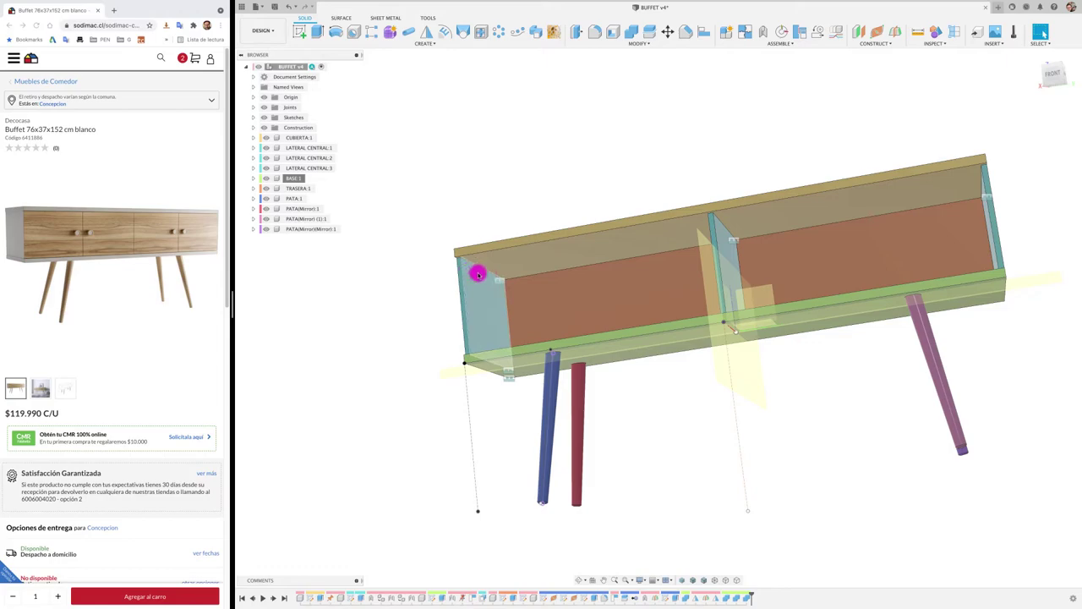
{"action": "mouse_move", "coordinate": [481, 268]}
{"action": "middle_mouse_down", "text": "shift"}
{"action": "mouse_move", "coordinate": [473, 313]}
{"action": "mouse_move", "coordinate": [554, 380]}
{"action": "middle_mouse_up", "text": "shift"}
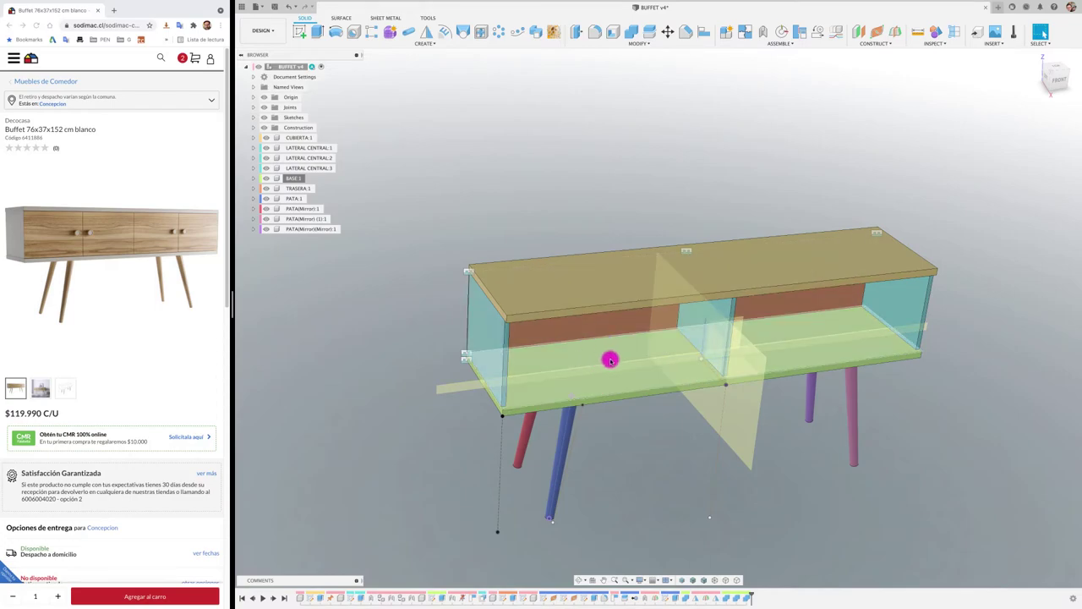
{"action": "middle_click_drag", "start_coordinate": [610, 360], "coordinate": [594, 289], "text": "shift"}
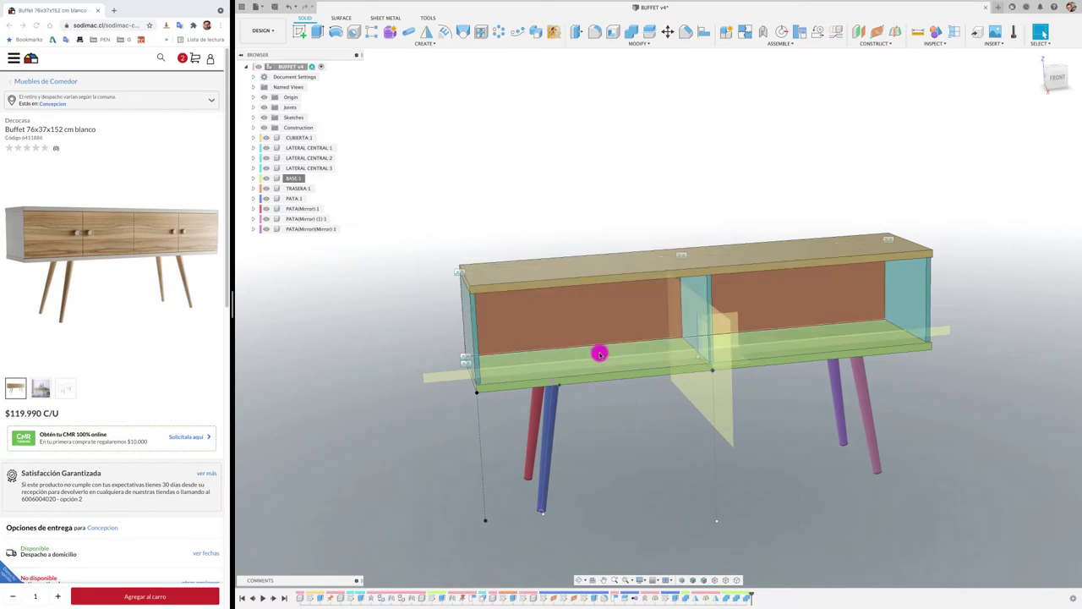
{"action": "left_click", "coordinate": [50, 387]}
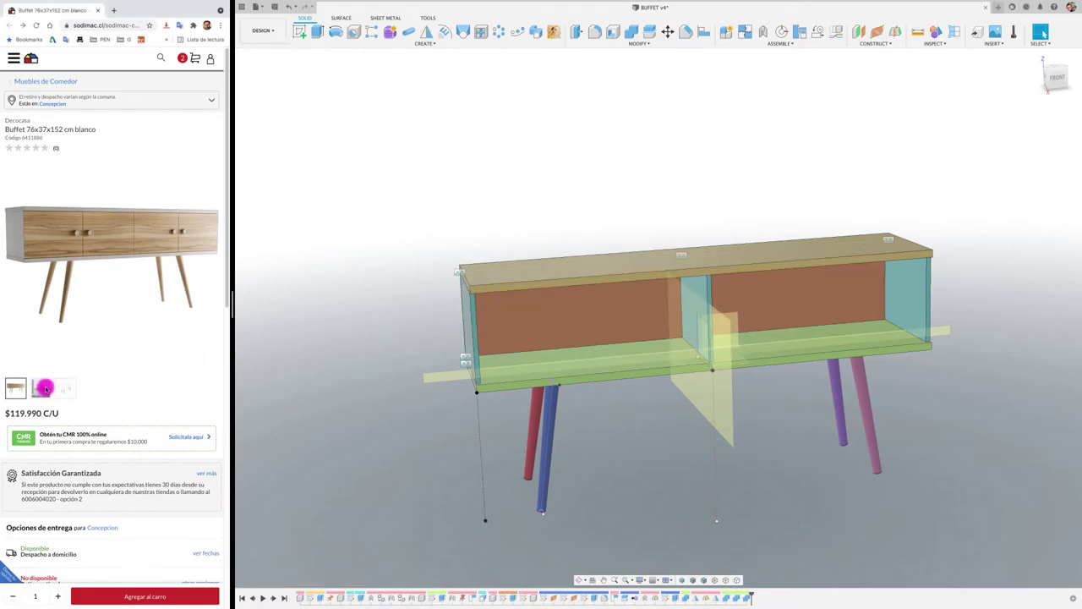
{"action": "left_click", "coordinate": [65, 389]}
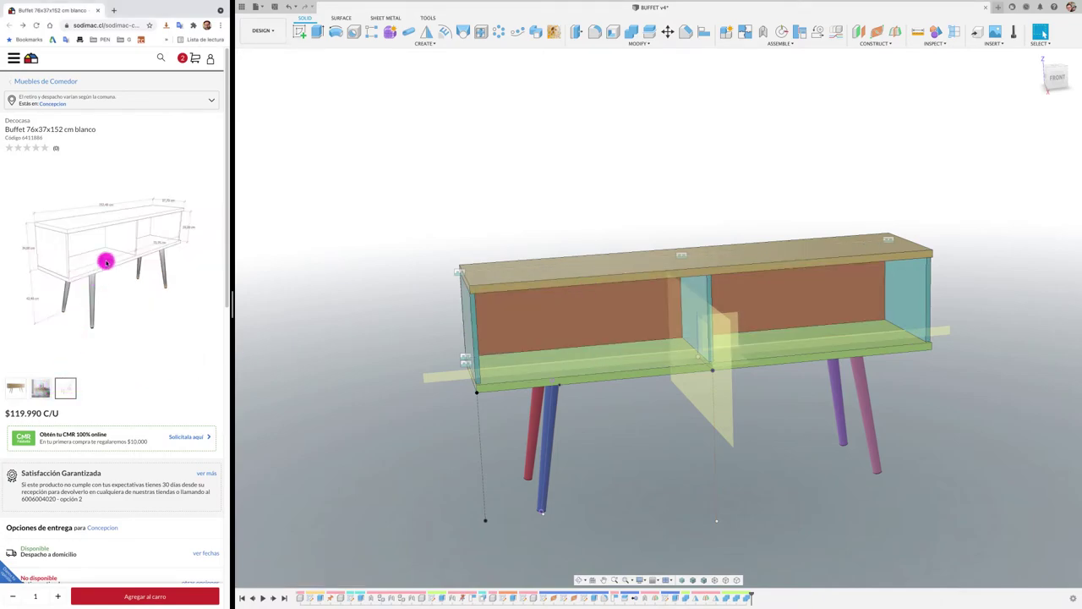
{"action": "left_click", "coordinate": [39, 389]}
{"action": "left_click", "coordinate": [18, 389]}
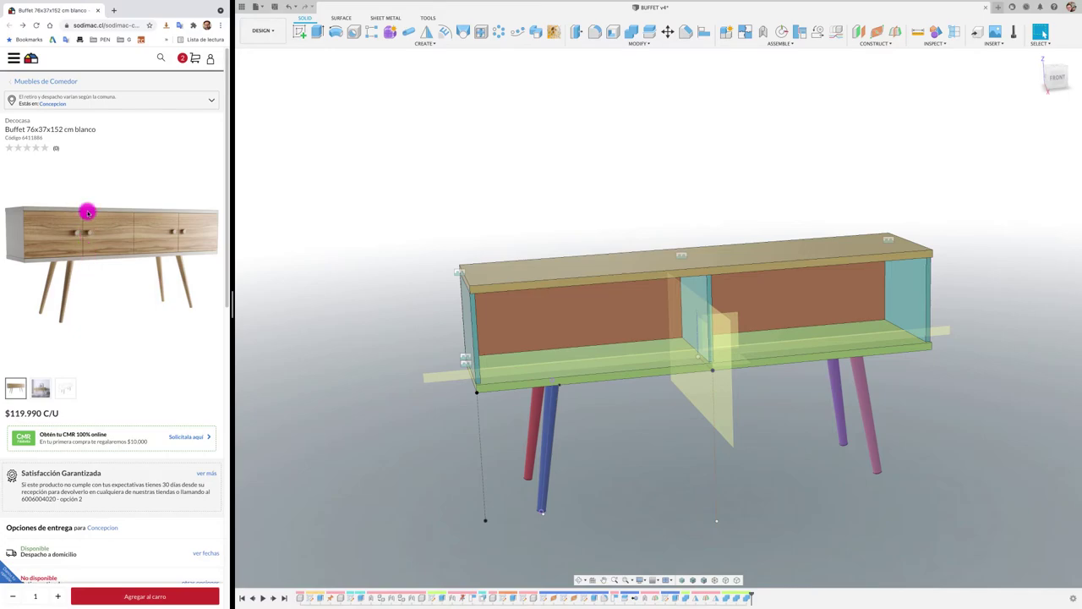
{"action": "scroll", "coordinate": [370, 330], "scroll_direction": "up", "scroll_amount": 3}
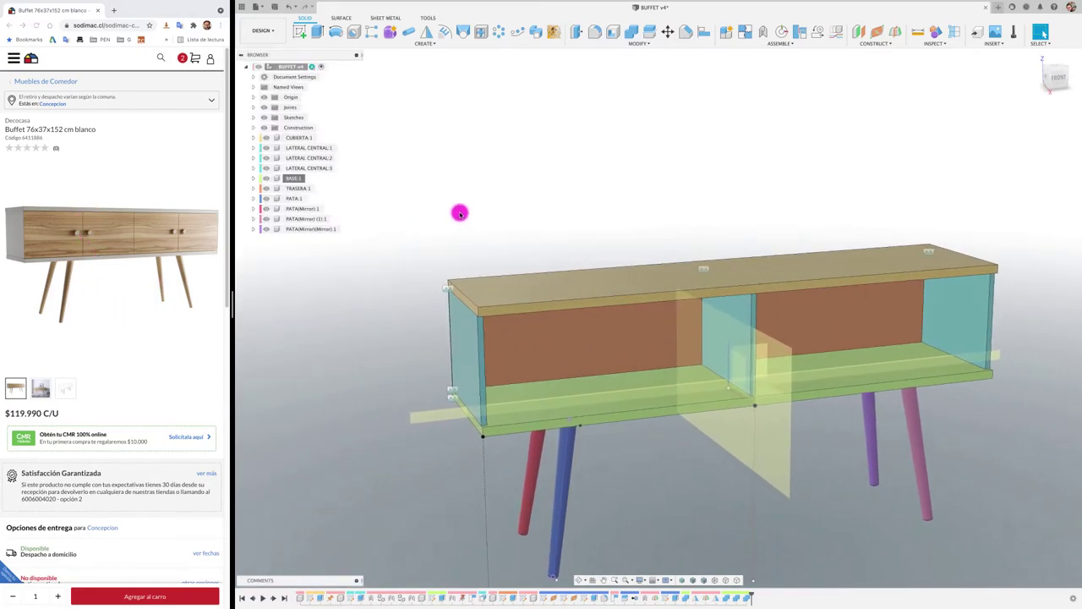
Create the PUERTA component under the root assembly and start a sketch on the front plane.
{"action": "left_click", "coordinate": [290, 67]}
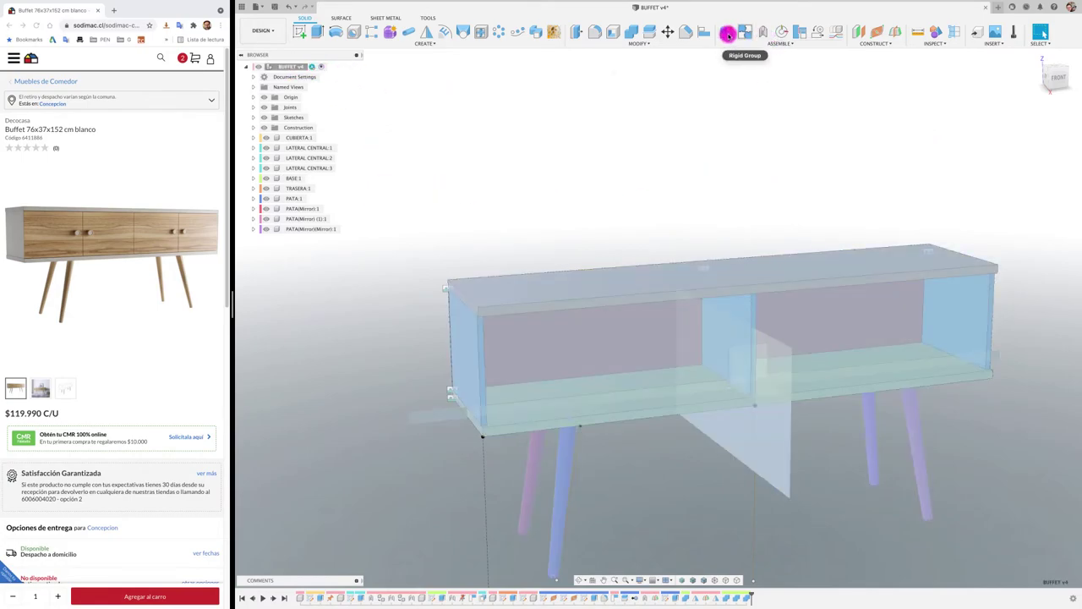
{"action": "left_click", "coordinate": [725, 32]}
{"action": "type", "text": "PUERTA"}
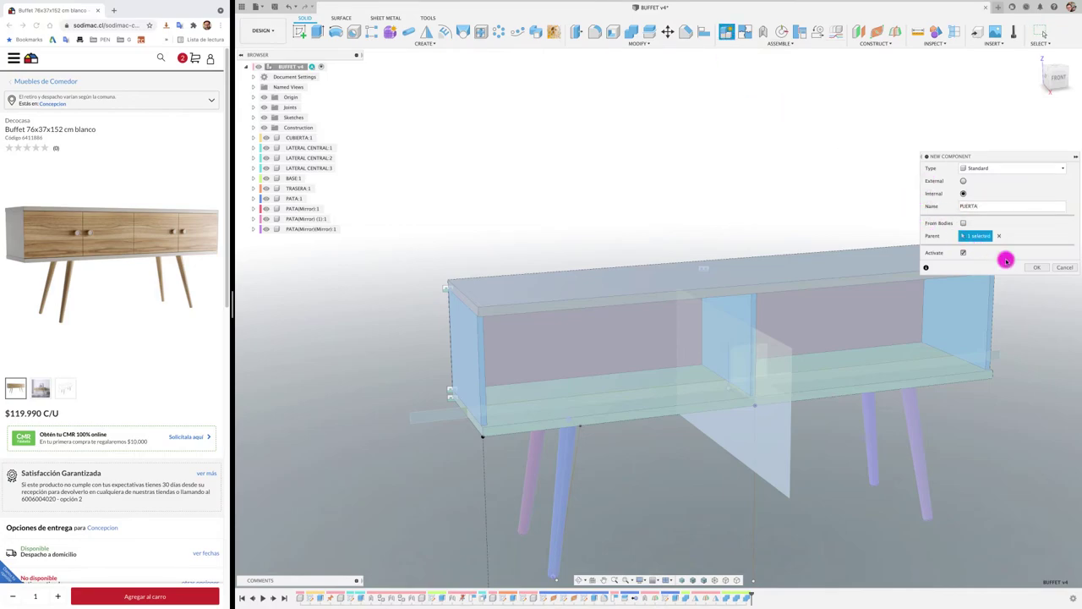
{"action": "left_click", "coordinate": [1040, 268]}
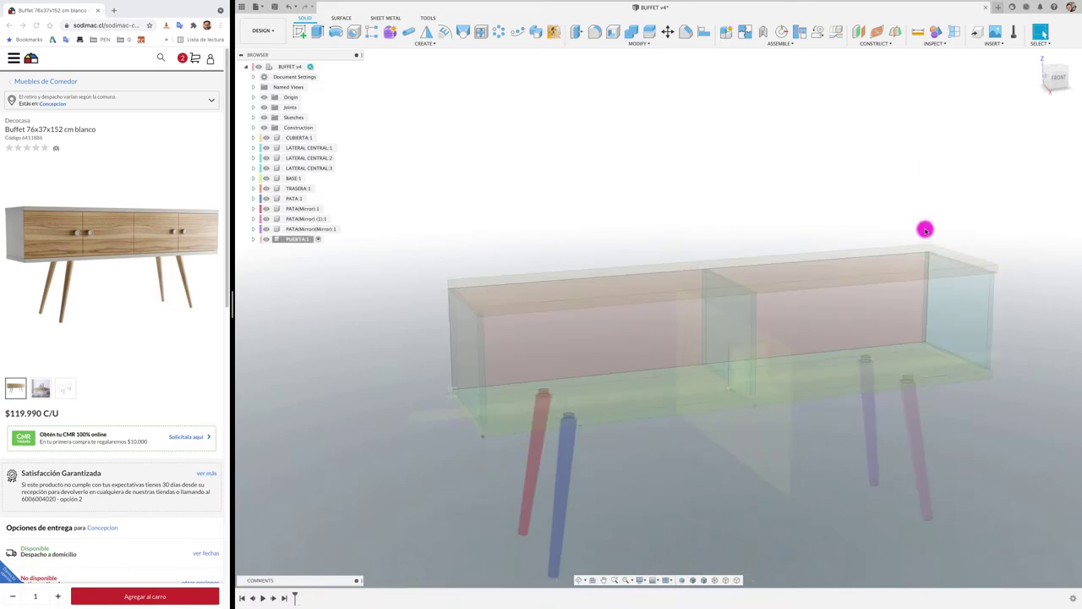
{"action": "left_click", "coordinate": [297, 32]}
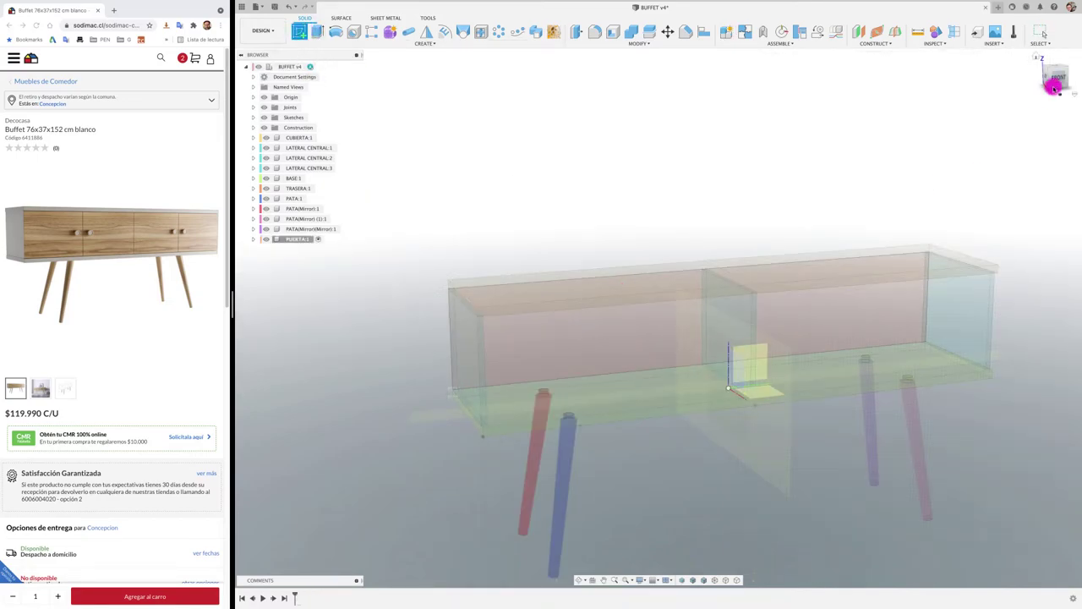
{"action": "left_click", "coordinate": [751, 362]}
Draw a rectangle across the buffet's front and a vertical dividing line at its midpoint.
{"action": "scroll", "coordinate": [406, 304], "scroll_direction": "up", "scroll_amount": 2}
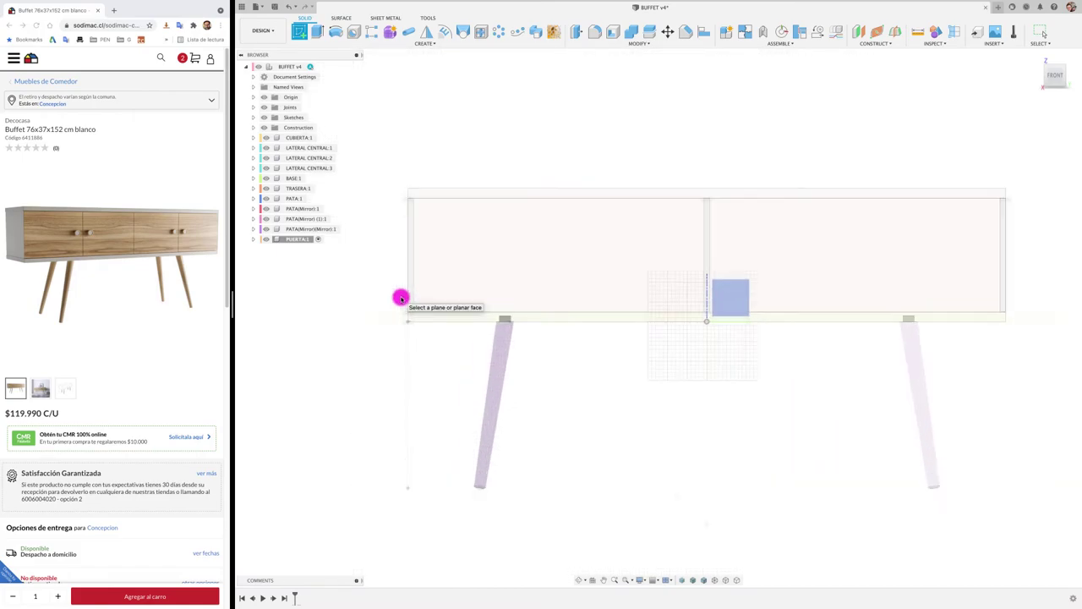
{"action": "scroll", "coordinate": [401, 298], "scroll_direction": "up", "scroll_amount": 3}
{"action": "scroll", "coordinate": [376, 323], "scroll_direction": "down", "scroll_amount": 1}
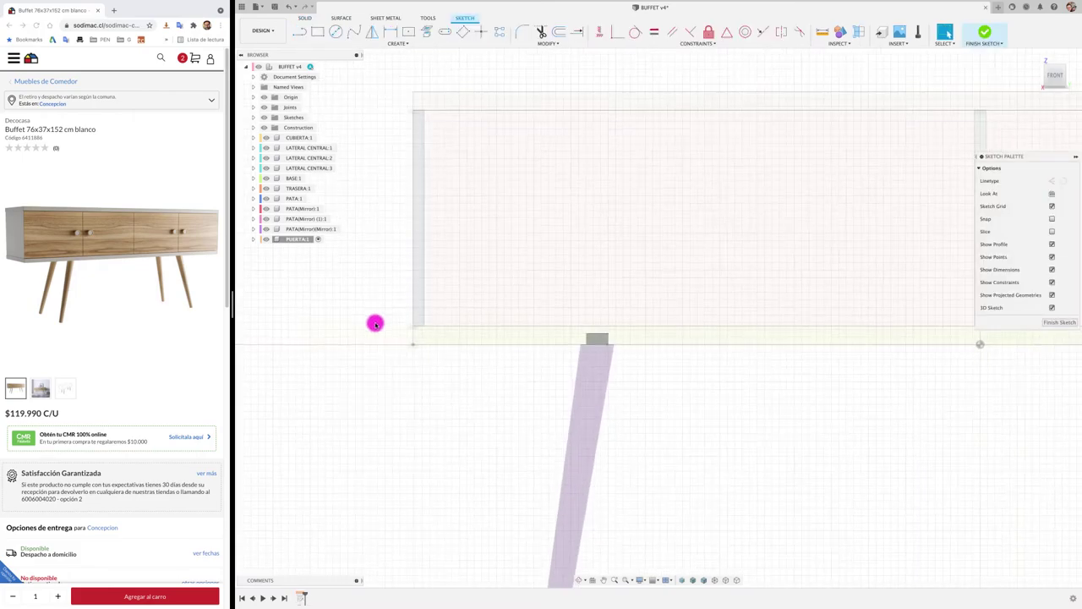
{"action": "left_click", "coordinate": [318, 31]}
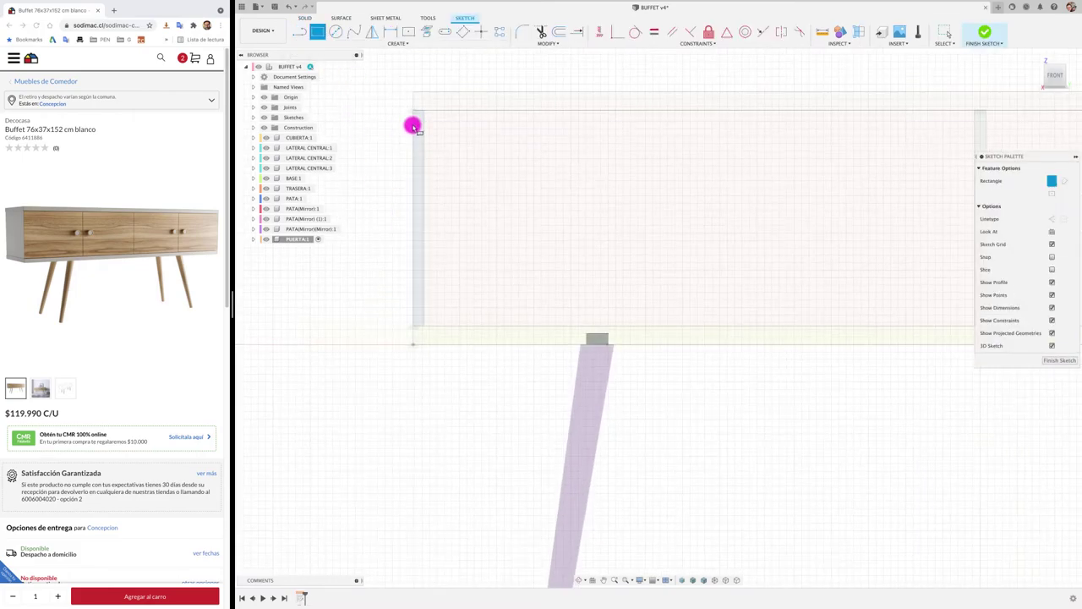
{"action": "left_click", "coordinate": [413, 111]}
{"action": "scroll", "coordinate": [488, 185], "scroll_direction": "down", "scroll_amount": 1}
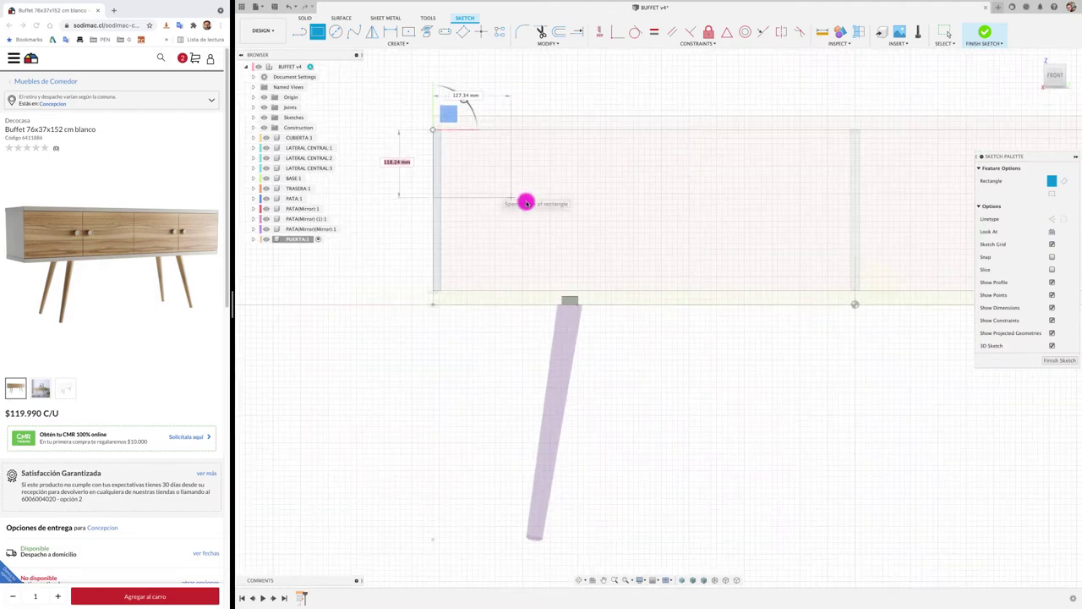
{"action": "left_click", "coordinate": [854, 291]}
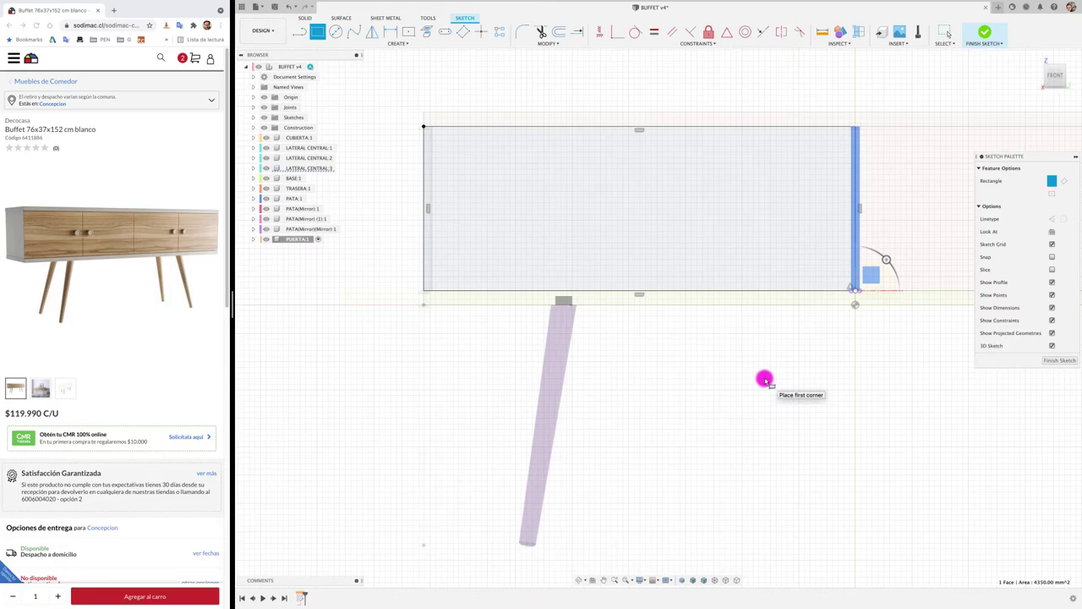
{"action": "key", "text": "Escape"}
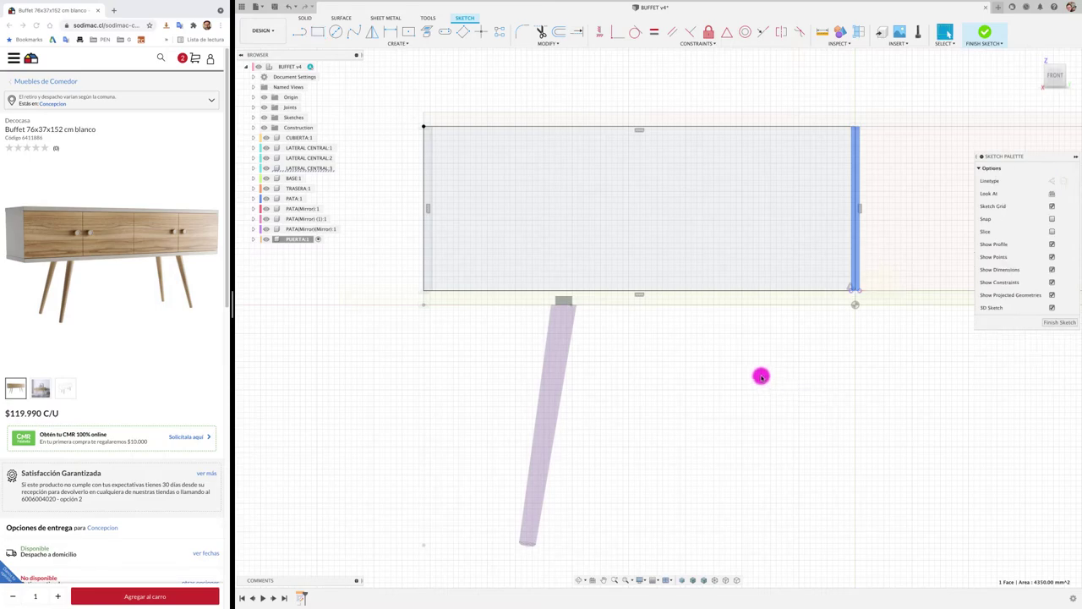
{"action": "left_click", "coordinate": [639, 127]}
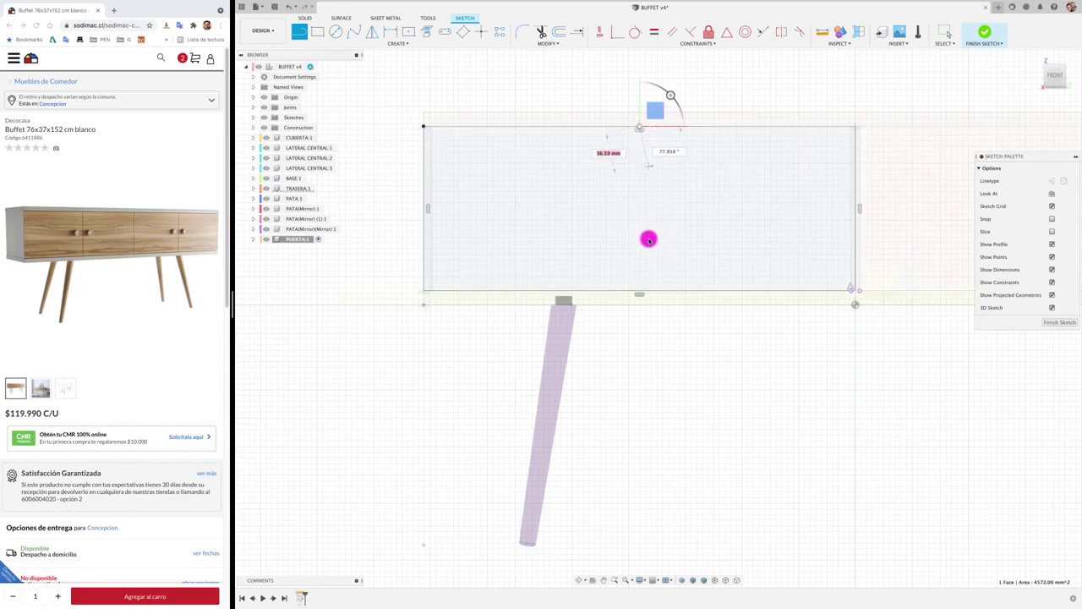
{"action": "left_click", "coordinate": [639, 290]}
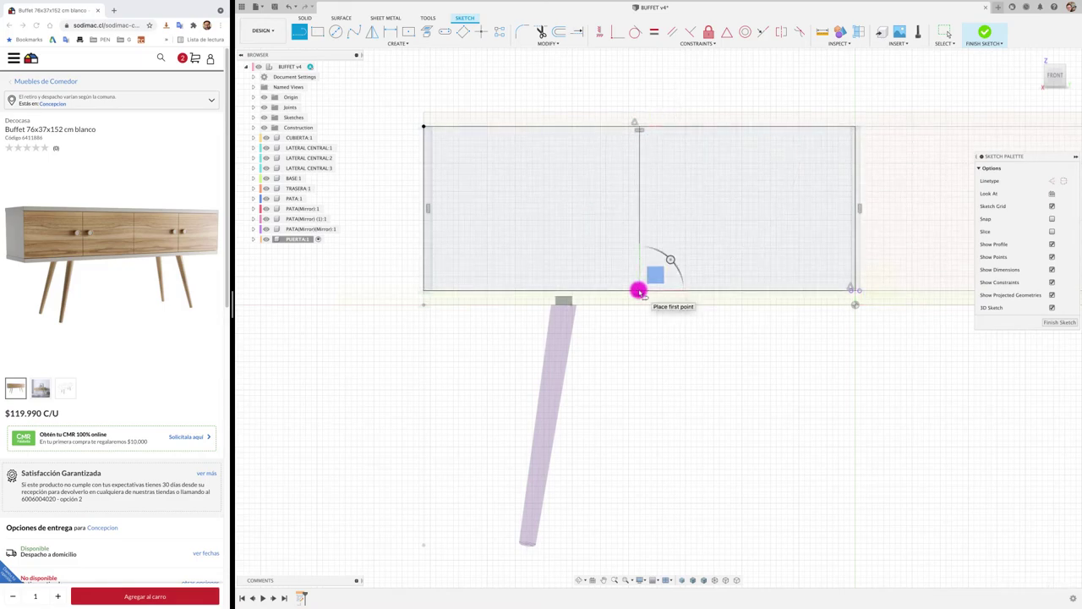
{"action": "key", "text": "Escape"}
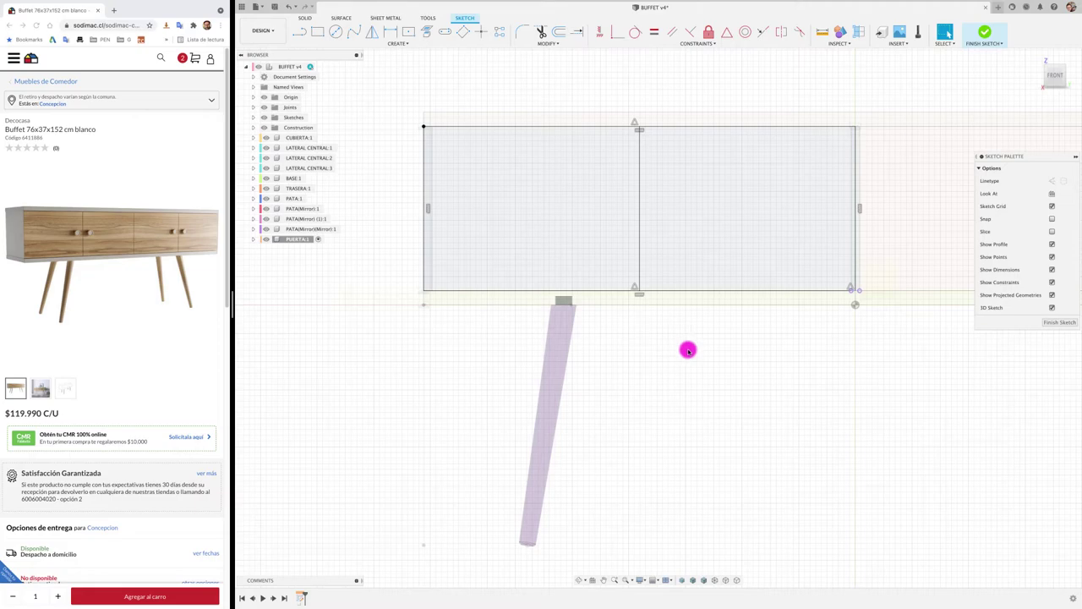
Trim away the right half's edges to leave the left door outline, then finish the sketch.
{"action": "key", "text": "t"}
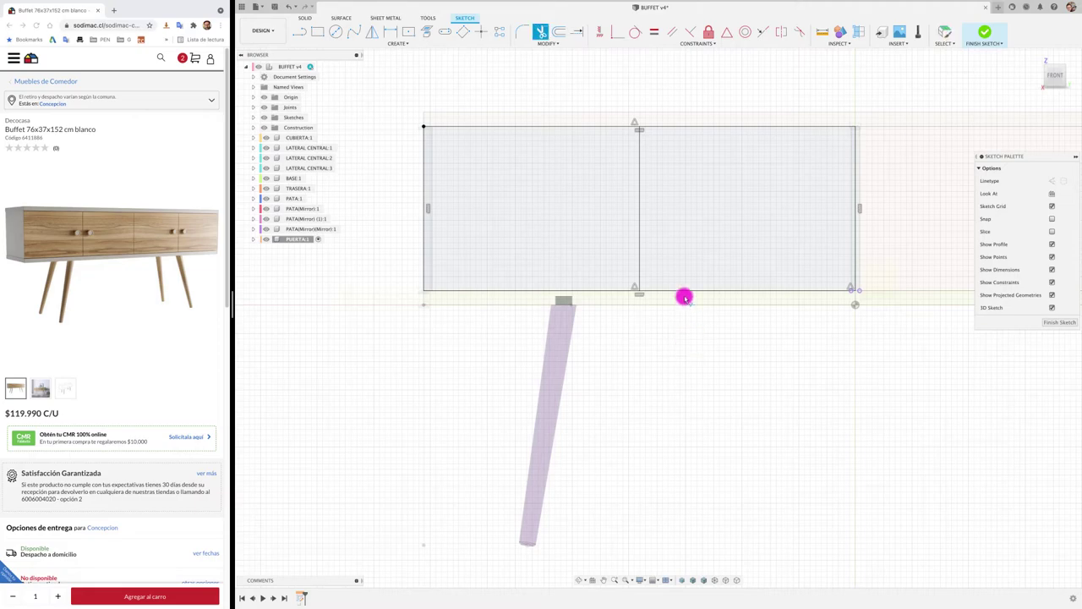
{"action": "left_click", "coordinate": [854, 273]}
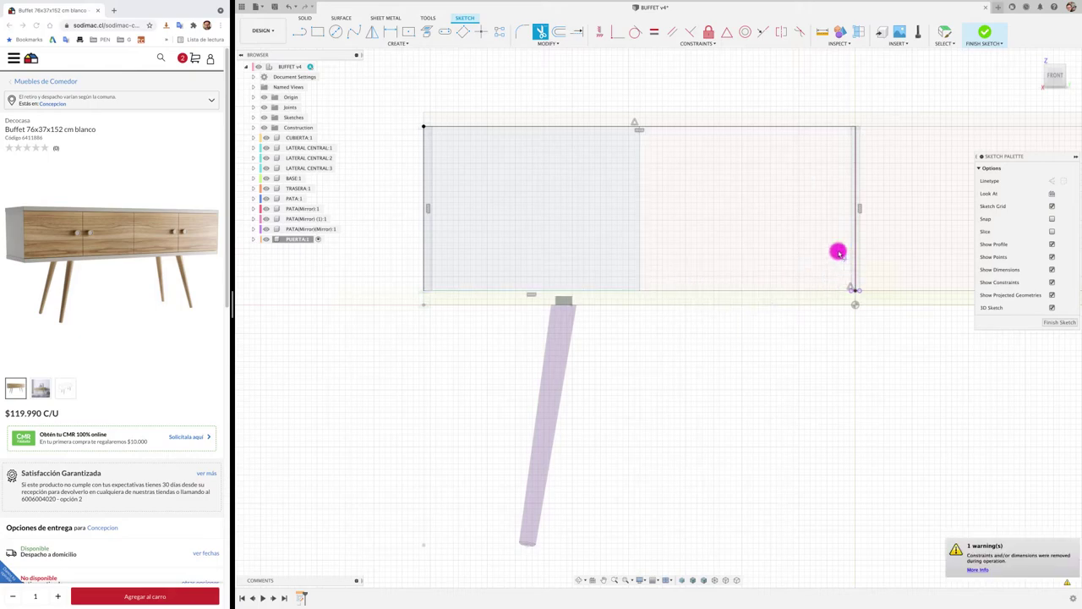
{"action": "left_click", "coordinate": [806, 128]}
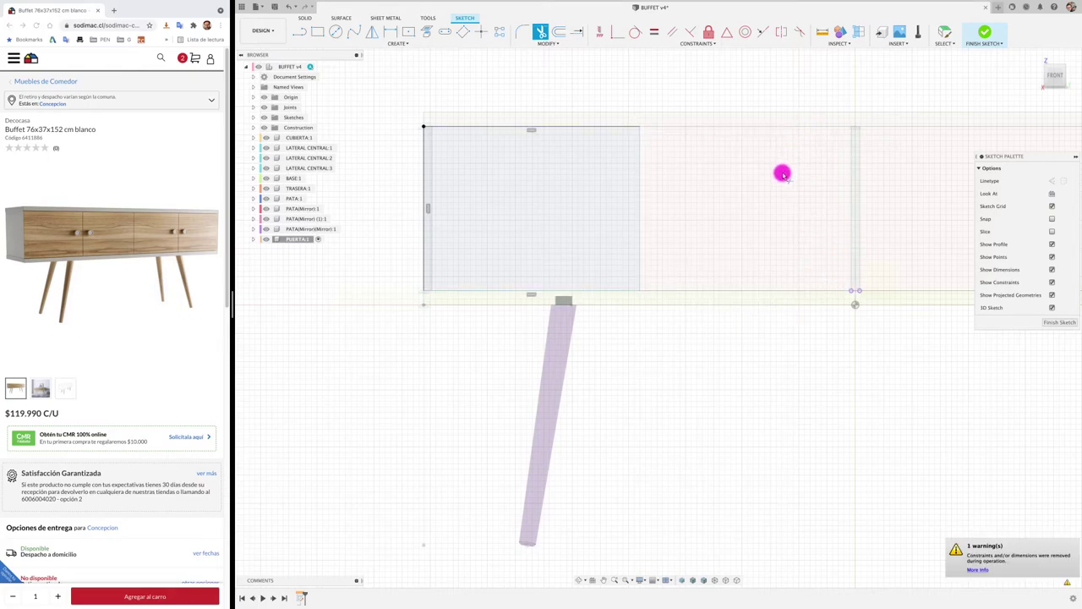
{"action": "middle_click_drag", "start_coordinate": [685, 320], "coordinate": [649, 380], "text": "shift"}
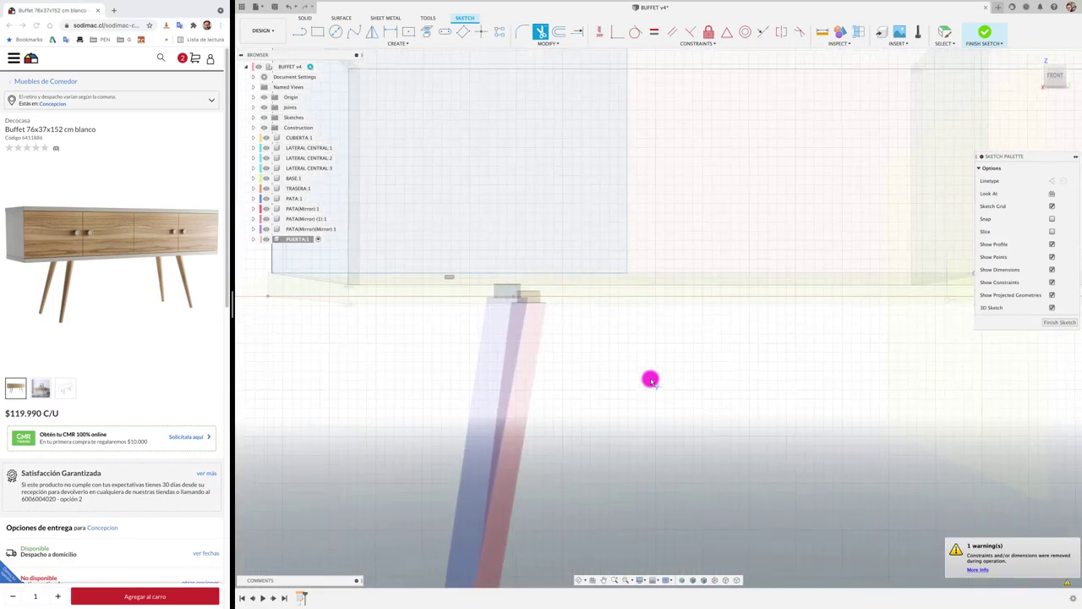
{"action": "scroll", "coordinate": [649, 380], "scroll_direction": "up", "scroll_amount": 1}
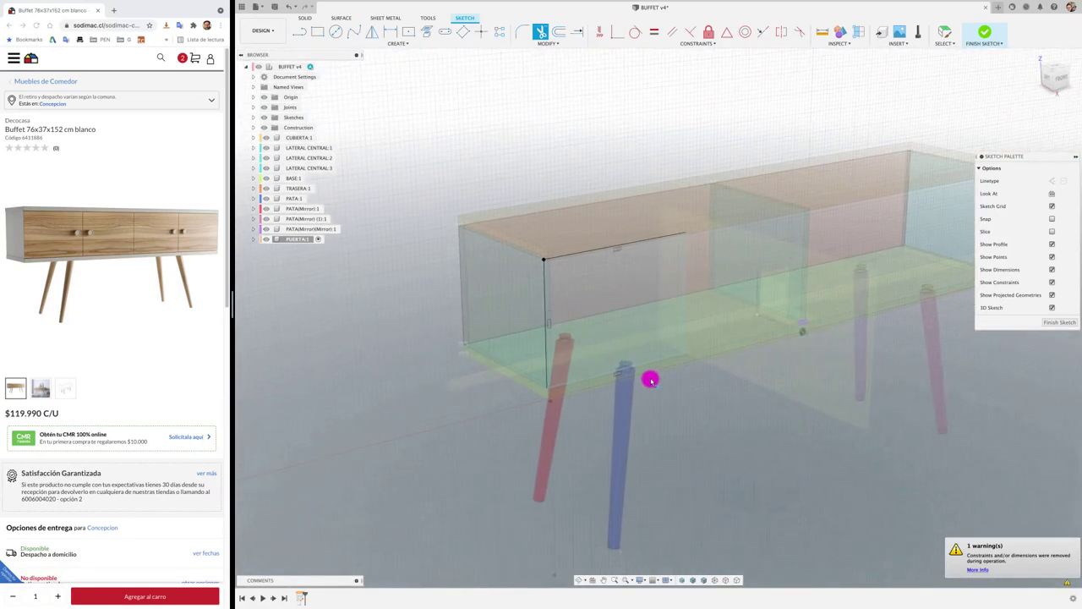
{"action": "scroll", "coordinate": [649, 379], "scroll_direction": "up", "scroll_amount": 3}
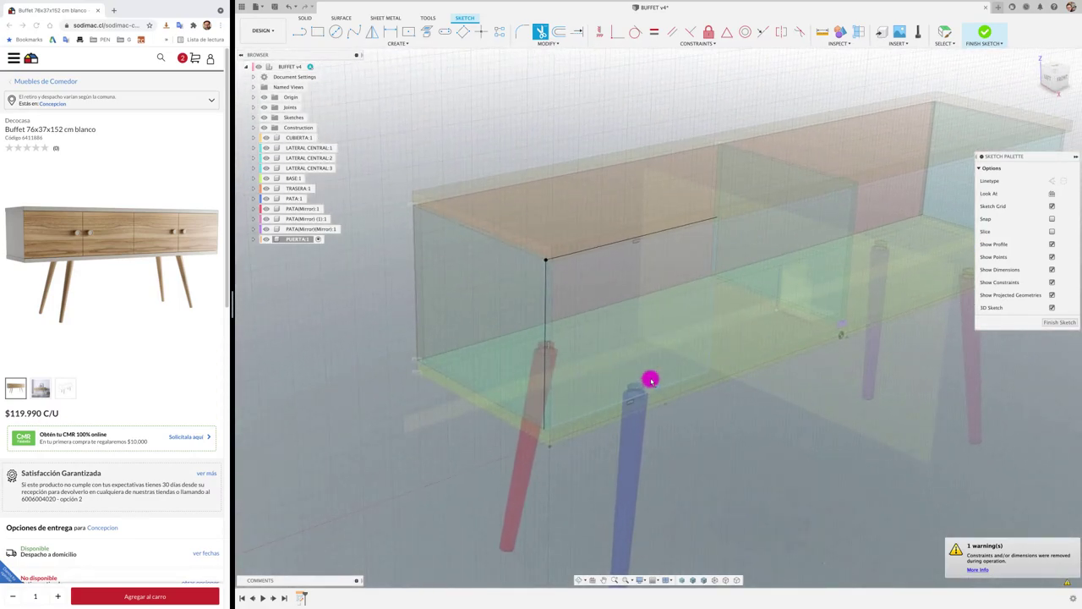
{"action": "left_click", "coordinate": [1053, 322]}
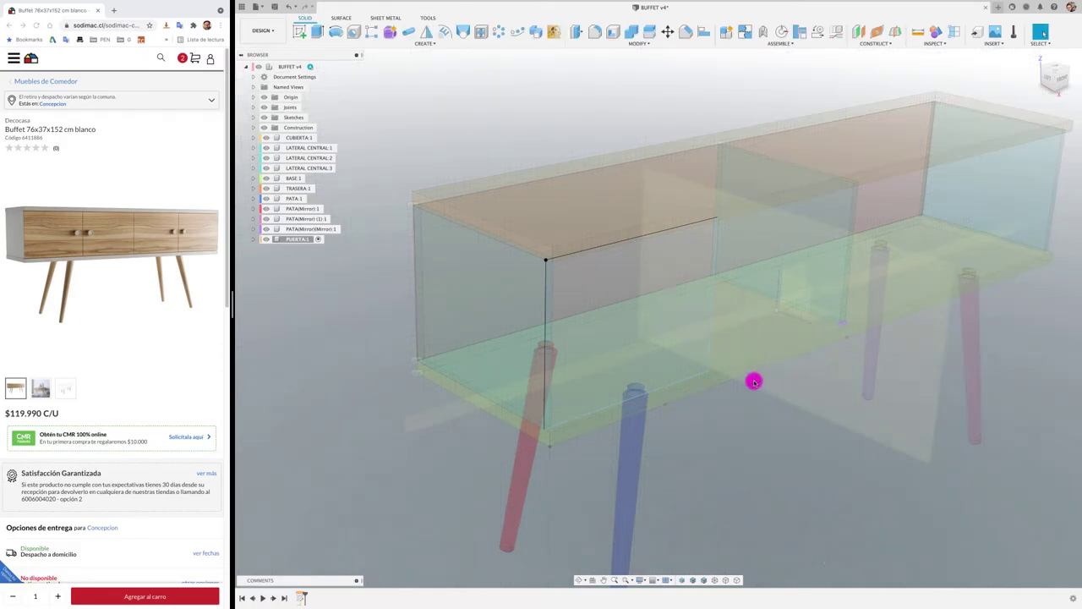
Extrude both door profiles 15 mm as a new body.
{"action": "key", "text": "e"}
{"action": "left_click", "coordinate": [688, 343]}
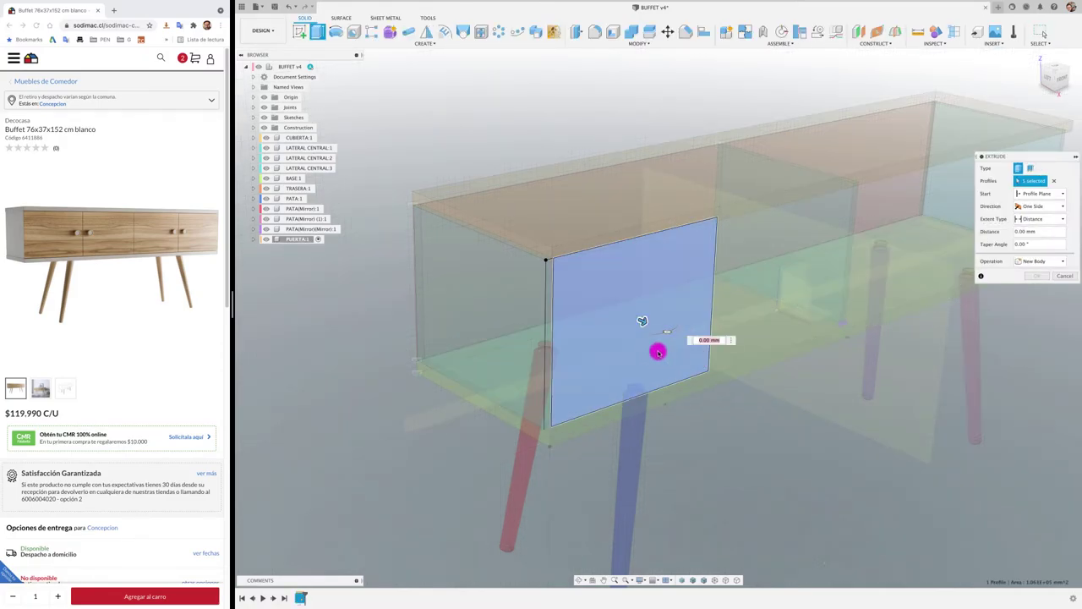
{"action": "left_click", "coordinate": [550, 314]}
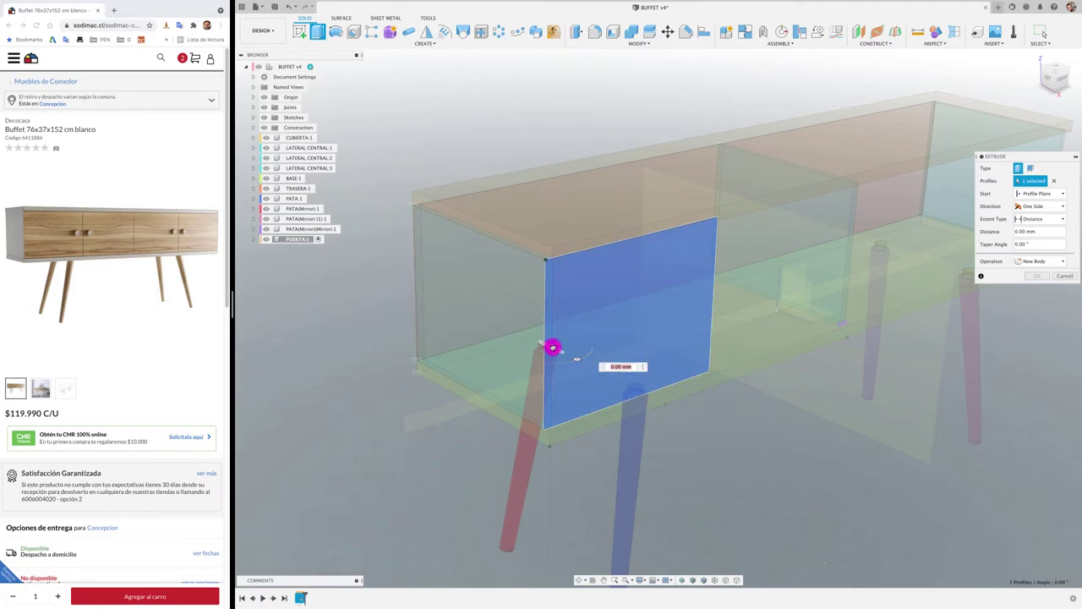
{"action": "left_click_drag", "start_coordinate": [554, 349], "coordinate": [559, 352]}
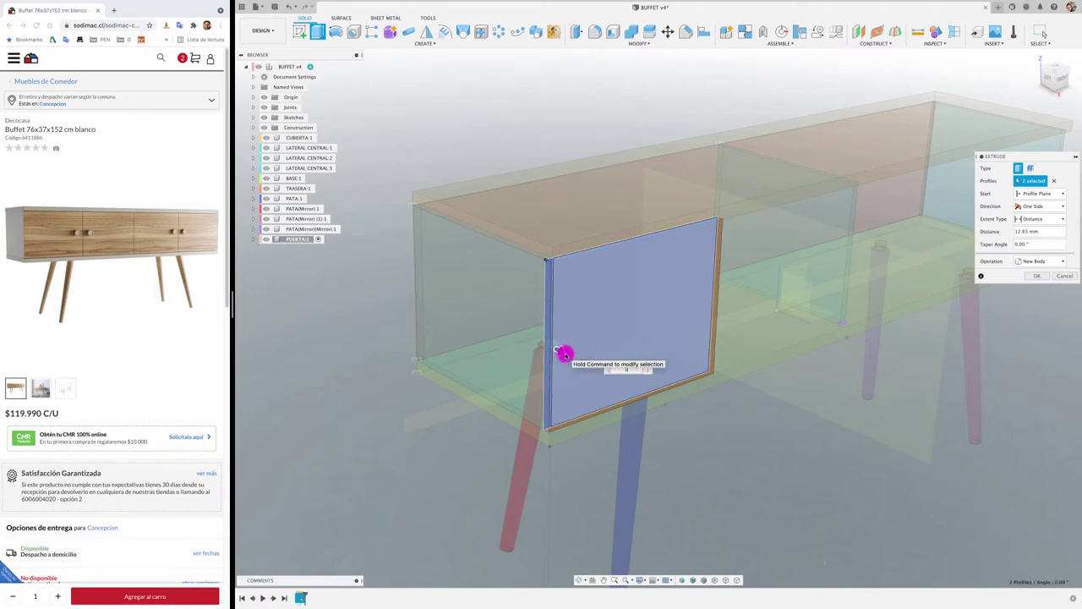
{"action": "type", "text": "15"}
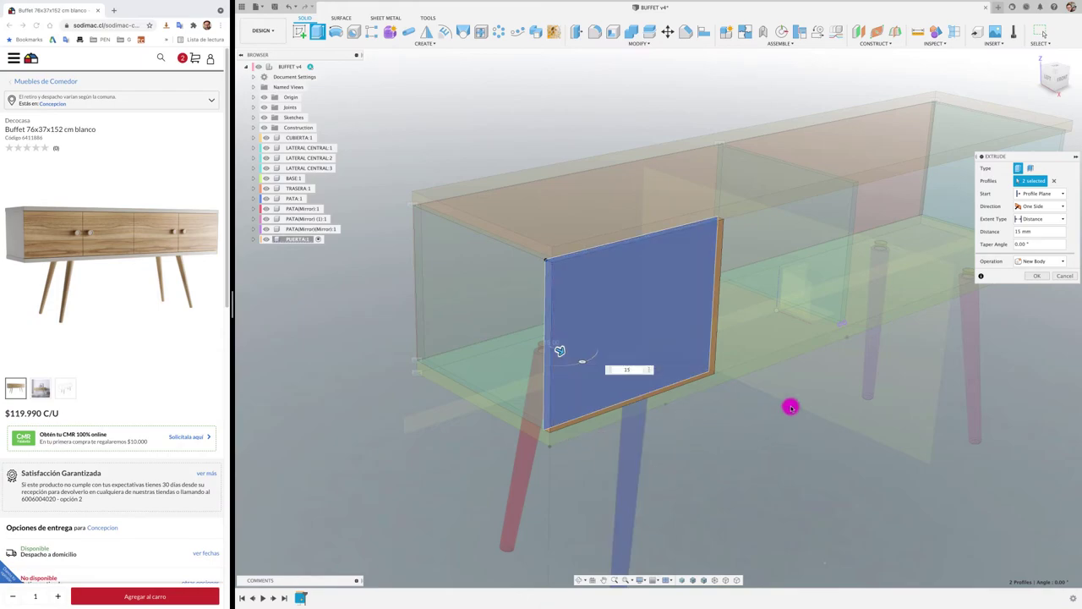
{"action": "left_click", "coordinate": [1040, 278]}
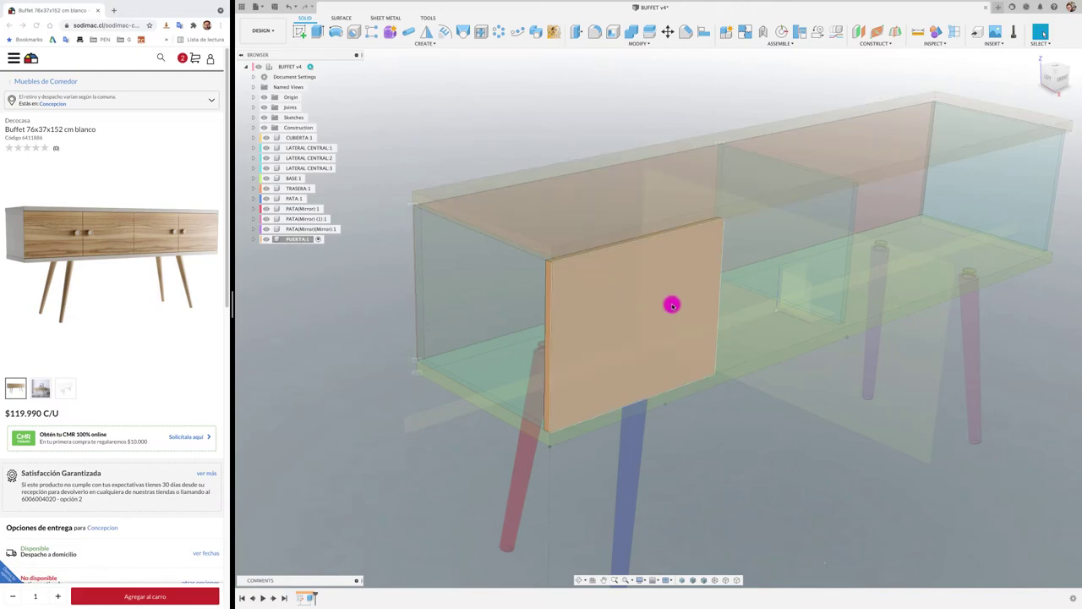
{"action": "left_click", "coordinate": [1063, 79]}
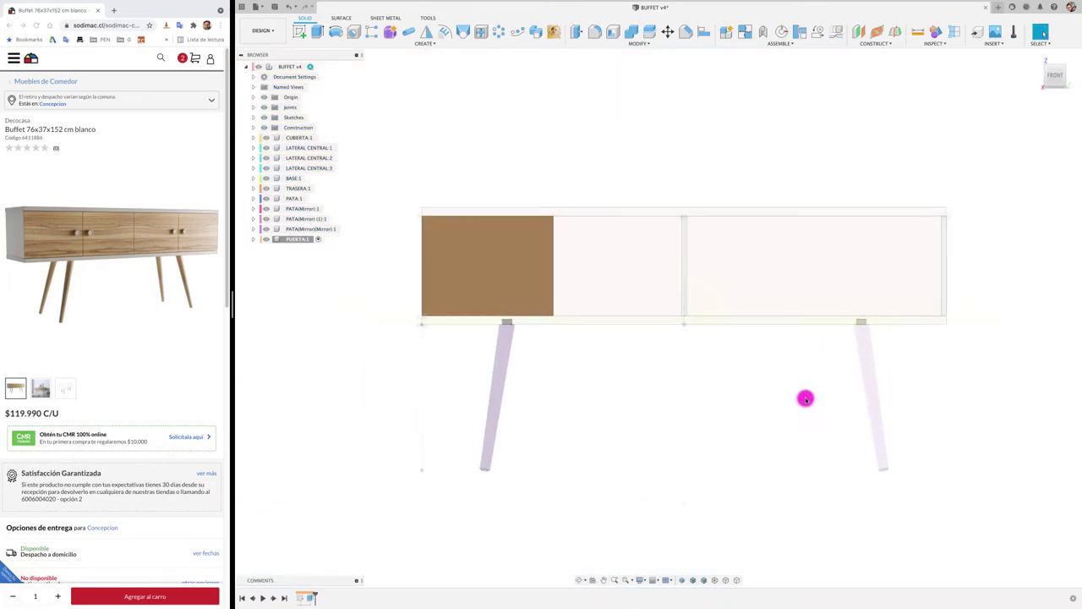
{"action": "scroll", "coordinate": [544, 264], "scroll_direction": "up", "scroll_amount": 1}
{"action": "scroll", "coordinate": [544, 264], "scroll_direction": "up", "scroll_amount": 1}
{"action": "scroll", "coordinate": [544, 264], "scroll_direction": "up", "scroll_amount": 1}
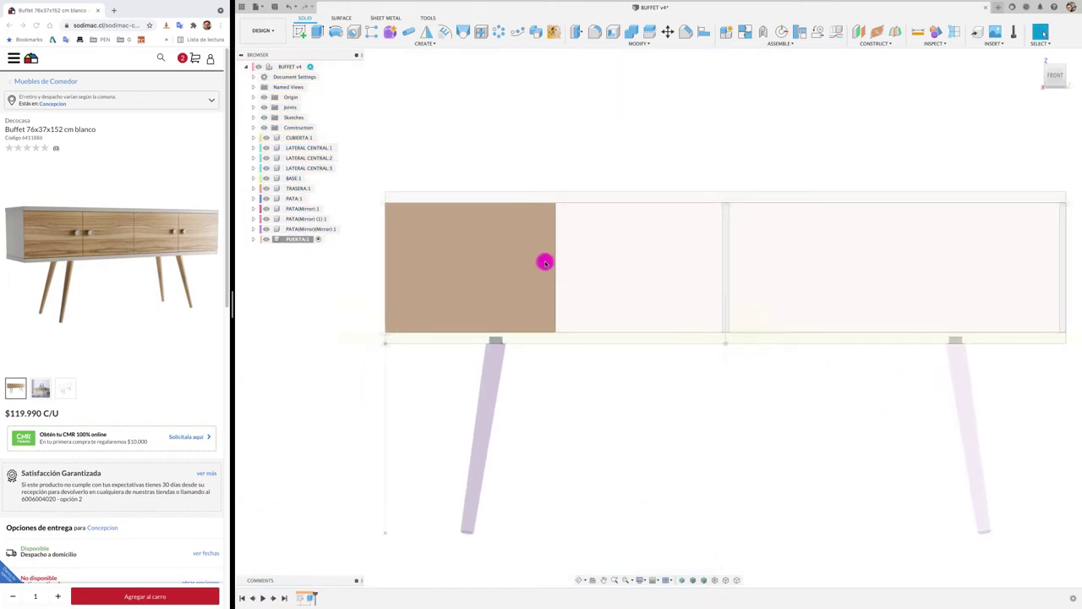
{"action": "scroll", "coordinate": [545, 263], "scroll_direction": "up", "scroll_amount": 1}
{"action": "scroll", "coordinate": [546, 263], "scroll_direction": "up", "scroll_amount": 1}
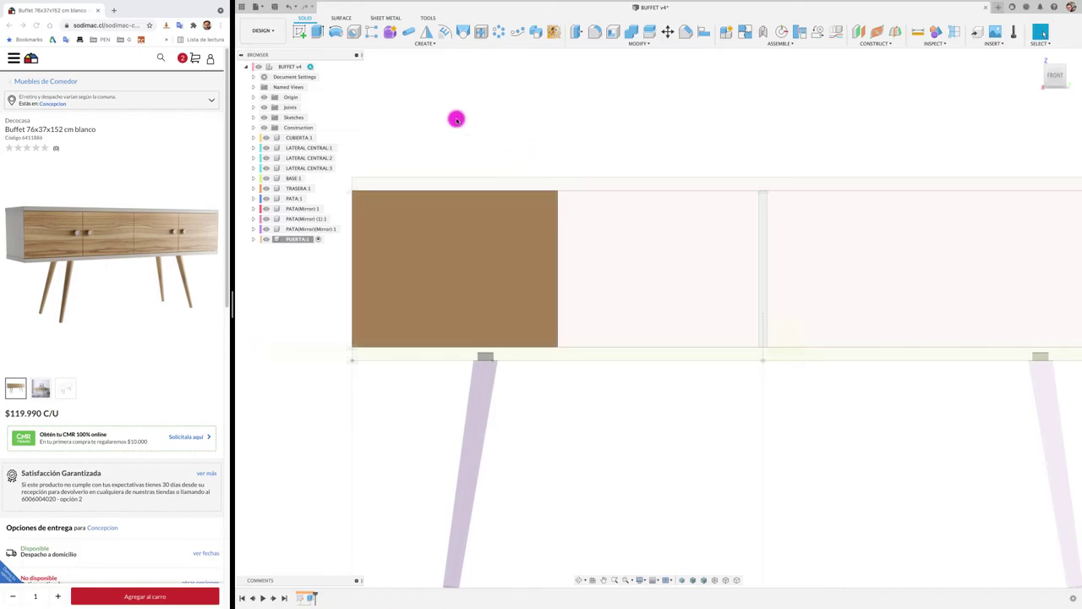
{"action": "left_click", "coordinate": [318, 68]}
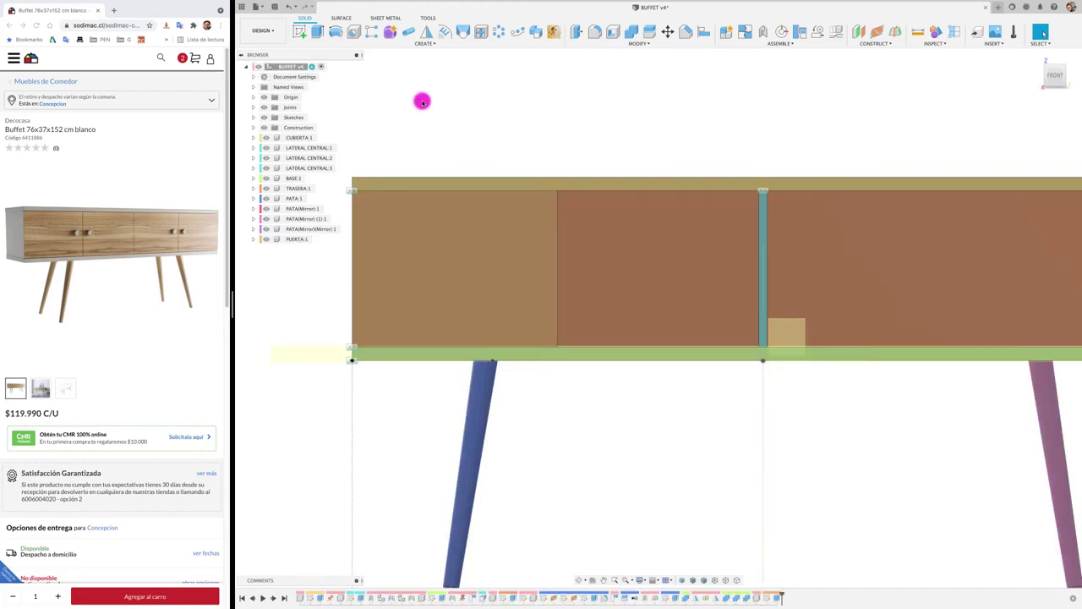
{"action": "key", "text": "F6"}
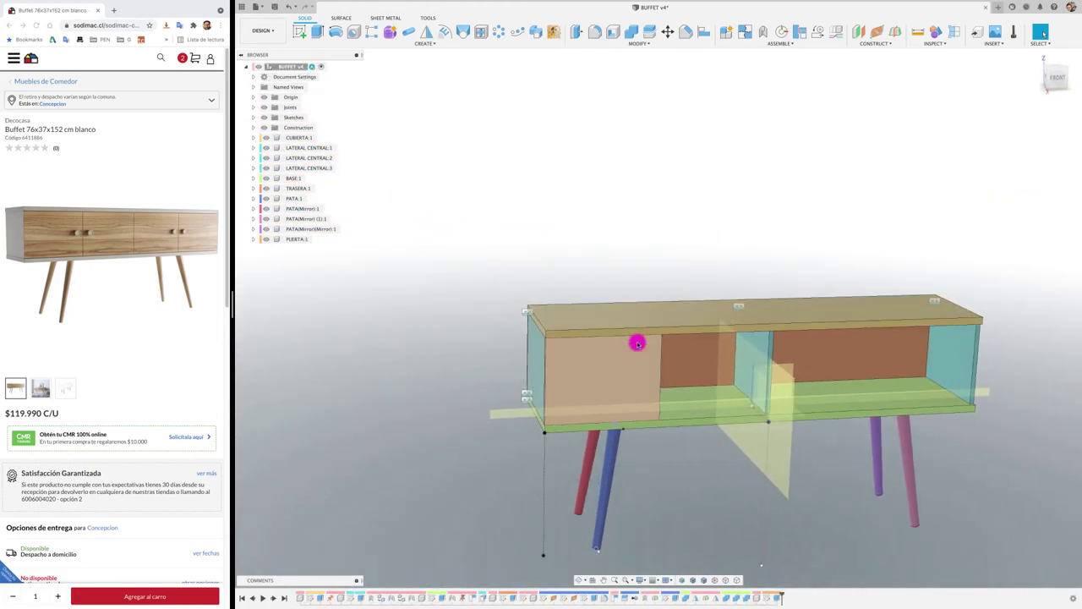
{"action": "middle_click_drag", "start_coordinate": [763, 341], "coordinate": [743, 327]}
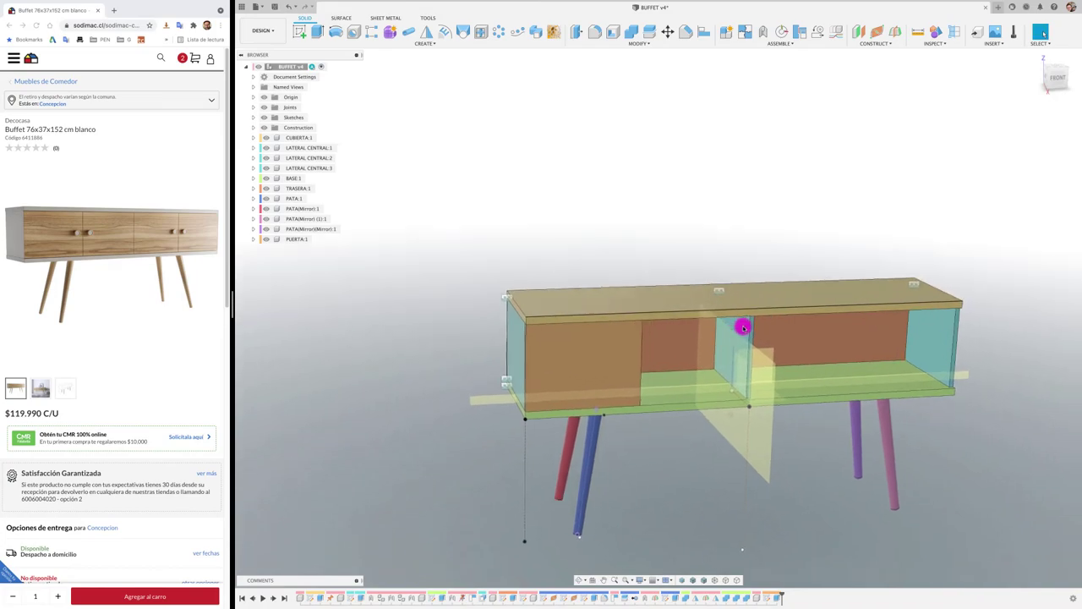
{"action": "scroll", "coordinate": [637, 250], "scroll_direction": "up", "scroll_amount": 2}
{"action": "scroll", "coordinate": [638, 250], "scroll_direction": "up", "scroll_amount": 2}
{"action": "scroll", "coordinate": [637, 251], "scroll_direction": "up", "scroll_amount": 2}
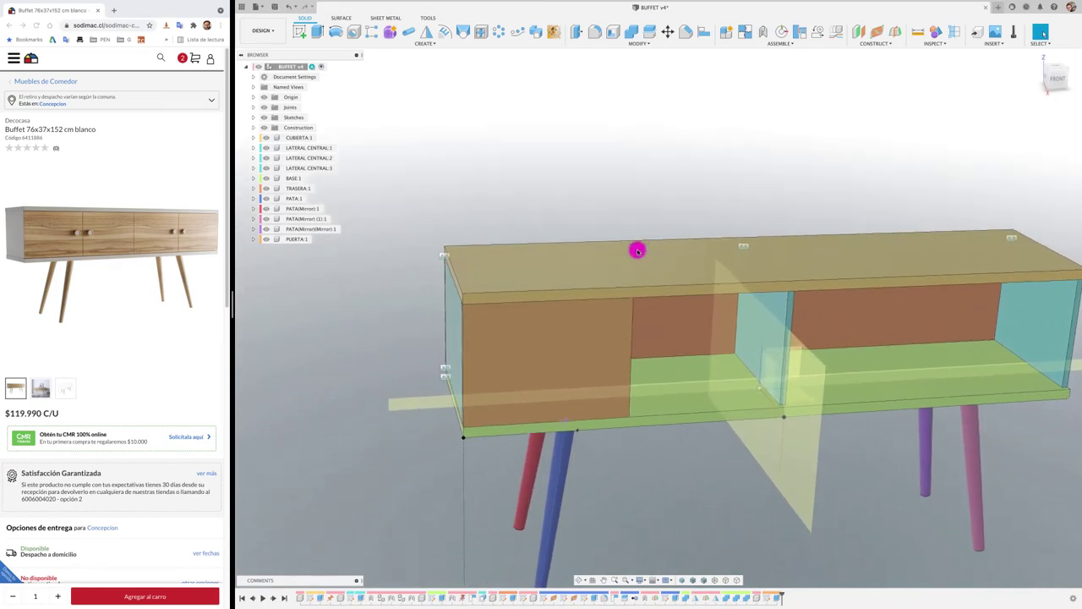
{"action": "scroll", "coordinate": [637, 250], "scroll_direction": "down", "scroll_amount": 5}
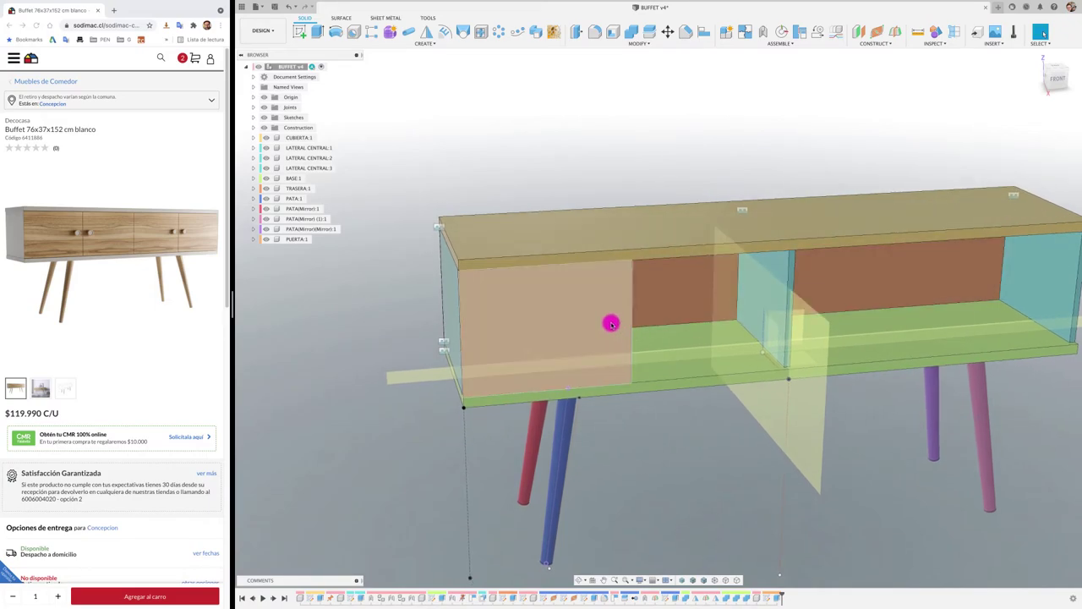
{"action": "left_click", "coordinate": [1057, 78]}
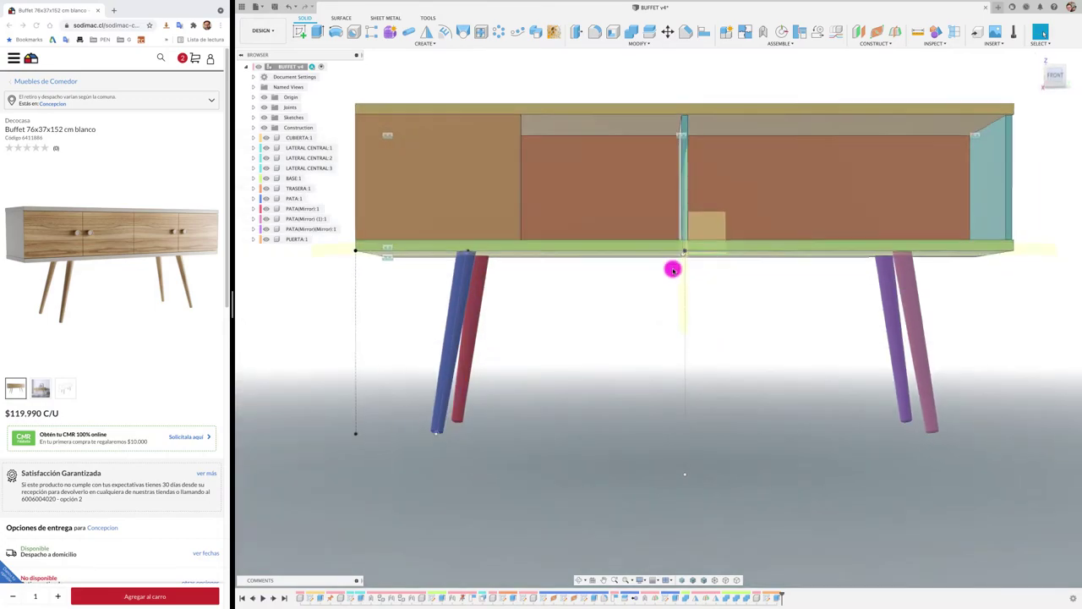
{"action": "left_click", "coordinate": [297, 239]}
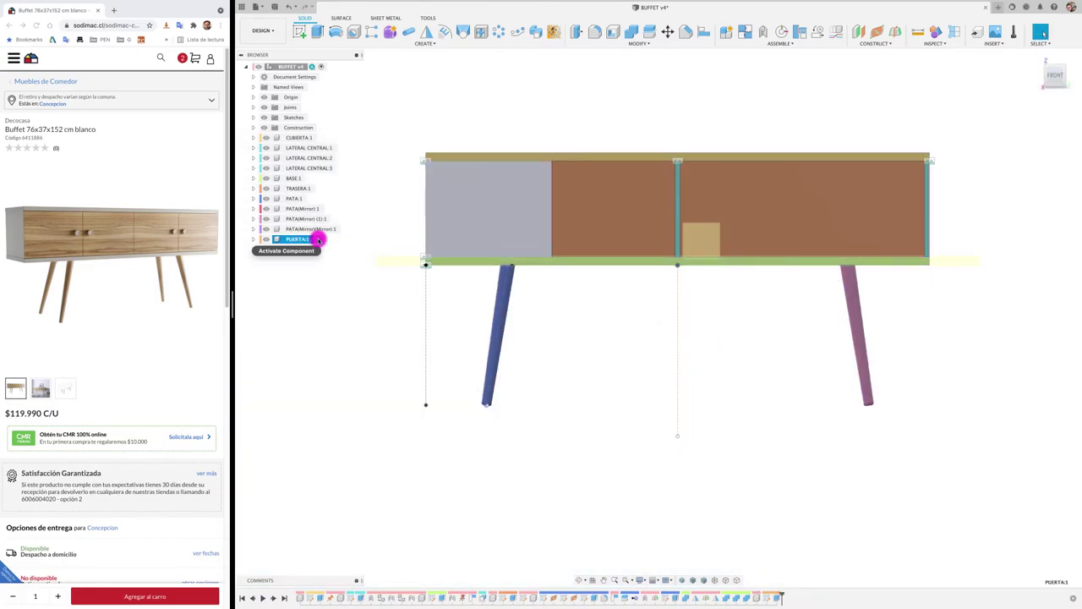
{"action": "left_click", "coordinate": [318, 239]}
{"action": "scroll", "coordinate": [478, 292], "scroll_direction": "up", "scroll_amount": 3}
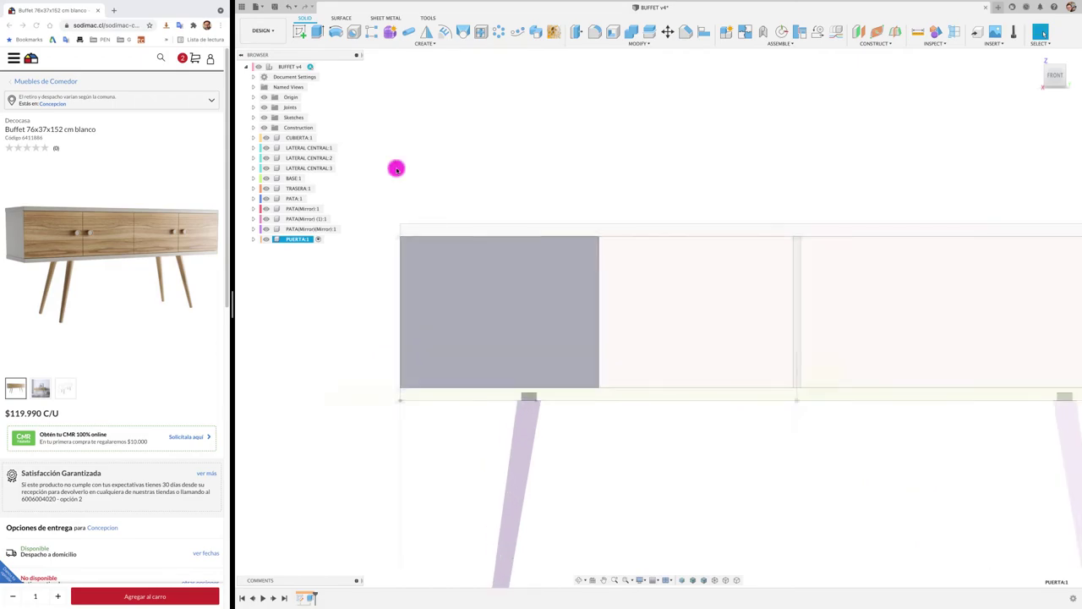
Sketch on the door face and draw a center-point slot near its right edge.
{"action": "left_click", "coordinate": [301, 34]}
{"action": "left_click", "coordinate": [514, 292]}
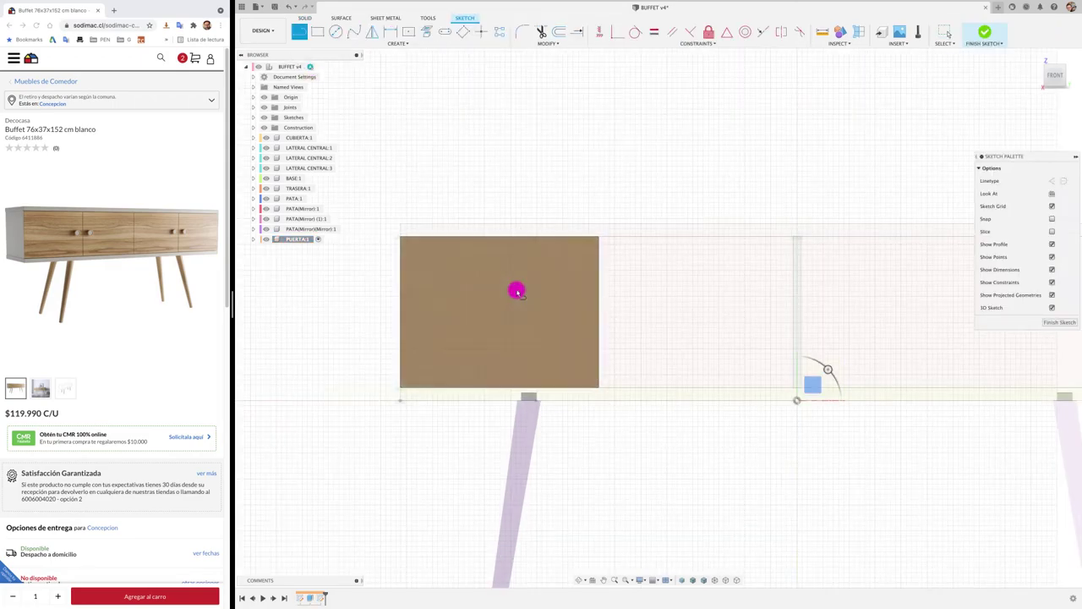
{"action": "left_click", "coordinate": [341, 32]}
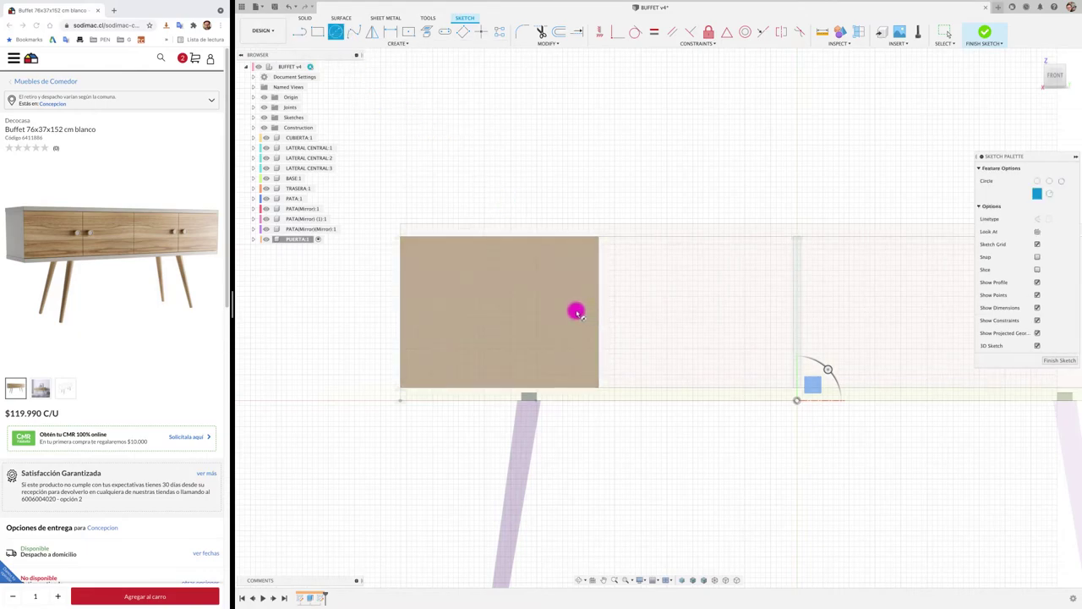
{"action": "left_click", "coordinate": [576, 313]}
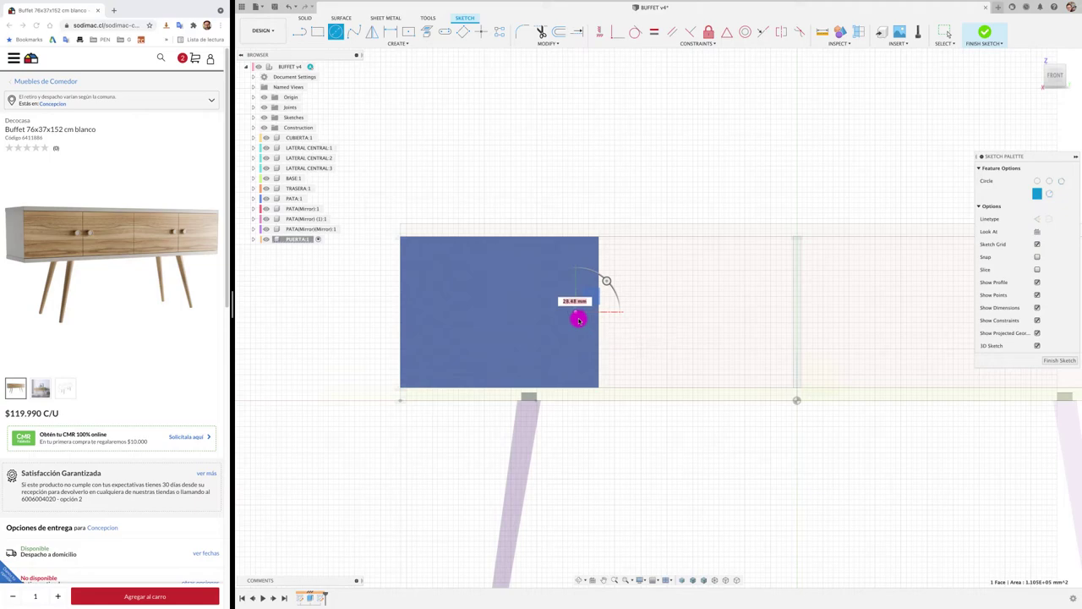
{"action": "key", "text": "Escape"}
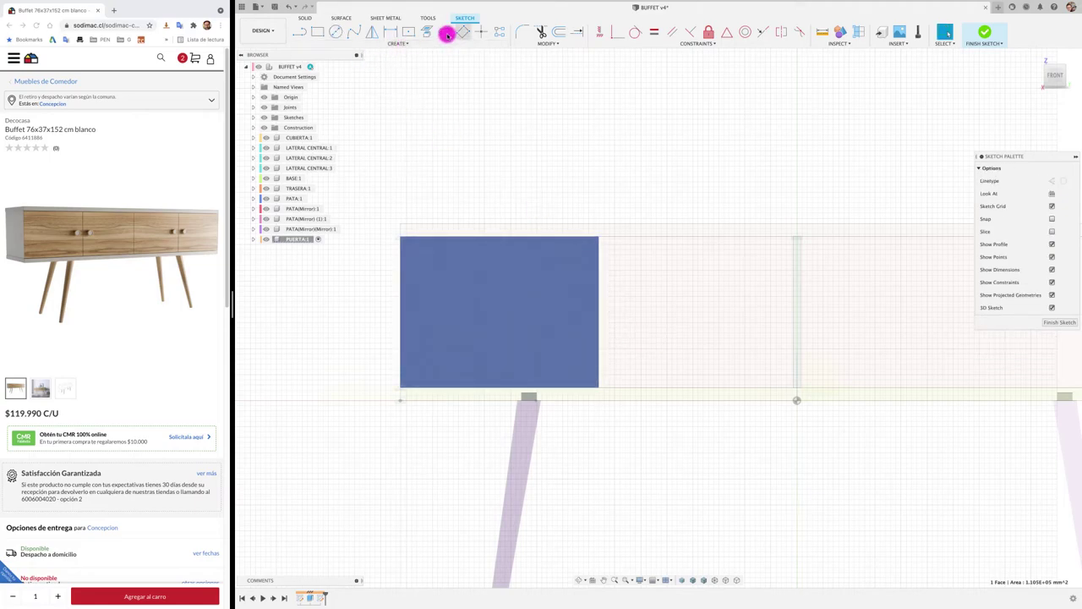
{"action": "left_click", "coordinate": [445, 32]}
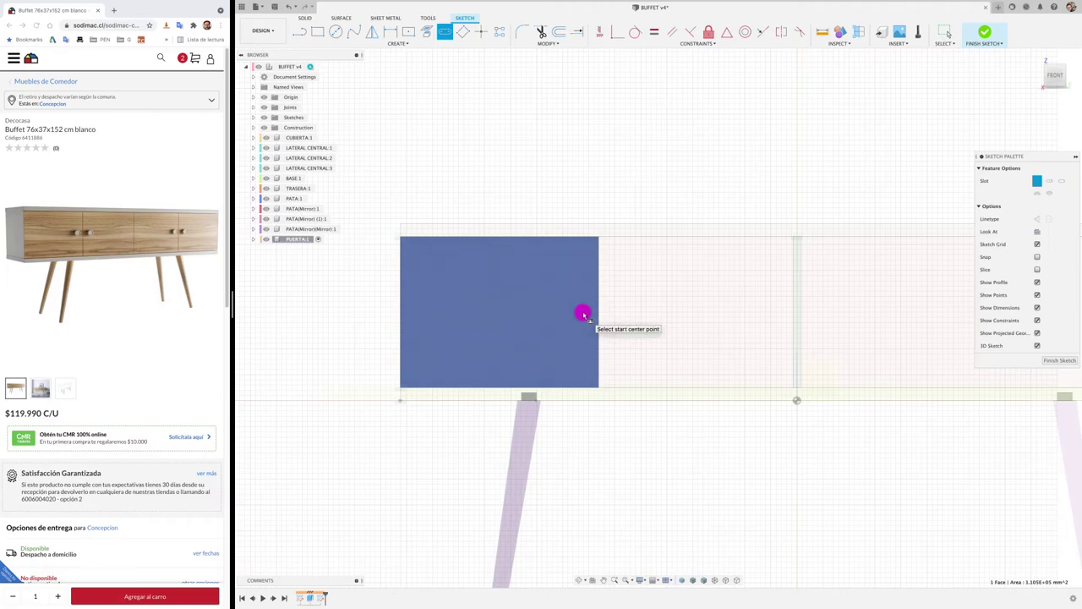
{"action": "left_click", "coordinate": [584, 315]}
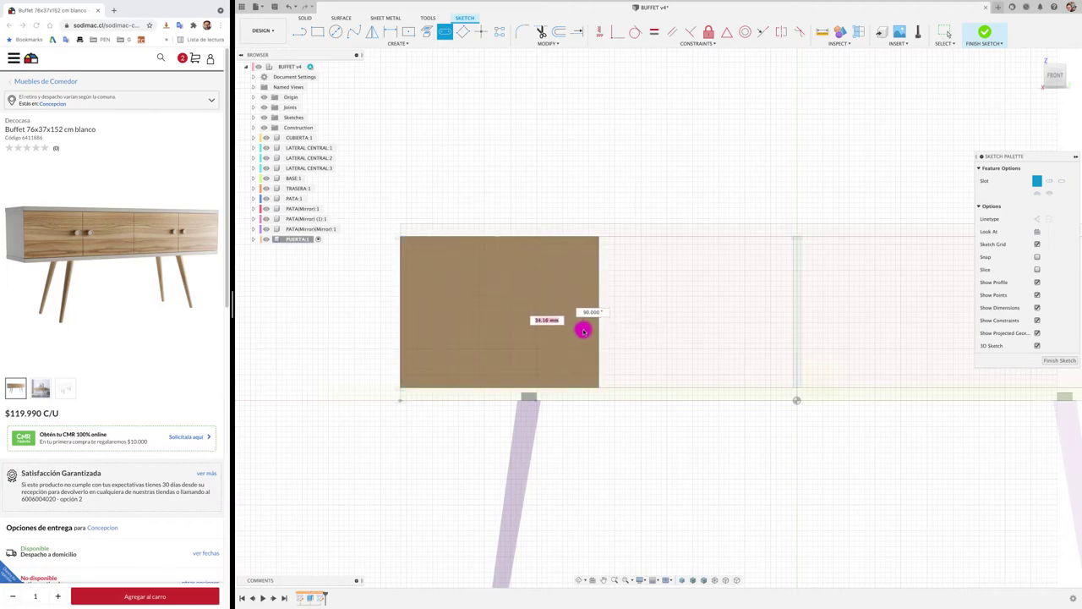
{"action": "left_click", "coordinate": [582, 319]}
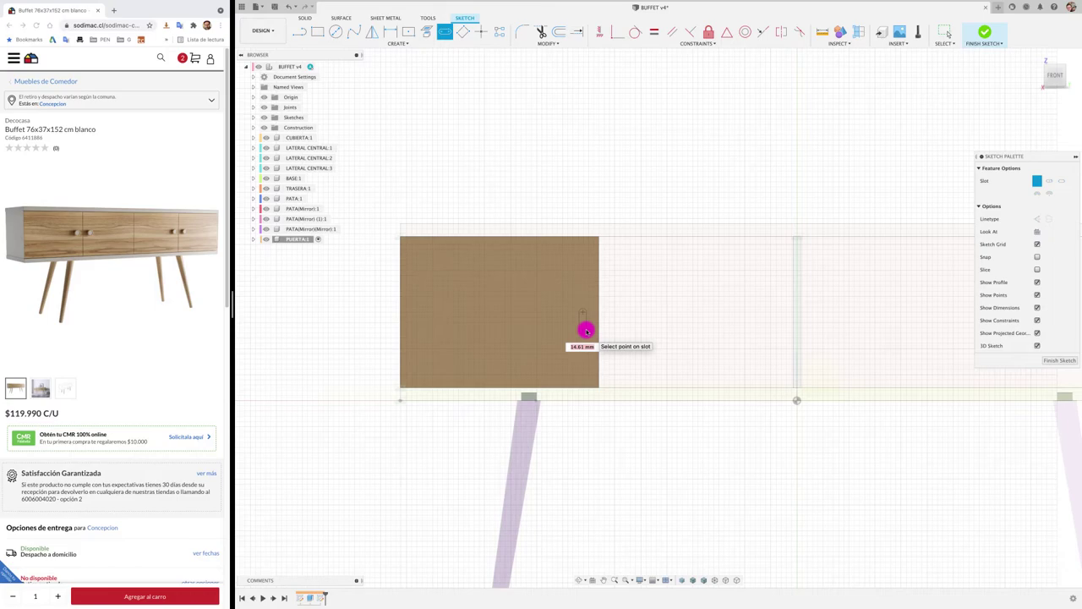
{"action": "key", "text": "Escape"}
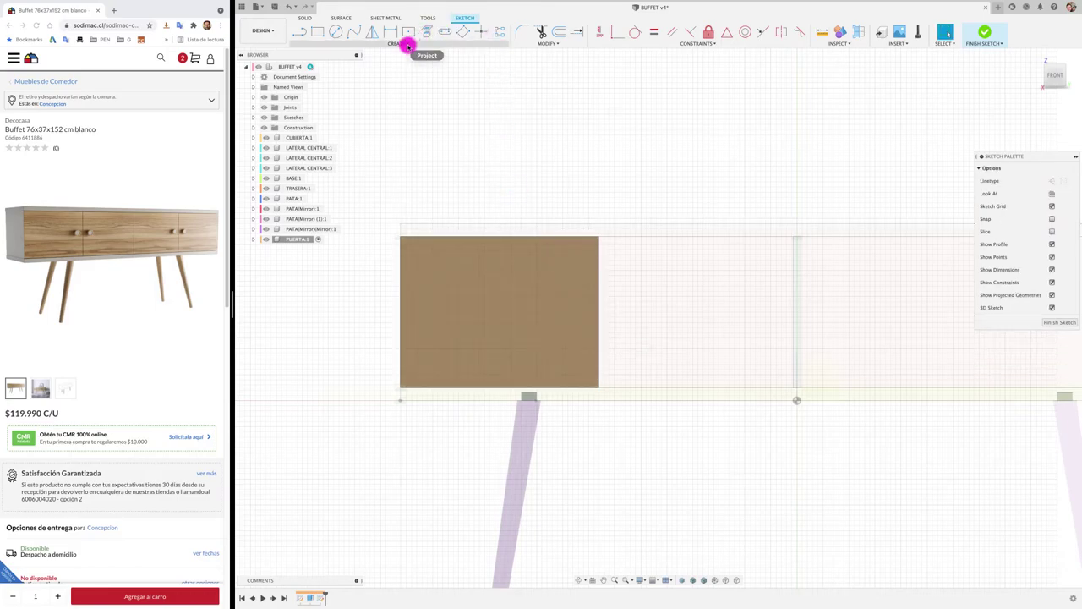
{"action": "left_click", "coordinate": [404, 42]}
{"action": "mouse_move", "coordinate": [334, 106]}
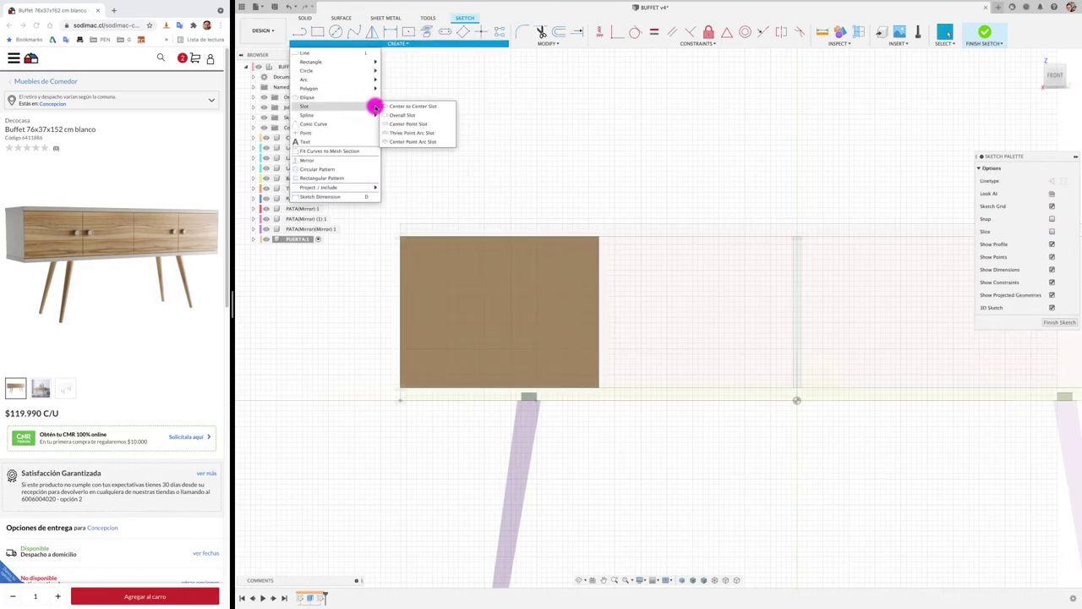
{"action": "left_click", "coordinate": [394, 123]}
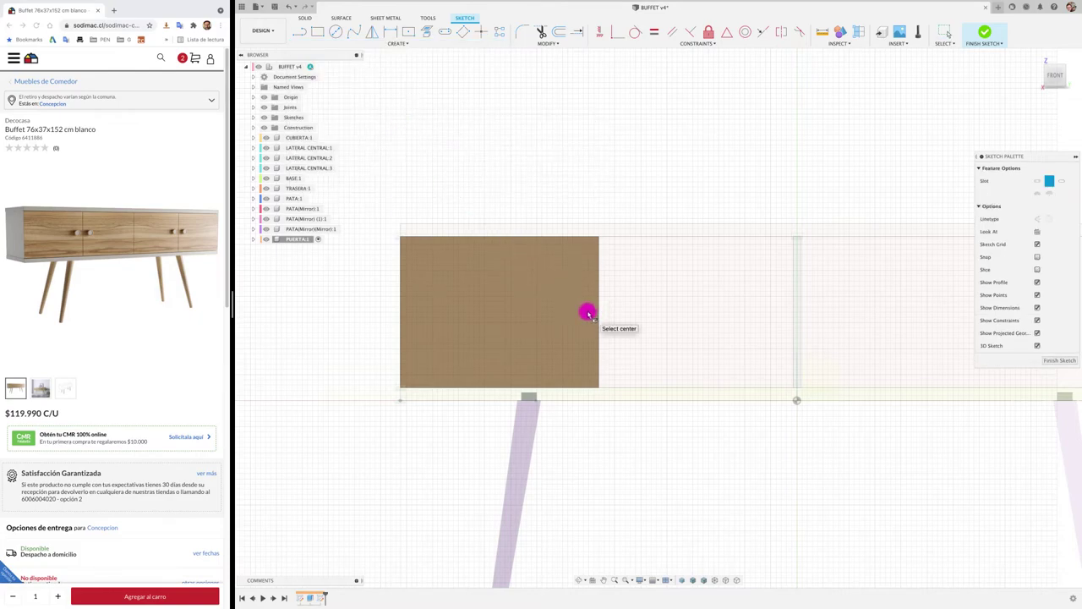
{"action": "left_click", "coordinate": [587, 314]}
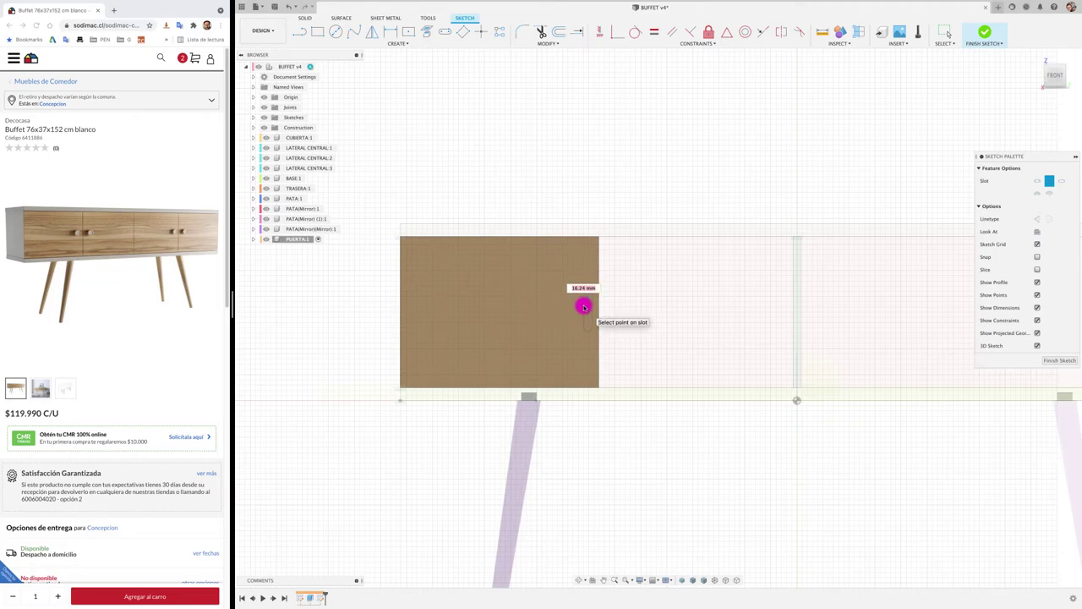
{"action": "left_click", "coordinate": [585, 309]}
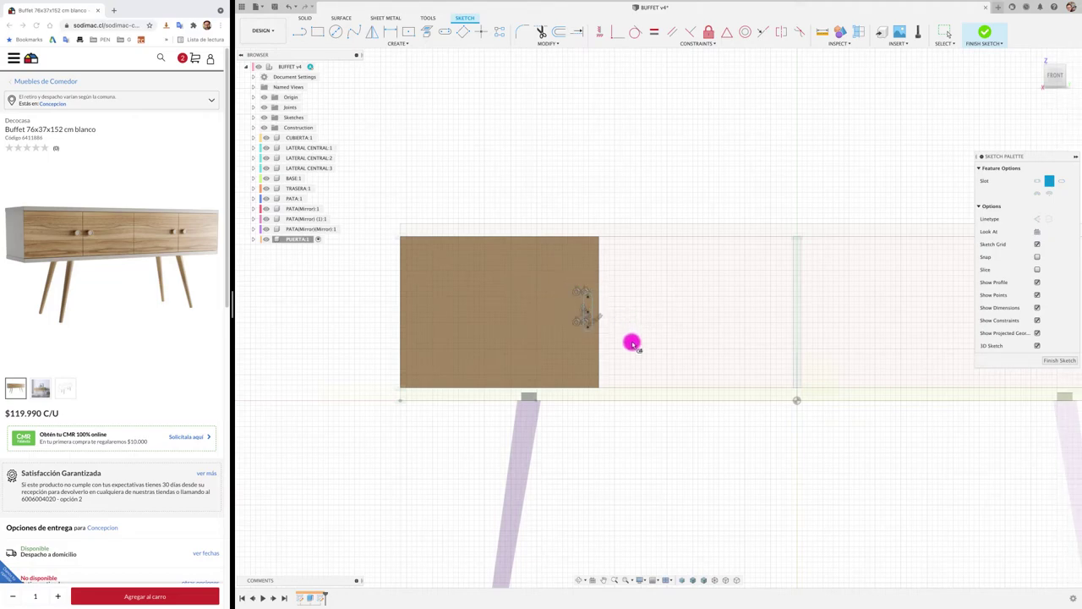
{"action": "key", "text": "Escape"}
Dimension the slot 30 mm from the door edge and 50 mm long.
{"action": "scroll", "coordinate": [628, 350], "scroll_direction": "up", "scroll_amount": 2}
{"action": "scroll", "coordinate": [592, 330], "scroll_direction": "up", "scroll_amount": 3}
{"action": "scroll", "coordinate": [584, 324], "scroll_direction": "up", "scroll_amount": 2}
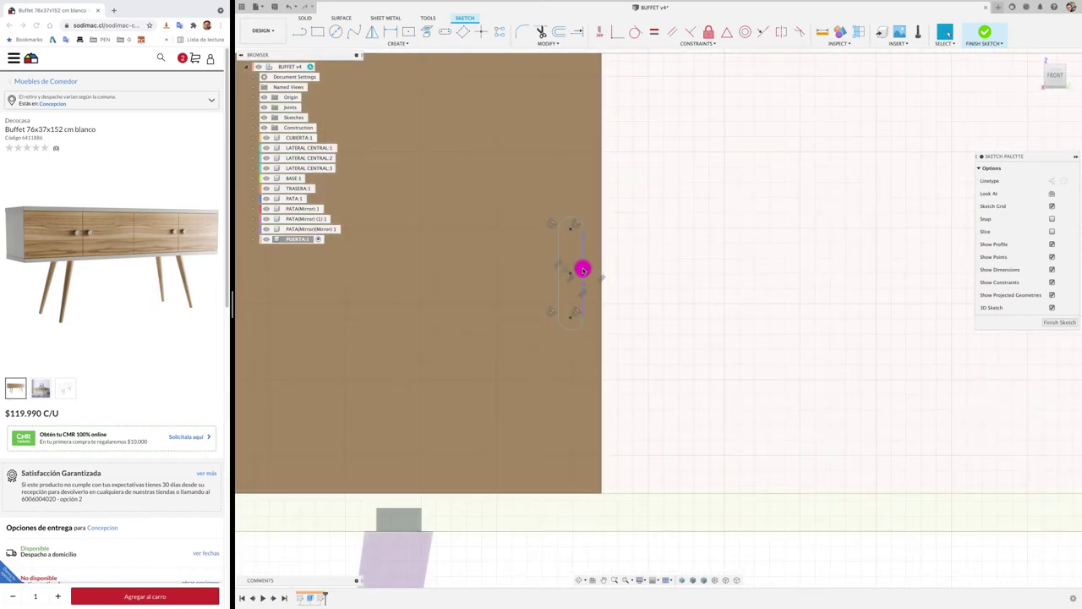
{"action": "key", "text": "d"}
{"action": "left_click", "coordinate": [581, 269]}
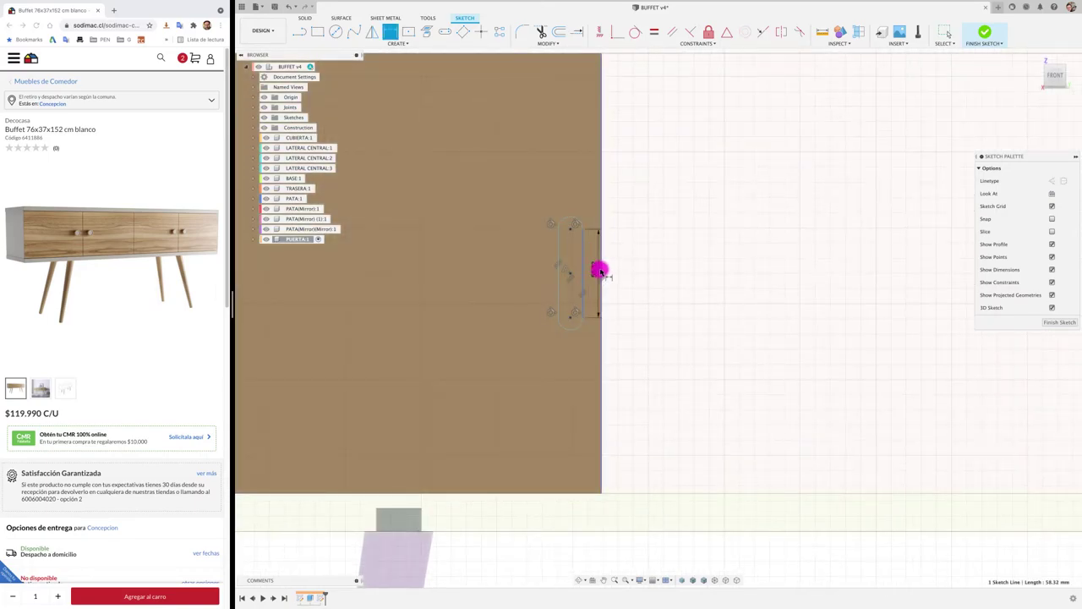
{"action": "left_click", "coordinate": [600, 270]}
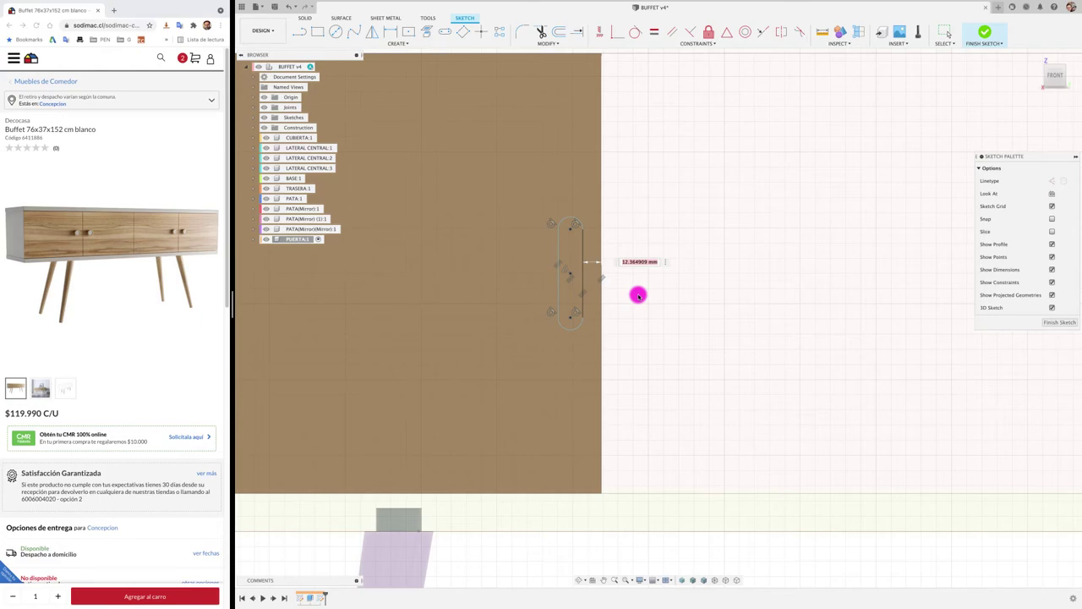
{"action": "type", "text": "30"}
{"action": "key", "text": "Return"}
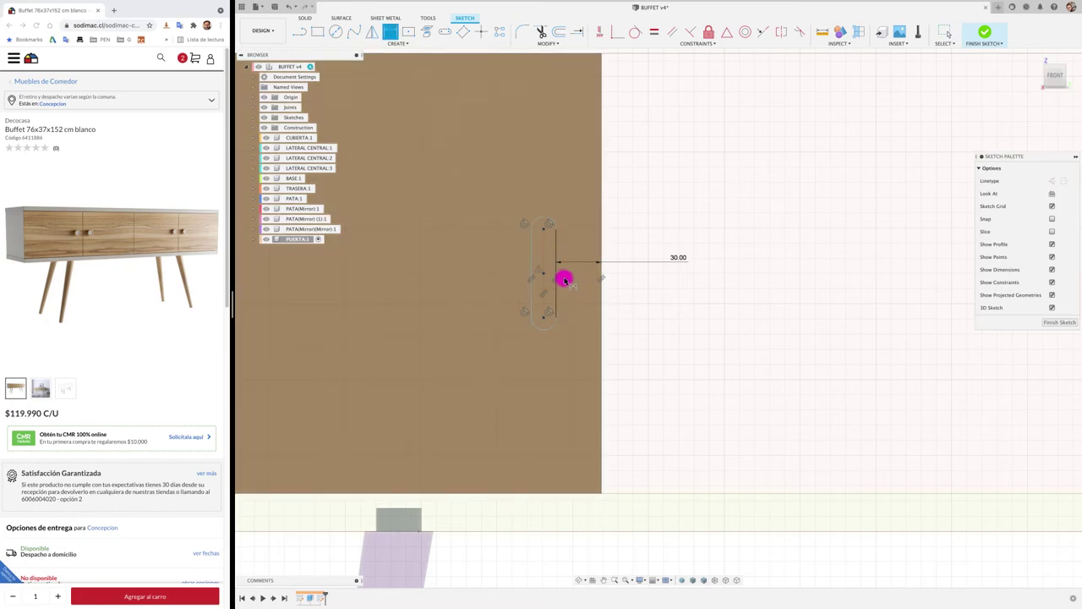
{"action": "left_click", "coordinate": [524, 288]}
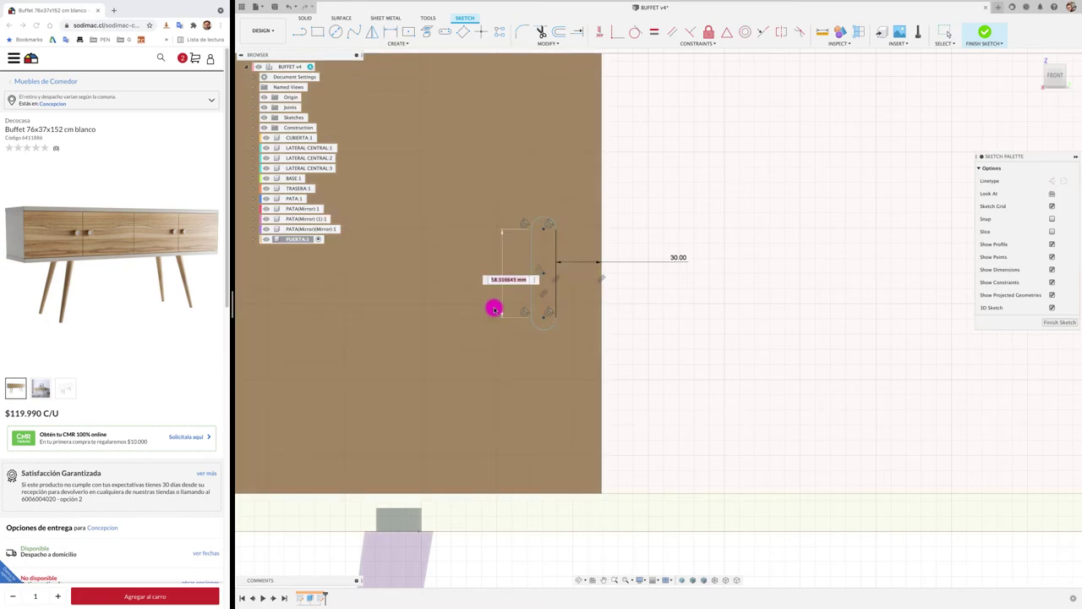
{"action": "scroll", "coordinate": [494, 308], "scroll_direction": "down", "scroll_amount": 2}
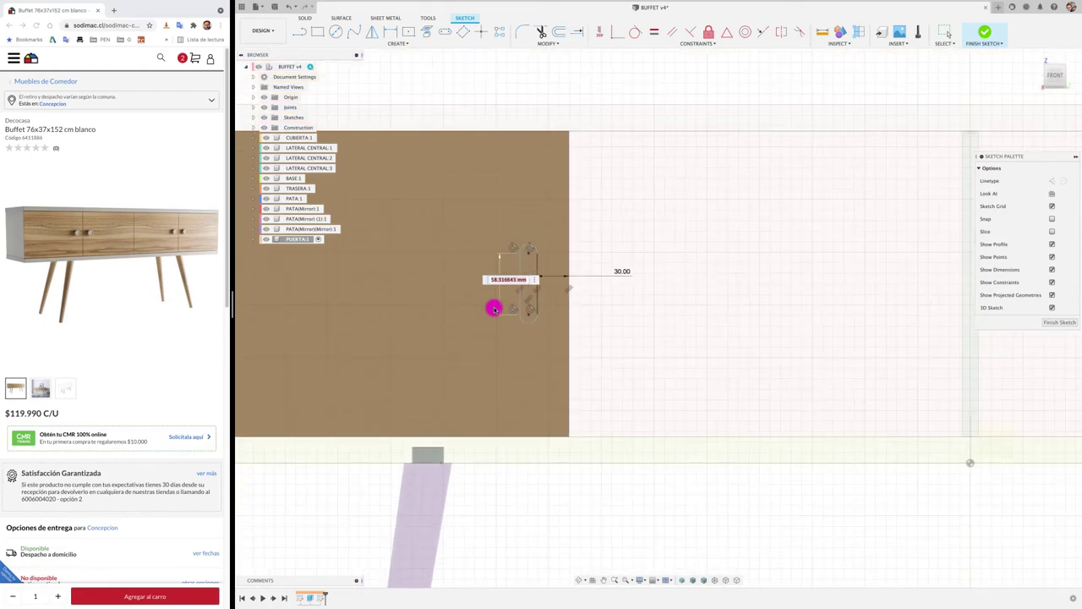
{"action": "scroll", "coordinate": [494, 308], "scroll_direction": "down", "scroll_amount": 1}
{"action": "type", "text": "50"}
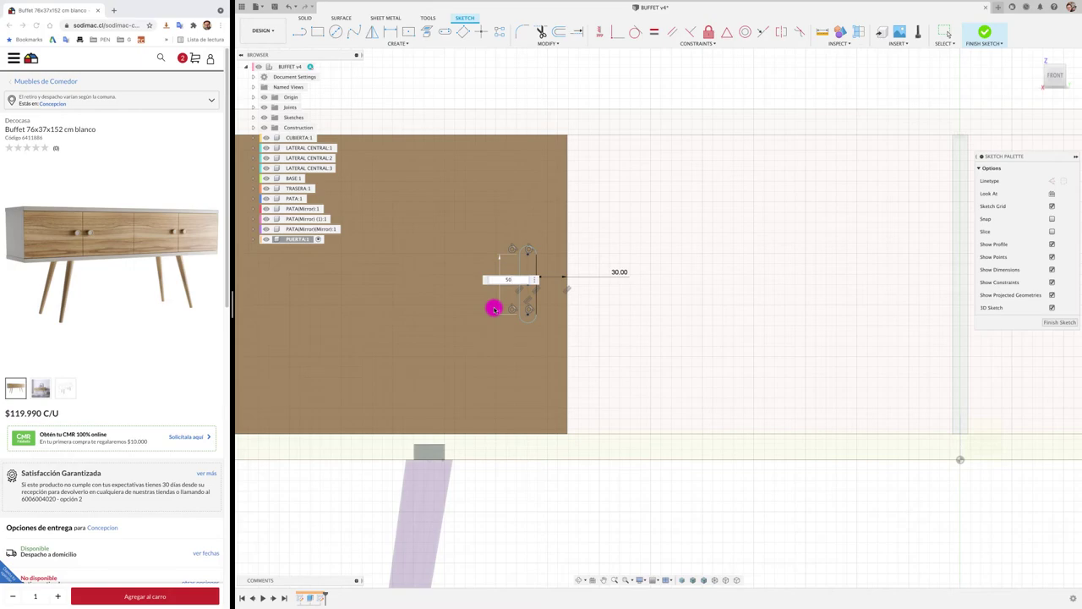
{"action": "key", "text": "Return"}
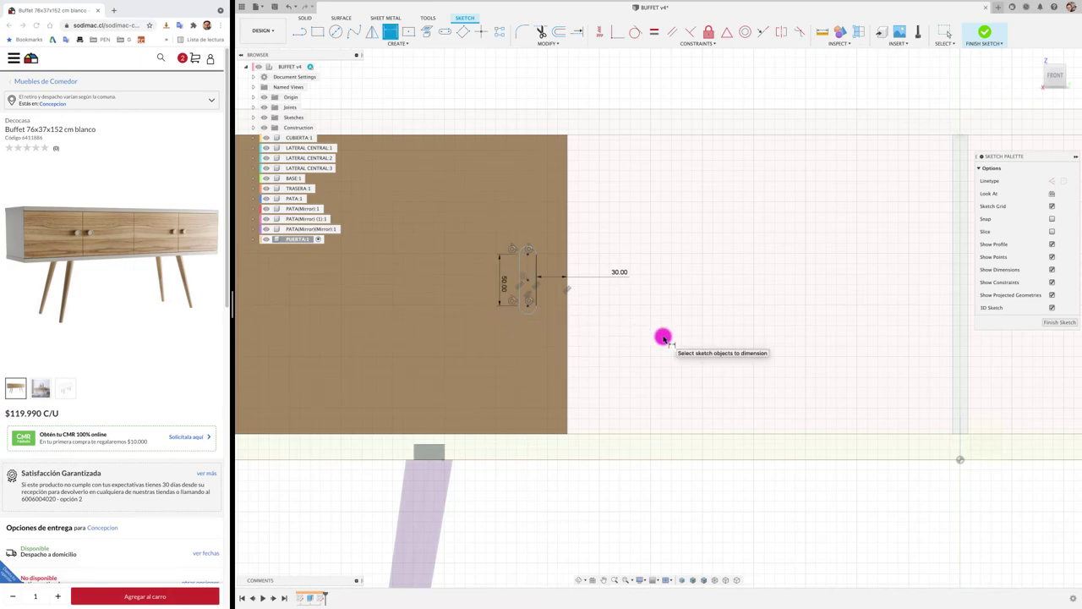
Finish the sketch and extrude the slot profile as a cut through the door.
{"action": "left_click", "coordinate": [1056, 322]}
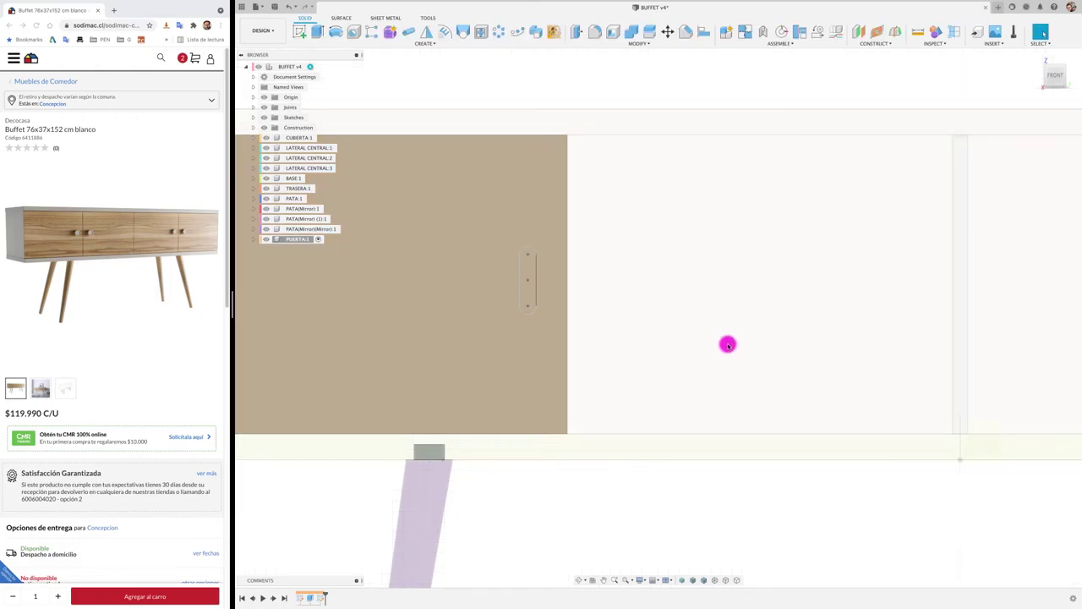
{"action": "key", "text": "e"}
{"action": "left_click", "coordinate": [526, 306]}
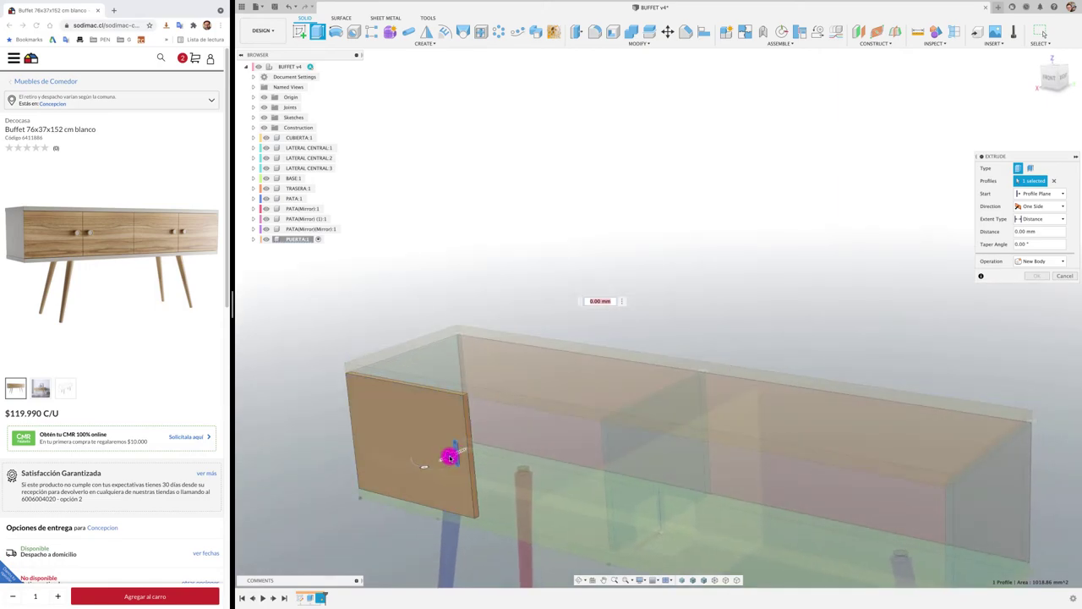
{"action": "left_click_drag", "start_coordinate": [447, 454], "coordinate": [476, 445]}
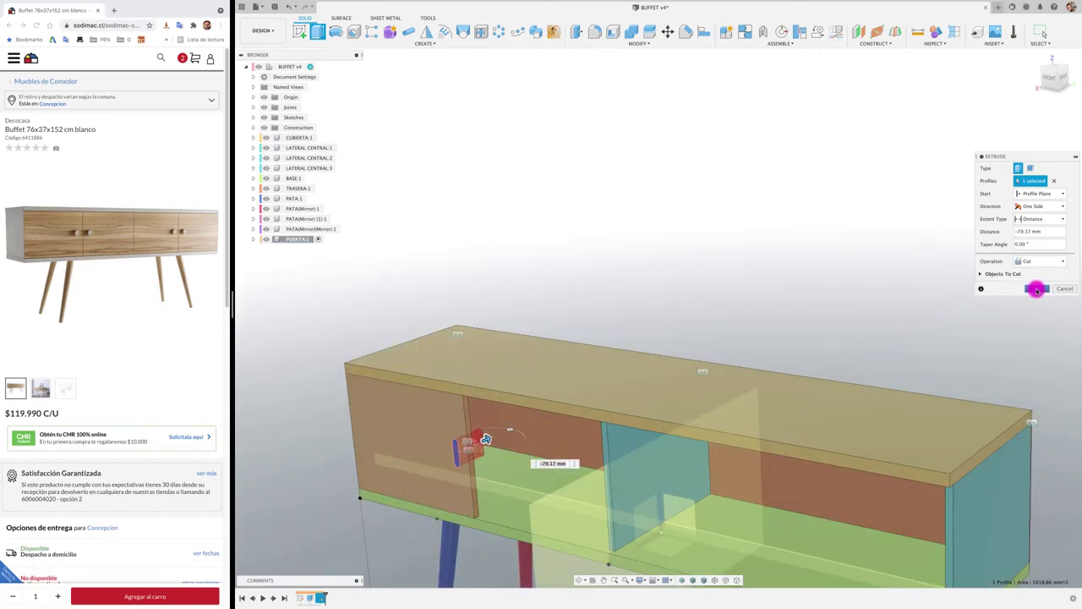
{"action": "left_click", "coordinate": [1036, 289]}
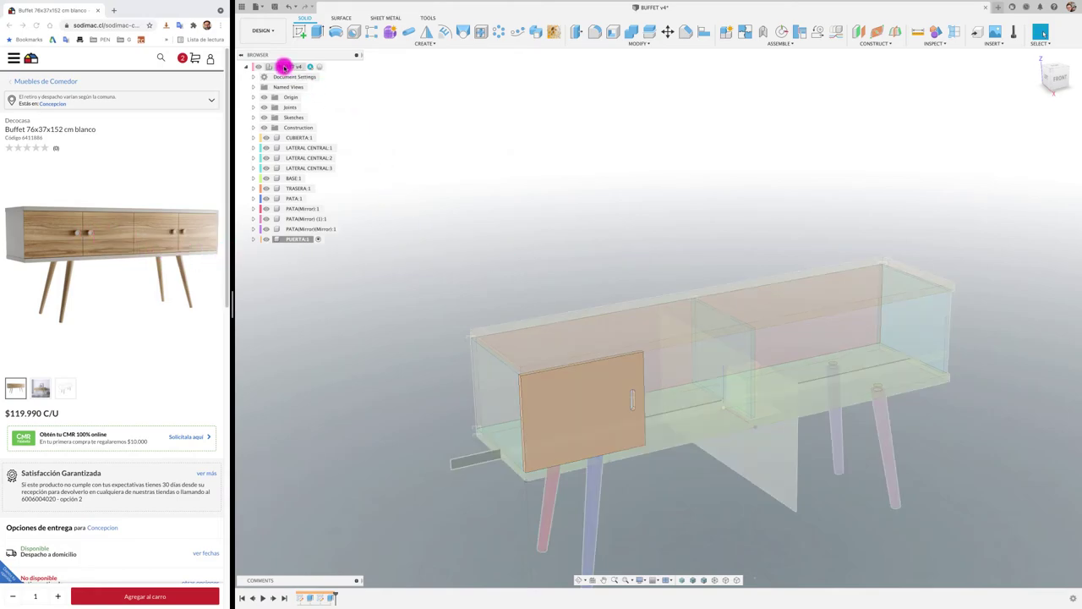
Copy PUERTA:1 under the root and place the copy at the right end, rotated 180°.
{"action": "left_click", "coordinate": [320, 66]}
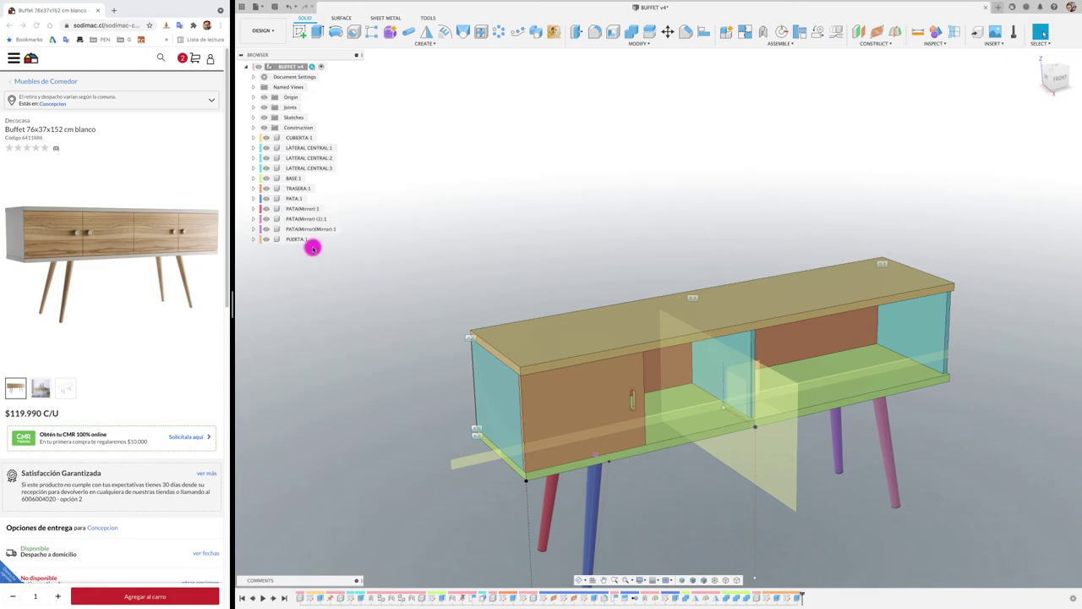
{"action": "left_click", "coordinate": [309, 241]}
{"action": "key", "text": "ctrl+c"}
{"action": "key", "text": "ctrl+v"}
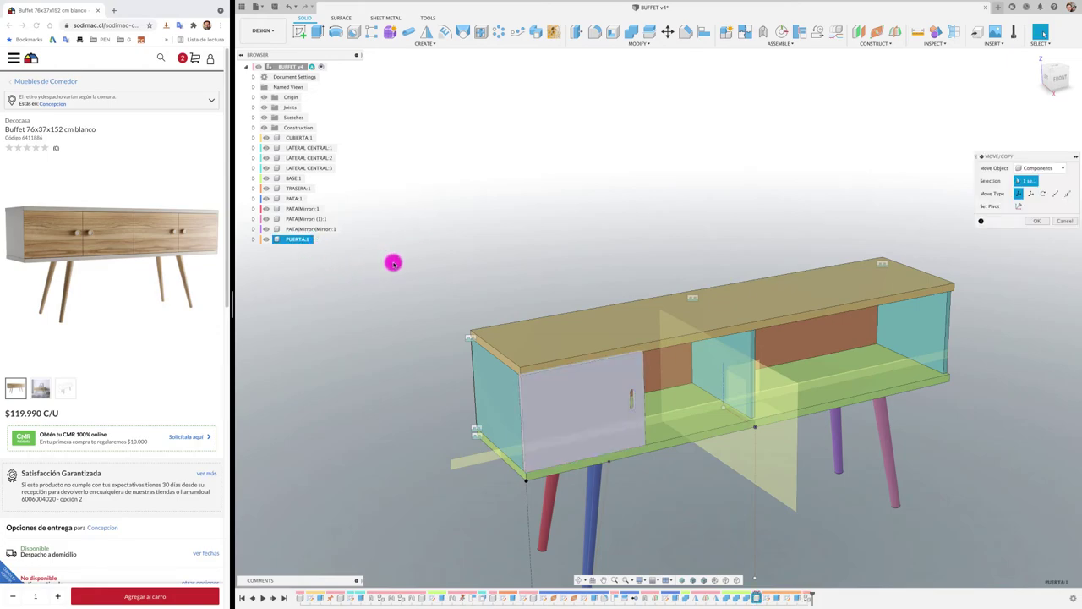
{"action": "left_click_drag", "start_coordinate": [605, 409], "coordinate": [901, 341]}
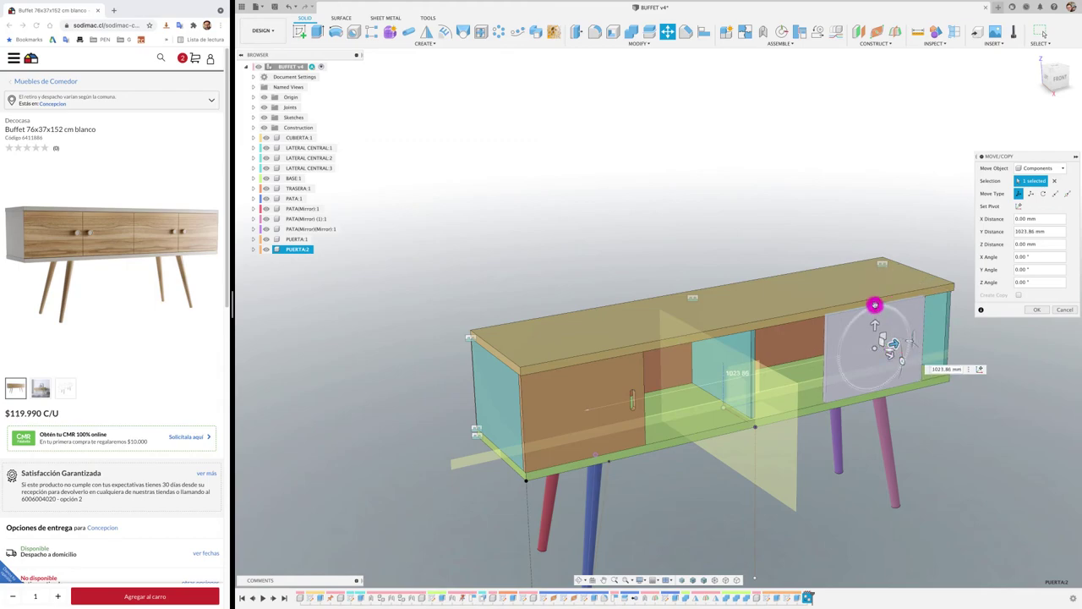
{"action": "left_click_drag", "start_coordinate": [875, 306], "coordinate": [873, 374]}
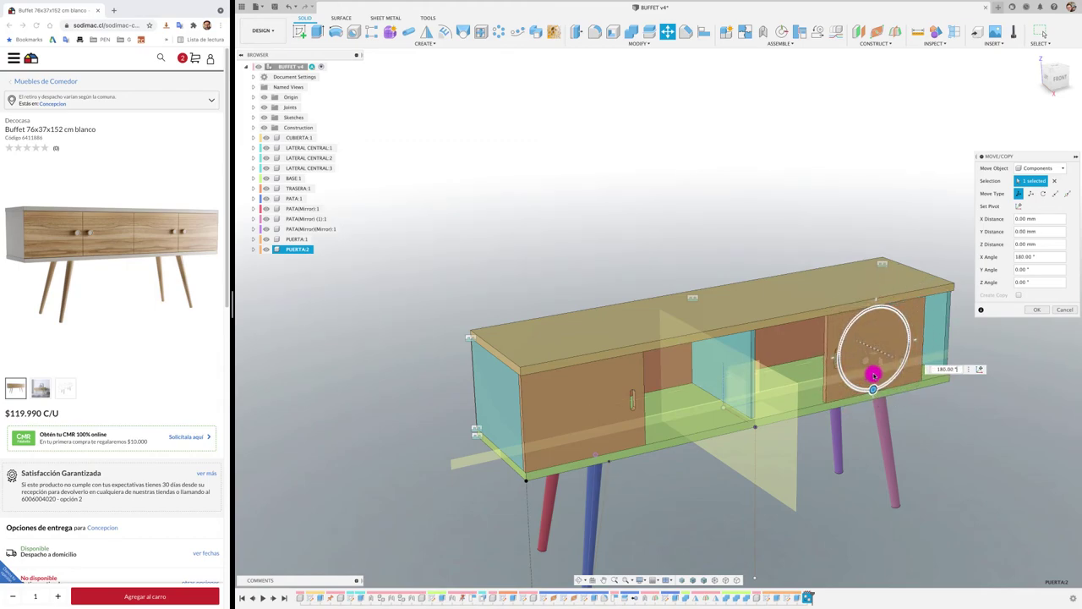
{"action": "left_click", "coordinate": [1031, 312]}
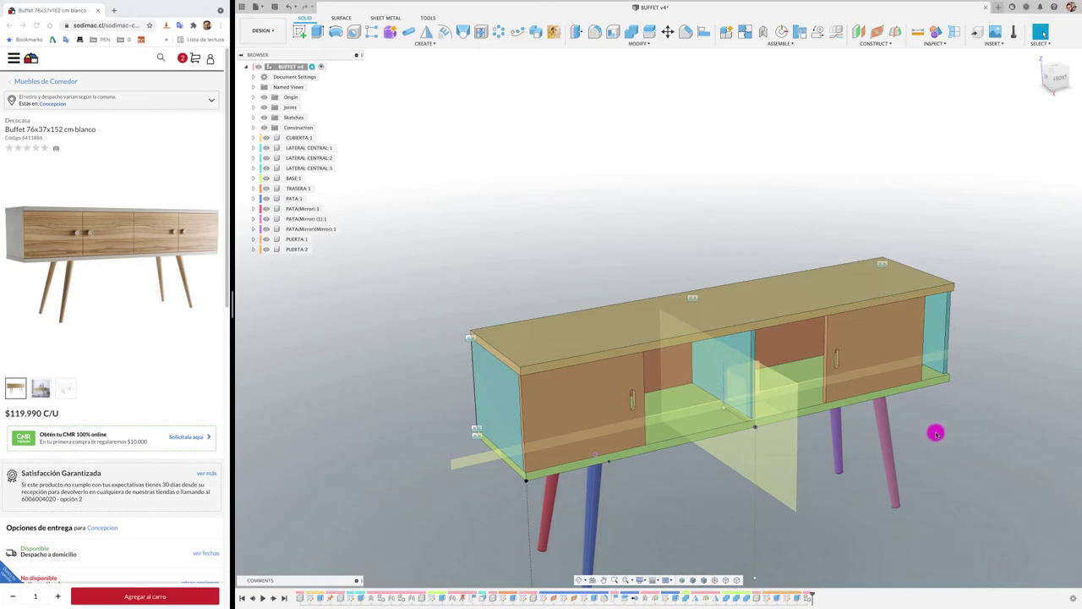
Joint the copied door PUERTA:2 to the LATERAL CENTRAL:2 panel.
{"action": "scroll", "coordinate": [936, 433], "scroll_direction": "right", "scroll_amount": 5, "text": "shift"}
{"action": "scroll", "coordinate": [935, 431], "scroll_direction": "right", "scroll_amount": 5, "text": "shift"}
{"action": "scroll", "coordinate": [935, 431], "scroll_direction": "right", "scroll_amount": 5, "text": "shift"}
{"action": "scroll", "coordinate": [933, 430], "scroll_direction": "right", "scroll_amount": 5, "text": "shift"}
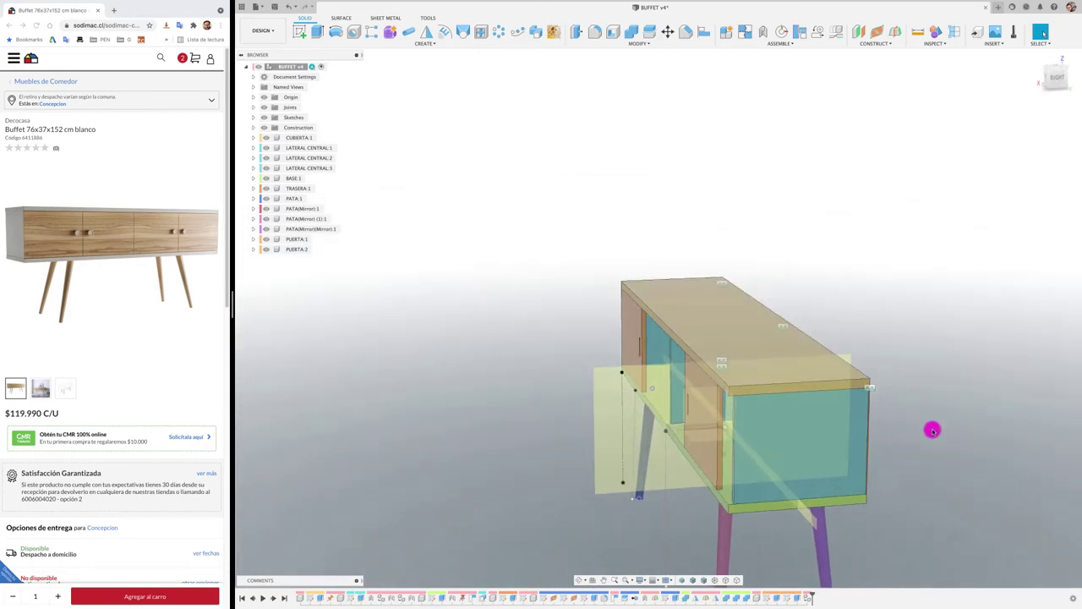
{"action": "scroll", "coordinate": [931, 430], "scroll_direction": "right", "scroll_amount": 3, "text": "shift"}
{"action": "scroll", "coordinate": [932, 430], "scroll_direction": "right", "scroll_amount": 5, "text": "shift"}
{"action": "scroll", "coordinate": [932, 430], "scroll_direction": "right", "scroll_amount": 5, "text": "shift"}
{"action": "scroll", "coordinate": [932, 430], "scroll_direction": "right", "scroll_amount": 3, "text": "shift"}
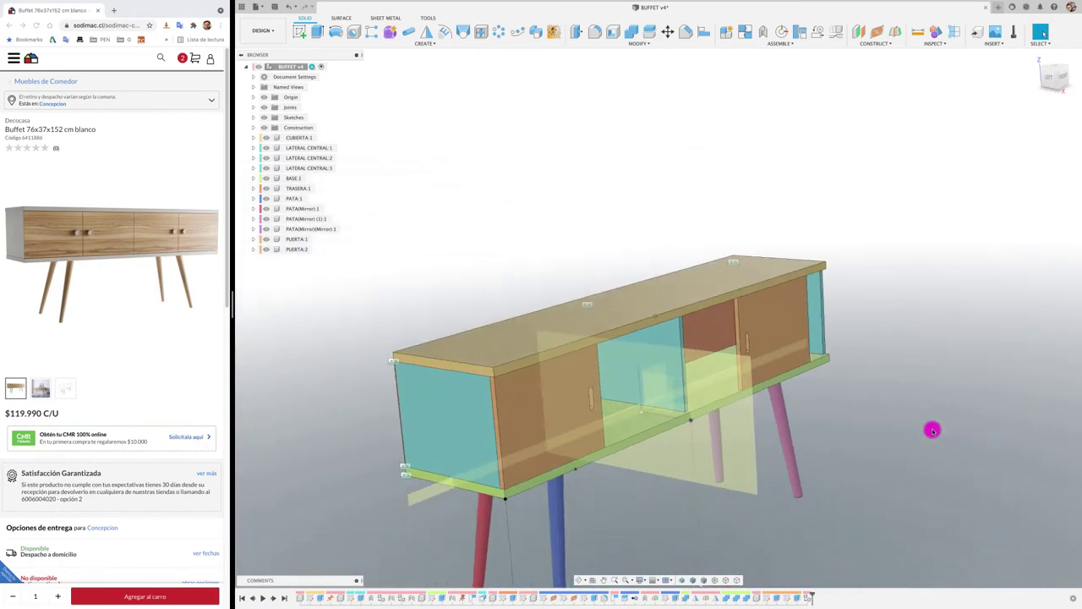
{"action": "scroll", "coordinate": [932, 431], "scroll_direction": "right", "scroll_amount": 5, "text": "shift"}
{"action": "scroll", "coordinate": [931, 430], "scroll_direction": "right", "scroll_amount": 5, "text": "shift"}
{"action": "scroll", "coordinate": [929, 429], "scroll_direction": "right", "scroll_amount": 3, "text": "shift"}
{"action": "scroll", "coordinate": [928, 428], "scroll_direction": "right", "scroll_amount": 3, "text": "shift"}
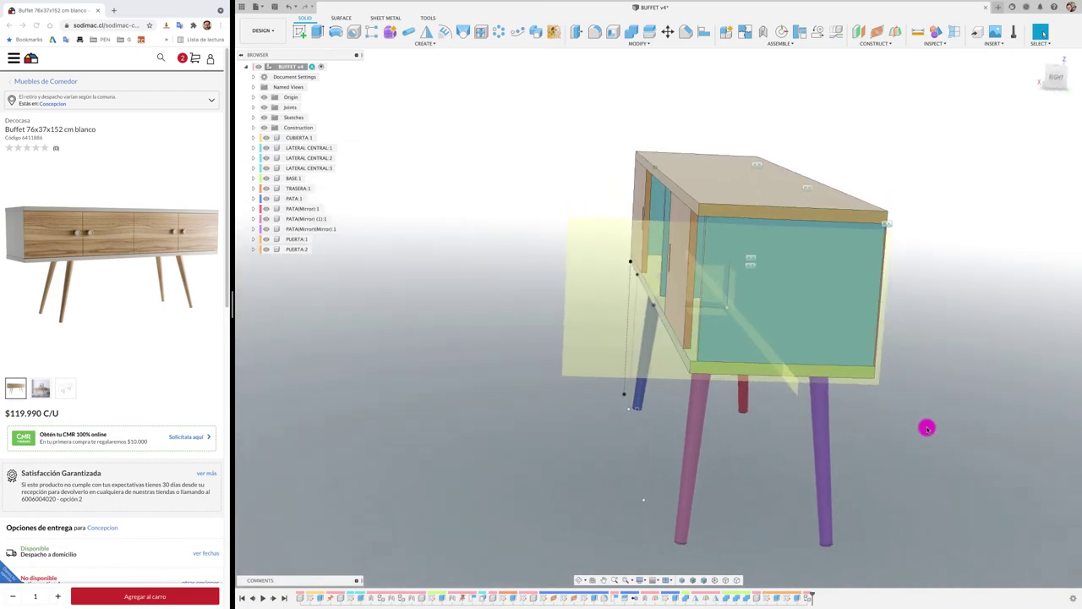
{"action": "scroll", "coordinate": [926, 428], "scroll_direction": "up", "scroll_amount": 3}
{"action": "key", "text": "j"}
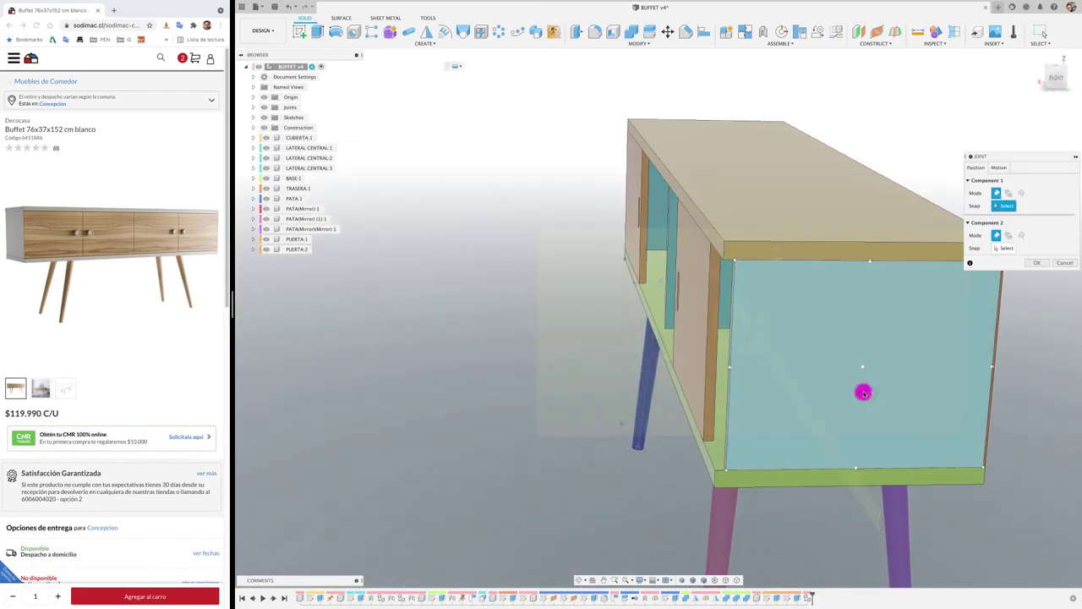
{"action": "left_click", "coordinate": [714, 345]}
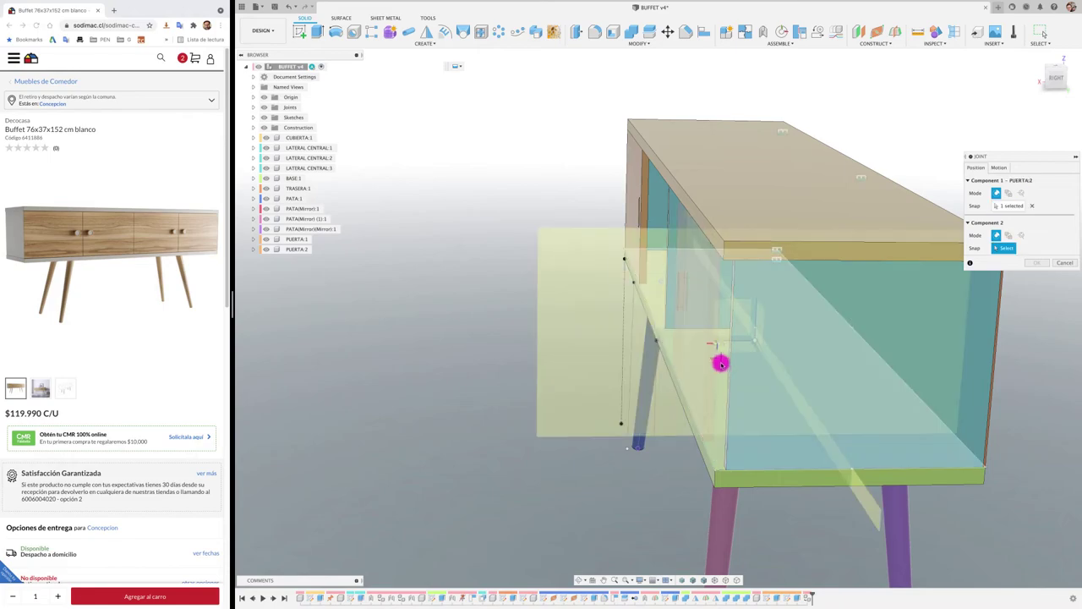
{"action": "left_click", "coordinate": [730, 370]}
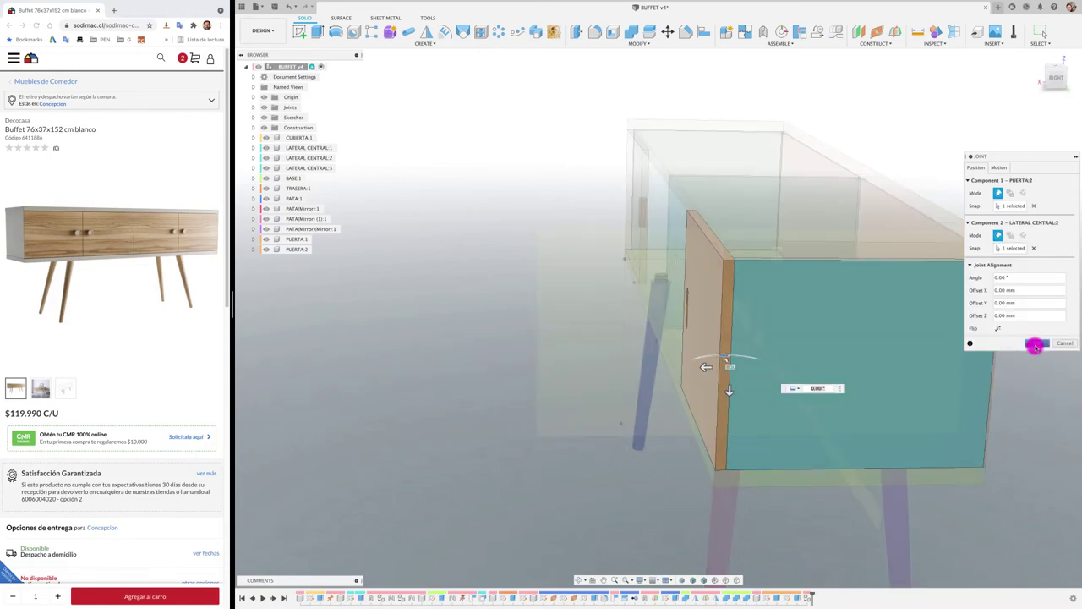
{"action": "left_click", "coordinate": [1037, 343]}
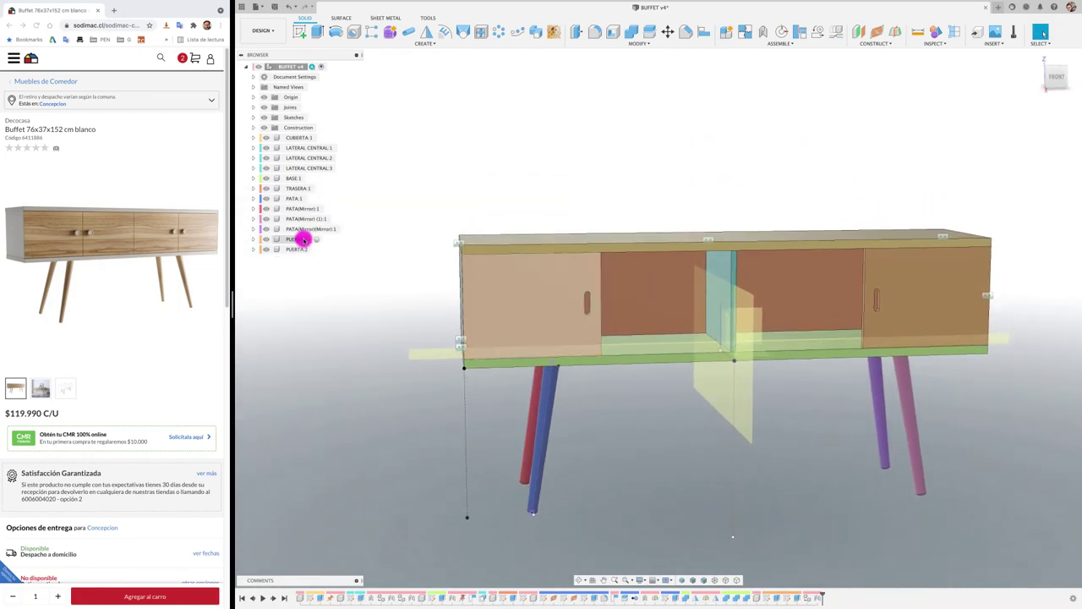
{"action": "left_click", "coordinate": [304, 240]}
Paste a copy of PUERTA:1 as PUERTA:3, rotate it 180° and place it beside the first door.
{"action": "key", "text": "ctrl+c"}
{"action": "key", "text": "ctrl+v"}
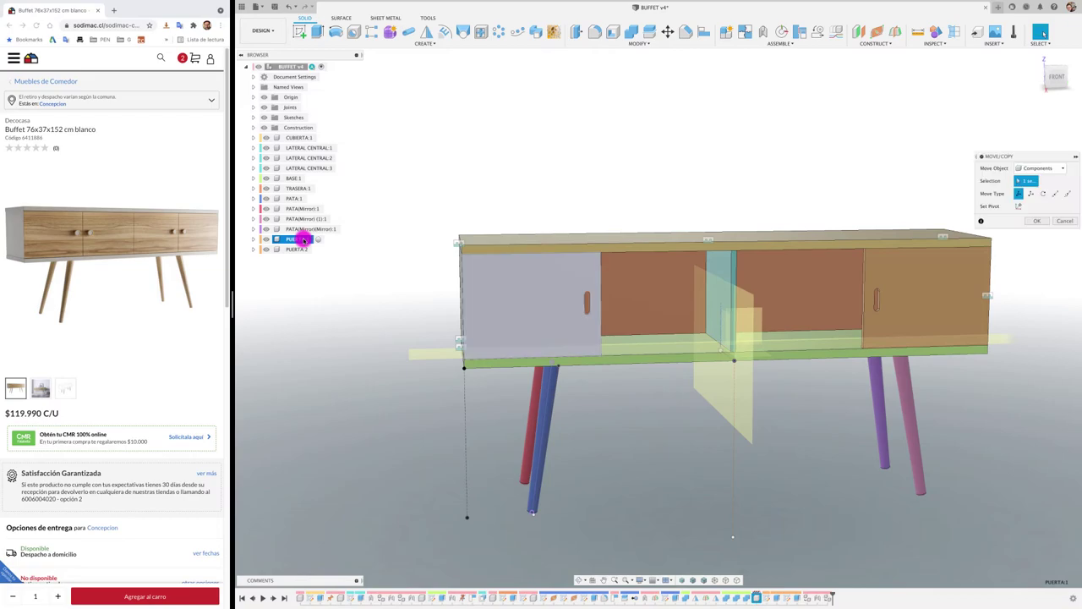
{"action": "mouse_move", "coordinate": [556, 306]}
{"action": "left_mouse_down"}
{"action": "mouse_move", "coordinate": [822, 304]}
{"action": "mouse_move", "coordinate": [776, 304]}
{"action": "left_mouse_up"}
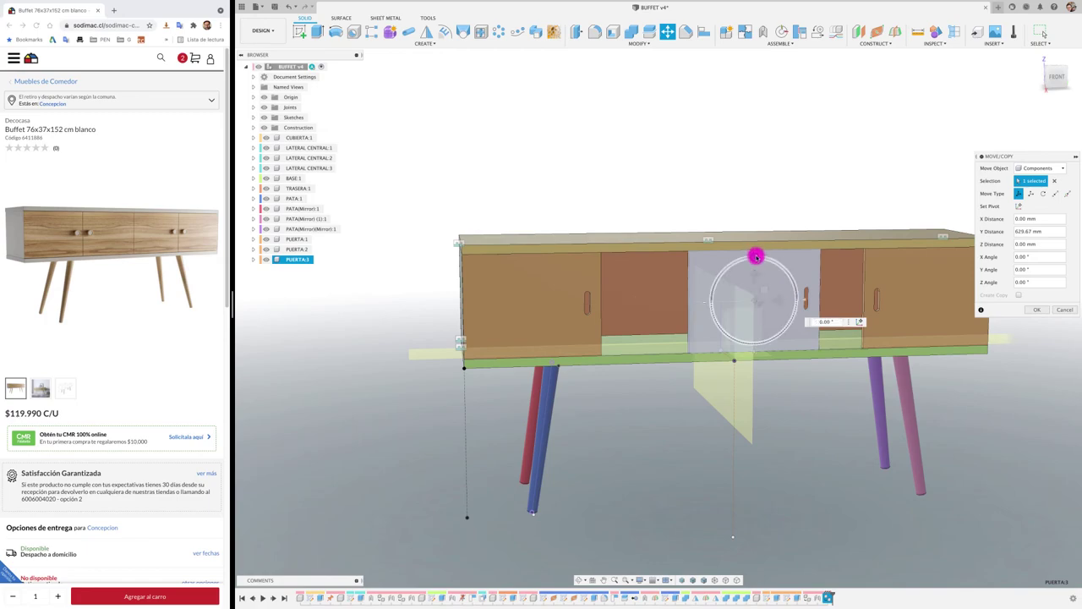
{"action": "mouse_move", "coordinate": [756, 256]}
{"action": "left_mouse_down"}
{"action": "mouse_move", "coordinate": [720, 270]}
{"action": "mouse_move", "coordinate": [754, 332]}
{"action": "mouse_move", "coordinate": [671, 301]}
{"action": "mouse_move", "coordinate": [643, 304]}
{"action": "left_mouse_up"}
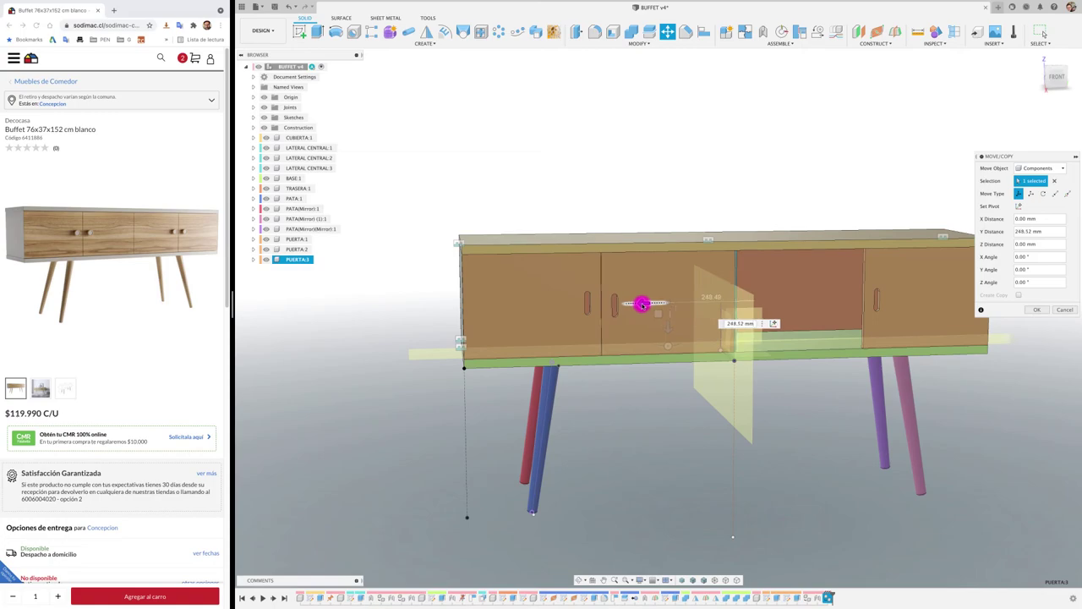
{"action": "left_click", "coordinate": [1052, 79]}
{"action": "scroll", "coordinate": [609, 275], "scroll_direction": "up", "scroll_amount": 1}
{"action": "scroll", "coordinate": [586, 276], "scroll_direction": "up", "scroll_amount": 3}
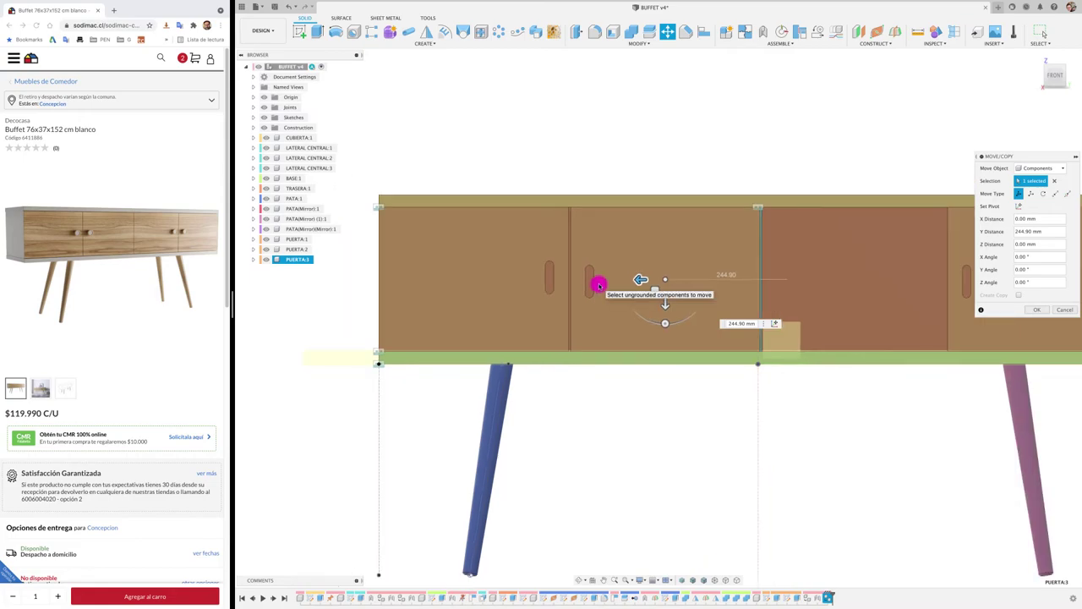
{"action": "scroll", "coordinate": [614, 308], "scroll_direction": "up", "scroll_amount": 2}
{"action": "middle_click_drag", "start_coordinate": [614, 308], "coordinate": [623, 336], "text": "shift"}
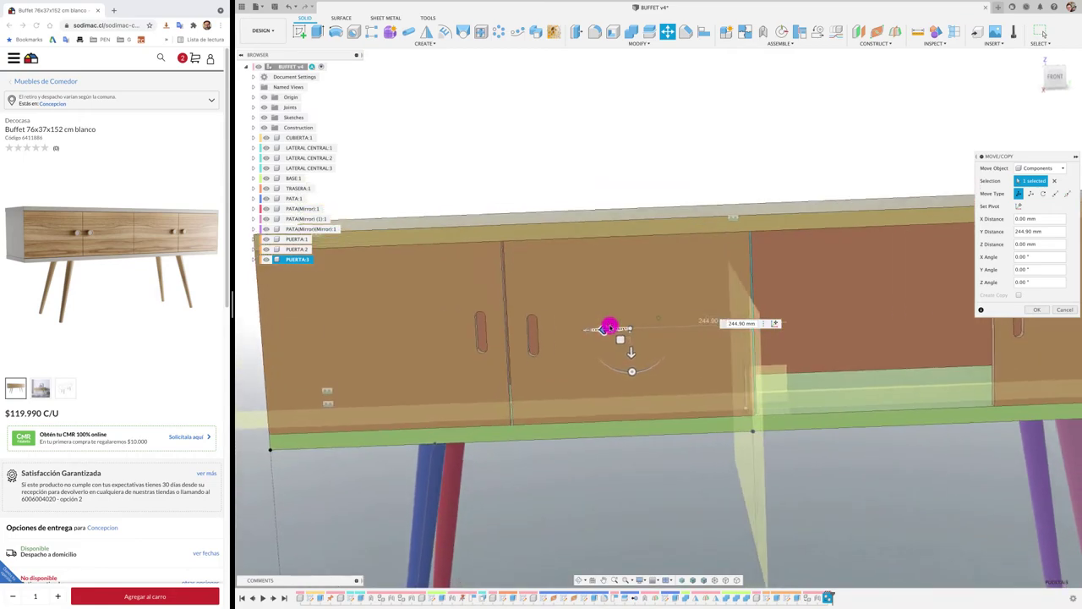
{"action": "left_click", "coordinate": [1036, 310]}
Joint PUERTA:3 to PUERTA:1 using an attachment point on each door.
{"action": "middle_click_drag", "start_coordinate": [672, 481], "coordinate": [672, 481], "text": "shift"}
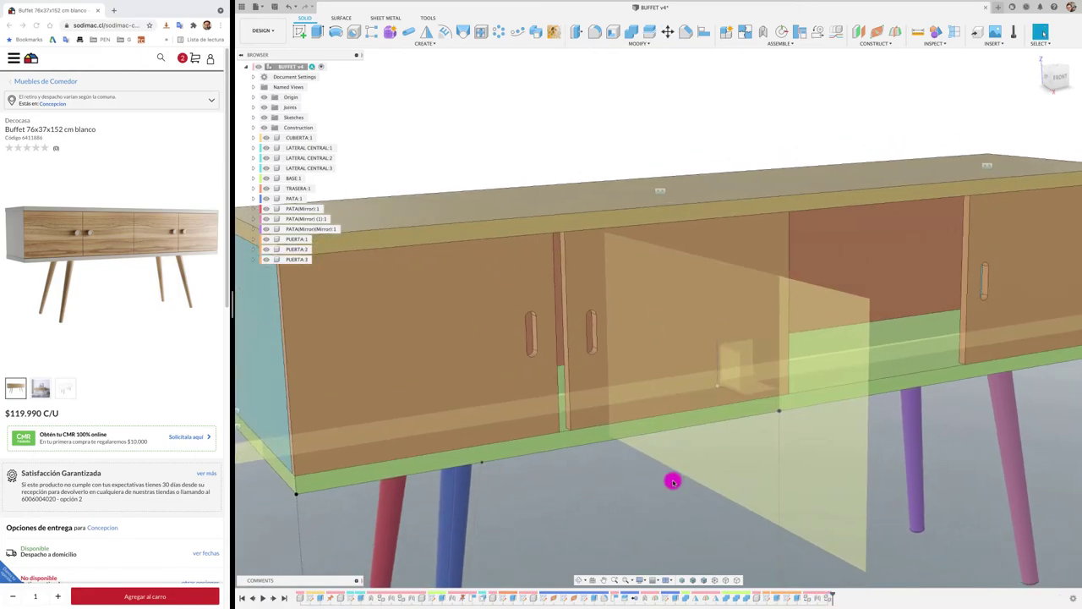
{"action": "key", "text": "j"}
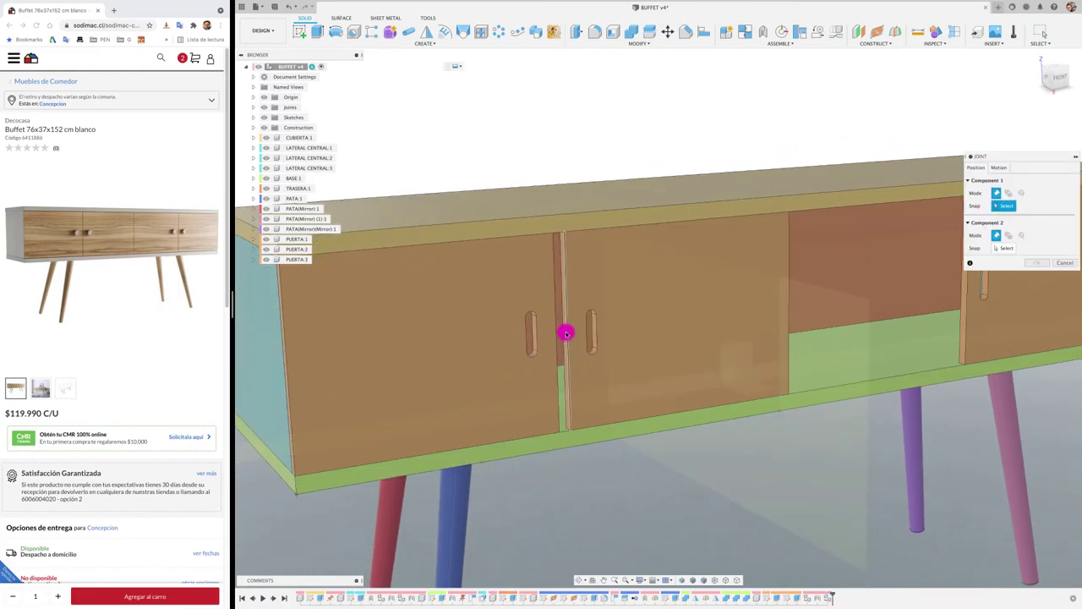
{"action": "left_click", "coordinate": [557, 333]}
{"action": "left_click", "coordinate": [570, 352]}
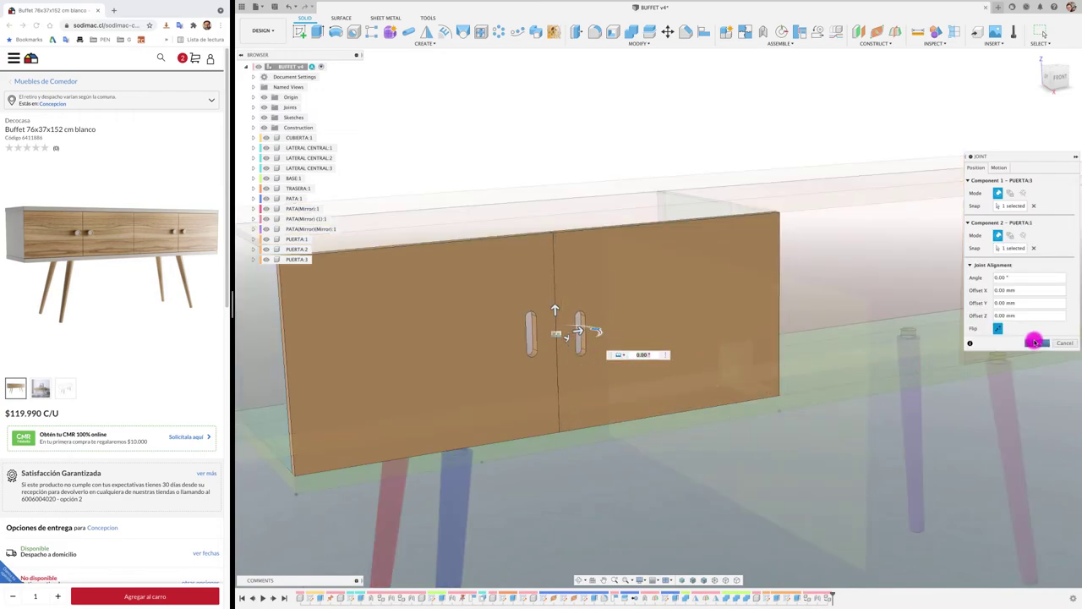
{"action": "left_click", "coordinate": [1035, 342]}
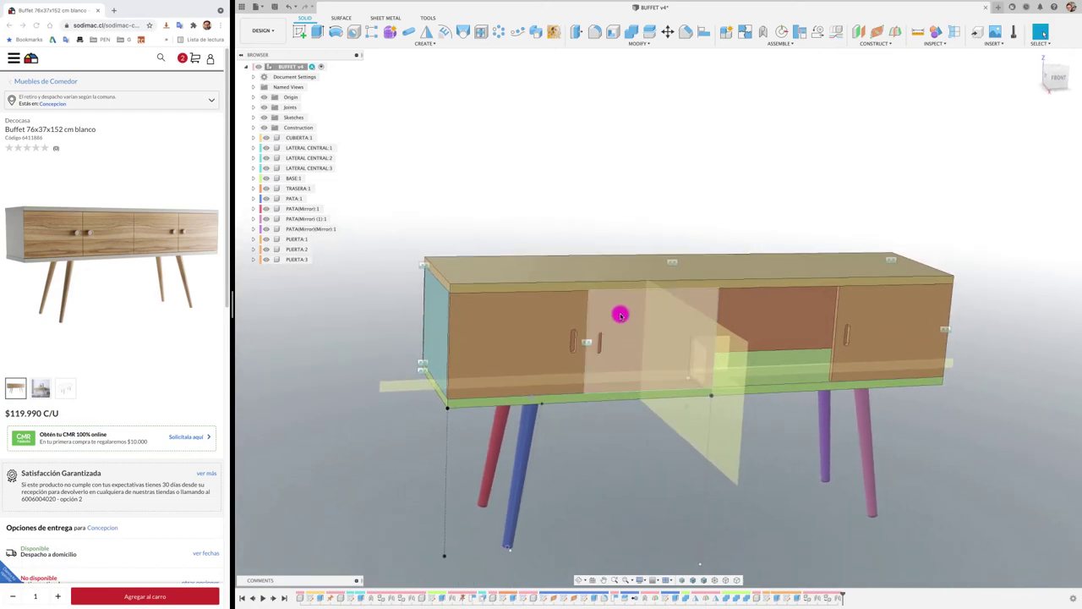
Copy PUERTA:3 as a new door PUERTA:4, slide it along the cabinet and flip it.
{"action": "left_click", "coordinate": [305, 260]}
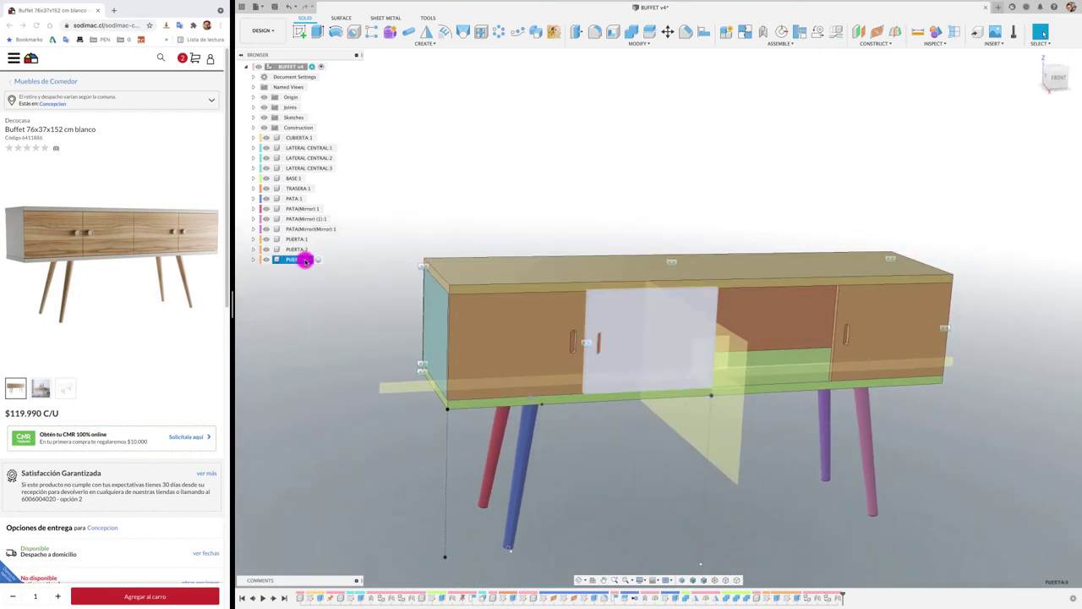
{"action": "key", "text": "ctrl+c"}
{"action": "key", "text": "ctrl+v"}
{"action": "left_click_drag", "start_coordinate": [551, 366], "coordinate": [777, 338]}
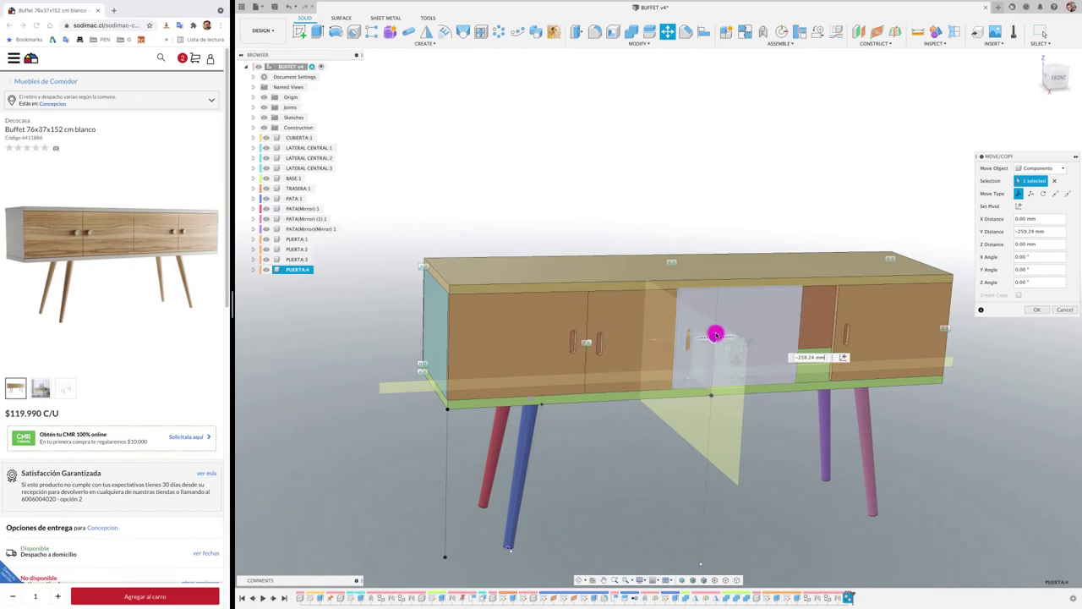
{"action": "left_click_drag", "start_coordinate": [793, 378], "coordinate": [797, 305]}
{"action": "left_click", "coordinate": [1033, 312]}
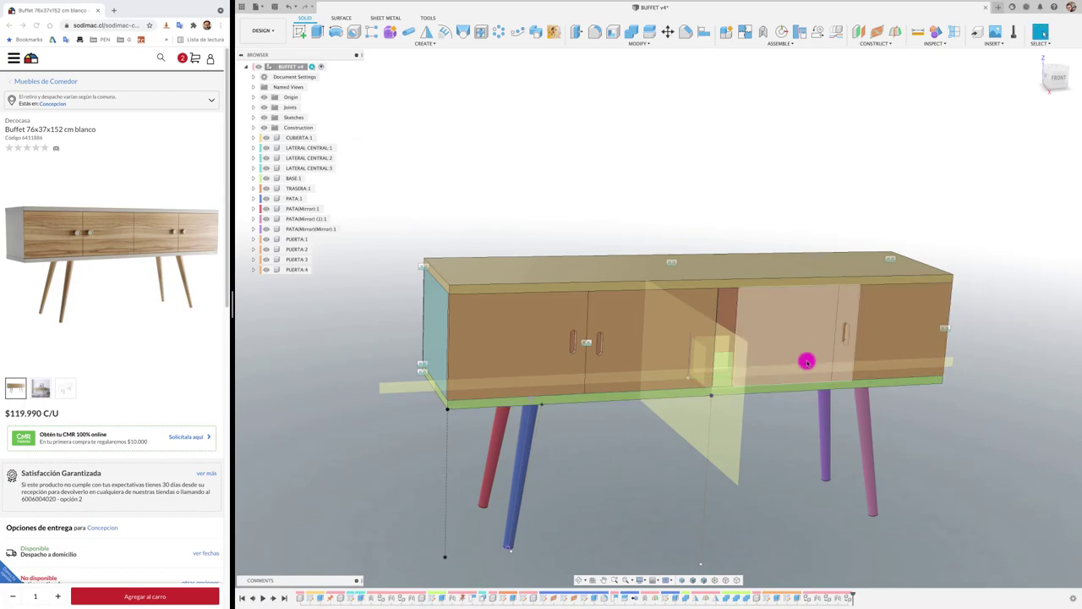
Joint door PUERTA:4 to PUERTA:2 using snap points on each door.
{"action": "scroll", "coordinate": [768, 352], "scroll_direction": "up", "scroll_amount": 2}
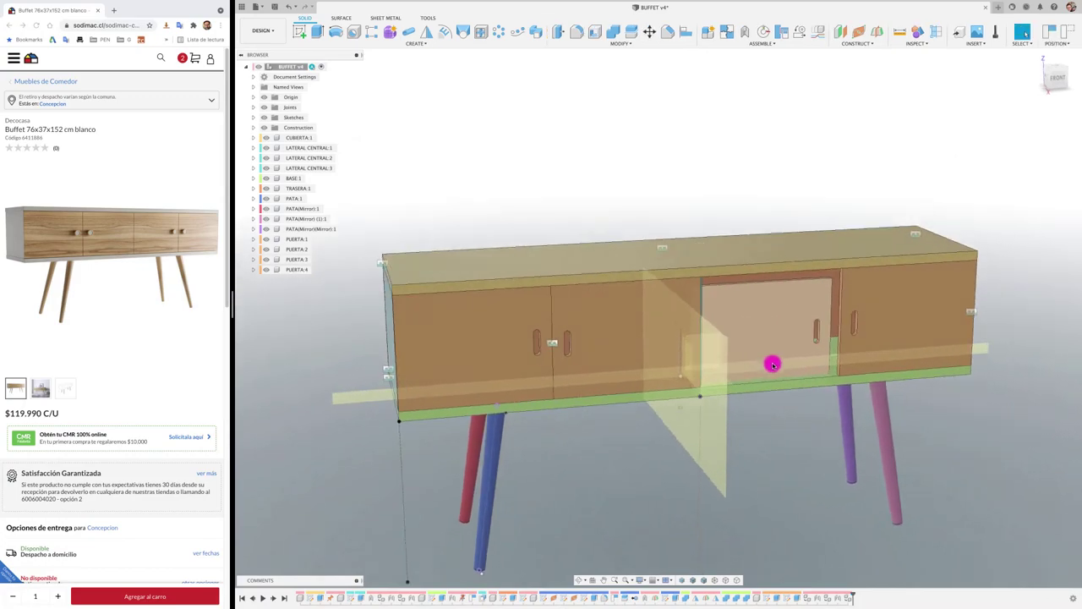
{"action": "scroll", "coordinate": [769, 355], "scroll_direction": "up", "scroll_amount": 3}
{"action": "scroll", "coordinate": [773, 364], "scroll_direction": "up", "scroll_amount": 2}
{"action": "key", "text": "j"}
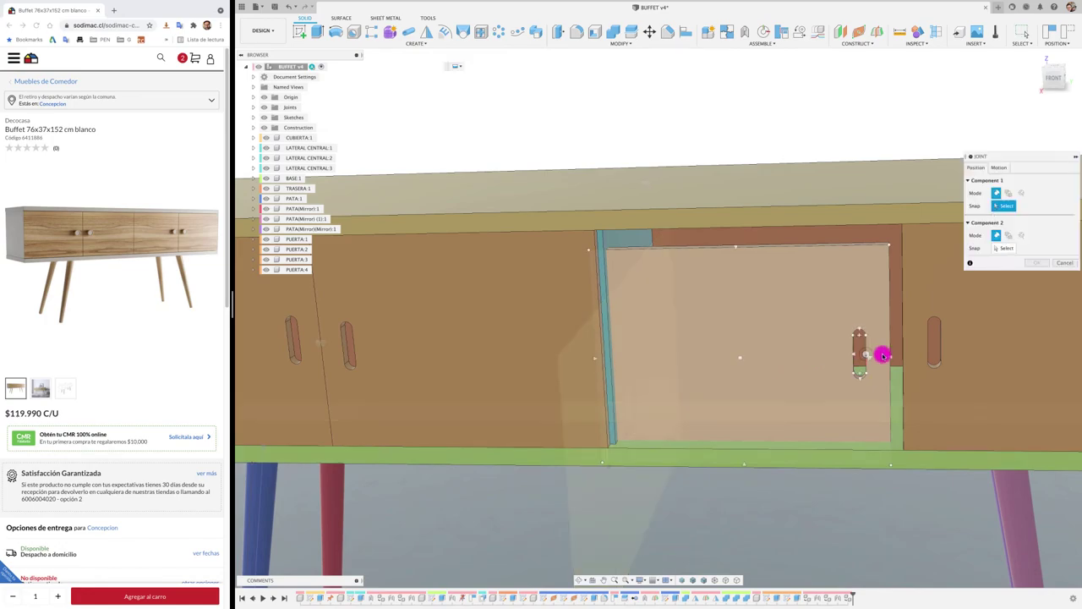
{"action": "left_click", "coordinate": [880, 353]}
{"action": "scroll", "coordinate": [902, 366], "scroll_direction": "down", "scroll_amount": 2}
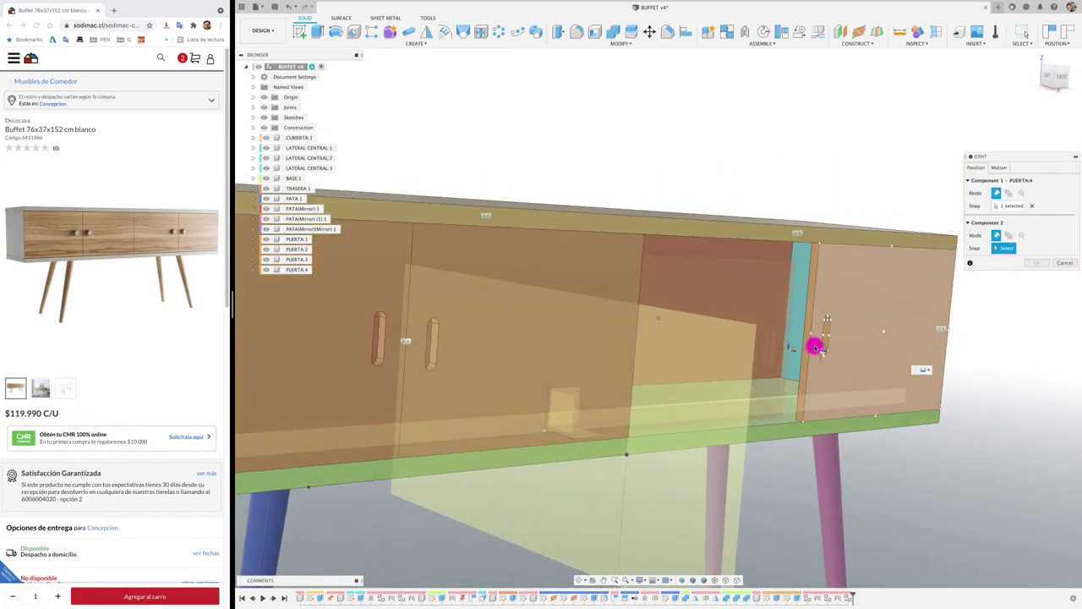
{"action": "left_click", "coordinate": [812, 338]}
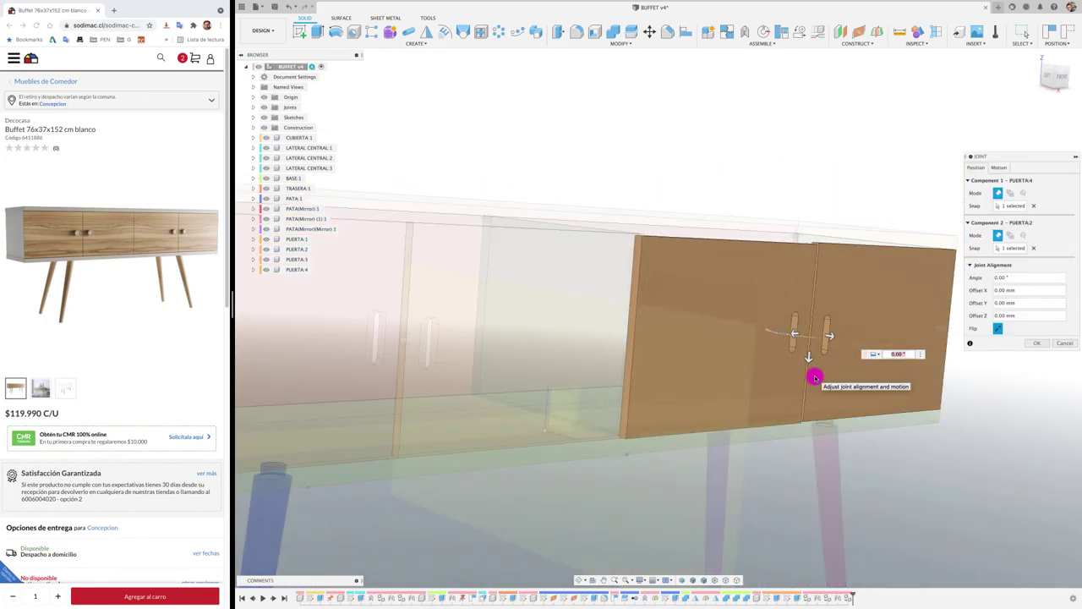
{"action": "left_click", "coordinate": [1034, 346]}
Orbit to a front view of the buffet and select PUERTA:1 in the browser.
{"action": "mouse_move", "coordinate": [1021, 347]}
{"action": "middle_mouse_down", "text": "shift"}
{"action": "mouse_move", "coordinate": [565, 523]}
{"action": "mouse_move", "coordinate": [567, 458]}
{"action": "middle_mouse_up", "text": "shift"}
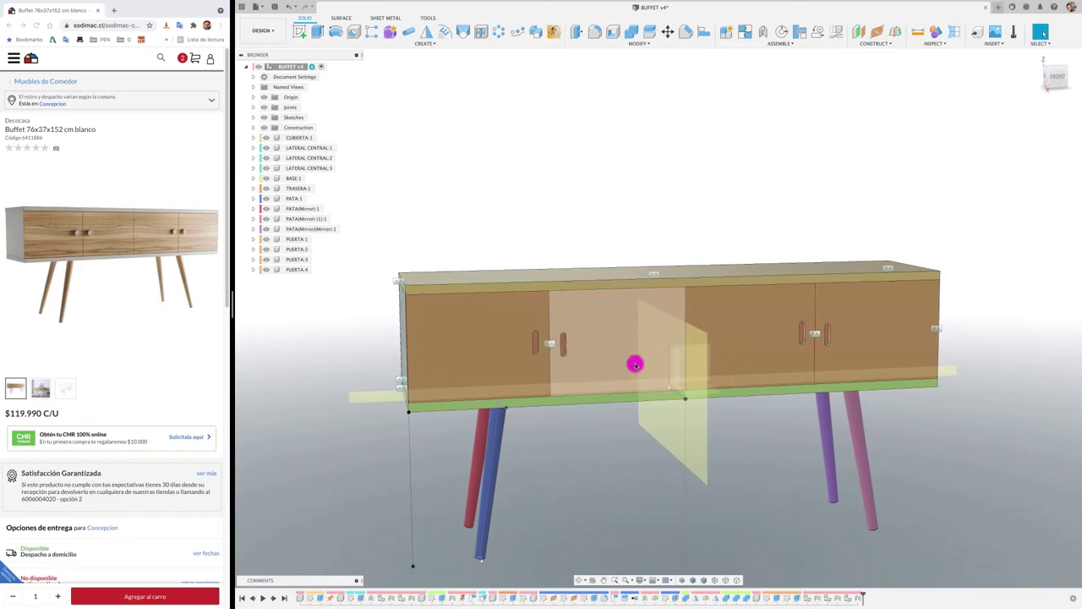
{"action": "middle_click_drag", "start_coordinate": [635, 364], "coordinate": [546, 363], "text": "shift"}
{"action": "left_click", "coordinate": [513, 342]}
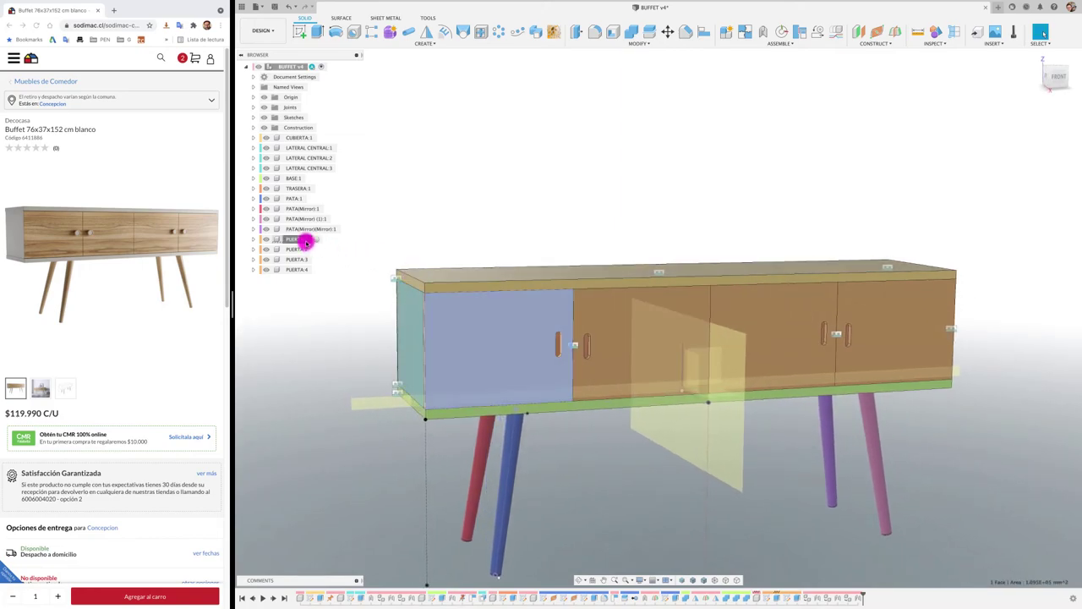
{"action": "left_click", "coordinate": [304, 240]}
{"action": "right_click", "coordinate": [306, 241]}
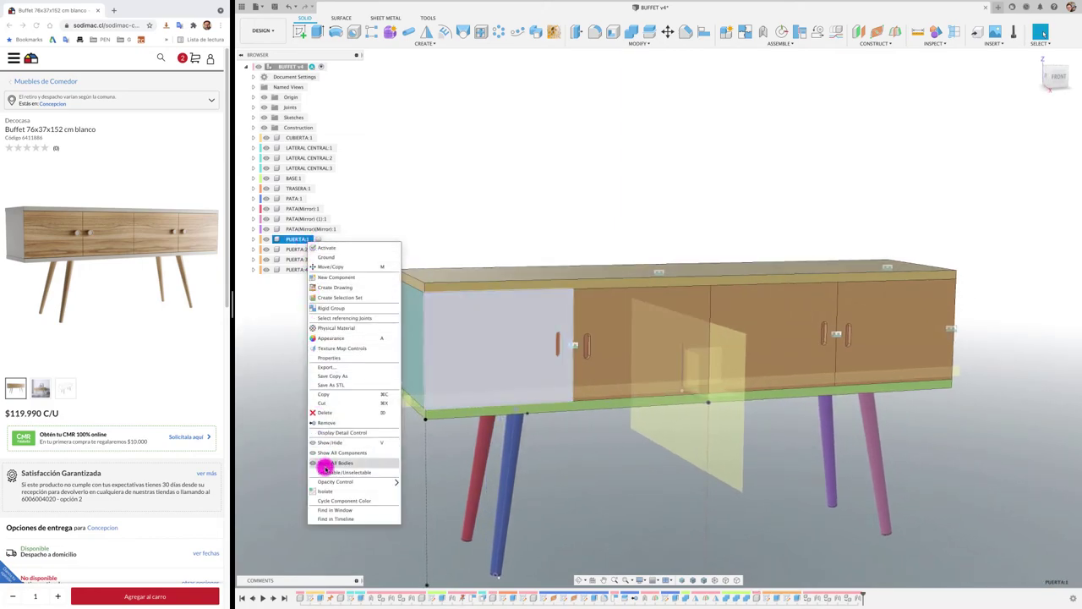
Isolate PUERTA:1, select its front face and check the design history display options.
{"action": "left_click", "coordinate": [349, 487]}
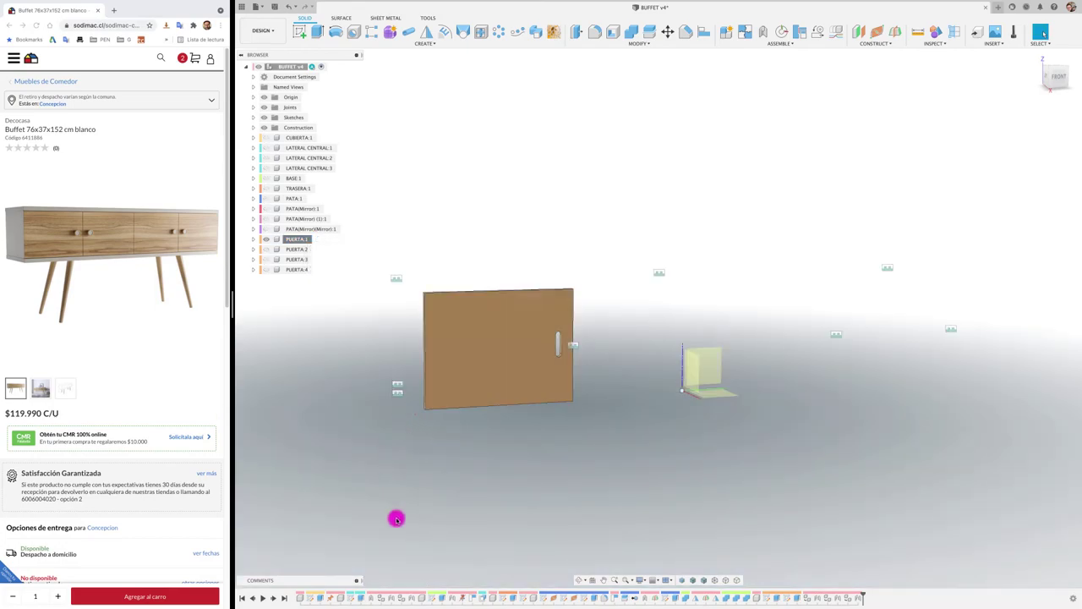
{"action": "left_click", "coordinate": [526, 375]}
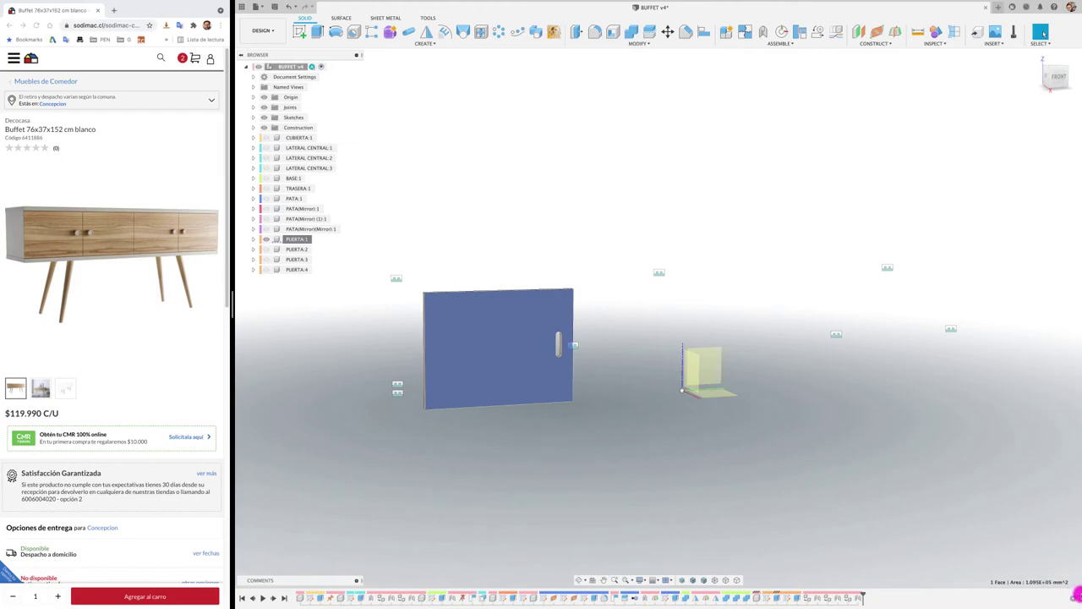
{"action": "left_click", "coordinate": [1074, 598]}
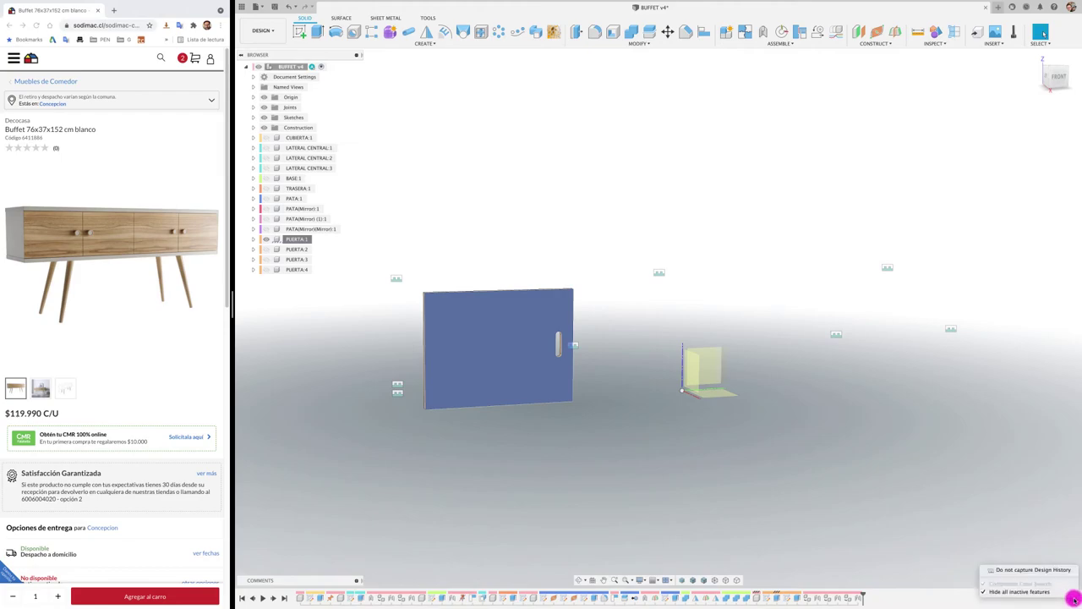
{"action": "left_click", "coordinate": [1043, 591]}
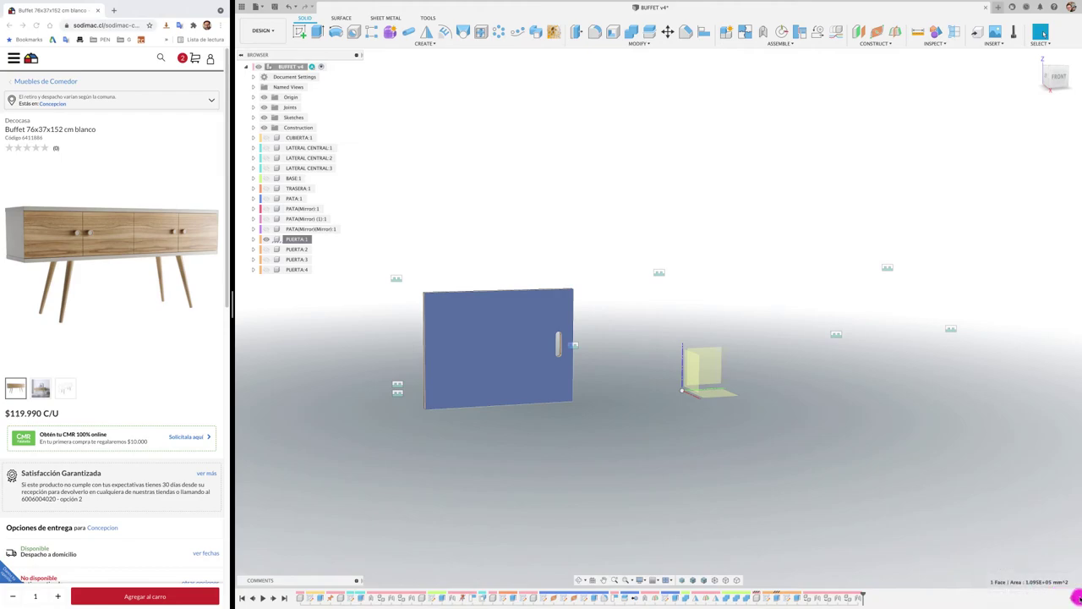
{"action": "left_click", "coordinate": [1075, 598]}
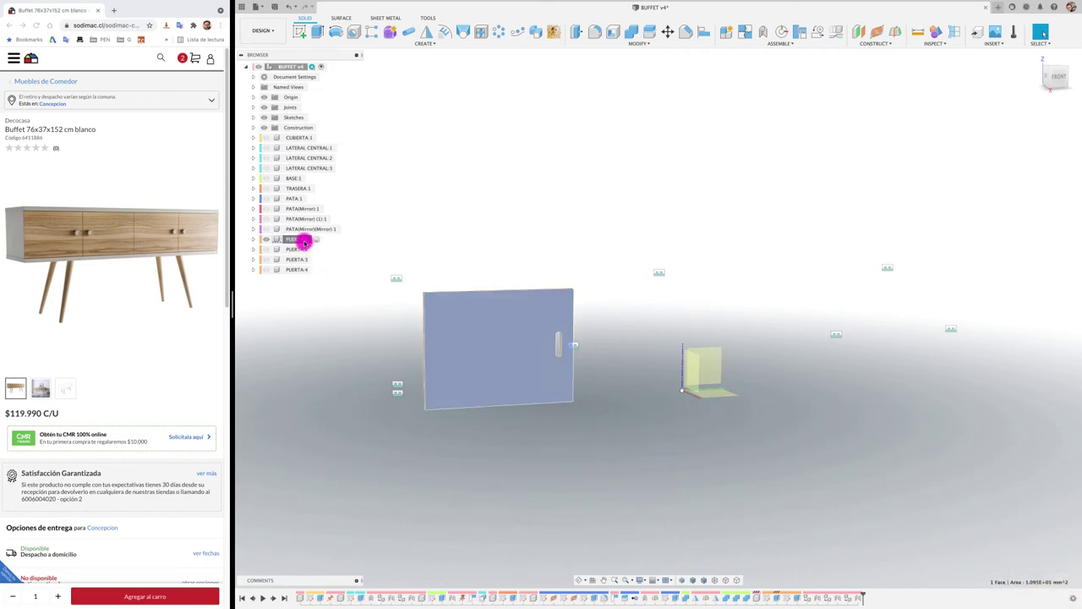
Restore the full buffet and make PUERTA:1 the active component.
{"action": "right_click", "coordinate": [304, 239]}
{"action": "left_click", "coordinate": [345, 493]}
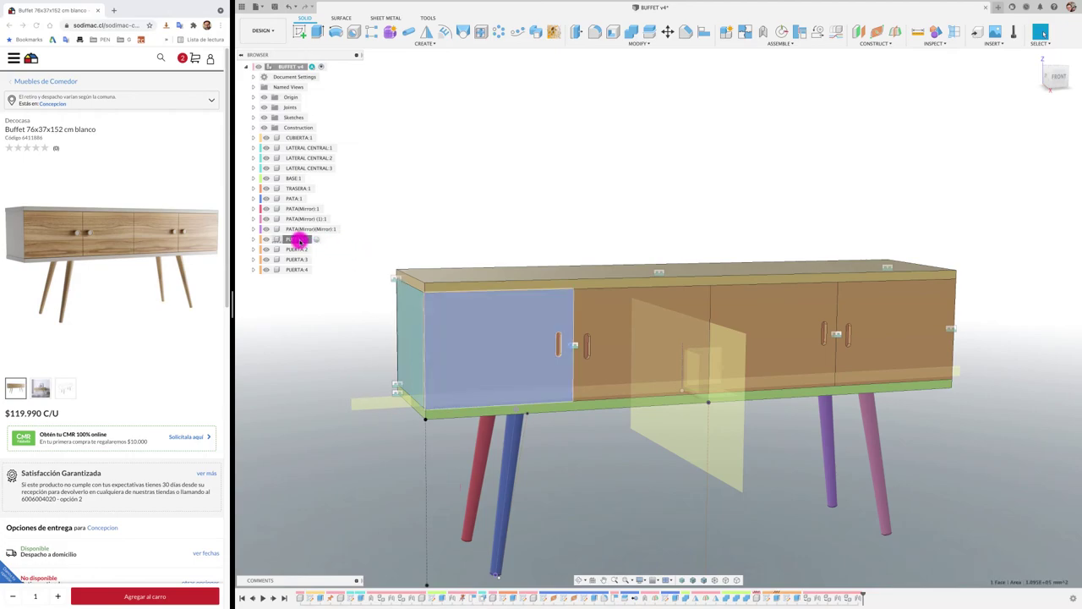
{"action": "left_click", "coordinate": [313, 239]}
{"action": "left_click", "coordinate": [317, 241]}
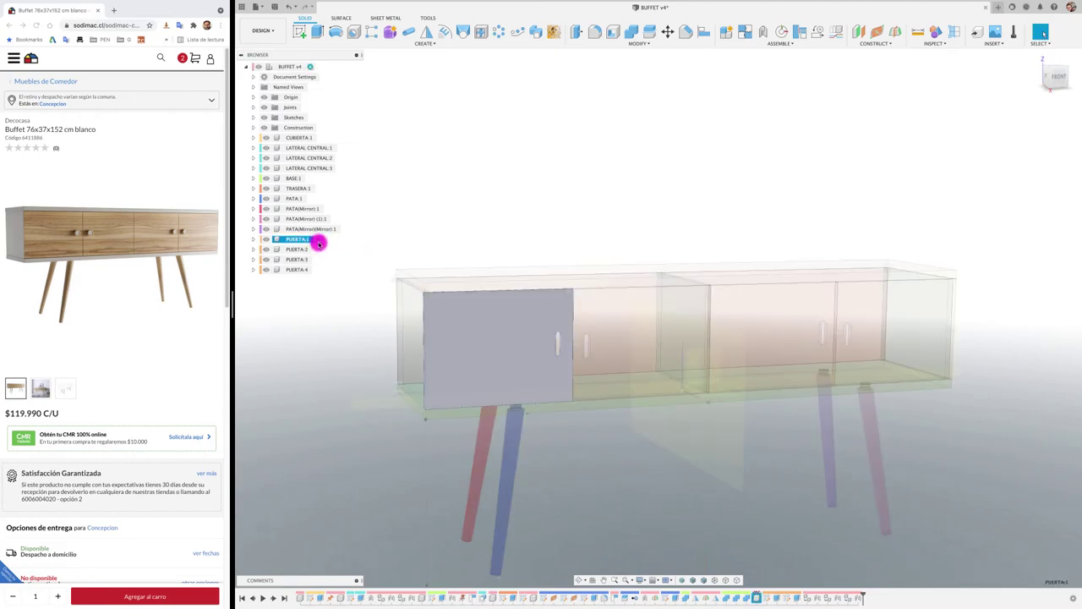
Isolate PUERTA:1 again and select a door feature in the timeline.
{"action": "right_click", "coordinate": [289, 240]}
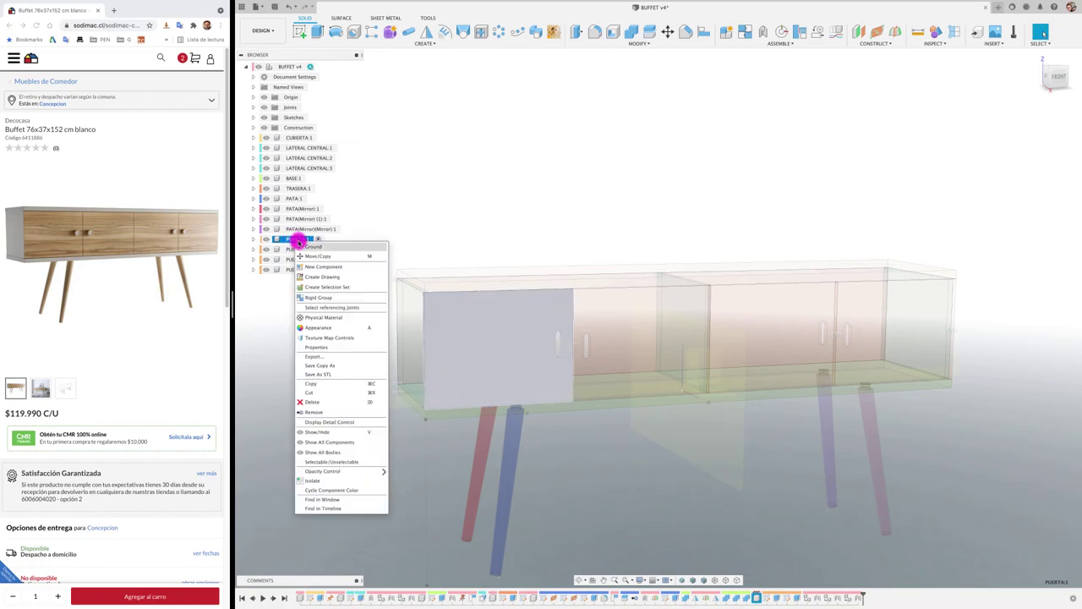
{"action": "left_click", "coordinate": [331, 481]}
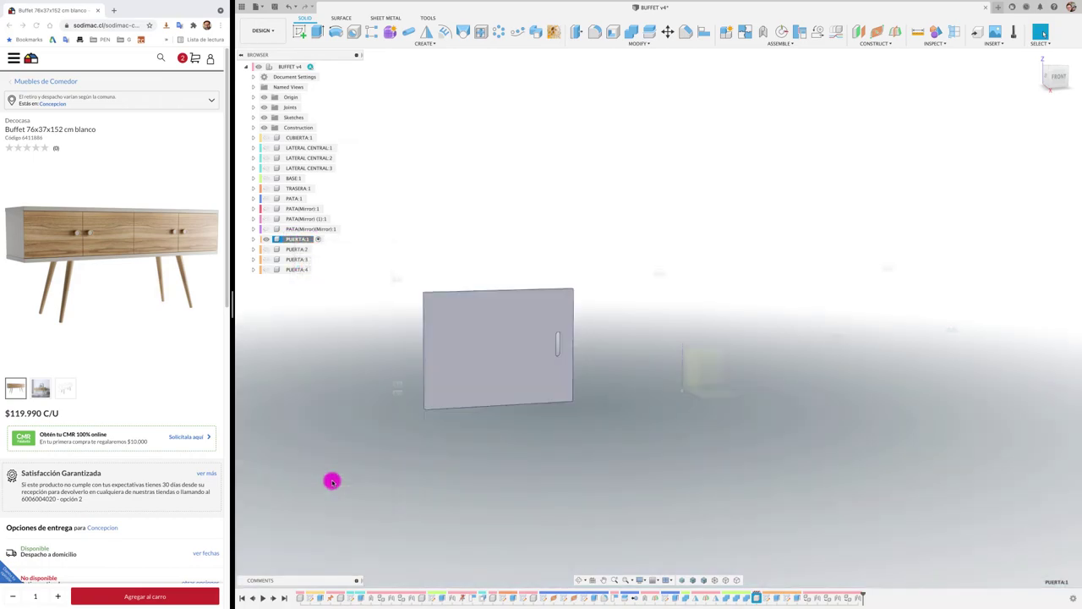
{"action": "left_click", "coordinate": [518, 371]}
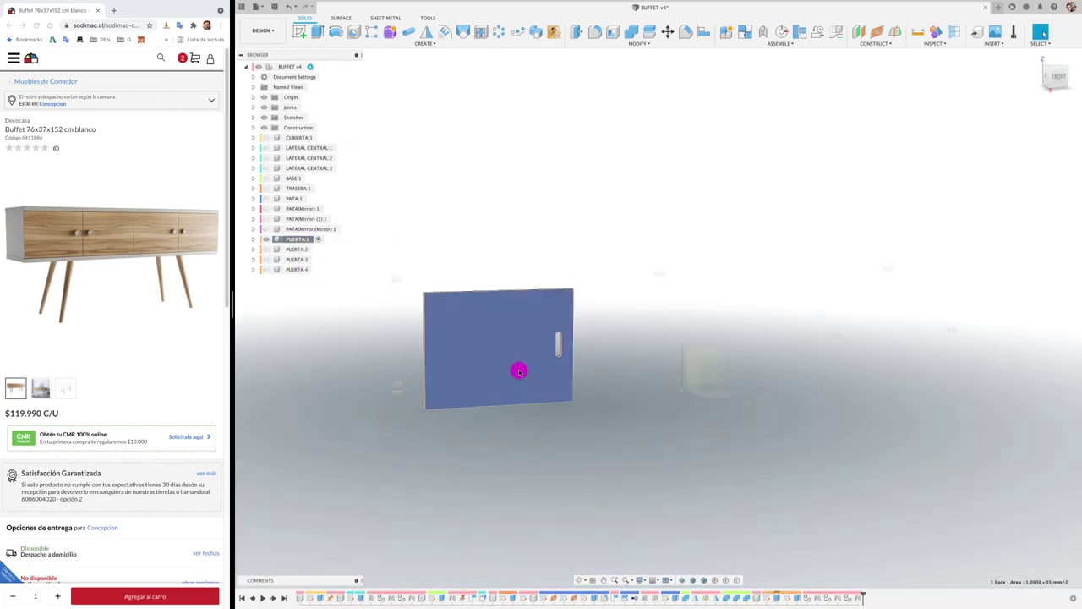
{"action": "left_click", "coordinate": [774, 598]}
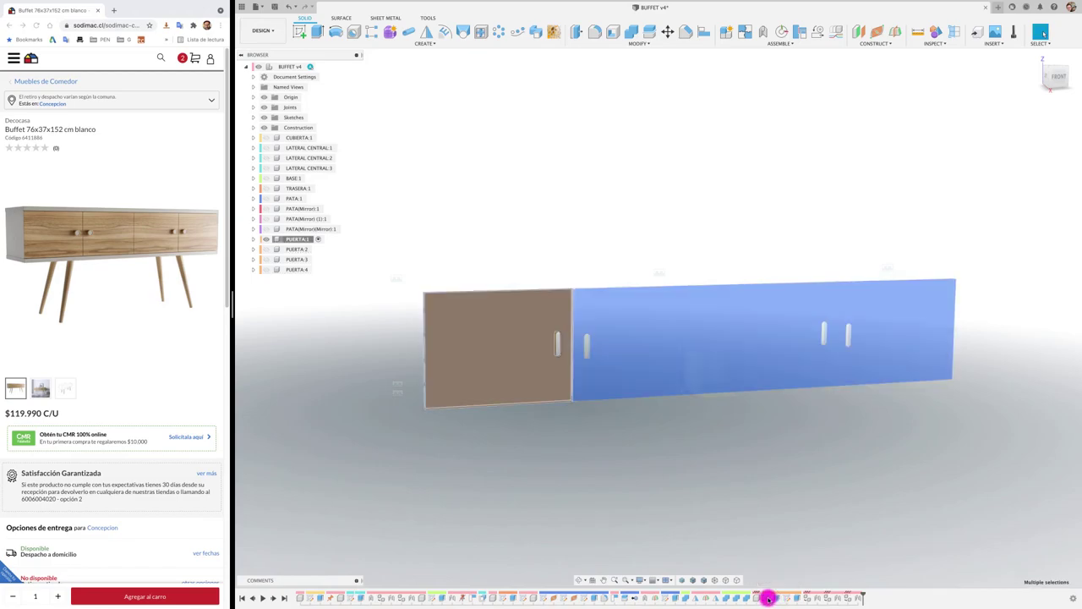
Open a door sketch from the timeline for editing, then leave it.
{"action": "right_click", "coordinate": [765, 599]}
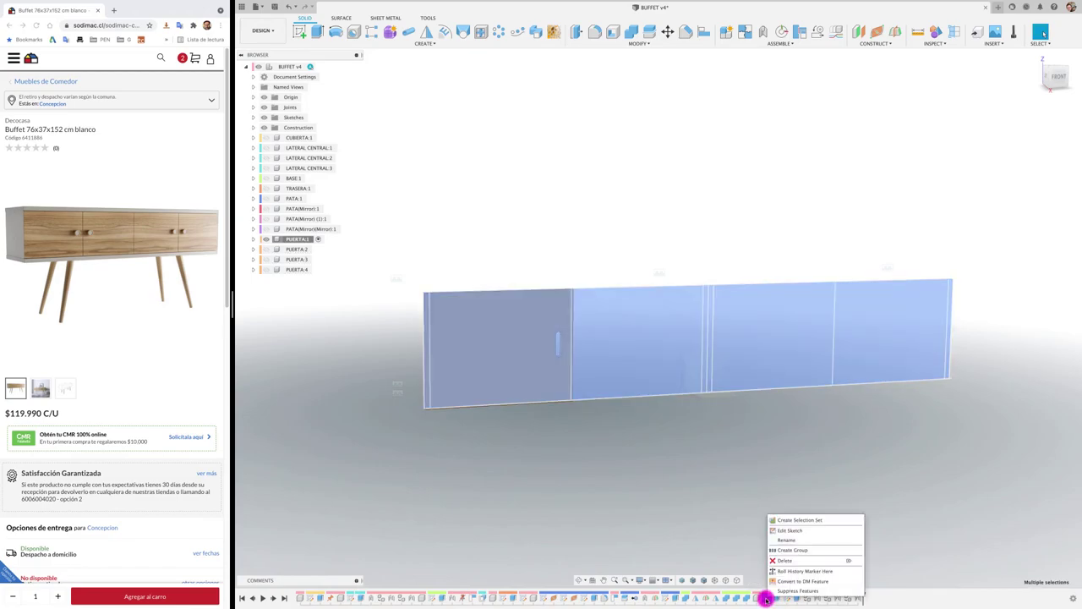
{"action": "left_click", "coordinate": [778, 530]}
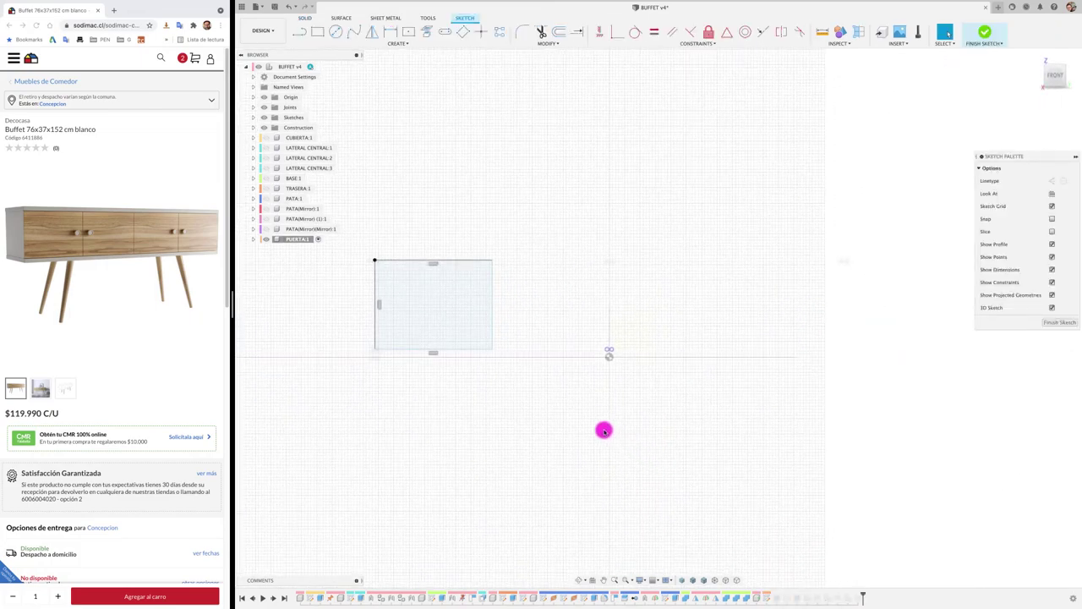
{"action": "scroll", "coordinate": [489, 296], "scroll_direction": "up", "scroll_amount": 2}
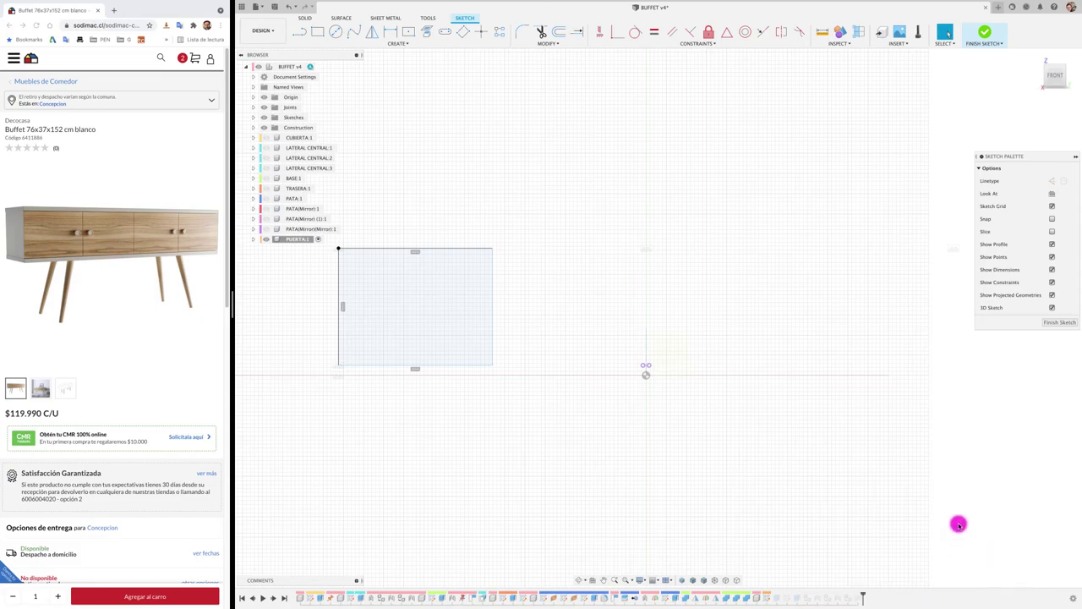
{"action": "left_click", "coordinate": [1064, 322]}
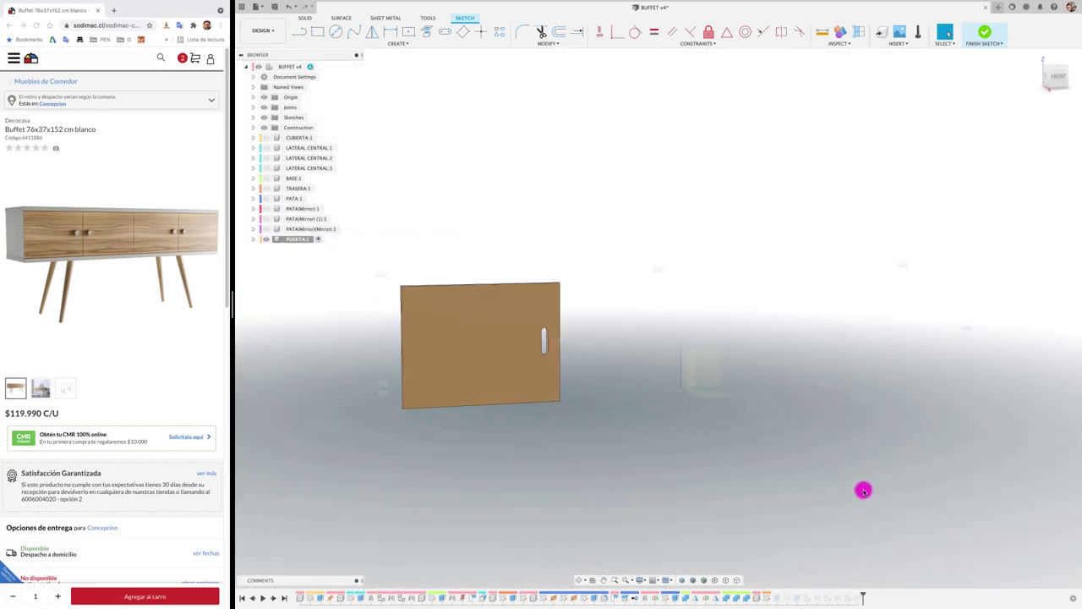
Edit the handle-slot sketch, zoom in and select the rounded slot with its dimensions.
{"action": "right_click", "coordinate": [786, 598]}
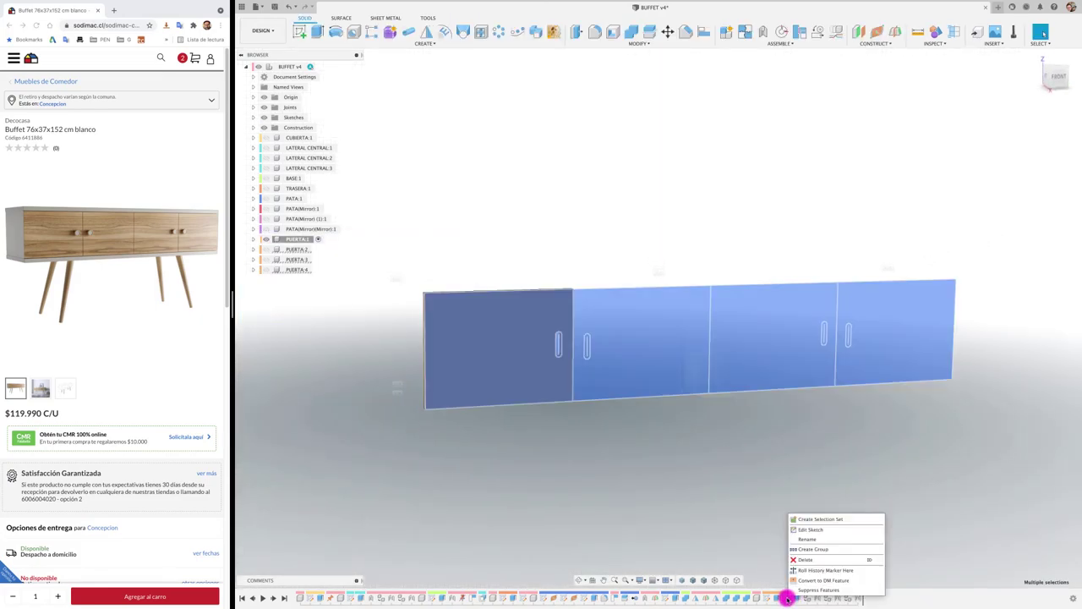
{"action": "left_click", "coordinate": [803, 529]}
{"action": "scroll", "coordinate": [489, 345], "scroll_direction": "up", "scroll_amount": 2}
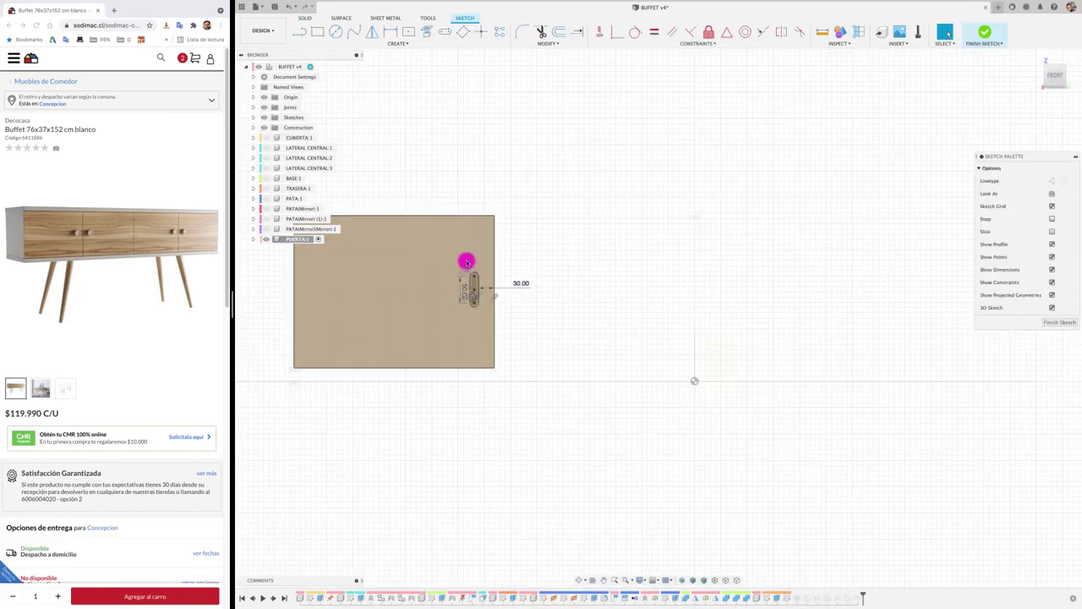
{"action": "scroll", "coordinate": [466, 259], "scroll_direction": "up", "scroll_amount": 2}
{"action": "left_click_drag", "start_coordinate": [464, 270], "coordinate": [486, 340]}
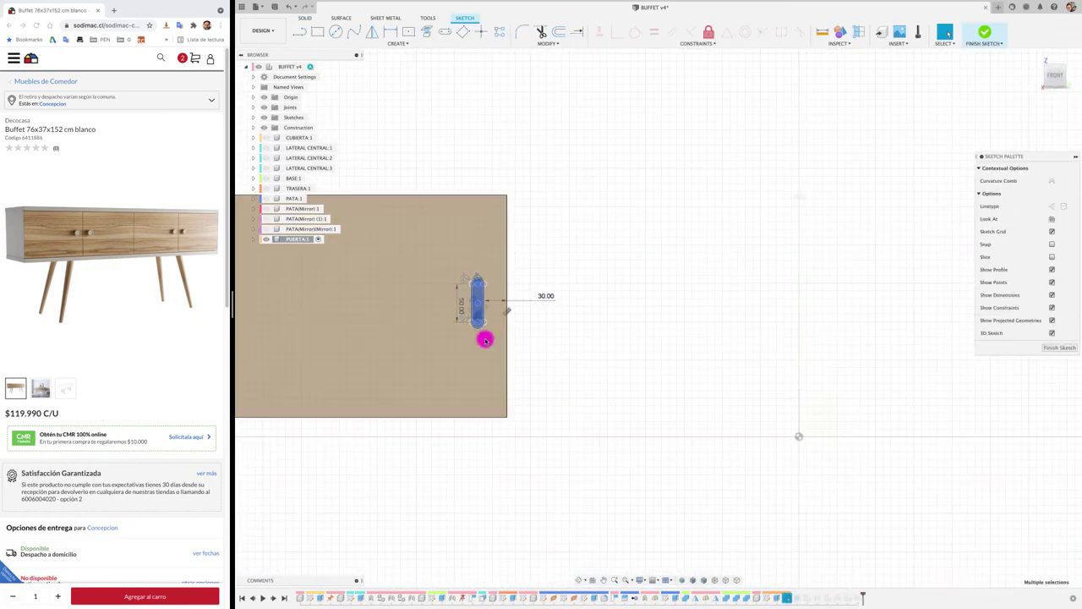
Delete the old slot, draw a short line from the door's right edge and dimension it 30 mm.
{"action": "key", "text": "Delete"}
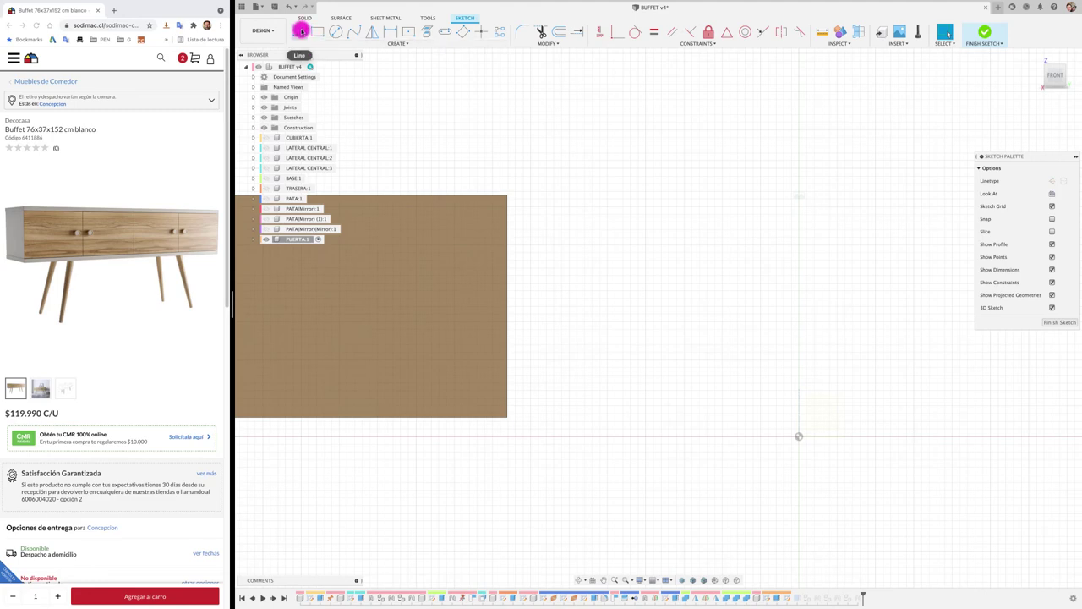
{"action": "left_click", "coordinate": [299, 31]}
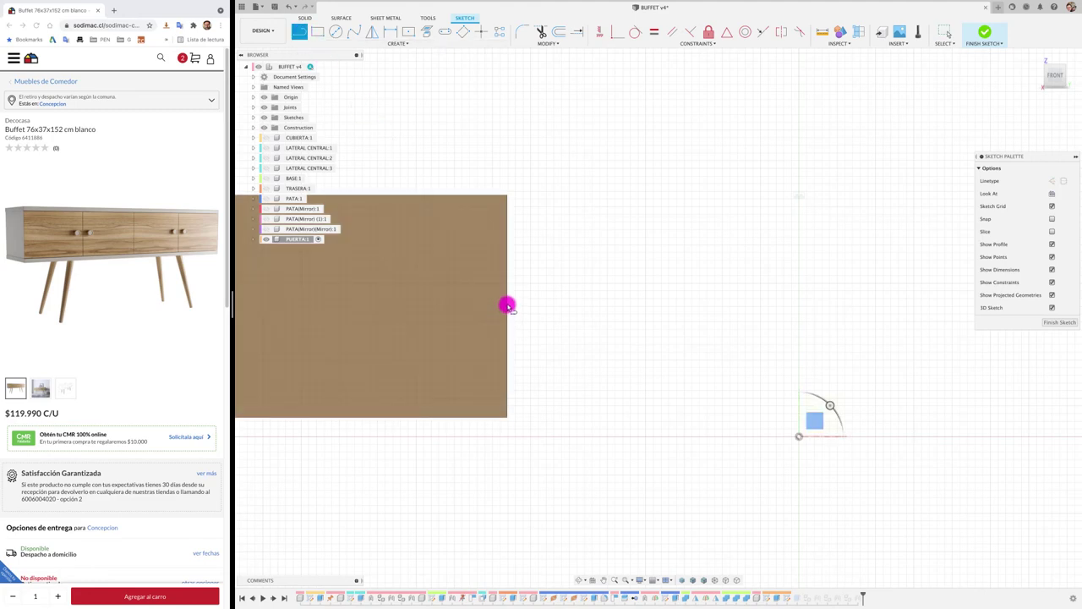
{"action": "left_click", "coordinate": [508, 306]}
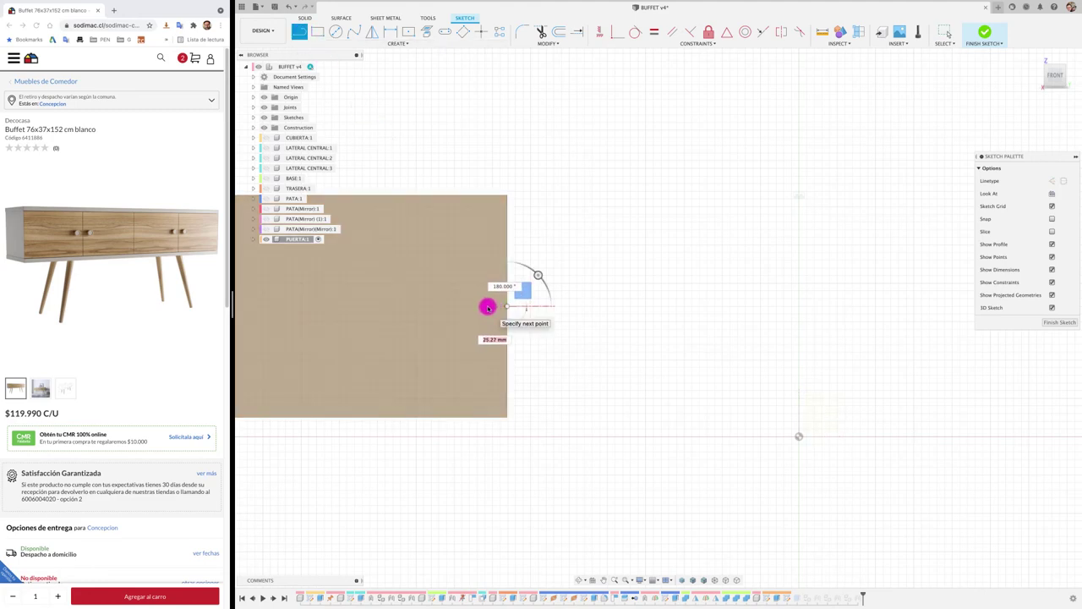
{"action": "left_click", "coordinate": [488, 308]}
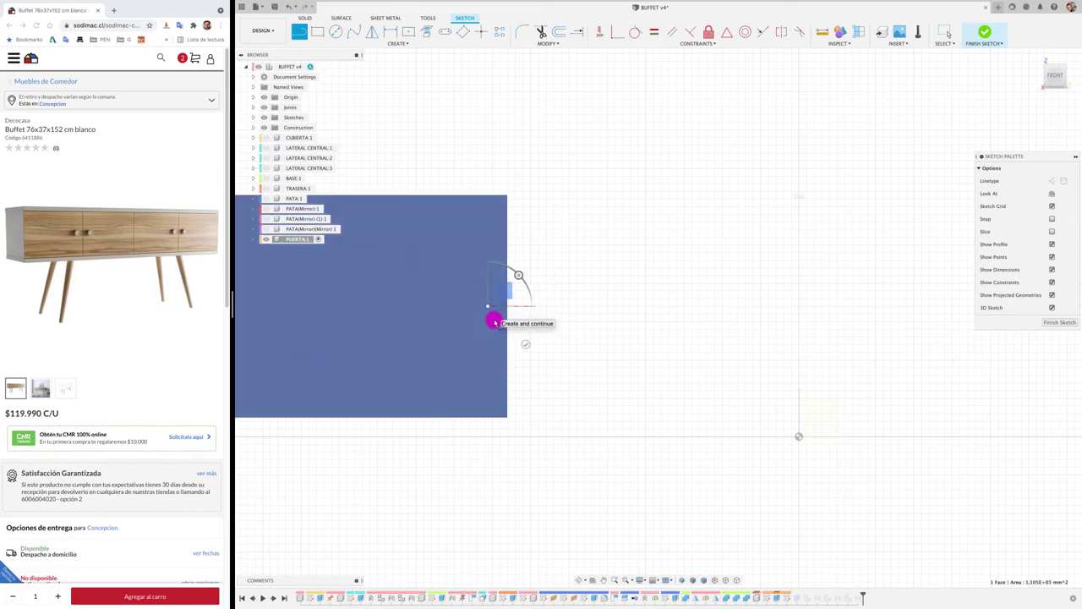
{"action": "key", "text": "Escape"}
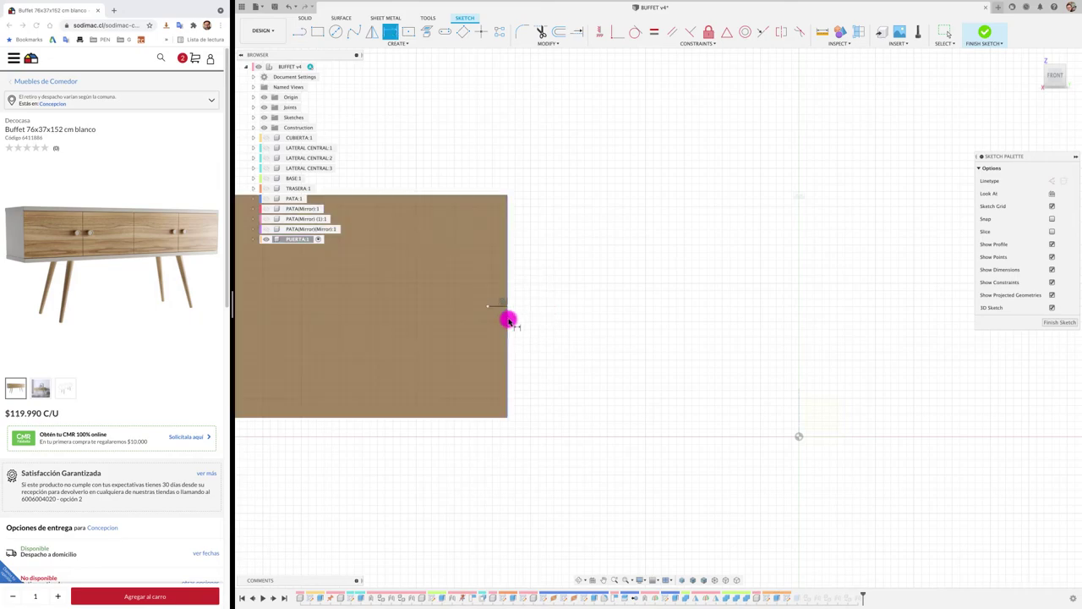
{"action": "scroll", "coordinate": [495, 309], "scroll_direction": "up", "scroll_amount": 1}
{"action": "key", "text": "d"}
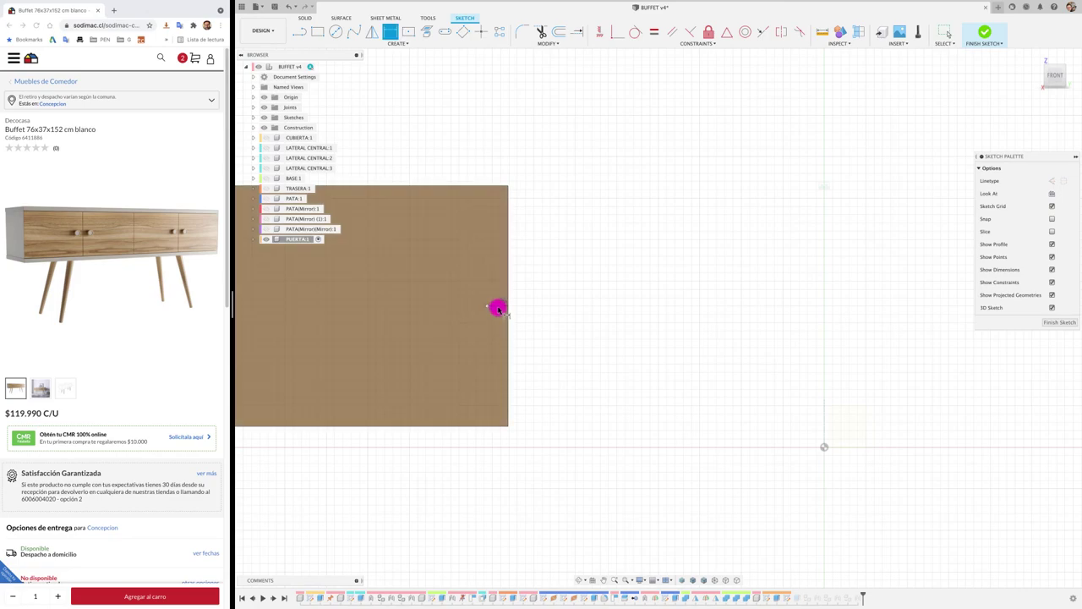
{"action": "left_click", "coordinate": [497, 307]}
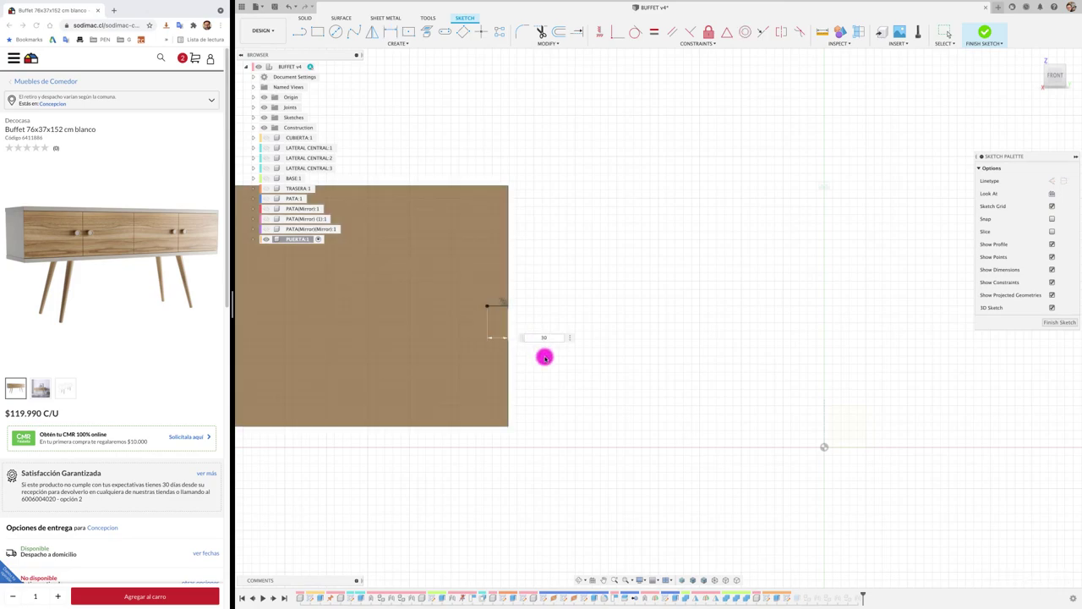
{"action": "key", "text": "Return"}
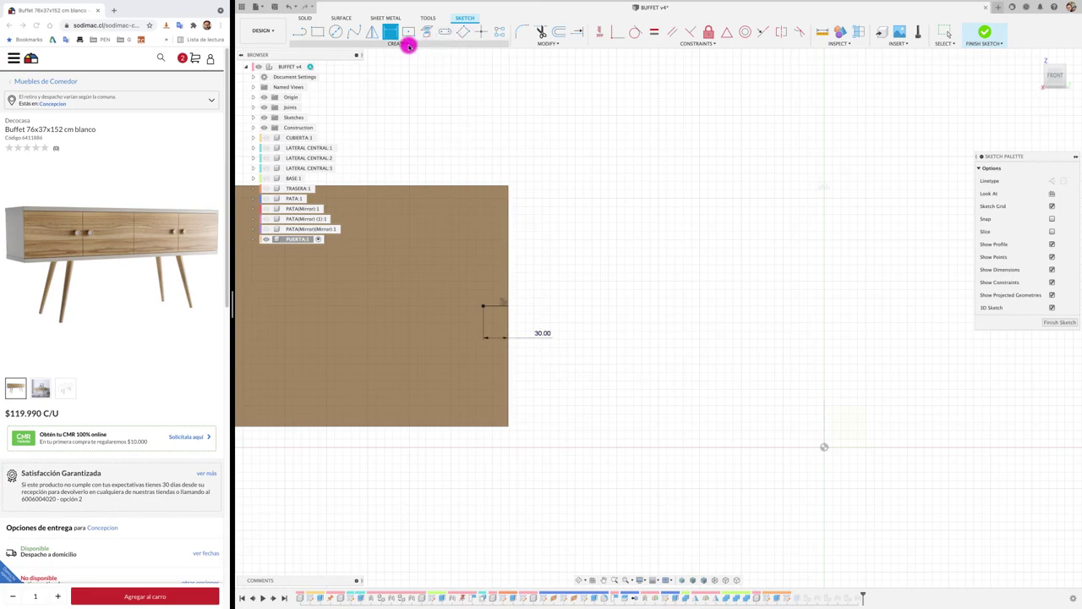
Draw a center-to-center slot at the line's end and fix its centre point.
{"action": "left_click", "coordinate": [408, 44]}
{"action": "mouse_move", "coordinate": [334, 106]}
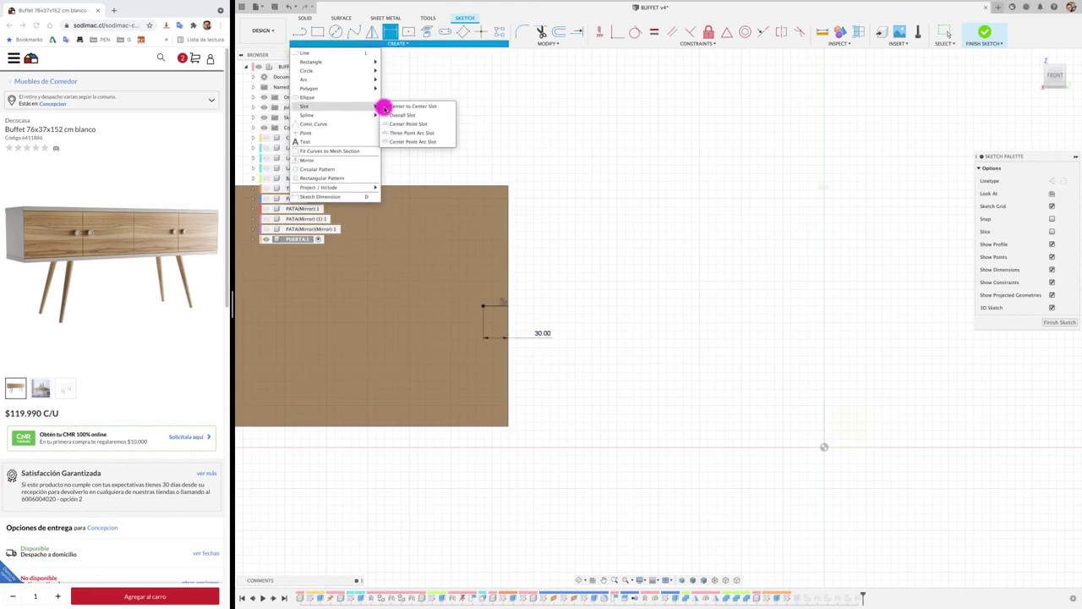
{"action": "left_click", "coordinate": [408, 124]}
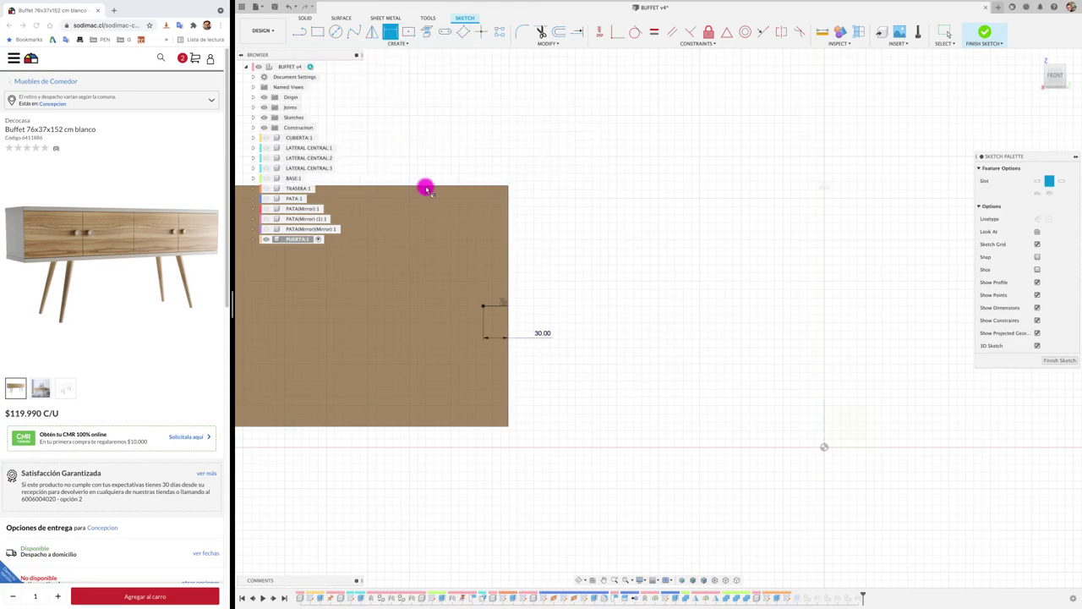
{"action": "left_click", "coordinate": [482, 306]}
{"action": "key", "text": "Escape"}
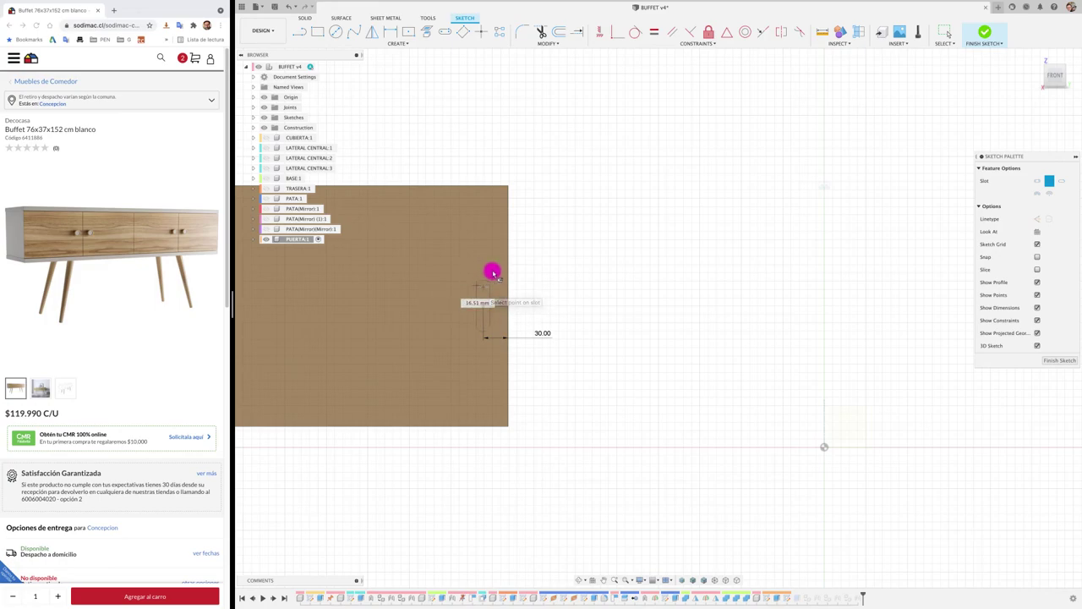
{"action": "left_click", "coordinate": [493, 271]}
{"action": "key", "text": "Escape"}
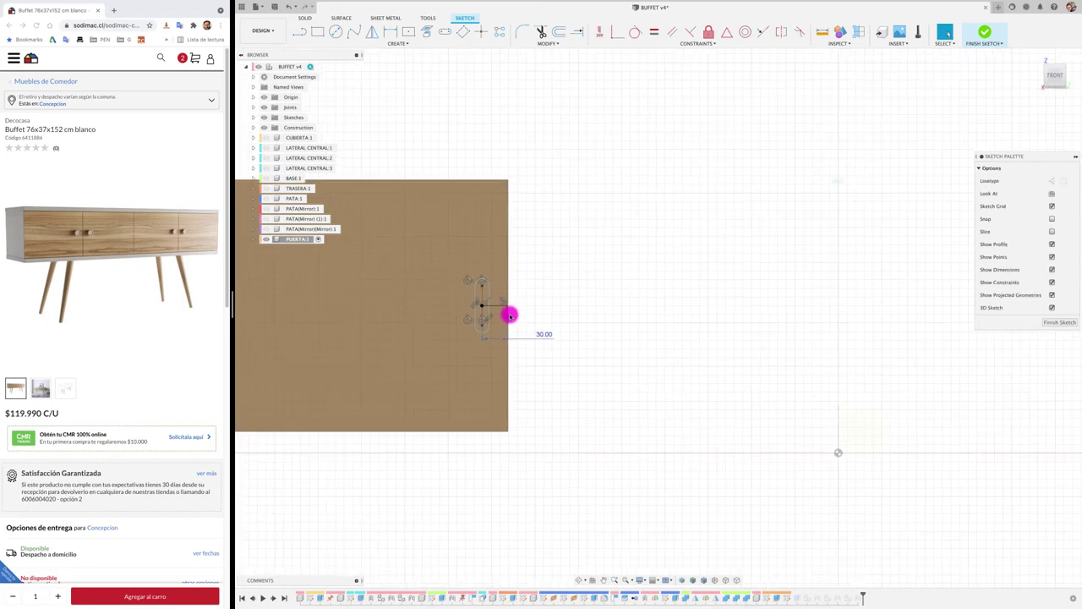
{"action": "scroll", "coordinate": [549, 312], "scroll_direction": "up", "scroll_amount": 3}
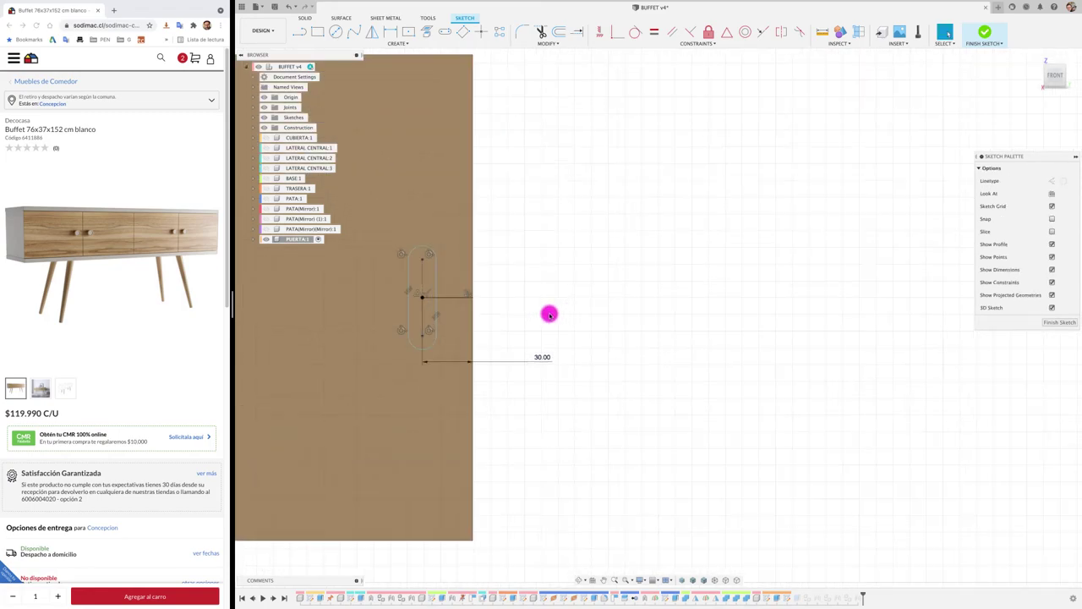
{"action": "left_click", "coordinate": [422, 299]}
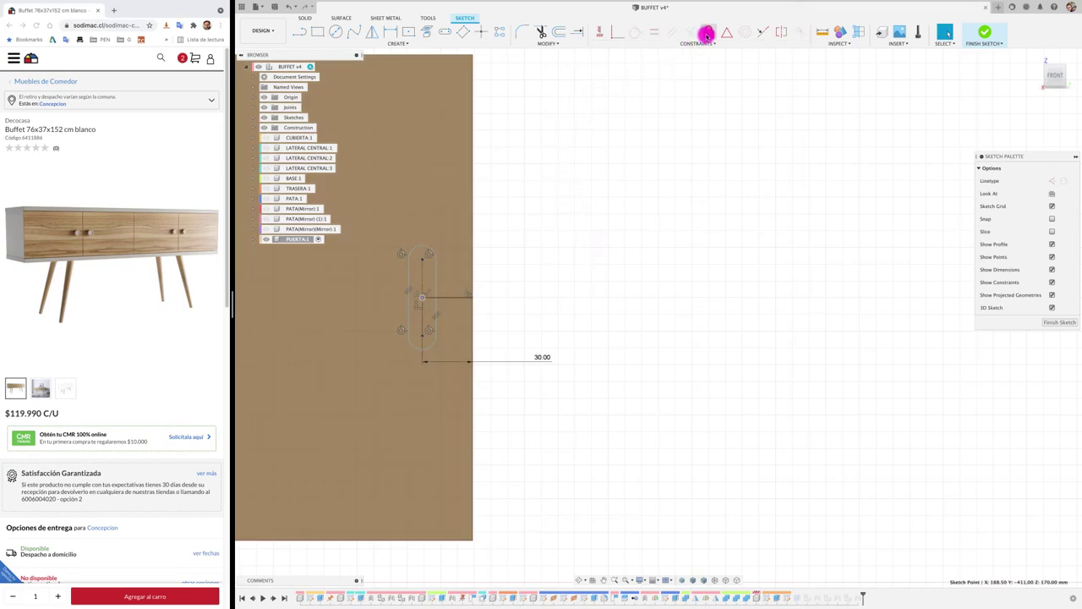
{"action": "left_click", "coordinate": [709, 32]}
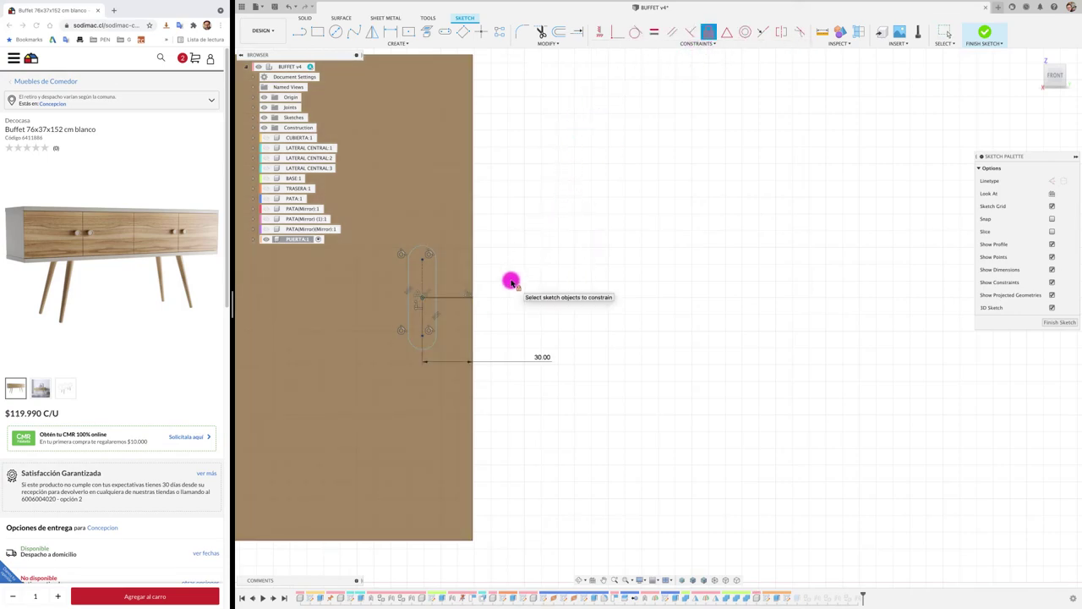
{"action": "key", "text": "Escape"}
Dimension the slot length 50 mm and end radius 7 mm, then finish the sketch.
{"action": "left_click", "coordinate": [411, 315]}
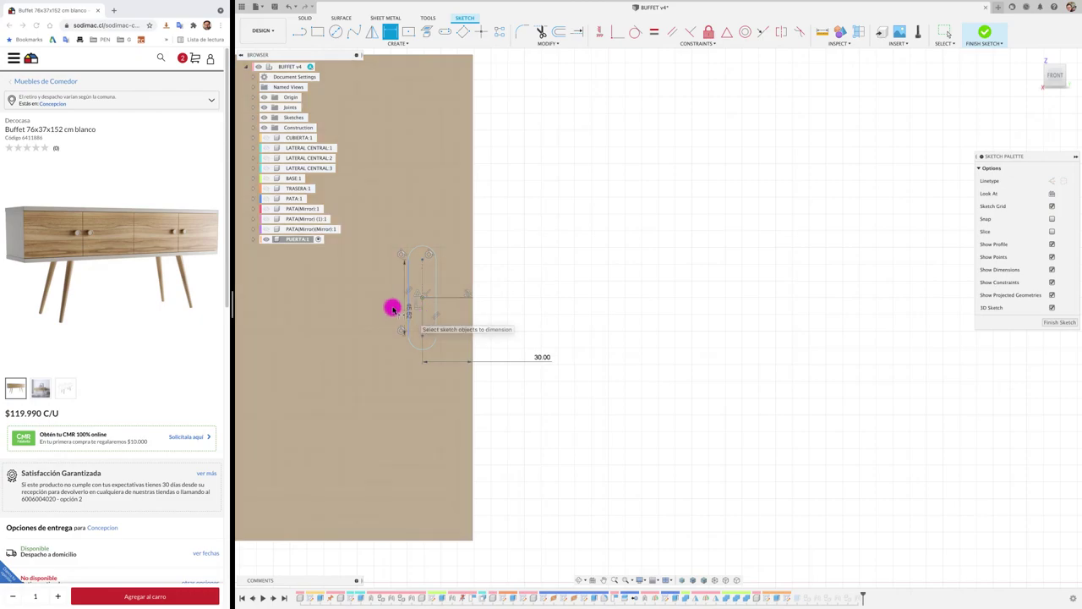
{"action": "left_click", "coordinate": [382, 294]}
{"action": "type", "text": "50"}
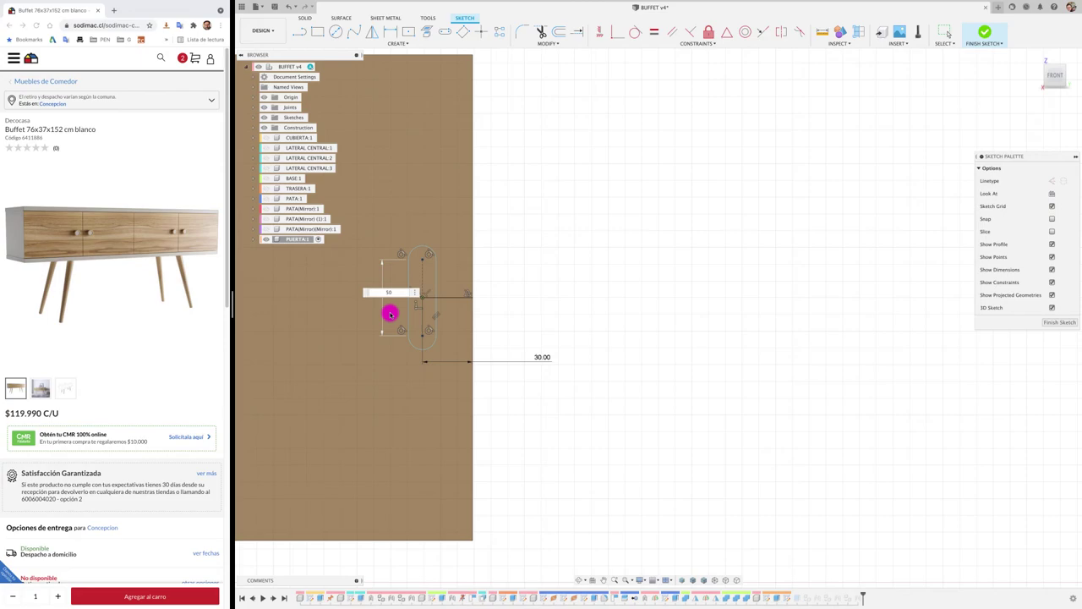
{"action": "key", "text": "Return"}
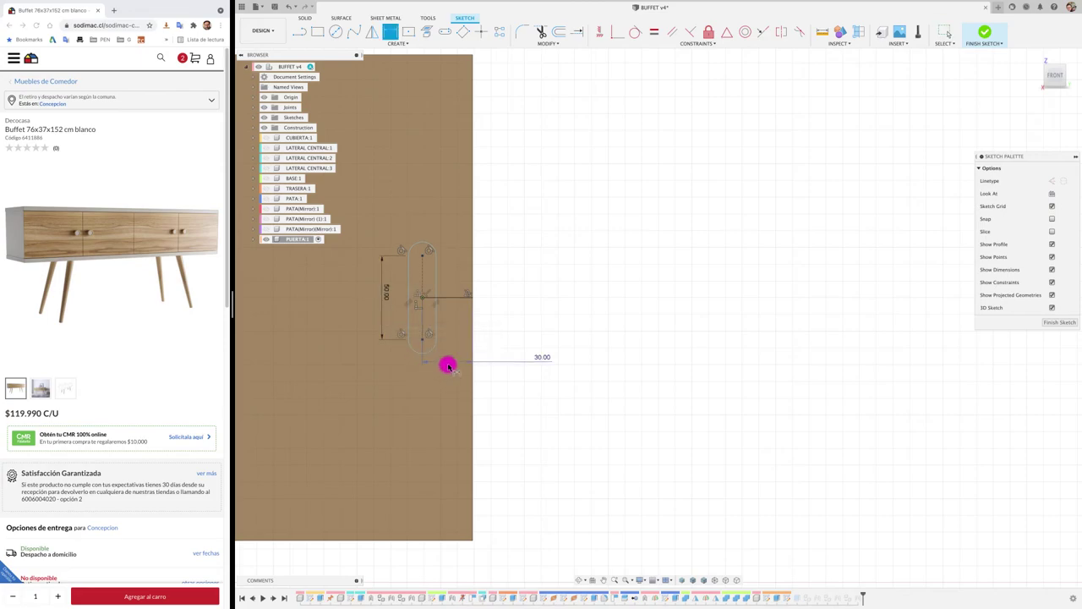
{"action": "left_click", "coordinate": [432, 352]}
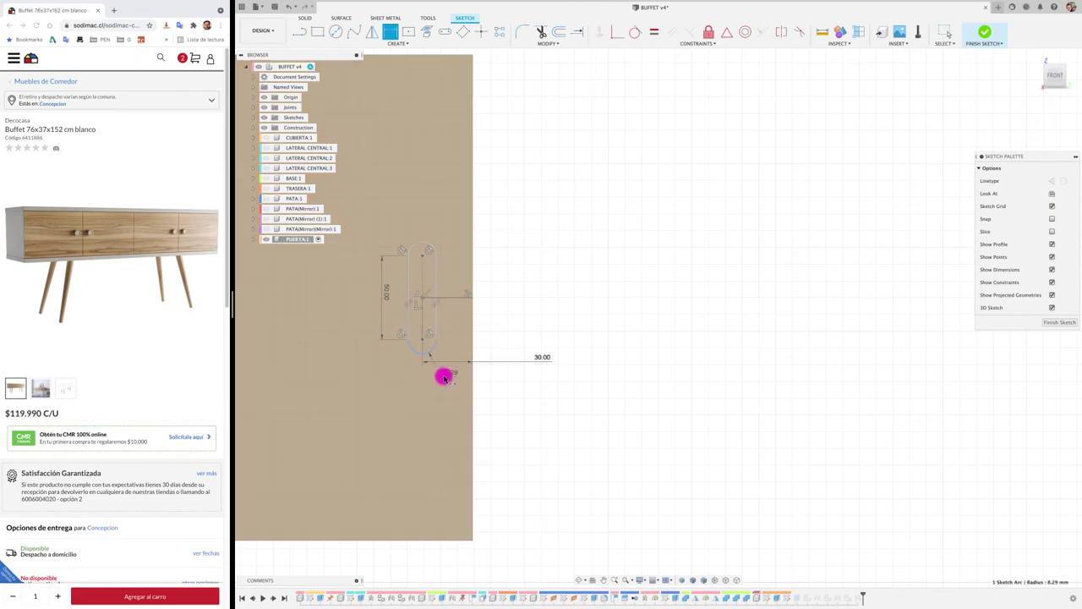
{"action": "left_click", "coordinate": [392, 372]}
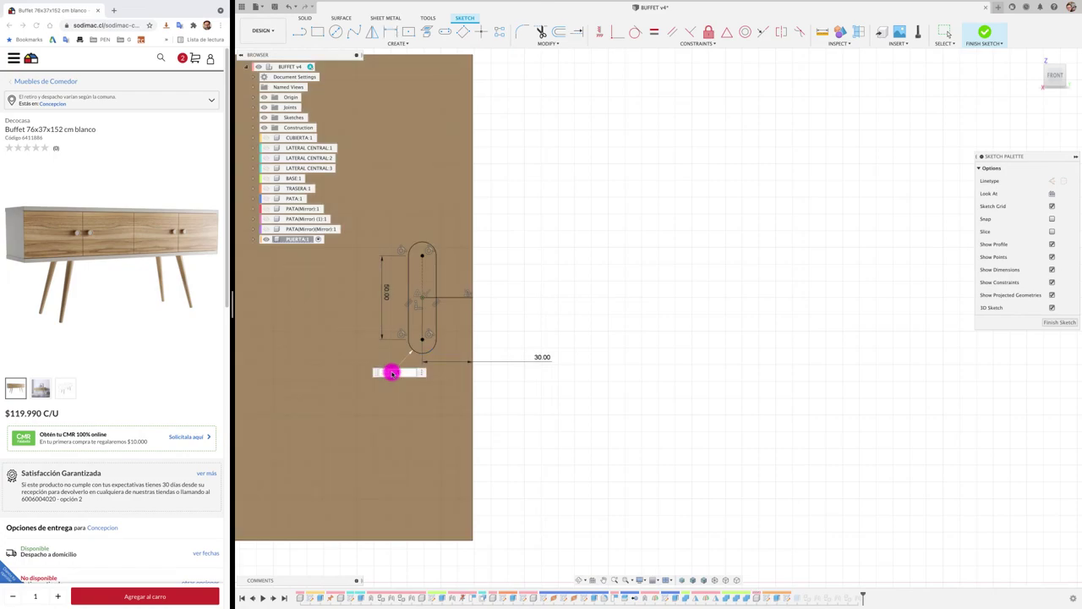
{"action": "type", "text": "R7"}
{"action": "key", "text": "Return"}
{"action": "scroll", "coordinate": [547, 301], "scroll_direction": "down", "scroll_amount": 3}
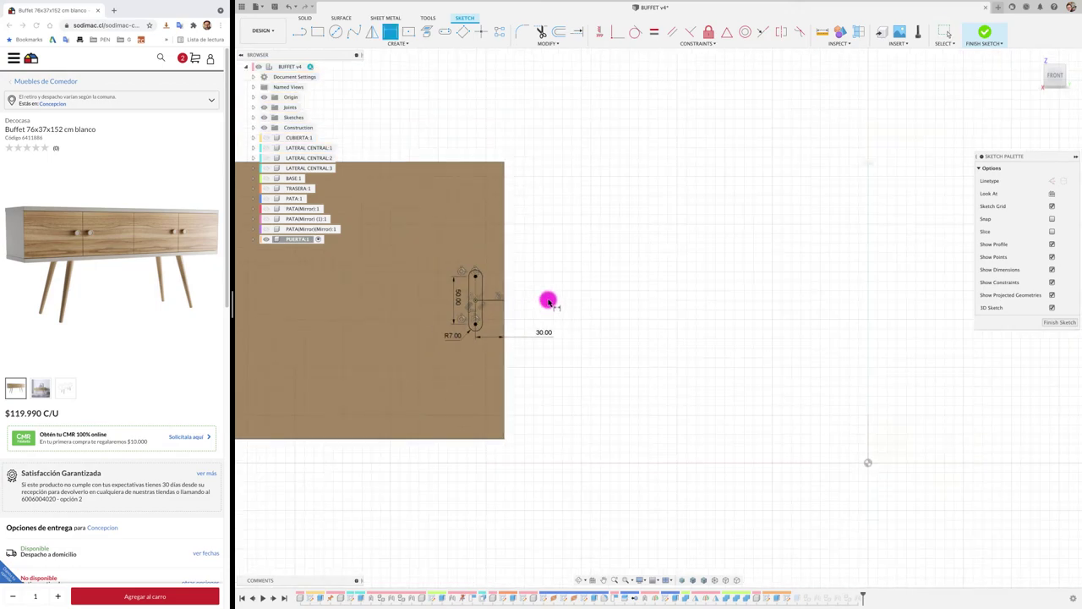
{"action": "left_click", "coordinate": [985, 32]}
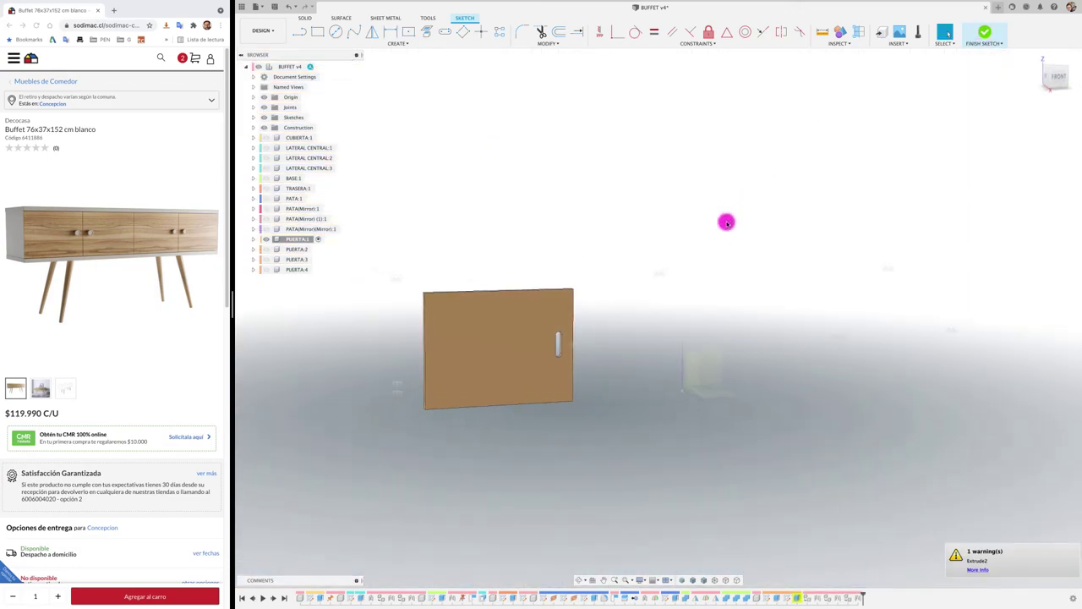
Unisolate PUERTA:1 so all buffet components are visible.
{"action": "right_click", "coordinate": [298, 239]}
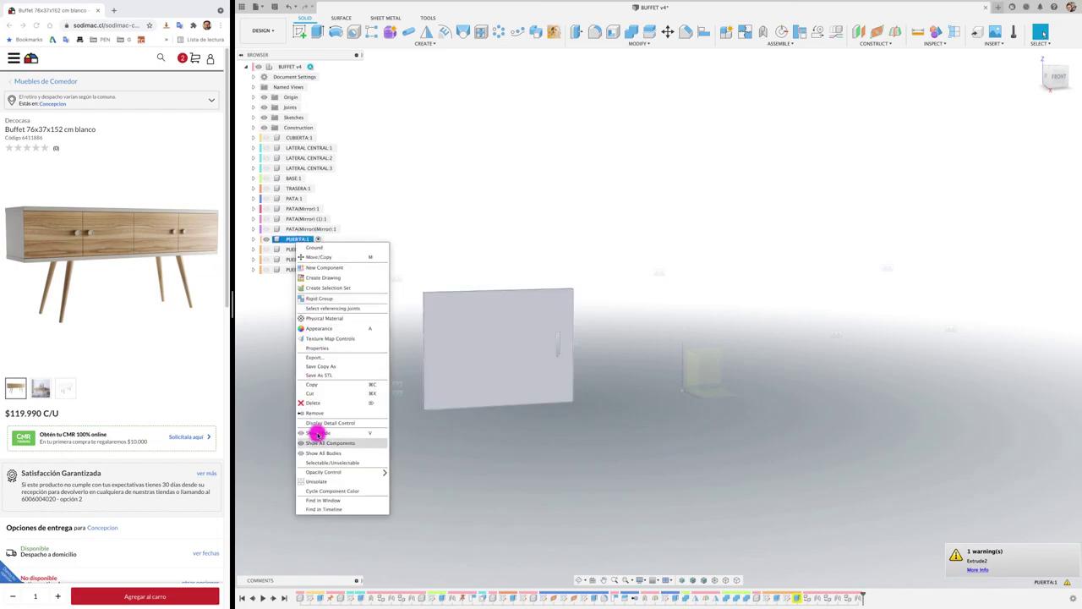
{"action": "left_click", "coordinate": [318, 483]}
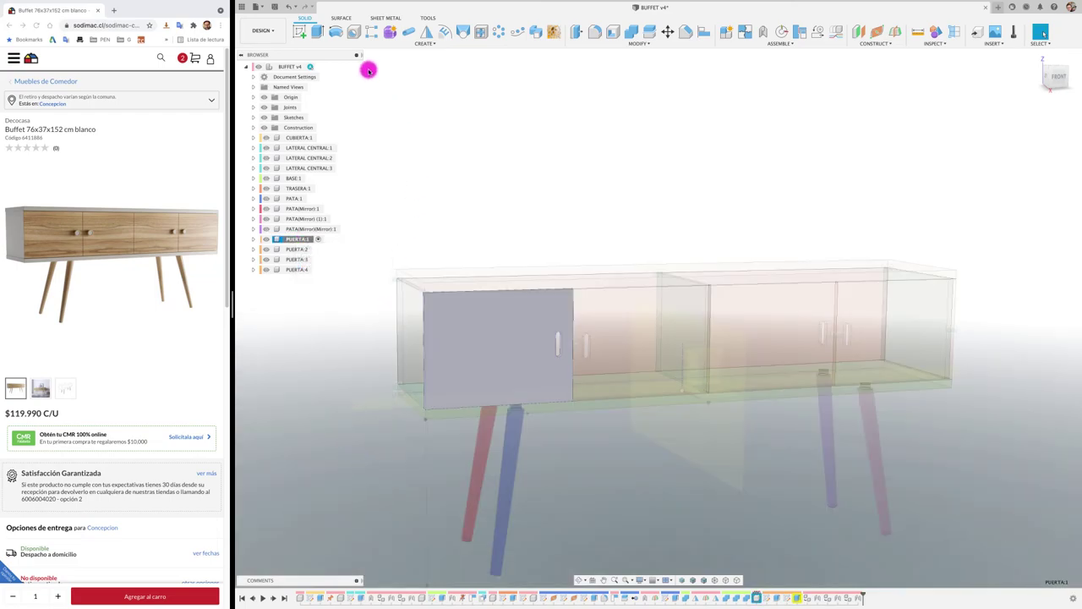
Delete the centre-left door PUERTA:3.
{"action": "left_click", "coordinate": [314, 66]}
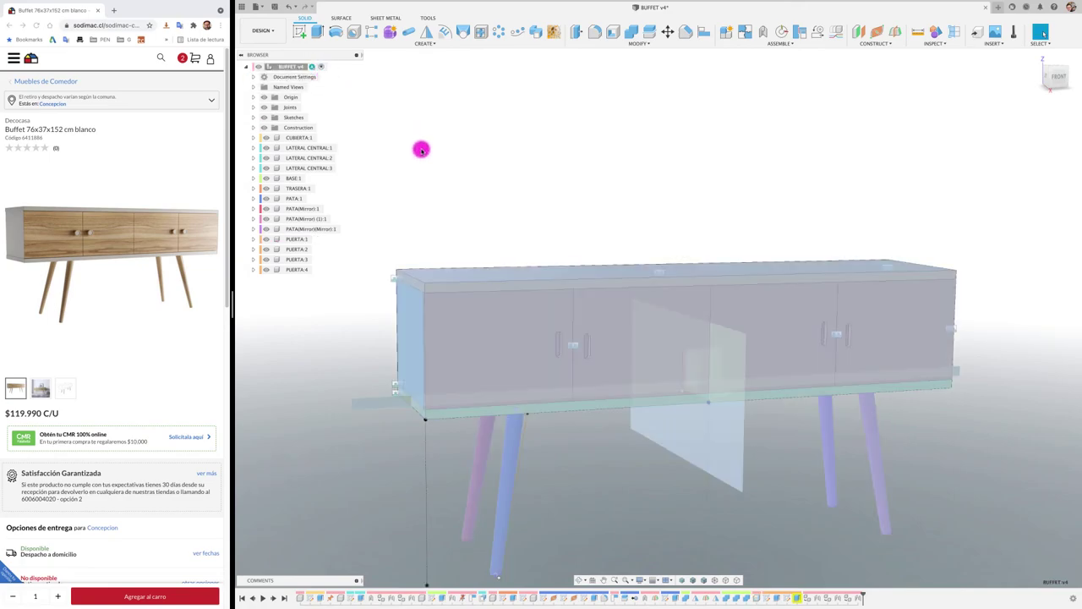
{"action": "left_click", "coordinate": [422, 149]}
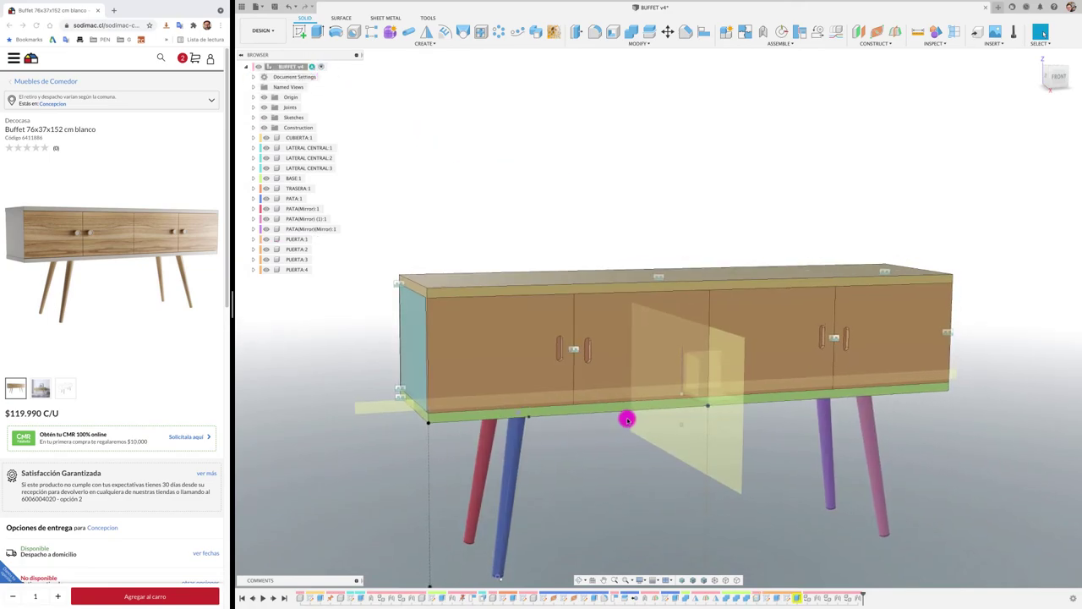
{"action": "middle_click_drag", "start_coordinate": [626, 418], "coordinate": [626, 416], "text": "shift"}
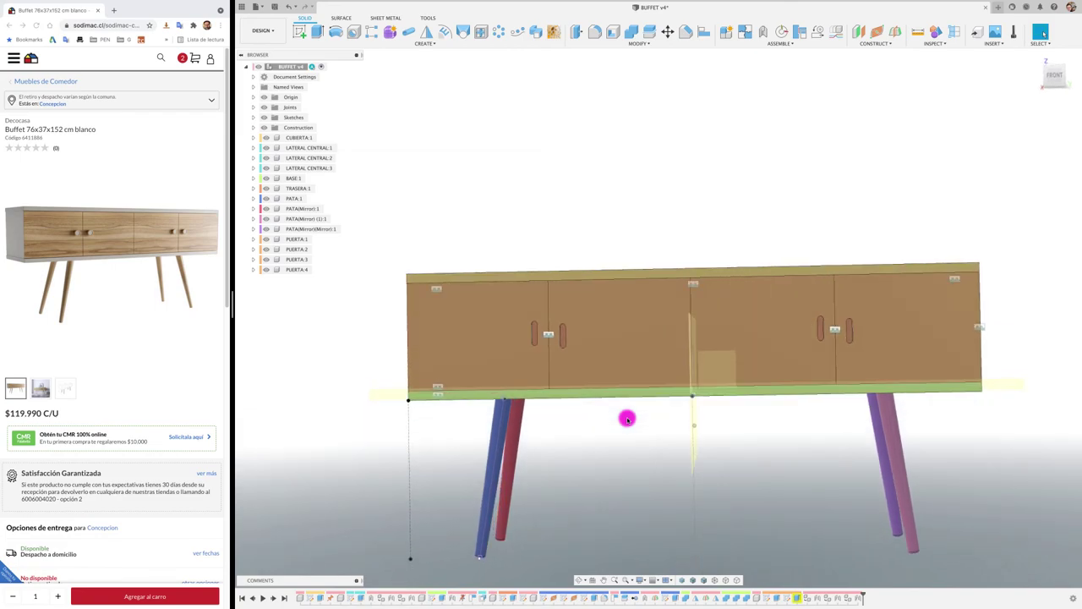
{"action": "middle_click_drag", "start_coordinate": [877, 352], "coordinate": [647, 352], "text": "shift"}
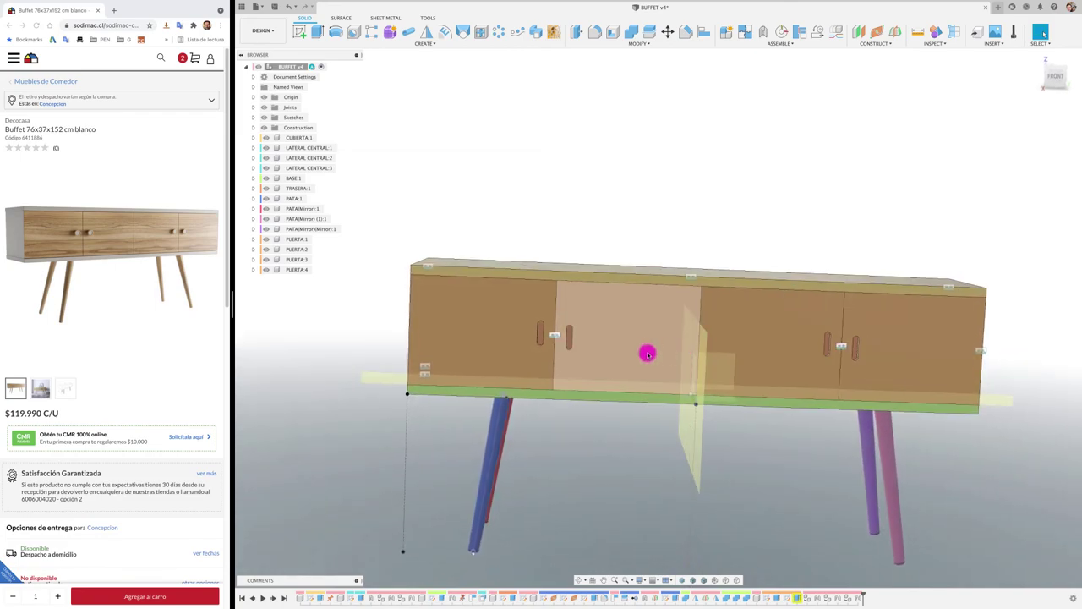
{"action": "left_click", "coordinate": [648, 352]}
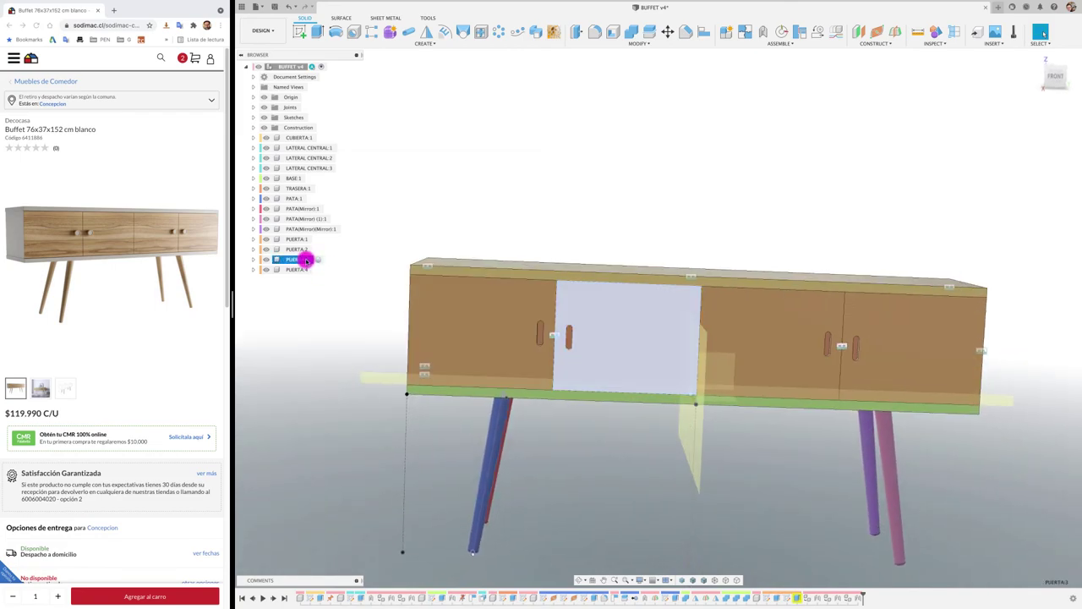
{"action": "right_click", "coordinate": [309, 262]}
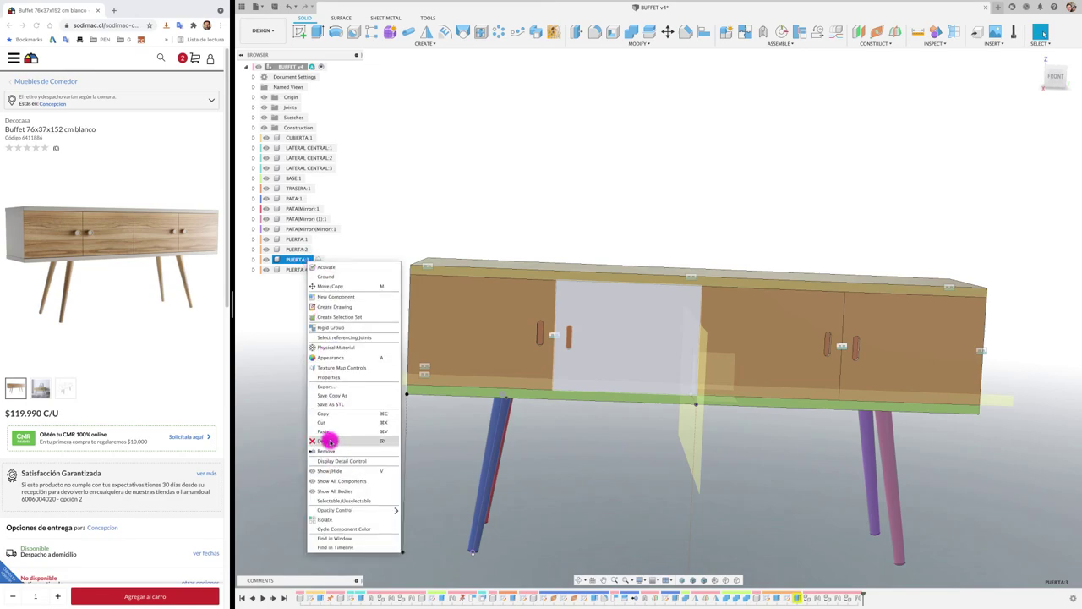
{"action": "left_click", "coordinate": [329, 442]}
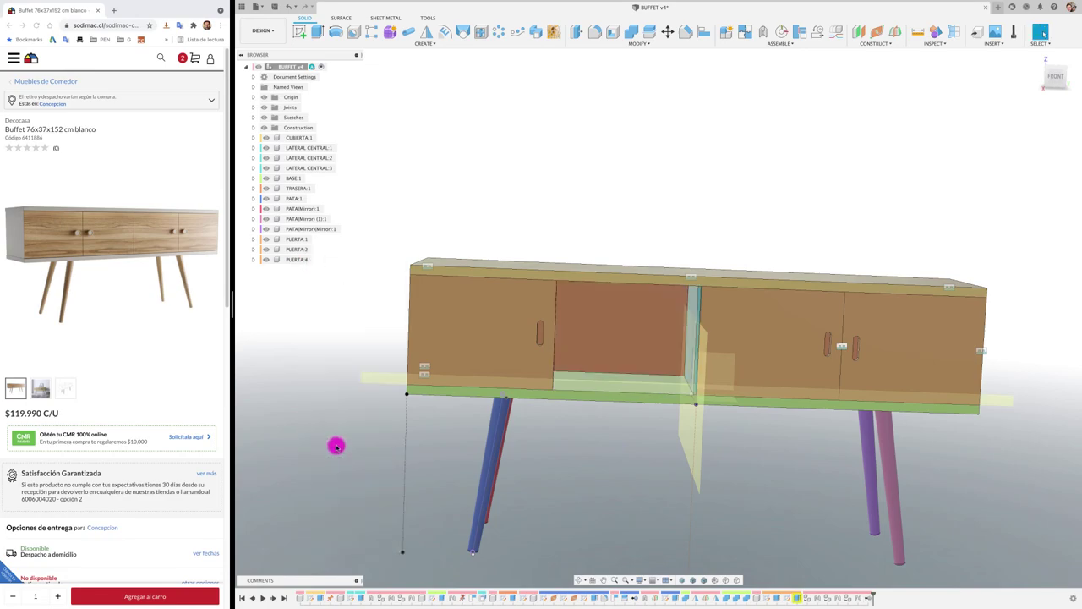
Delete the right door PUERTA:2 and select PUERTA:1.
{"action": "left_click", "coordinate": [913, 347]}
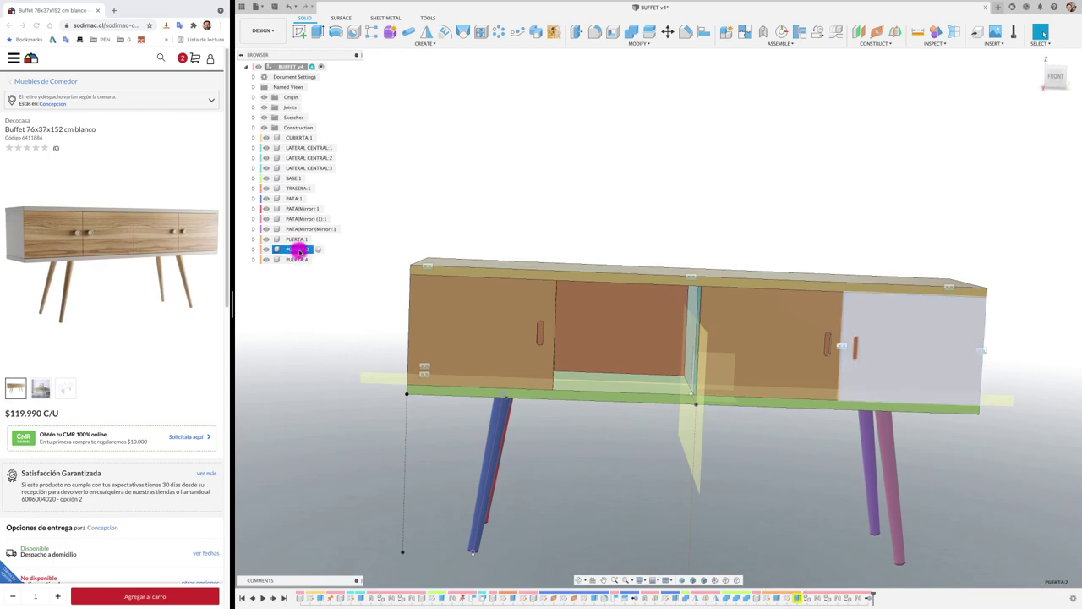
{"action": "right_click", "coordinate": [299, 250]}
{"action": "left_click", "coordinate": [328, 429]}
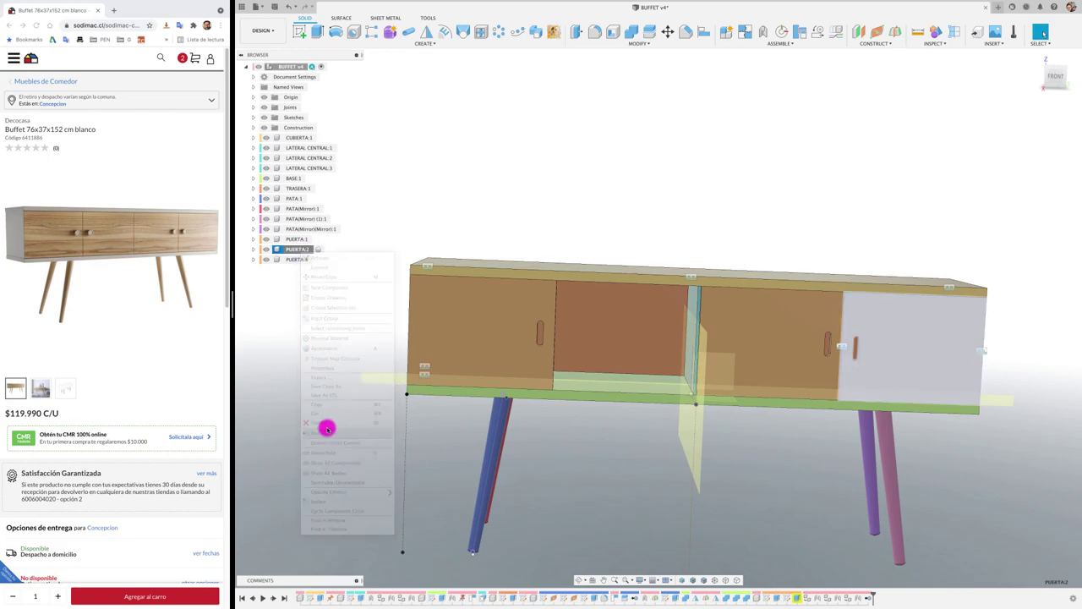
{"action": "middle_click_drag", "start_coordinate": [435, 380], "coordinate": [454, 375], "text": "shift"}
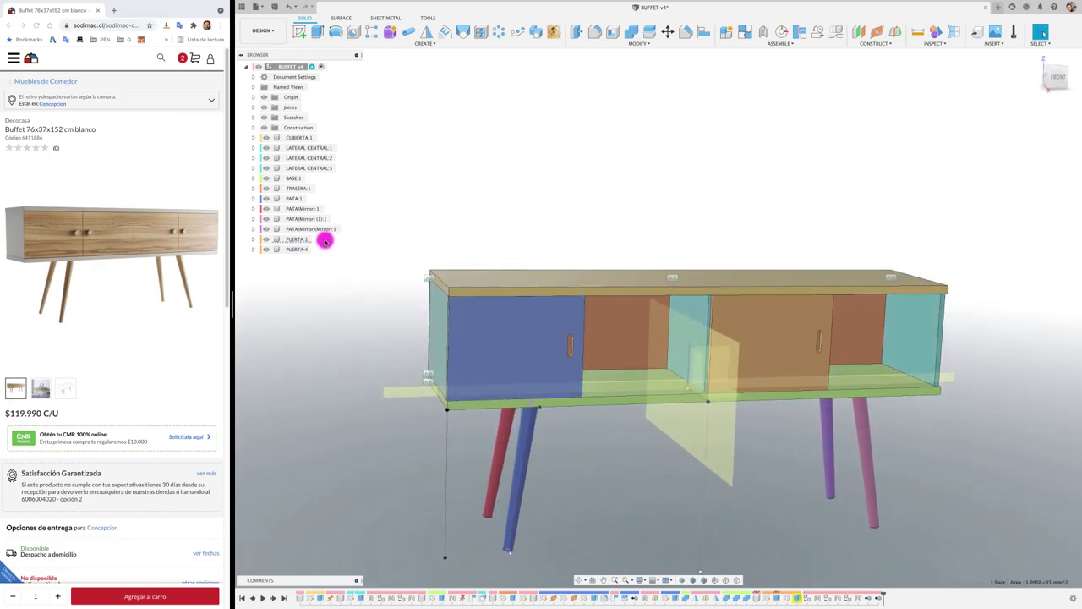
{"action": "left_click", "coordinate": [297, 239]}
Paste a door copy PUERTA:5, slide it 484.41 mm right and start rotating it.
{"action": "key", "text": "m"}
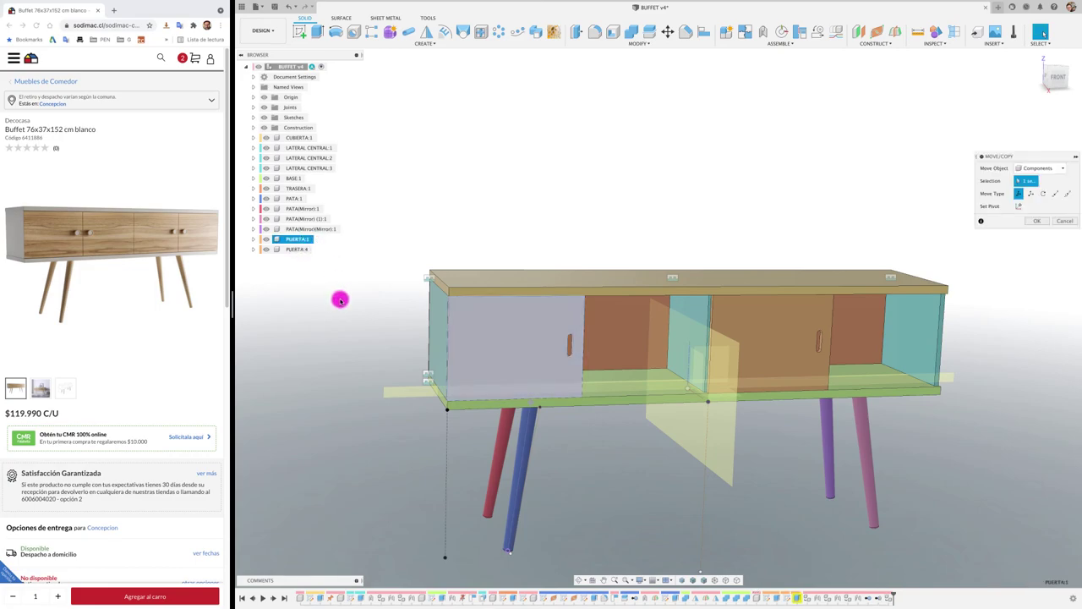
{"action": "key", "text": "ctrl+c"}
{"action": "key", "text": "ctrl+v"}
{"action": "left_click_drag", "start_coordinate": [543, 345], "coordinate": [706, 341]}
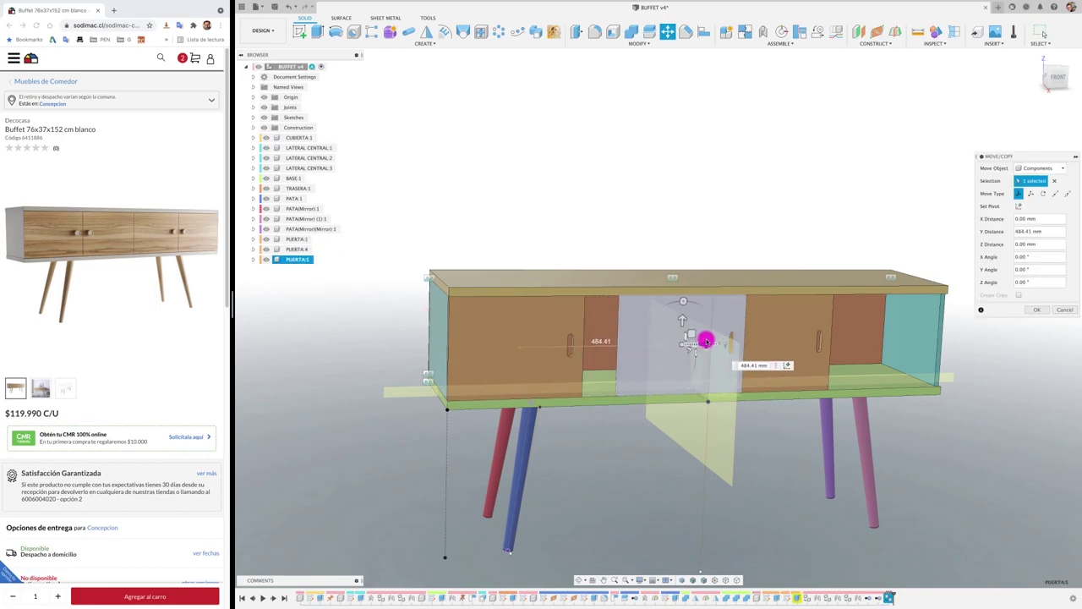
{"action": "mouse_move", "coordinate": [683, 301]}
{"action": "left_mouse_down"}
{"action": "mouse_move", "coordinate": [634, 359]}
{"action": "mouse_move", "coordinate": [678, 391]}
{"action": "left_mouse_up"}
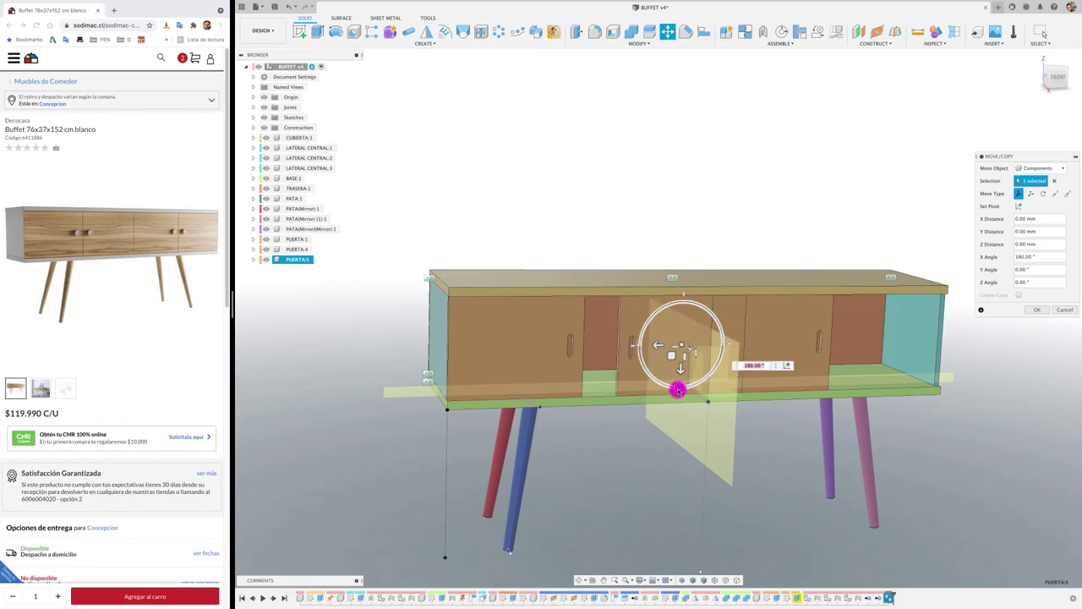
{"action": "left_click", "coordinate": [1056, 77]}
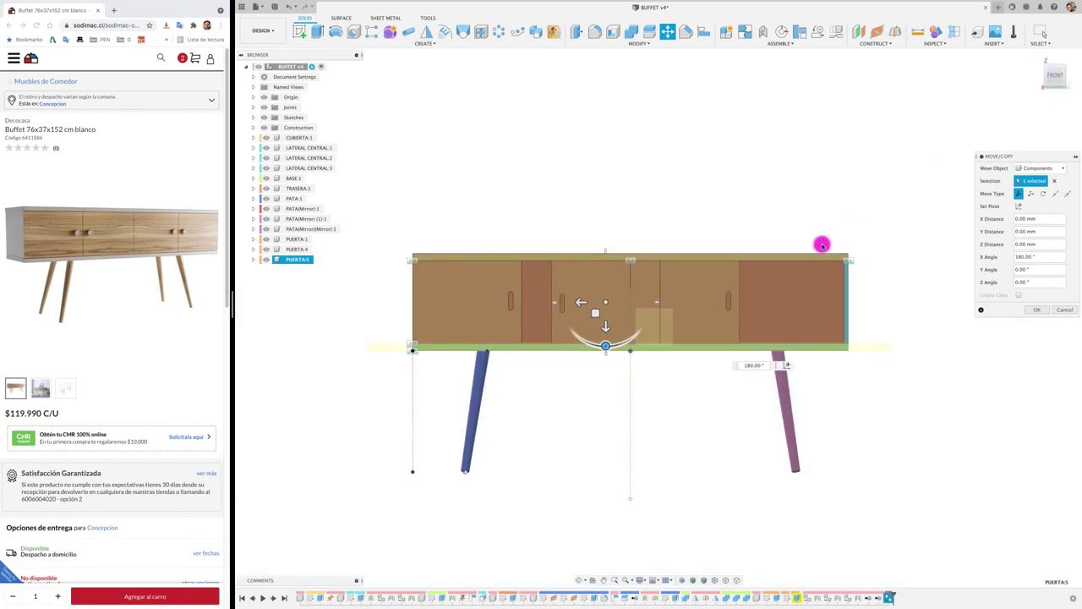
{"action": "left_click_drag", "start_coordinate": [591, 304], "coordinate": [554, 304]}
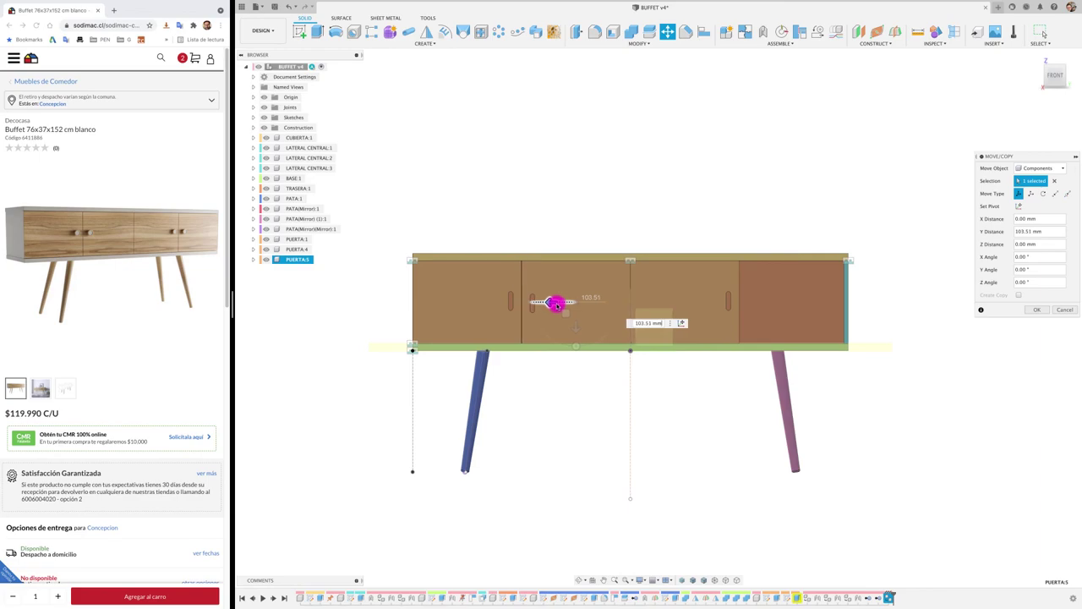
{"action": "left_click_drag", "start_coordinate": [555, 304], "coordinate": [606, 304]}
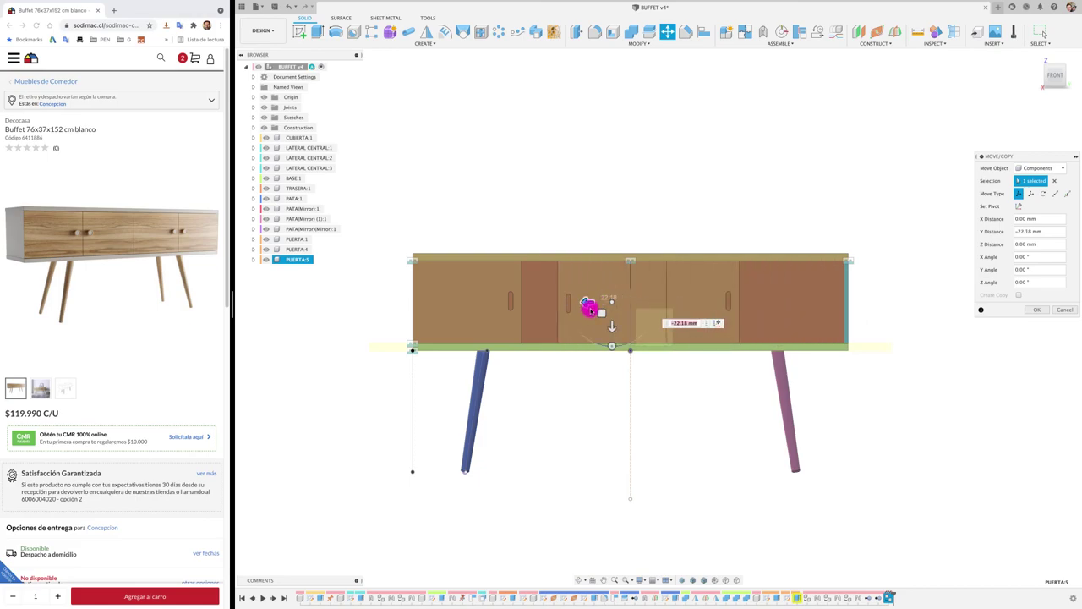
{"action": "mouse_move", "coordinate": [620, 347]}
{"action": "left_mouse_down"}
{"action": "mouse_move", "coordinate": [572, 296]}
{"action": "mouse_move", "coordinate": [612, 271]}
{"action": "mouse_move", "coordinate": [682, 302]}
{"action": "mouse_move", "coordinate": [932, 317]}
{"action": "left_mouse_up"}
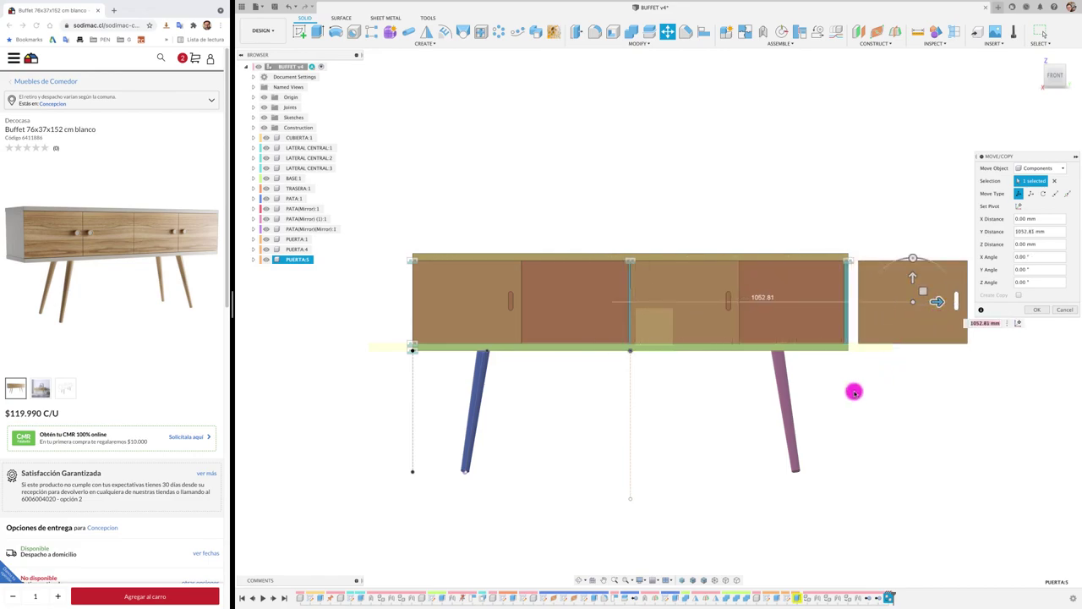
Turn PUERTA:5 a full 180° and slide it onto the right cabinet bay.
{"action": "middle_click_drag", "start_coordinate": [854, 391], "coordinate": [762, 357], "text": "shift"}
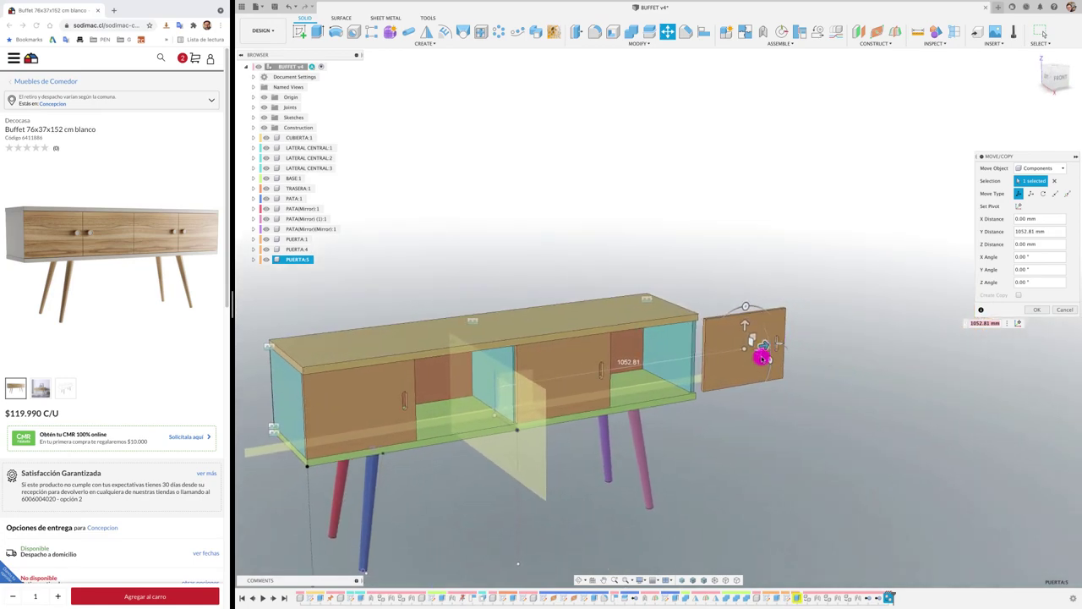
{"action": "left_click_drag", "start_coordinate": [769, 358], "coordinate": [650, 290]}
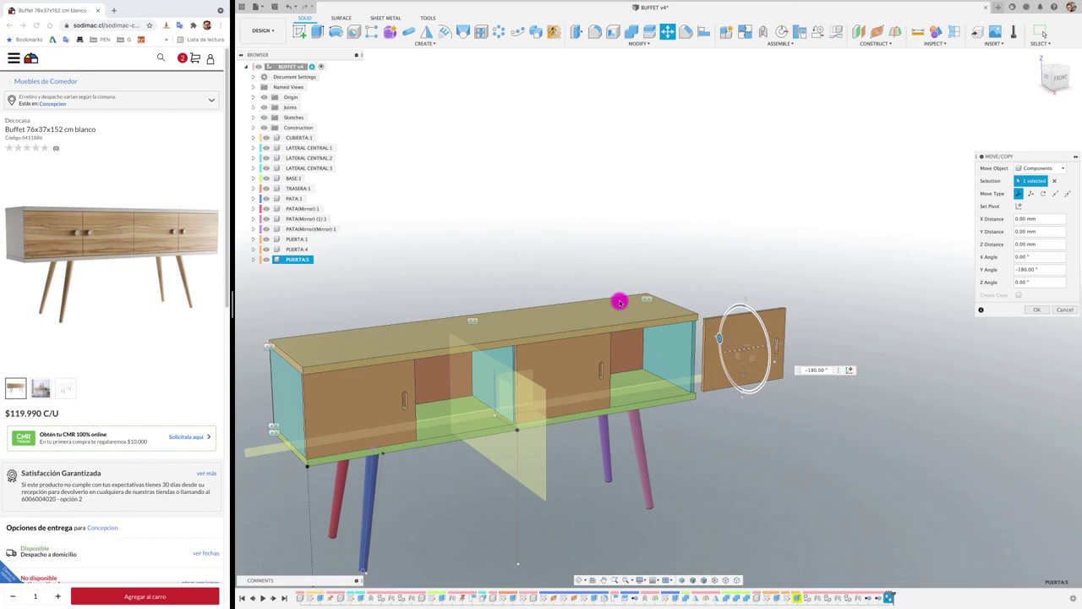
{"action": "left_click_drag", "start_coordinate": [625, 299], "coordinate": [690, 354]}
{"action": "mouse_move", "coordinate": [766, 348]}
{"action": "left_mouse_down"}
{"action": "mouse_move", "coordinate": [679, 355]}
{"action": "mouse_move", "coordinate": [776, 346]}
{"action": "left_mouse_up"}
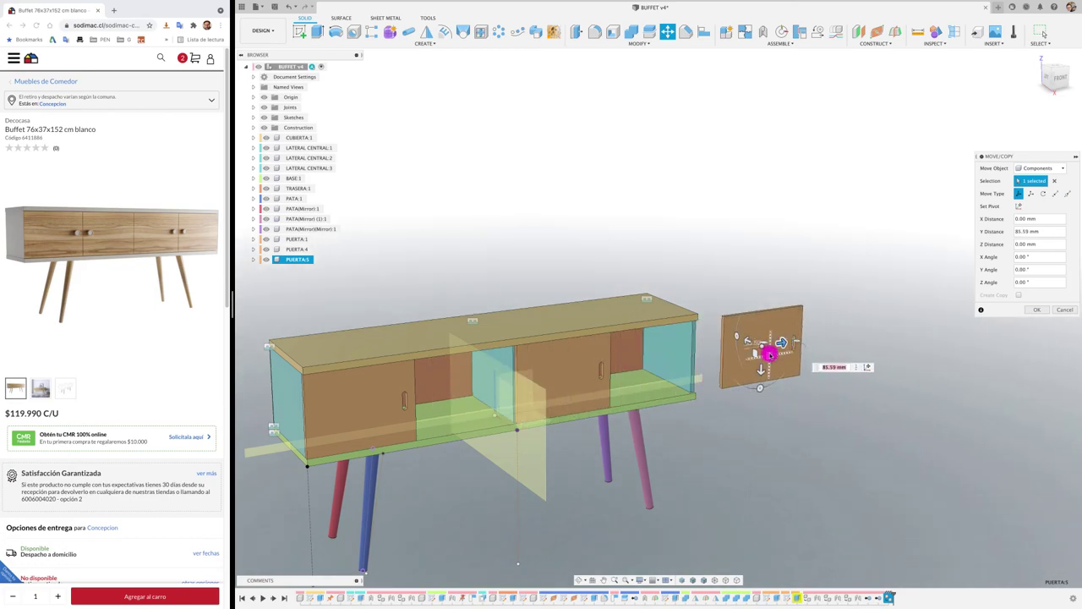
{"action": "left_click_drag", "start_coordinate": [768, 385], "coordinate": [764, 317]}
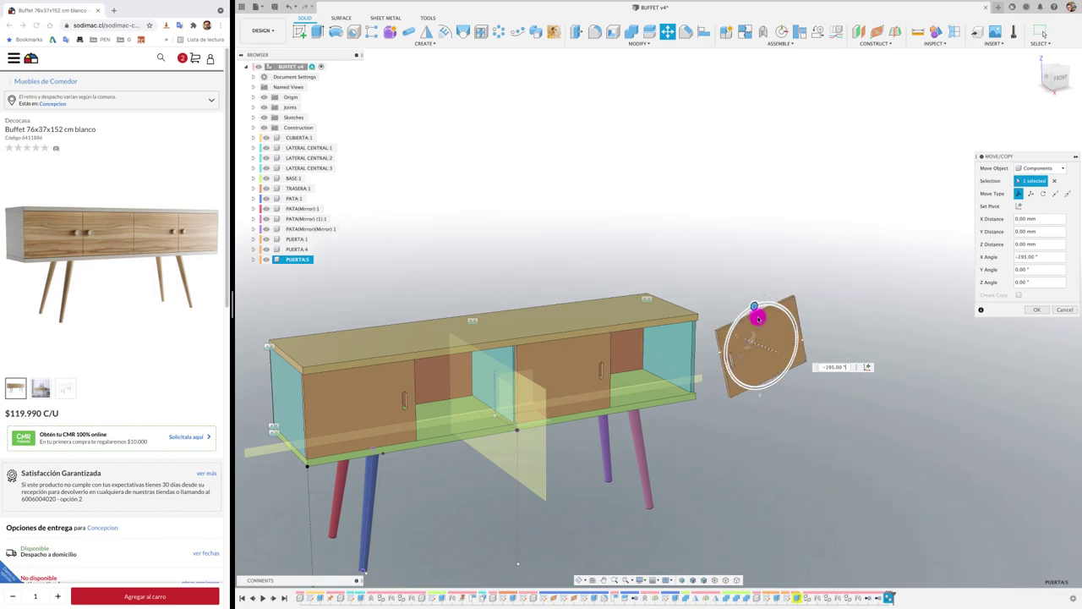
{"action": "left_click", "coordinate": [1062, 79]}
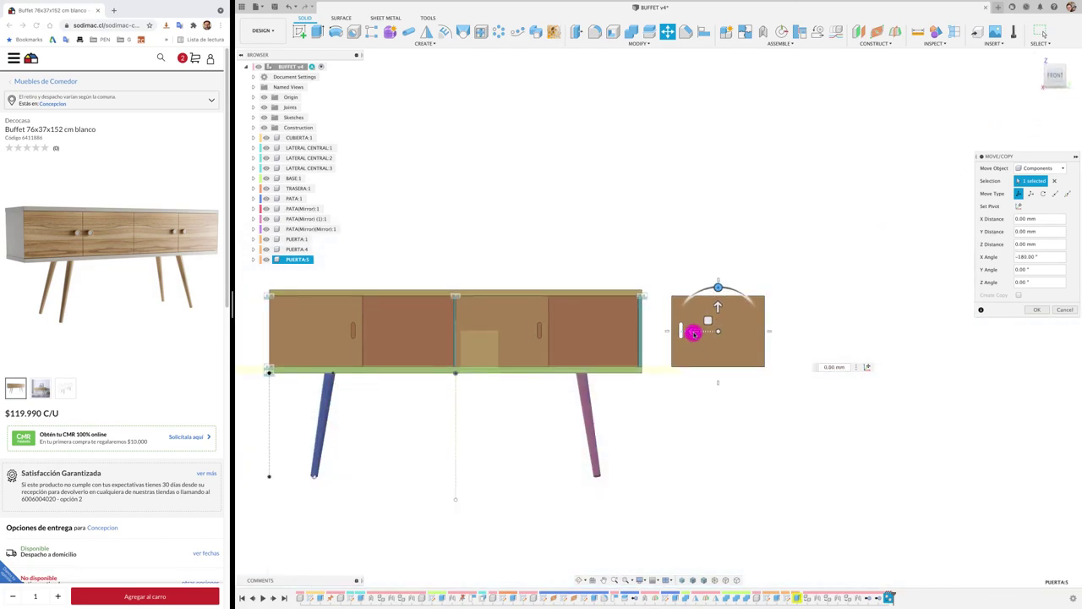
{"action": "left_click_drag", "start_coordinate": [692, 332], "coordinate": [574, 341]}
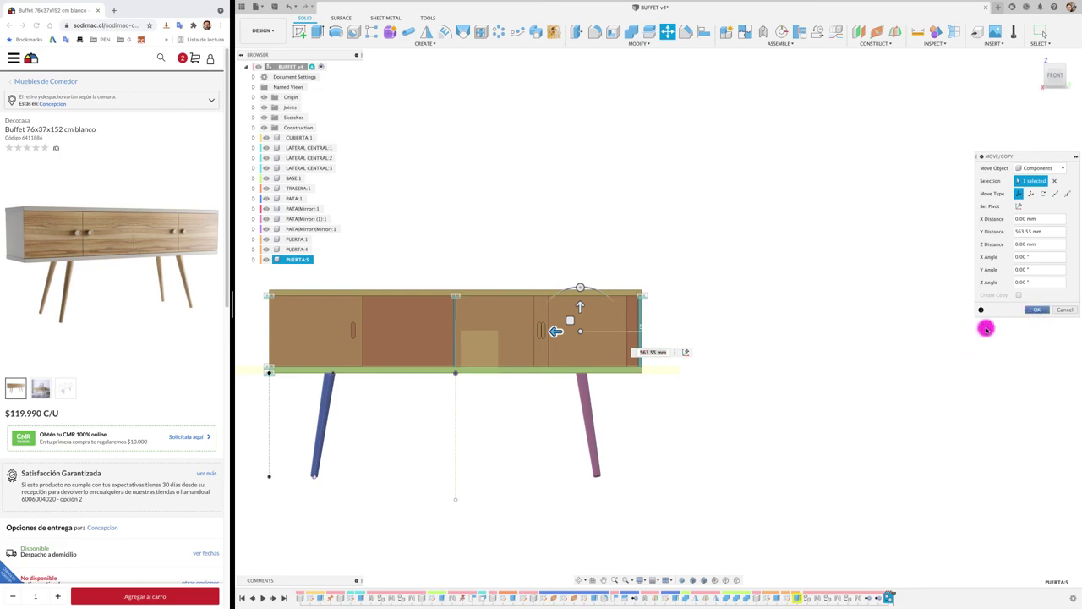
{"action": "key", "text": "Return"}
Joint PUERTA:5 to the central side panel LATERAL CENTRAL:2.
{"action": "mouse_move", "coordinate": [986, 329]}
{"action": "middle_mouse_down", "text": "shift"}
{"action": "mouse_move", "coordinate": [659, 357]}
{"action": "mouse_move", "coordinate": [853, 340]}
{"action": "middle_mouse_up", "text": "shift"}
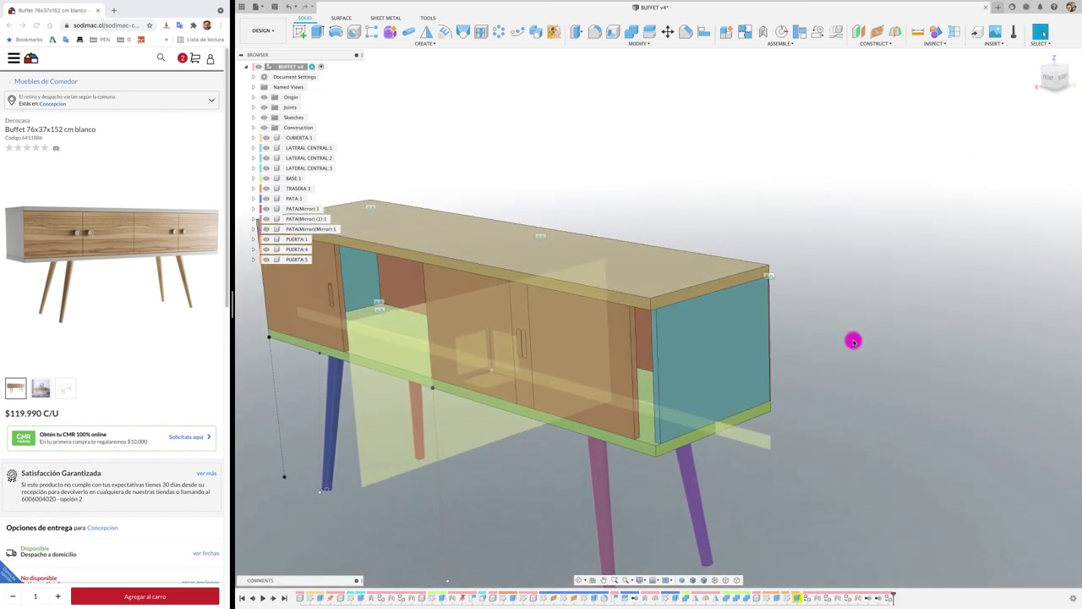
{"action": "key", "text": "j"}
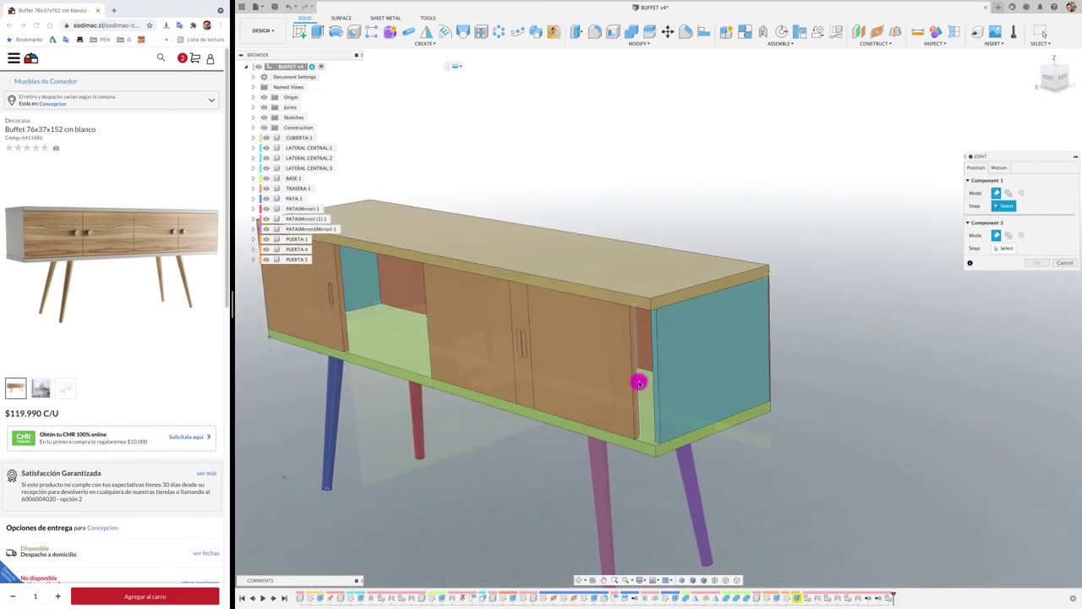
{"action": "left_click", "coordinate": [639, 373]}
{"action": "left_click", "coordinate": [657, 375]}
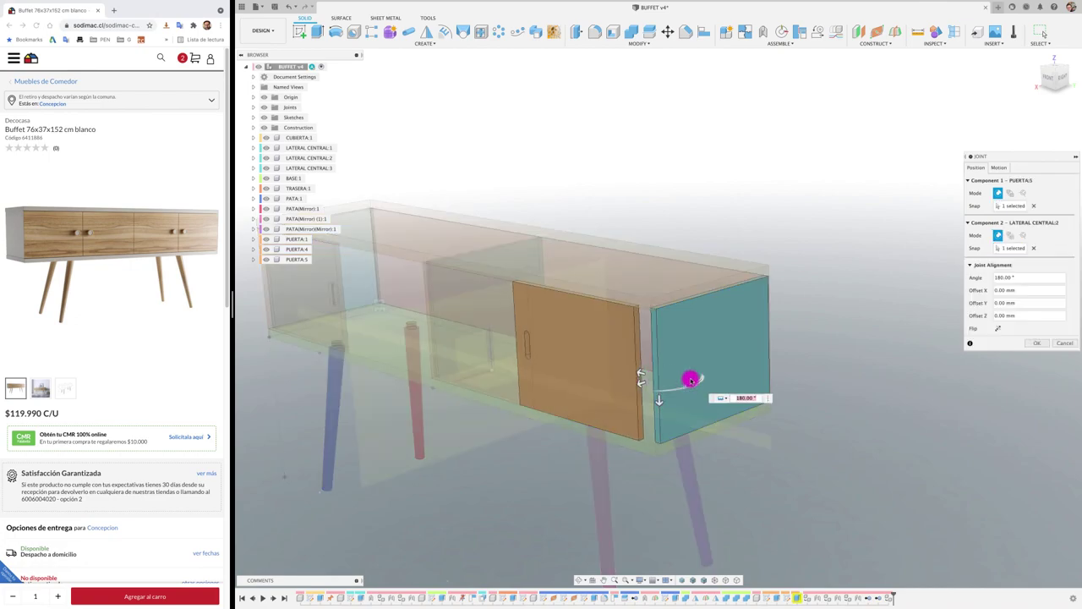
{"action": "left_click", "coordinate": [1041, 343]}
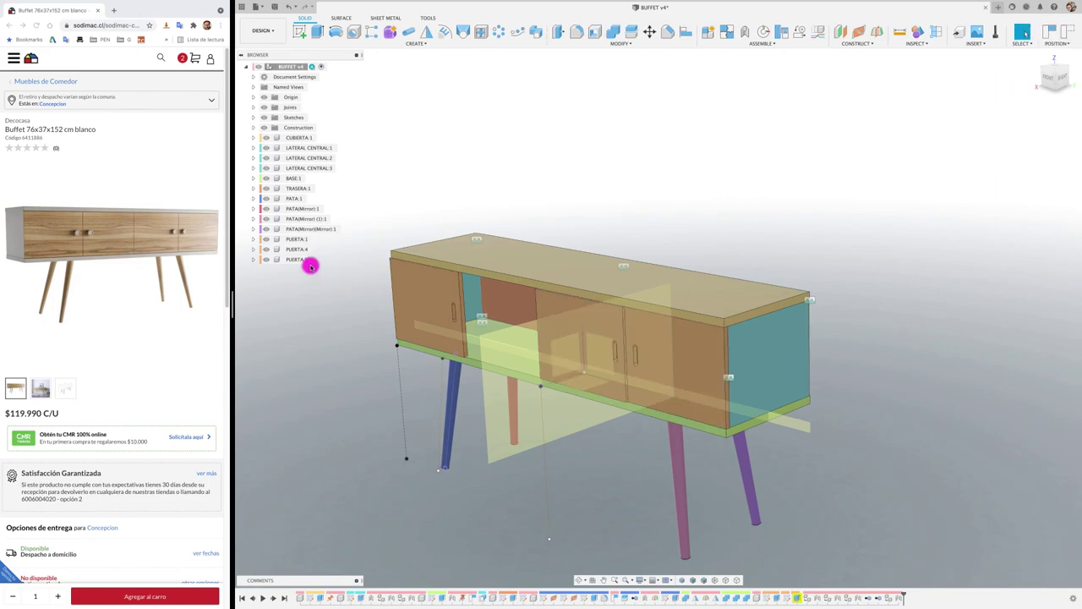
Copy PUERTA:5 as PUERTA:6 and slide it about 755 mm left over the centre-left bay.
{"action": "left_click", "coordinate": [695, 358]}
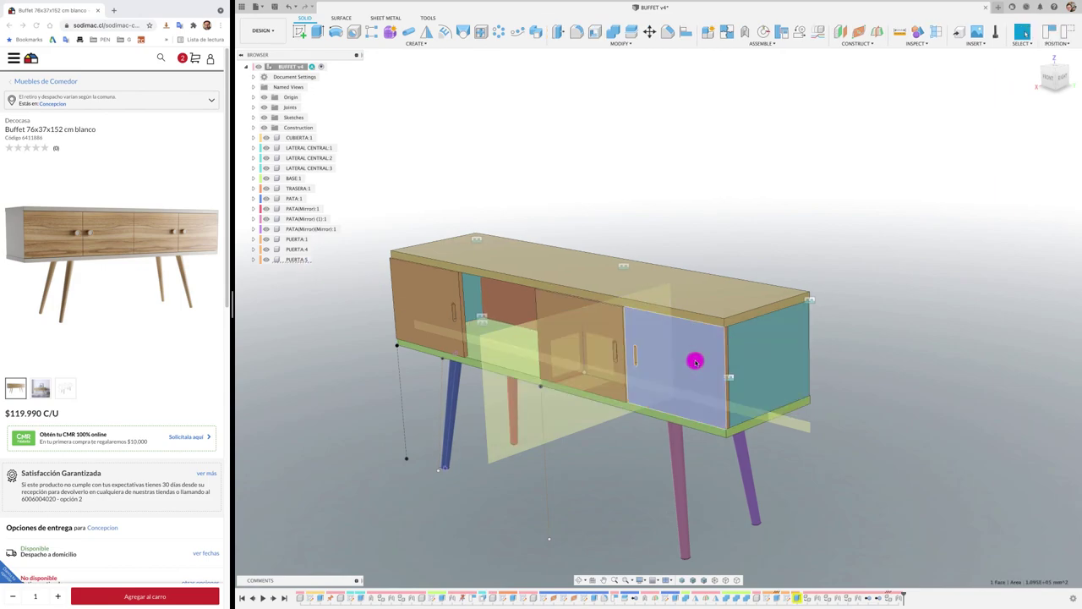
{"action": "left_click", "coordinate": [295, 260]}
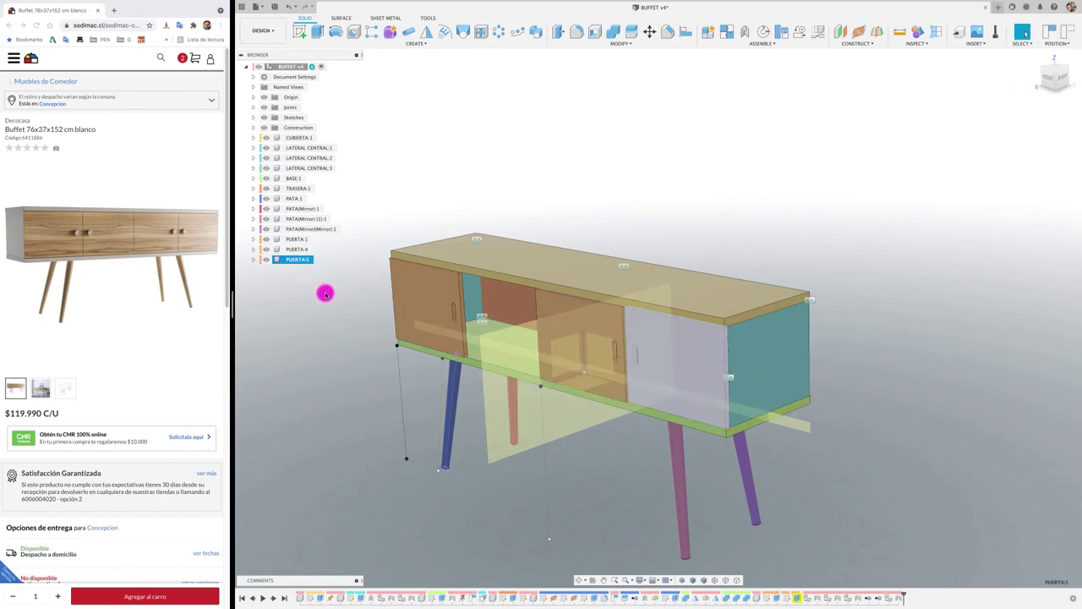
{"action": "left_click", "coordinate": [591, 313]}
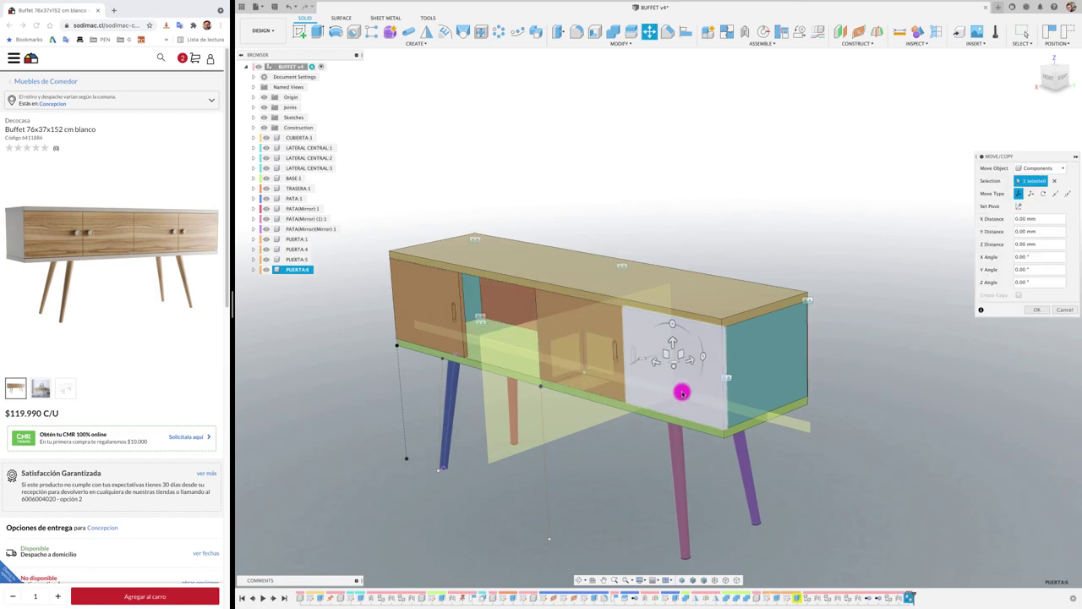
{"action": "left_click_drag", "start_coordinate": [658, 364], "coordinate": [486, 317]}
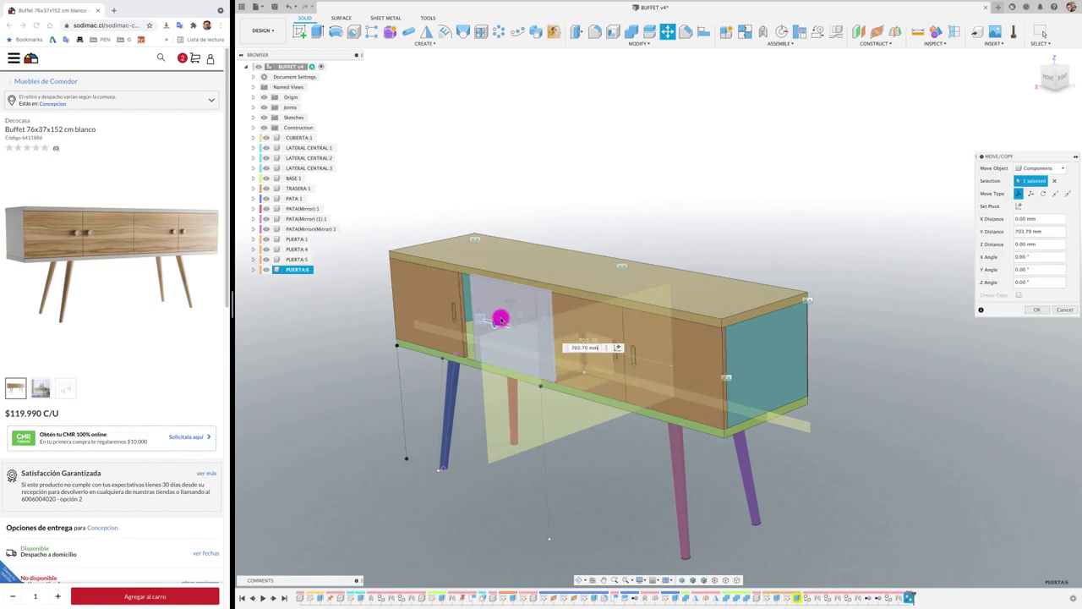
{"action": "left_click", "coordinate": [1049, 82]}
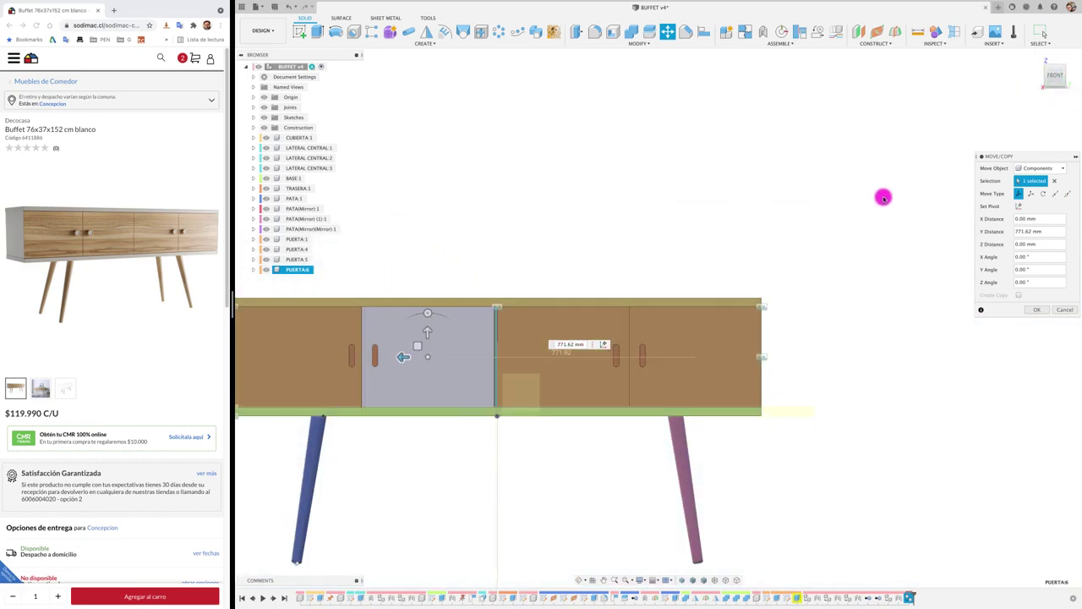
{"action": "left_click_drag", "start_coordinate": [402, 360], "coordinate": [456, 358]}
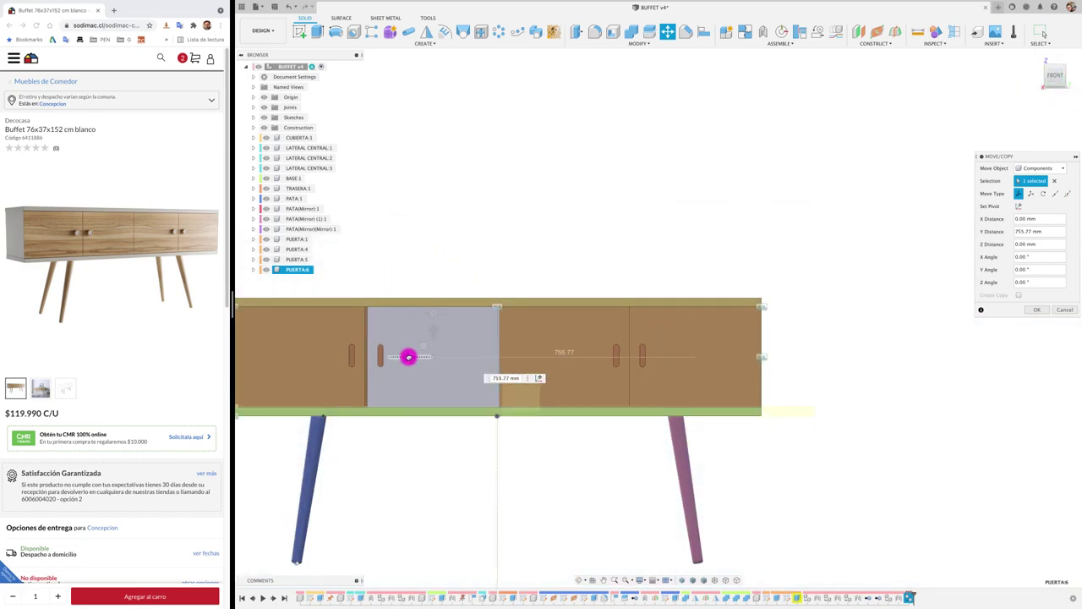
{"action": "left_click", "coordinate": [1037, 309]}
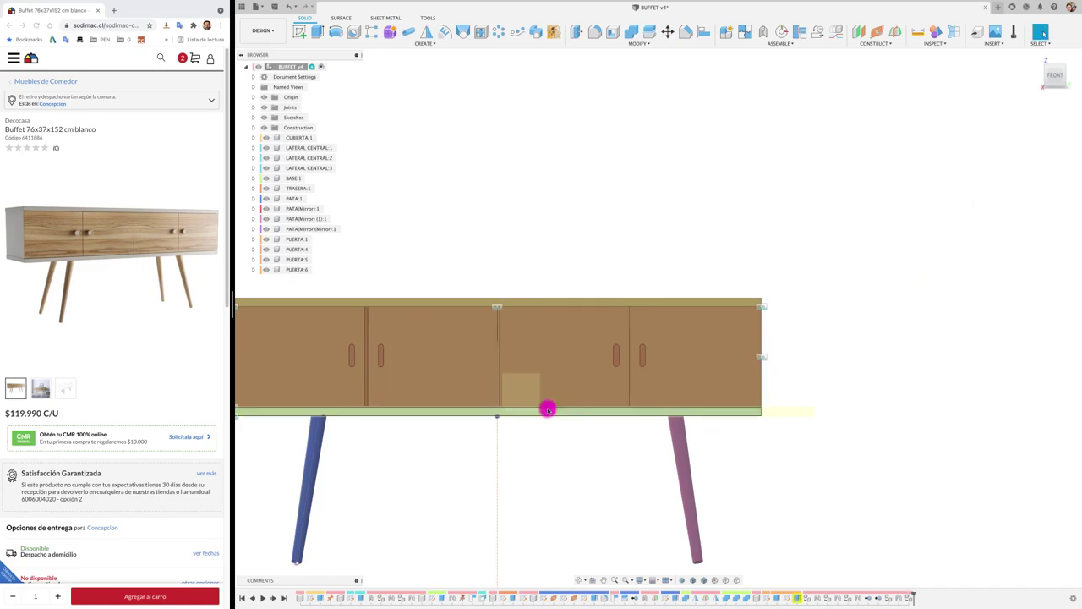
{"action": "mouse_move", "coordinate": [548, 408]}
{"action": "middle_mouse_down", "text": "shift"}
{"action": "mouse_move", "coordinate": [516, 423]}
{"action": "mouse_move", "coordinate": [547, 258]}
{"action": "middle_mouse_up", "text": "shift"}
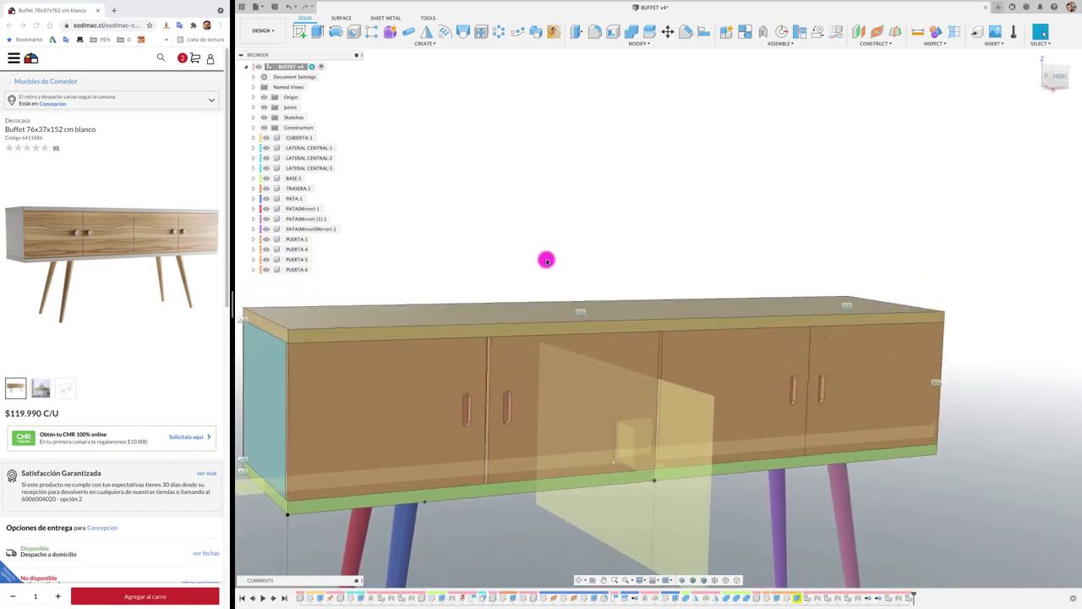
{"action": "scroll", "coordinate": [548, 259], "scroll_direction": "up", "scroll_amount": 3}
{"action": "scroll", "coordinate": [548, 258], "scroll_direction": "up", "scroll_amount": 2}
Join door PUERTA:6 to door PUERTA:1 at matching snap points.
{"action": "key", "text": "j"}
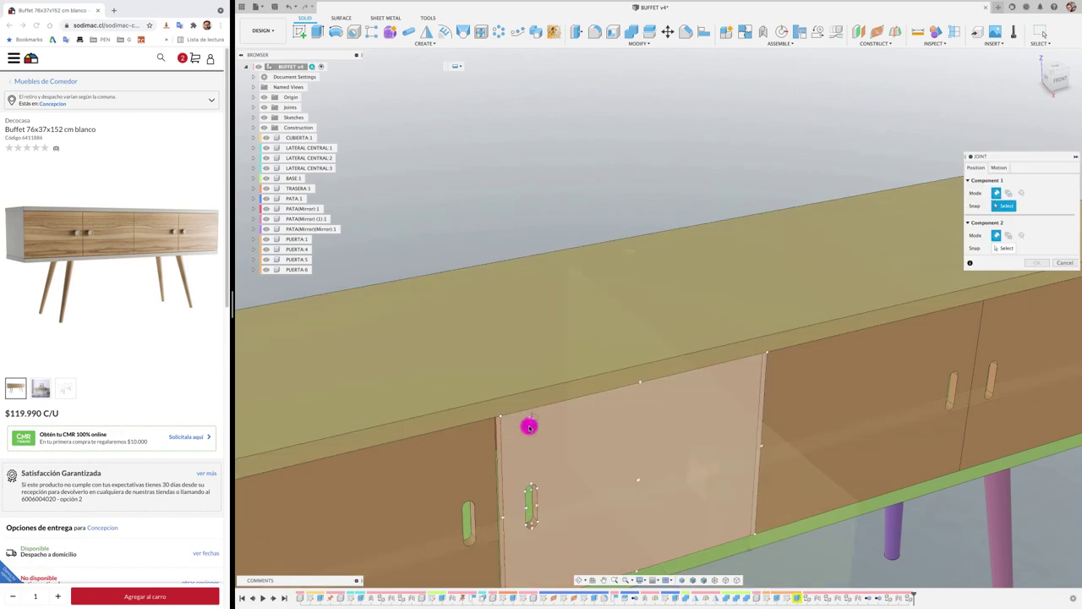
{"action": "left_click", "coordinate": [503, 517]}
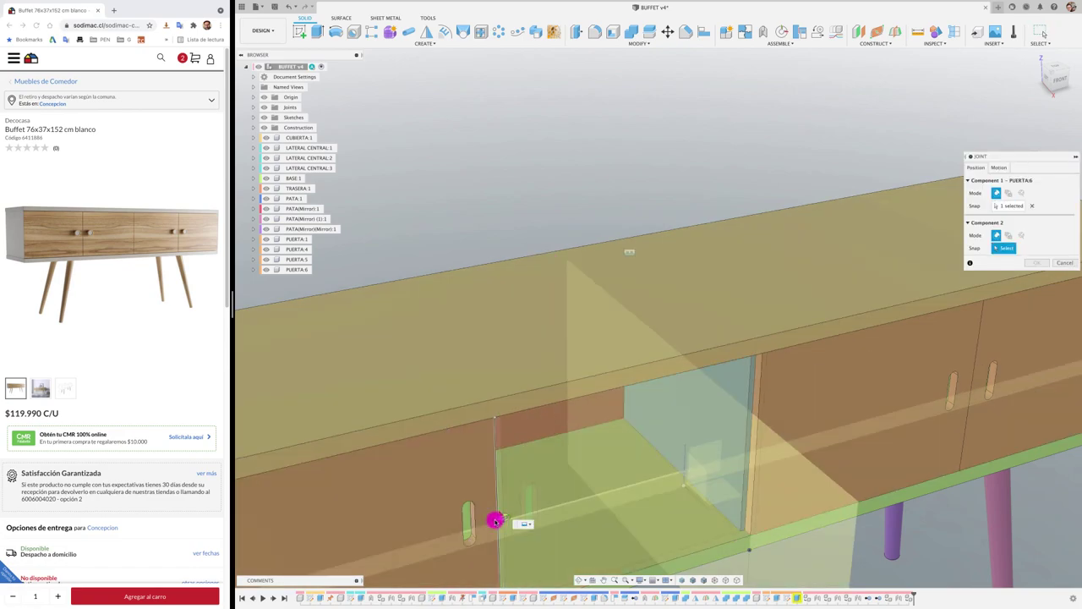
{"action": "left_click", "coordinate": [497, 519]}
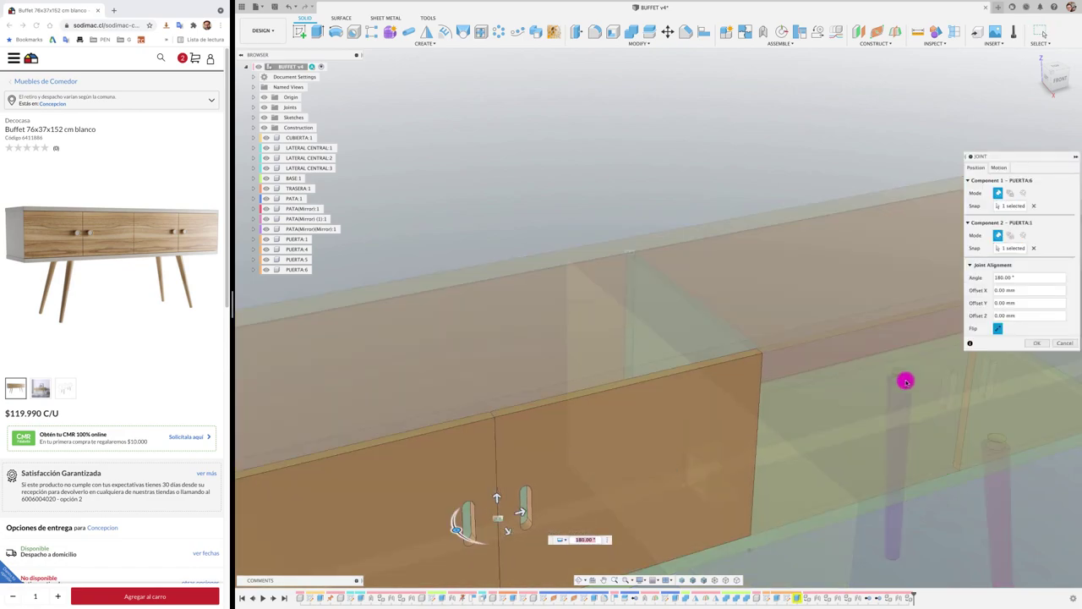
{"action": "left_click", "coordinate": [1039, 343]}
Save the buffet design as a new version, BUFFET v4.
{"action": "scroll", "coordinate": [712, 312], "scroll_direction": "down", "scroll_amount": 5}
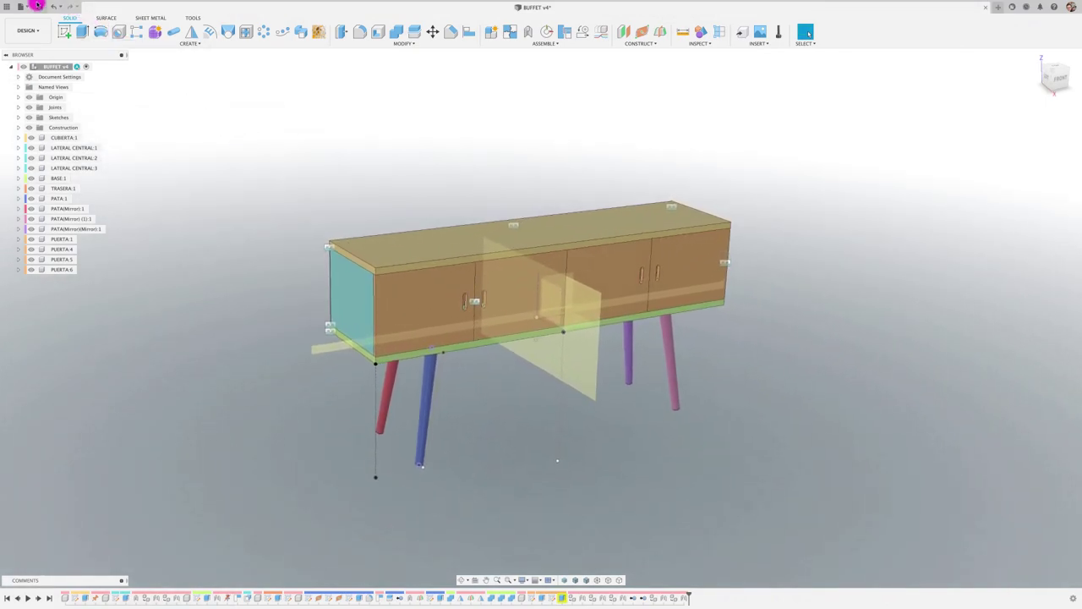
{"action": "left_click", "coordinate": [38, 7]}
{"action": "left_click", "coordinate": [554, 310]}
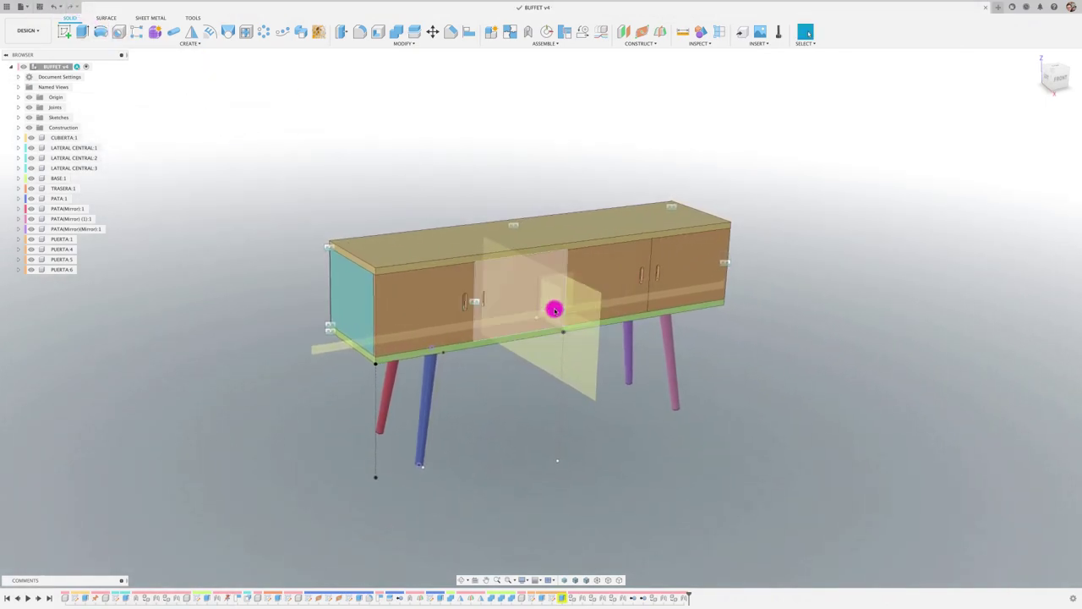